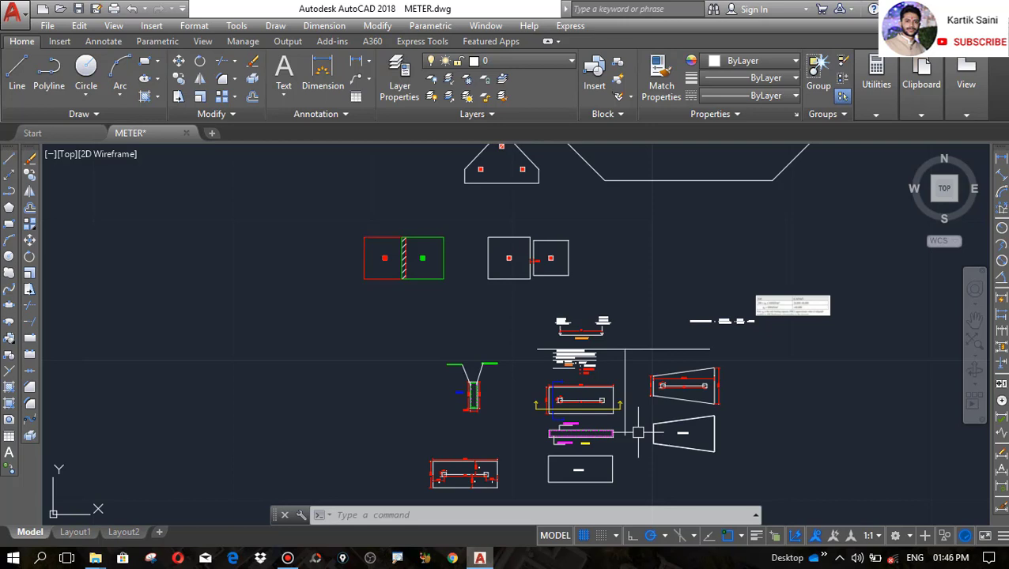
Examine the two separate square footings and the 0.25M gap dimensioned between them
{"action": "scroll", "coordinate": [506, 265], "scroll_direction": "up", "scroll_amount": 9}
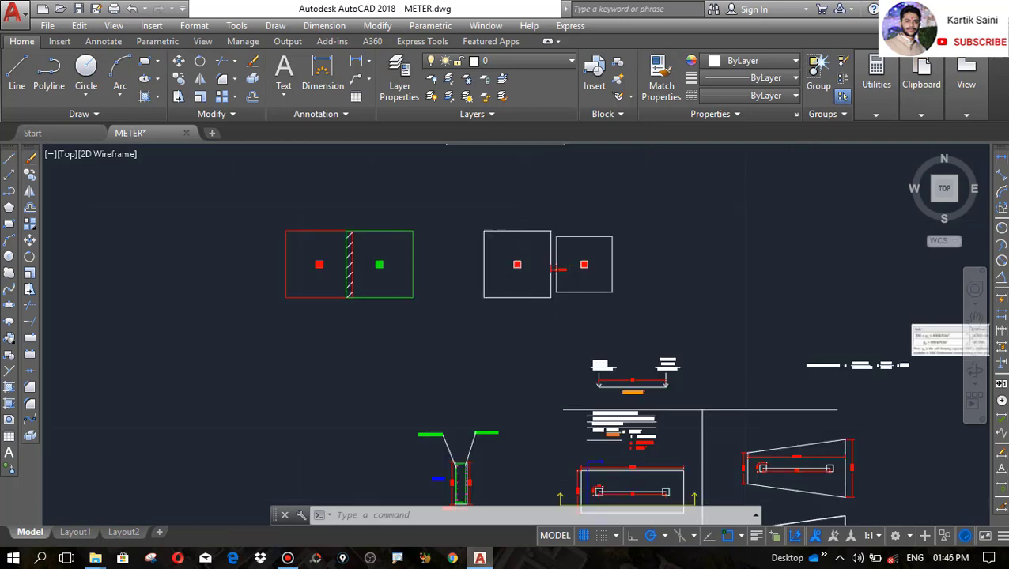
{"action": "scroll", "coordinate": [427, 328], "scroll_direction": "down", "scroll_amount": 2}
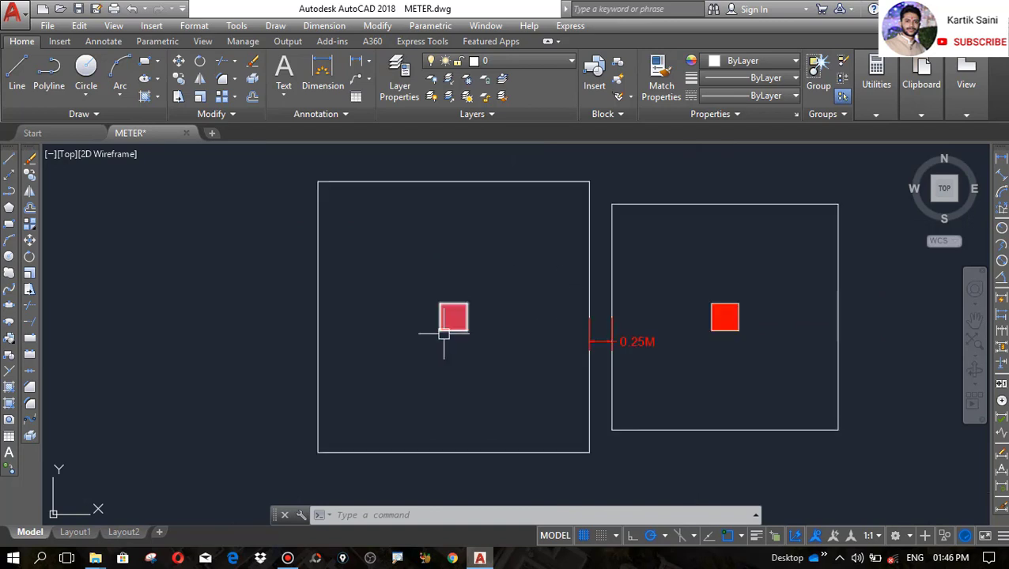
{"action": "scroll", "coordinate": [438, 336], "scroll_direction": "up", "scroll_amount": 2}
{"action": "scroll", "coordinate": [434, 337], "scroll_direction": "down", "scroll_amount": 2}
{"action": "scroll", "coordinate": [446, 324], "scroll_direction": "up", "scroll_amount": 2}
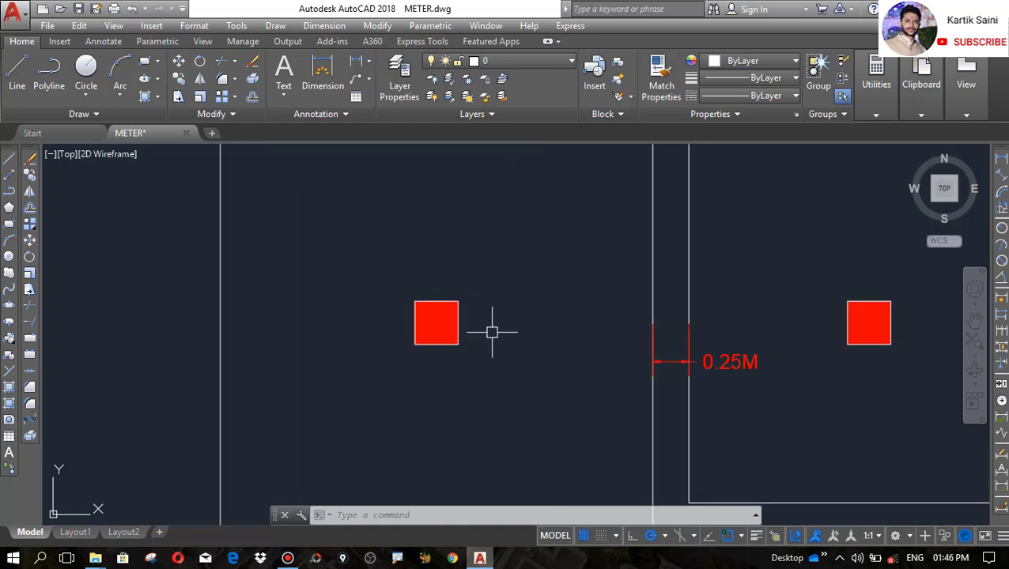
{"action": "scroll", "coordinate": [450, 325], "scroll_direction": "down", "scroll_amount": 2}
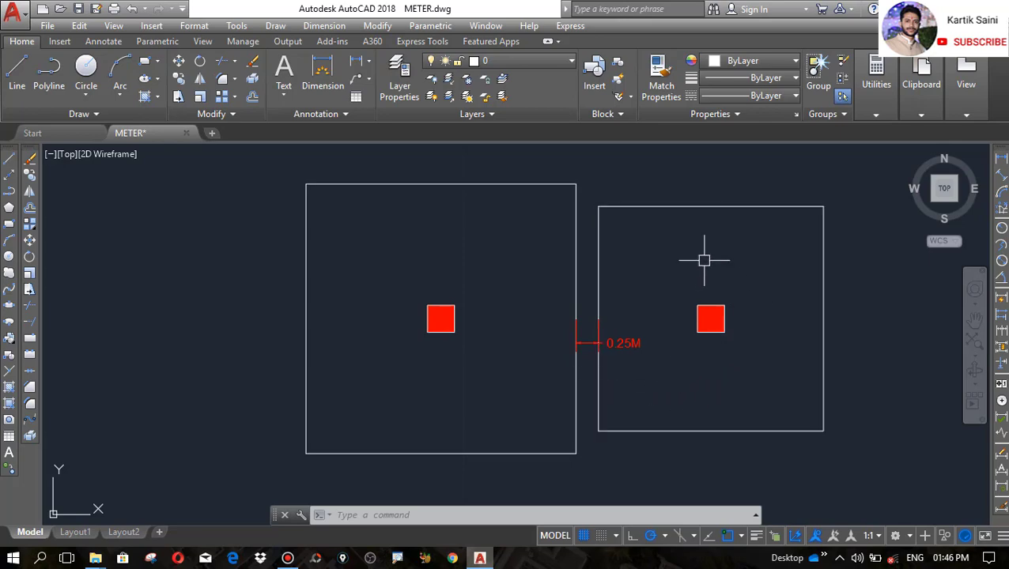
Erase the diagonal line across the apex column of the small triangular footing
{"action": "scroll", "coordinate": [569, 415], "scroll_direction": "down", "scroll_amount": 4}
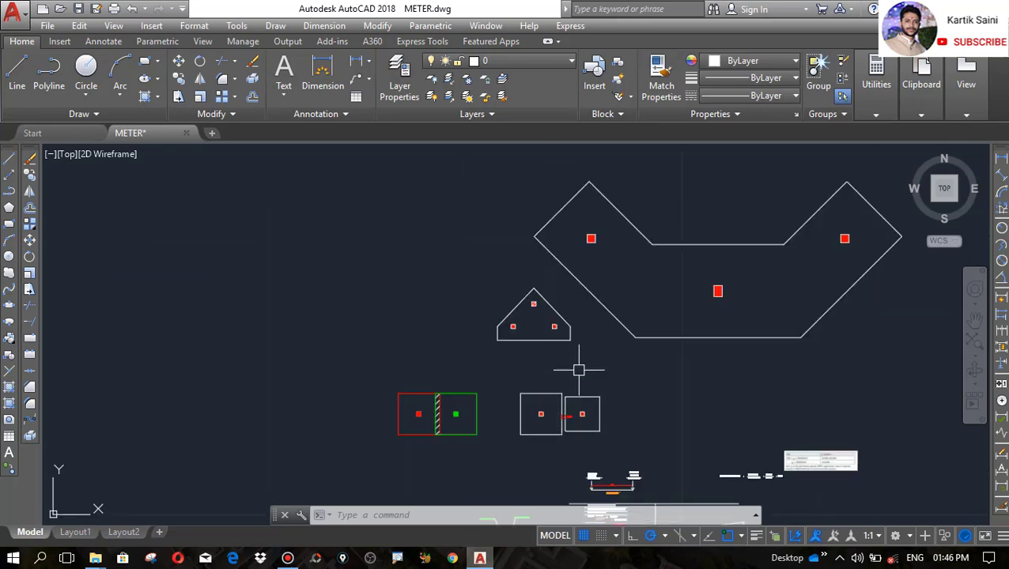
{"action": "scroll", "coordinate": [554, 323], "scroll_direction": "up", "scroll_amount": 4}
{"action": "scroll", "coordinate": [405, 207], "scroll_direction": "up", "scroll_amount": 4}
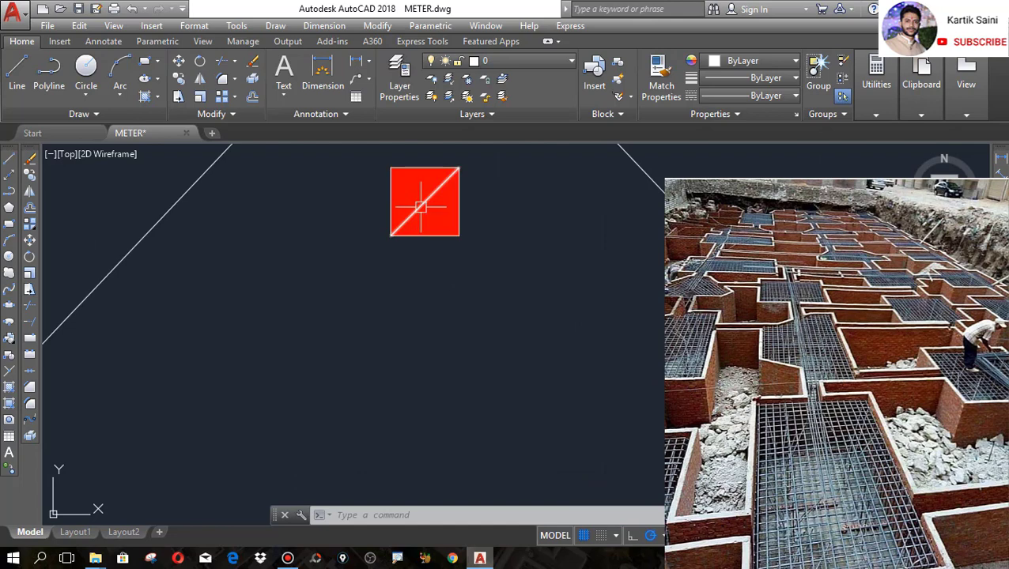
{"action": "left_click", "coordinate": [421, 204]}
{"action": "key", "text": "Delete"}
{"action": "scroll", "coordinate": [480, 222], "scroll_direction": "down", "scroll_amount": 3}
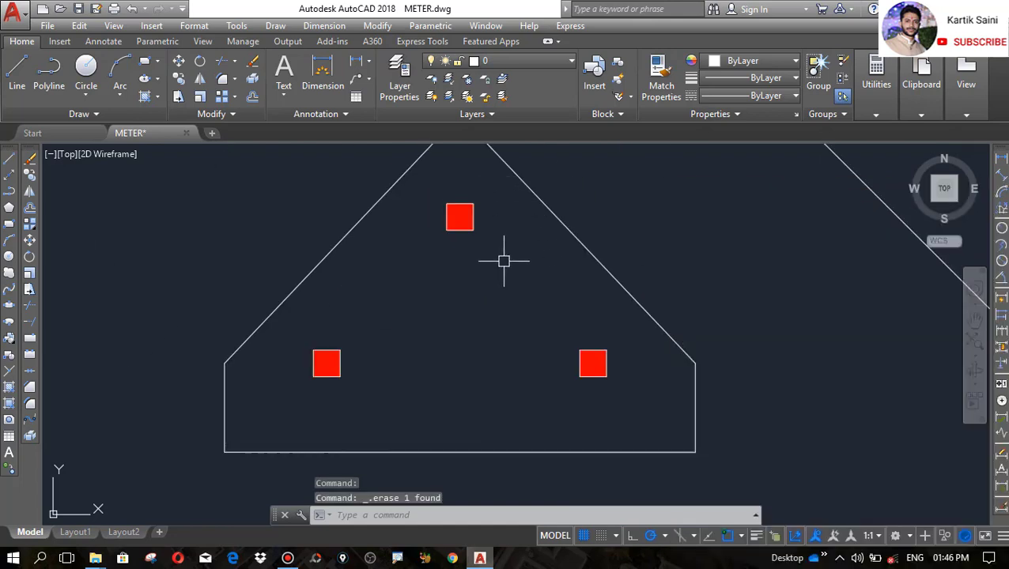
Examine the triangular footing and the rectangular combined footing plan with its section and trapezoidal alternative
{"action": "scroll", "coordinate": [472, 176], "scroll_direction": "down", "scroll_amount": 4}
{"action": "scroll", "coordinate": [479, 188], "scroll_direction": "up", "scroll_amount": 3}
{"action": "scroll", "coordinate": [479, 187], "scroll_direction": "down", "scroll_amount": 5}
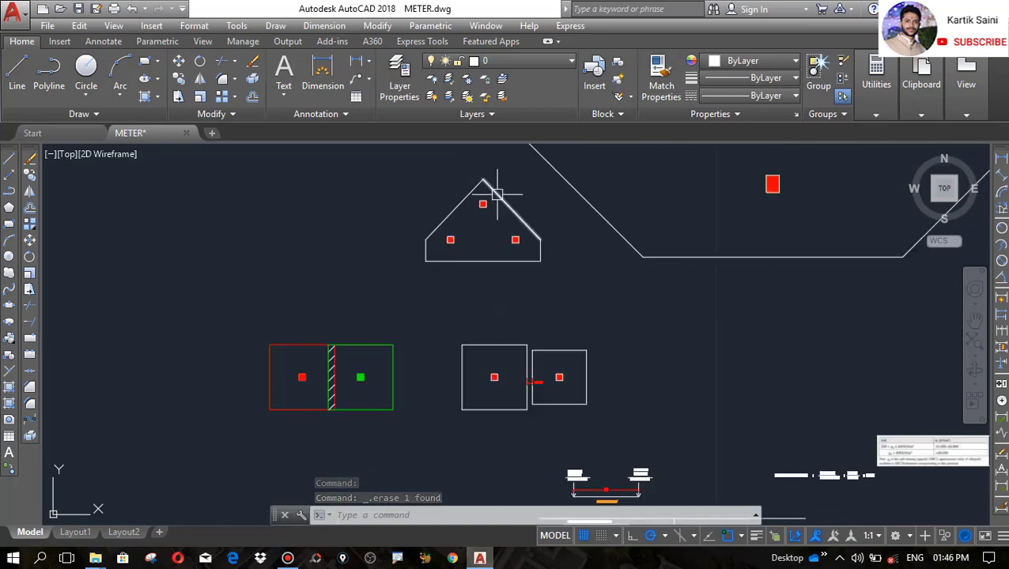
{"action": "scroll", "coordinate": [491, 294], "scroll_direction": "down", "scroll_amount": 2}
{"action": "scroll", "coordinate": [525, 398], "scroll_direction": "up", "scroll_amount": 5}
{"action": "scroll", "coordinate": [600, 398], "scroll_direction": "up", "scroll_amount": 4}
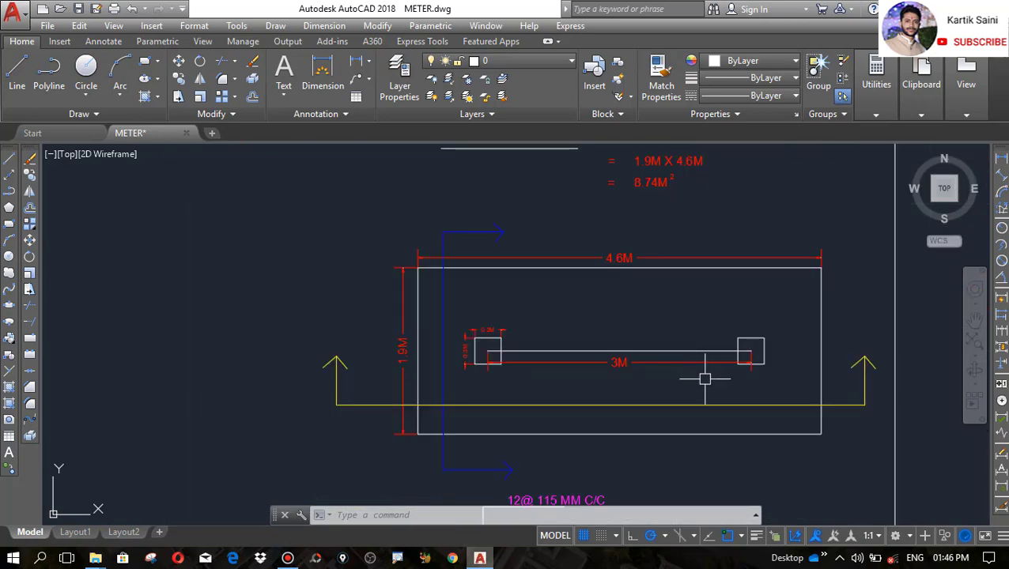
{"action": "scroll", "coordinate": [372, 316], "scroll_direction": "down", "scroll_amount": 3}
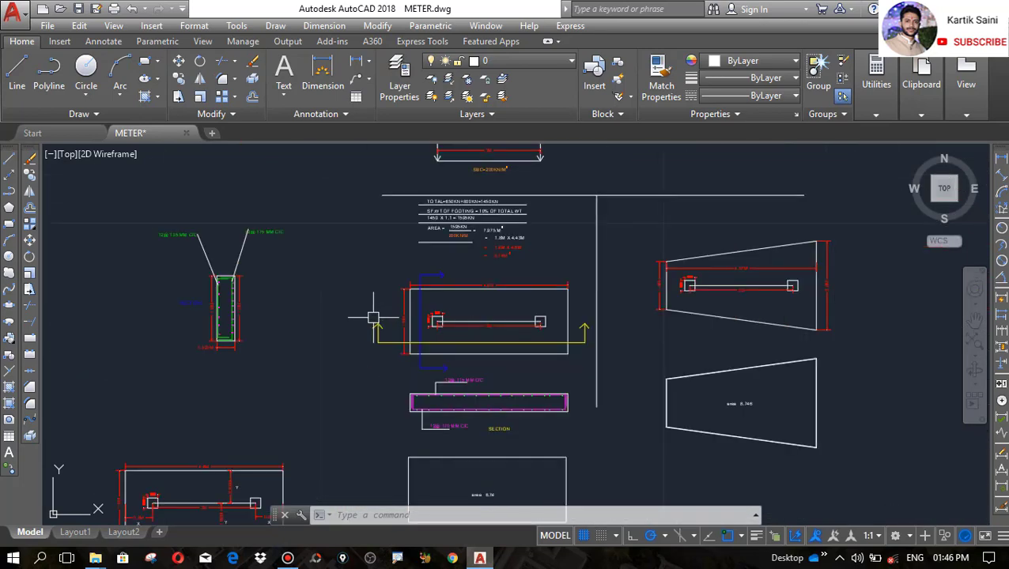
{"action": "scroll", "coordinate": [820, 395], "scroll_direction": "up", "scroll_amount": 1}
{"action": "scroll", "coordinate": [740, 431], "scroll_direction": "down", "scroll_amount": 4}
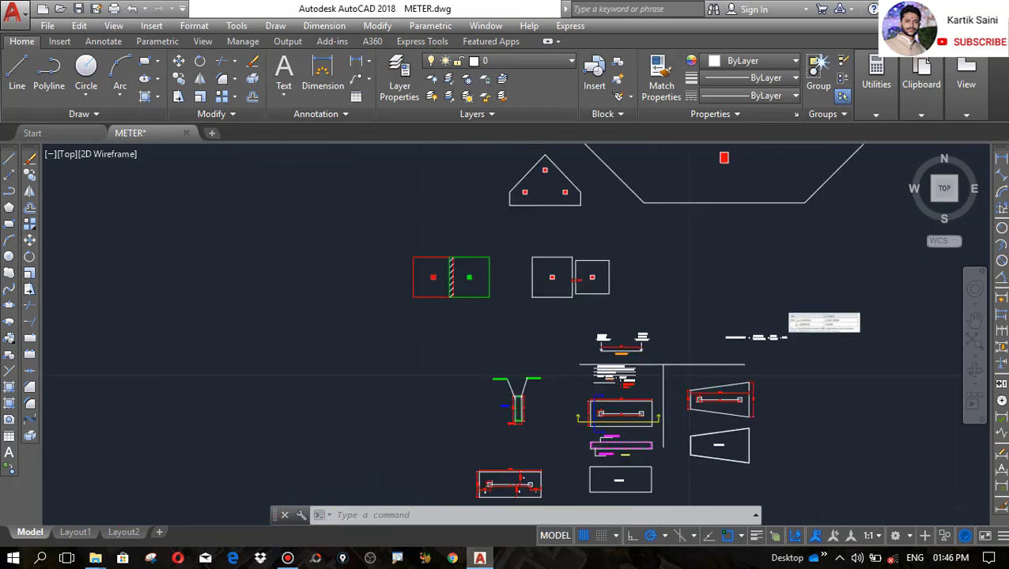
{"action": "scroll", "coordinate": [602, 267], "scroll_direction": "up", "scroll_amount": 4}
{"action": "scroll", "coordinate": [473, 361], "scroll_direction": "down", "scroll_amount": 4}
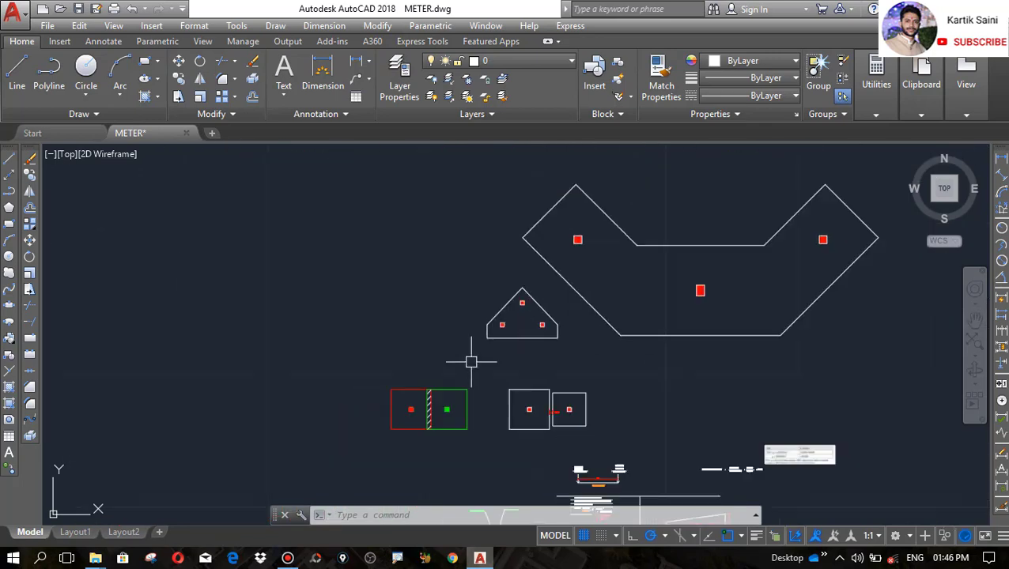
Examine the large angled combined footing and the placement of its three columns
{"action": "scroll", "coordinate": [736, 264], "scroll_direction": "up", "scroll_amount": 3}
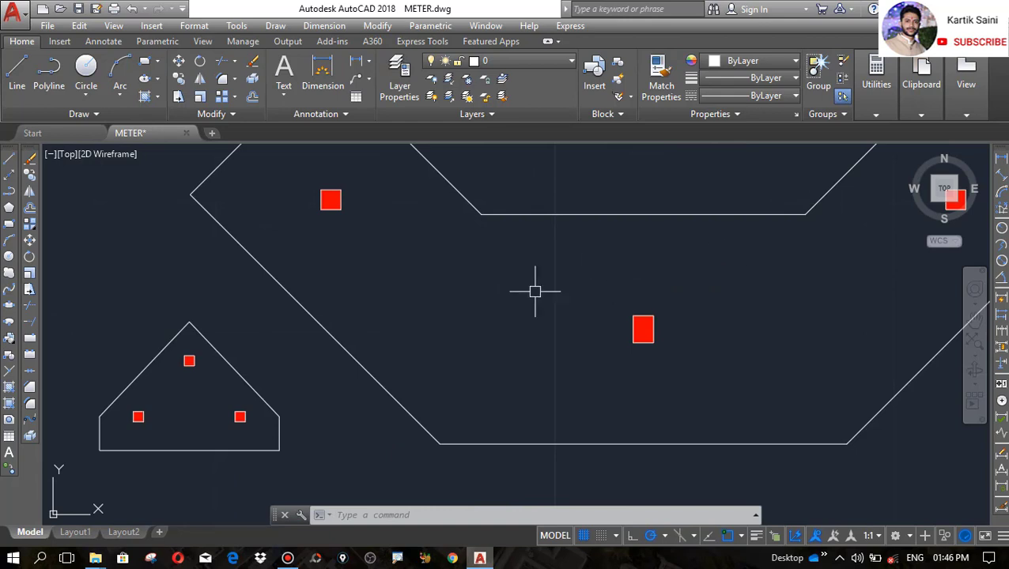
{"action": "scroll", "coordinate": [444, 342], "scroll_direction": "down", "scroll_amount": 2}
{"action": "scroll", "coordinate": [573, 293], "scroll_direction": "up", "scroll_amount": 2}
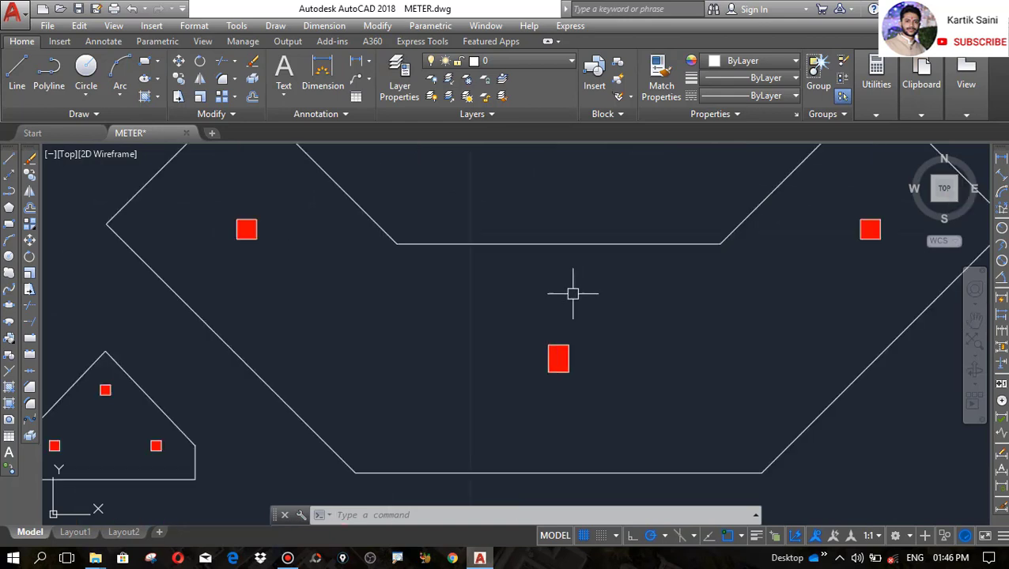
{"action": "scroll", "coordinate": [435, 364], "scroll_direction": "down", "scroll_amount": 2}
{"action": "scroll", "coordinate": [401, 304], "scroll_direction": "up", "scroll_amount": 2}
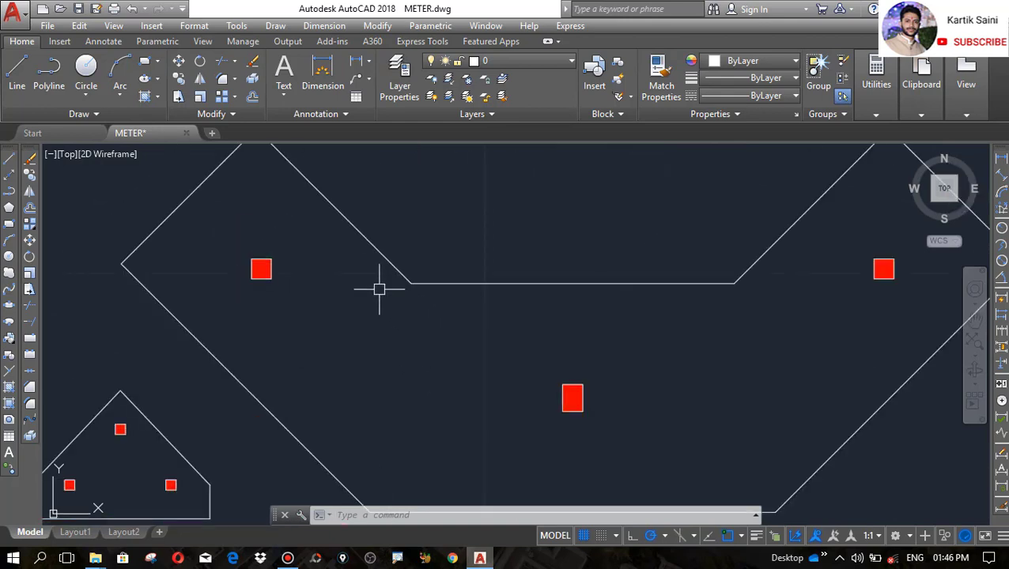
{"action": "scroll", "coordinate": [378, 293], "scroll_direction": "down", "scroll_amount": 2}
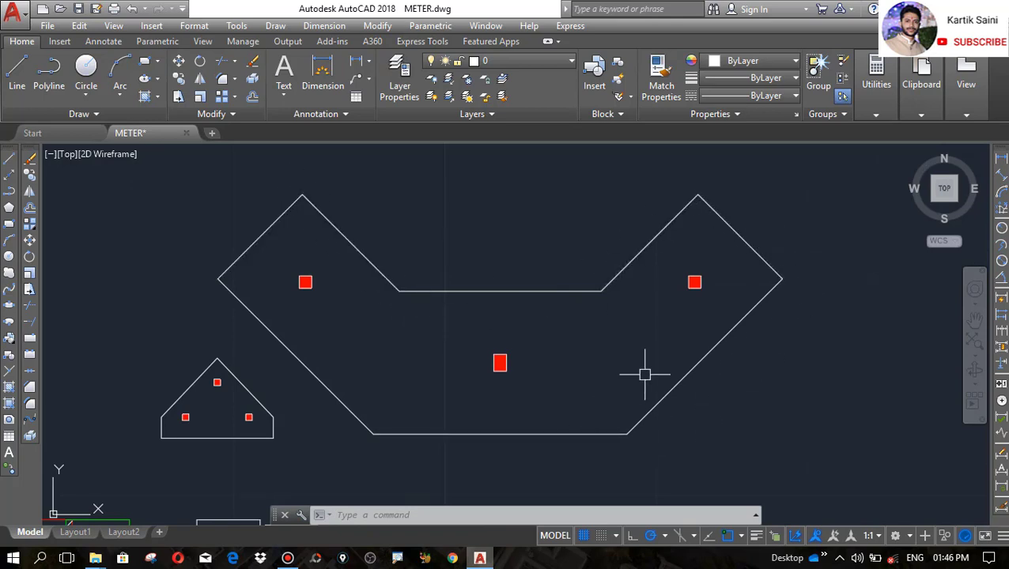
{"action": "scroll", "coordinate": [685, 268], "scroll_direction": "down", "scroll_amount": 2}
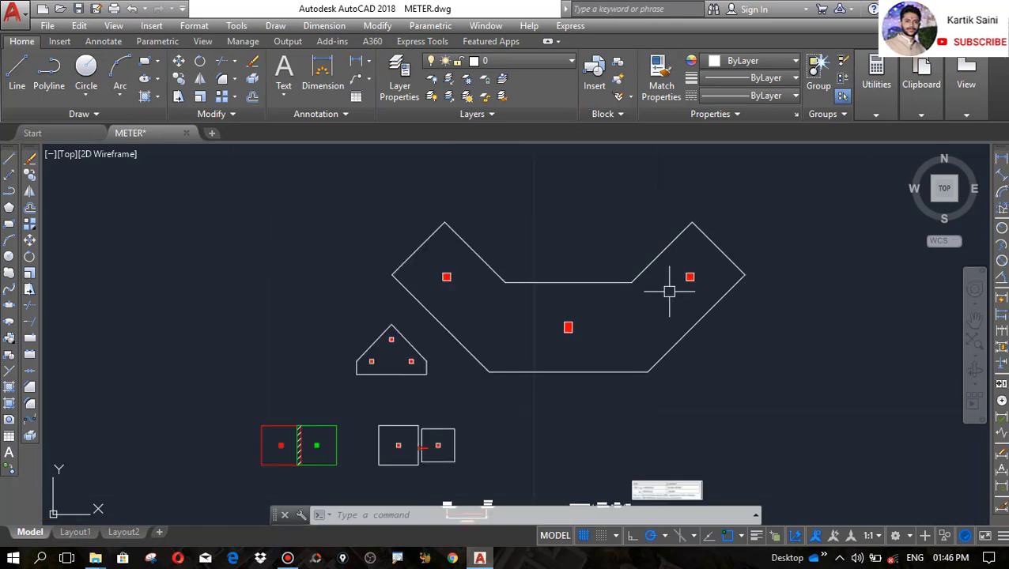
{"action": "scroll", "coordinate": [582, 331], "scroll_direction": "up", "scroll_amount": 2}
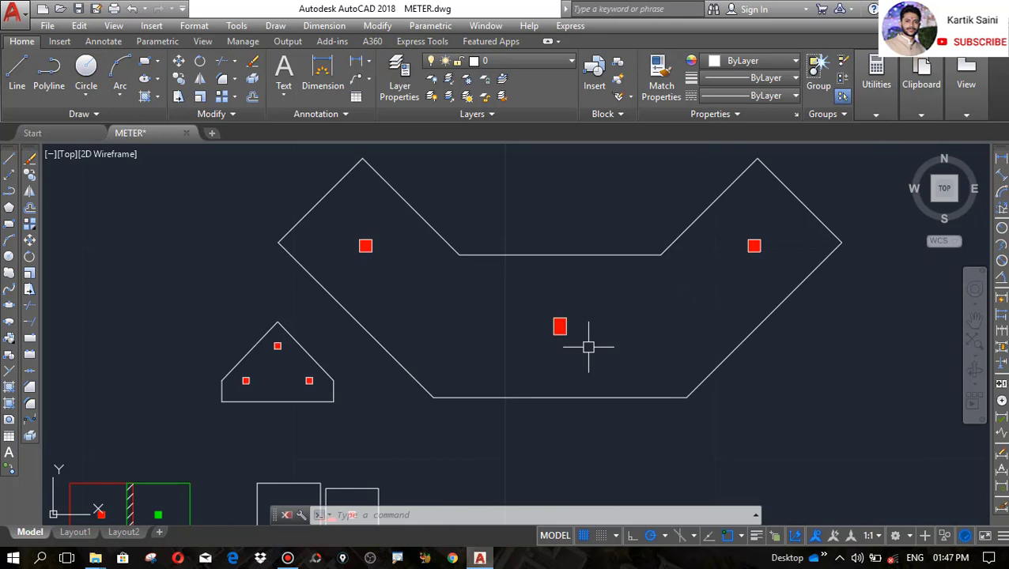
Examine the hatched overlap between the red and green footings, highlighting each footing's outline in turn
{"action": "scroll", "coordinate": [664, 249], "scroll_direction": "down", "scroll_amount": 3}
{"action": "scroll", "coordinate": [493, 349], "scroll_direction": "up", "scroll_amount": 6}
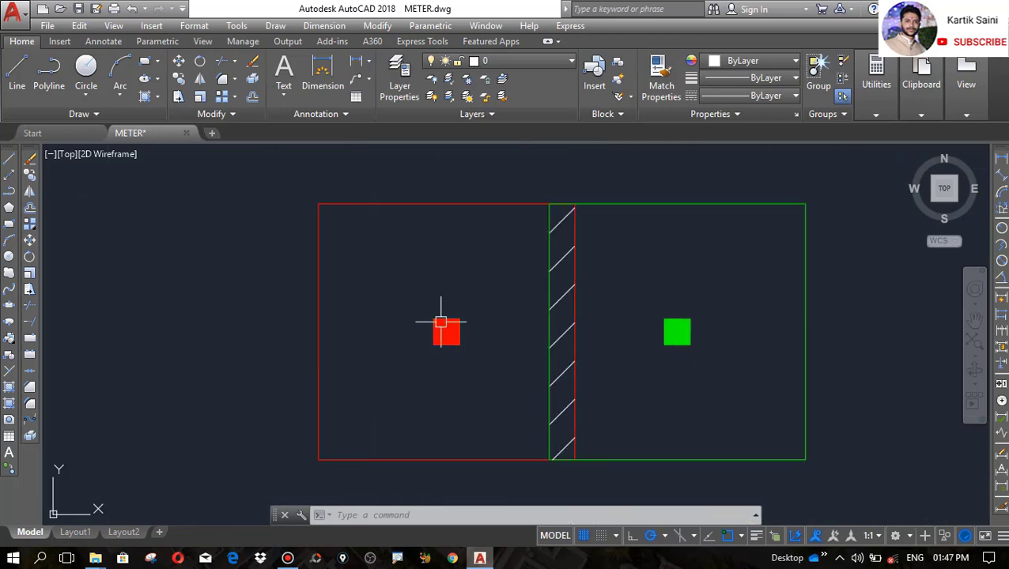
{"action": "scroll", "coordinate": [442, 323], "scroll_direction": "up", "scroll_amount": 2}
{"action": "scroll", "coordinate": [487, 316], "scroll_direction": "down", "scroll_amount": 2}
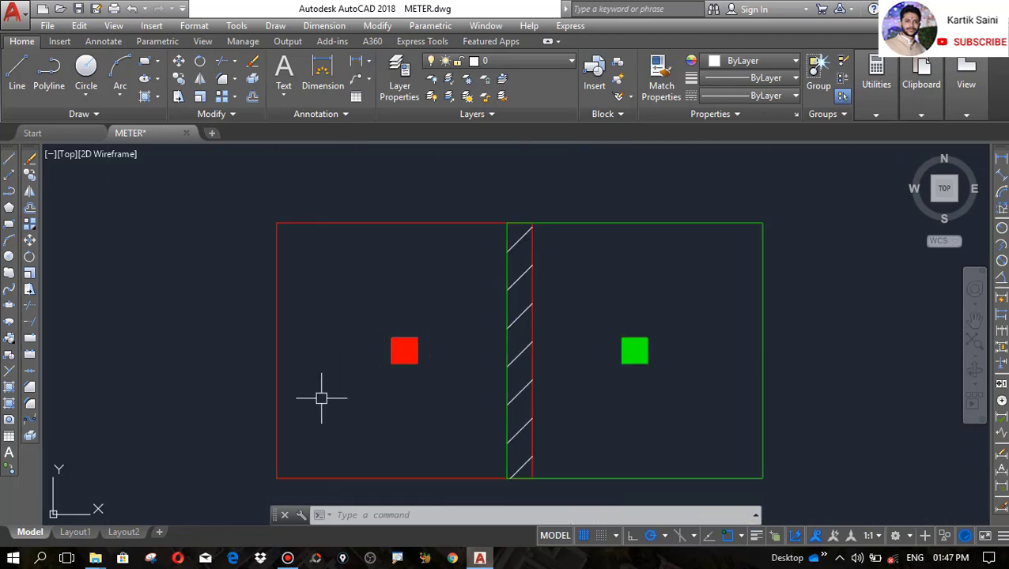
{"action": "left_click", "coordinate": [278, 331]}
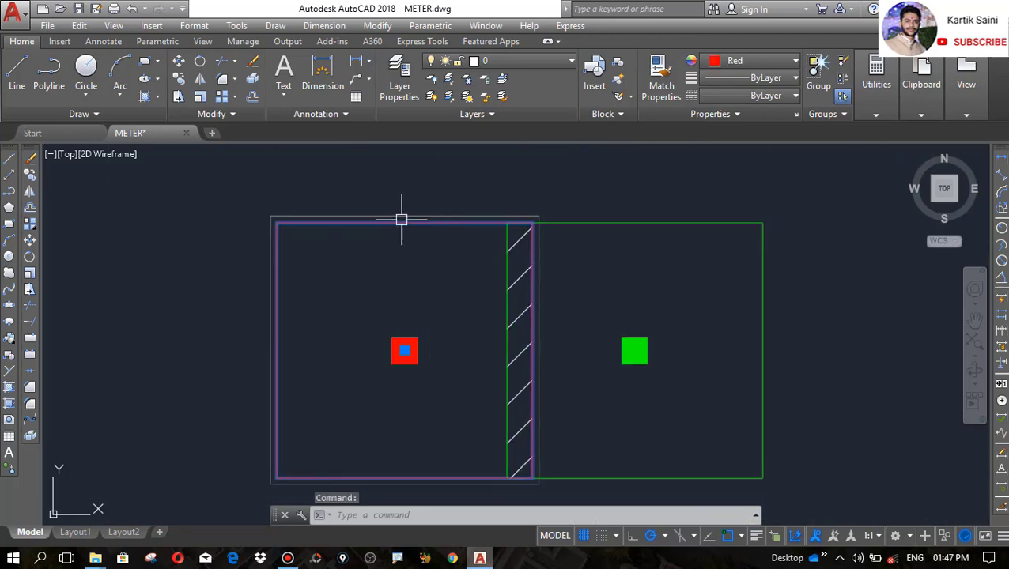
{"action": "key", "text": "Delete"}
{"action": "key", "text": "Escape"}
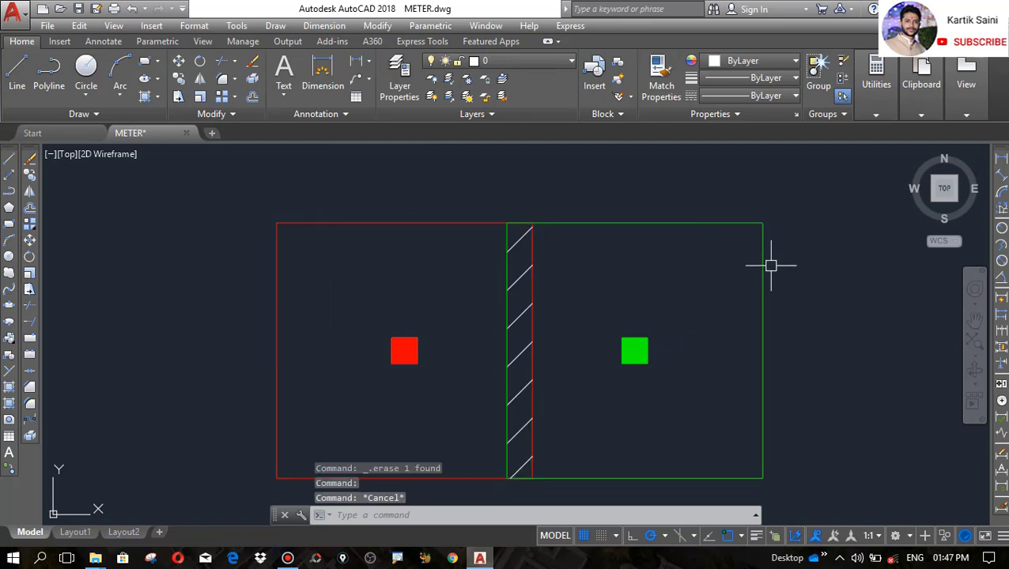
{"action": "scroll", "coordinate": [771, 265], "scroll_direction": "up", "scroll_amount": 2}
{"action": "scroll", "coordinate": [661, 202], "scroll_direction": "down", "scroll_amount": 2}
{"action": "left_click", "coordinate": [651, 201]}
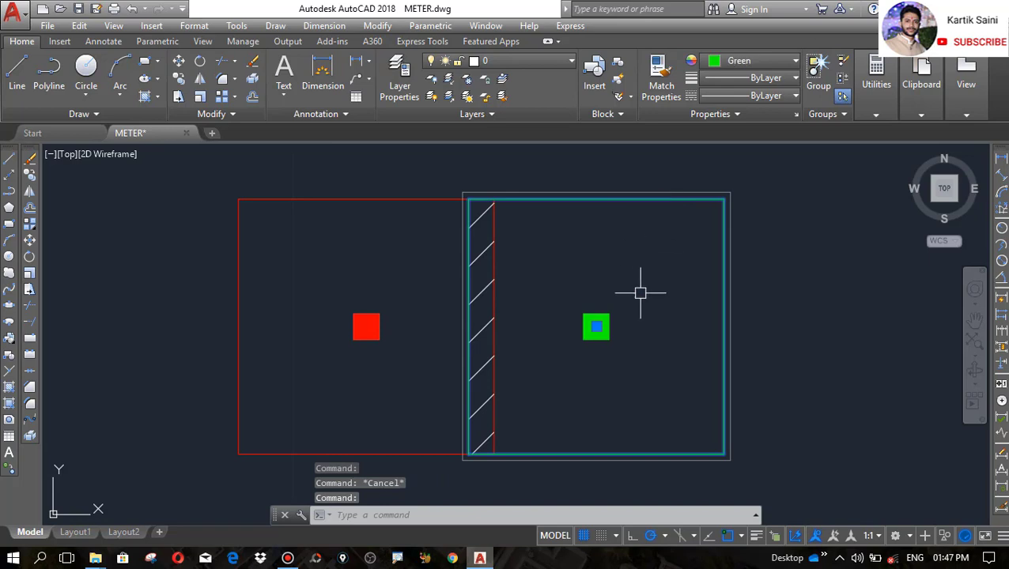
{"action": "key", "text": "Escape"}
{"action": "scroll", "coordinate": [558, 286], "scroll_direction": "up", "scroll_amount": 2}
{"action": "scroll", "coordinate": [480, 213], "scroll_direction": "down", "scroll_amount": 2}
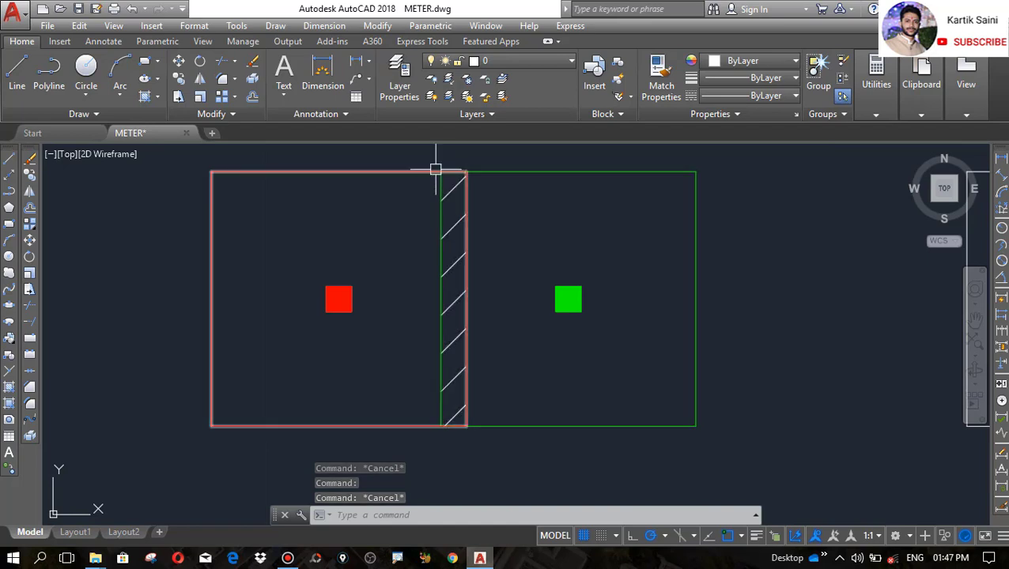
{"action": "scroll", "coordinate": [543, 394], "scroll_direction": "down", "scroll_amount": 2}
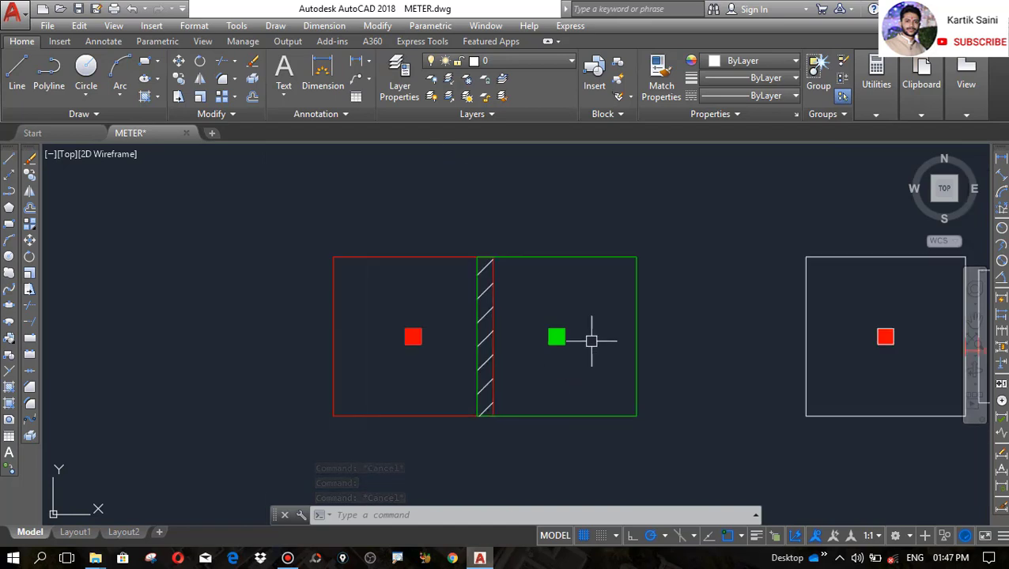
{"action": "scroll", "coordinate": [626, 278], "scroll_direction": "up", "scroll_amount": 2}
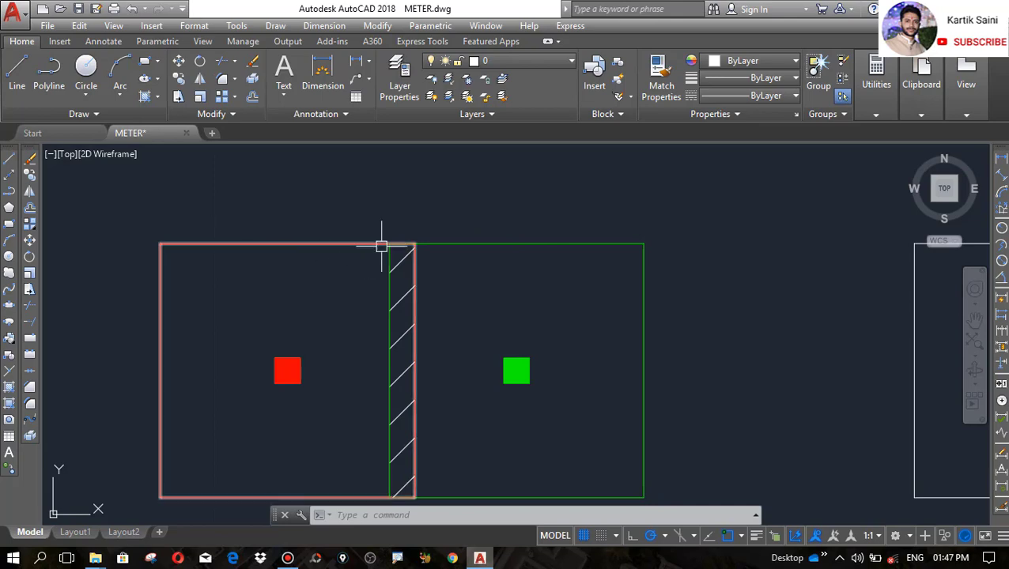
Switch to File Explorer and open the site photo DSC_0226
{"action": "mouse_move", "coordinate": [95, 558]}
{"action": "left_click", "coordinate": [221, 520]}
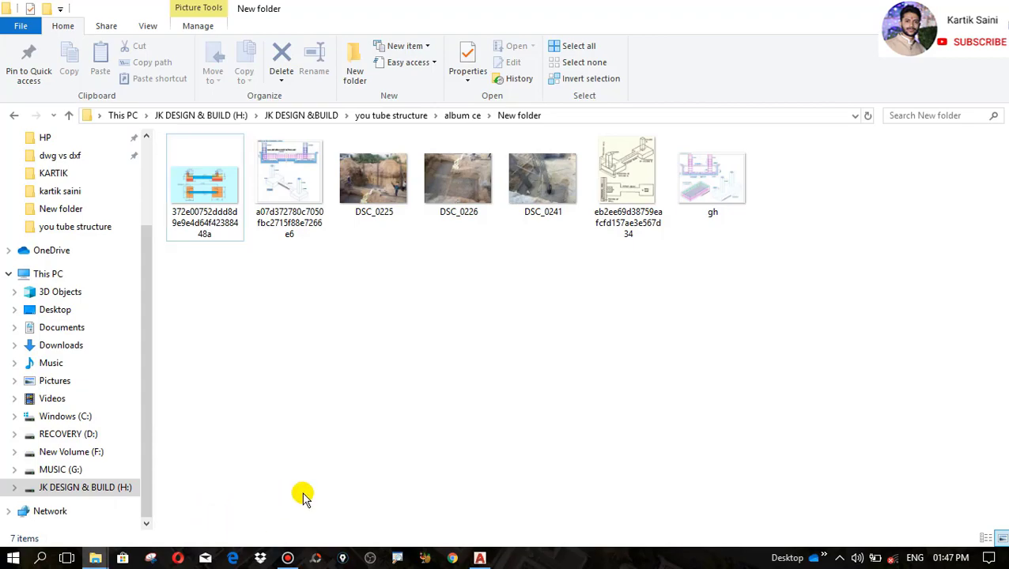
{"action": "double_click", "coordinate": [466, 189]}
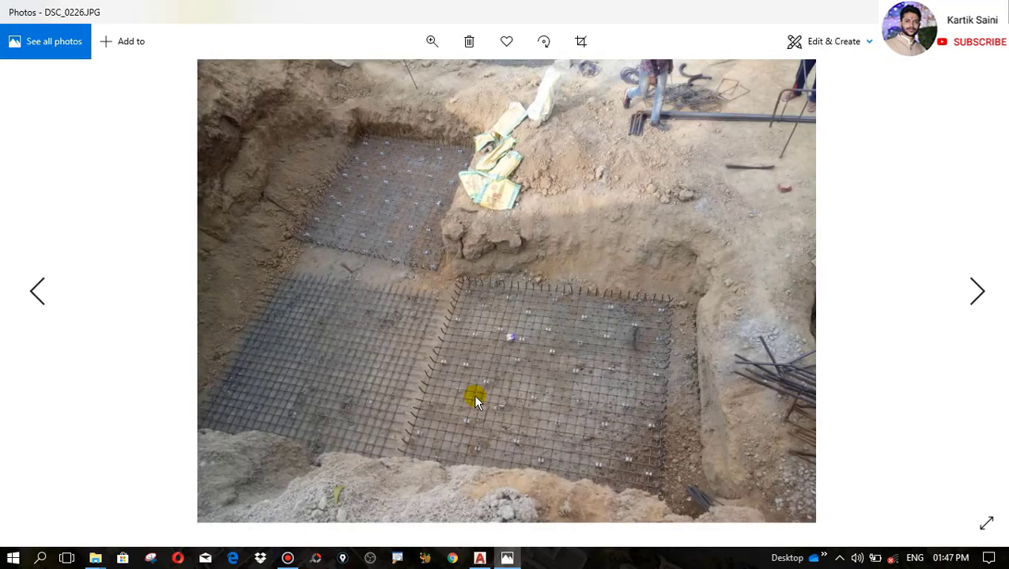
Inspect the adjoining footing reinforcement meshes in the site photo up close, especially the edges where they meet
{"action": "scroll", "coordinate": [467, 375], "scroll_direction": "up", "scroll_amount": 2}
{"action": "scroll", "coordinate": [487, 370], "scroll_direction": "down", "scroll_amount": 2}
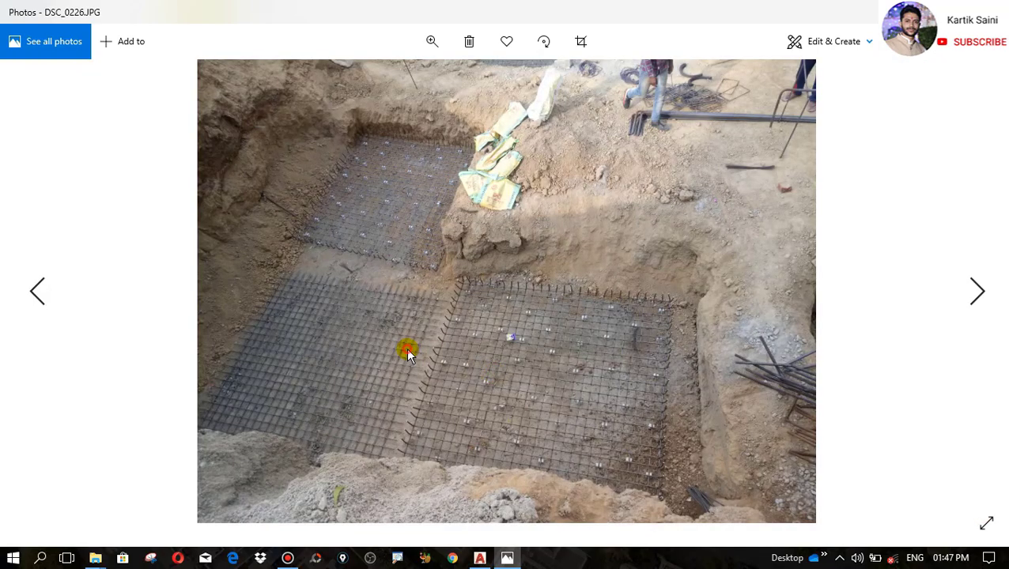
{"action": "scroll", "coordinate": [465, 364], "scroll_direction": "up", "scroll_amount": 2}
{"action": "scroll", "coordinate": [547, 367], "scroll_direction": "down", "scroll_amount": 2}
{"action": "scroll", "coordinate": [497, 361], "scroll_direction": "up", "scroll_amount": 2}
{"action": "left_click_drag", "start_coordinate": [496, 361], "coordinate": [561, 349]}
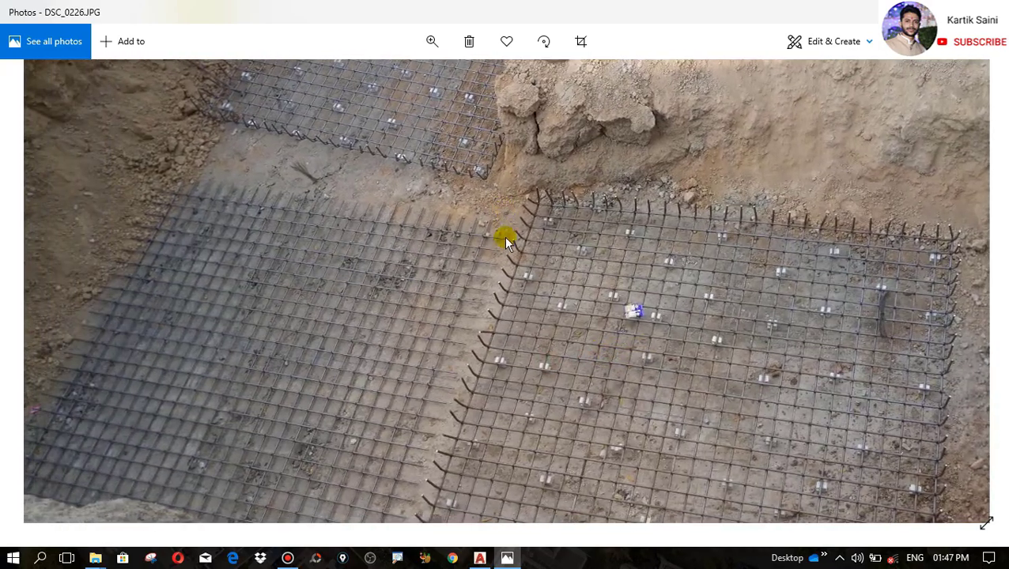
{"action": "left_click_drag", "start_coordinate": [464, 467], "coordinate": [518, 473]}
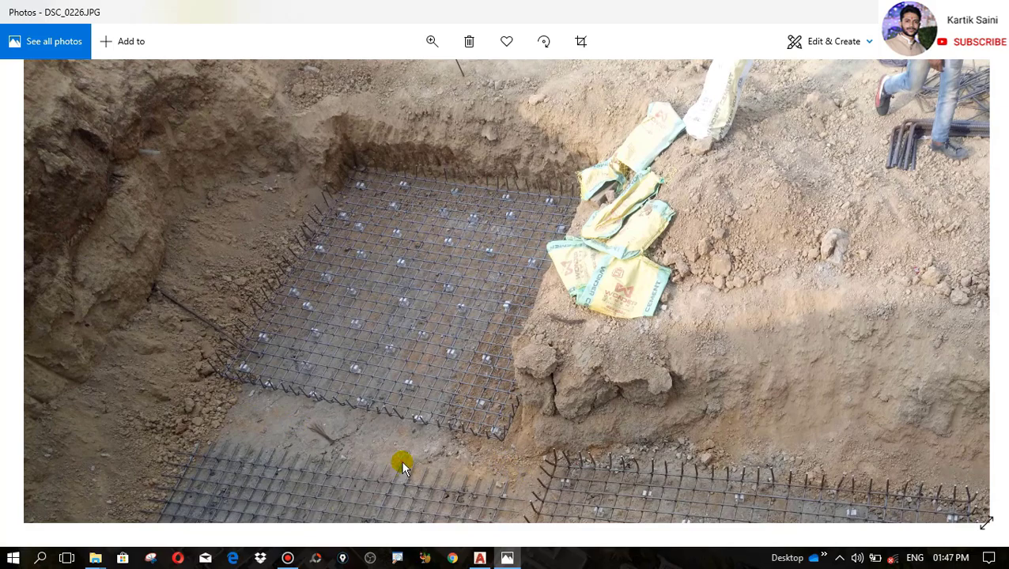
{"action": "left_click_drag", "start_coordinate": [400, 460], "coordinate": [381, 271]}
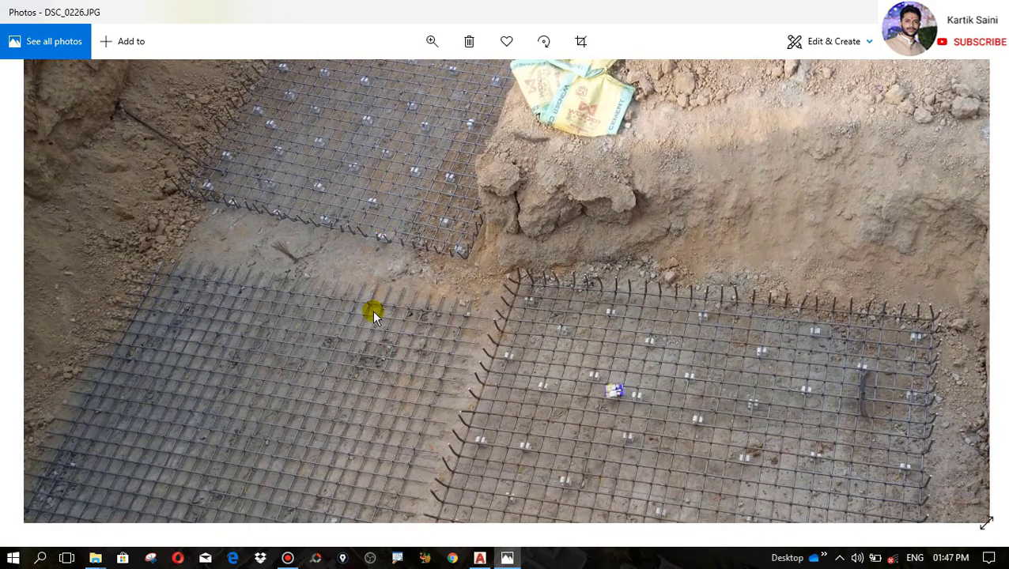
{"action": "left_click_drag", "start_coordinate": [431, 216], "coordinate": [432, 262]}
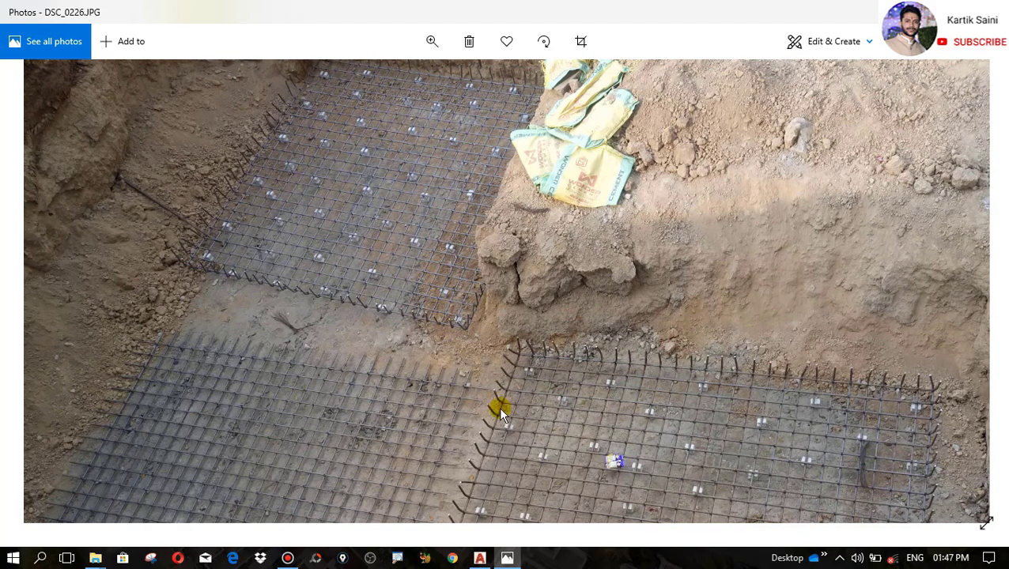
{"action": "left_click_drag", "start_coordinate": [501, 408], "coordinate": [473, 361]}
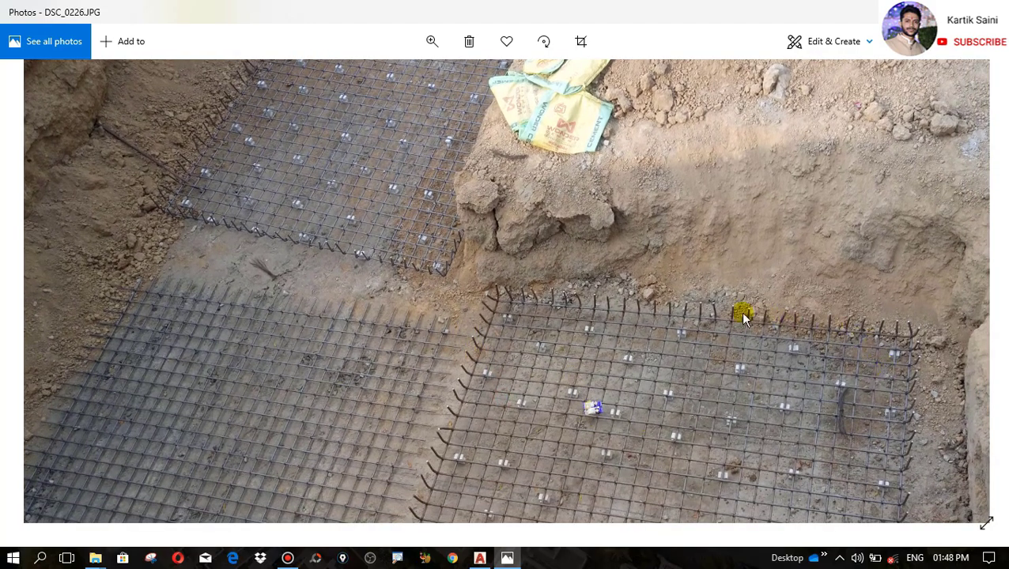
{"action": "left_click_drag", "start_coordinate": [599, 442], "coordinate": [571, 344]}
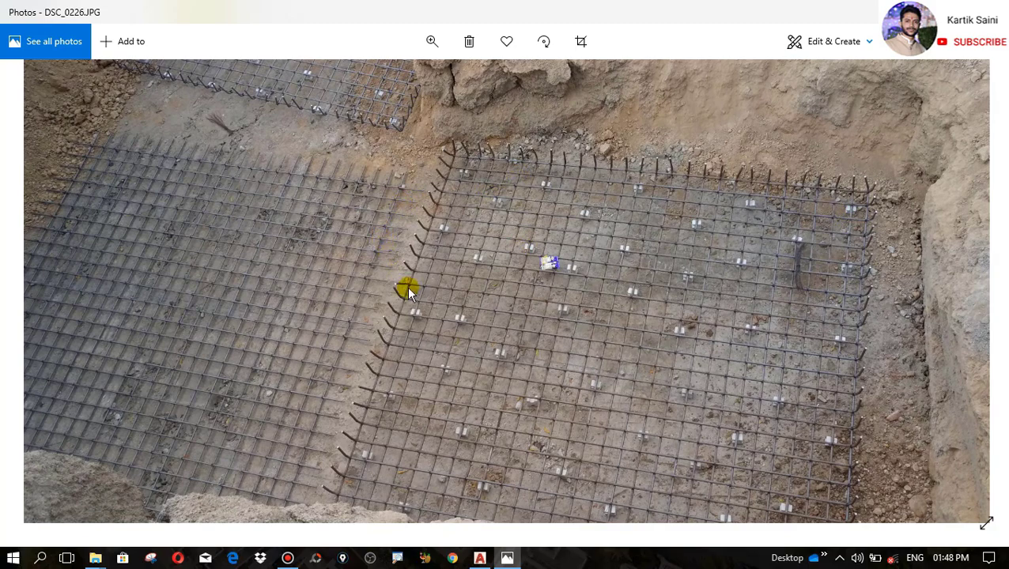
Examine the narrow gaps separating the three neighbouring footing meshes in the site photo, including the mesh at the far end
{"action": "left_click_drag", "start_coordinate": [407, 292], "coordinate": [541, 366]}
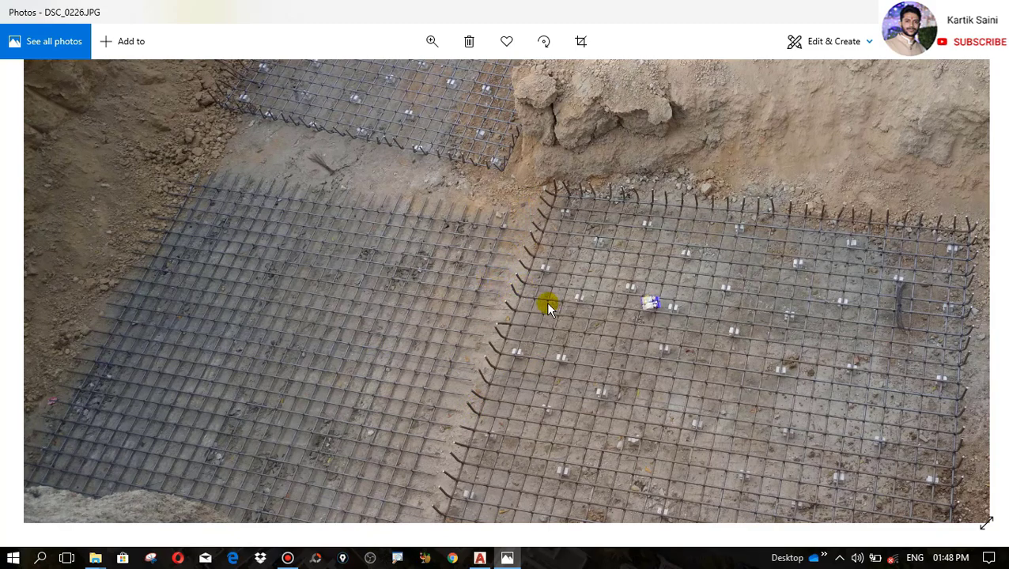
{"action": "left_click_drag", "start_coordinate": [544, 298], "coordinate": [477, 323]}
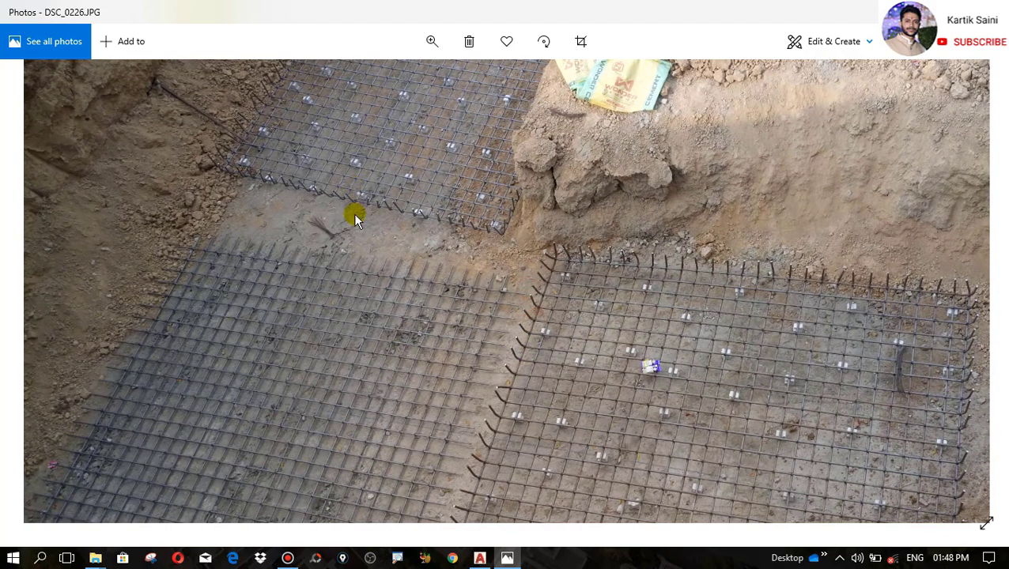
{"action": "left_click_drag", "start_coordinate": [387, 218], "coordinate": [431, 376]}
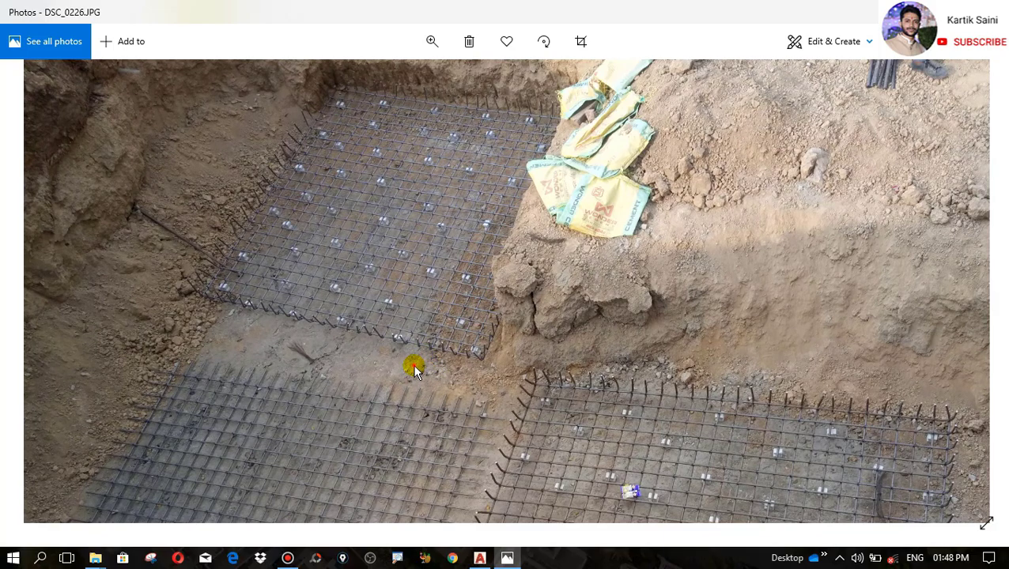
Go back to the site photo DSC_0225 and examine the combined footing mesh carrying two column cages up close
{"action": "double_click", "coordinate": [414, 364]}
{"action": "left_click", "coordinate": [35, 290]}
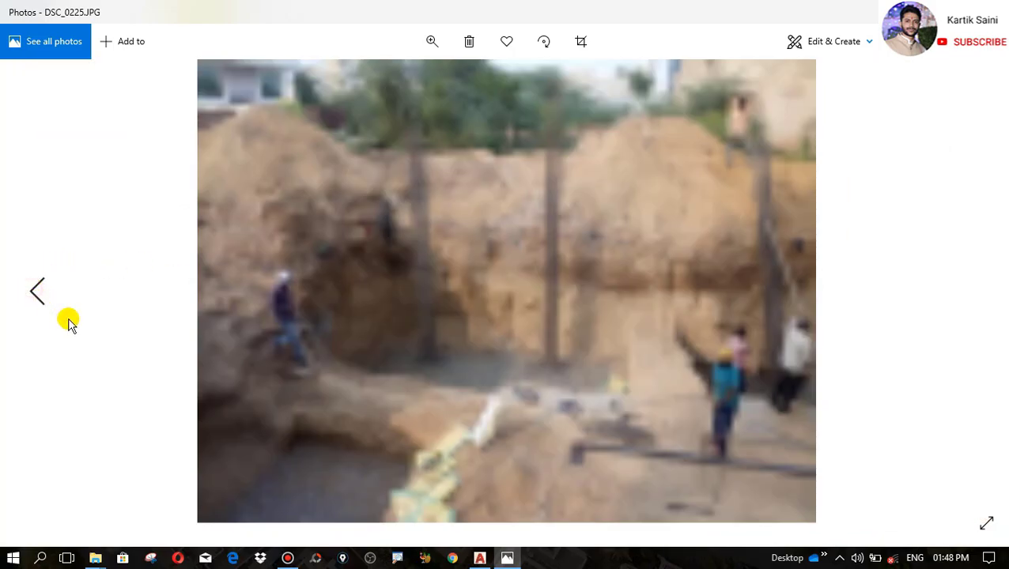
{"action": "double_click", "coordinate": [439, 348]}
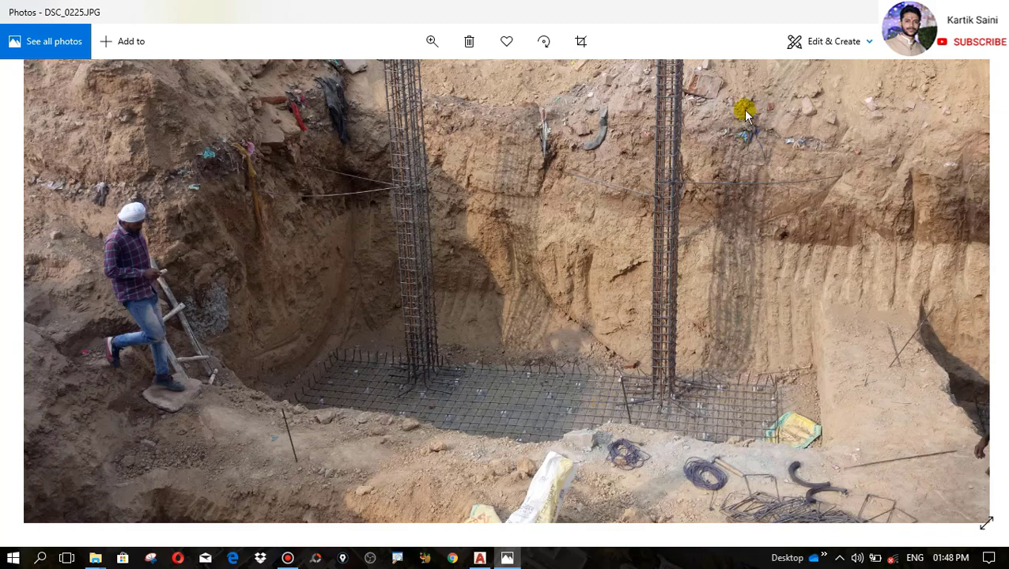
Close the photo, switch to AutoCAD and bring the two-column load diagram above the footing calculations into close view
{"action": "key", "text": "alt+F4"}
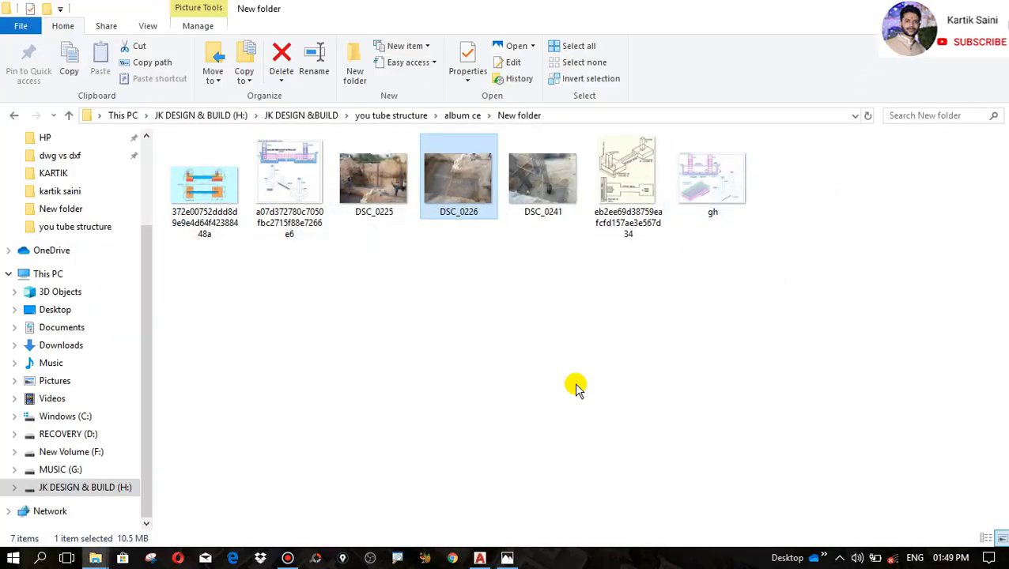
{"action": "left_click", "coordinate": [480, 558]}
{"action": "scroll", "coordinate": [389, 260], "scroll_direction": "down", "scroll_amount": 6}
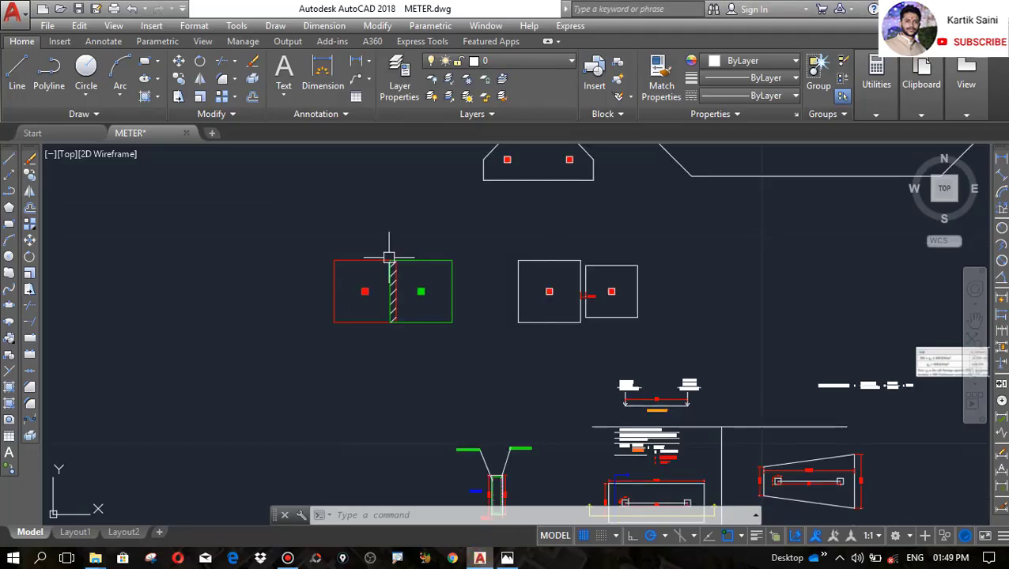
{"action": "scroll", "coordinate": [402, 229], "scroll_direction": "down", "scroll_amount": 2}
{"action": "scroll", "coordinate": [557, 360], "scroll_direction": "up", "scroll_amount": 8}
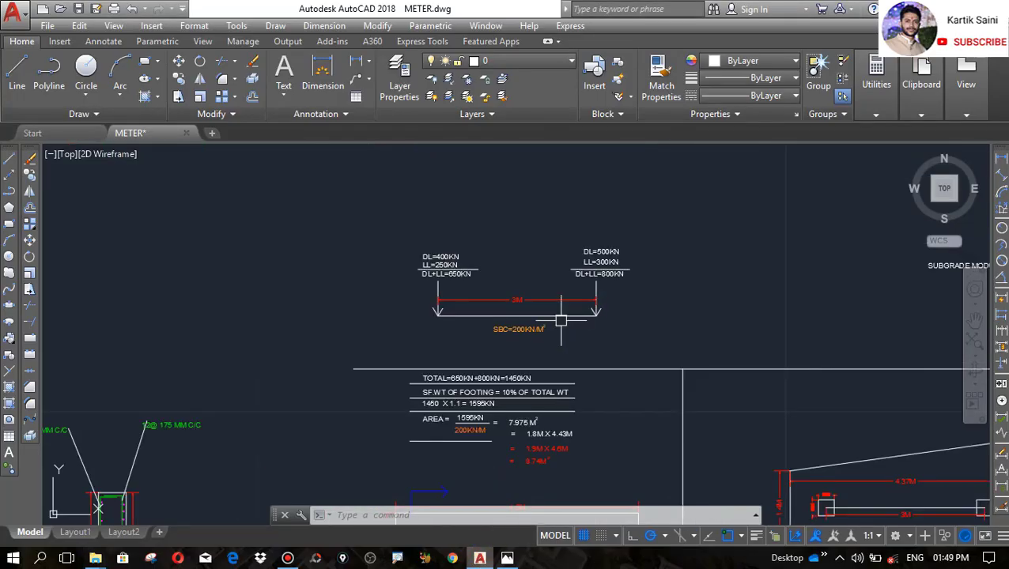
{"action": "scroll", "coordinate": [582, 428], "scroll_direction": "up", "scroll_amount": 3}
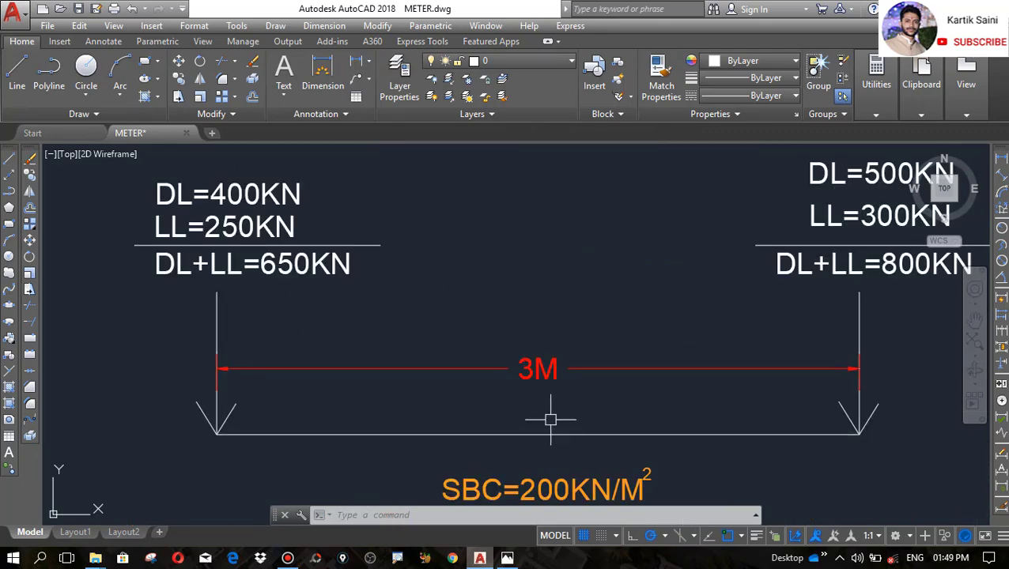
Examine the spacing between the two columns and the soil bearing capacity note in the load diagram
{"action": "scroll", "coordinate": [518, 376], "scroll_direction": "down", "scroll_amount": 3}
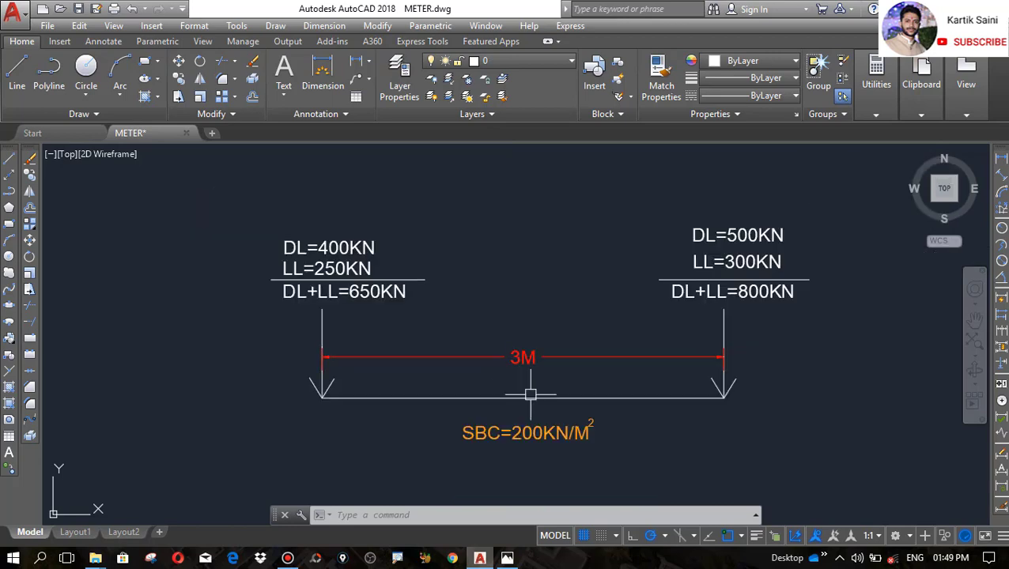
{"action": "scroll", "coordinate": [491, 462], "scroll_direction": "up", "scroll_amount": 6}
{"action": "scroll", "coordinate": [400, 427], "scroll_direction": "down", "scroll_amount": 2}
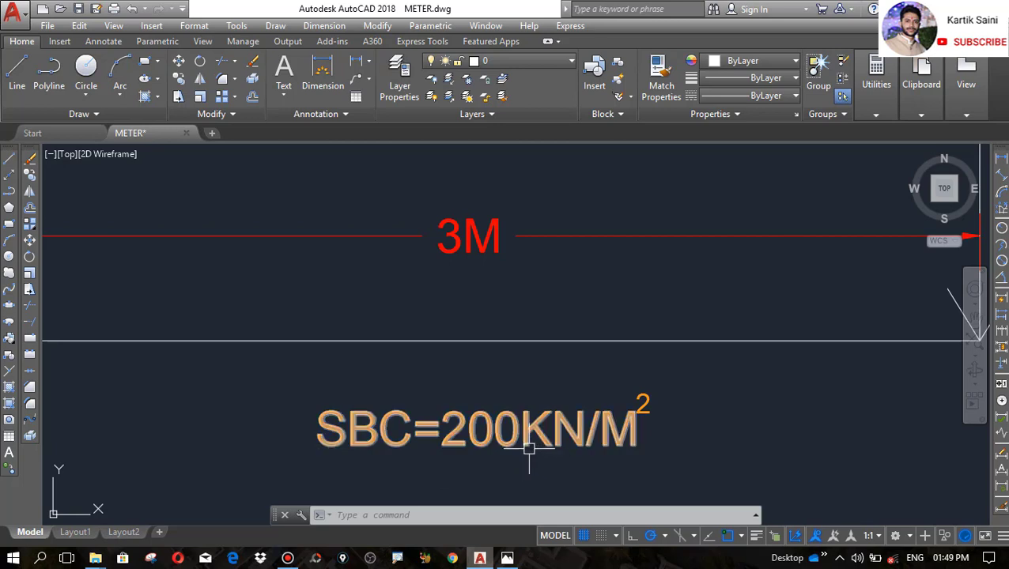
{"action": "scroll", "coordinate": [647, 450], "scroll_direction": "down", "scroll_amount": 4}
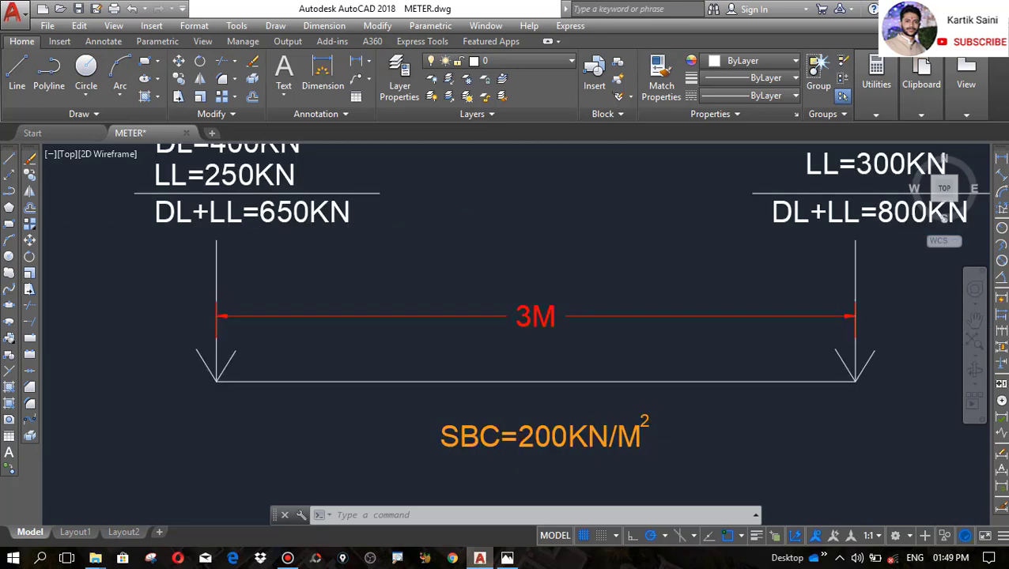
Read the dead, live and combined loads of the left column and of the right column in the load diagram
{"action": "scroll", "coordinate": [381, 328], "scroll_direction": "up", "scroll_amount": 2}
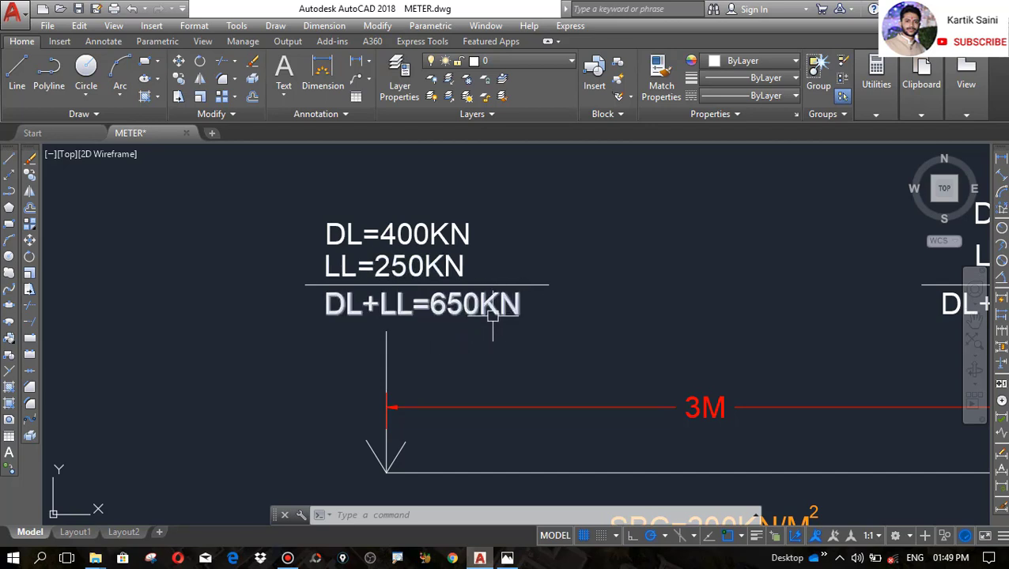
{"action": "scroll", "coordinate": [450, 310], "scroll_direction": "down", "scroll_amount": 2}
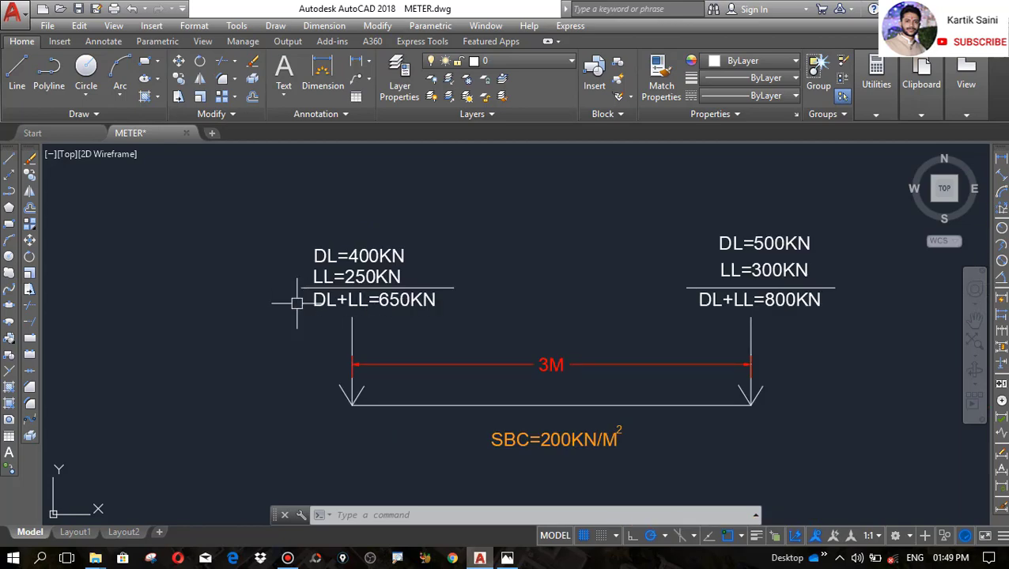
{"action": "scroll", "coordinate": [779, 340], "scroll_direction": "up", "scroll_amount": 2}
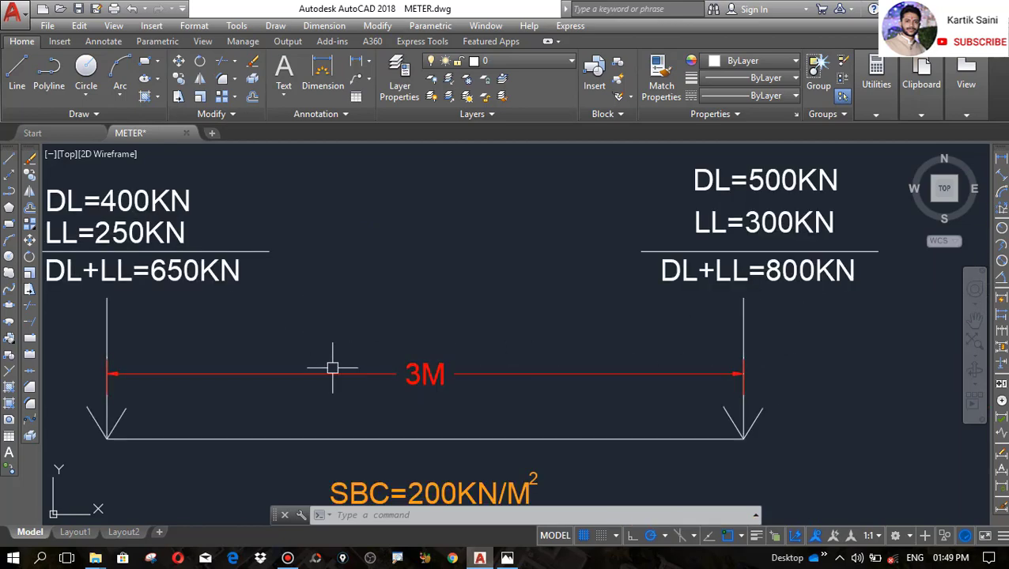
{"action": "scroll", "coordinate": [435, 360], "scroll_direction": "down", "scroll_amount": 2}
{"action": "scroll", "coordinate": [675, 333], "scroll_direction": "up", "scroll_amount": 2}
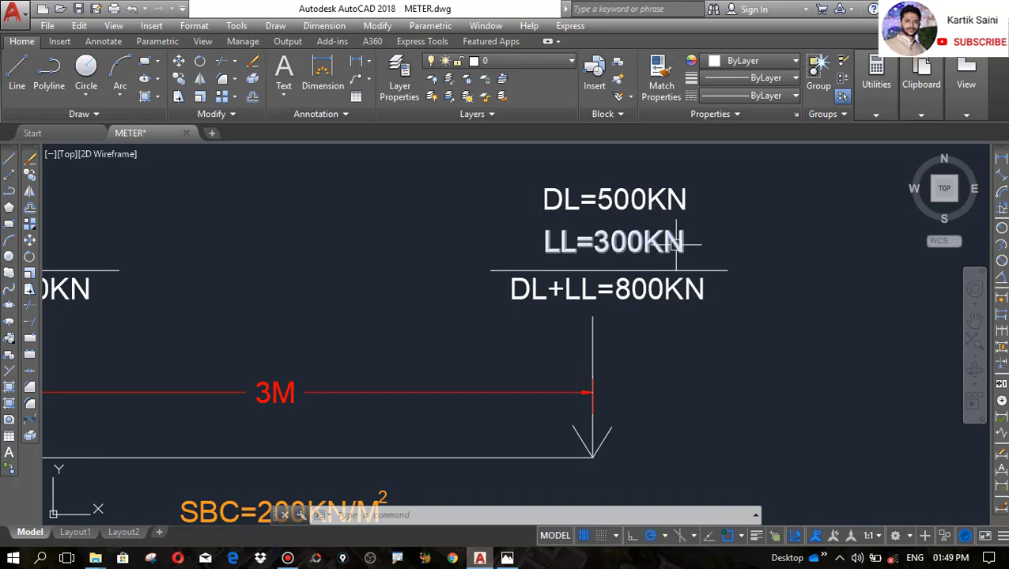
{"action": "scroll", "coordinate": [609, 237], "scroll_direction": "down", "scroll_amount": 1}
{"action": "scroll", "coordinate": [605, 269], "scroll_direction": "down", "scroll_amount": 4}
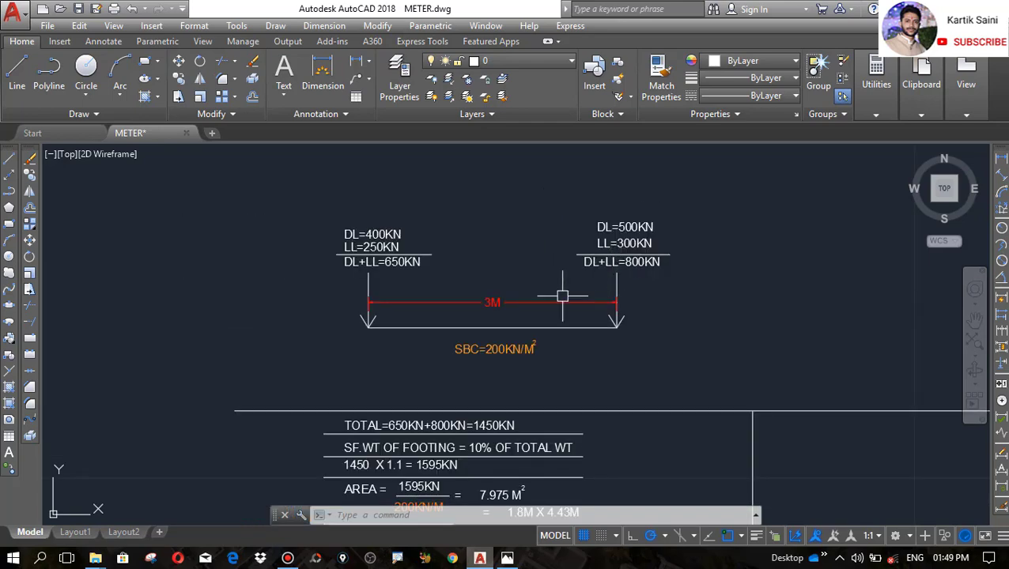
Review the complete load diagram once more, comparing the combined loads on its two columns
{"action": "scroll", "coordinate": [581, 279], "scroll_direction": "down", "scroll_amount": 3}
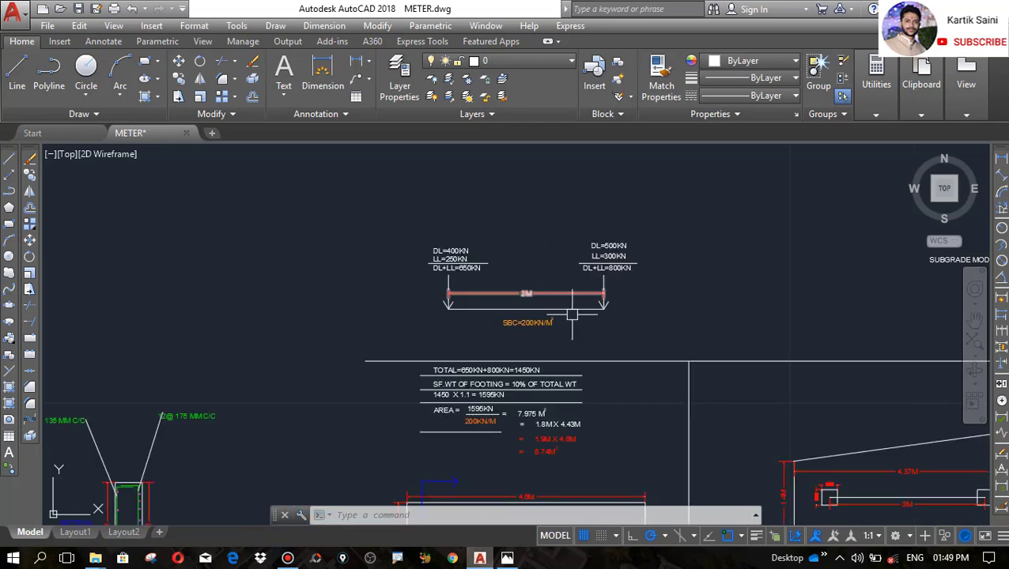
{"action": "scroll", "coordinate": [496, 338], "scroll_direction": "up", "scroll_amount": 6}
{"action": "scroll", "coordinate": [449, 411], "scroll_direction": "down", "scroll_amount": 3}
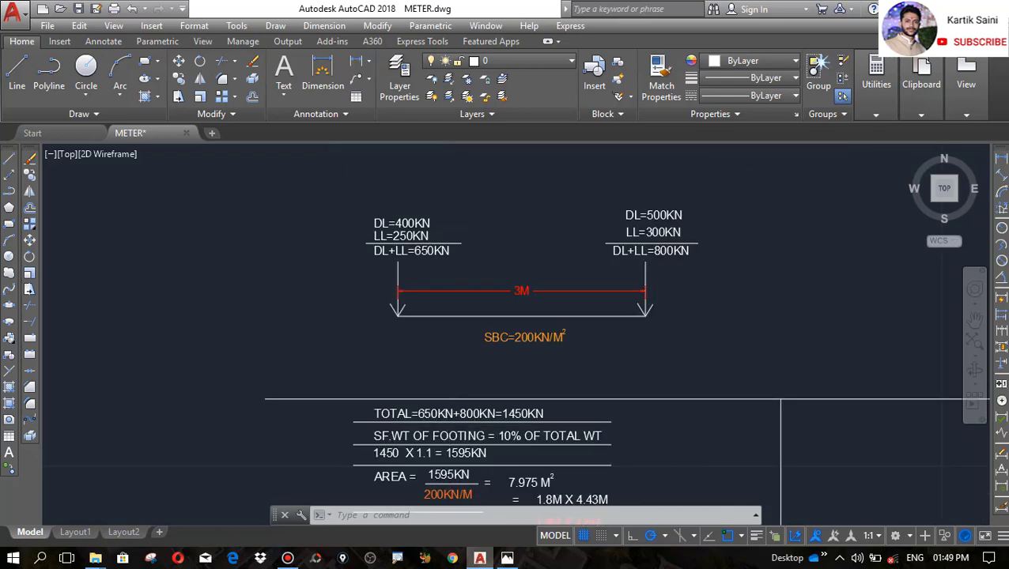
{"action": "scroll", "coordinate": [405, 237], "scroll_direction": "up", "scroll_amount": 6}
{"action": "scroll", "coordinate": [399, 237], "scroll_direction": "down", "scroll_amount": 2}
{"action": "scroll", "coordinate": [780, 251], "scroll_direction": "up", "scroll_amount": 2}
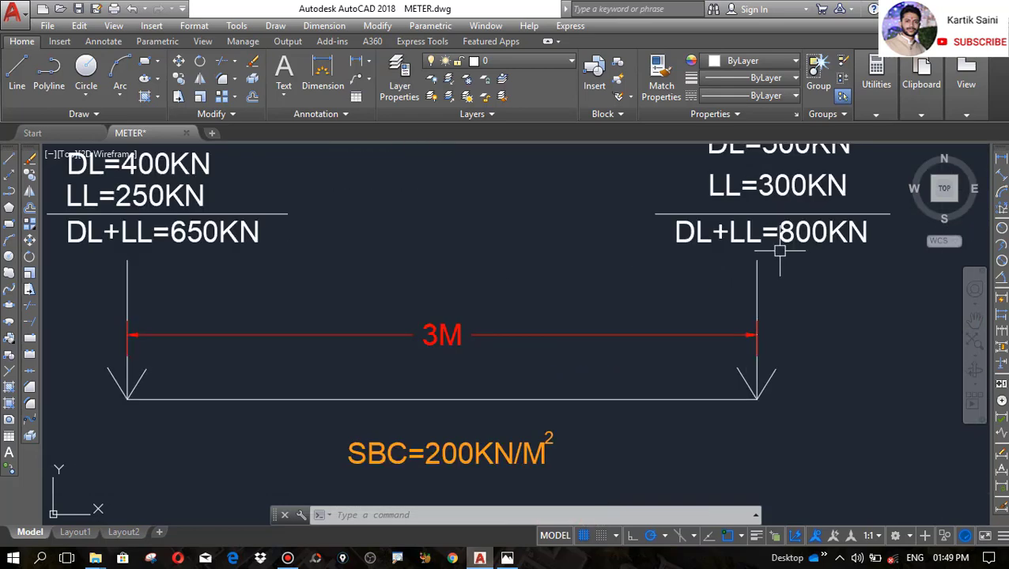
Read the total load calculation that adds the two column loads, directly below the load diagram
{"action": "scroll", "coordinate": [725, 202], "scroll_direction": "down", "scroll_amount": 3}
{"action": "scroll", "coordinate": [682, 354], "scroll_direction": "up", "scroll_amount": 5}
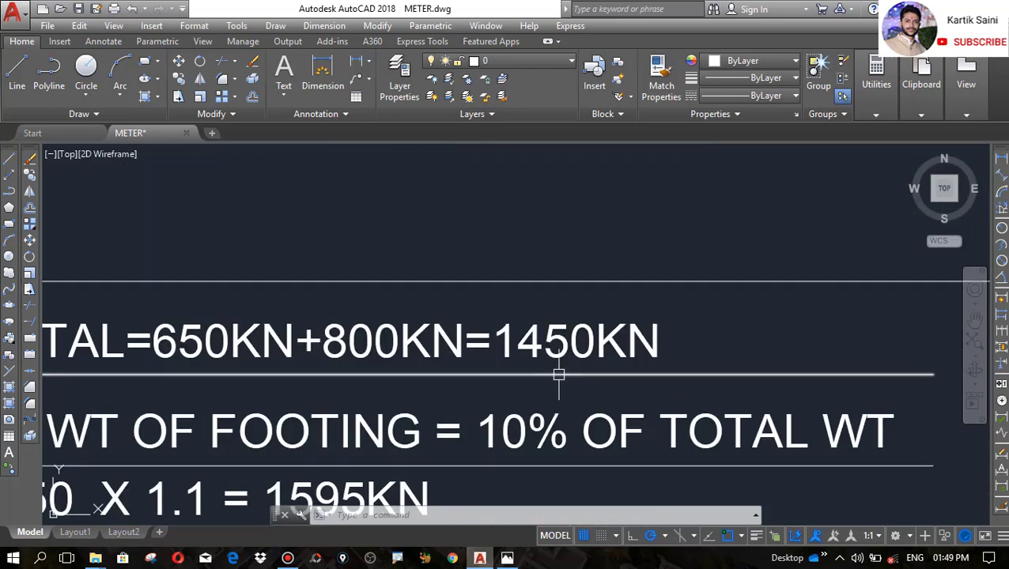
{"action": "scroll", "coordinate": [620, 305], "scroll_direction": "down", "scroll_amount": 2}
{"action": "scroll", "coordinate": [567, 346], "scroll_direction": "up", "scroll_amount": 2}
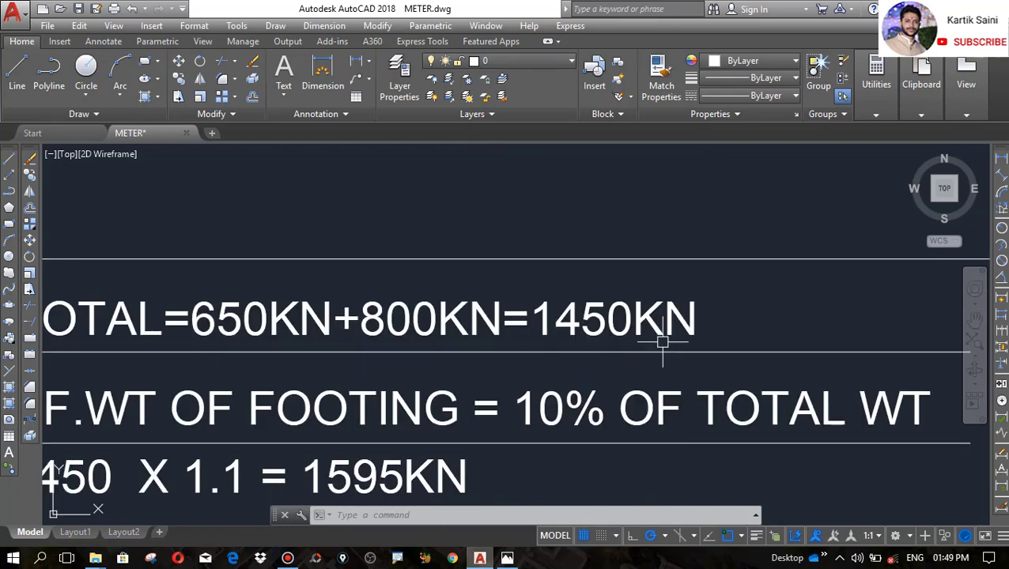
{"action": "scroll", "coordinate": [637, 279], "scroll_direction": "down", "scroll_amount": 3}
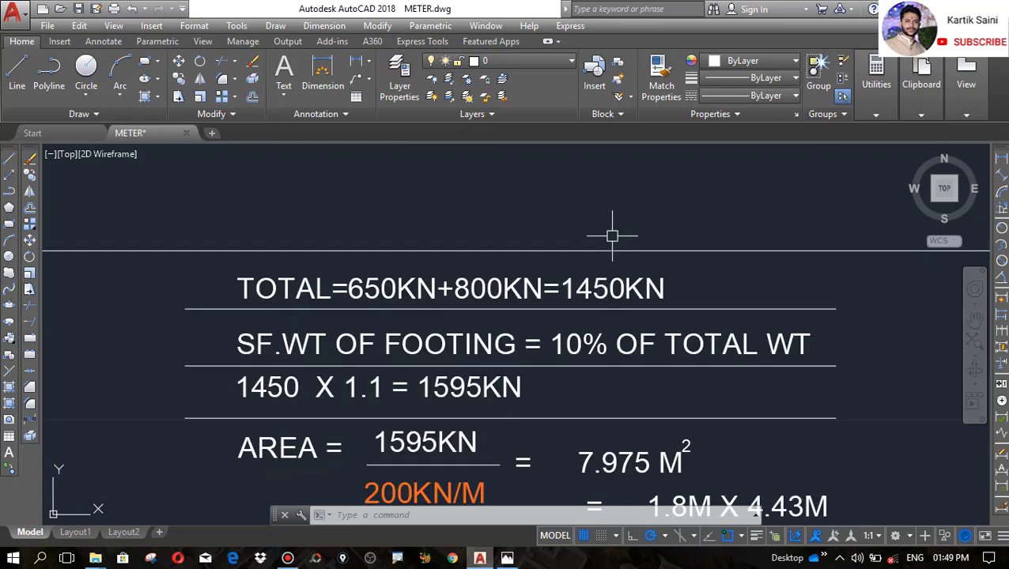
Examine the footing self-weight allowance of 10% and the line multiplying the total load by 1.1
{"action": "scroll", "coordinate": [581, 322], "scroll_direction": "up", "scroll_amount": 2}
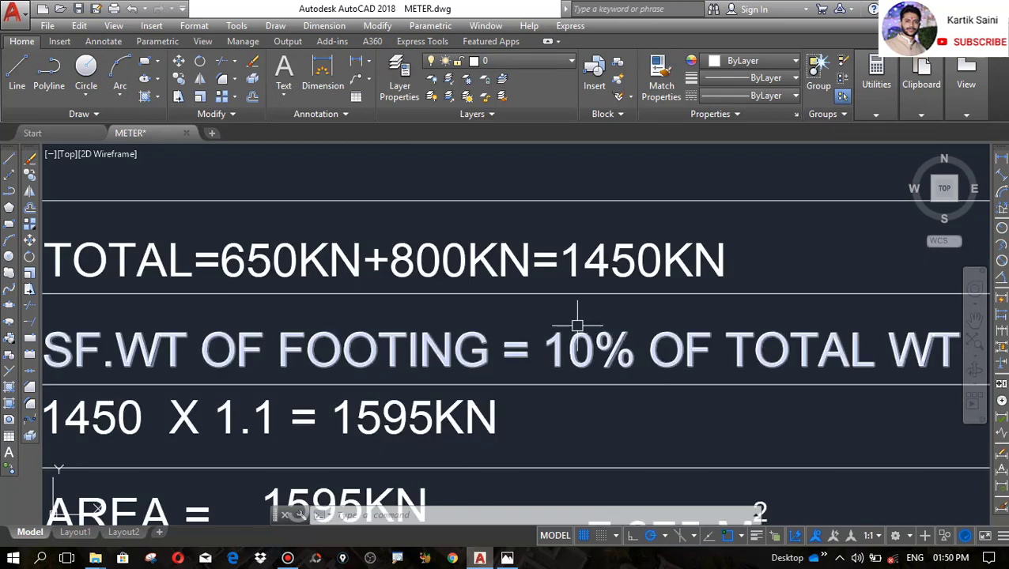
{"action": "scroll", "coordinate": [518, 302], "scroll_direction": "down", "scroll_amount": 2}
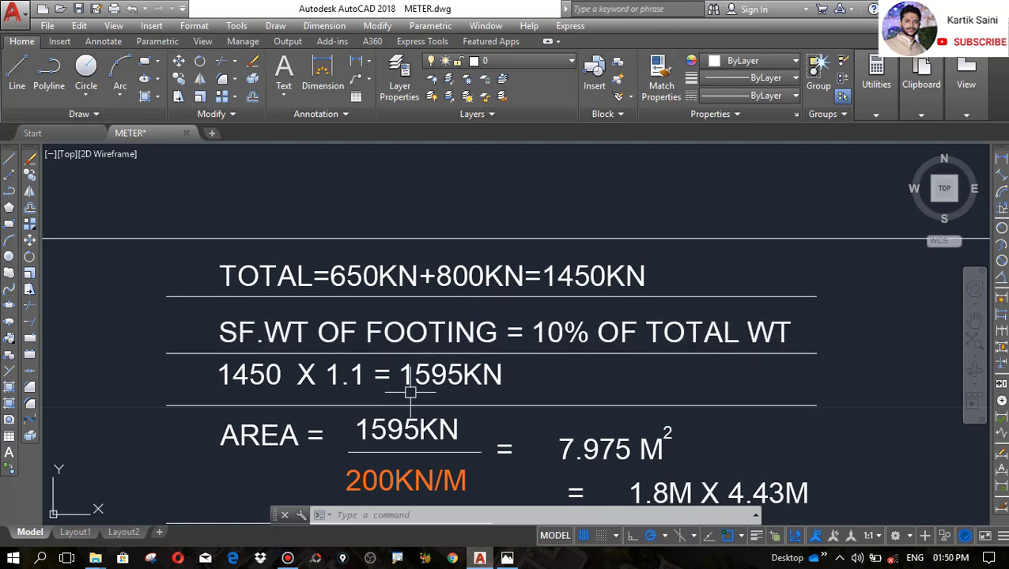
{"action": "scroll", "coordinate": [401, 395], "scroll_direction": "up", "scroll_amount": 2}
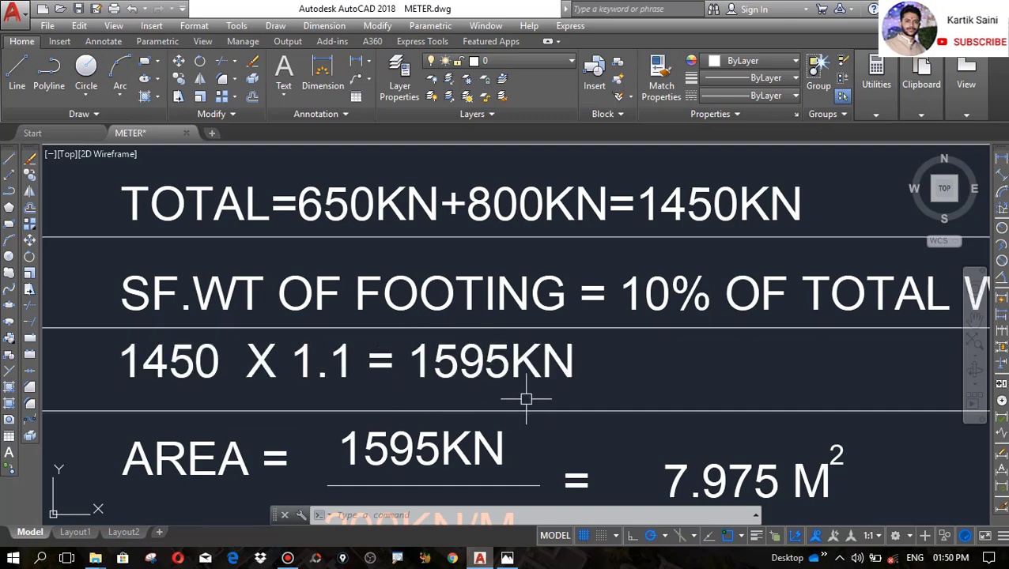
{"action": "scroll", "coordinate": [427, 333], "scroll_direction": "down", "scroll_amount": 1}
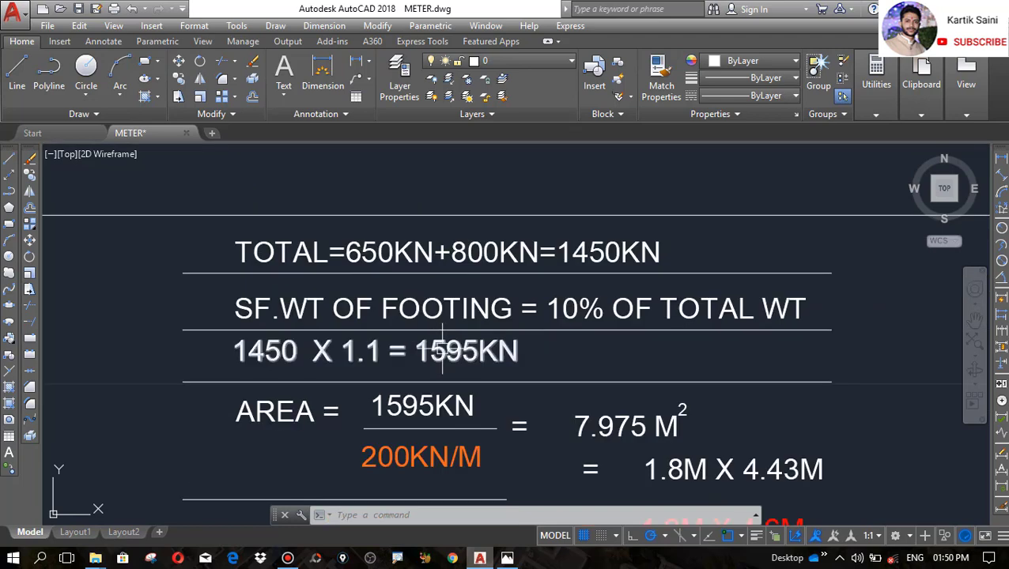
{"action": "mouse_move", "coordinate": [443, 350]}
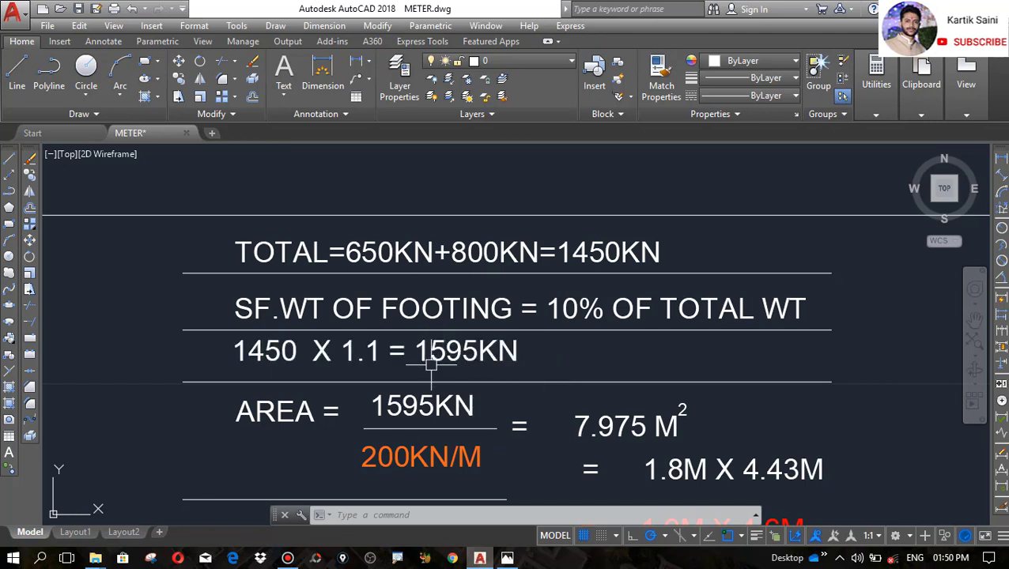
Follow the footing area formula, checking its load and bearing capacity terms against the factored load and the SBC note
{"action": "scroll", "coordinate": [474, 340], "scroll_direction": "down", "scroll_amount": 2}
{"action": "scroll", "coordinate": [451, 353], "scroll_direction": "up", "scroll_amount": 4}
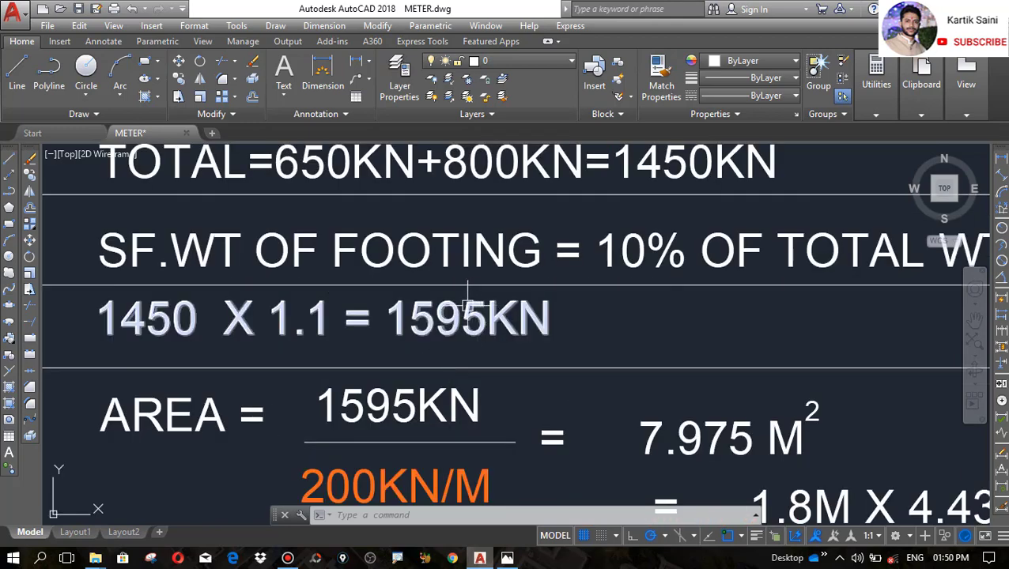
{"action": "scroll", "coordinate": [462, 313], "scroll_direction": "down", "scroll_amount": 5}
{"action": "scroll", "coordinate": [494, 236], "scroll_direction": "up", "scroll_amount": 8}
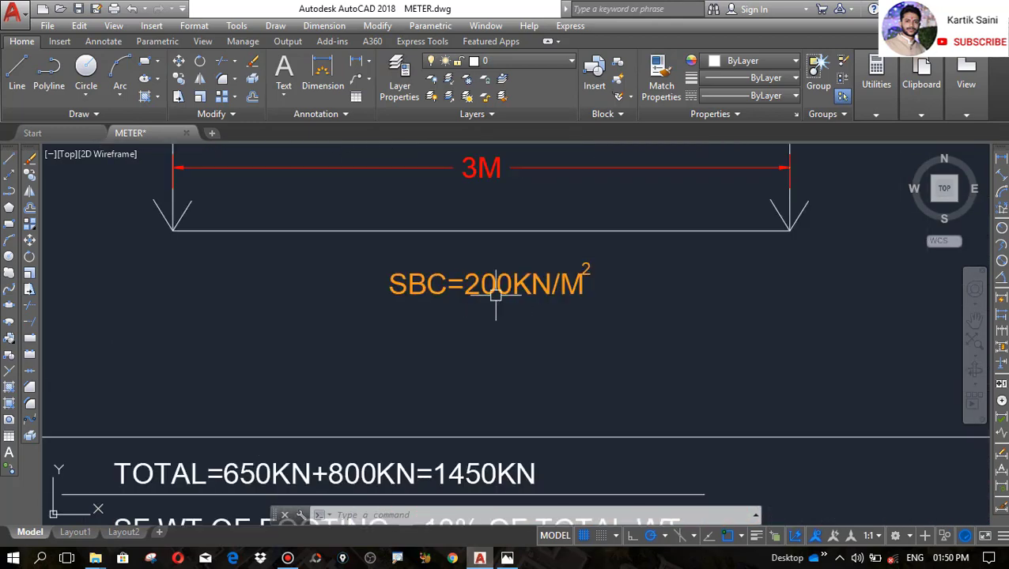
{"action": "scroll", "coordinate": [500, 294], "scroll_direction": "down", "scroll_amount": 3}
{"action": "scroll", "coordinate": [407, 417], "scroll_direction": "up", "scroll_amount": 5}
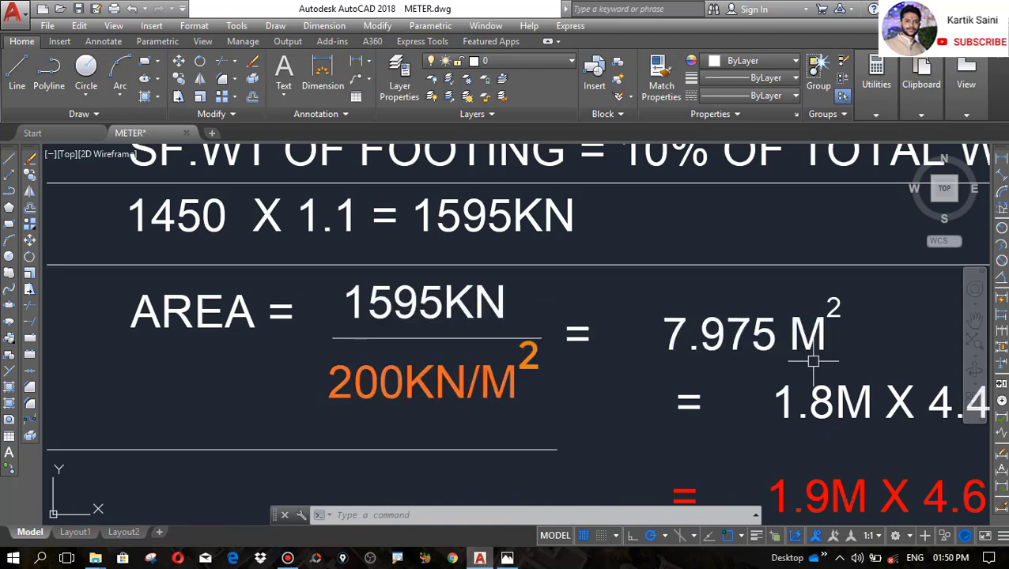
Examine the required footing area and the trial footing dimensions beneath it, referring back to the column loads
{"action": "scroll", "coordinate": [791, 354], "scroll_direction": "up", "scroll_amount": 2}
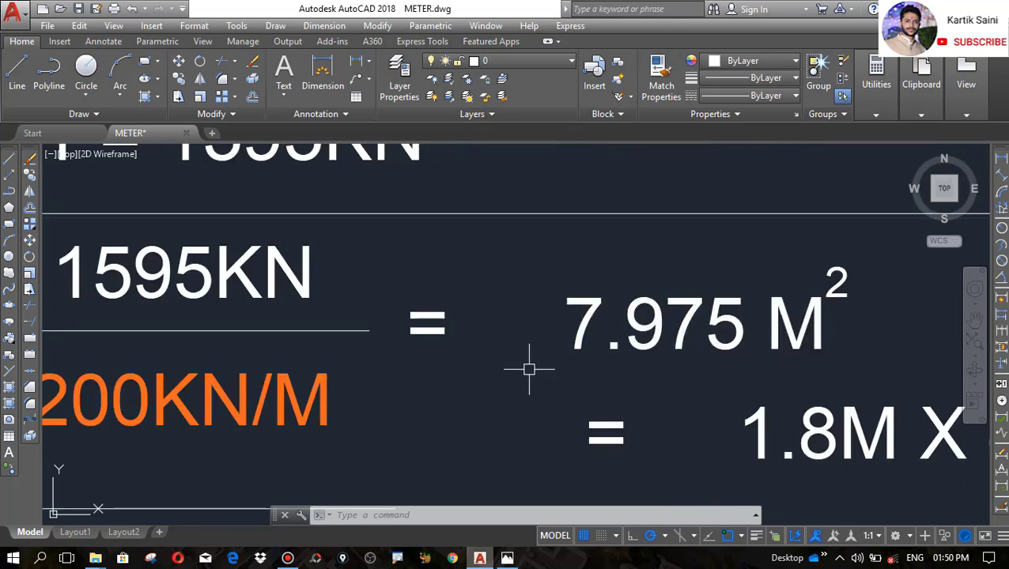
{"action": "scroll", "coordinate": [529, 369], "scroll_direction": "down", "scroll_amount": 2}
{"action": "scroll", "coordinate": [553, 371], "scroll_direction": "down", "scroll_amount": 4}
{"action": "scroll", "coordinate": [688, 234], "scroll_direction": "up", "scroll_amount": 4}
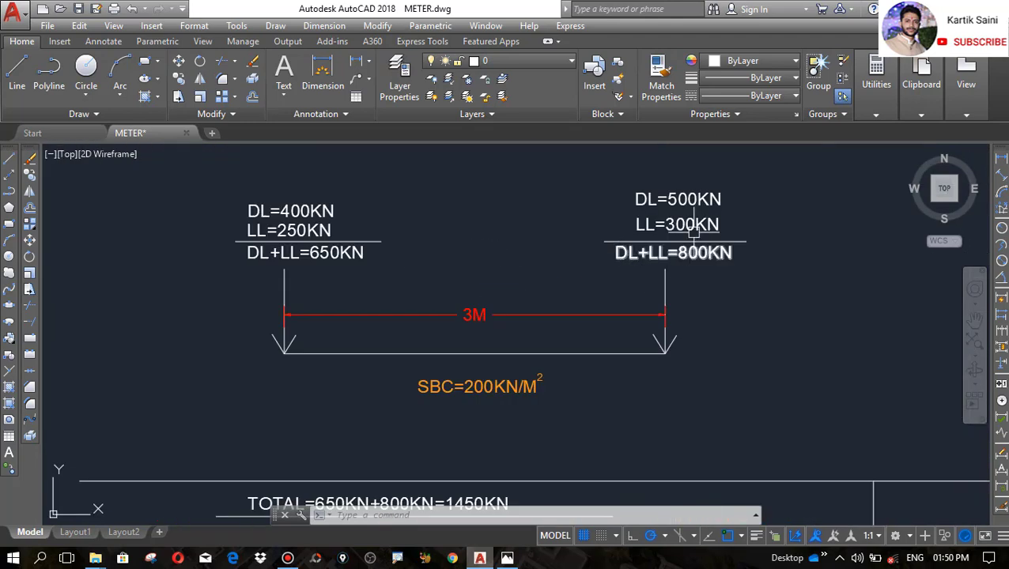
{"action": "scroll", "coordinate": [459, 288], "scroll_direction": "down", "scroll_amount": 4}
{"action": "scroll", "coordinate": [503, 383], "scroll_direction": "up", "scroll_amount": 4}
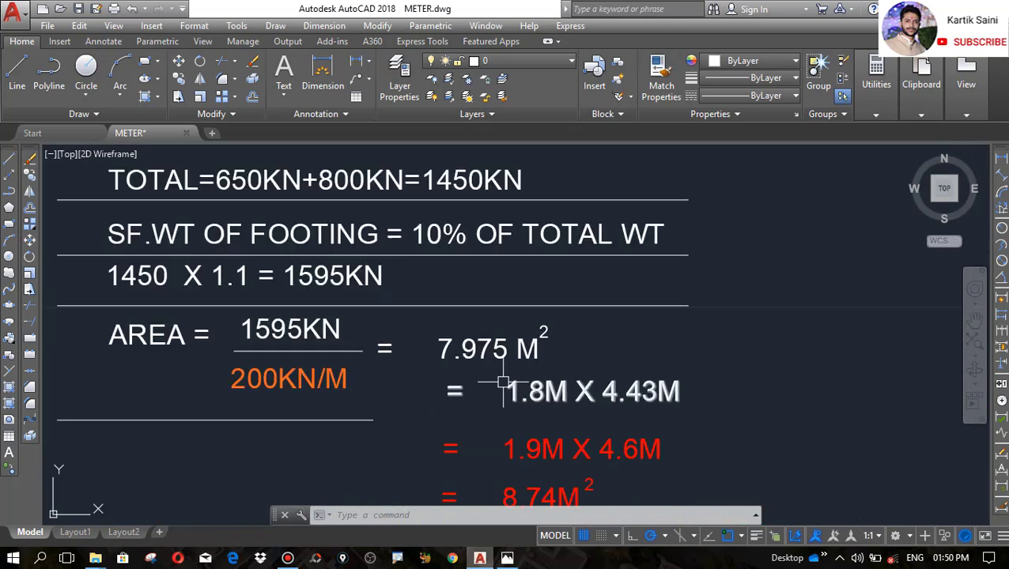
{"action": "scroll", "coordinate": [480, 362], "scroll_direction": "up", "scroll_amount": 3}
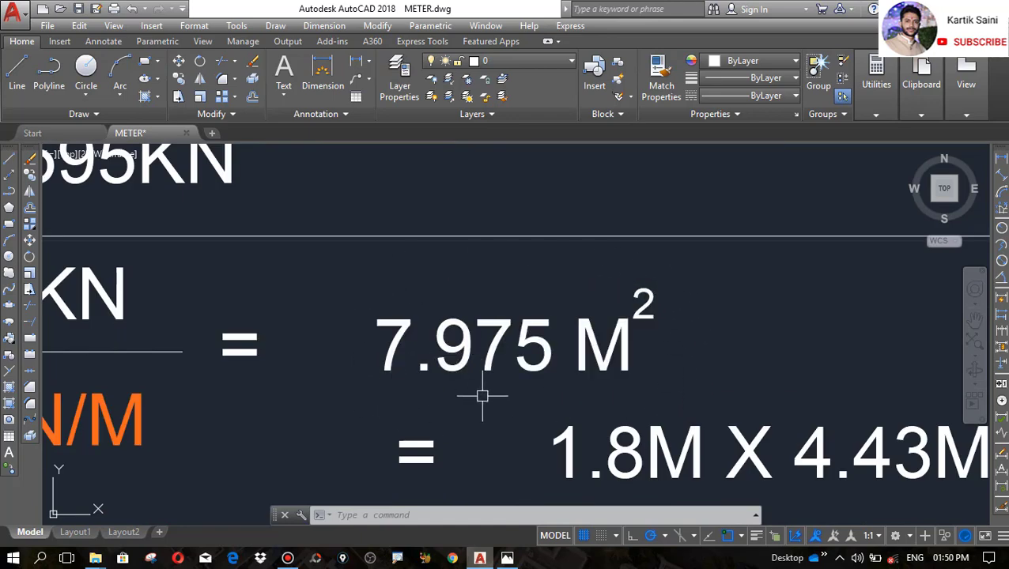
Review the two columns' dead and live loads, their spacing and the SBC note in the load diagram
{"action": "scroll", "coordinate": [468, 411], "scroll_direction": "down", "scroll_amount": 2}
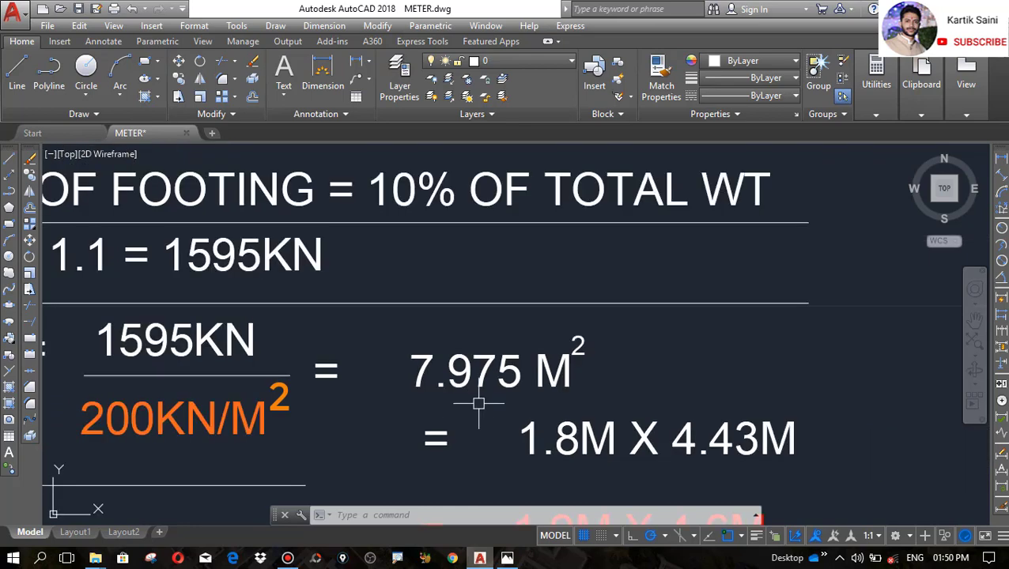
{"action": "scroll", "coordinate": [478, 404], "scroll_direction": "down", "scroll_amount": 4}
{"action": "scroll", "coordinate": [427, 304], "scroll_direction": "up", "scroll_amount": 4}
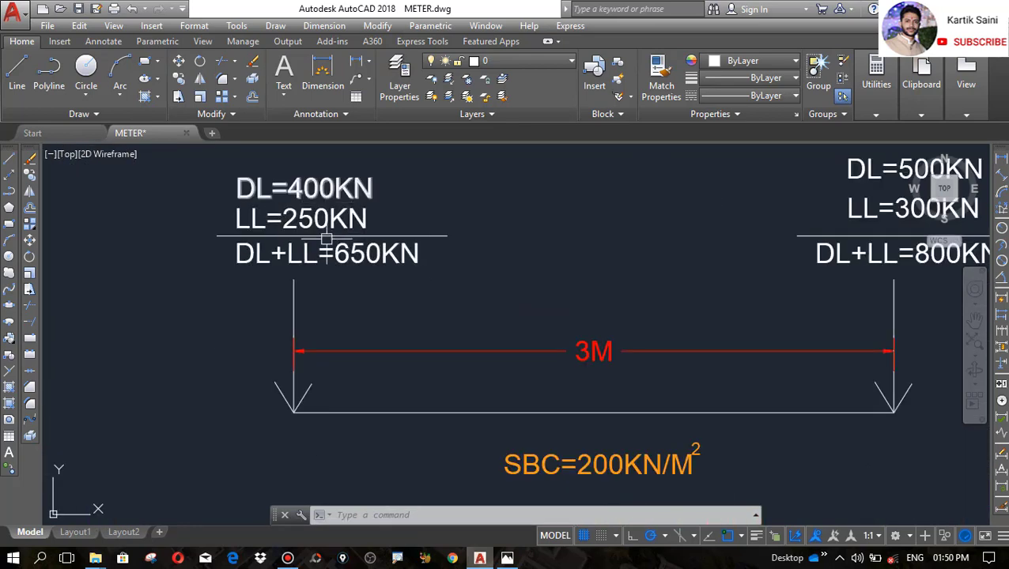
{"action": "scroll", "coordinate": [373, 434], "scroll_direction": "down", "scroll_amount": 1}
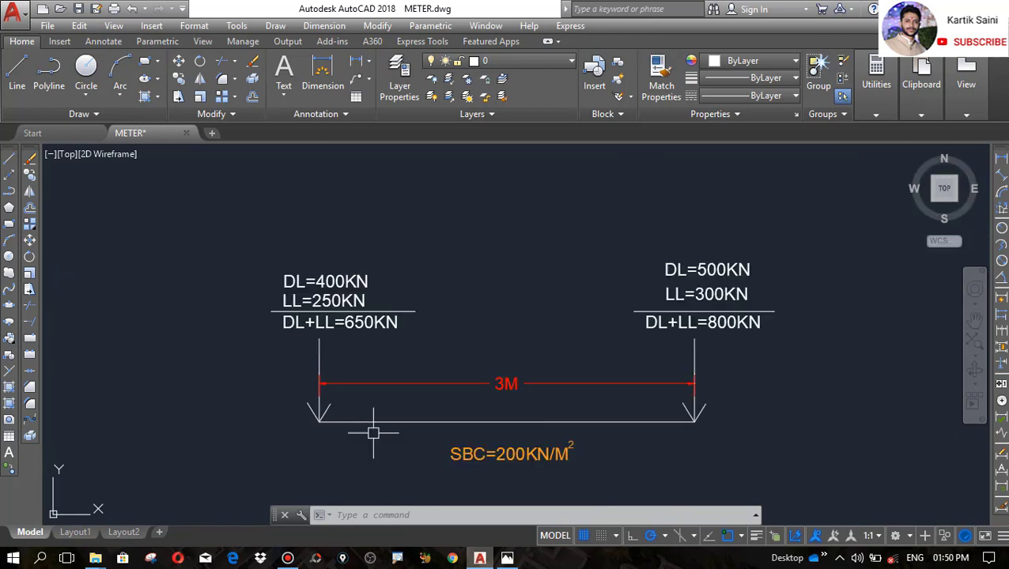
{"action": "scroll", "coordinate": [401, 466], "scroll_direction": "up", "scroll_amount": 1}
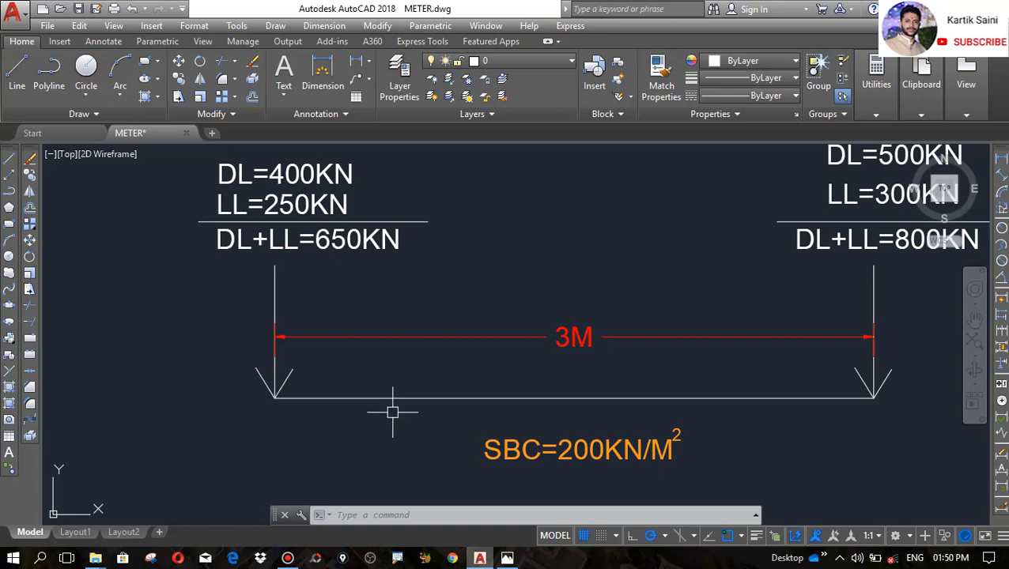
{"action": "scroll", "coordinate": [401, 327], "scroll_direction": "down", "scroll_amount": 5}
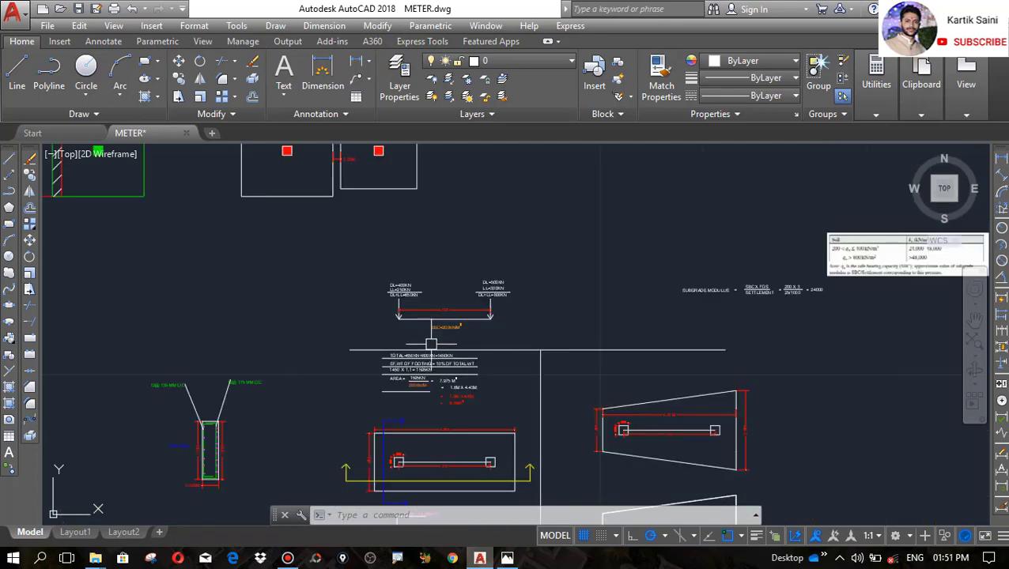
Examine the required footing area and how the assumed width and trial length beneath it are derived from it
{"action": "scroll", "coordinate": [435, 365], "scroll_direction": "up", "scroll_amount": 4}
{"action": "scroll", "coordinate": [466, 383], "scroll_direction": "down", "scroll_amount": 2}
{"action": "scroll", "coordinate": [471, 387], "scroll_direction": "up", "scroll_amount": 10}
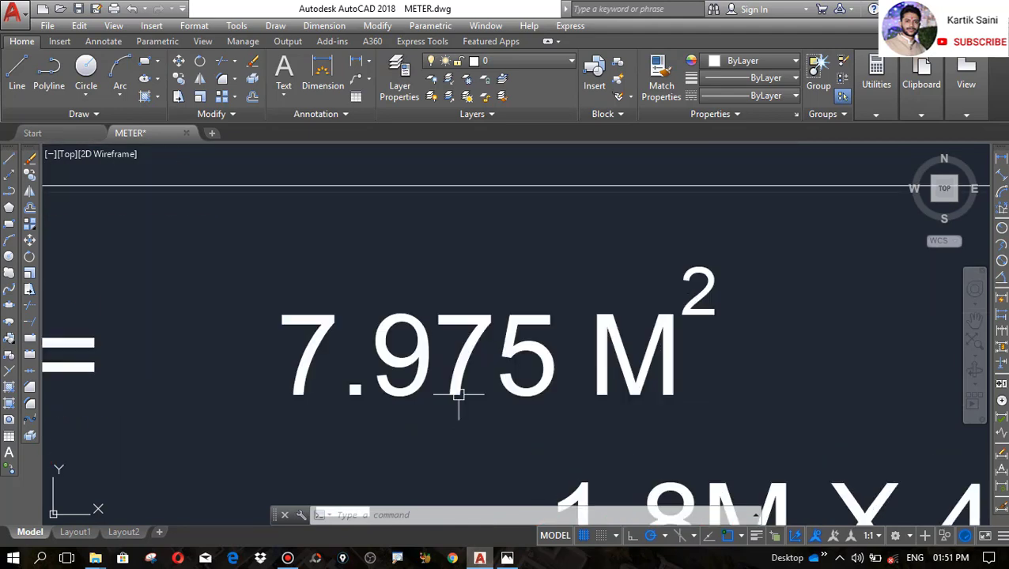
{"action": "scroll", "coordinate": [542, 401], "scroll_direction": "down", "scroll_amount": 4}
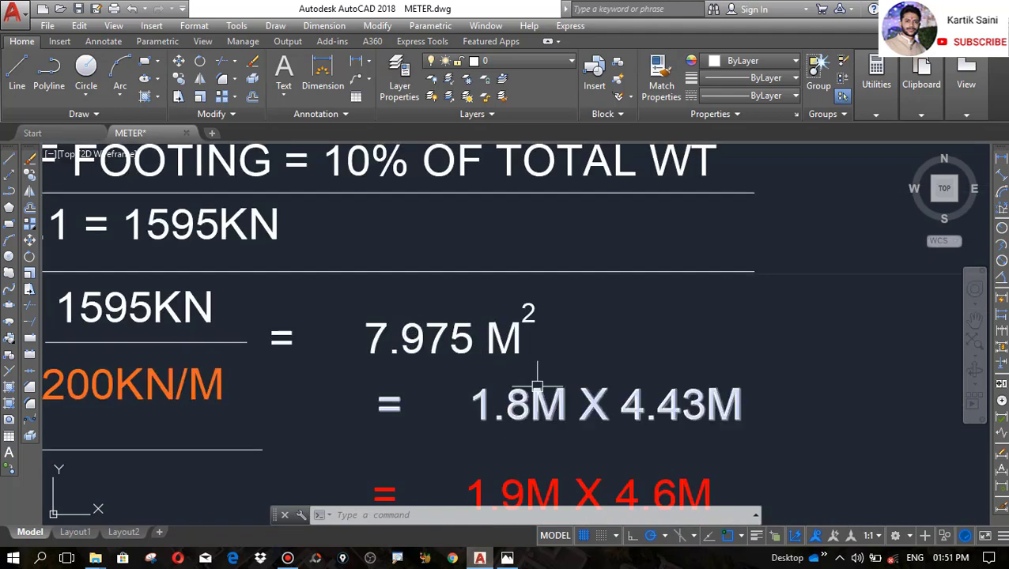
{"action": "scroll", "coordinate": [506, 388], "scroll_direction": "up", "scroll_amount": 3}
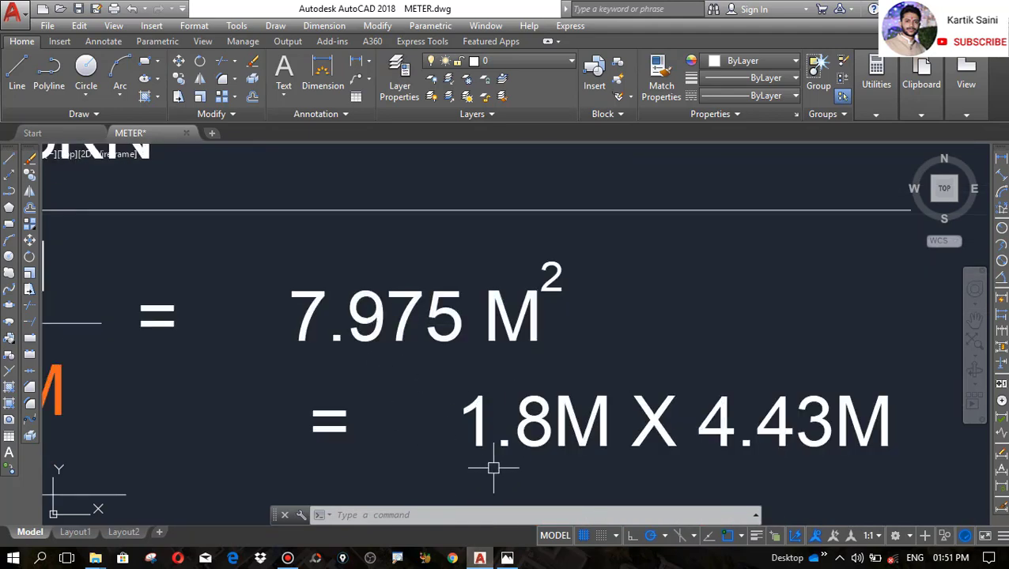
{"action": "scroll", "coordinate": [671, 452], "scroll_direction": "down", "scroll_amount": 2}
{"action": "scroll", "coordinate": [643, 419], "scroll_direction": "up", "scroll_amount": 3}
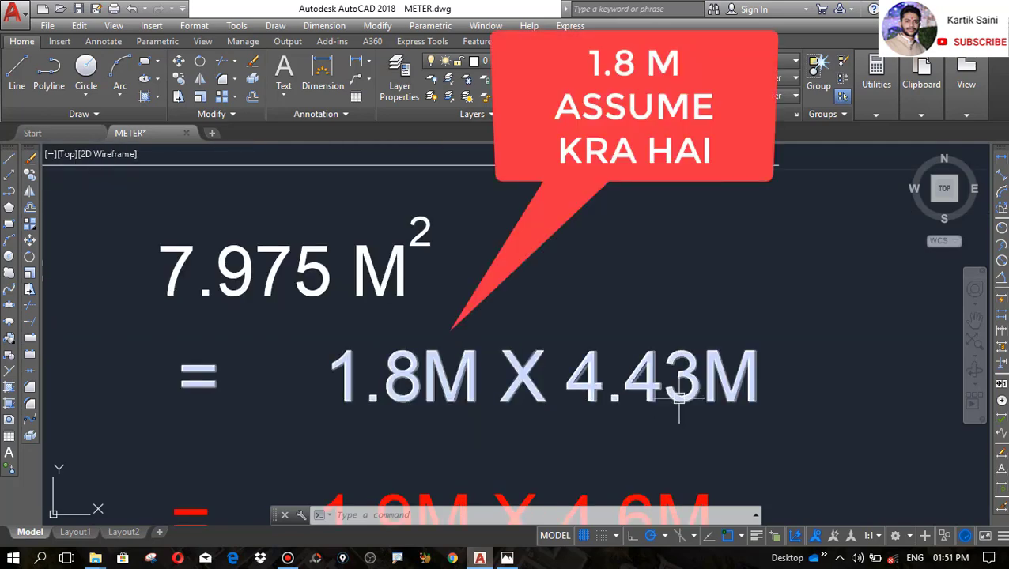
{"action": "scroll", "coordinate": [664, 405], "scroll_direction": "down", "scroll_amount": 2}
{"action": "scroll", "coordinate": [484, 405], "scroll_direction": "up", "scroll_amount": 3}
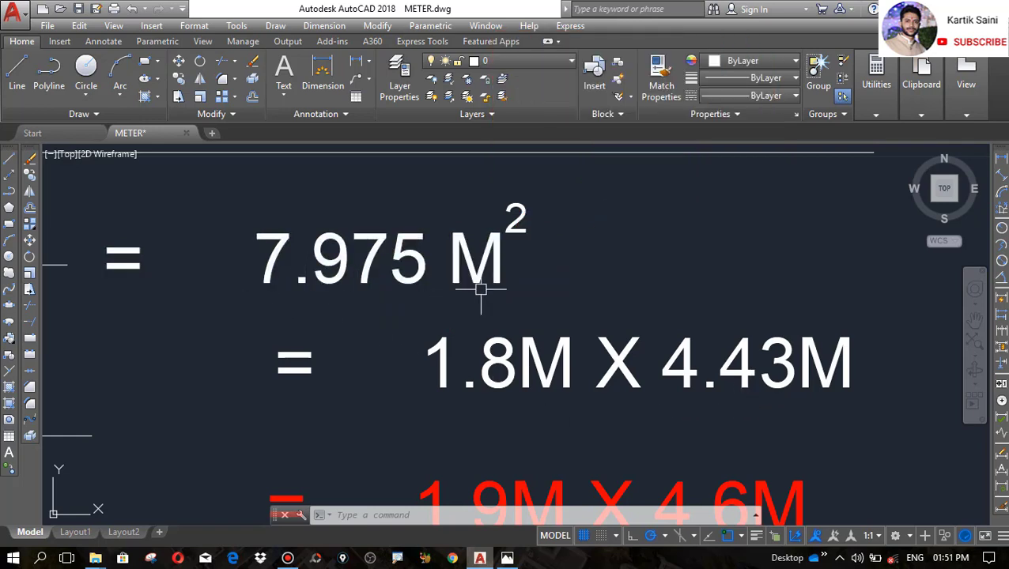
Compare the trial footing dimensions with the enlarged dimensions and provided area written in red below them
{"action": "scroll", "coordinate": [546, 348], "scroll_direction": "down", "scroll_amount": 1}
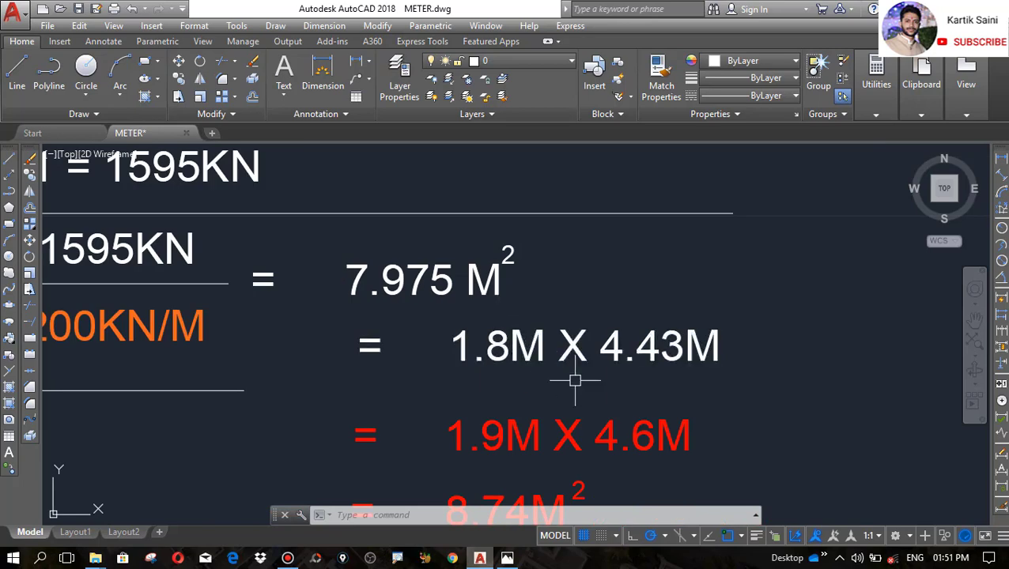
{"action": "scroll", "coordinate": [664, 372], "scroll_direction": "up", "scroll_amount": 1}
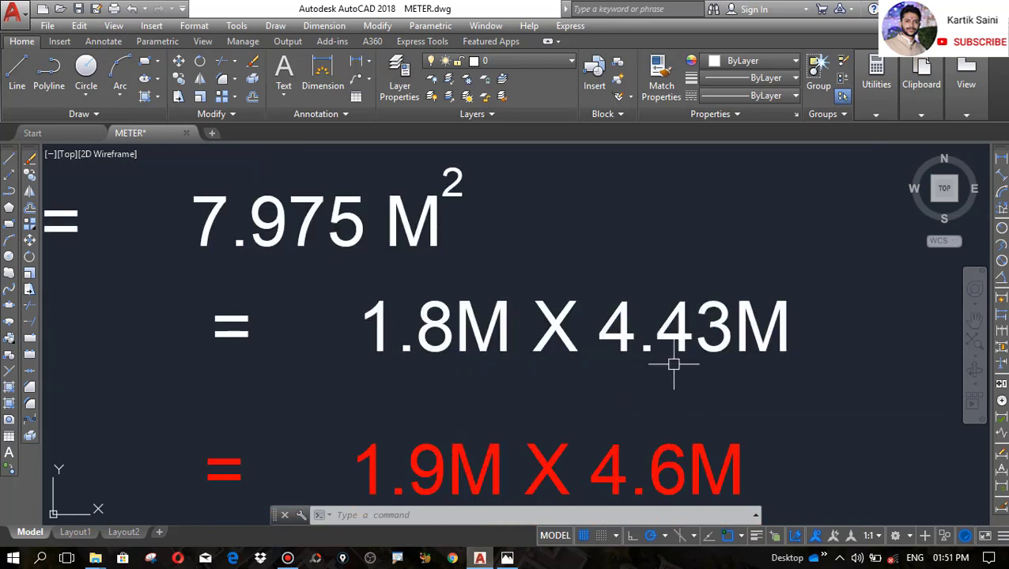
{"action": "scroll", "coordinate": [474, 326], "scroll_direction": "down", "scroll_amount": 1}
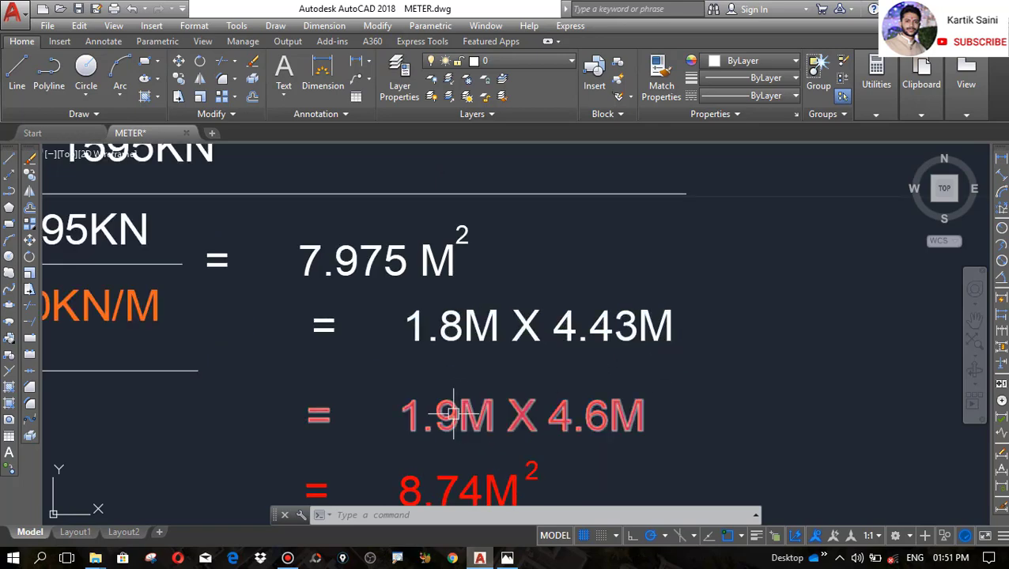
{"action": "scroll", "coordinate": [435, 434], "scroll_direction": "up", "scroll_amount": 1}
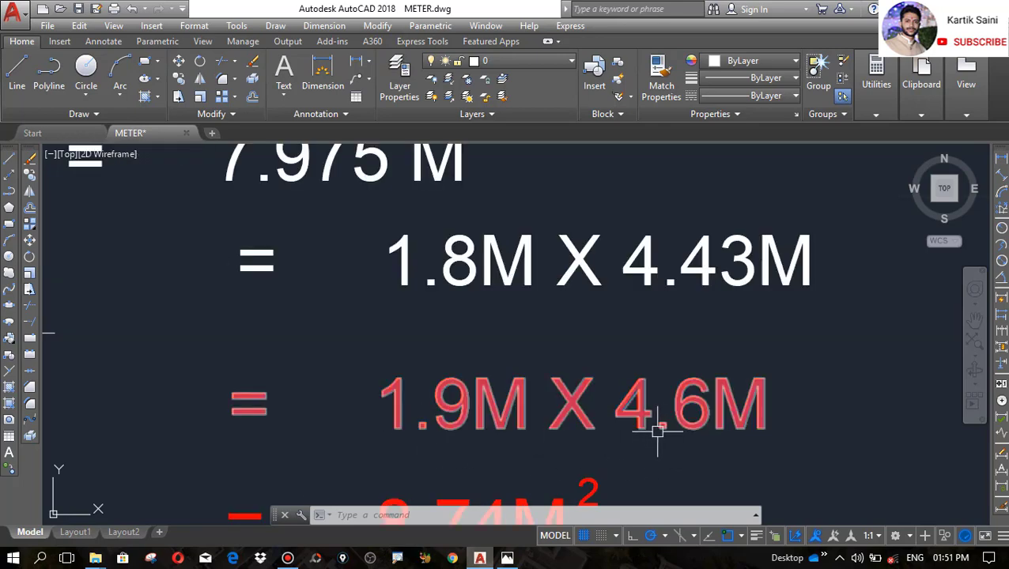
{"action": "scroll", "coordinate": [737, 356], "scroll_direction": "down", "scroll_amount": 2}
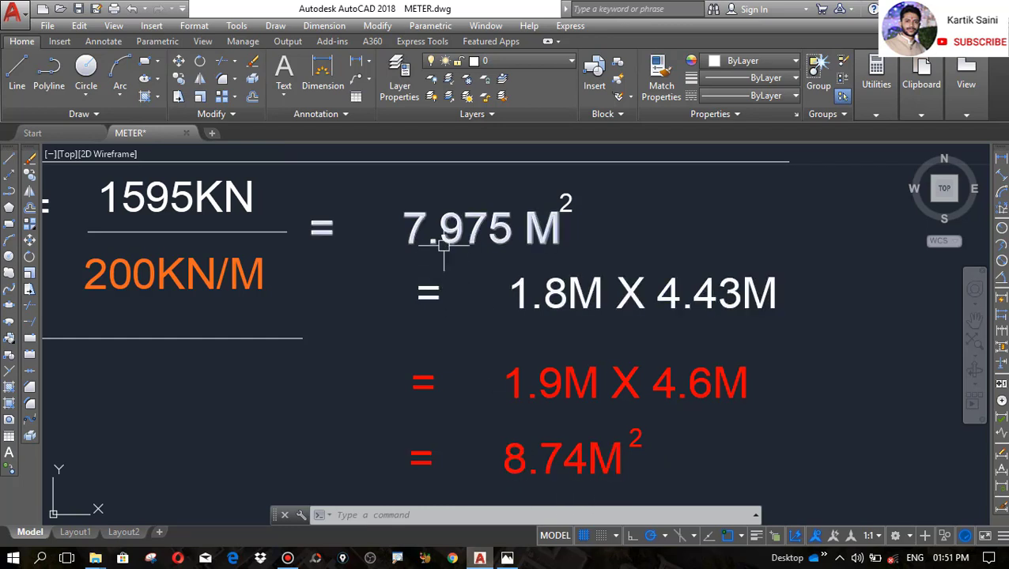
{"action": "scroll", "coordinate": [480, 255], "scroll_direction": "down", "scroll_amount": 4}
{"action": "scroll", "coordinate": [537, 340], "scroll_direction": "up", "scroll_amount": 4}
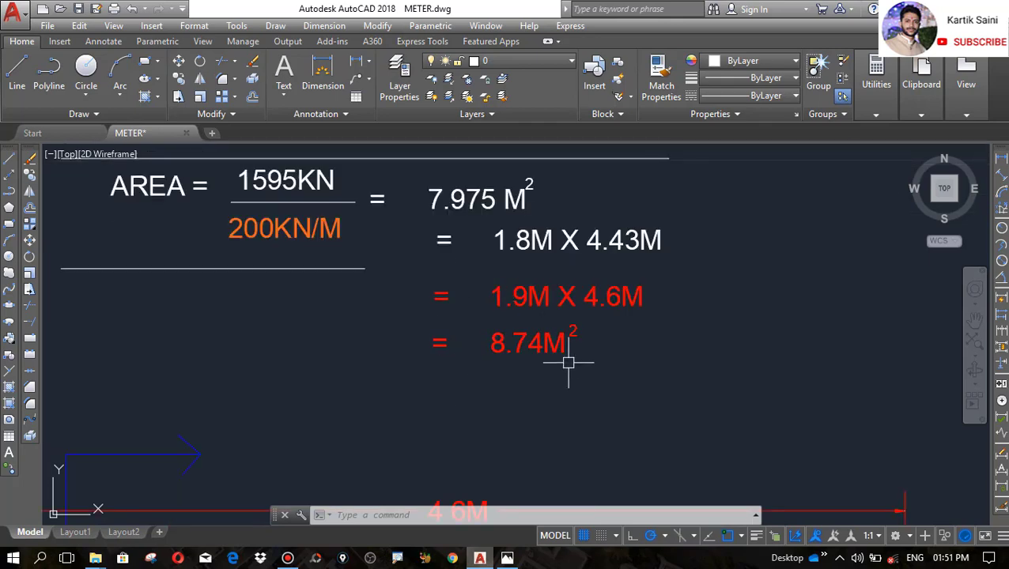
Examine the rectangular footing plan, checking its overall length and width, the column size and the column spacing
{"action": "scroll", "coordinate": [567, 363], "scroll_direction": "down", "scroll_amount": 5}
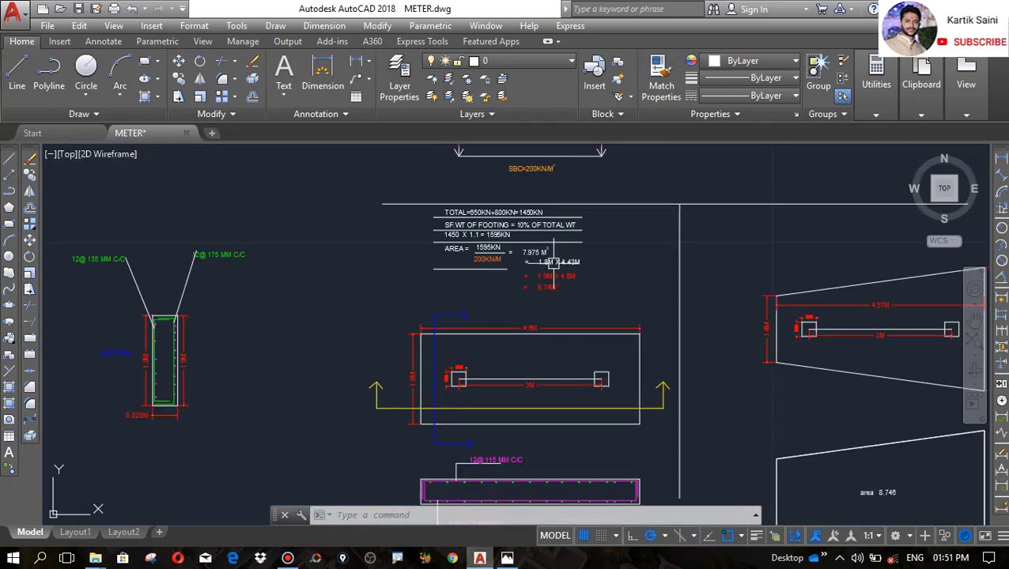
{"action": "scroll", "coordinate": [552, 281], "scroll_direction": "up", "scroll_amount": 10}
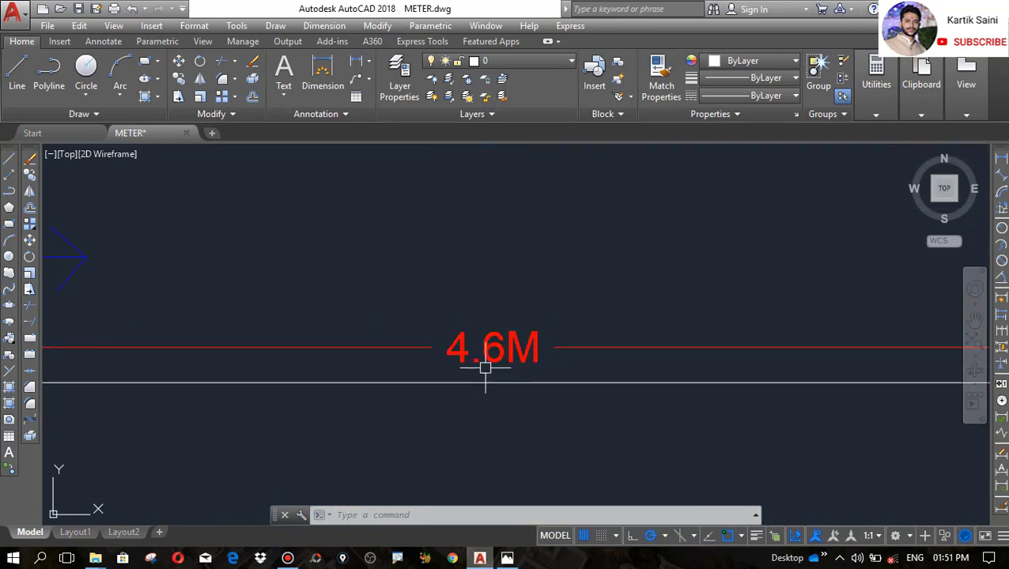
{"action": "scroll", "coordinate": [491, 360], "scroll_direction": "down", "scroll_amount": 5}
{"action": "scroll", "coordinate": [355, 422], "scroll_direction": "up", "scroll_amount": 4}
{"action": "scroll", "coordinate": [355, 422], "scroll_direction": "down", "scroll_amount": 5}
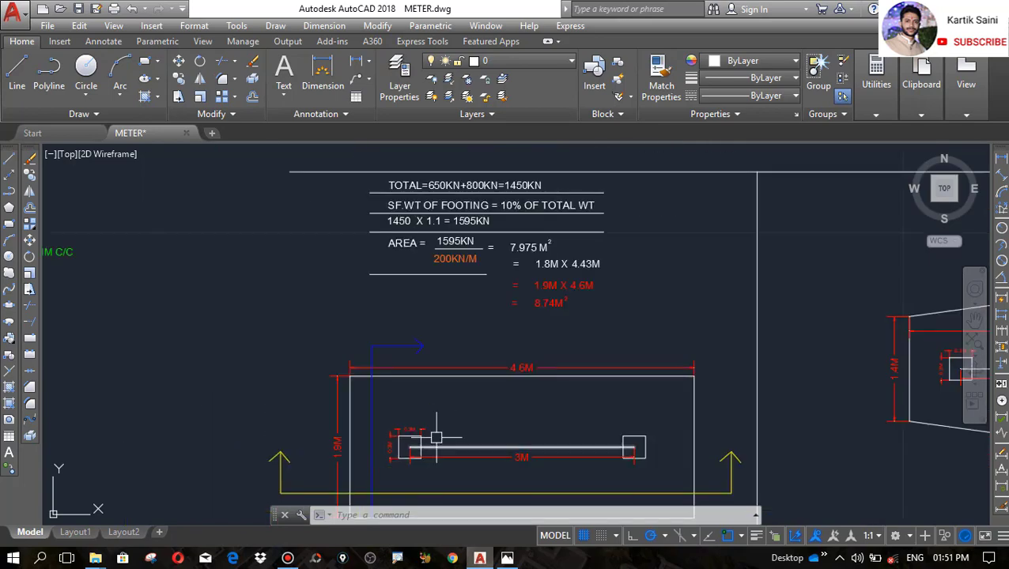
{"action": "scroll", "coordinate": [536, 309], "scroll_direction": "up", "scroll_amount": 6}
{"action": "scroll", "coordinate": [452, 275], "scroll_direction": "down", "scroll_amount": 5}
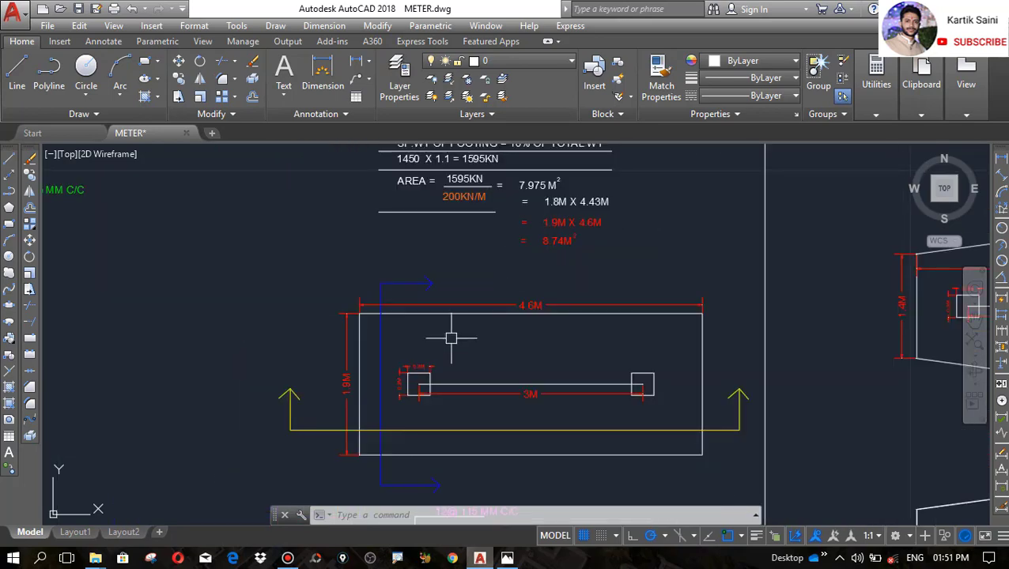
{"action": "scroll", "coordinate": [367, 378], "scroll_direction": "up", "scroll_amount": 5}
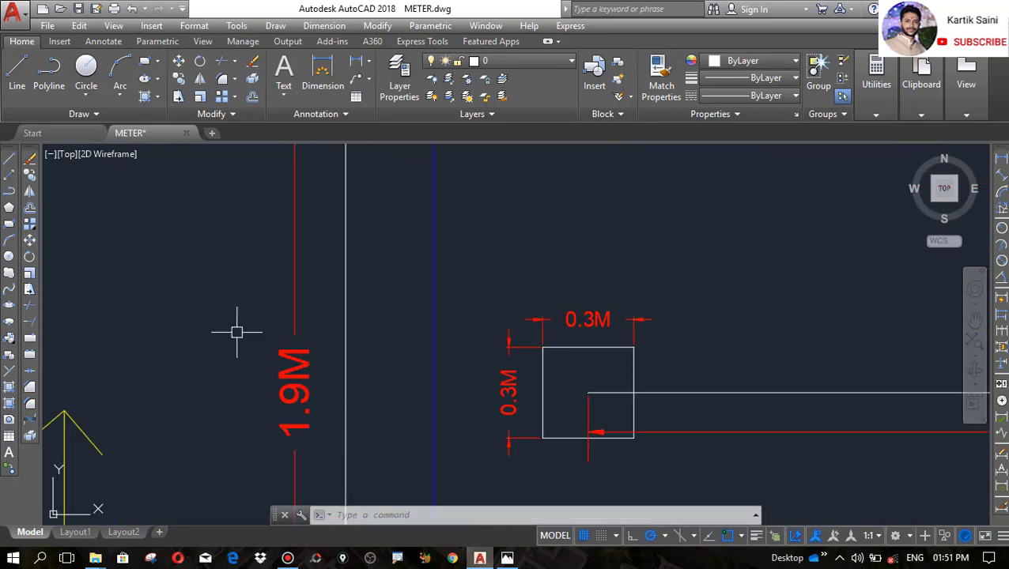
{"action": "scroll", "coordinate": [237, 332], "scroll_direction": "down", "scroll_amount": 5}
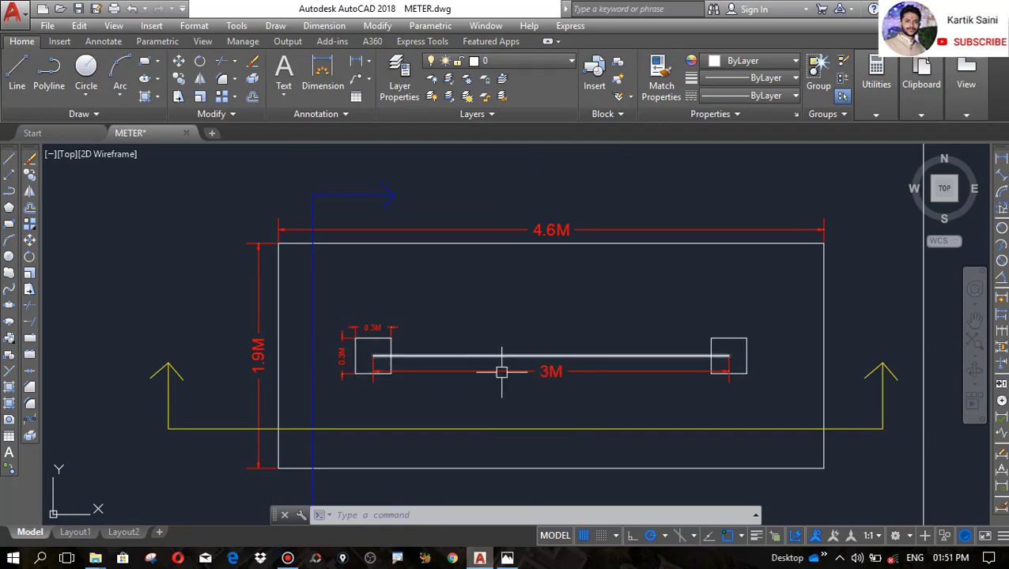
Leave the AutoCAD drawing for the desktop and launch SAFE 2016 with administrator rights
{"action": "left_click", "coordinate": [966, 86]}
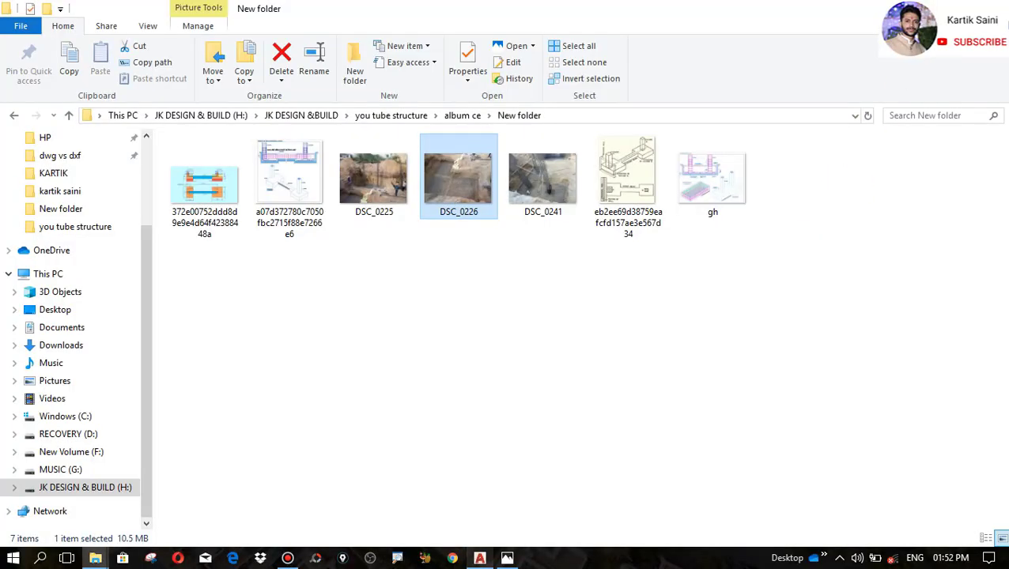
{"action": "key", "text": "super+d"}
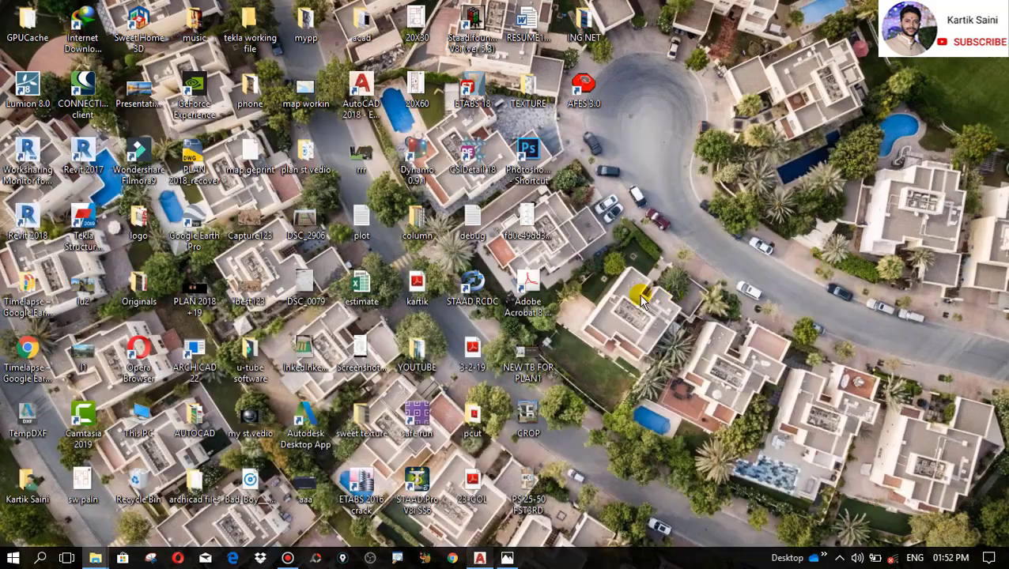
{"action": "right_click", "coordinate": [418, 412]}
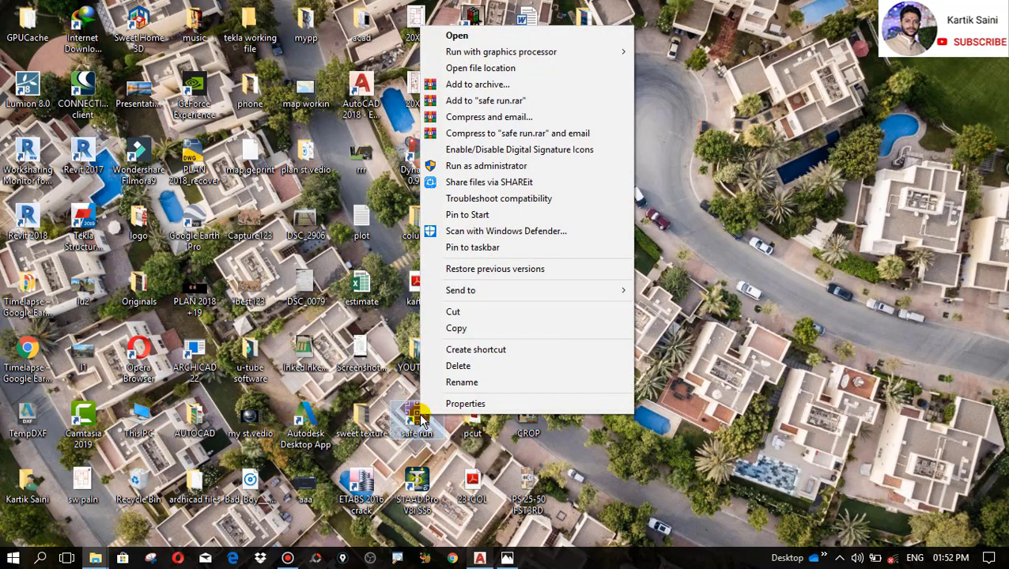
{"action": "left_click", "coordinate": [463, 165]}
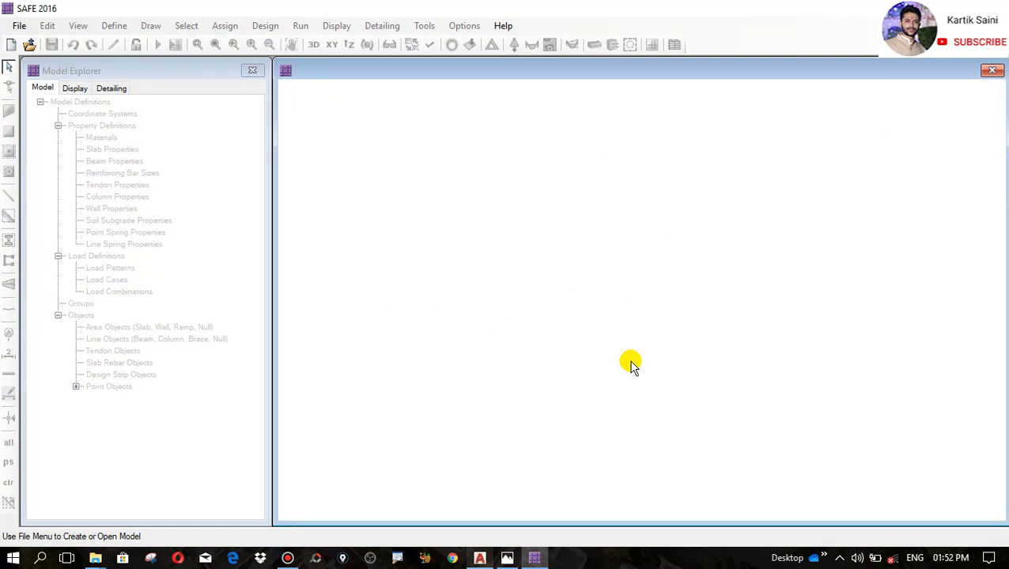
Start a new model and set its design code to IS 456-2000
{"action": "left_click", "coordinate": [17, 27]}
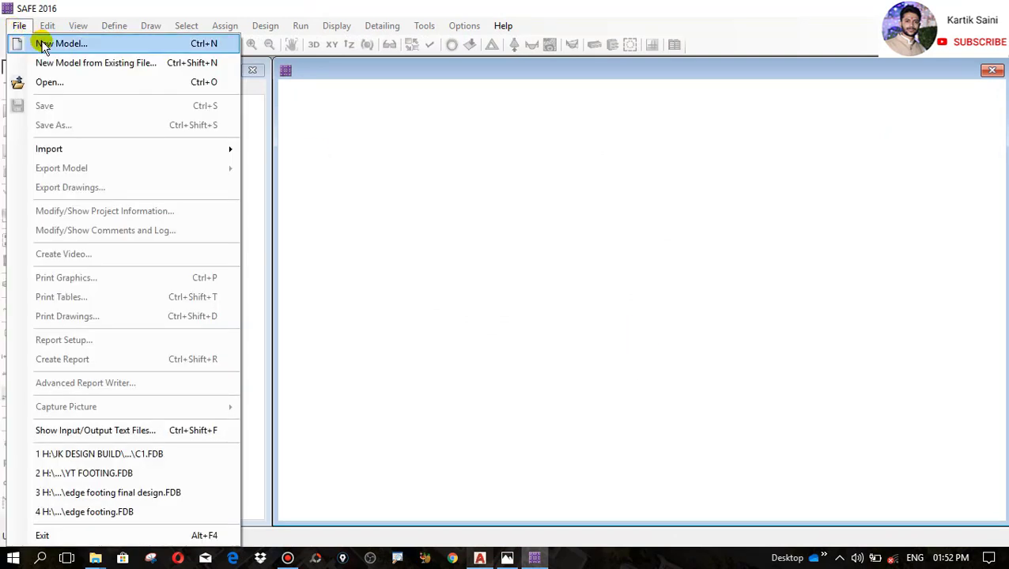
{"action": "left_click", "coordinate": [43, 43]}
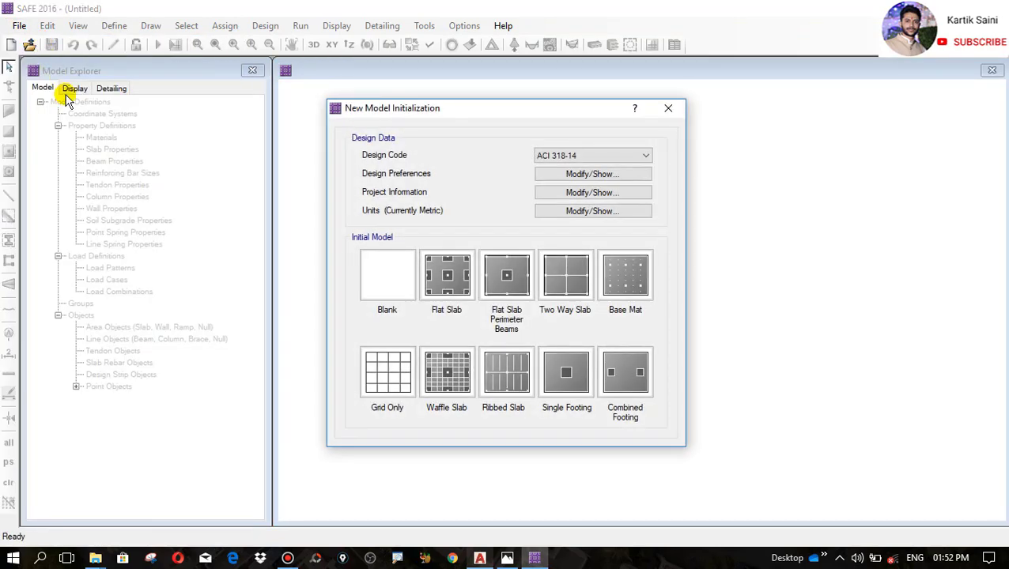
{"action": "left_click", "coordinate": [587, 157]}
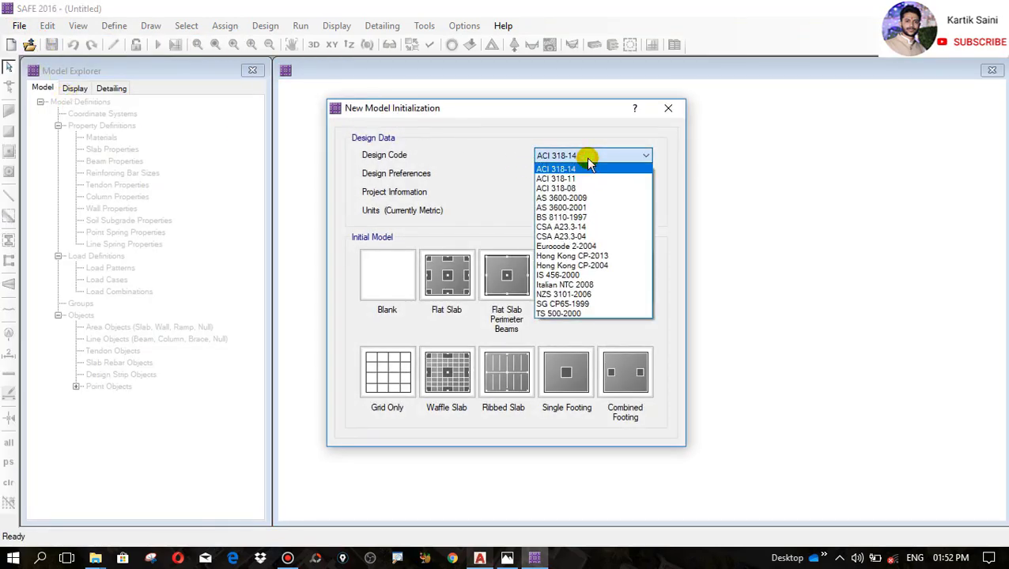
{"action": "left_click", "coordinate": [575, 277]}
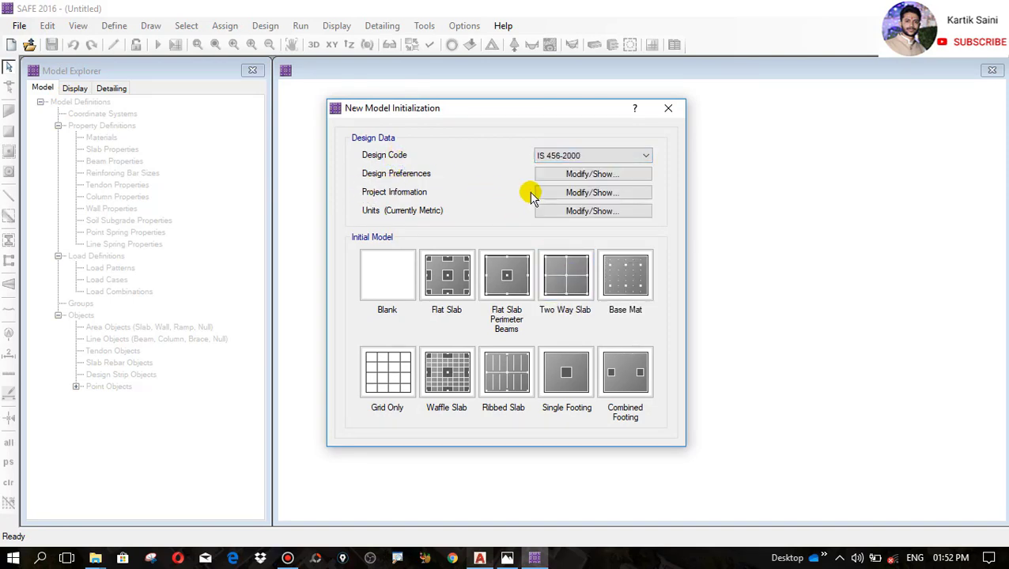
In the design preferences, set the slab's top and bottom clear cover for non-prestressed reinforcement to 50 mm
{"action": "left_click", "coordinate": [575, 174]}
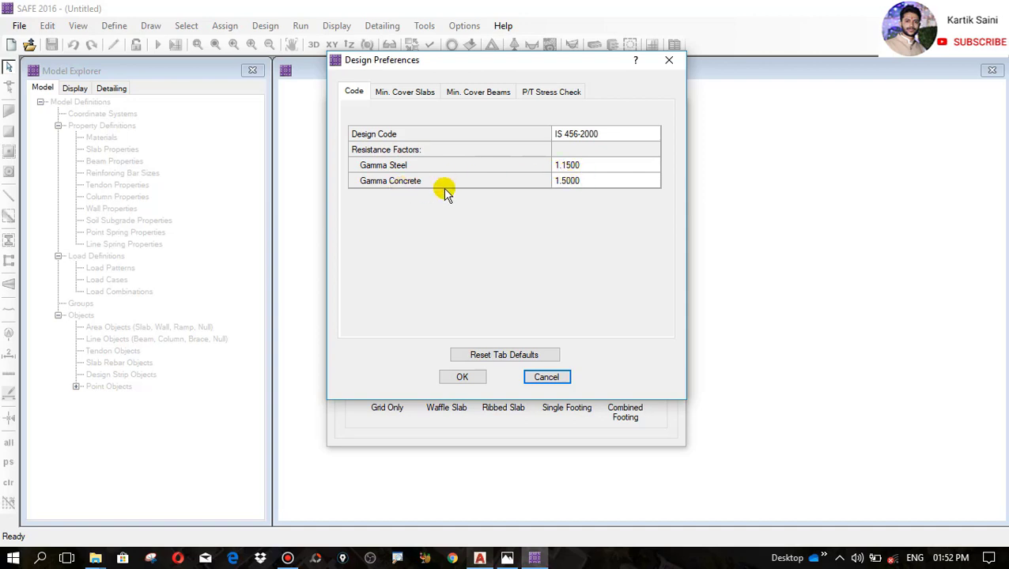
{"action": "left_click", "coordinate": [416, 97]}
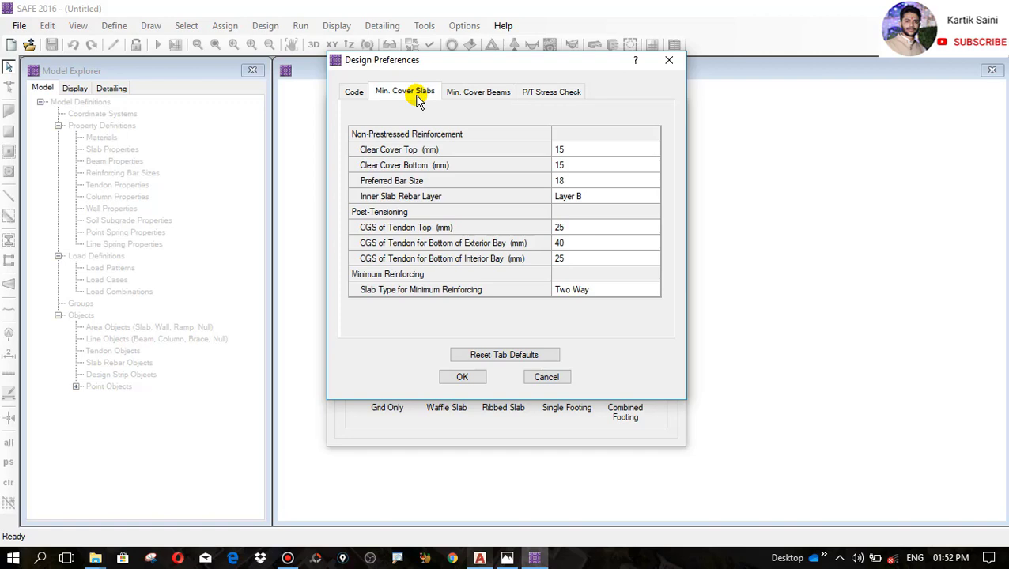
{"action": "left_click", "coordinate": [586, 154]}
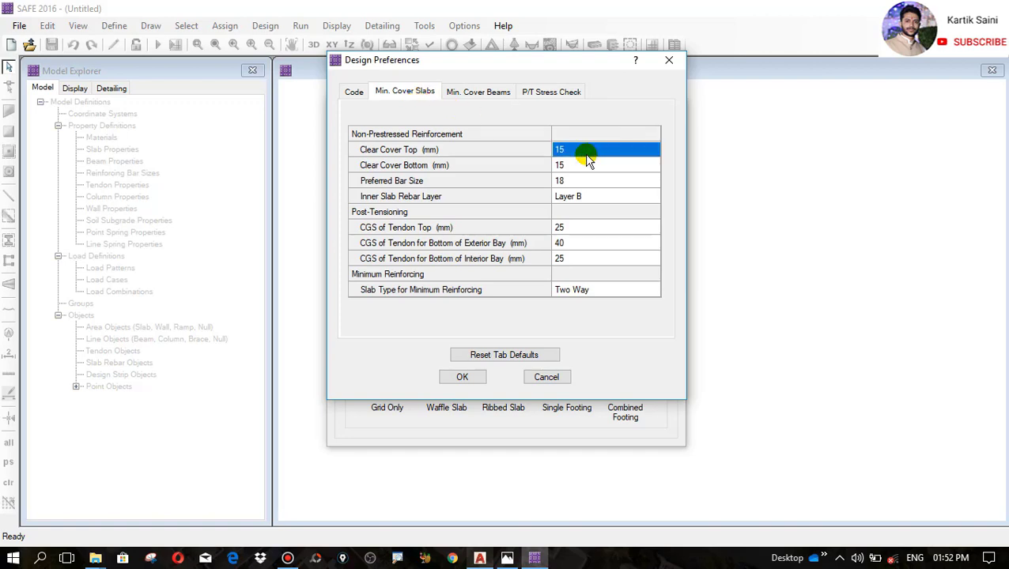
{"action": "type", "text": "5"}
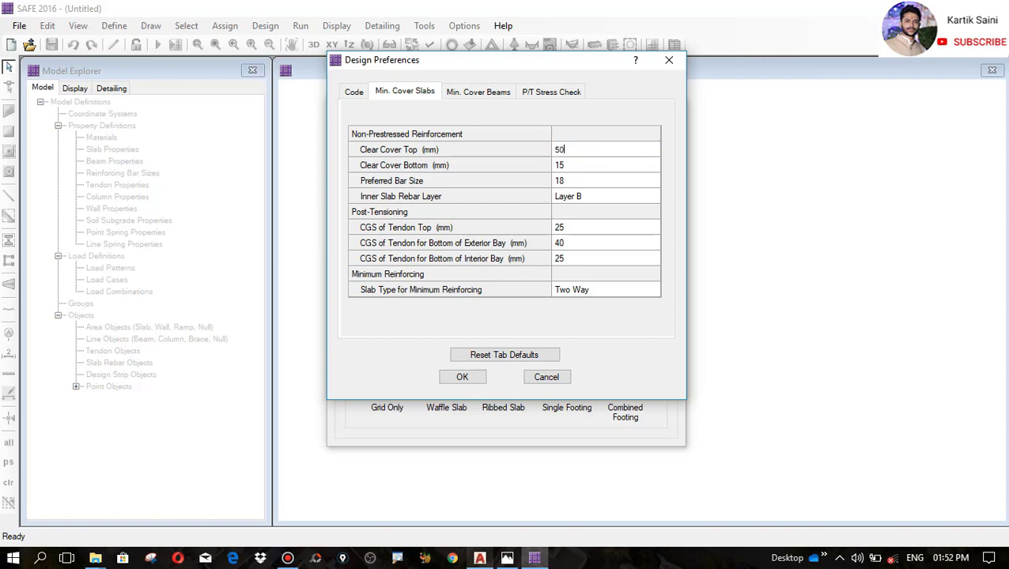
{"action": "type", "text": "0"}
{"action": "left_click", "coordinate": [572, 166]}
{"action": "type", "text": "50"}
Set the preferred slab bar size for non-prestressed reinforcement to 12 and accept the design preferences
{"action": "left_click", "coordinate": [571, 184]}
{"action": "left_click", "coordinate": [585, 183]}
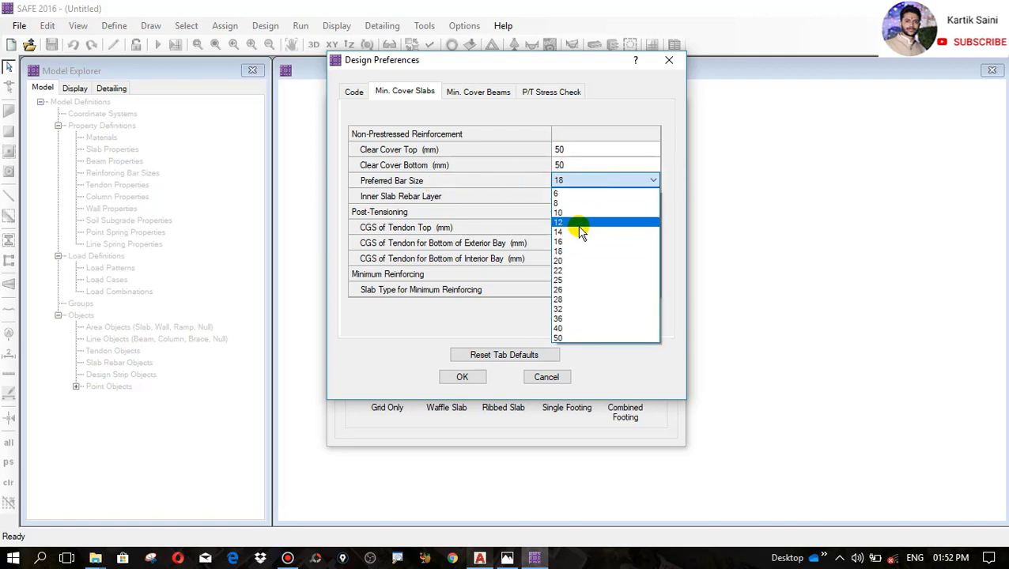
{"action": "left_click", "coordinate": [569, 222]}
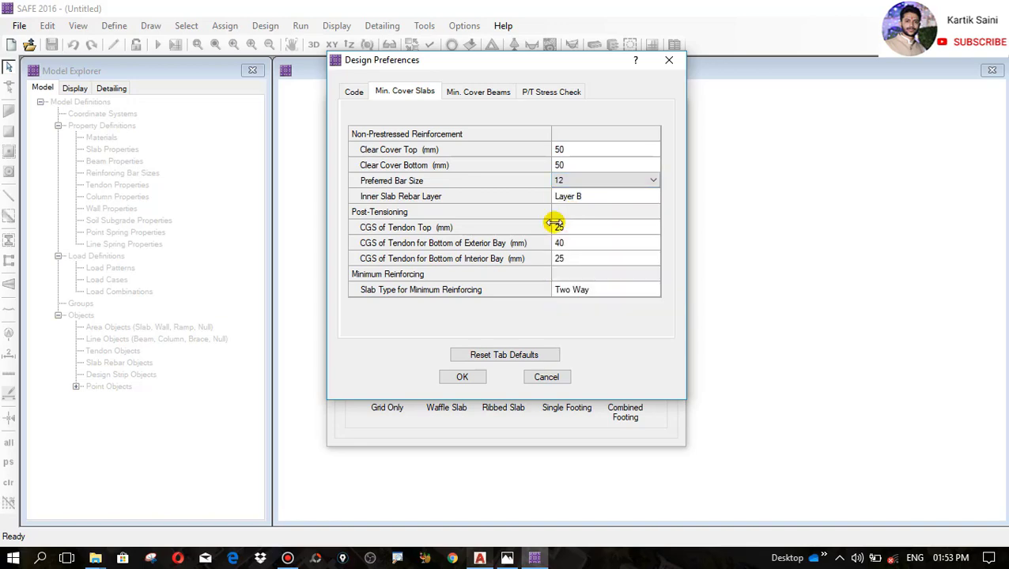
{"action": "left_click", "coordinate": [461, 378]}
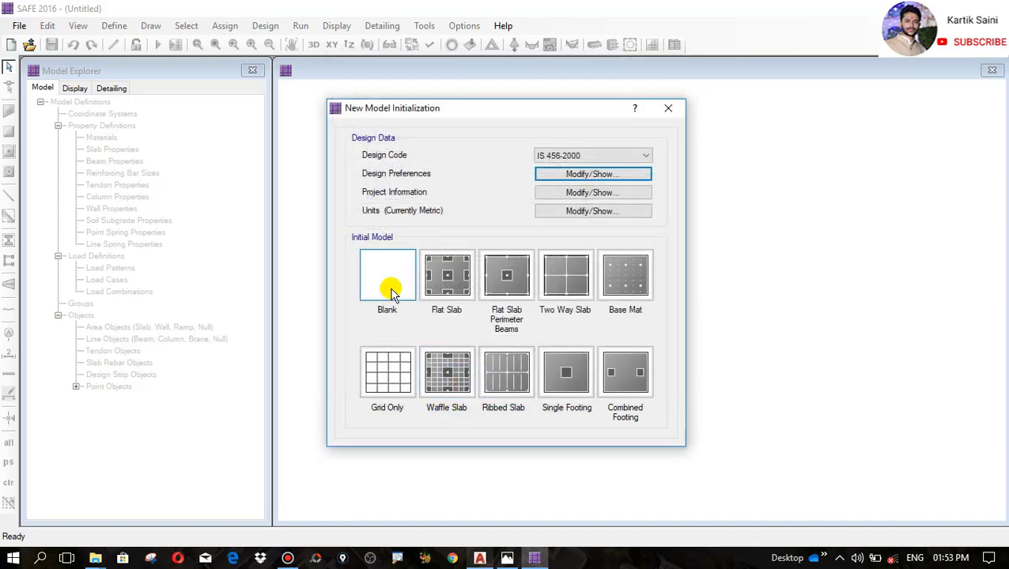
Enter "footing" as the client name in the project information
{"action": "left_click", "coordinate": [576, 194]}
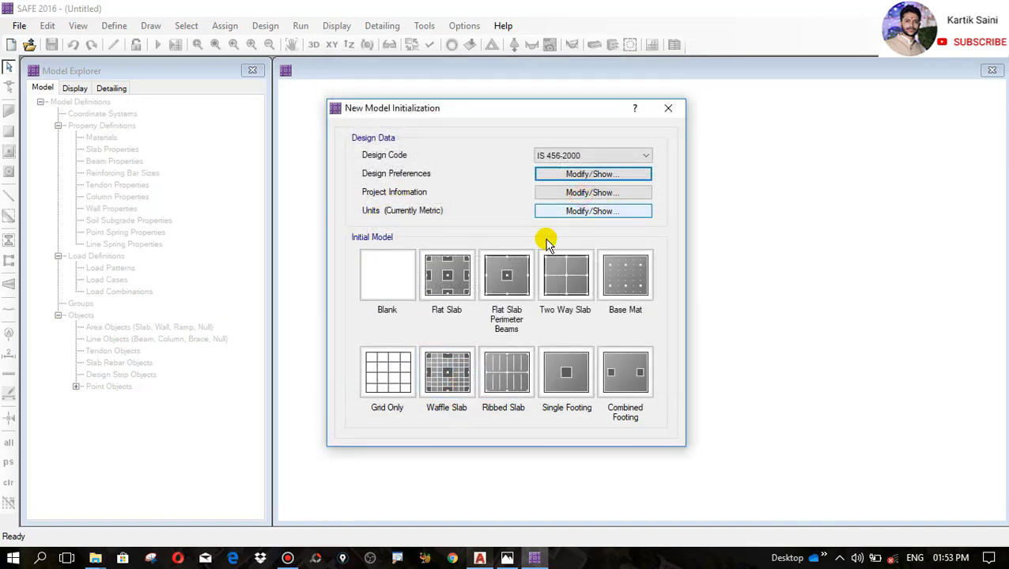
{"action": "left_click", "coordinate": [534, 163]}
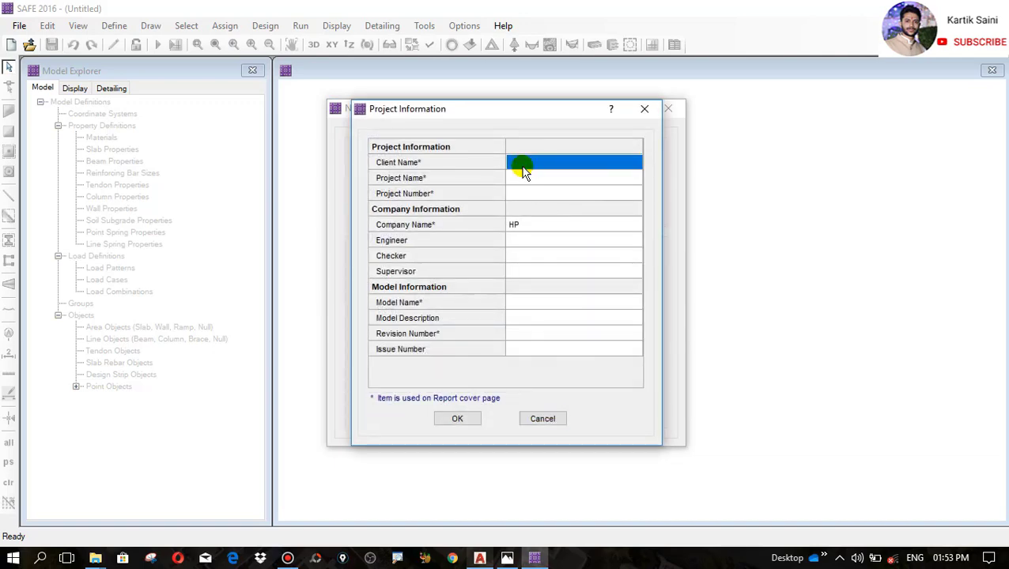
{"action": "left_click", "coordinate": [525, 166]}
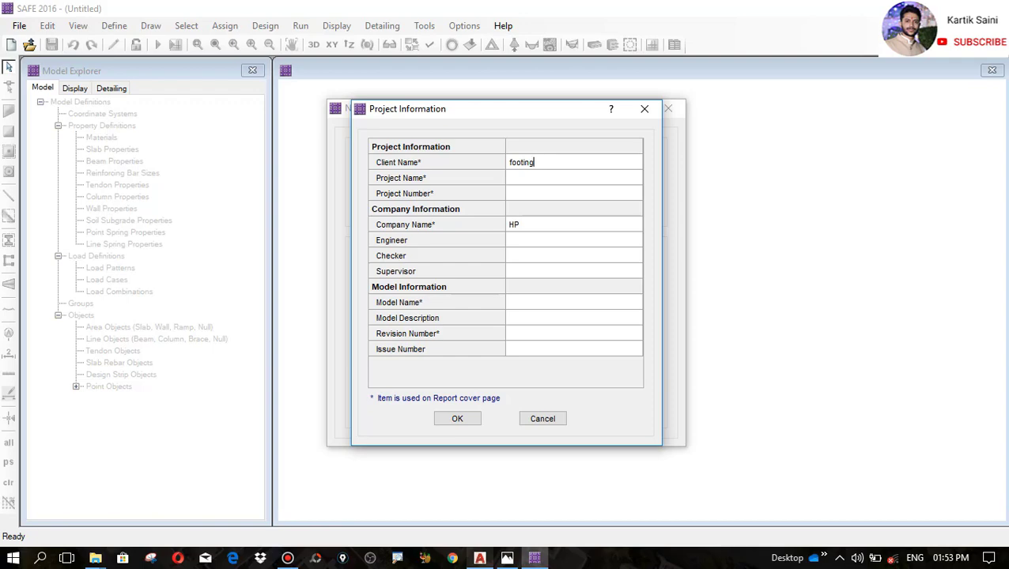
{"action": "left_click", "coordinate": [454, 418]}
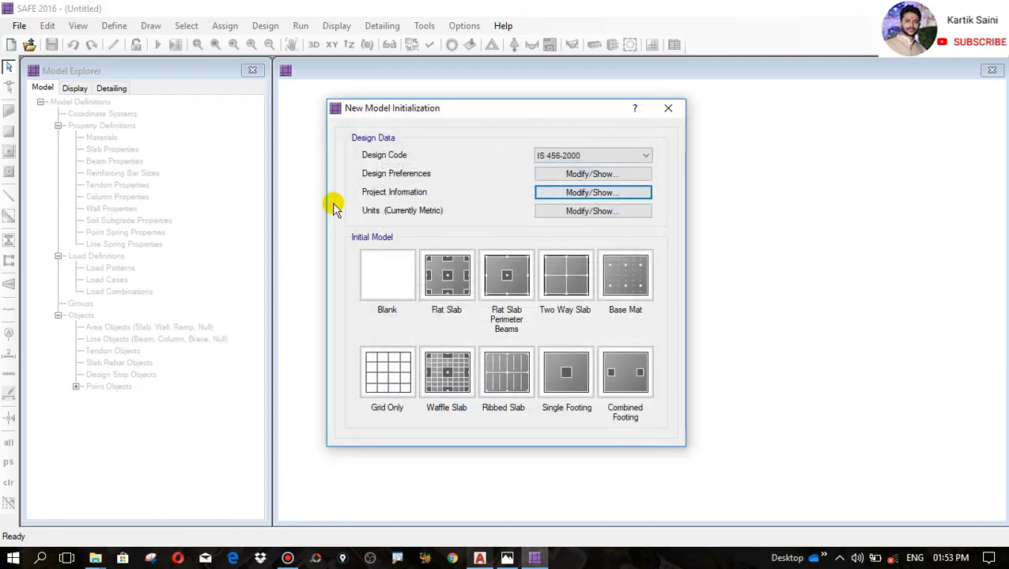
Apply the metric default units and choose Combined Footing as the initial model
{"action": "left_click", "coordinate": [590, 211]}
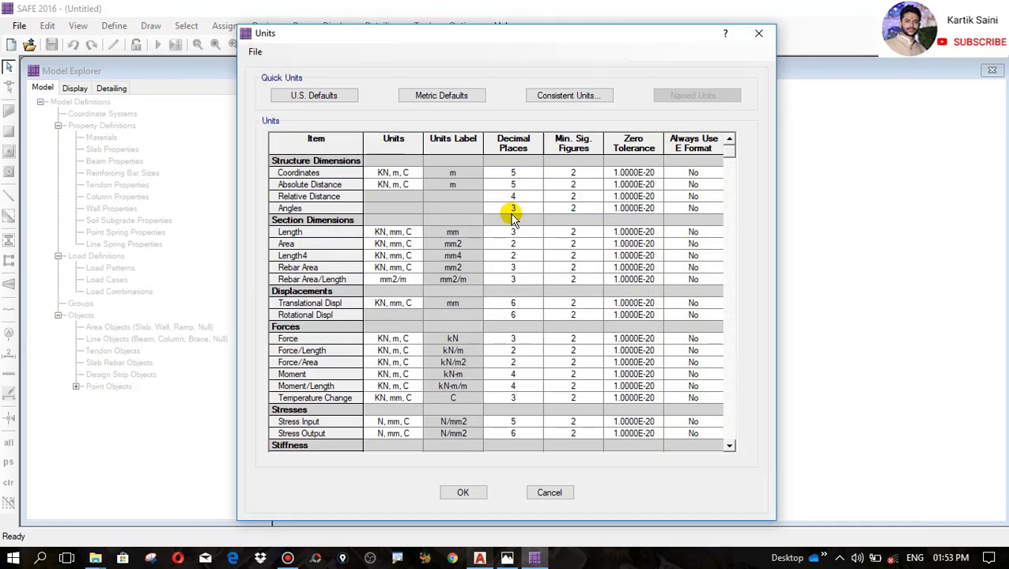
{"action": "left_click", "coordinate": [439, 100]}
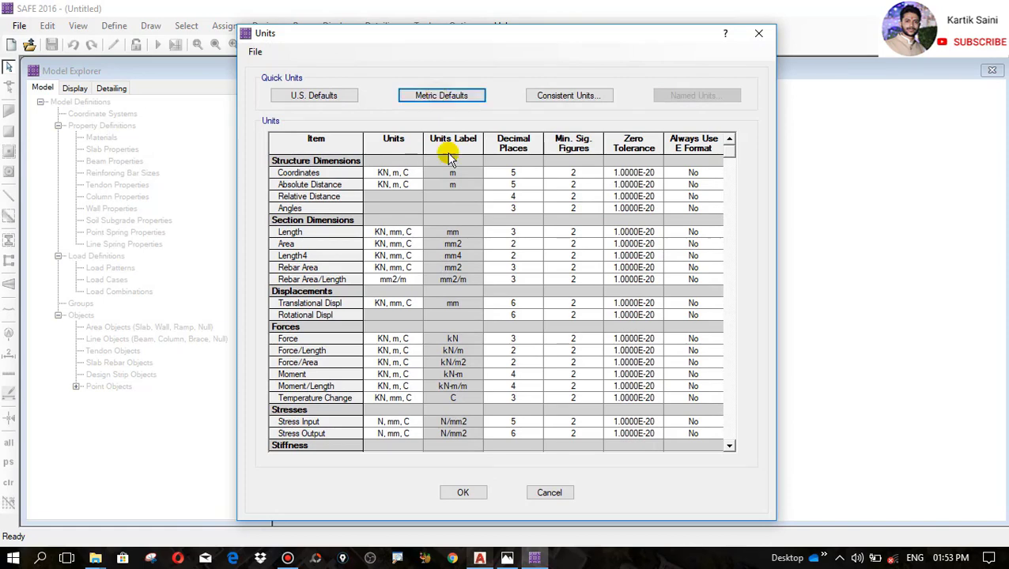
{"action": "left_click", "coordinate": [463, 491]}
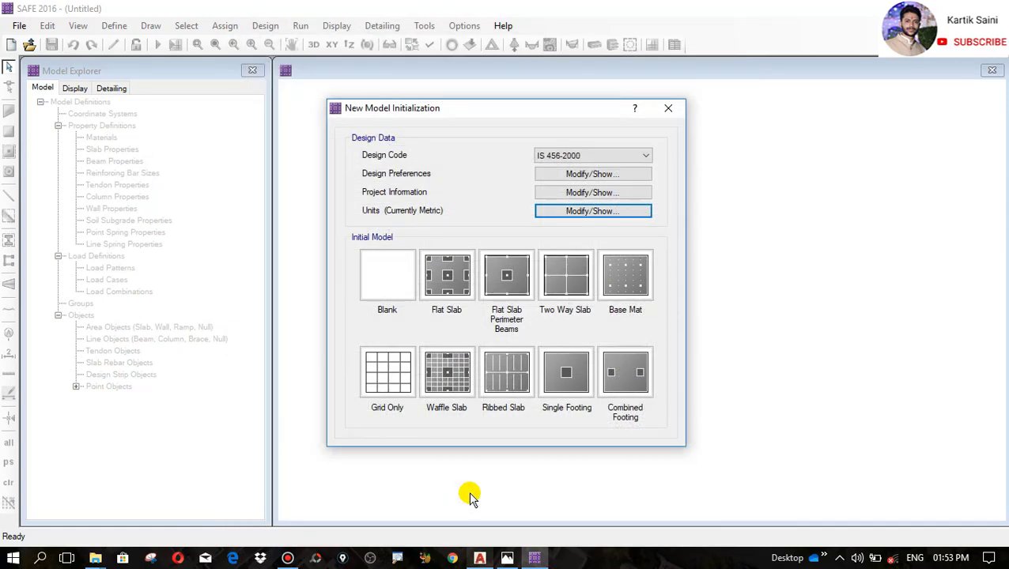
{"action": "left_click", "coordinate": [635, 381]}
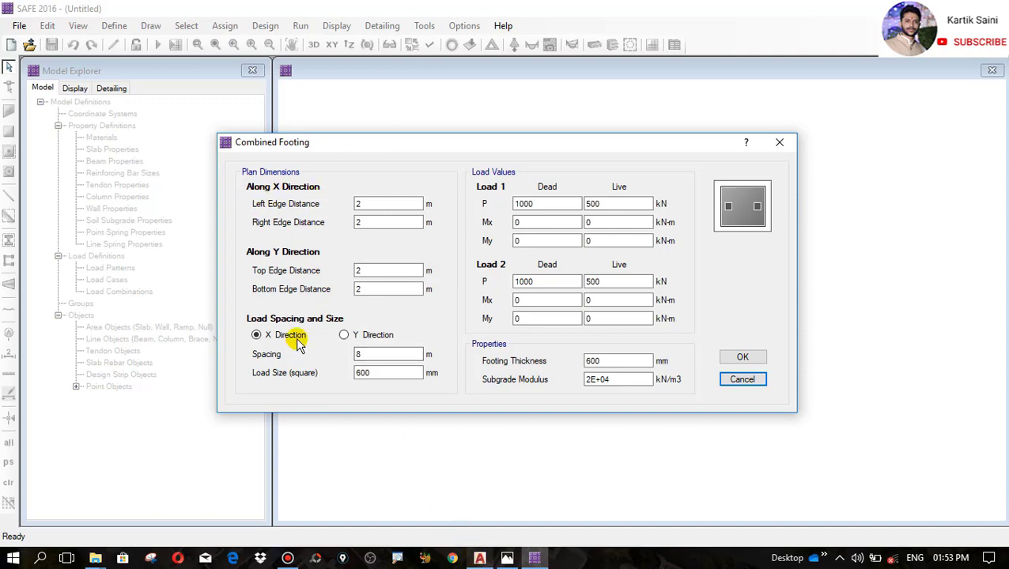
Switch to the AutoCAD drawing and examine the footing plan's X-direction distances from the column centres to the edges
{"action": "left_click", "coordinate": [480, 558]}
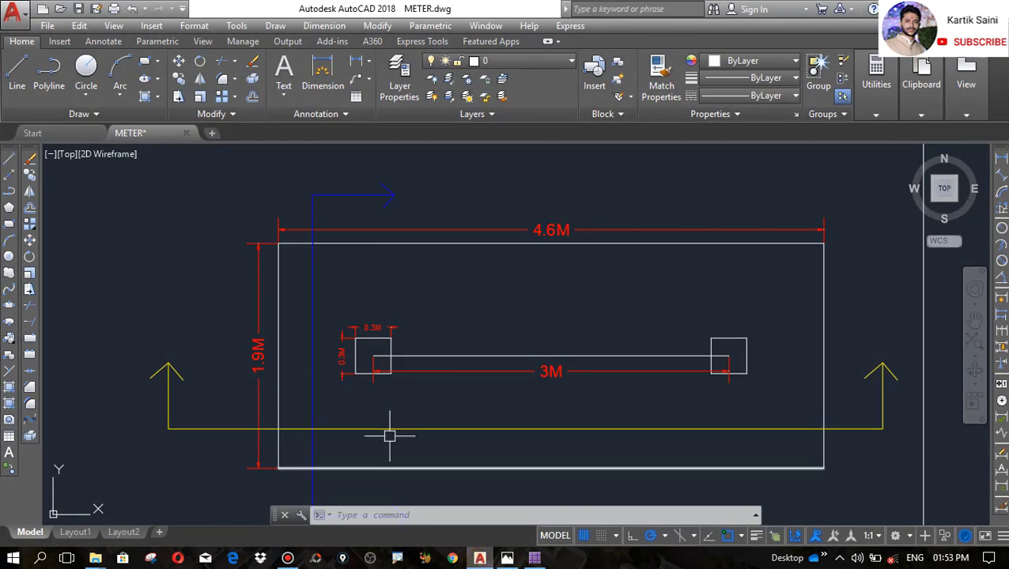
{"action": "scroll", "coordinate": [488, 306], "scroll_direction": "down", "scroll_amount": 4}
{"action": "scroll", "coordinate": [294, 418], "scroll_direction": "up", "scroll_amount": 5}
{"action": "scroll", "coordinate": [174, 418], "scroll_direction": "down", "scroll_amount": 1}
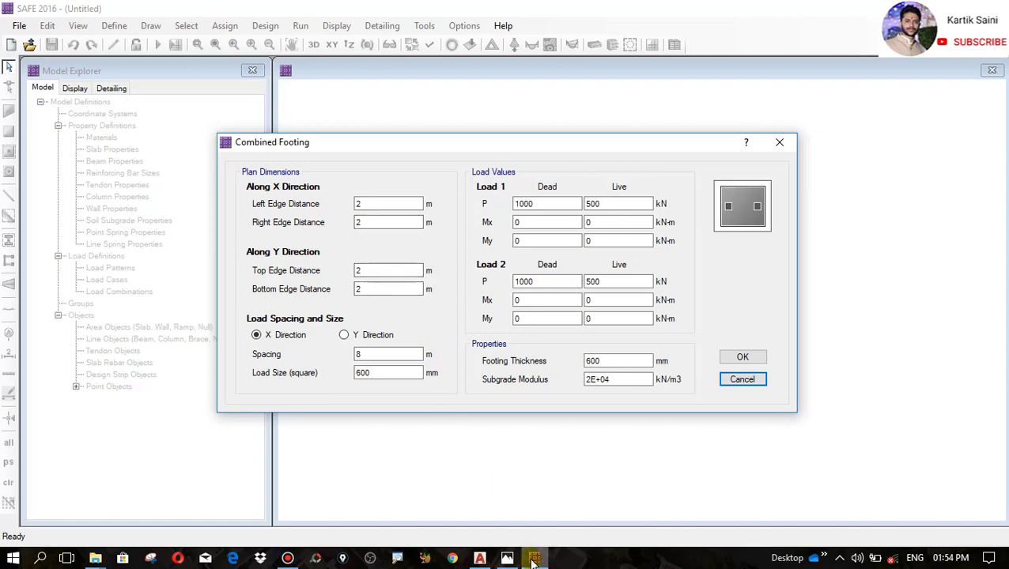
{"action": "left_click", "coordinate": [479, 558]}
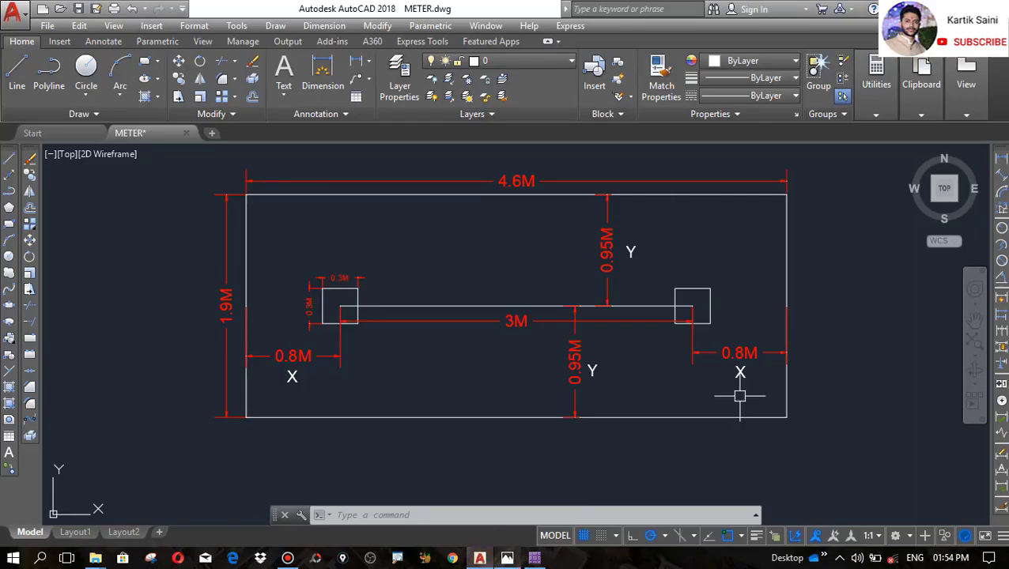
{"action": "scroll", "coordinate": [719, 369], "scroll_direction": "up", "scroll_amount": 2}
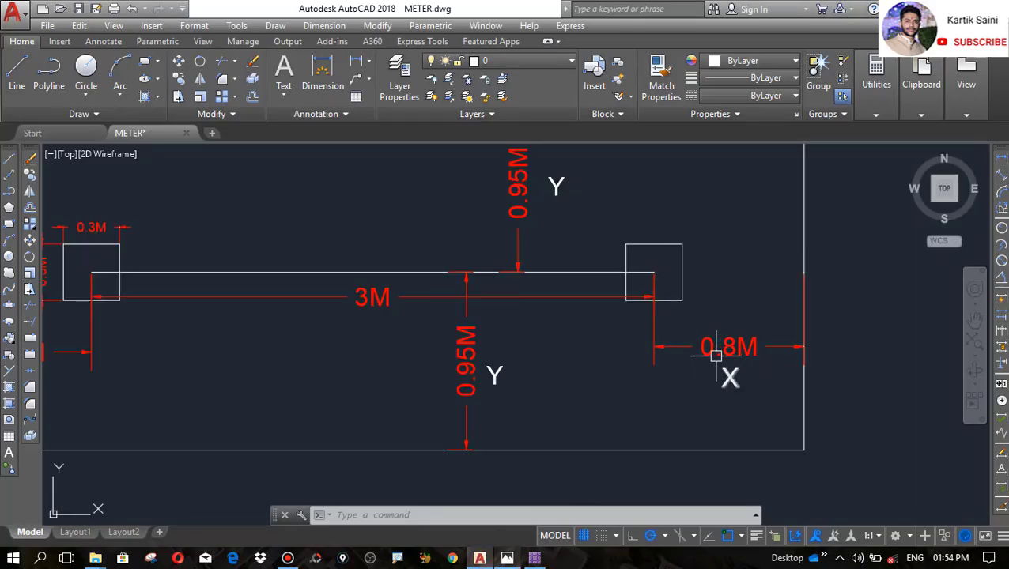
{"action": "scroll", "coordinate": [718, 380], "scroll_direction": "down", "scroll_amount": 2}
{"action": "scroll", "coordinate": [273, 378], "scroll_direction": "up", "scroll_amount": 2}
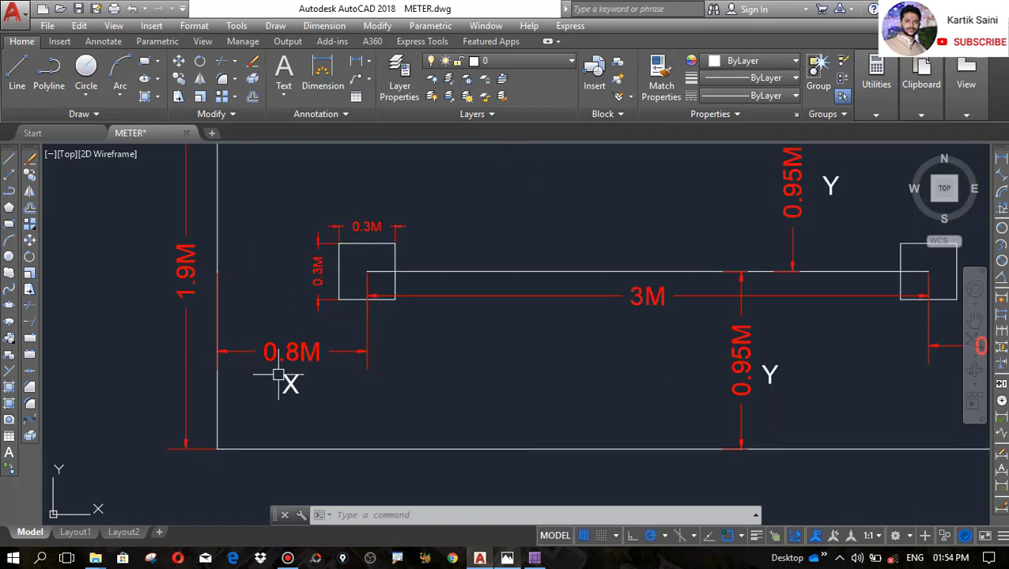
{"action": "scroll", "coordinate": [290, 385], "scroll_direction": "down", "scroll_amount": 2}
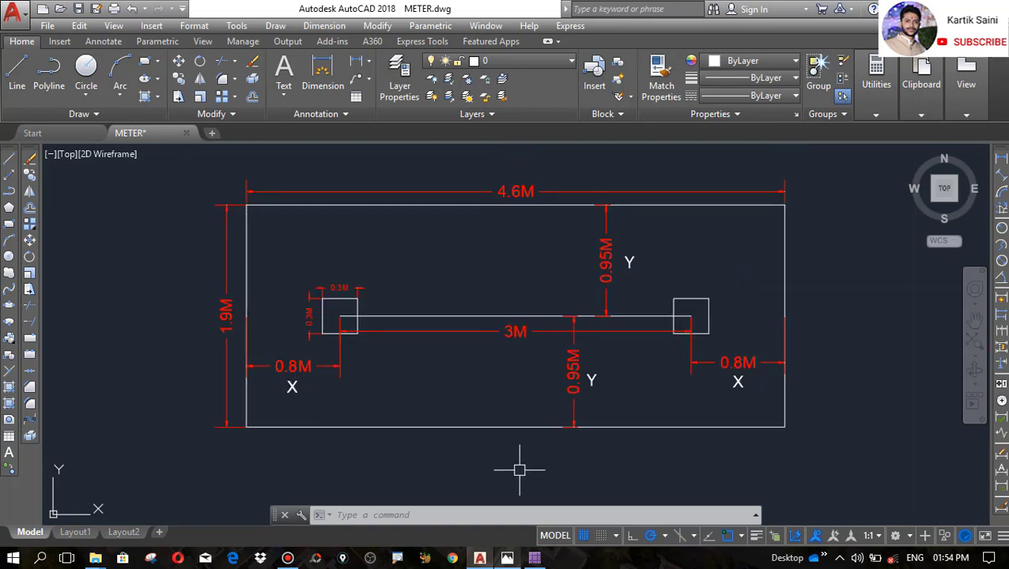
{"action": "scroll", "coordinate": [742, 382], "scroll_direction": "up", "scroll_amount": 1}
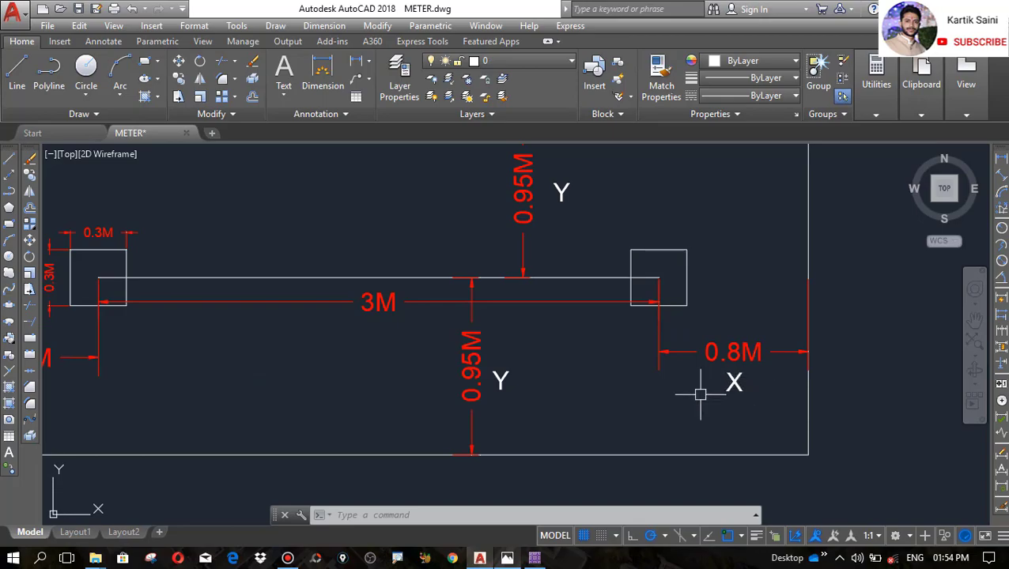
Return to SAFE and set the combined footing's left and right edge distances along X to 0.8 m
{"action": "left_click", "coordinate": [535, 559]}
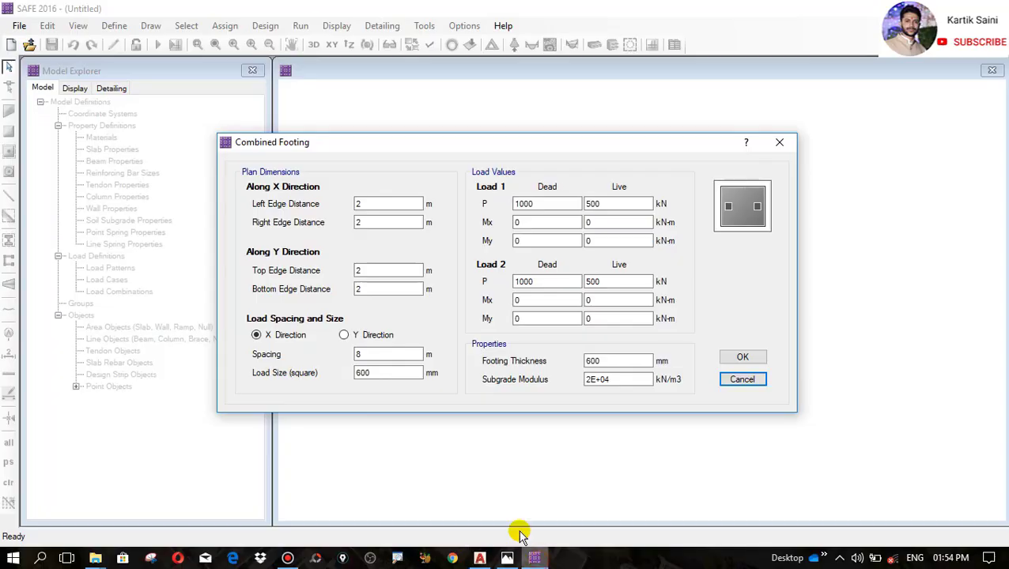
{"action": "left_click", "coordinate": [359, 204]}
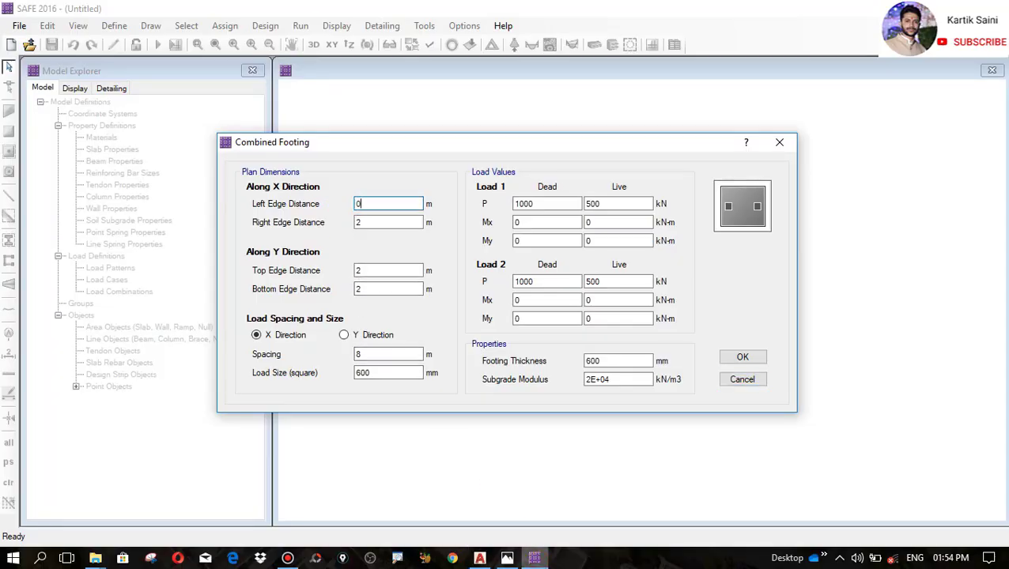
{"action": "left_click", "coordinate": [364, 223]}
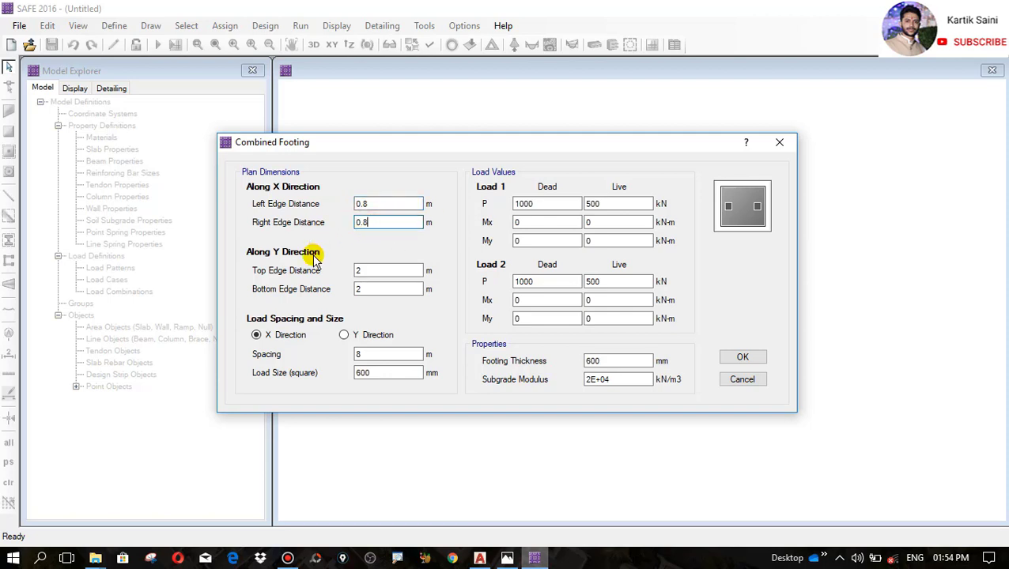
Switch to the AutoCAD drawing and examine the Y-direction edge distances above and below the column centre line
{"action": "left_click", "coordinate": [481, 559]}
{"action": "scroll", "coordinate": [507, 374], "scroll_direction": "down", "scroll_amount": 2}
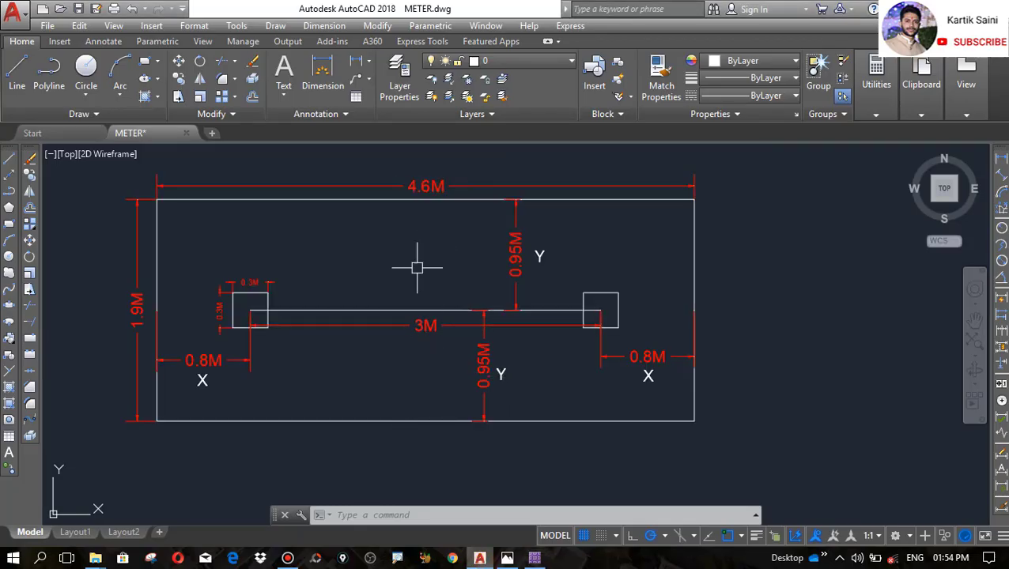
{"action": "scroll", "coordinate": [546, 262], "scroll_direction": "up", "scroll_amount": 4}
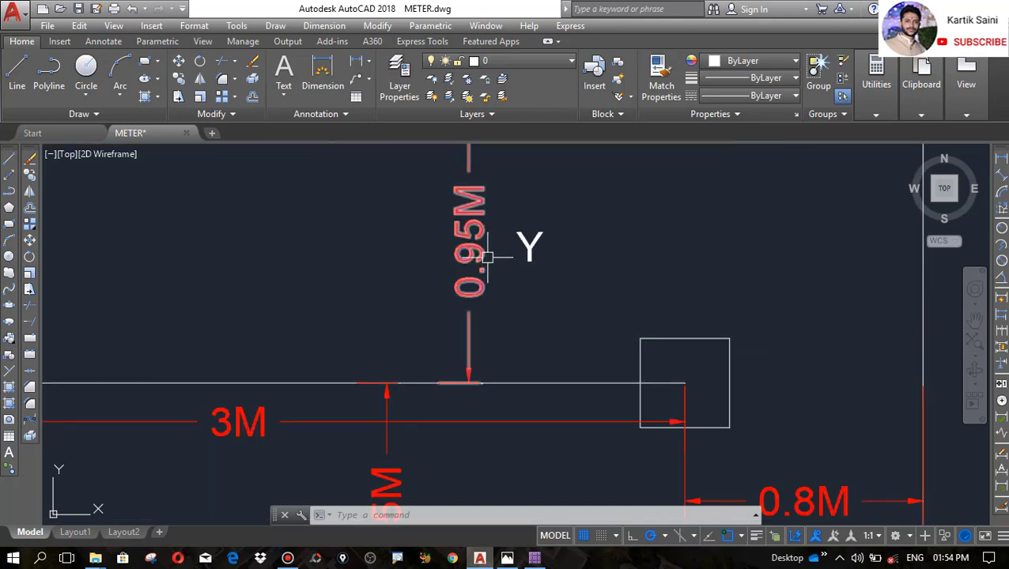
{"action": "scroll", "coordinate": [490, 224], "scroll_direction": "down", "scroll_amount": 2}
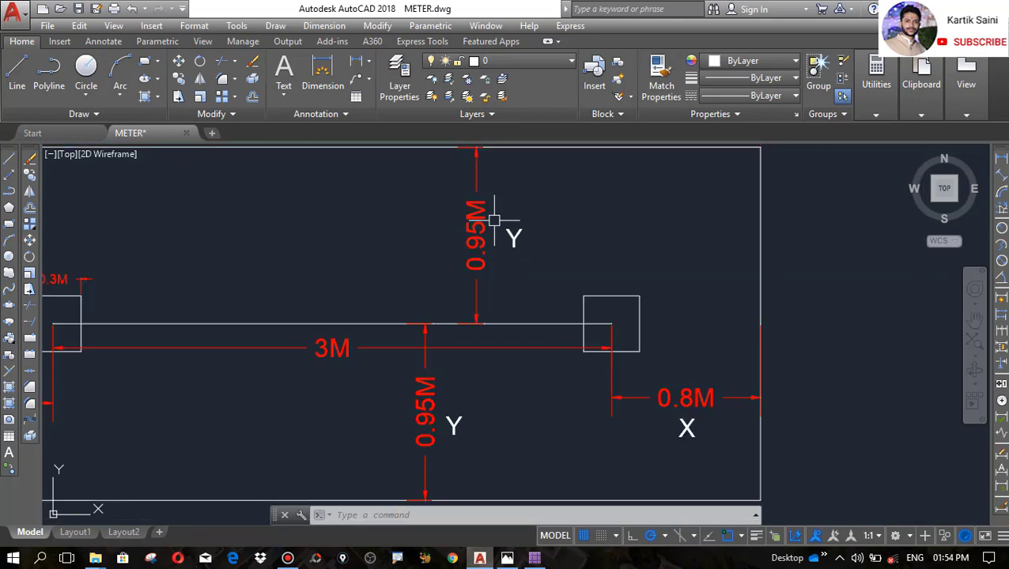
{"action": "scroll", "coordinate": [494, 220], "scroll_direction": "down", "scroll_amount": 2}
{"action": "scroll", "coordinate": [454, 348], "scroll_direction": "up", "scroll_amount": 3}
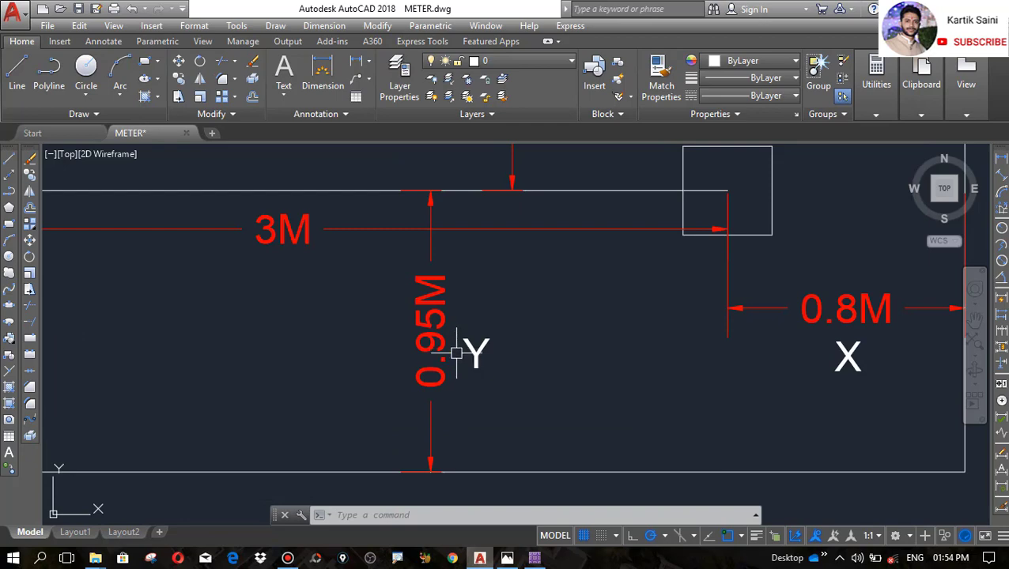
Compare the dimensioned footing plan with the area calculation and the original rectangular plan, checking the overall size and edge distances
{"action": "scroll", "coordinate": [457, 353], "scroll_direction": "down", "scroll_amount": 6}
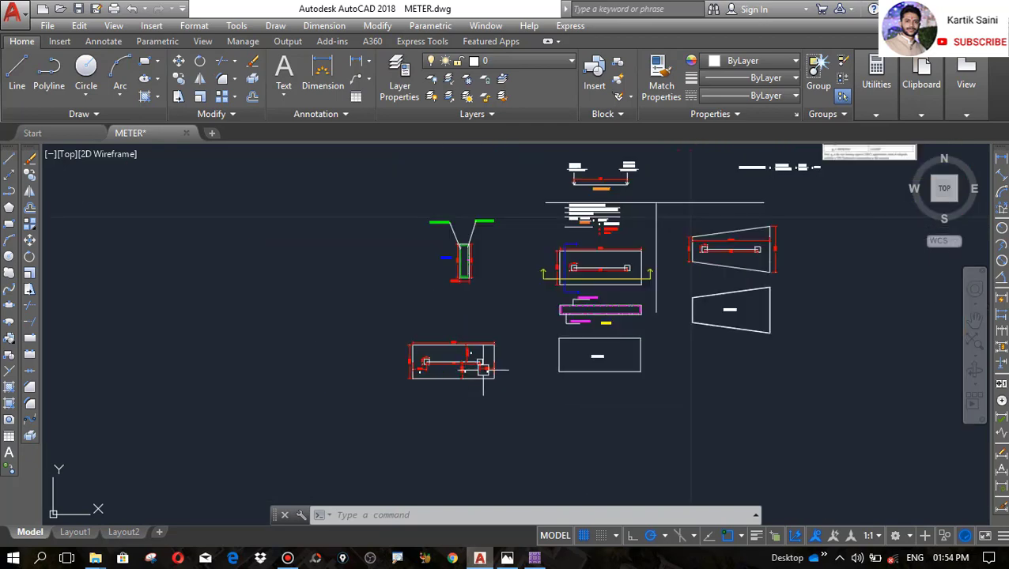
{"action": "scroll", "coordinate": [596, 256], "scroll_direction": "up", "scroll_amount": 4}
{"action": "scroll", "coordinate": [596, 256], "scroll_direction": "up", "scroll_amount": 2}
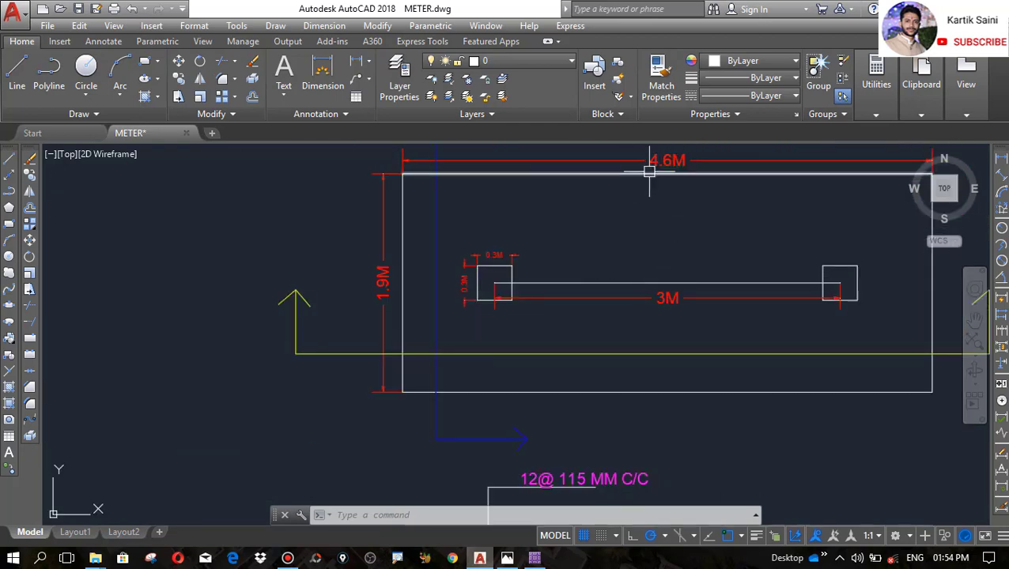
{"action": "scroll", "coordinate": [613, 208], "scroll_direction": "down", "scroll_amount": 5}
{"action": "scroll", "coordinate": [563, 235], "scroll_direction": "up", "scroll_amount": 6}
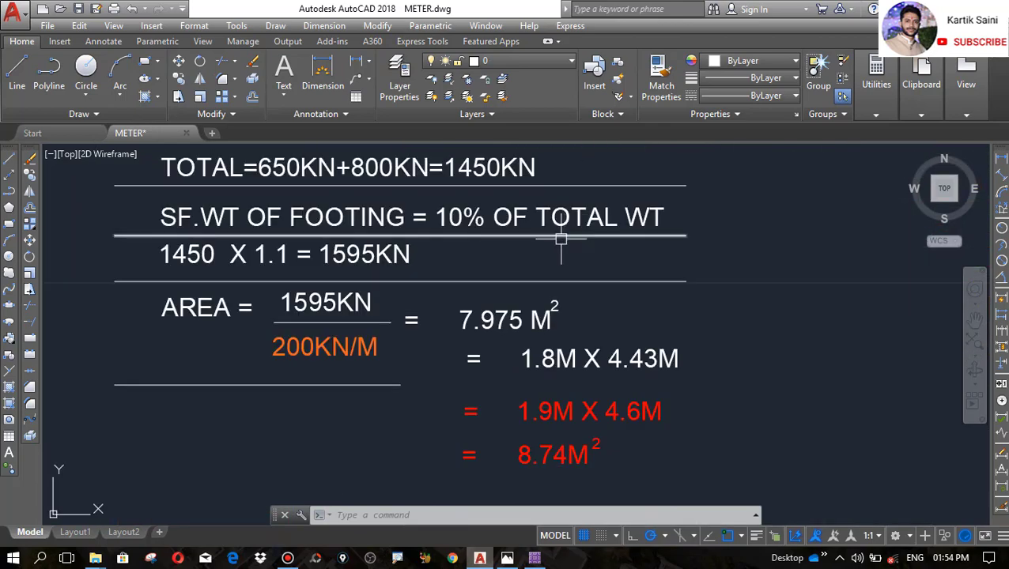
{"action": "scroll", "coordinate": [500, 405], "scroll_direction": "down", "scroll_amount": 10}
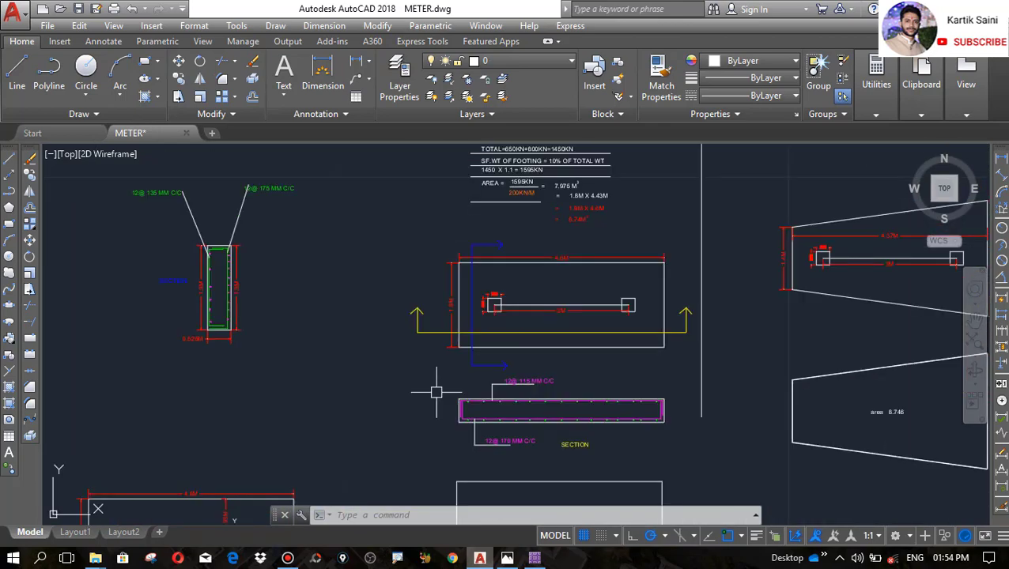
{"action": "scroll", "coordinate": [473, 289], "scroll_direction": "up", "scroll_amount": 8}
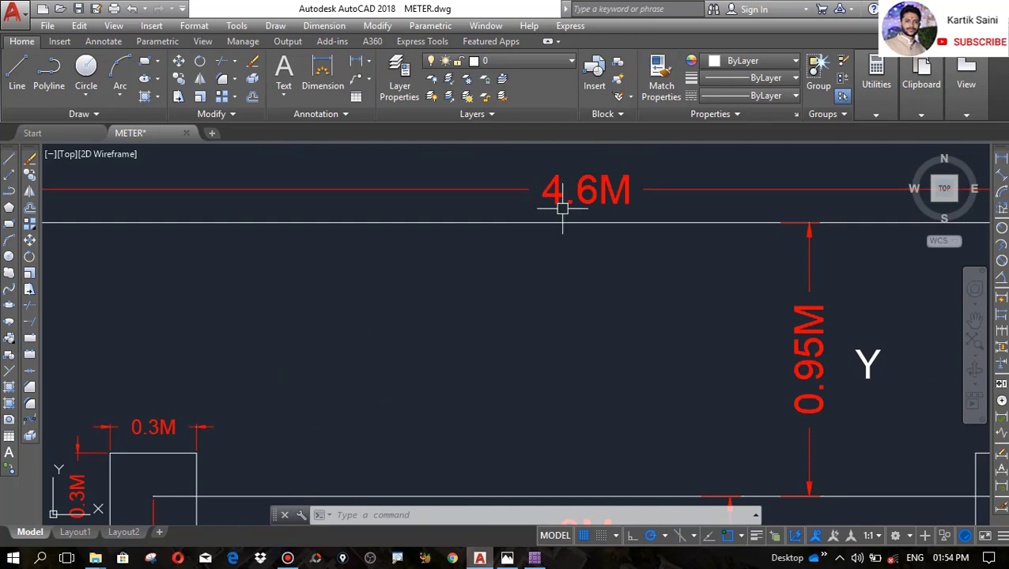
{"action": "scroll", "coordinate": [521, 253], "scroll_direction": "down", "scroll_amount": 1}
{"action": "scroll", "coordinate": [162, 411], "scroll_direction": "down", "scroll_amount": 4}
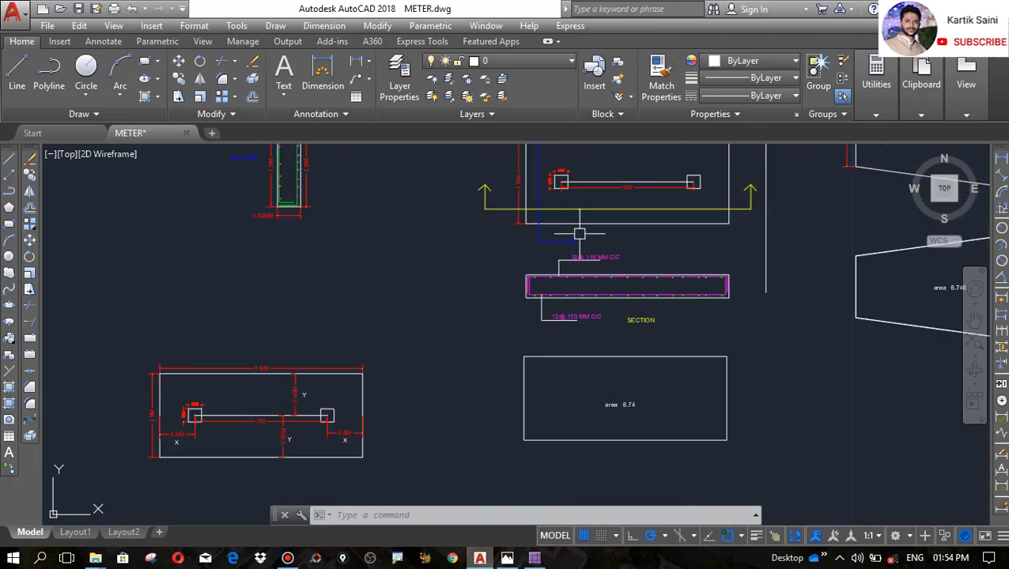
{"action": "scroll", "coordinate": [589, 206], "scroll_direction": "up", "scroll_amount": 3}
{"action": "scroll", "coordinate": [603, 182], "scroll_direction": "down", "scroll_amount": 5}
{"action": "scroll", "coordinate": [401, 340], "scroll_direction": "up", "scroll_amount": 5}
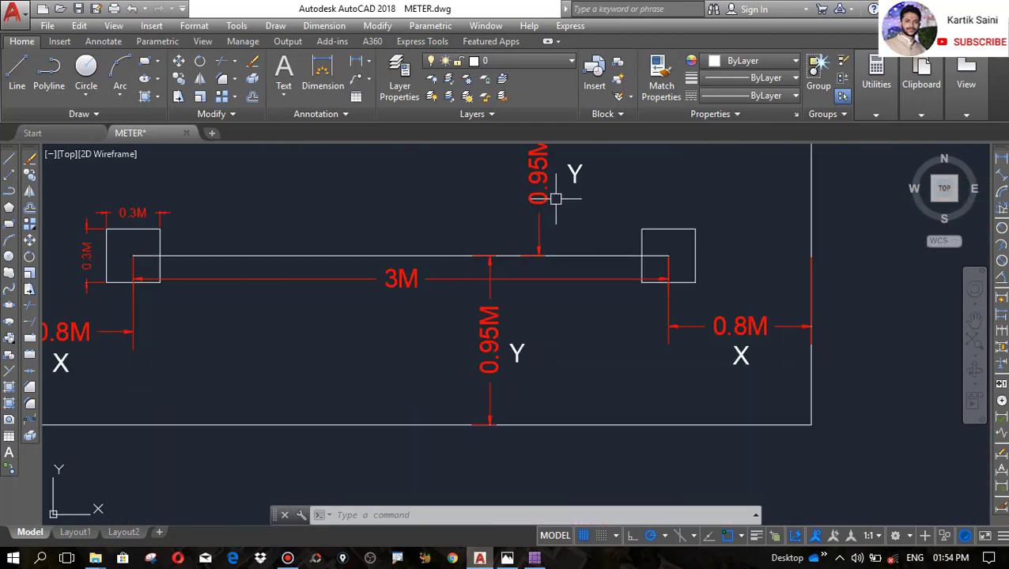
Return to SAFE and set the footing's top and bottom edge distances along Y to 0.95 m
{"action": "left_click", "coordinate": [545, 558]}
{"action": "left_click_drag", "start_coordinate": [378, 272], "coordinate": [306, 275]}
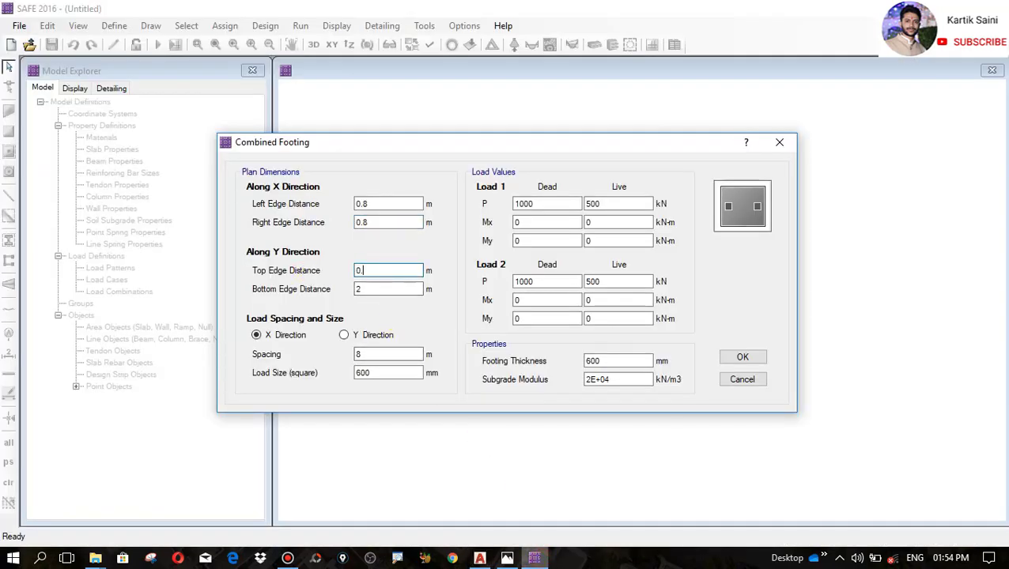
{"action": "left_click_drag", "start_coordinate": [371, 287], "coordinate": [338, 288]}
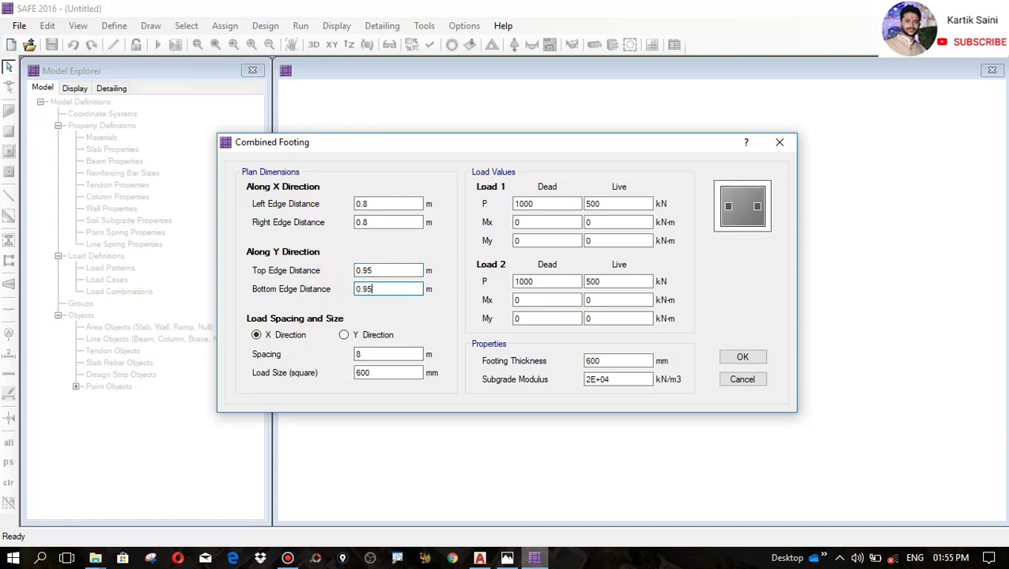
Check the column spacing in the AutoCAD footing plan, and set the load spacing to 3 m back in SAFE
{"action": "left_click", "coordinate": [484, 562]}
{"action": "scroll", "coordinate": [529, 374], "scroll_direction": "down", "scroll_amount": 2}
{"action": "scroll", "coordinate": [522, 351], "scroll_direction": "up", "scroll_amount": 2}
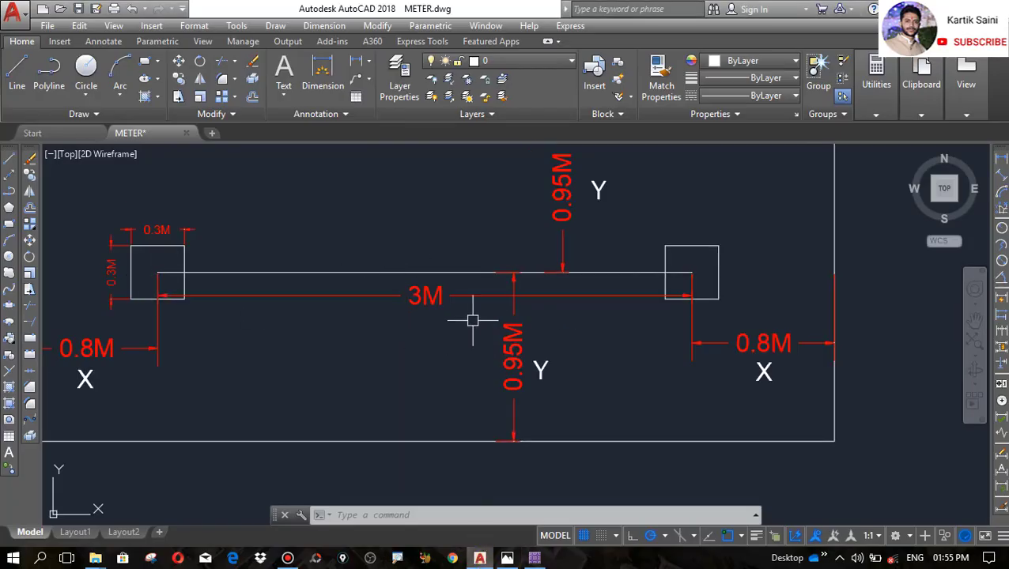
{"action": "left_click", "coordinate": [539, 561]}
{"action": "double_click", "coordinate": [378, 354]}
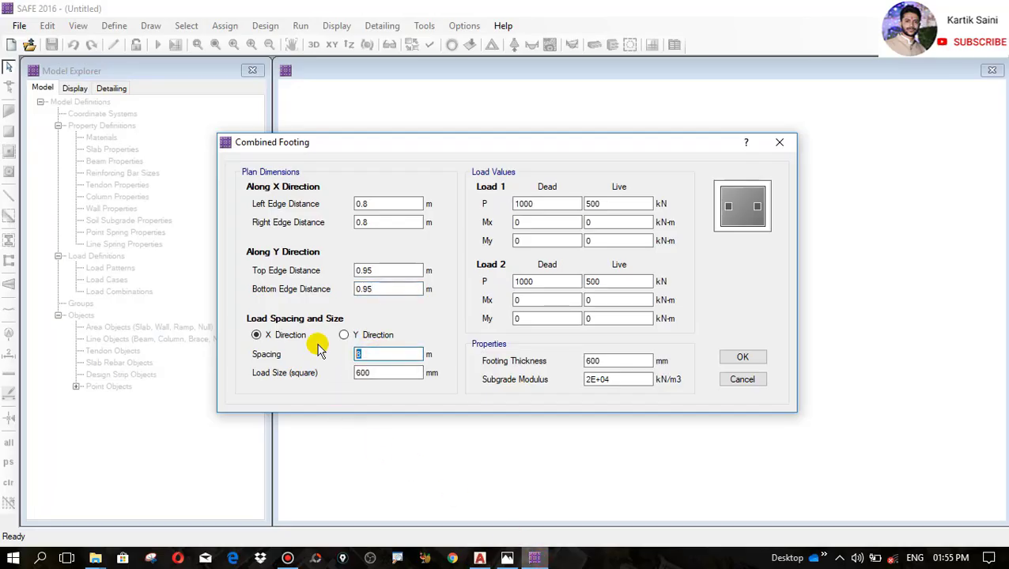
{"action": "type", "text": "3"}
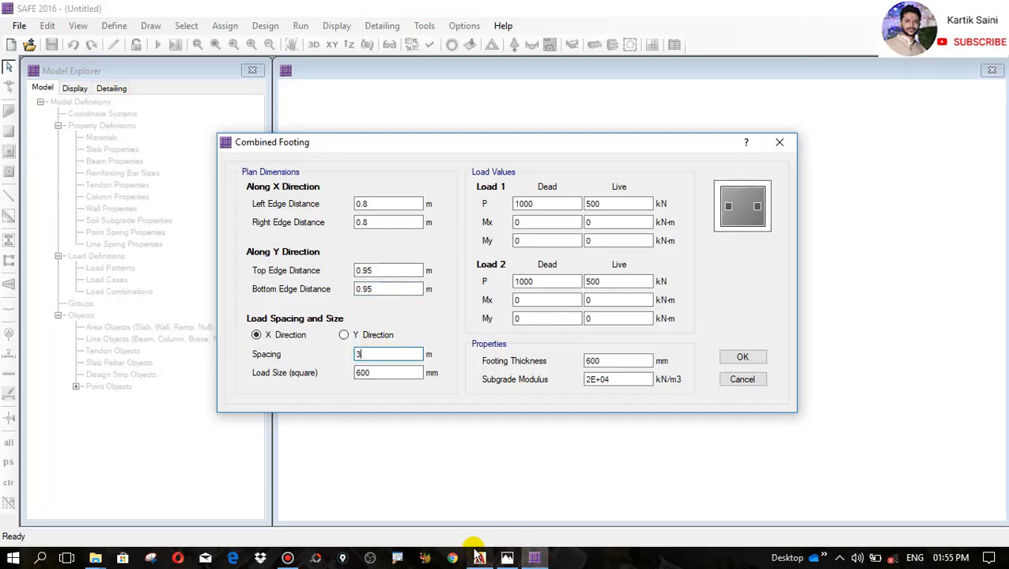
Check the column's dimensions in the AutoCAD plan, and set the square load size to 300 mm back in SAFE
{"action": "left_click", "coordinate": [479, 558]}
{"action": "scroll", "coordinate": [262, 300], "scroll_direction": "up", "scroll_amount": 8}
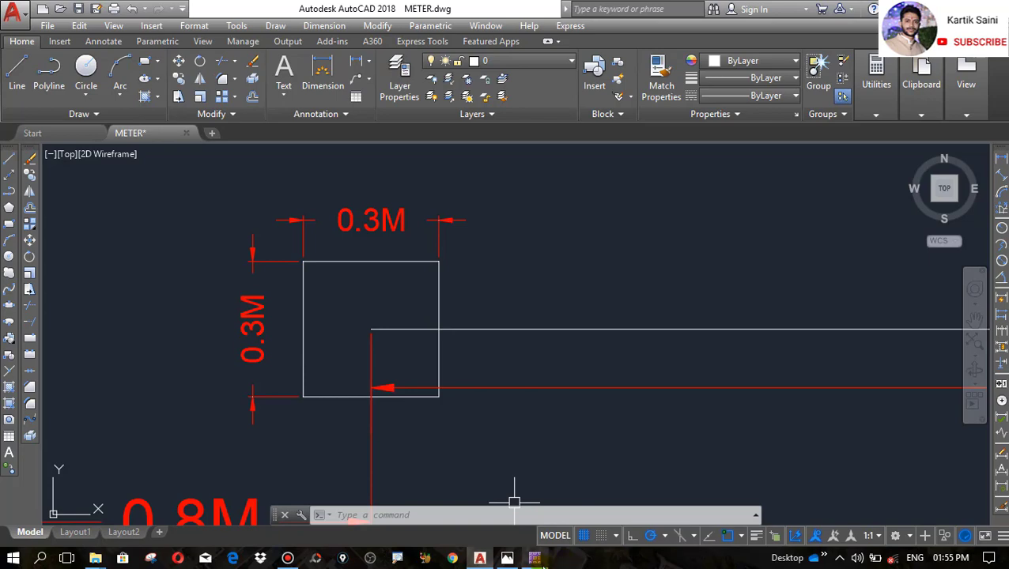
{"action": "left_click", "coordinate": [534, 559]}
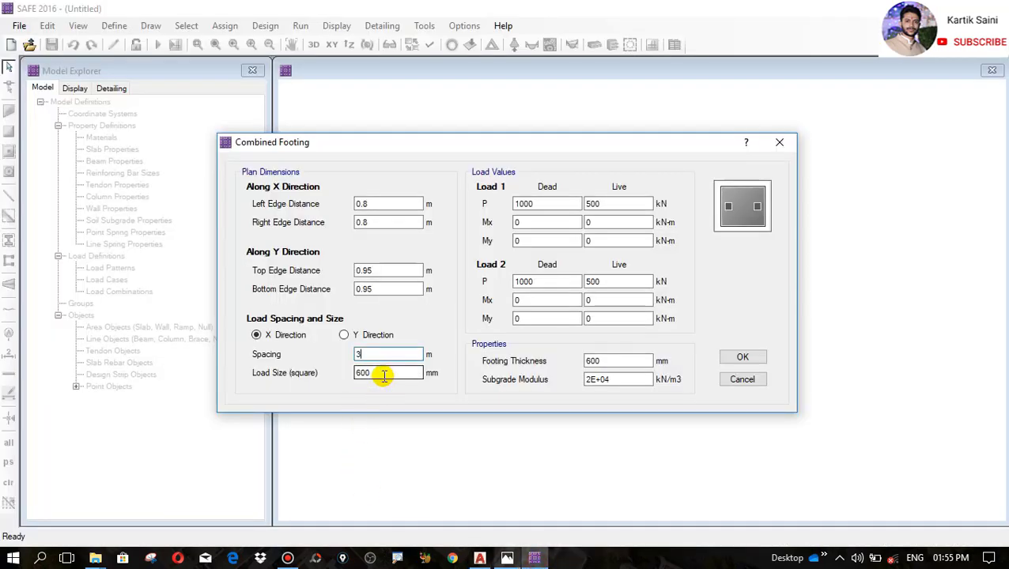
{"action": "left_click_drag", "start_coordinate": [383, 376], "coordinate": [335, 373]}
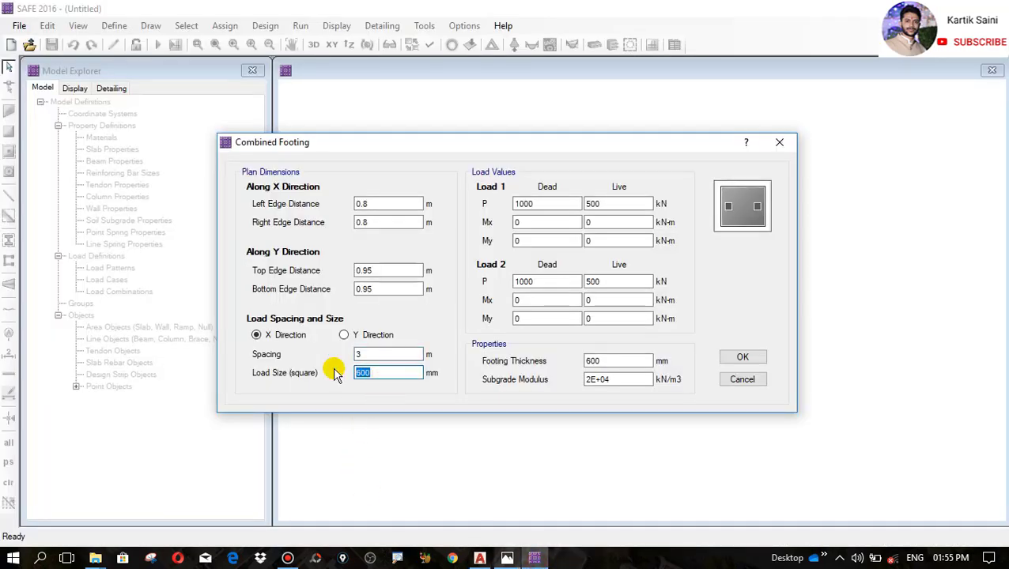
{"action": "type", "text": "3"}
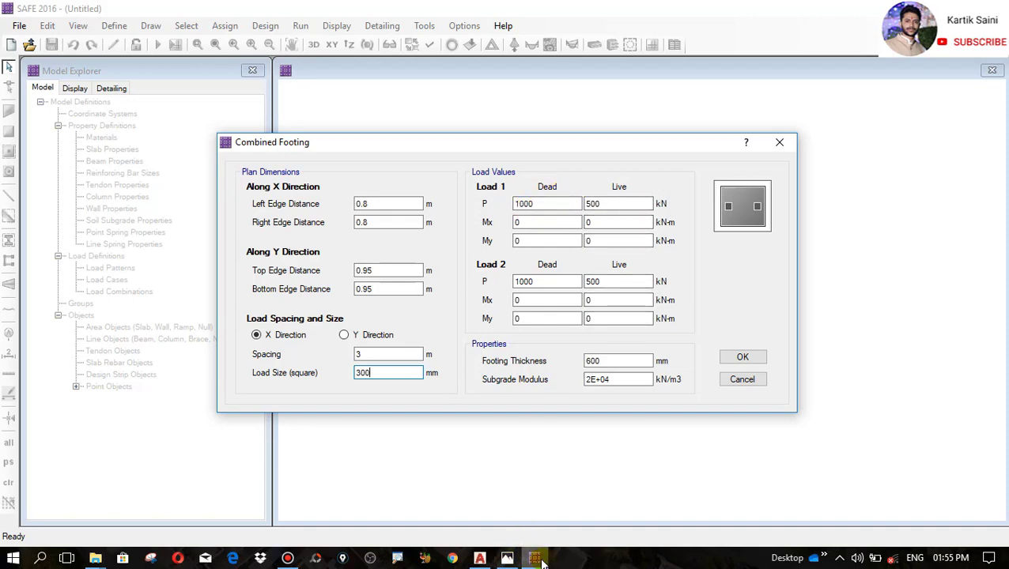
Look up the first column's loads in AutoCAD, and set Load 1's P in SAFE to 400 kN dead and 250 kN live
{"action": "left_click", "coordinate": [479, 559]}
{"action": "scroll", "coordinate": [443, 340], "scroll_direction": "down", "scroll_amount": 6}
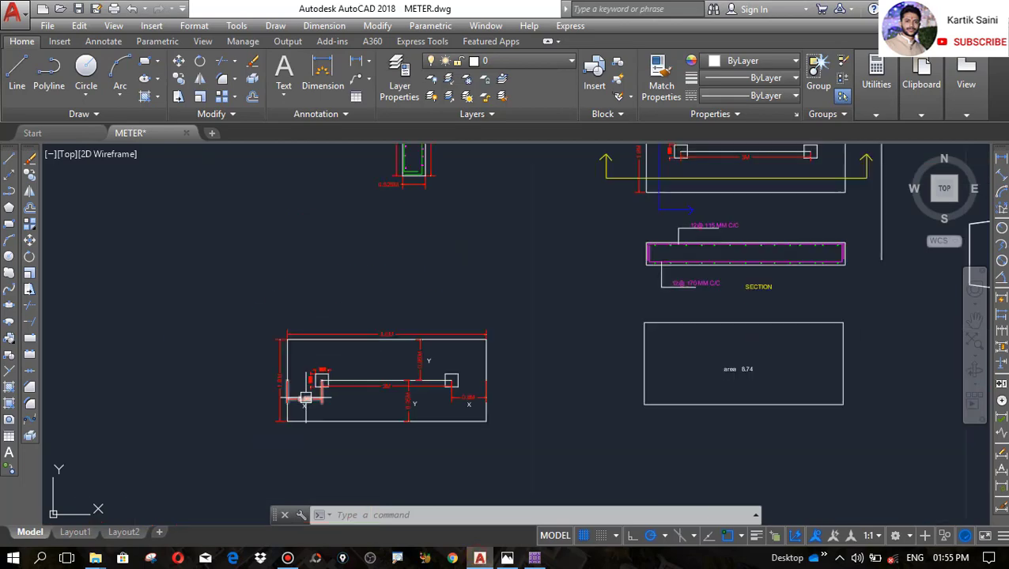
{"action": "scroll", "coordinate": [468, 201], "scroll_direction": "up", "scroll_amount": 8}
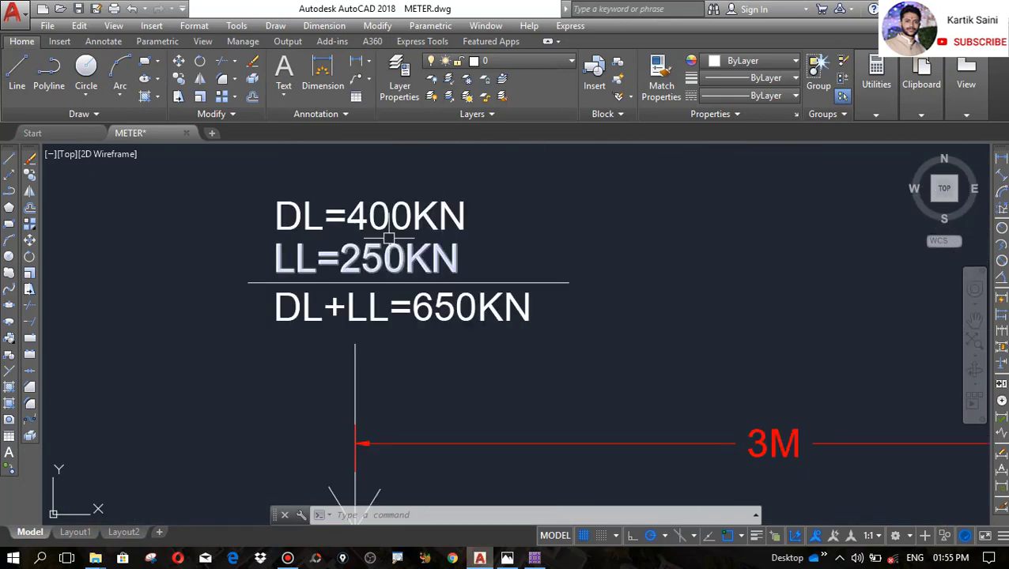
{"action": "scroll", "coordinate": [391, 237], "scroll_direction": "up", "scroll_amount": 2}
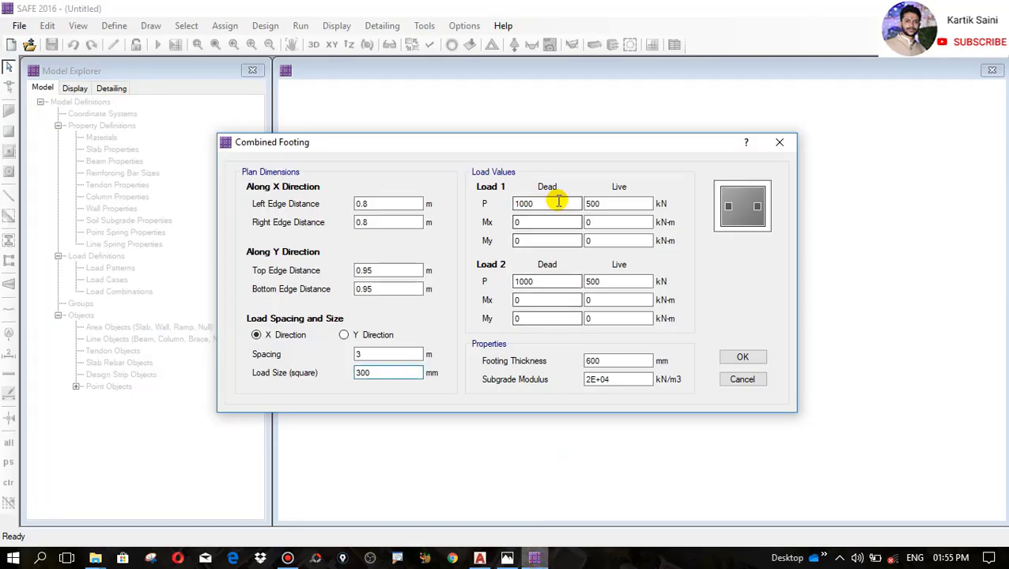
{"action": "double_click", "coordinate": [555, 203]}
{"action": "type", "text": "4"}
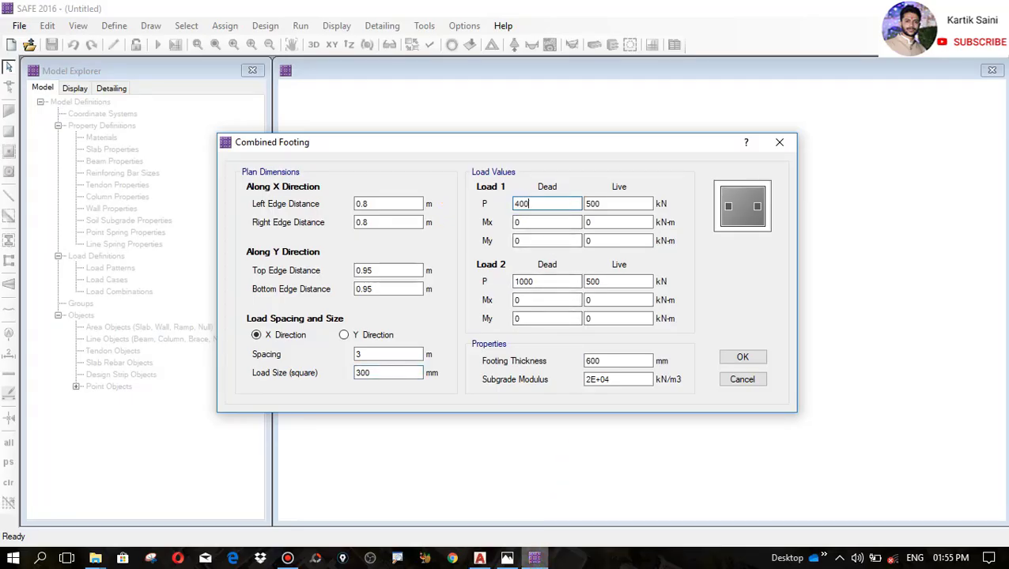
{"action": "double_click", "coordinate": [616, 203]}
Look up the second column's loads in AutoCAD, and set Load 2's dead P to 500 kN back in SAFE
{"action": "left_click", "coordinate": [480, 558]}
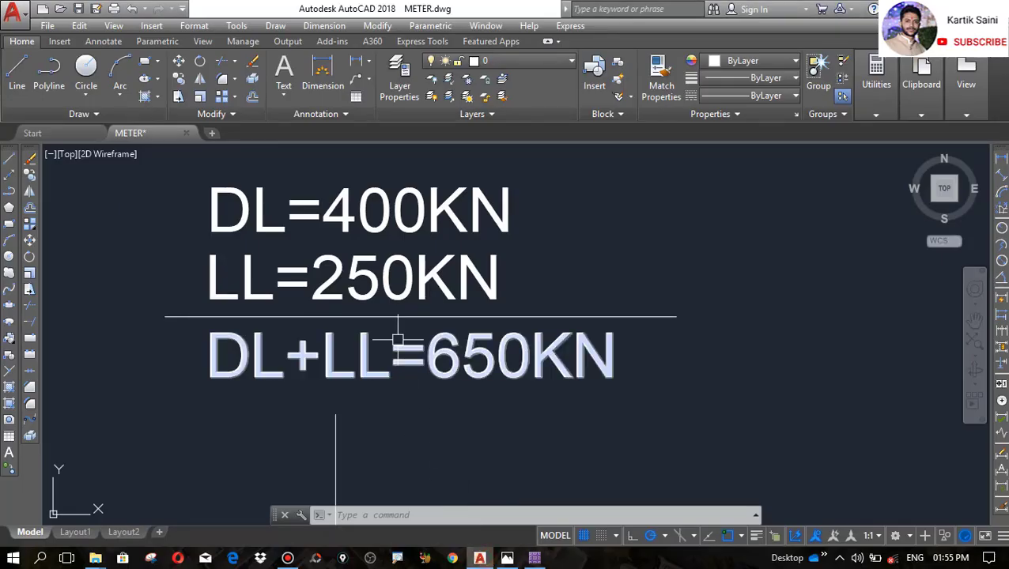
{"action": "scroll", "coordinate": [270, 277], "scroll_direction": "down", "scroll_amount": 5}
{"action": "scroll", "coordinate": [640, 259], "scroll_direction": "up", "scroll_amount": 6}
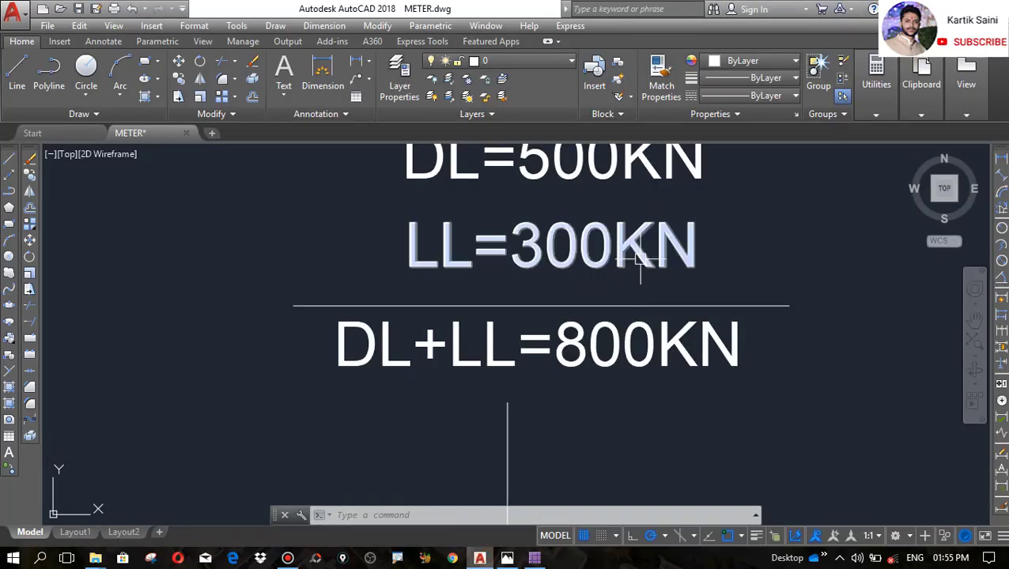
{"action": "scroll", "coordinate": [585, 257], "scroll_direction": "down", "scroll_amount": 1}
{"action": "scroll", "coordinate": [581, 241], "scroll_direction": "up", "scroll_amount": 2}
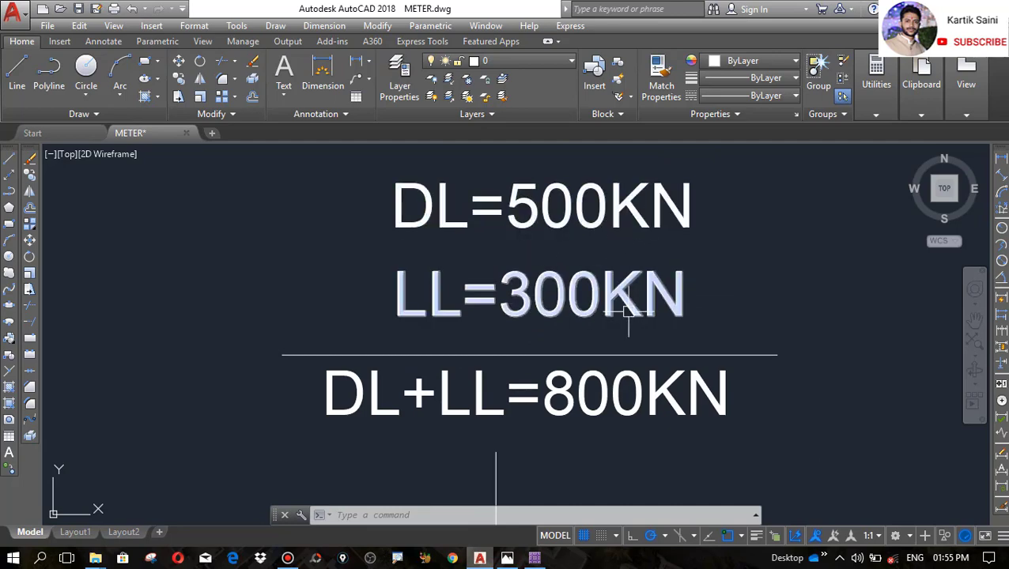
{"action": "left_click", "coordinate": [535, 558]}
{"action": "double_click", "coordinate": [551, 281]}
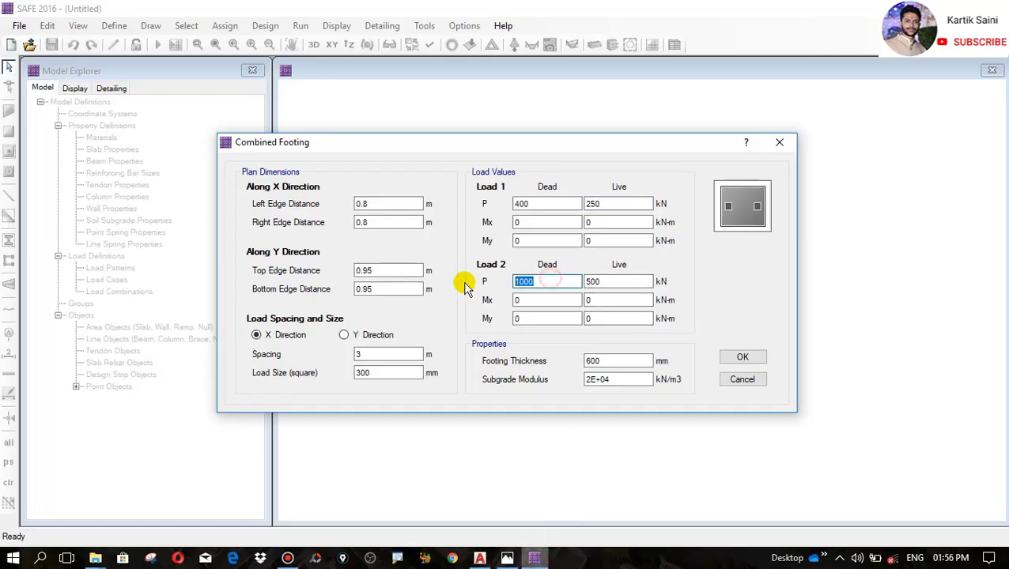
{"action": "type", "text": "50"}
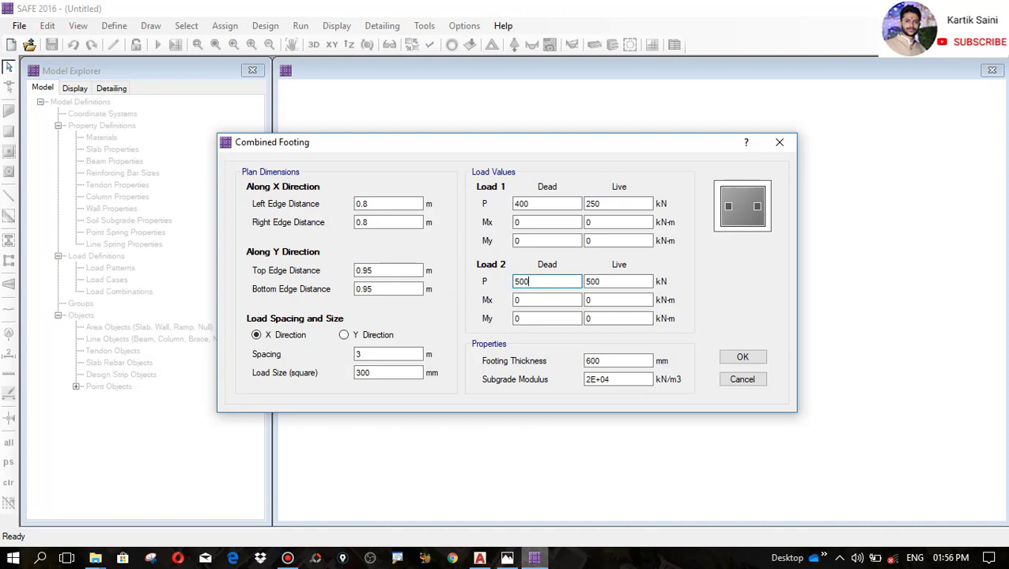
Set Load 2's live P to 300 kN and the footing thickness to 525 mm
{"action": "double_click", "coordinate": [606, 281]}
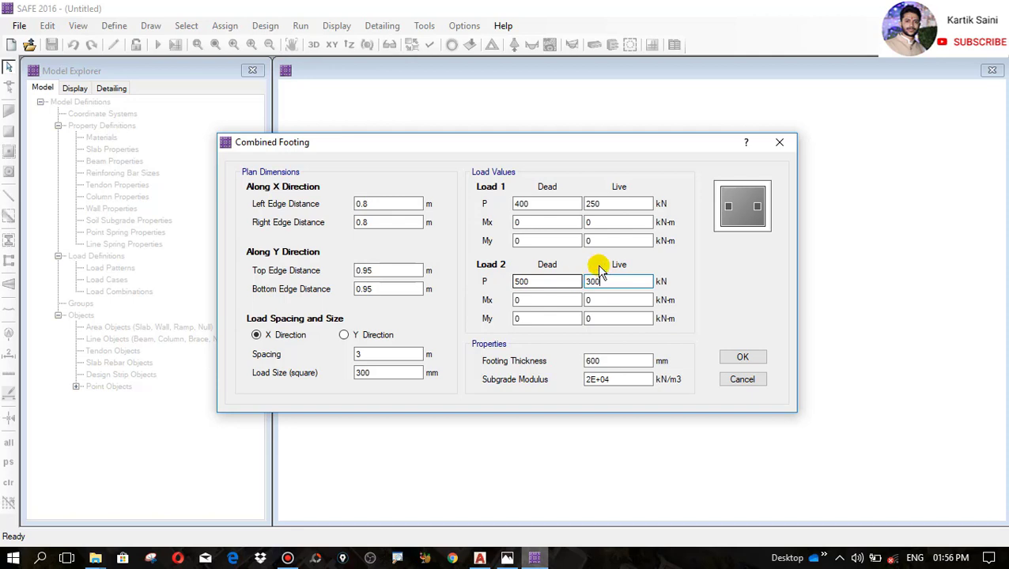
{"action": "type", "text": "300"}
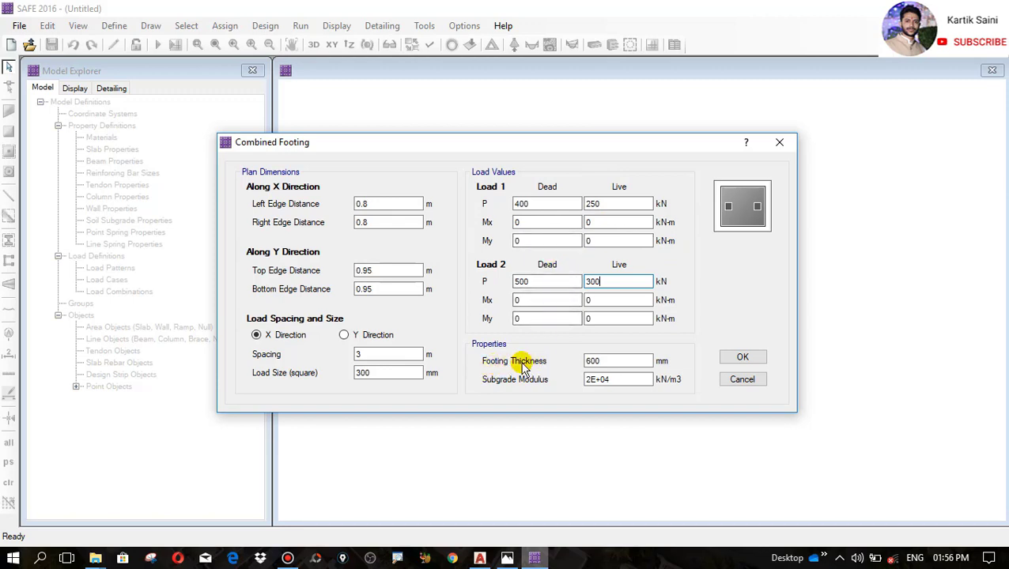
{"action": "left_click", "coordinate": [611, 361]}
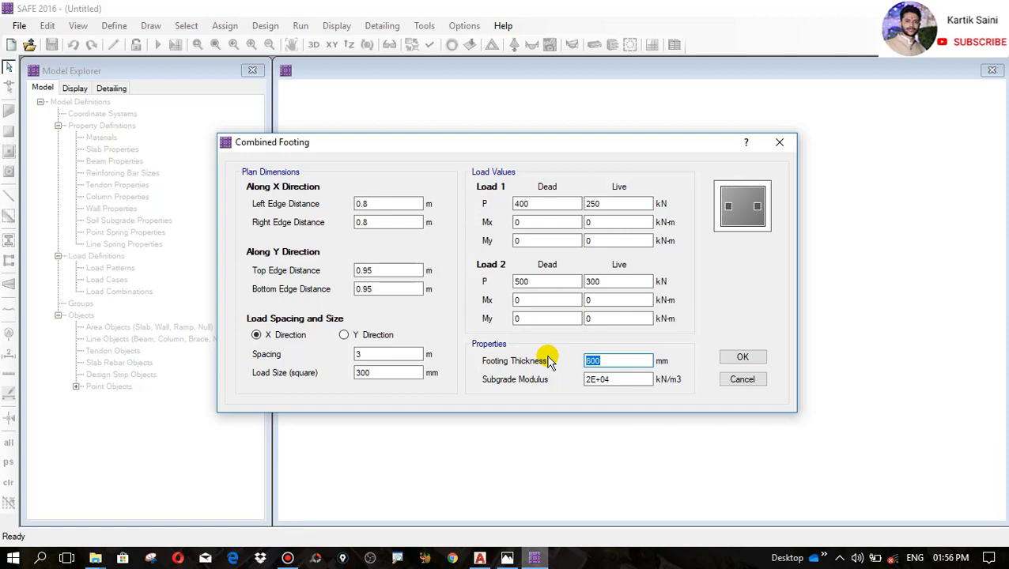
{"action": "type", "text": "525"}
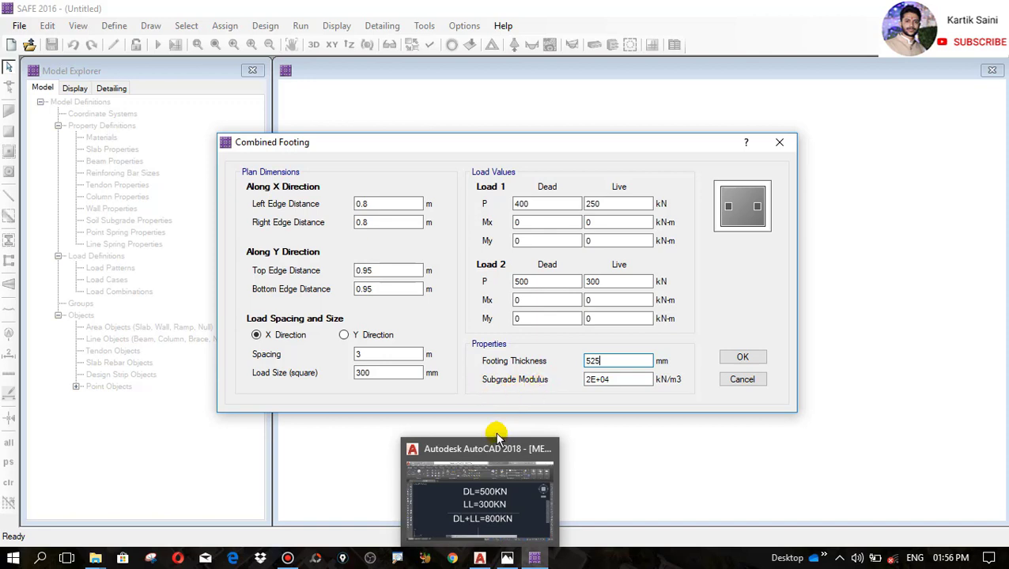
Switch to the AutoCAD drawing and examine the soil bearing capacity noted below the column load diagram
{"action": "left_click", "coordinate": [477, 558]}
{"action": "scroll", "coordinate": [455, 351], "scroll_direction": "down", "scroll_amount": 5}
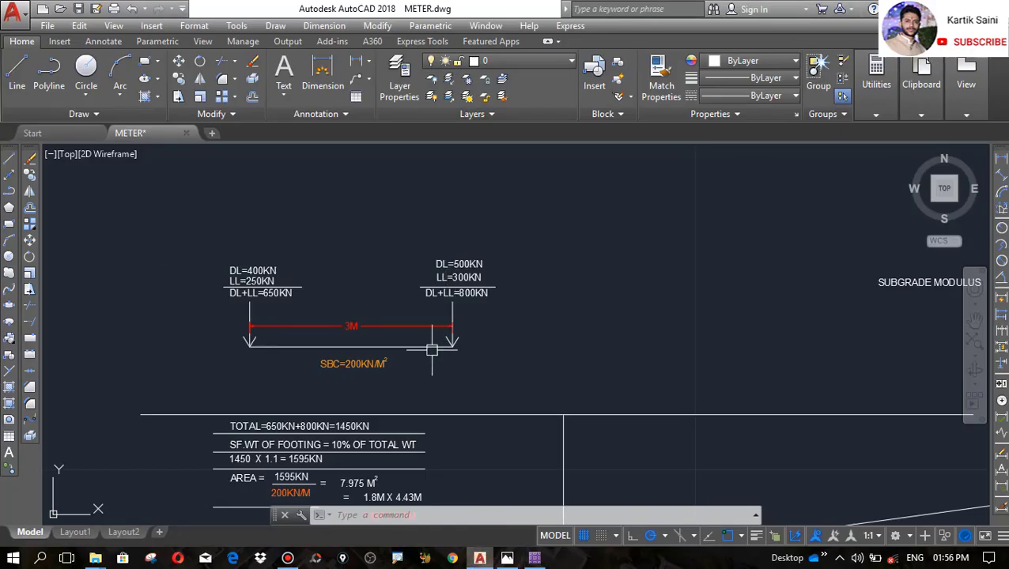
{"action": "scroll", "coordinate": [353, 403], "scroll_direction": "up", "scroll_amount": 8}
{"action": "scroll", "coordinate": [352, 403], "scroll_direction": "down", "scroll_amount": 3}
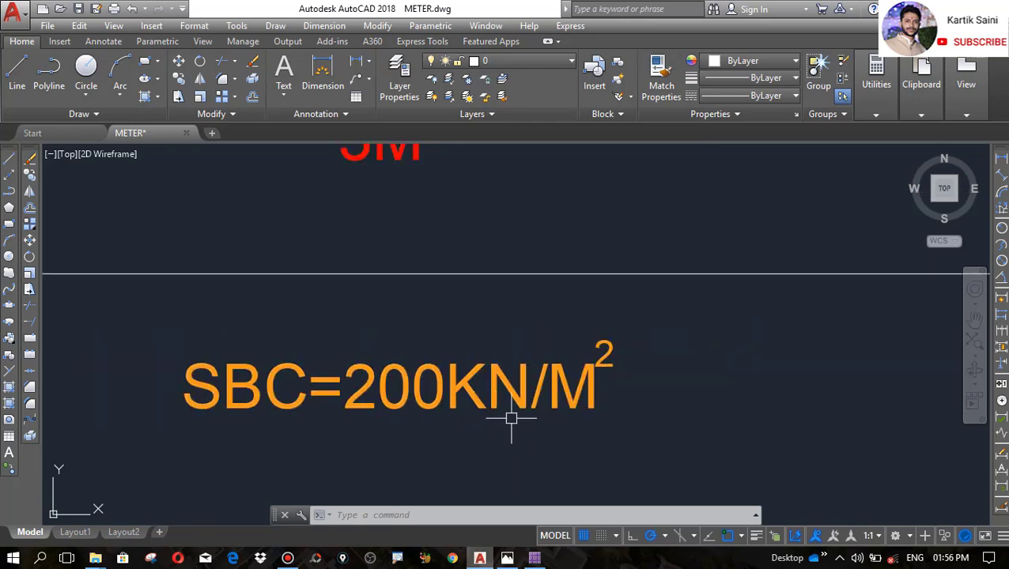
{"action": "scroll", "coordinate": [367, 401], "scroll_direction": "down", "scroll_amount": 3}
{"action": "scroll", "coordinate": [382, 388], "scroll_direction": "up", "scroll_amount": 3}
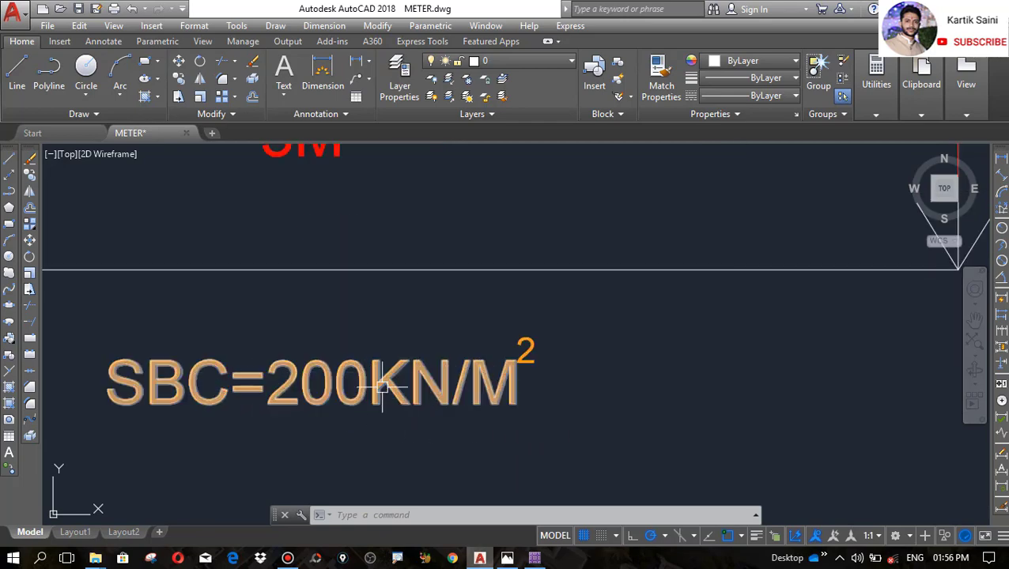
Examine the subgrade modulus calculation, following the formula from SBC, factor of safety and settlement through to its result
{"action": "scroll", "coordinate": [320, 398], "scroll_direction": "down", "scroll_amount": 5}
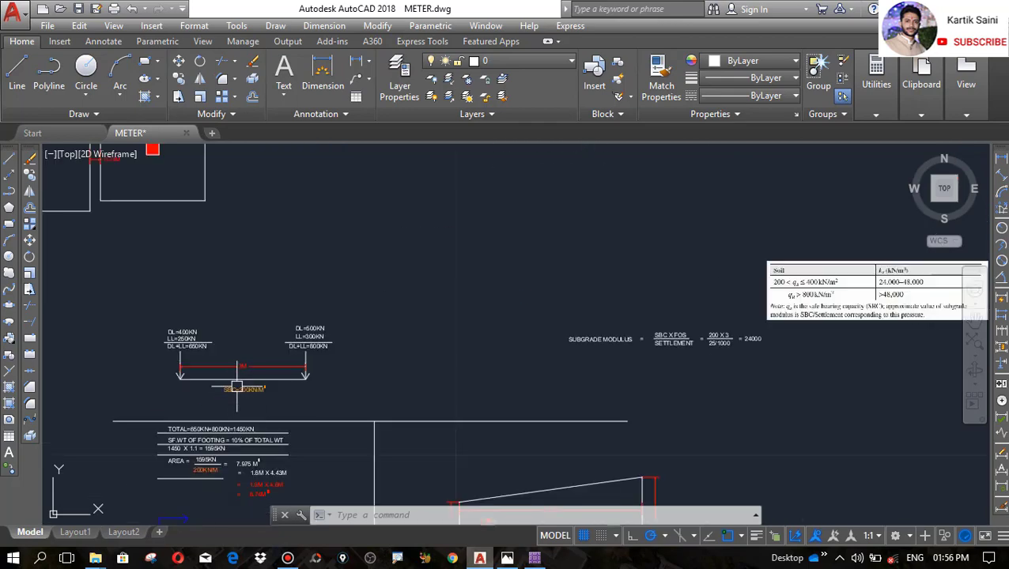
{"action": "scroll", "coordinate": [691, 332], "scroll_direction": "up", "scroll_amount": 8}
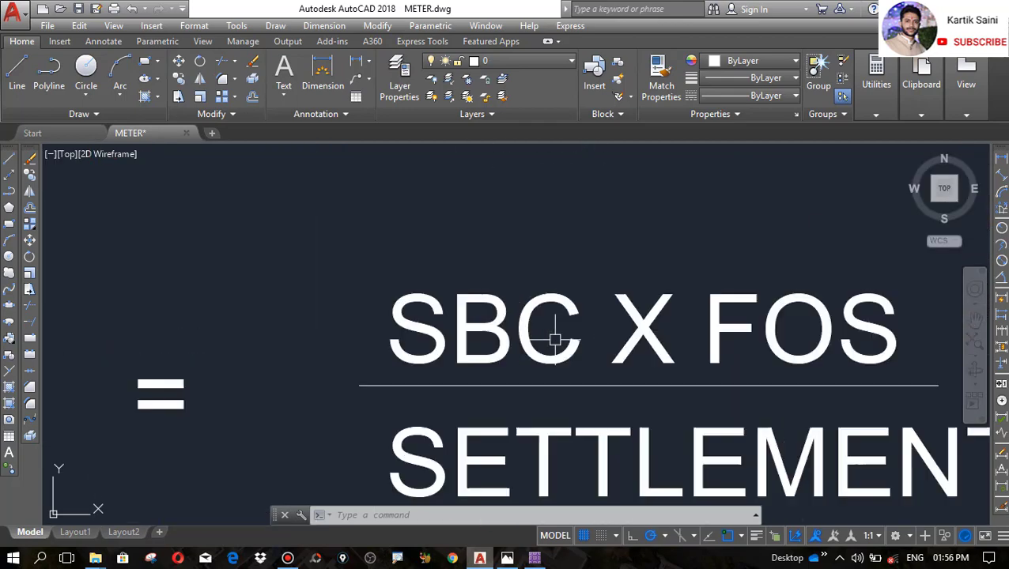
{"action": "scroll", "coordinate": [555, 340], "scroll_direction": "down", "scroll_amount": 4}
{"action": "scroll", "coordinate": [503, 353], "scroll_direction": "up", "scroll_amount": 1}
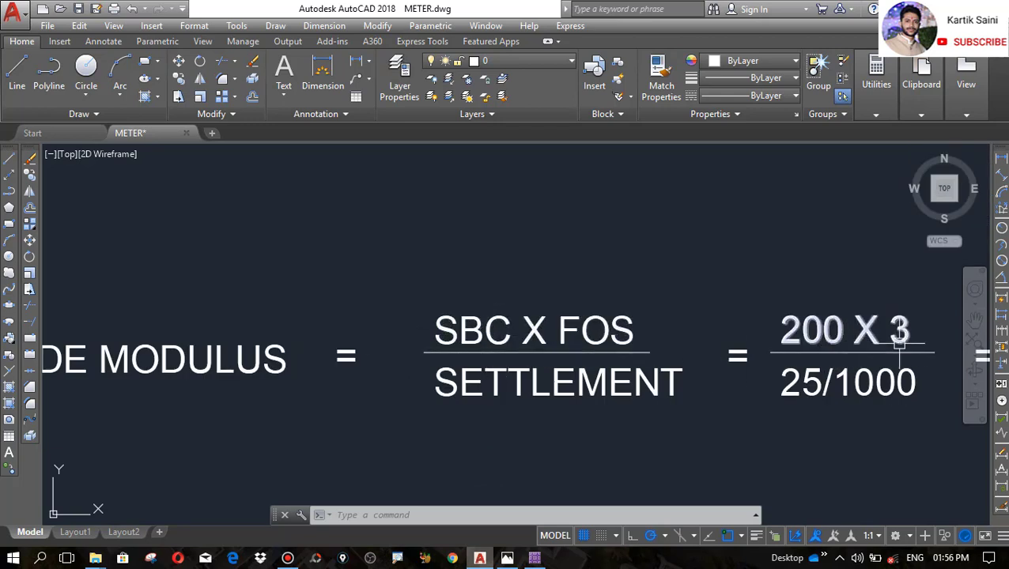
{"action": "scroll", "coordinate": [586, 292], "scroll_direction": "down", "scroll_amount": 2}
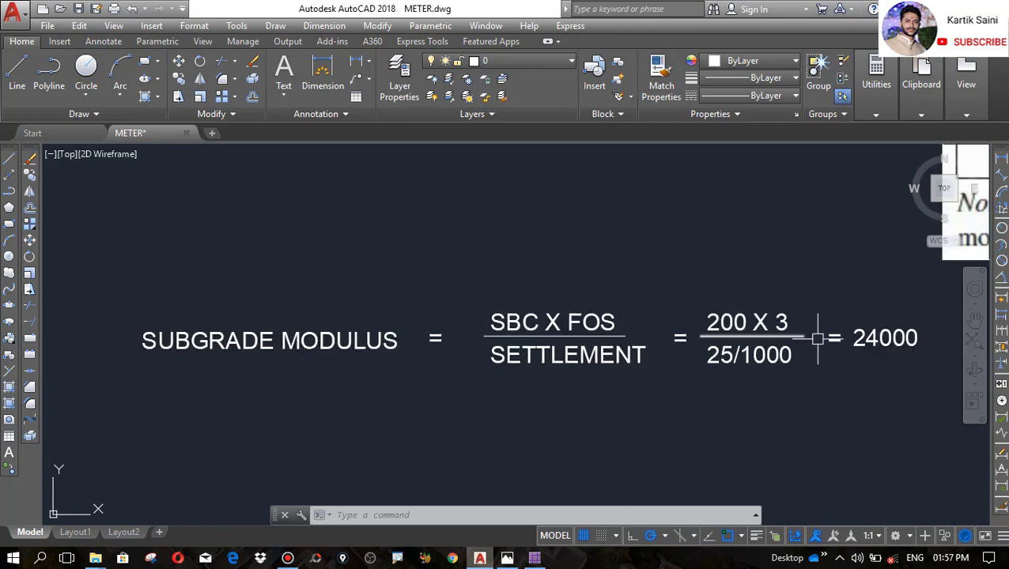
{"action": "scroll", "coordinate": [791, 324], "scroll_direction": "up", "scroll_amount": 2}
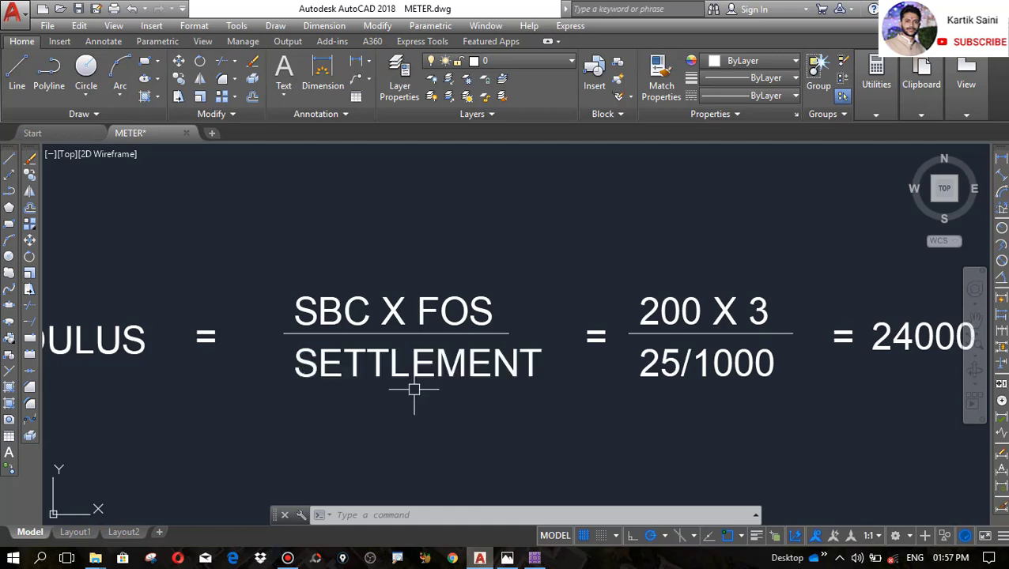
{"action": "scroll", "coordinate": [533, 360], "scroll_direction": "down", "scroll_amount": 5}
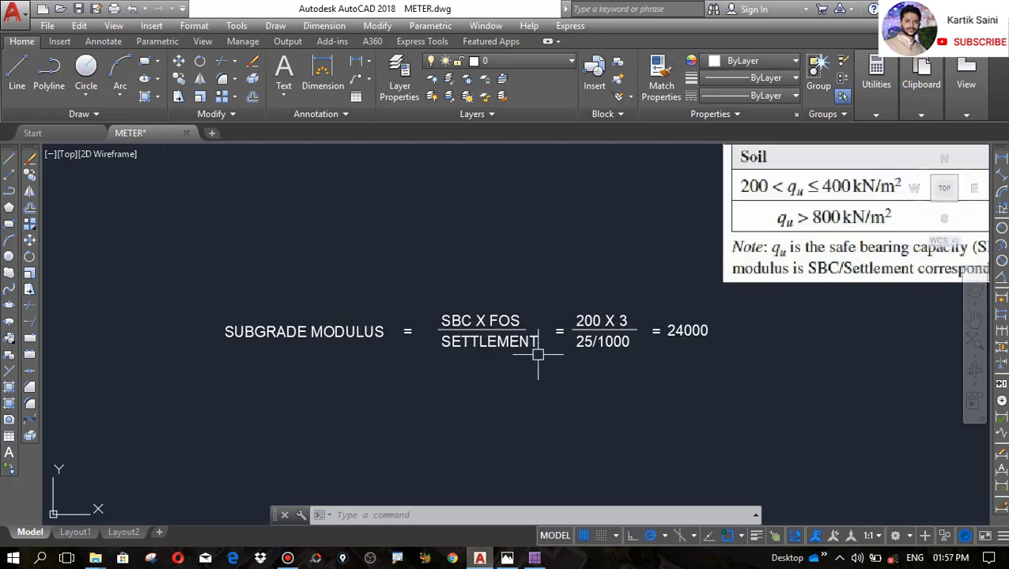
{"action": "scroll", "coordinate": [538, 352], "scroll_direction": "up", "scroll_amount": 5}
{"action": "scroll", "coordinate": [625, 340], "scroll_direction": "up", "scroll_amount": 2}
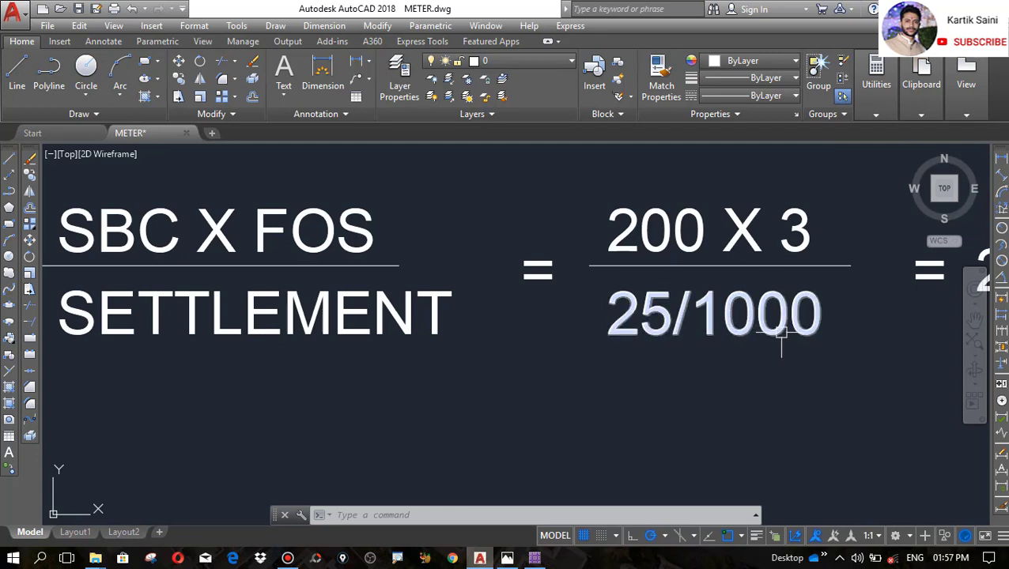
{"action": "scroll", "coordinate": [344, 354], "scroll_direction": "down", "scroll_amount": 2}
{"action": "scroll", "coordinate": [496, 324], "scroll_direction": "down", "scroll_amount": 2}
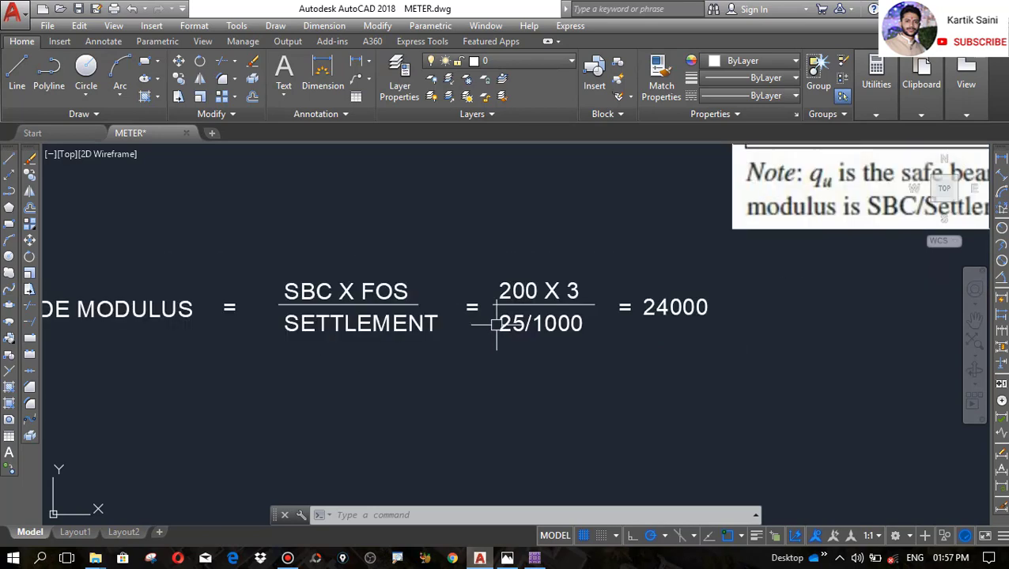
{"action": "scroll", "coordinate": [726, 297], "scroll_direction": "up", "scroll_amount": 4}
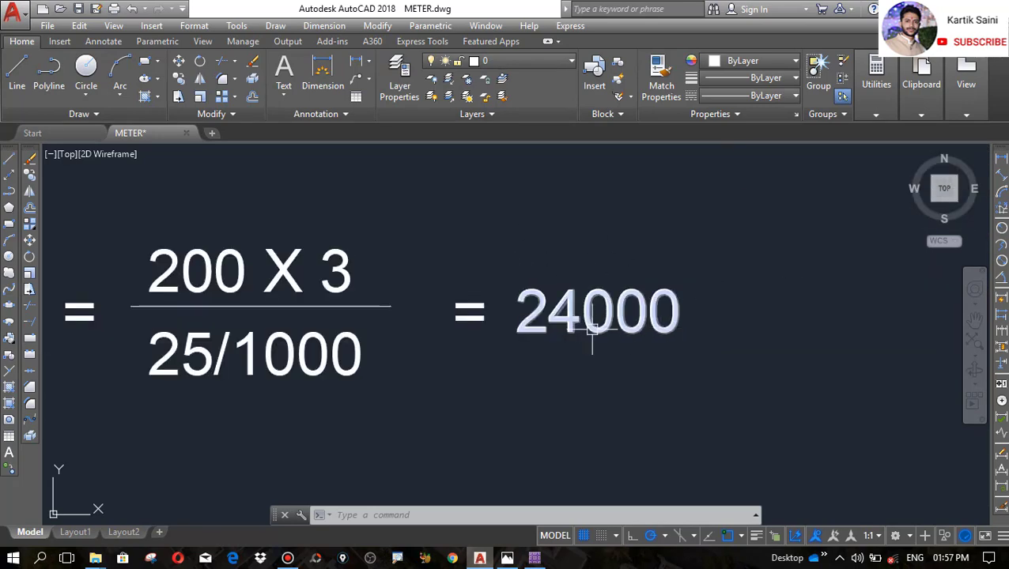
Compare the calculated subgrade modulus with the reference table of soil bearing capacity ranges and ks values
{"action": "scroll", "coordinate": [592, 331], "scroll_direction": "down", "scroll_amount": 5}
{"action": "scroll", "coordinate": [468, 374], "scroll_direction": "down", "scroll_amount": 1}
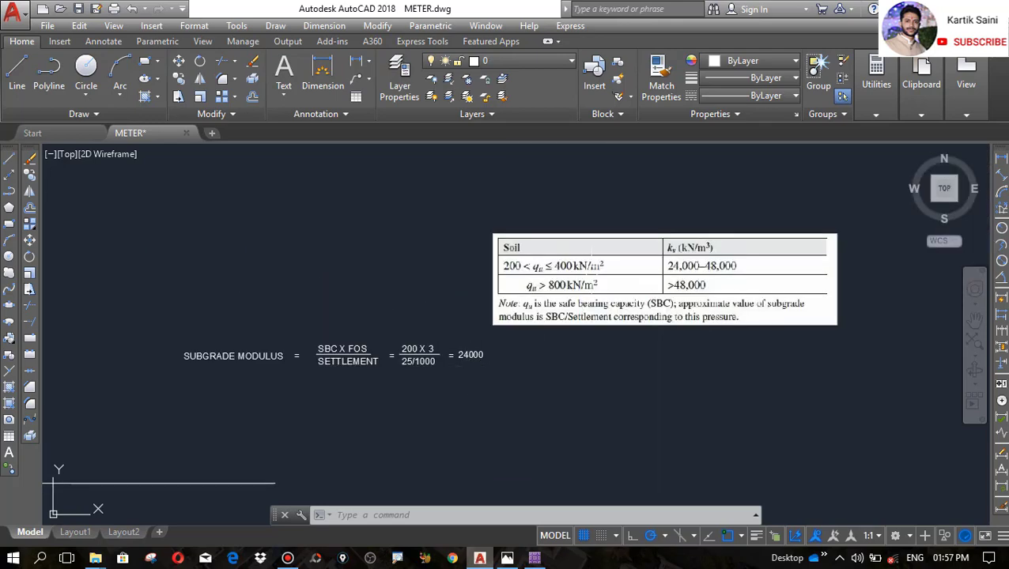
{"action": "scroll", "coordinate": [589, 266], "scroll_direction": "up", "scroll_amount": 4}
{"action": "scroll", "coordinate": [577, 269], "scroll_direction": "down", "scroll_amount": 3}
{"action": "scroll", "coordinate": [566, 266], "scroll_direction": "up", "scroll_amount": 3}
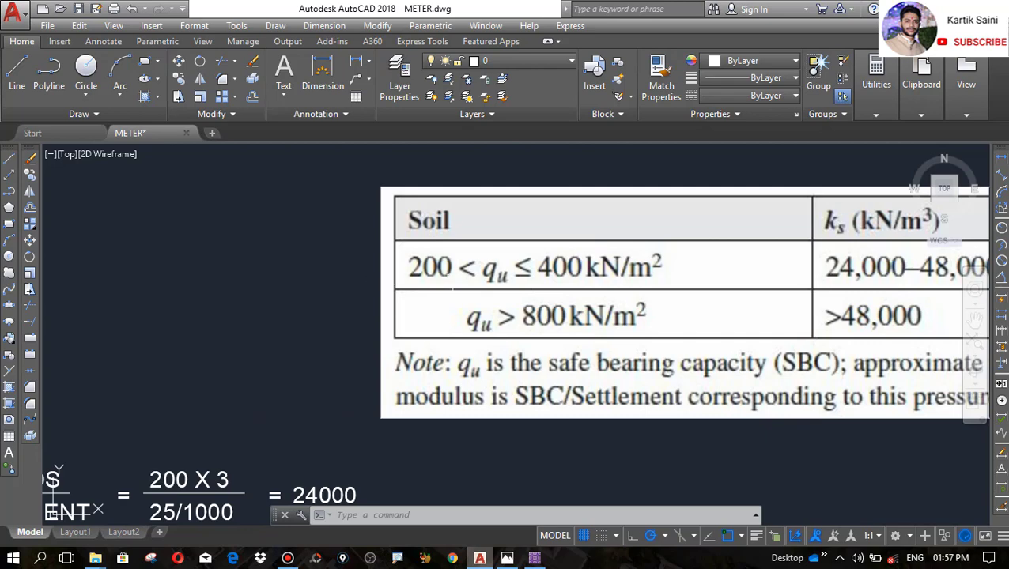
{"action": "scroll", "coordinate": [375, 282], "scroll_direction": "down", "scroll_amount": 2}
{"action": "scroll", "coordinate": [632, 289], "scroll_direction": "up", "scroll_amount": 2}
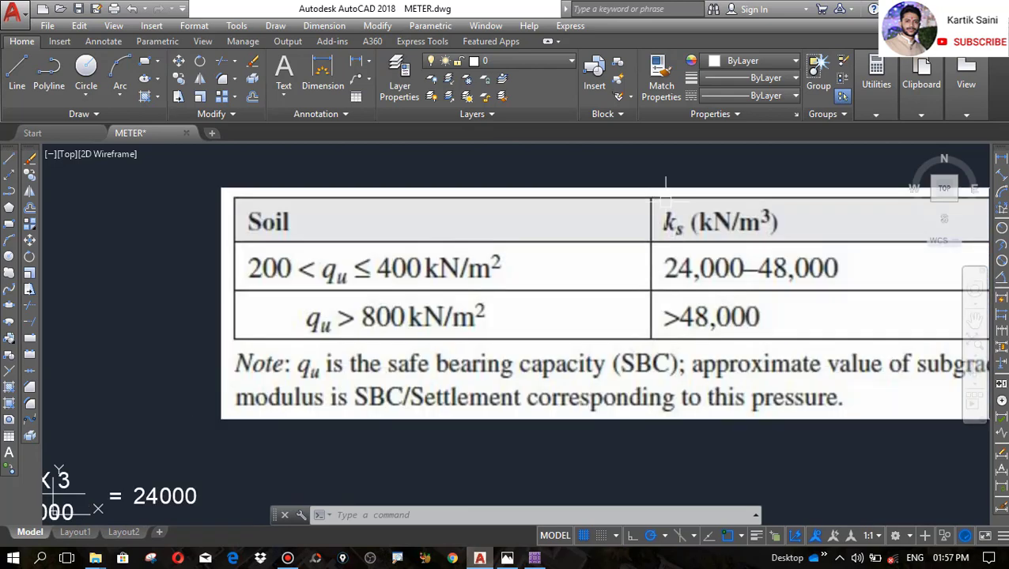
Recheck the subgrade modulus calculation against the ks range listed for its soil bearing capacity in the reference table
{"action": "scroll", "coordinate": [674, 224], "scroll_direction": "down", "scroll_amount": 4}
{"action": "scroll", "coordinate": [245, 371], "scroll_direction": "up", "scroll_amount": 5}
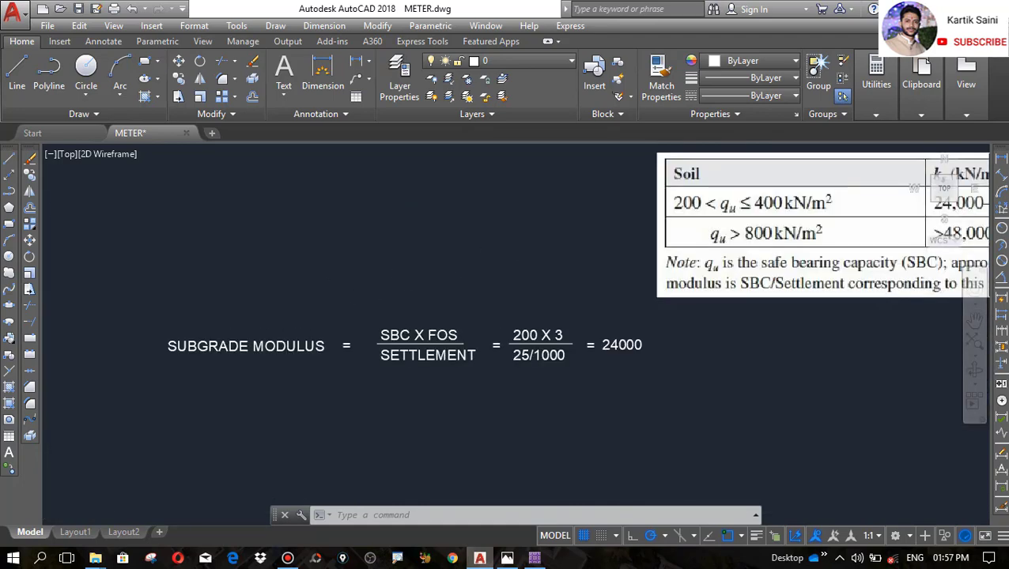
{"action": "scroll", "coordinate": [231, 382], "scroll_direction": "down", "scroll_amount": 2}
{"action": "scroll", "coordinate": [206, 382], "scroll_direction": "down", "scroll_amount": 2}
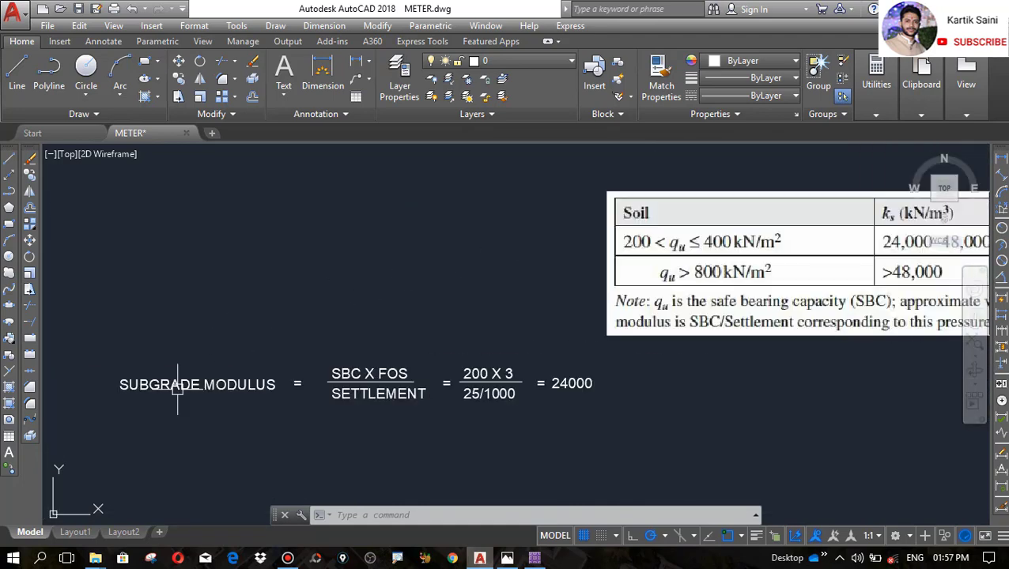
{"action": "scroll", "coordinate": [913, 229], "scroll_direction": "up", "scroll_amount": 4}
{"action": "scroll", "coordinate": [711, 270], "scroll_direction": "up", "scroll_amount": 2}
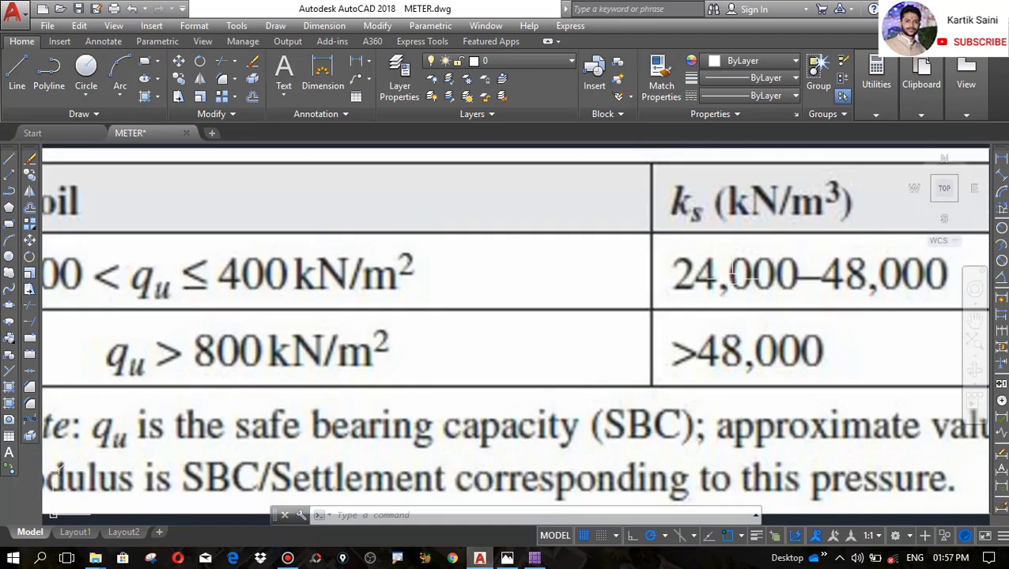
{"action": "scroll", "coordinate": [793, 275], "scroll_direction": "down", "scroll_amount": 5}
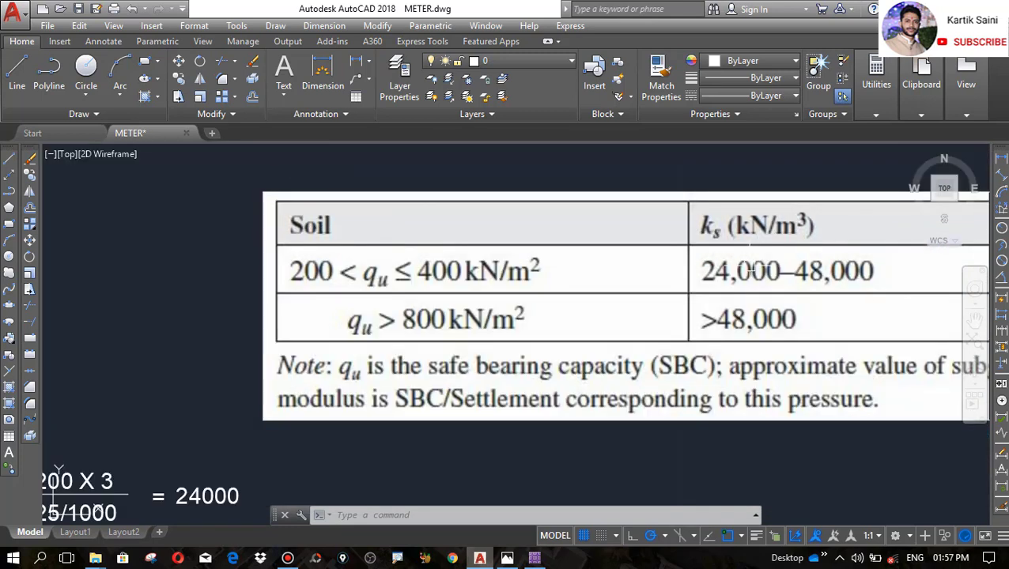
{"action": "scroll", "coordinate": [457, 385], "scroll_direction": "up", "scroll_amount": 4}
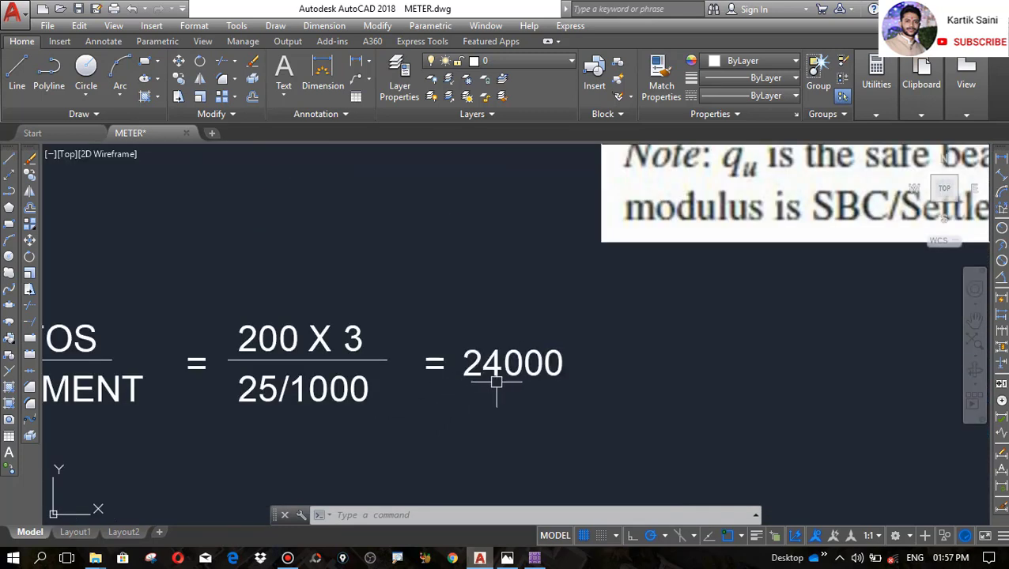
{"action": "scroll", "coordinate": [440, 368], "scroll_direction": "down", "scroll_amount": 4}
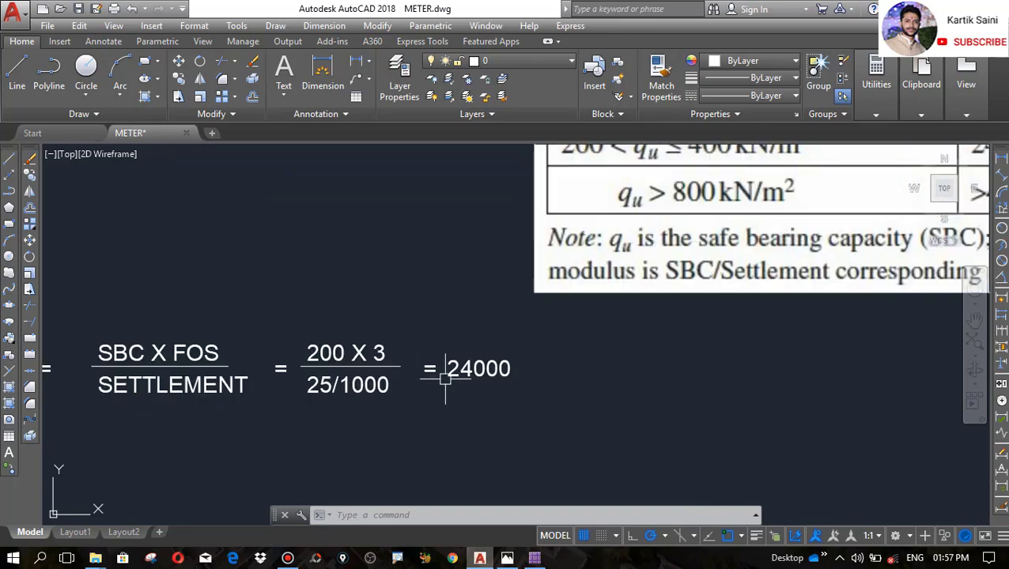
Switch to SAFE and set the combined footing's subgrade modulus to 24000 kN/m3
{"action": "left_click", "coordinate": [535, 558]}
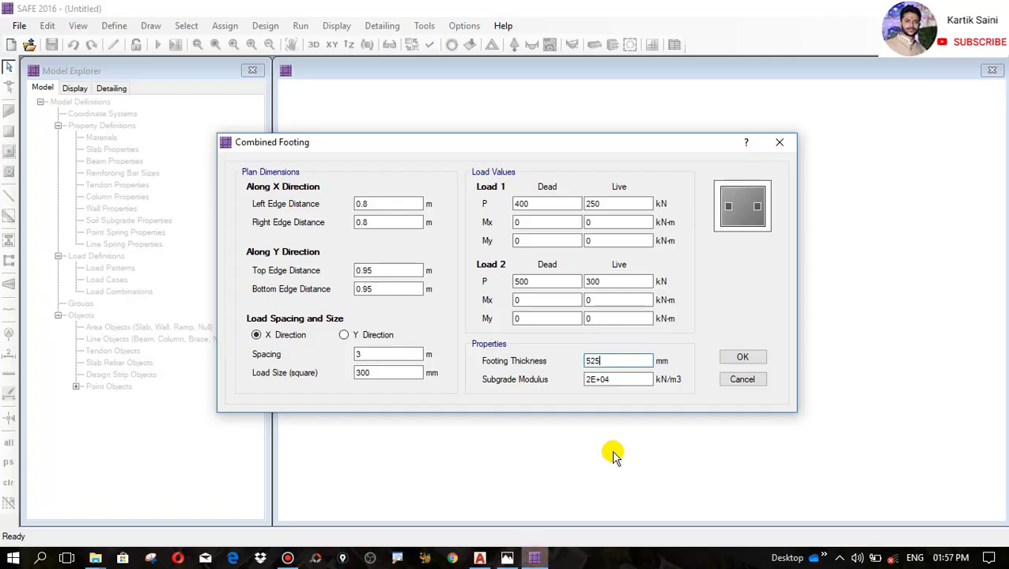
{"action": "left_click_drag", "start_coordinate": [622, 378], "coordinate": [516, 384]}
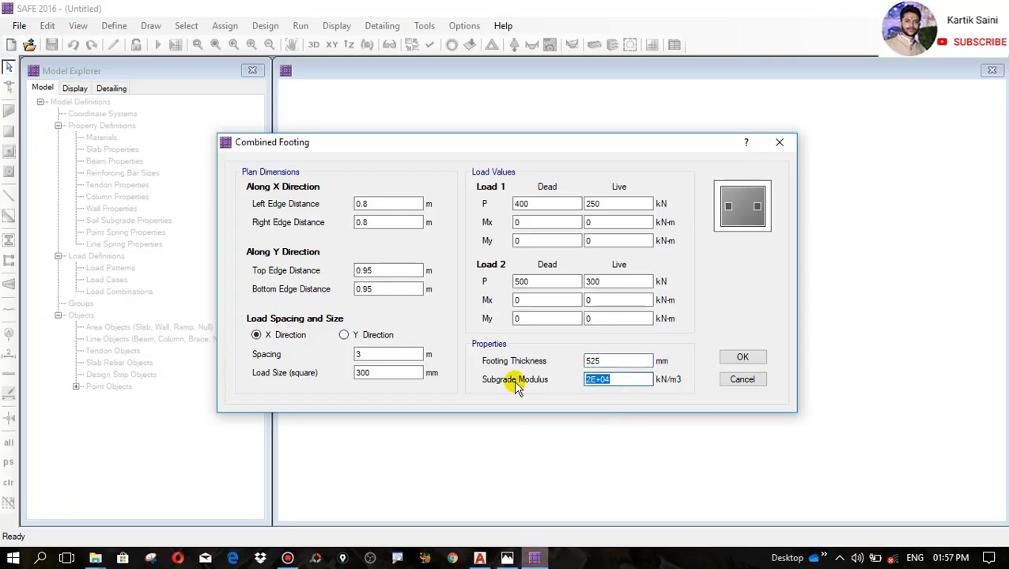
{"action": "type", "text": "24000"}
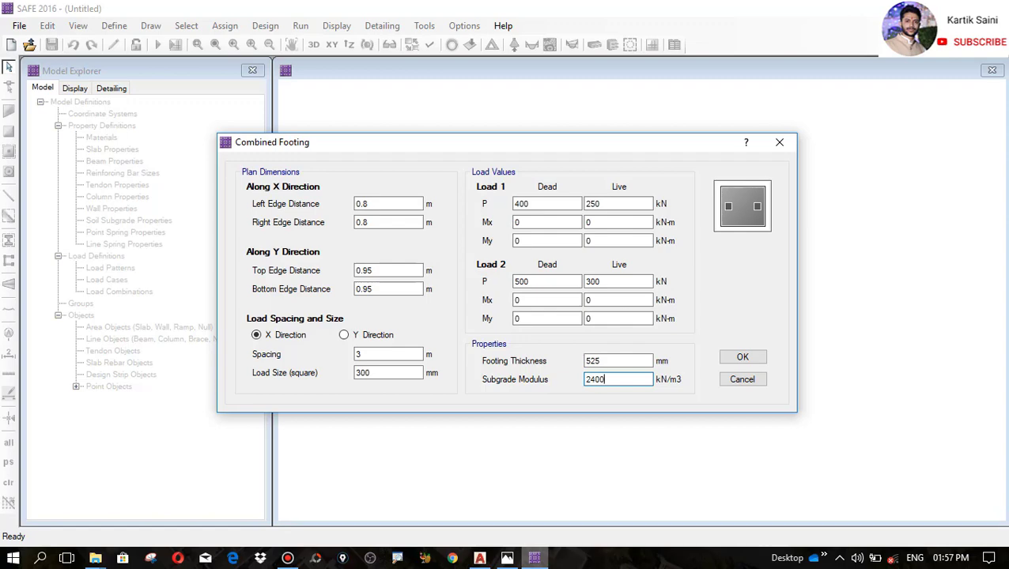
Return to AutoCAD and review the ks reference table and its note alongside the subgrade modulus formula
{"action": "left_click", "coordinate": [479, 558]}
{"action": "scroll", "coordinate": [894, 308], "scroll_direction": "up", "scroll_amount": 2}
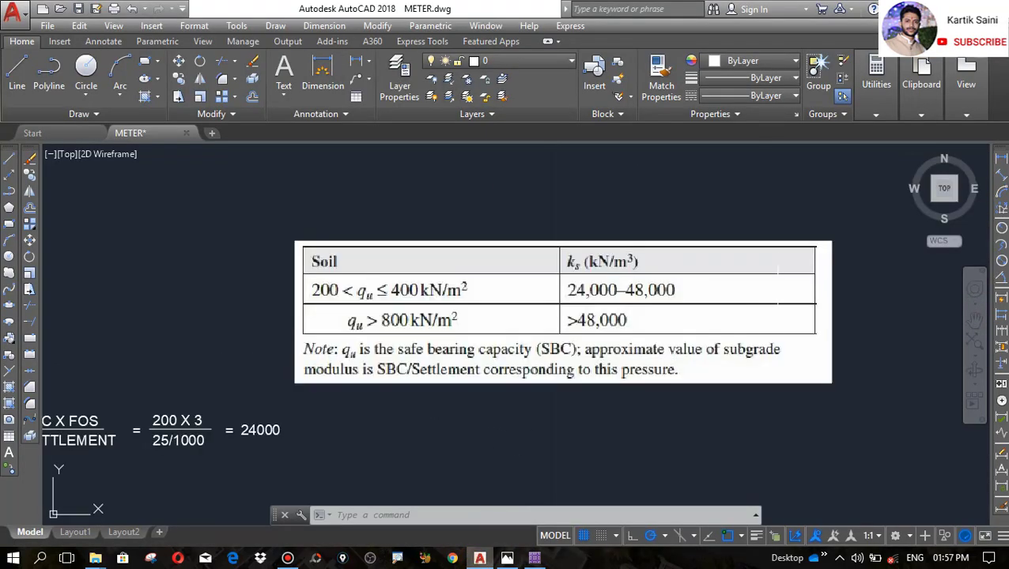
{"action": "scroll", "coordinate": [894, 308], "scroll_direction": "down", "scroll_amount": 2}
{"action": "scroll", "coordinate": [243, 407], "scroll_direction": "up", "scroll_amount": 5}
{"action": "scroll", "coordinate": [237, 396], "scroll_direction": "down", "scroll_amount": 4}
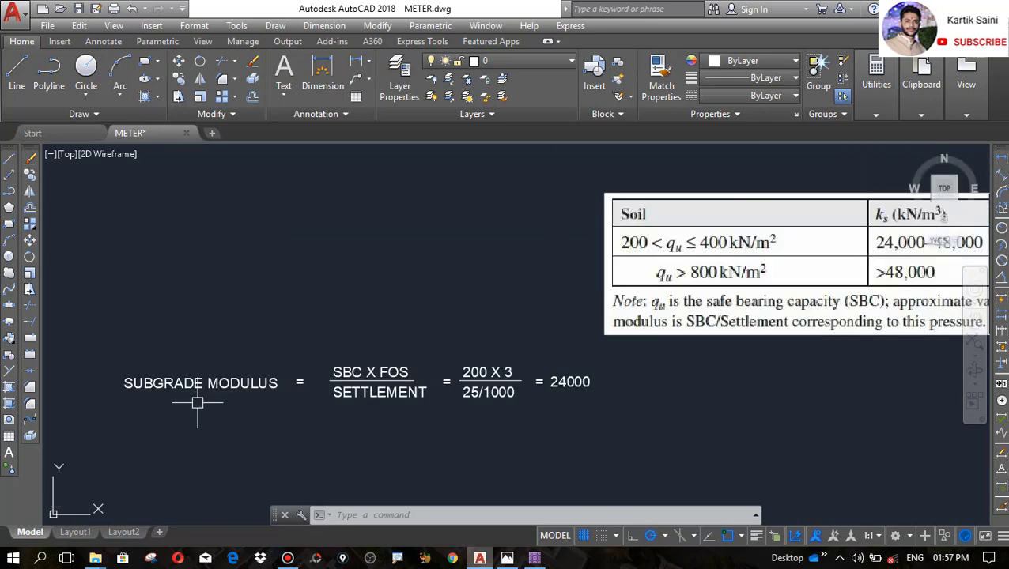
{"action": "scroll", "coordinate": [241, 348], "scroll_direction": "up", "scroll_amount": 5}
{"action": "scroll", "coordinate": [534, 295], "scroll_direction": "down", "scroll_amount": 2}
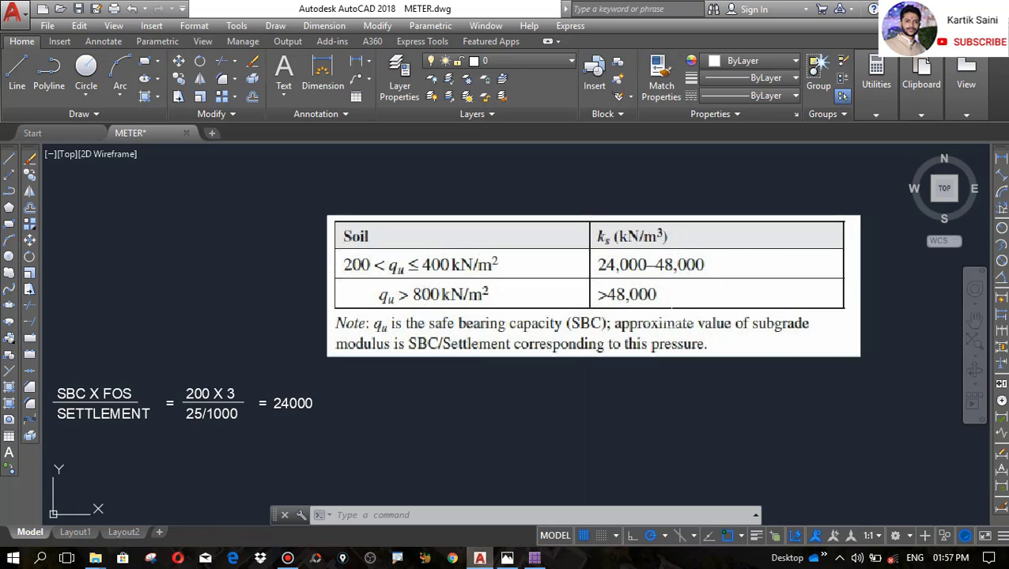
{"action": "scroll", "coordinate": [630, 307], "scroll_direction": "down", "scroll_amount": 2}
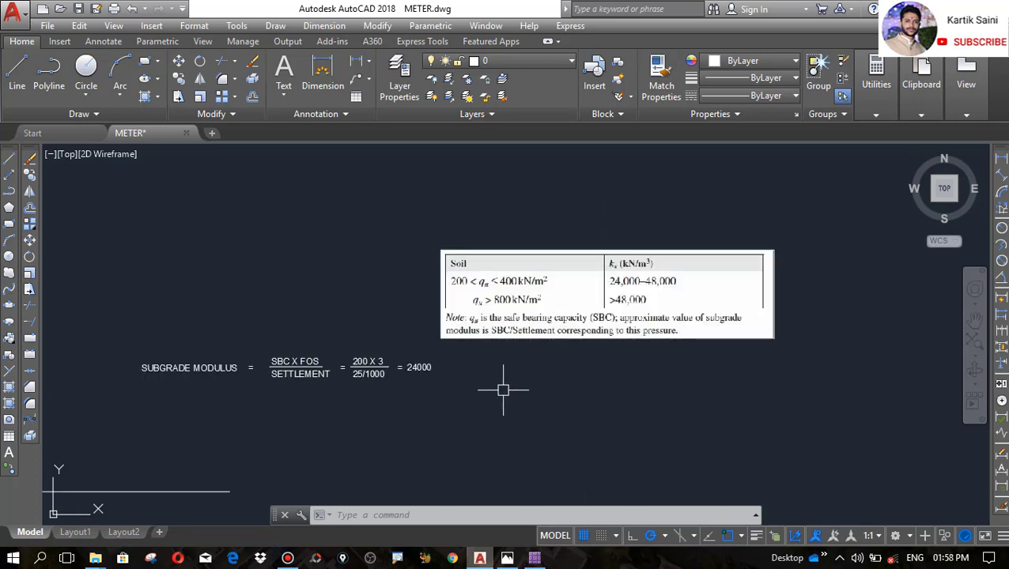
Switch back to SAFE and accept the combined footing data to generate the model in plan view
{"action": "left_click", "coordinate": [536, 557]}
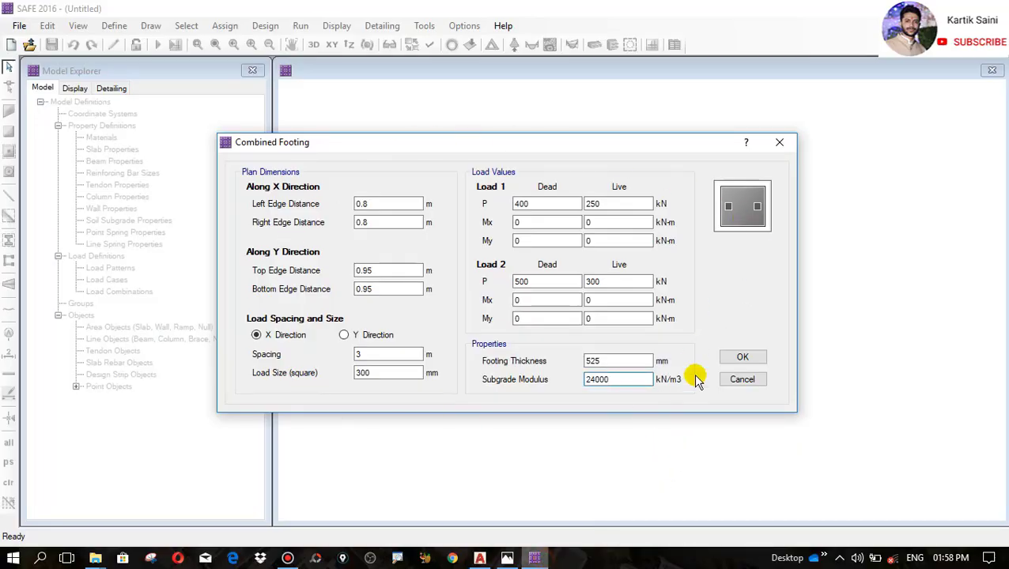
{"action": "left_click", "coordinate": [742, 358]}
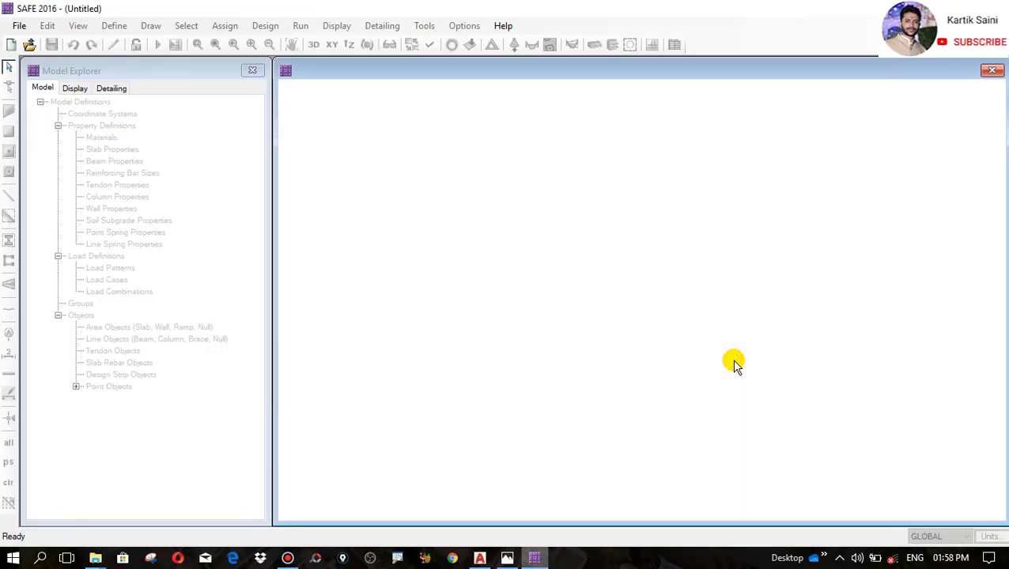
{"action": "scroll", "coordinate": [726, 348], "scroll_direction": "up", "scroll_amount": 3}
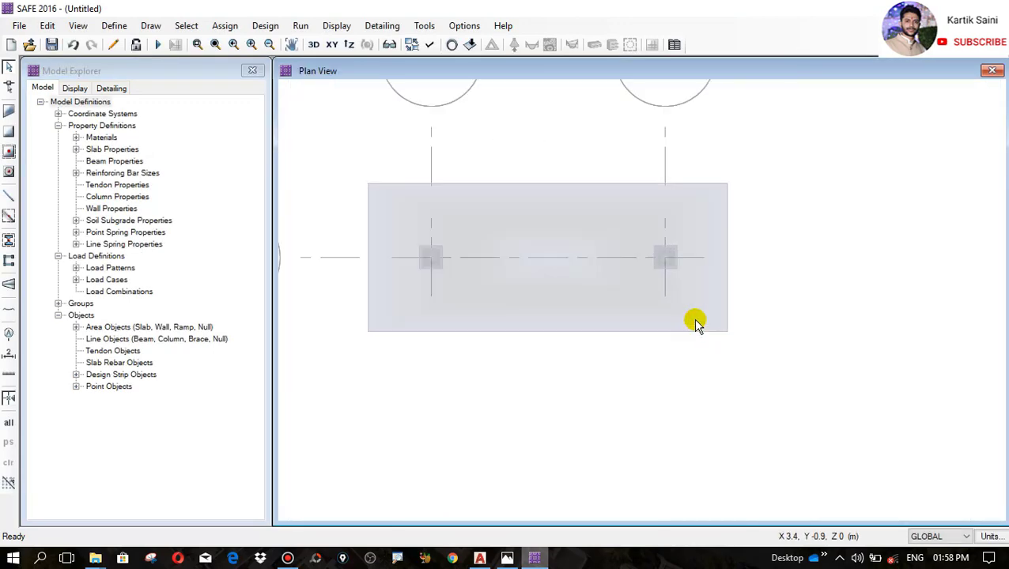
{"action": "scroll", "coordinate": [548, 234], "scroll_direction": "up", "scroll_amount": 1}
{"action": "scroll", "coordinate": [728, 291], "scroll_direction": "down", "scroll_amount": 1}
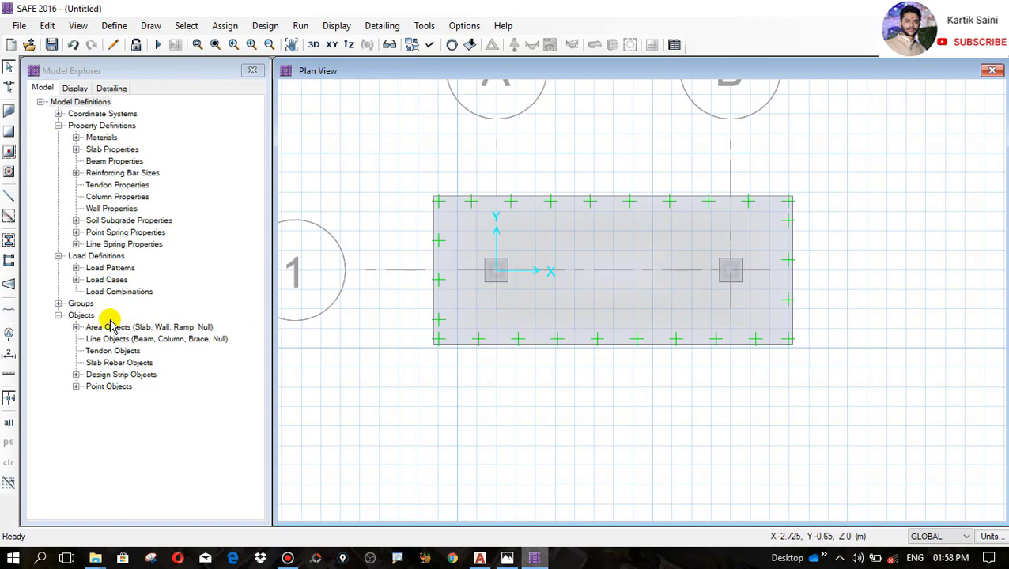
Measure the footing's overall length in X and width in Y between its corners with the Draw Dimension Lines tool
{"action": "left_click", "coordinate": [8, 358]}
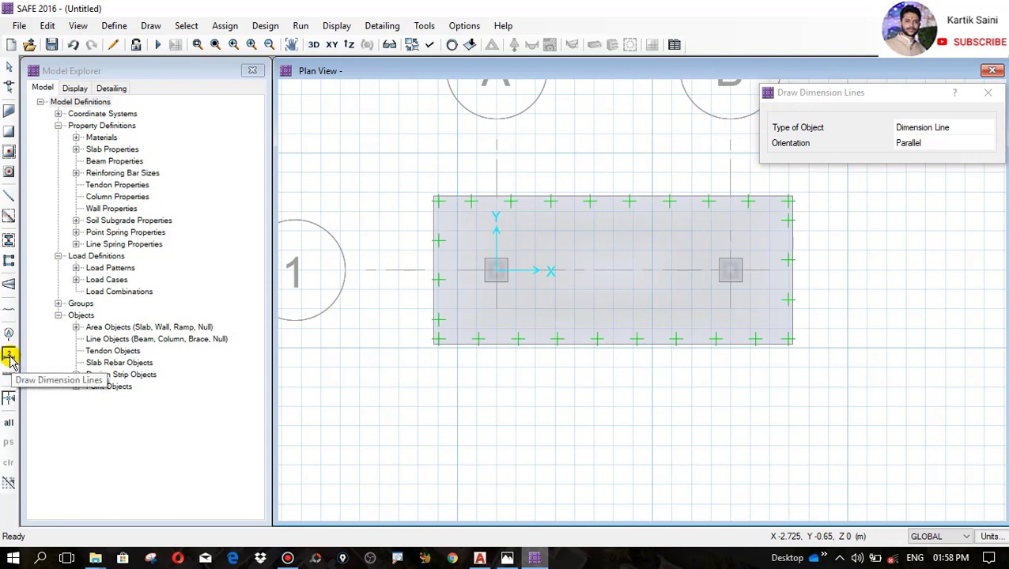
{"action": "left_click", "coordinate": [436, 199]}
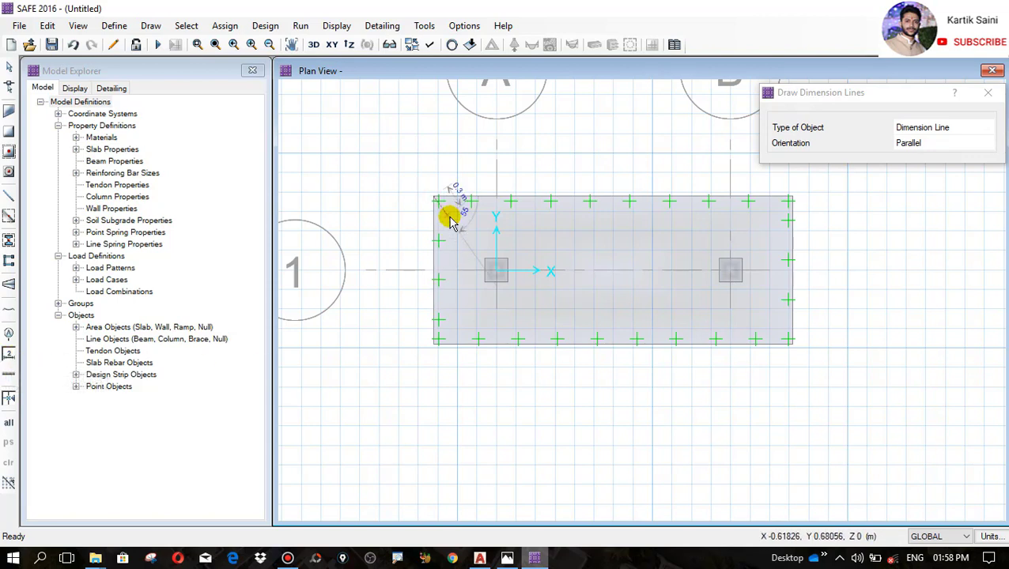
{"action": "left_click", "coordinate": [793, 201]}
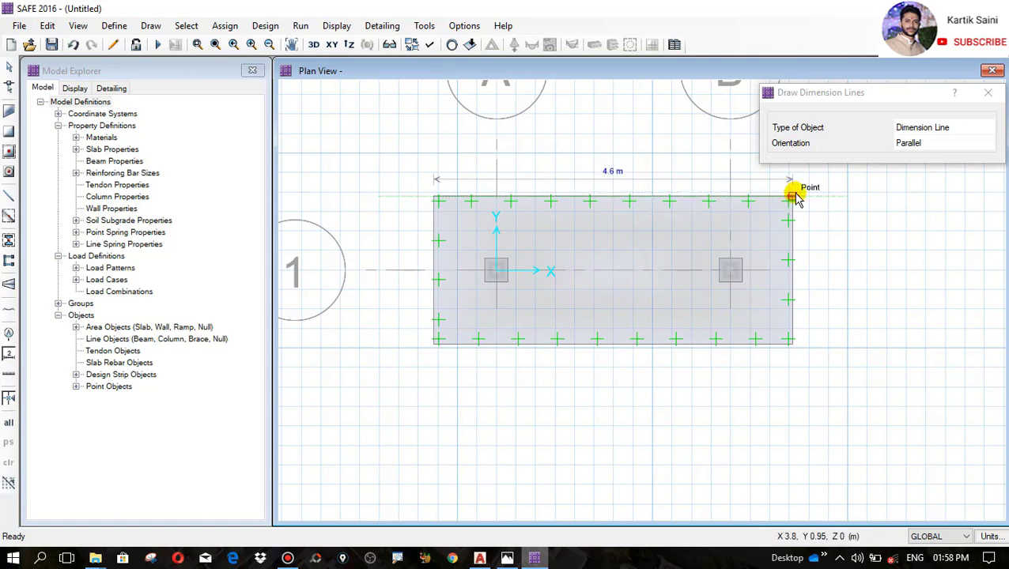
{"action": "left_click", "coordinate": [11, 356]}
{"action": "left_click", "coordinate": [434, 200]}
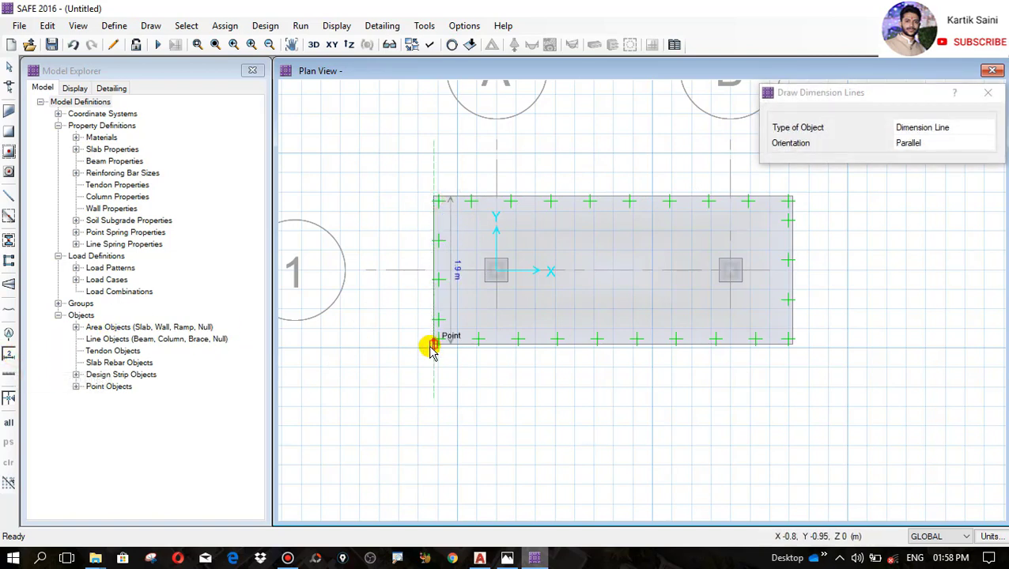
{"action": "scroll", "coordinate": [432, 350], "scroll_direction": "up", "scroll_amount": 2}
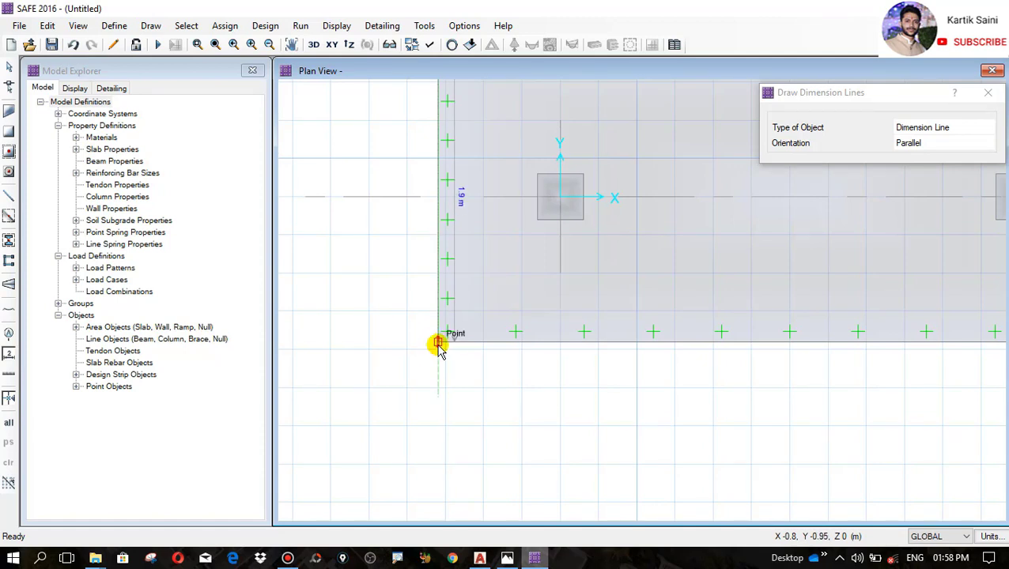
Check the footing's length and width against the AutoCAD footing plan, and return to SAFE to end the dimension line command
{"action": "left_click", "coordinate": [479, 558]}
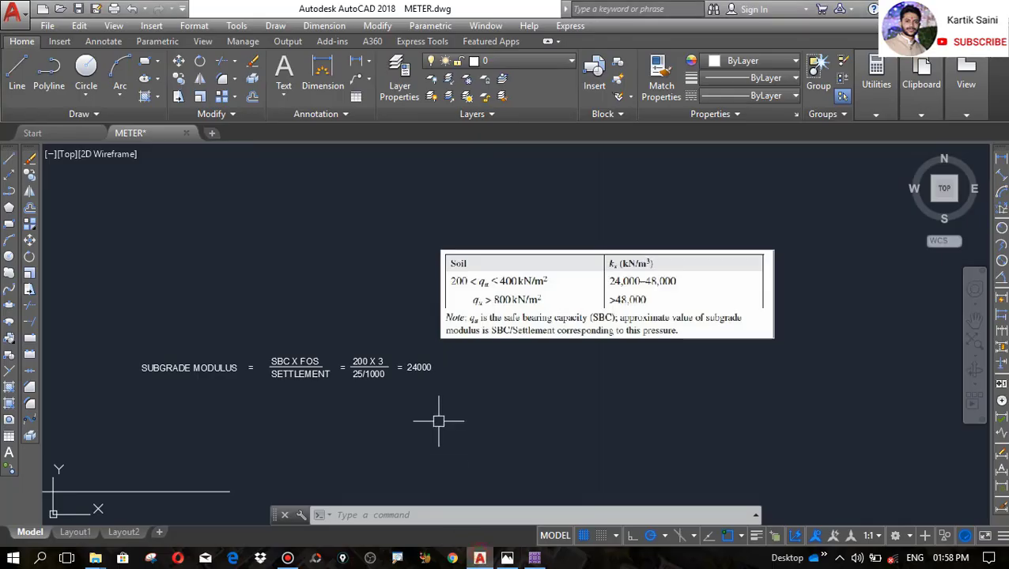
{"action": "scroll", "coordinate": [427, 392], "scroll_direction": "down", "scroll_amount": 2}
{"action": "scroll", "coordinate": [168, 468], "scroll_direction": "up", "scroll_amount": 8}
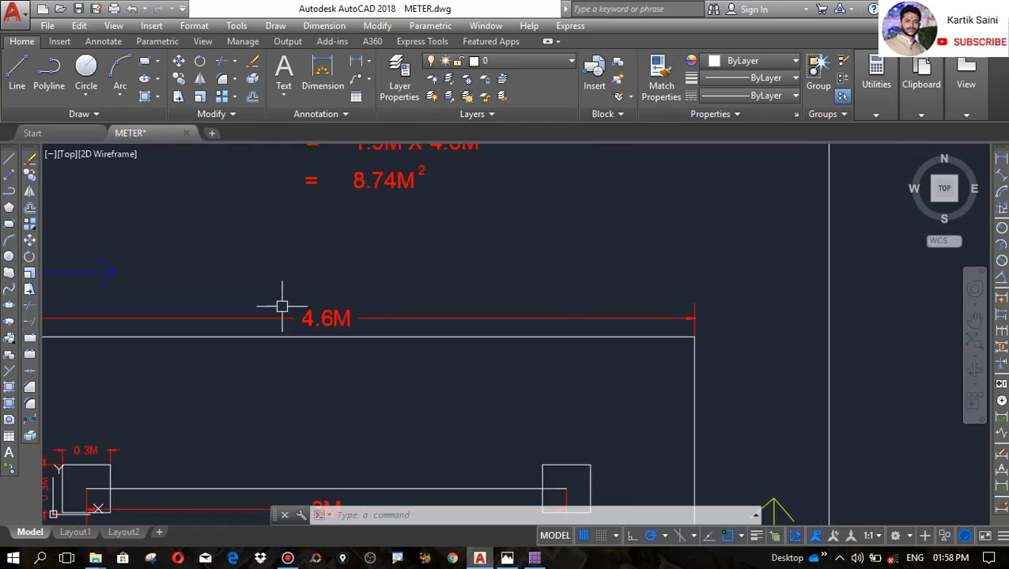
{"action": "scroll", "coordinate": [534, 321], "scroll_direction": "down", "scroll_amount": 3}
{"action": "scroll", "coordinate": [221, 462], "scroll_direction": "up", "scroll_amount": 1}
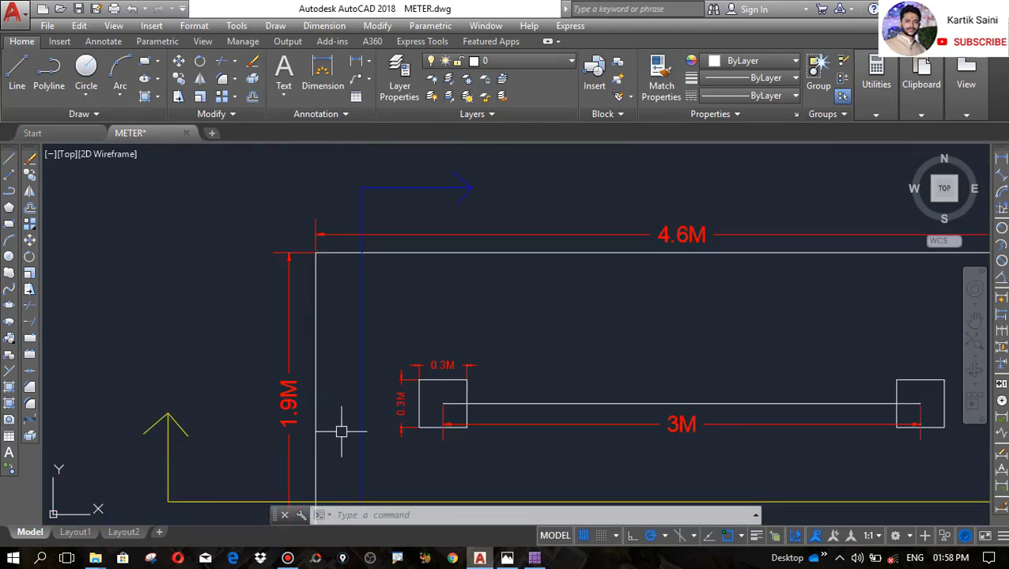
{"action": "scroll", "coordinate": [305, 347], "scroll_direction": "down", "scroll_amount": 1}
{"action": "scroll", "coordinate": [314, 326], "scroll_direction": "down", "scroll_amount": 2}
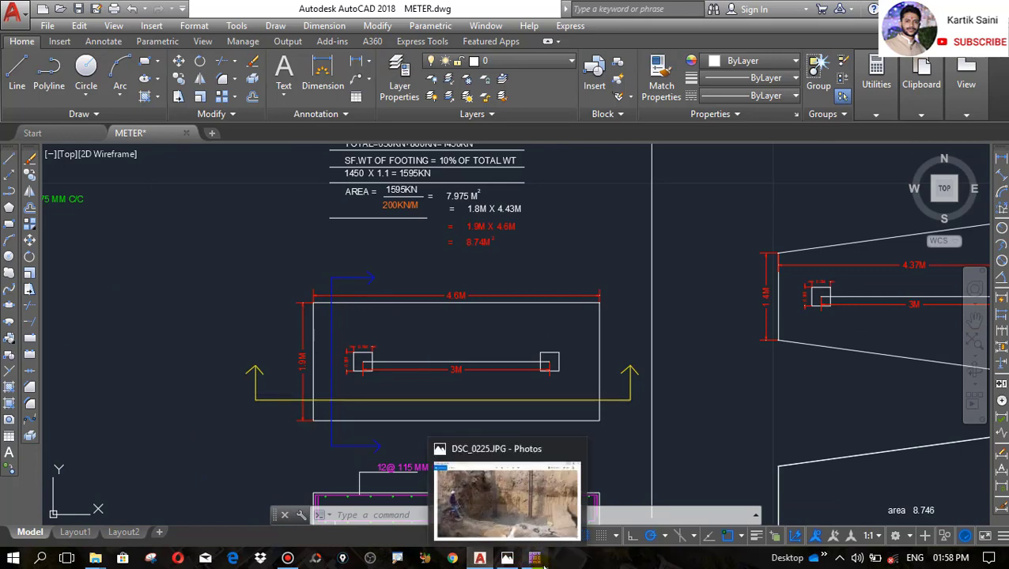
{"action": "left_click", "coordinate": [534, 559]}
{"action": "scroll", "coordinate": [474, 393], "scroll_direction": "down", "scroll_amount": 2}
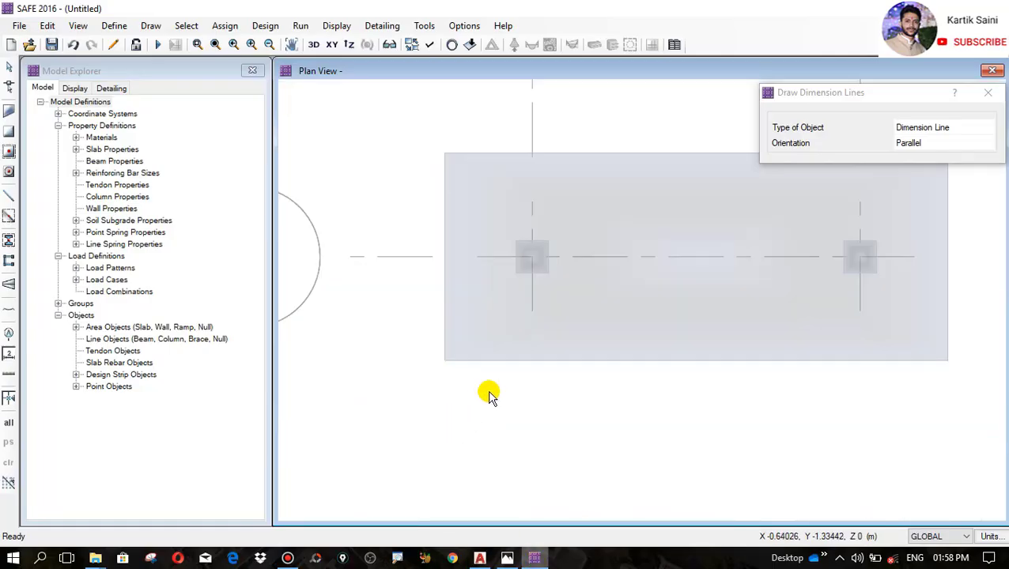
{"action": "key", "text": "Escape"}
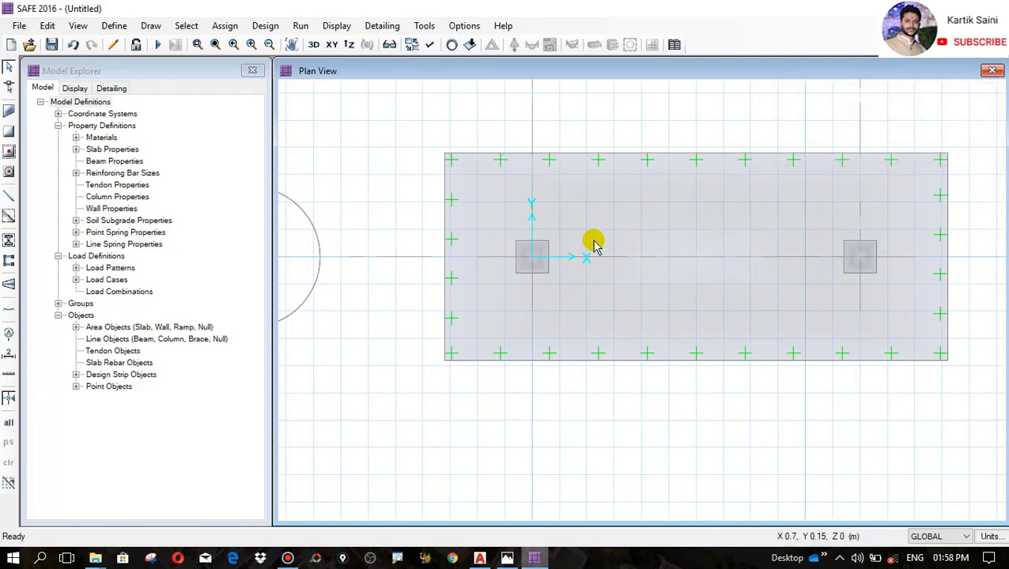
Add a new material named m25 and set its type to Concrete
{"action": "left_click", "coordinate": [114, 26]}
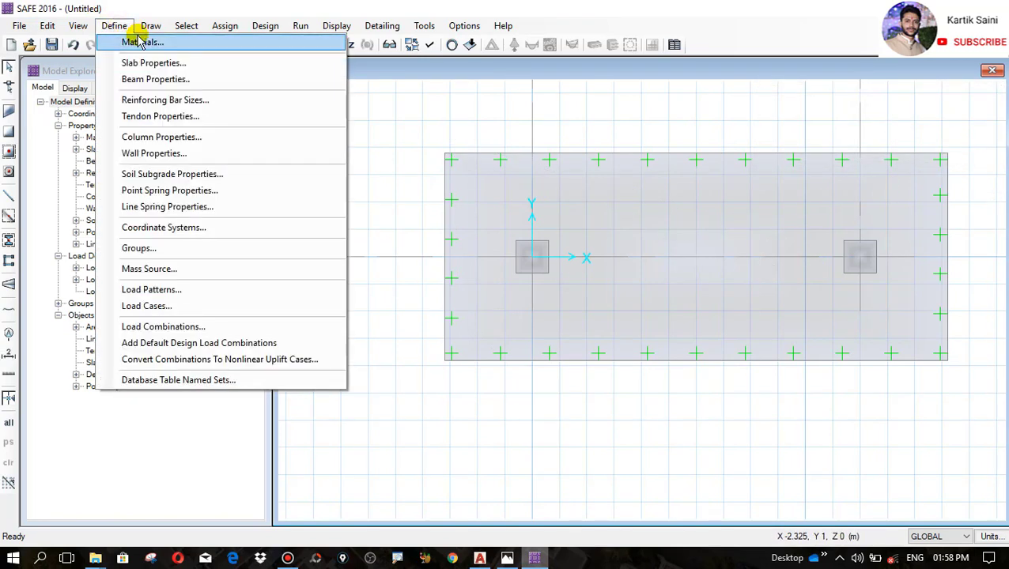
{"action": "left_click", "coordinate": [142, 43]}
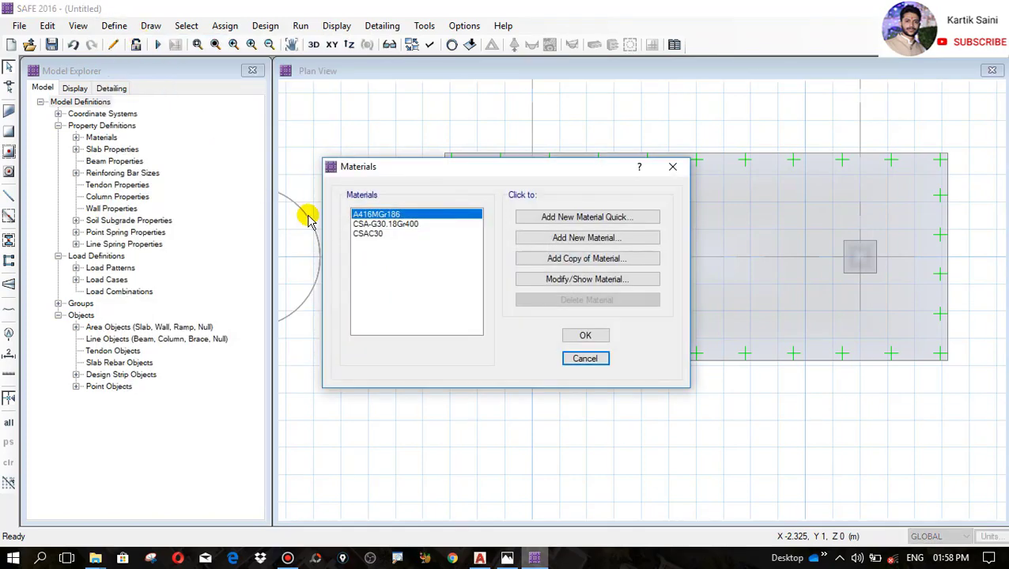
{"action": "left_click", "coordinate": [571, 238]}
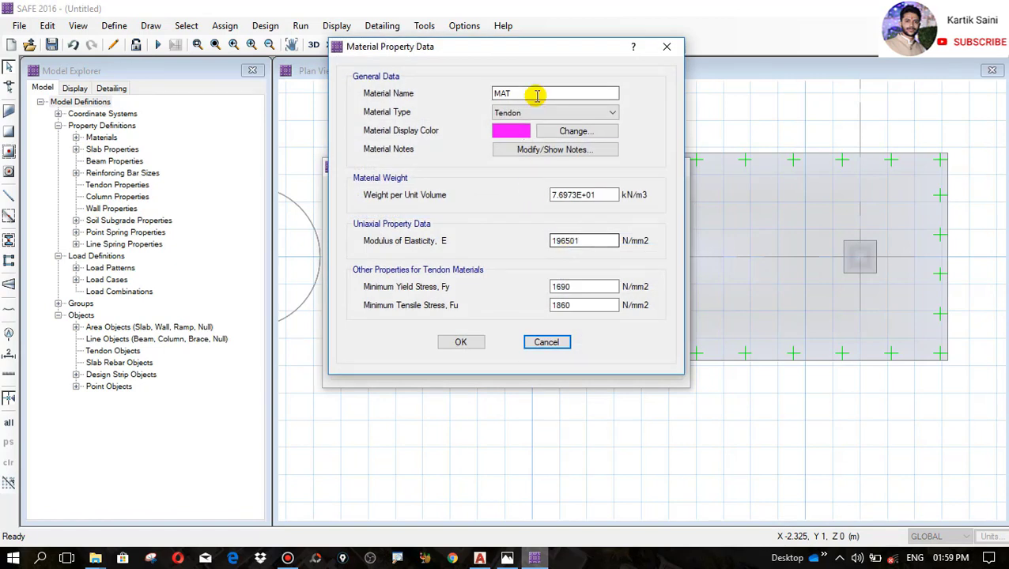
{"action": "double_click", "coordinate": [536, 94]}
{"action": "type", "text": "m25"}
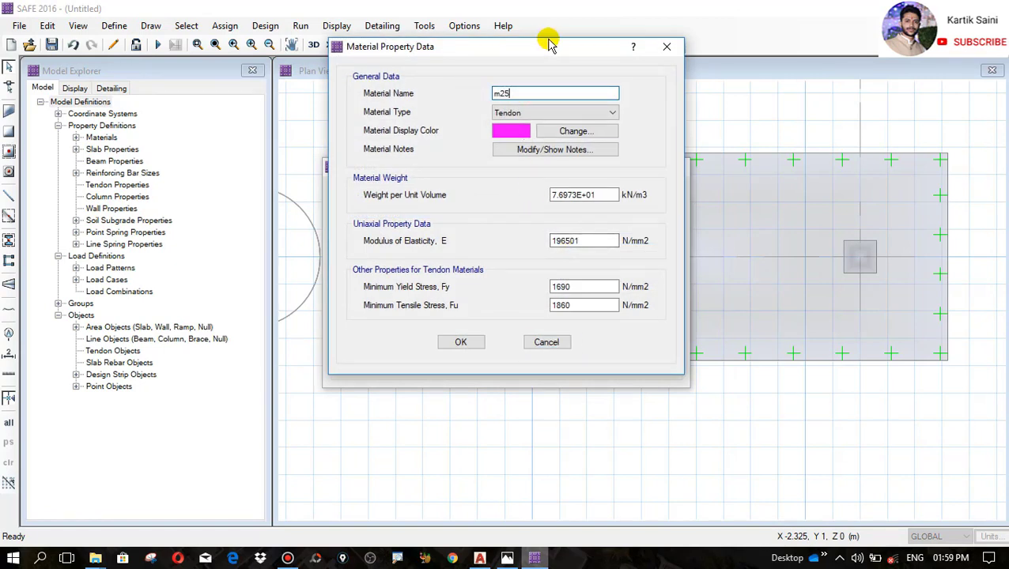
{"action": "left_click", "coordinate": [506, 113]}
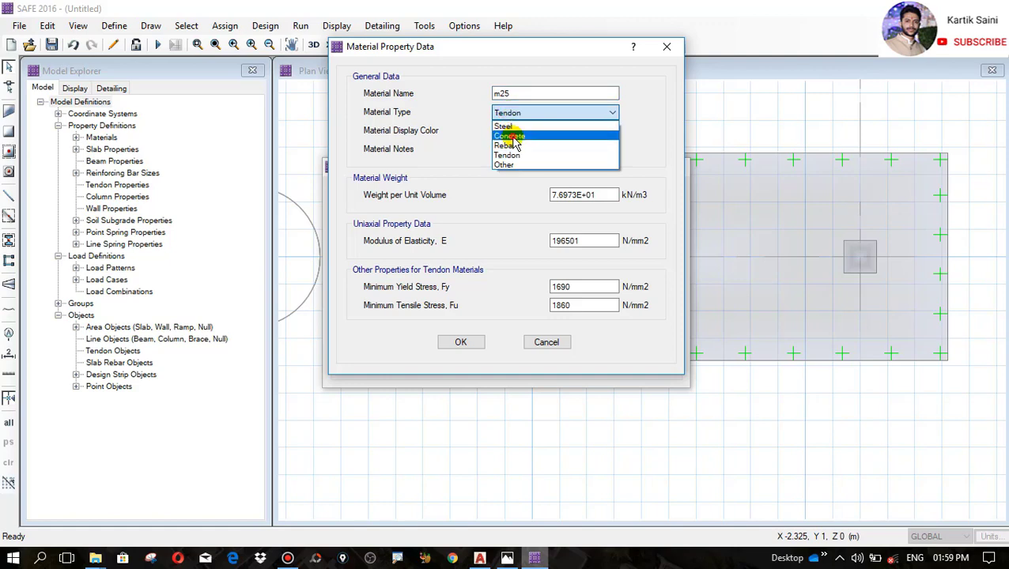
{"action": "left_click", "coordinate": [512, 137]}
Set m25's unit weight to 25 kN/m3, elastic modulus to 25000 N/mm2 and compressive strength to 25 N/mm2, and accept the material
{"action": "left_click_drag", "start_coordinate": [600, 193], "coordinate": [541, 195]}
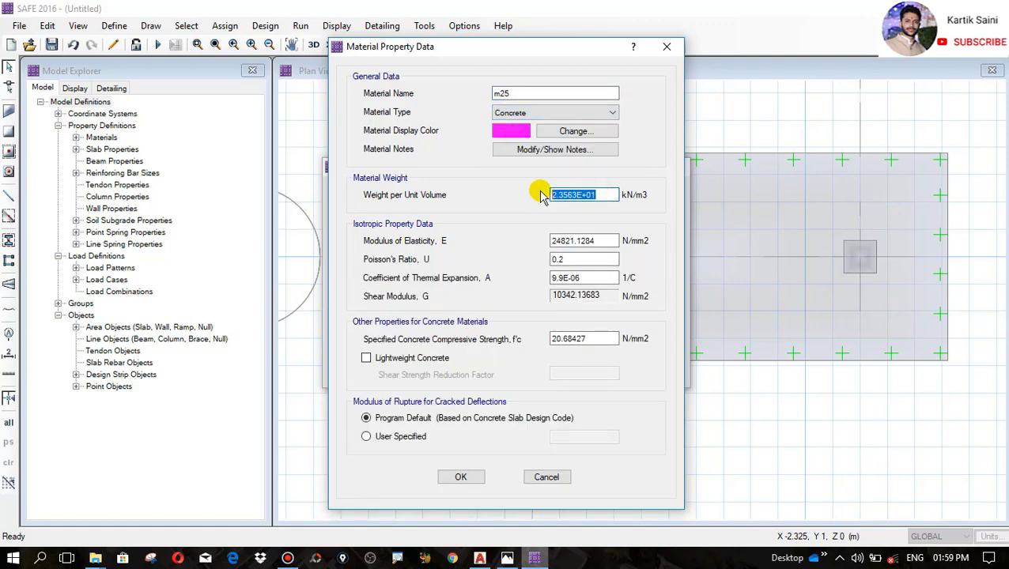
{"action": "type", "text": "25"}
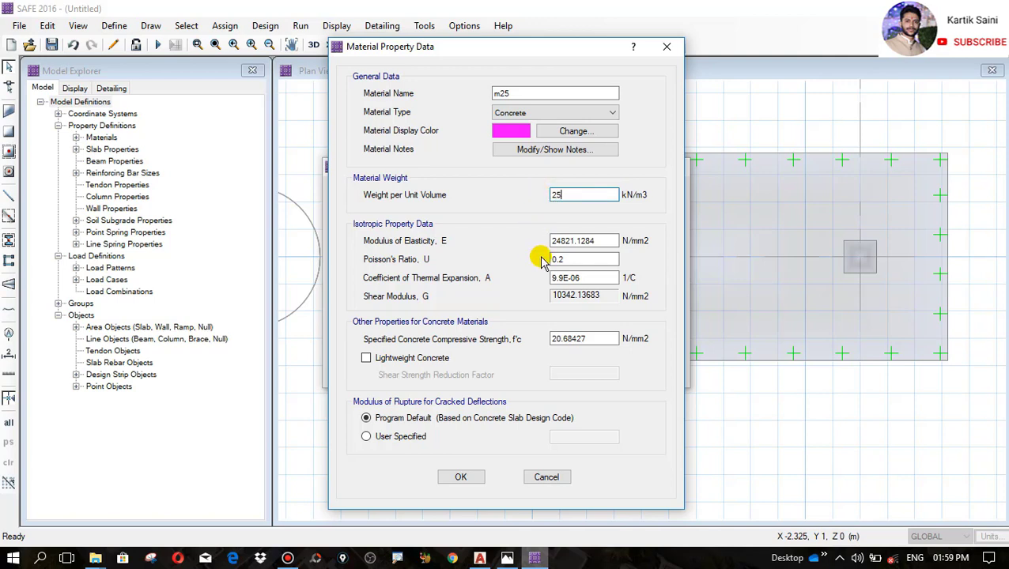
{"action": "left_click_drag", "start_coordinate": [609, 241], "coordinate": [539, 244]}
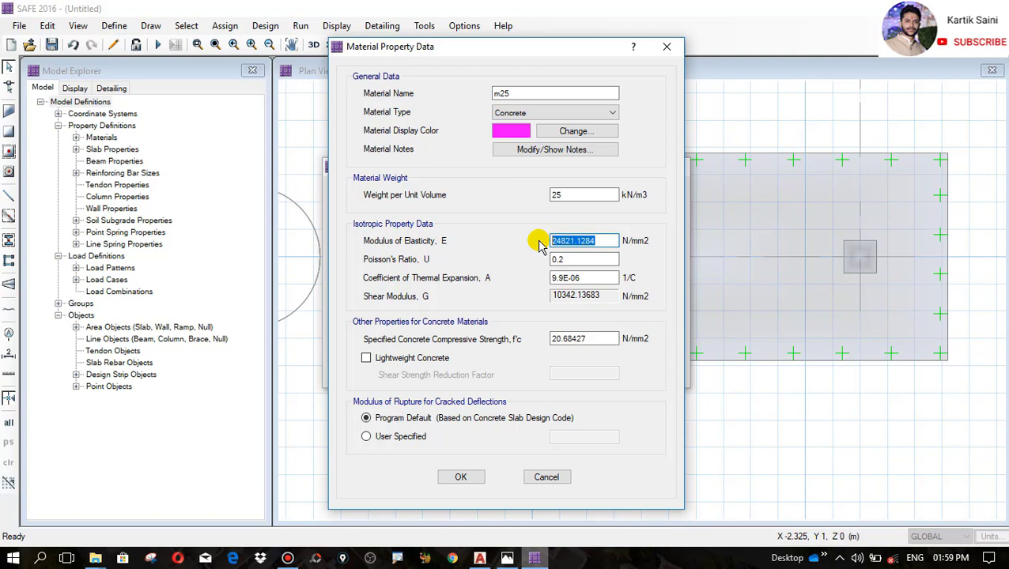
{"action": "type", "text": "5000"}
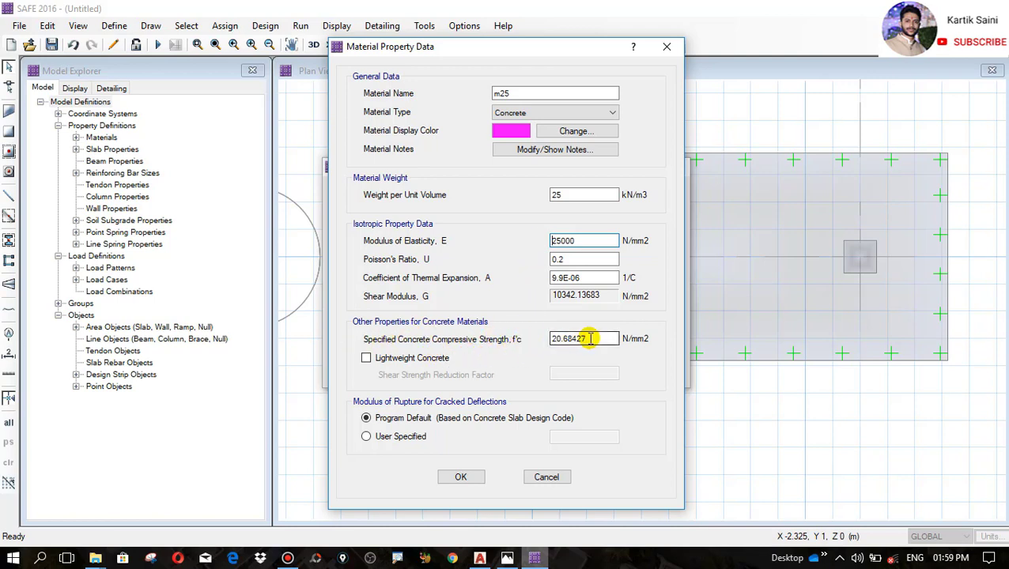
{"action": "left_click", "coordinate": [592, 339]}
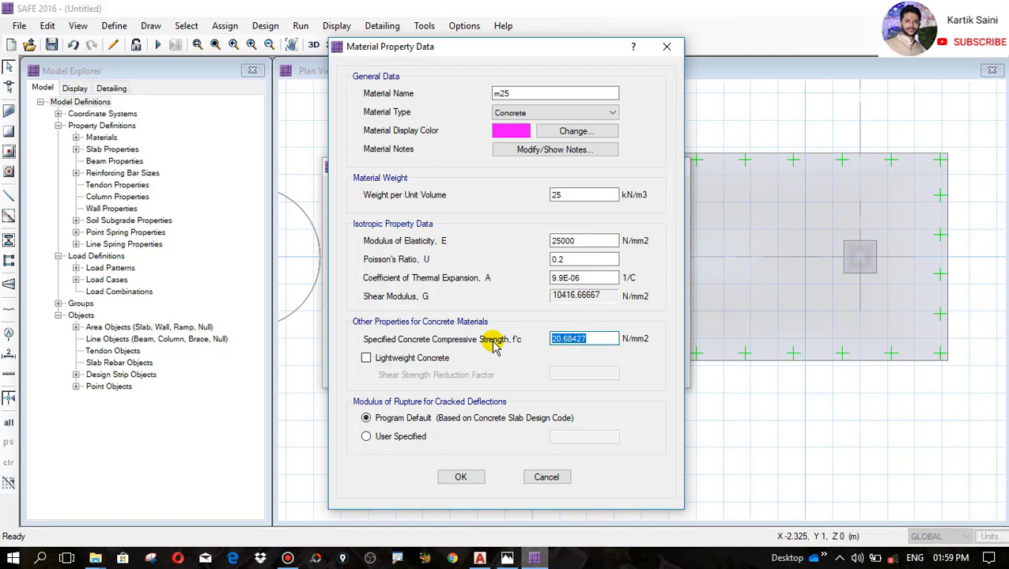
{"action": "type", "text": "25"}
{"action": "left_click", "coordinate": [461, 477]}
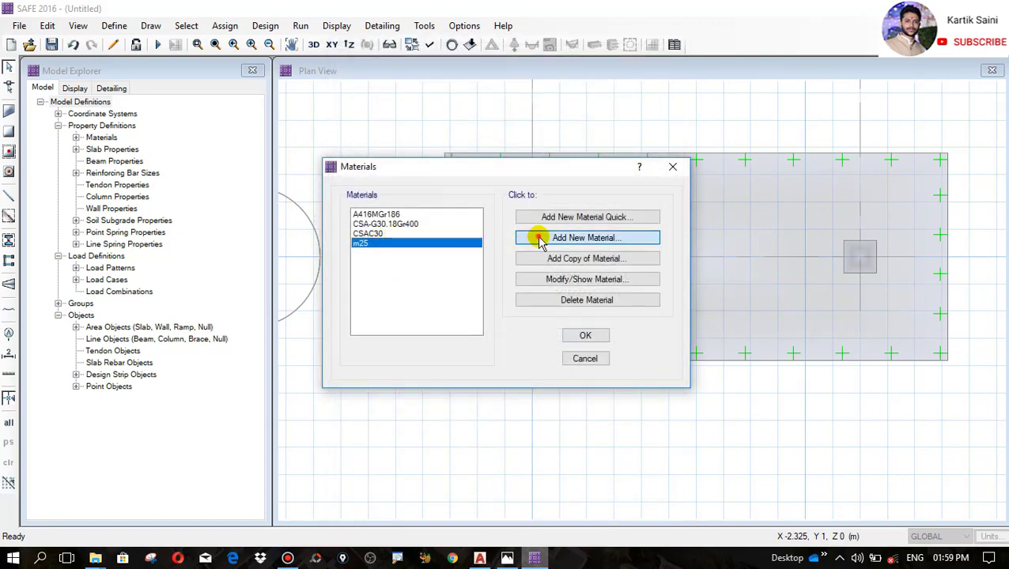
Add another new material named fe500 and set its type to Rebar
{"action": "left_click", "coordinate": [589, 237]}
{"action": "left_click_drag", "start_coordinate": [563, 93], "coordinate": [491, 92]}
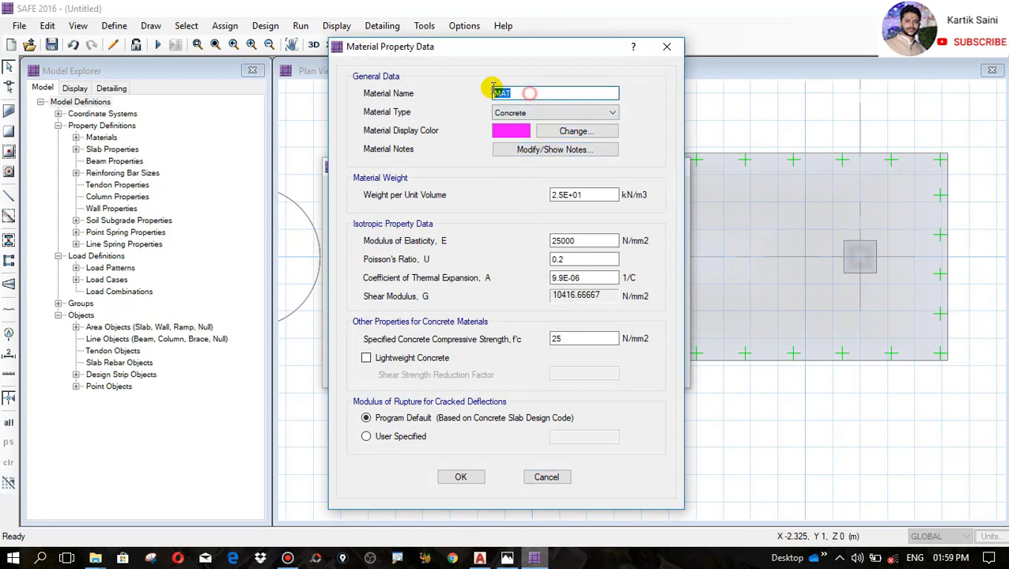
{"action": "type", "text": "fe500"}
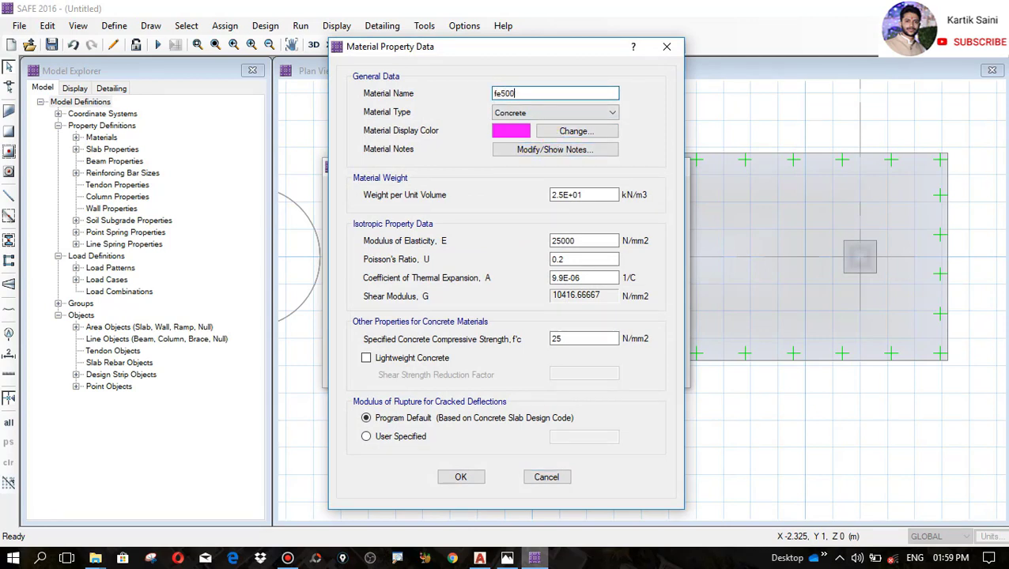
{"action": "left_click", "coordinate": [531, 113]}
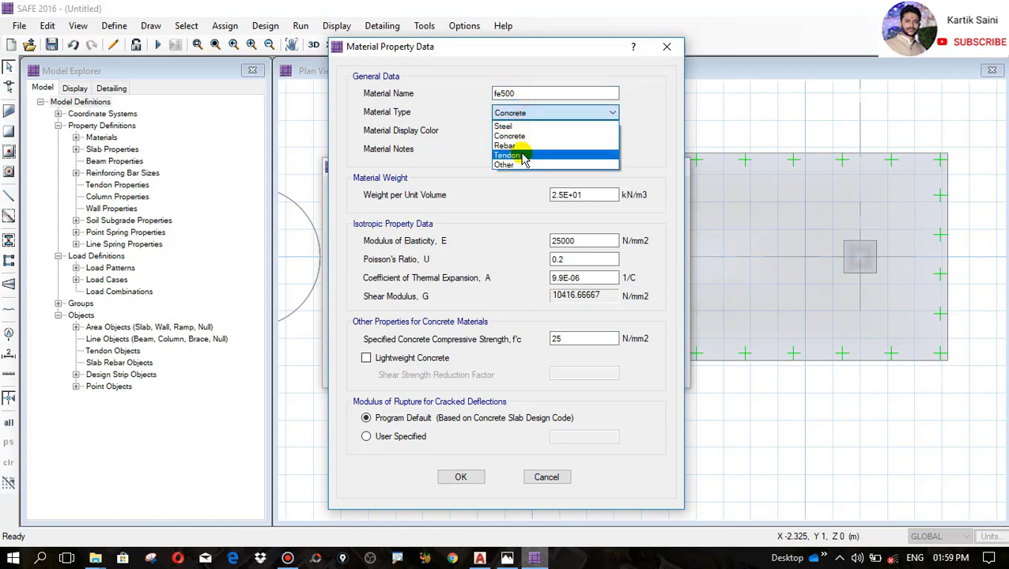
{"action": "left_click", "coordinate": [510, 145]}
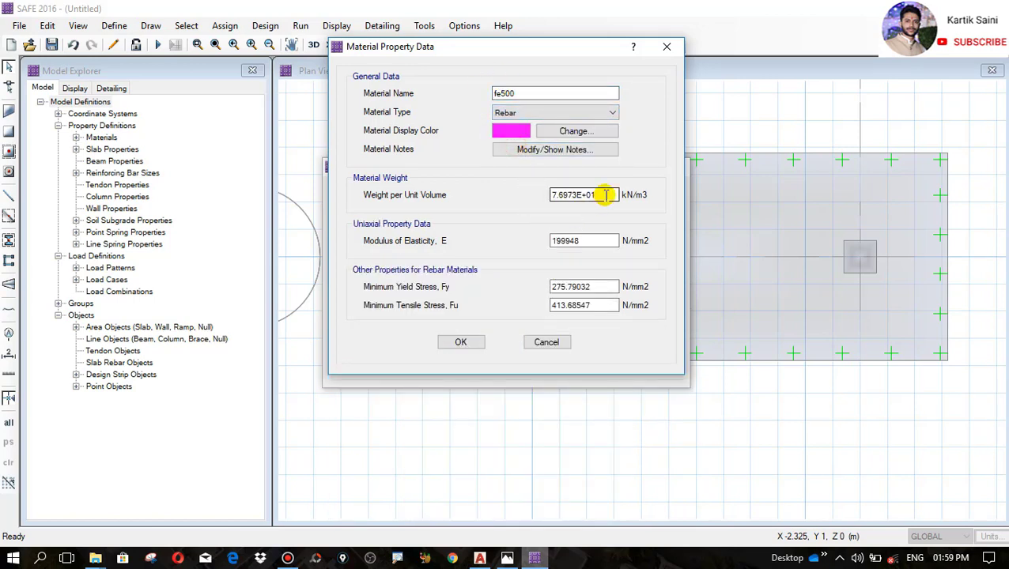
Set fe500's unit weight to 78.5 kN/m3, elastic modulus to 200000 N/mm2 and minimum yield stress to 500 N/mm2
{"action": "left_click_drag", "start_coordinate": [606, 194], "coordinate": [547, 195]}
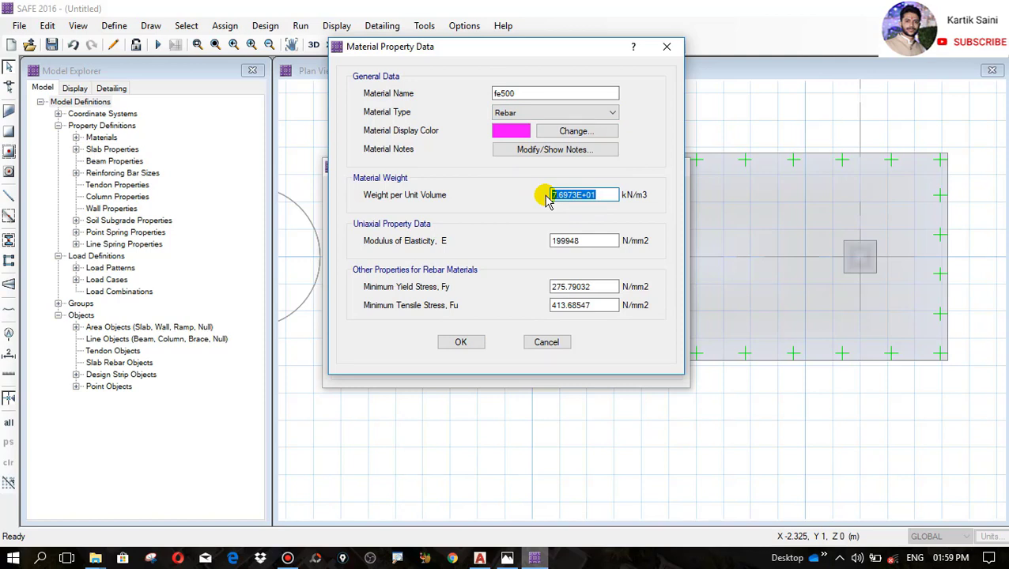
{"action": "type", "text": "78.5"}
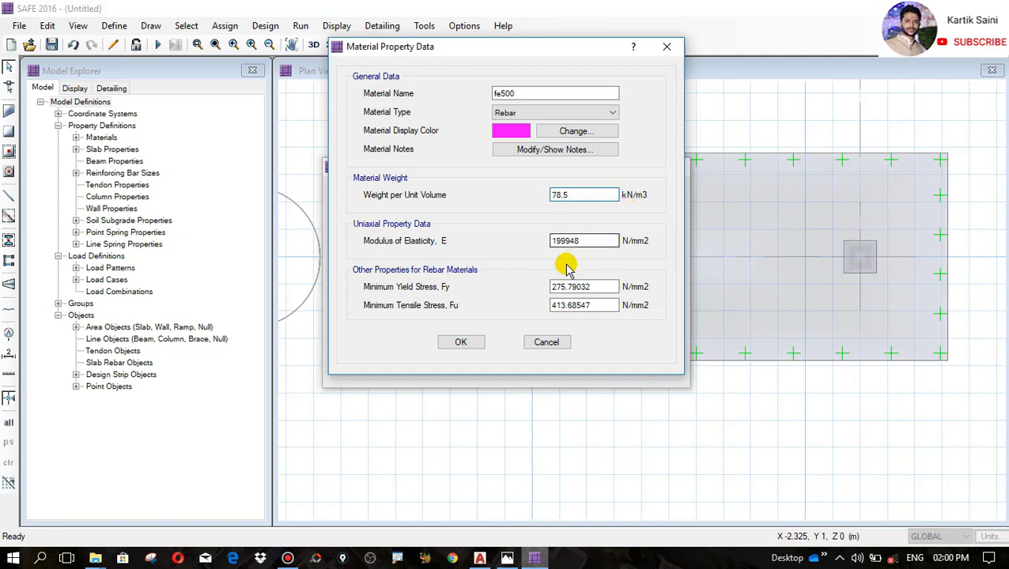
{"action": "left_click_drag", "start_coordinate": [552, 242], "coordinate": [597, 240]}
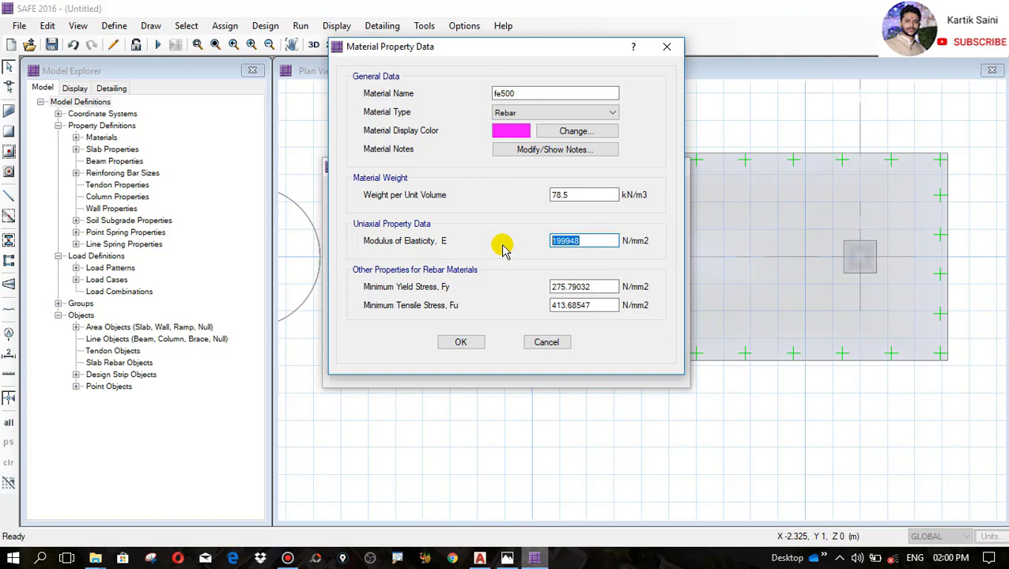
{"action": "type", "text": "200000"}
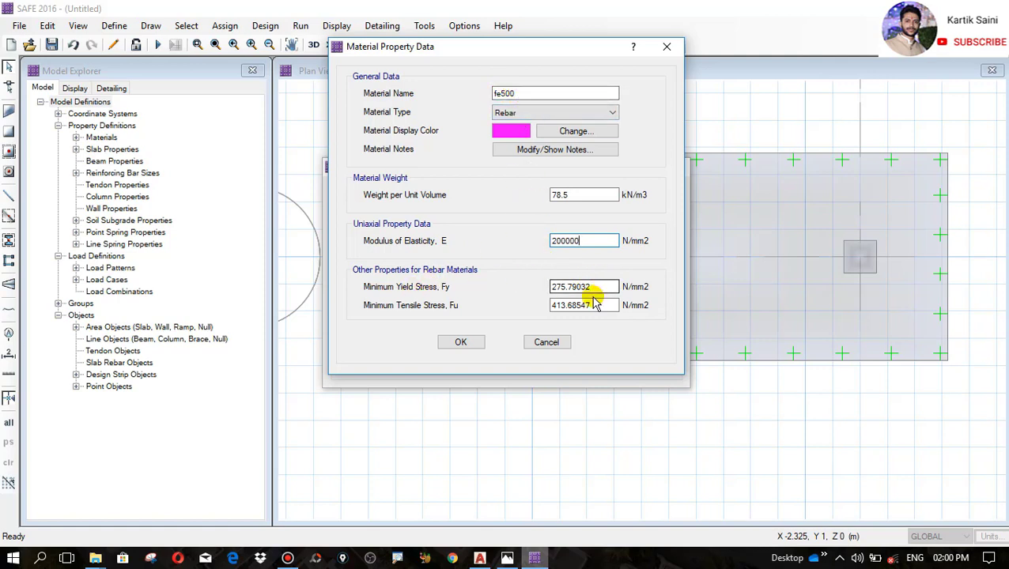
{"action": "left_click_drag", "start_coordinate": [597, 286], "coordinate": [507, 287]}
{"action": "type", "text": "500"}
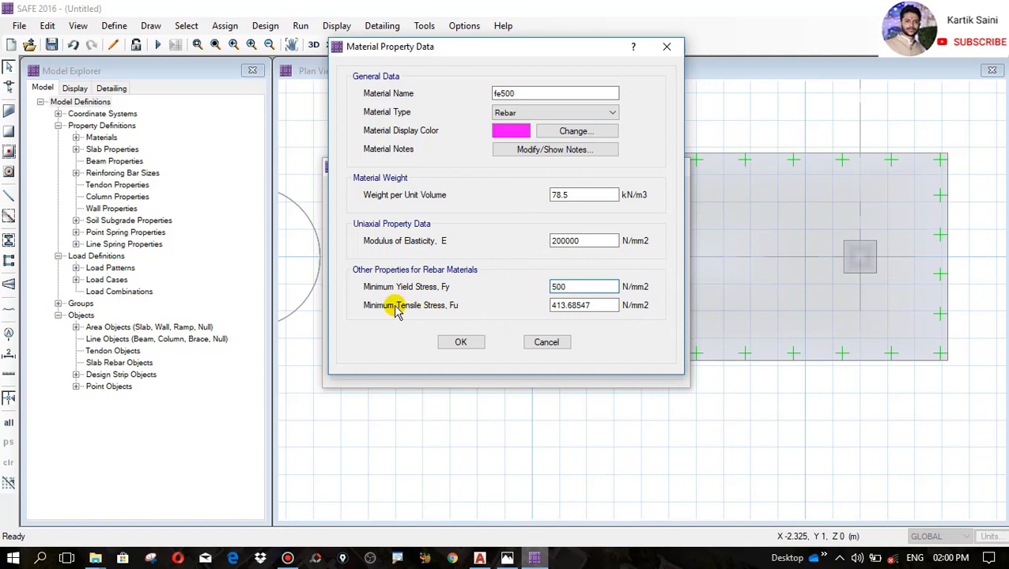
Set the minimum tensile stress of fe500 to 600 N/mm2
{"action": "left_click_drag", "start_coordinate": [593, 310], "coordinate": [498, 310]}
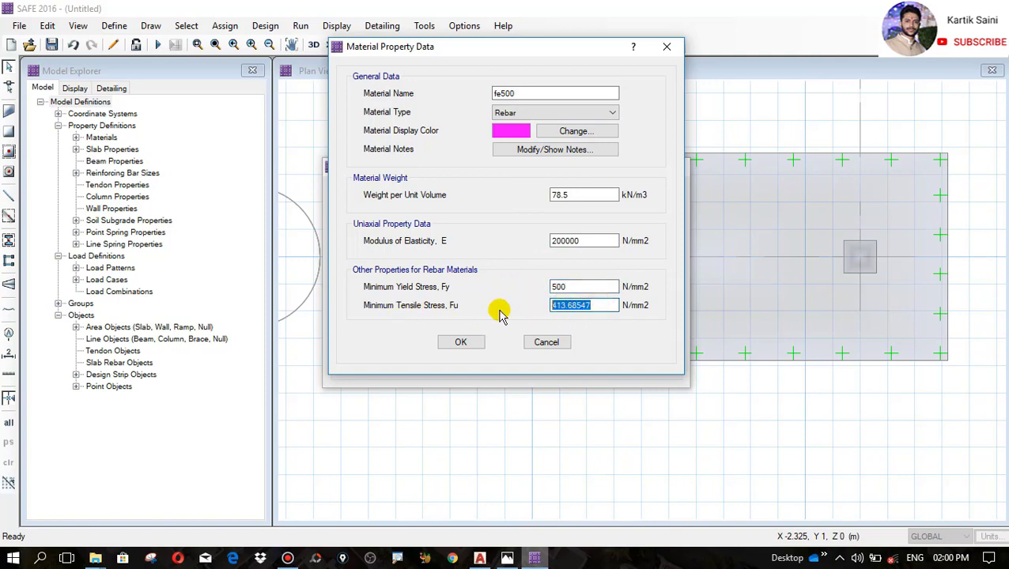
{"action": "type", "text": "6"}
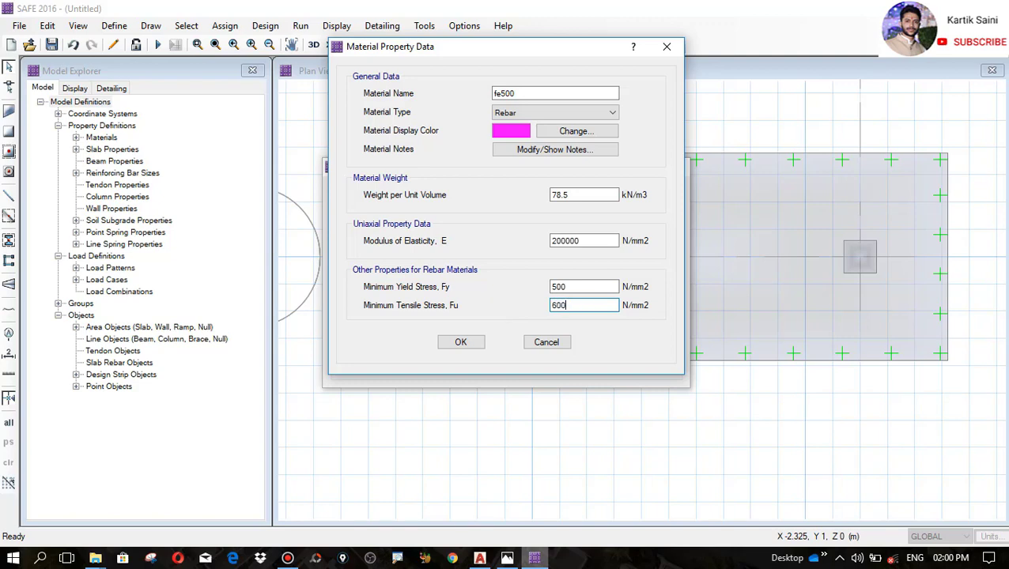
{"action": "type", "text": "00"}
Set fe500's minimum tensile stress to 500 N/mm2, then accept the rebar material and the materials list
{"action": "left_click_drag", "start_coordinate": [574, 308], "coordinate": [522, 308]}
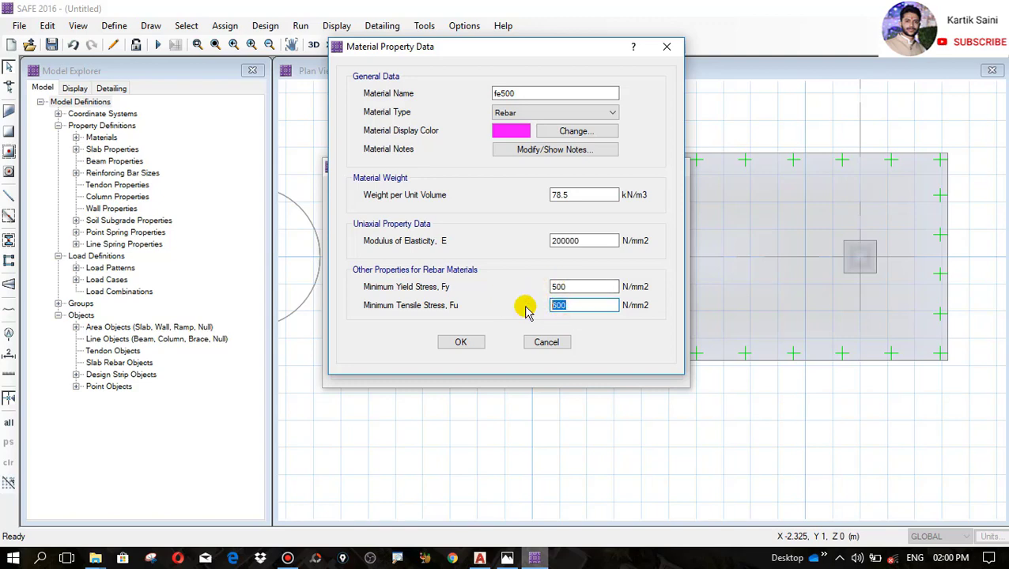
{"action": "type", "text": "5"}
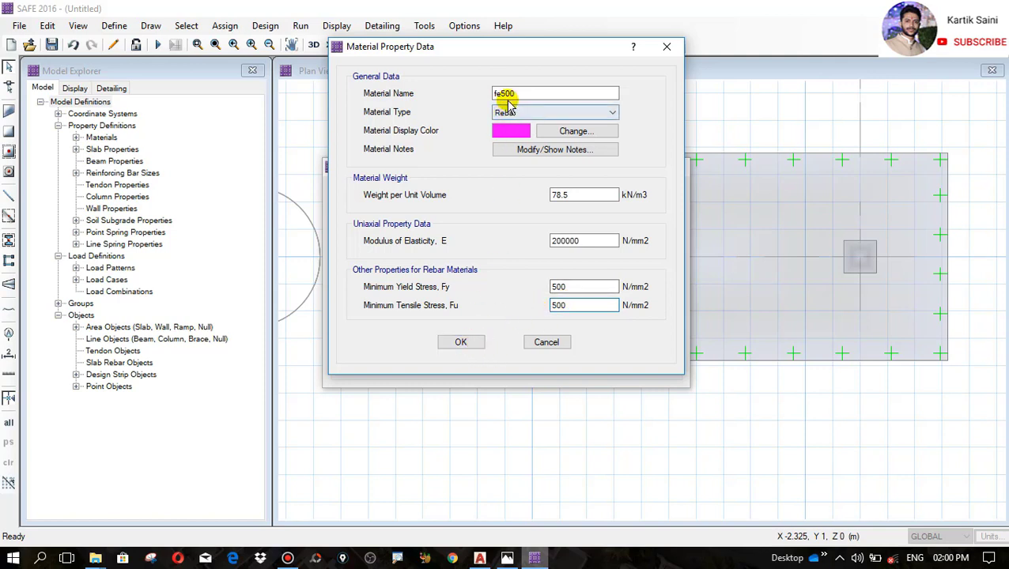
{"action": "left_click", "coordinate": [461, 344]}
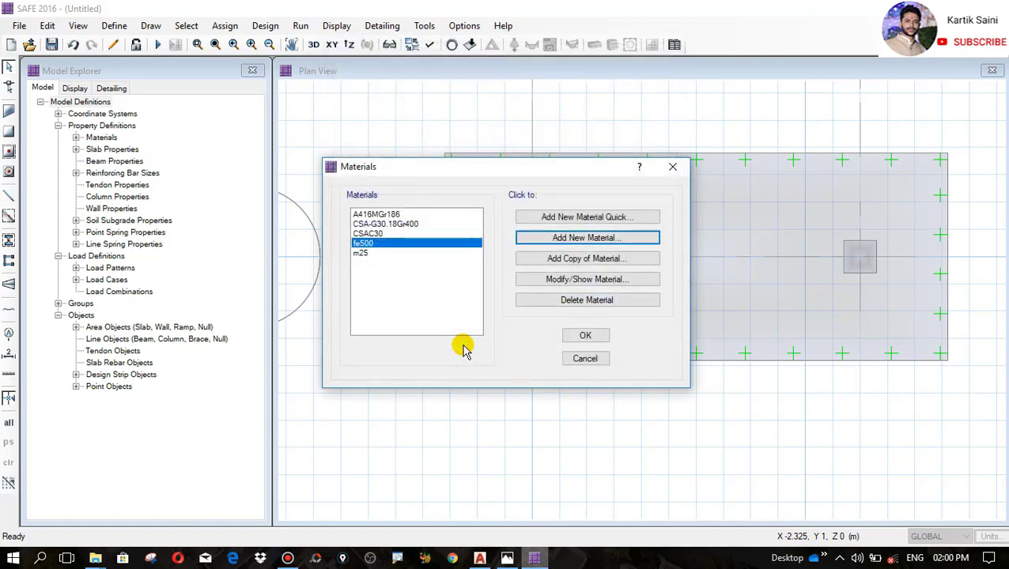
{"action": "left_click", "coordinate": [583, 335]}
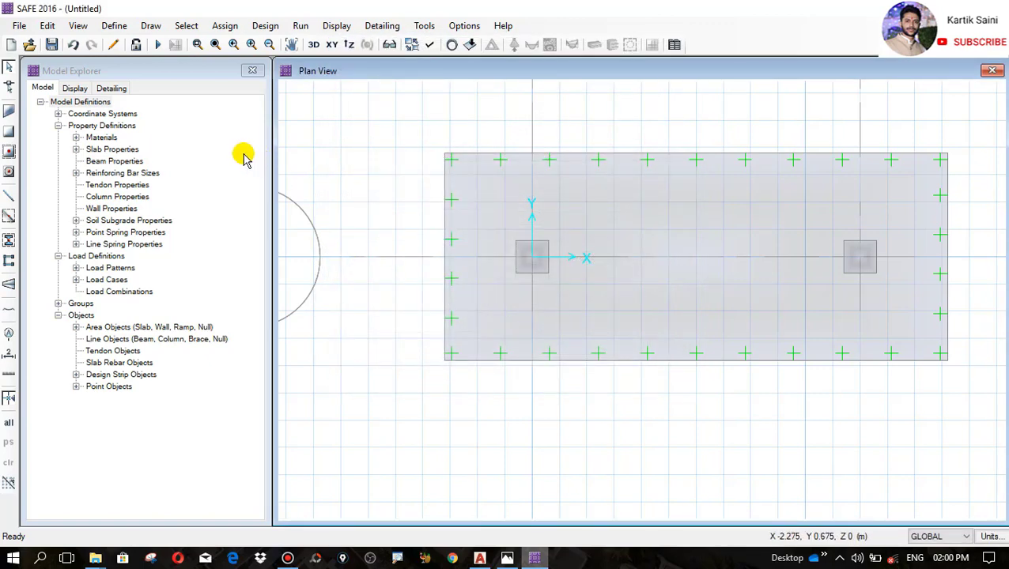
{"action": "scroll", "coordinate": [414, 243], "scroll_direction": "down", "scroll_amount": 2}
{"action": "scroll", "coordinate": [590, 207], "scroll_direction": "up", "scroll_amount": 1}
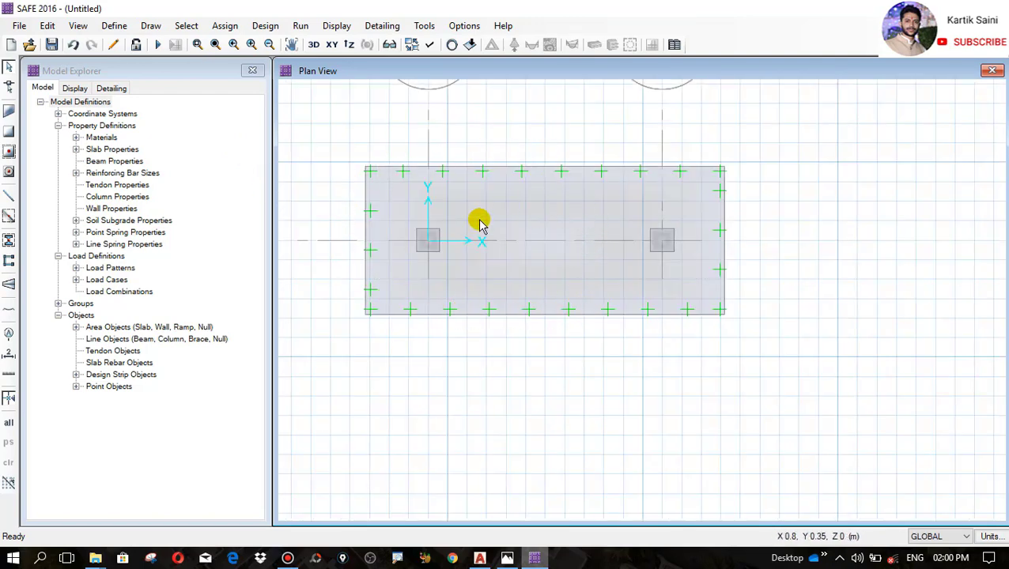
{"action": "scroll", "coordinate": [429, 247], "scroll_direction": "up", "scroll_amount": 2}
{"action": "scroll", "coordinate": [433, 261], "scroll_direction": "down", "scroll_amount": 1}
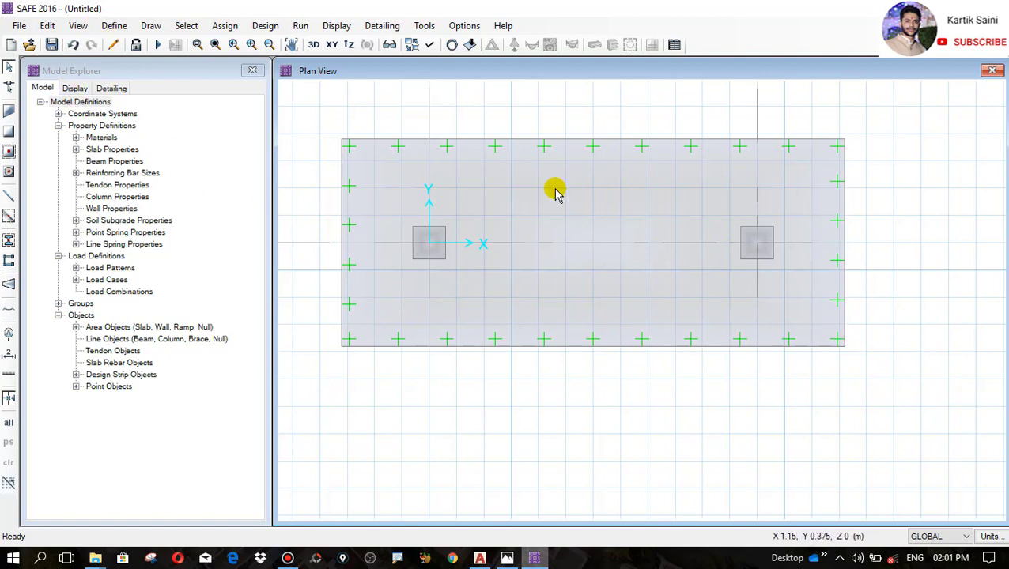
Add a new load combination and name it LL+DL
{"action": "left_click", "coordinate": [114, 29]}
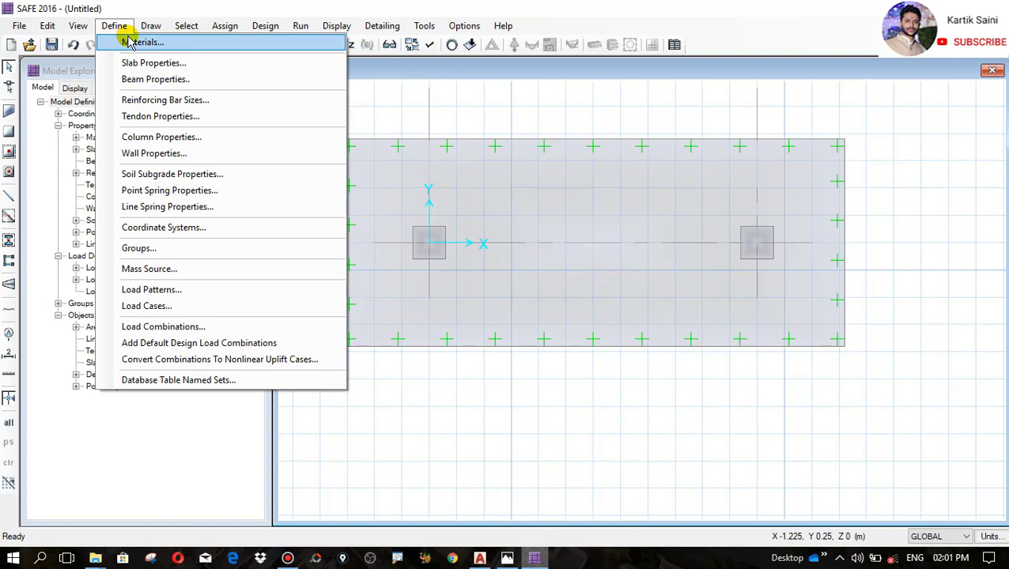
{"action": "left_click", "coordinate": [157, 327]}
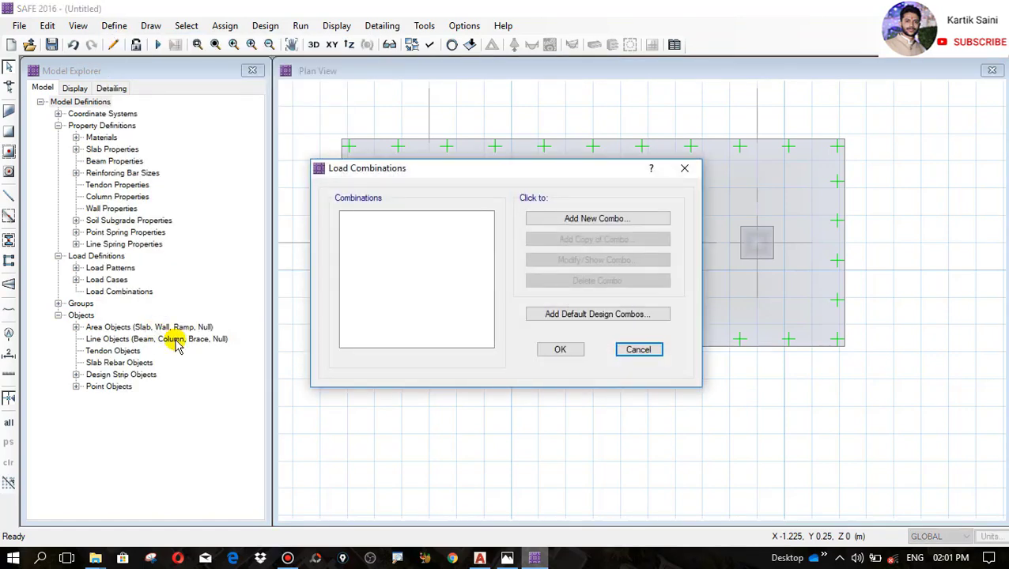
{"action": "left_click", "coordinate": [599, 220]}
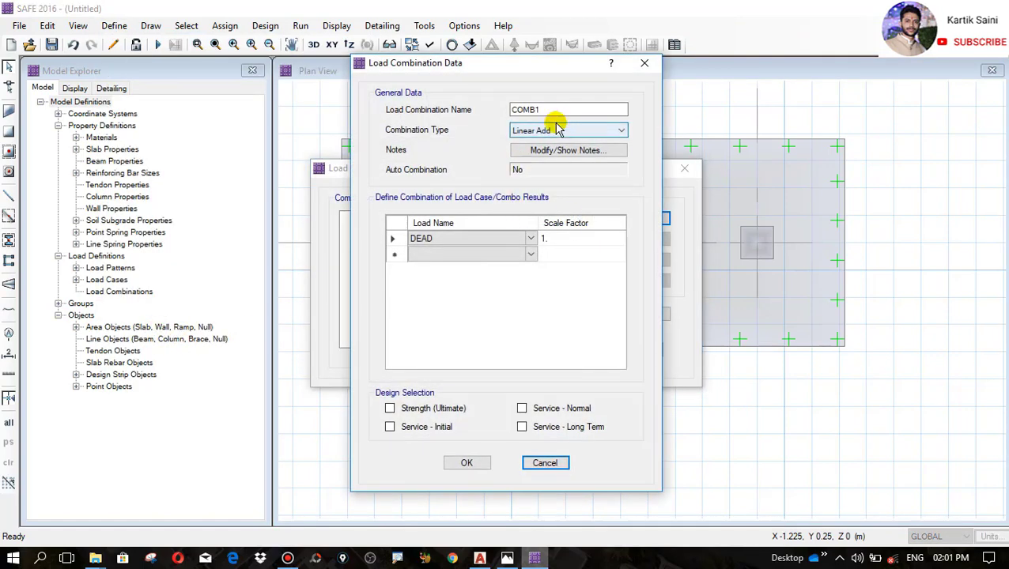
{"action": "left_click_drag", "start_coordinate": [553, 110], "coordinate": [509, 109]}
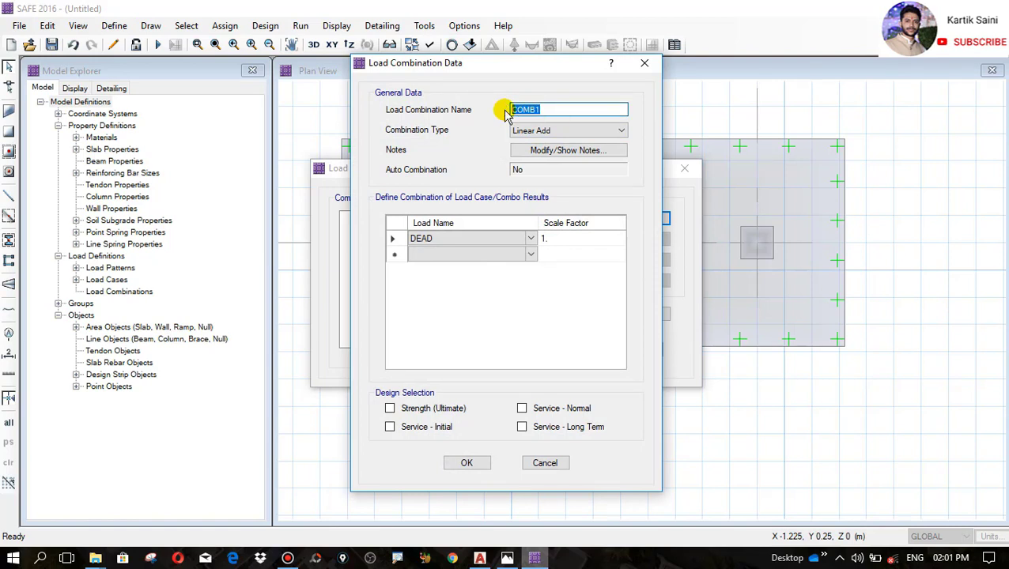
{"action": "type", "text": "1"}
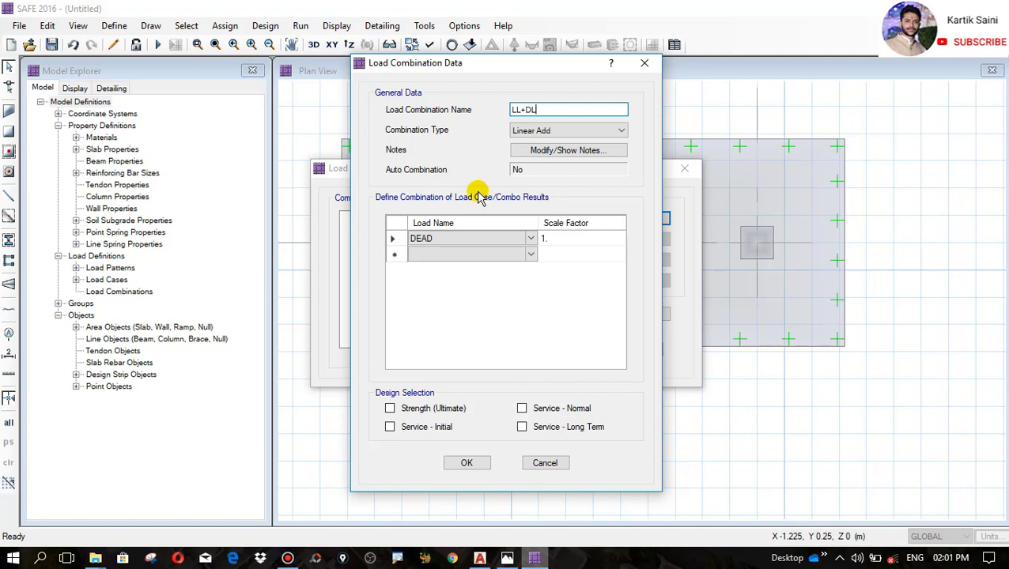
Add the LIVE load with scale factor 1 to the LL+DL combination, mark it for Service - Normal design and accept it
{"action": "left_click", "coordinate": [516, 255]}
{"action": "left_click", "coordinate": [531, 255]}
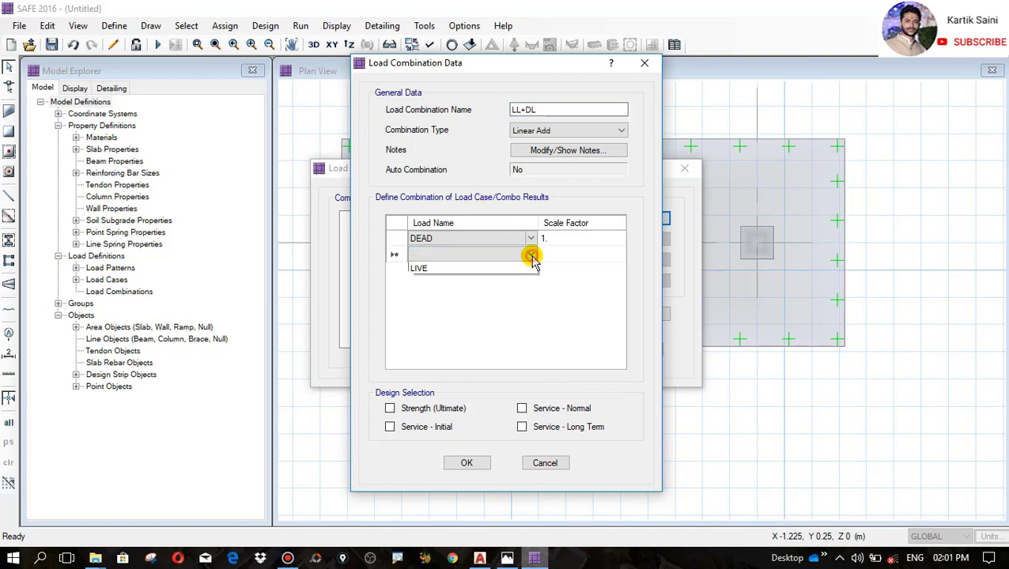
{"action": "left_click", "coordinate": [467, 278]}
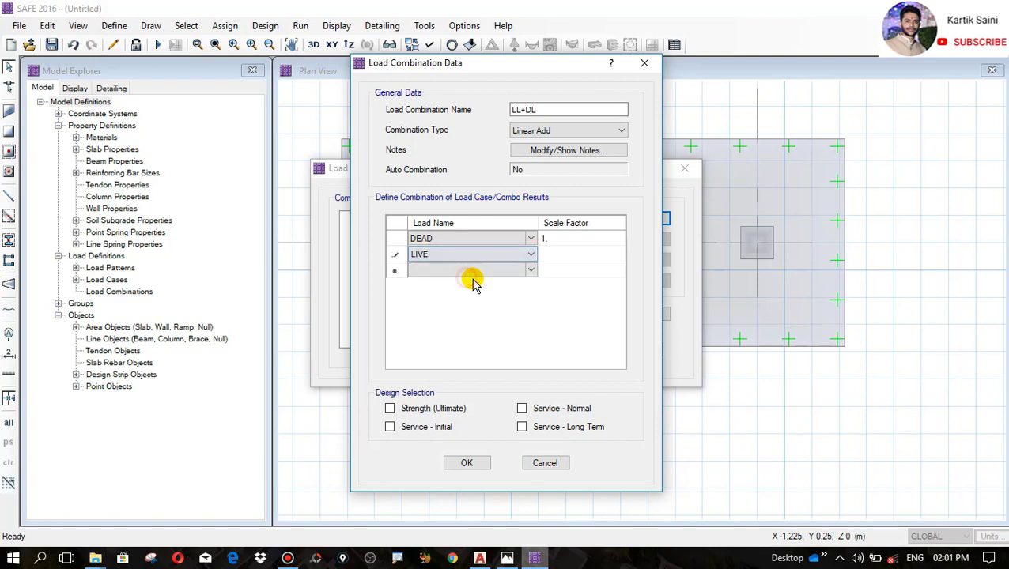
{"action": "left_click", "coordinate": [581, 255]}
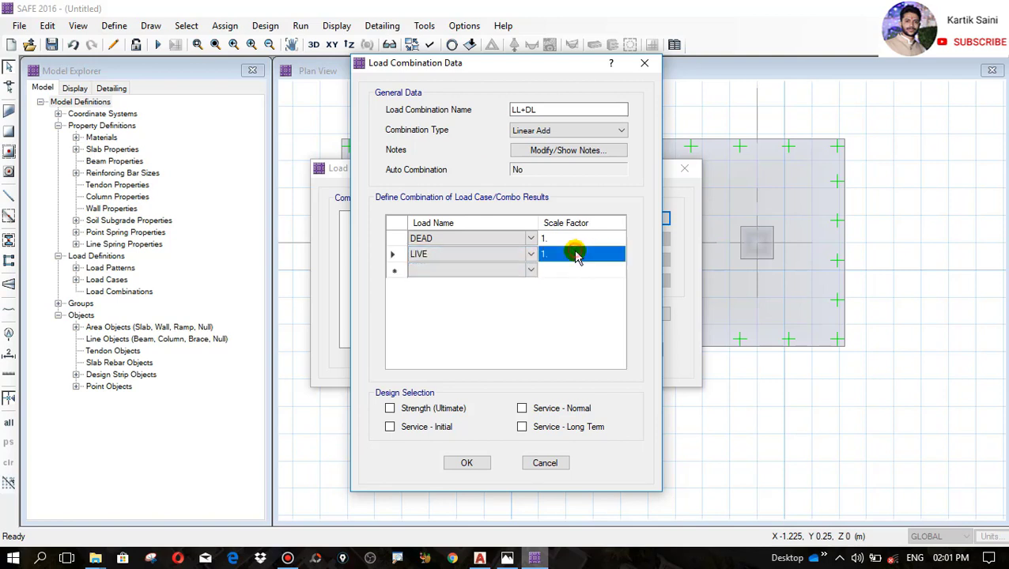
{"action": "left_click", "coordinate": [522, 409]}
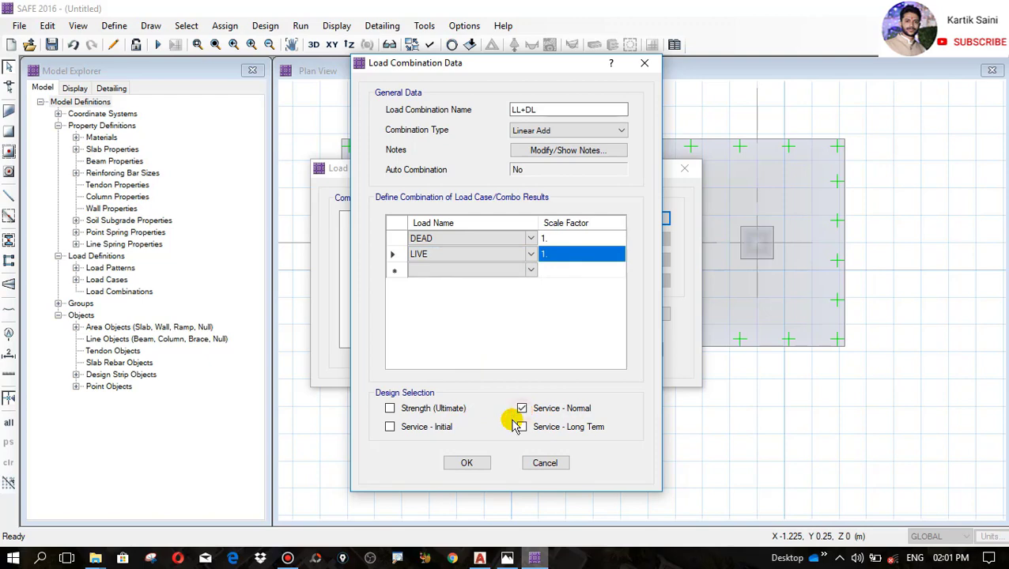
{"action": "left_click", "coordinate": [467, 462]}
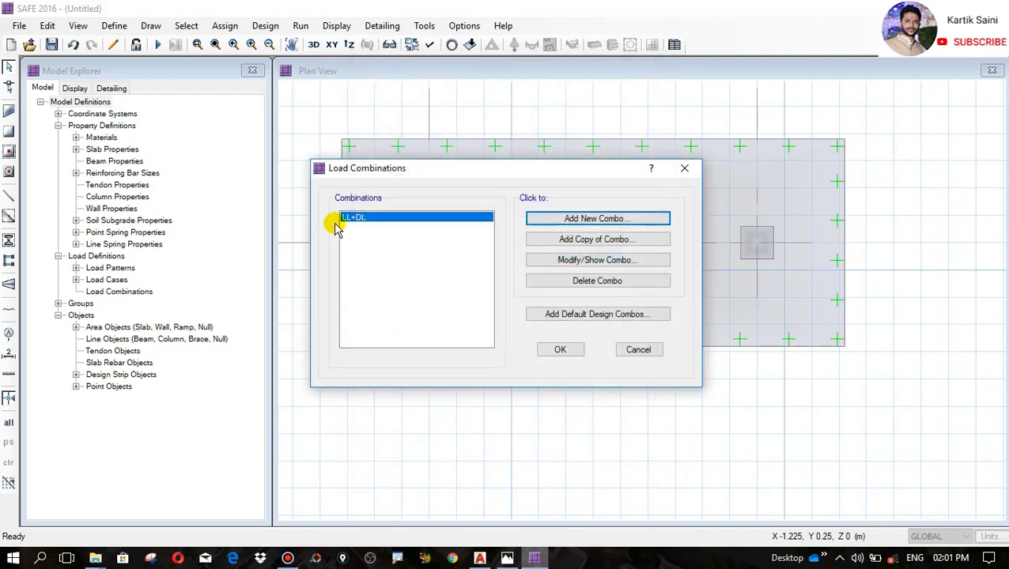
Create a copy of the LL+DL load combination and name it 1.5 LL +1.5 DL
{"action": "left_click", "coordinate": [587, 240]}
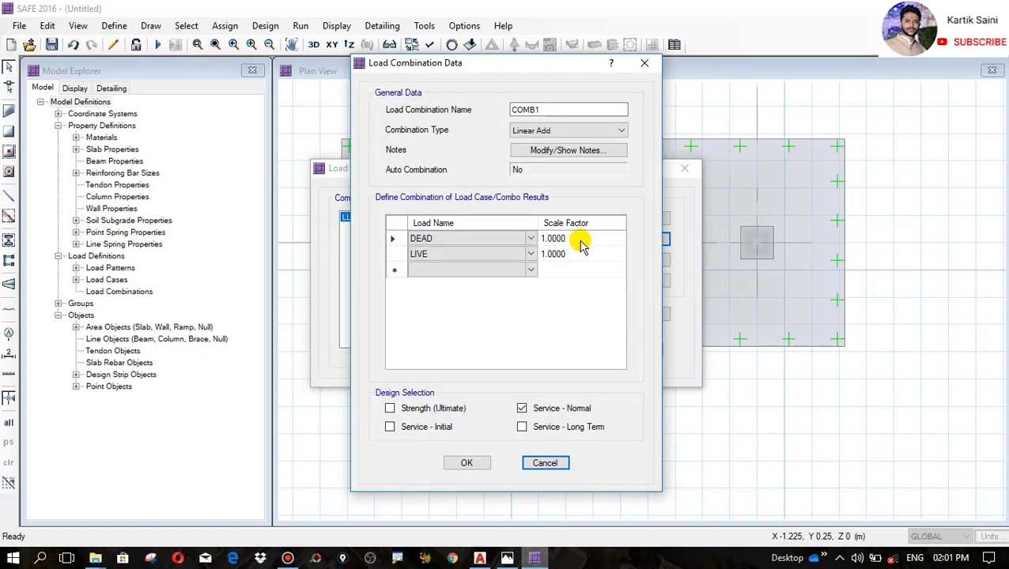
{"action": "double_click", "coordinate": [546, 105]}
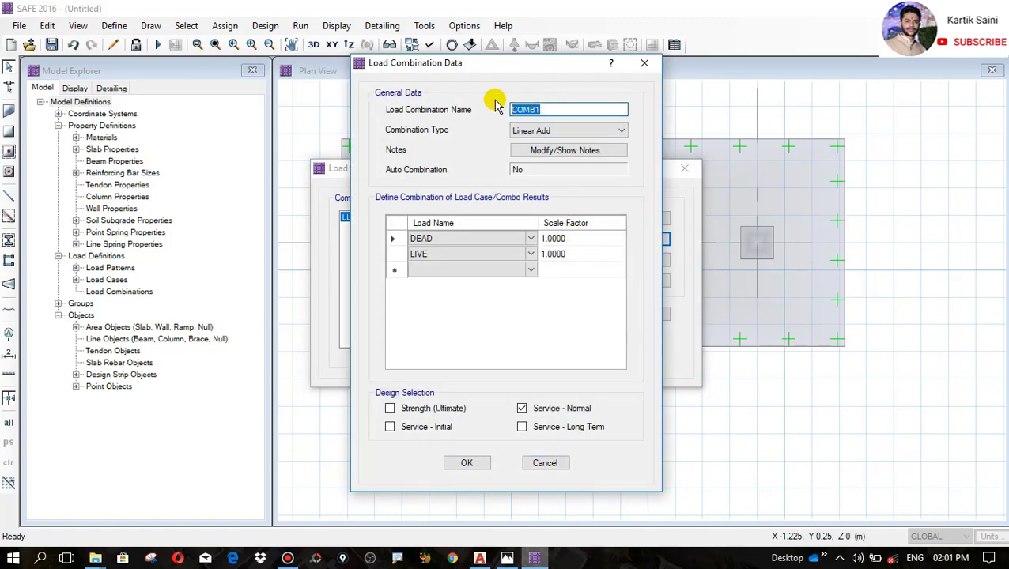
{"action": "type", "text": "1.5 LL +1.5 DL"}
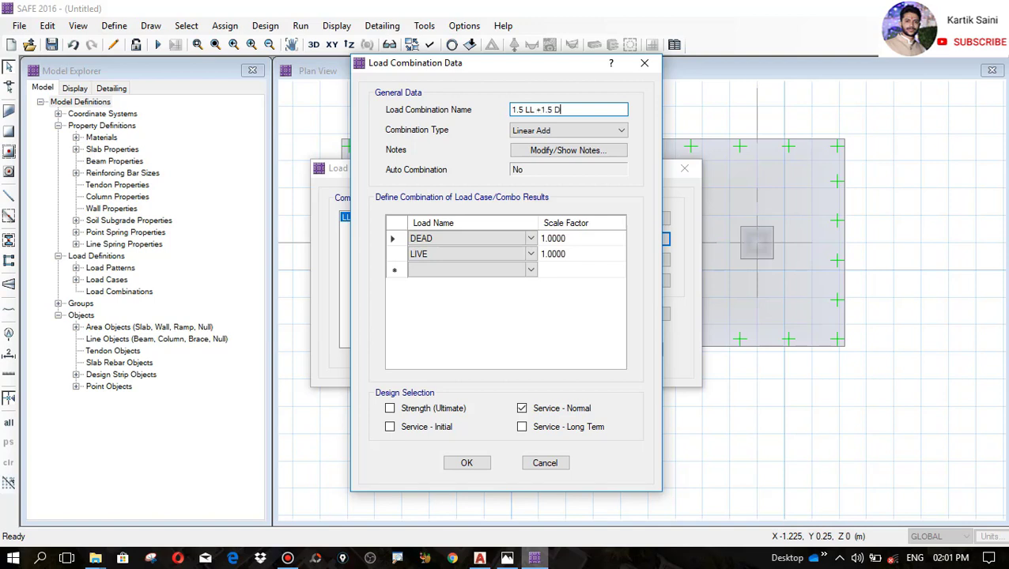
Set the DEAD and LIVE scale factors to 1.5, enable Strength (Ultimate) design, and accept the combination and the combinations list
{"action": "left_click", "coordinate": [572, 239]}
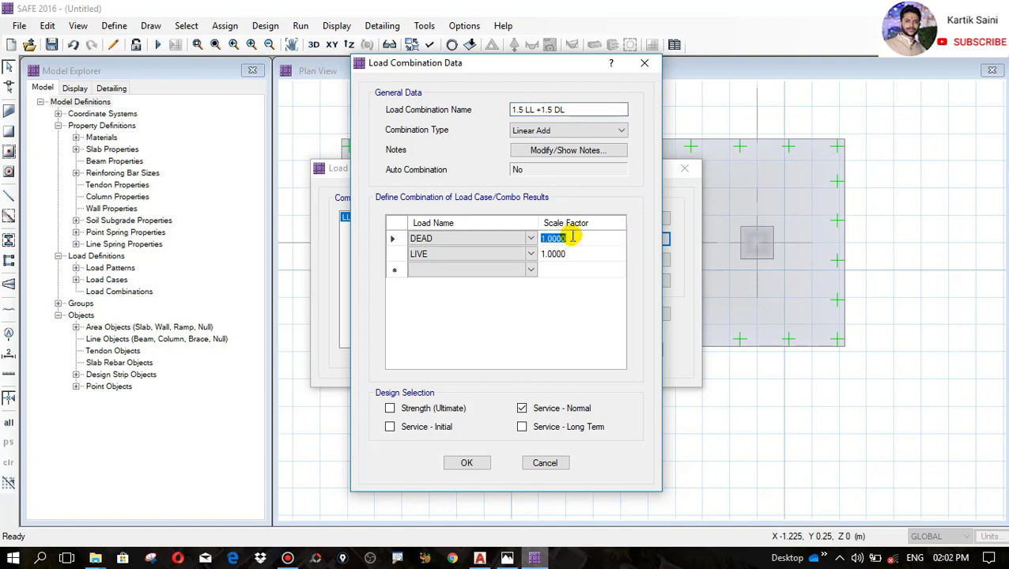
{"action": "type", "text": "1.5"}
{"action": "left_click", "coordinate": [589, 255]}
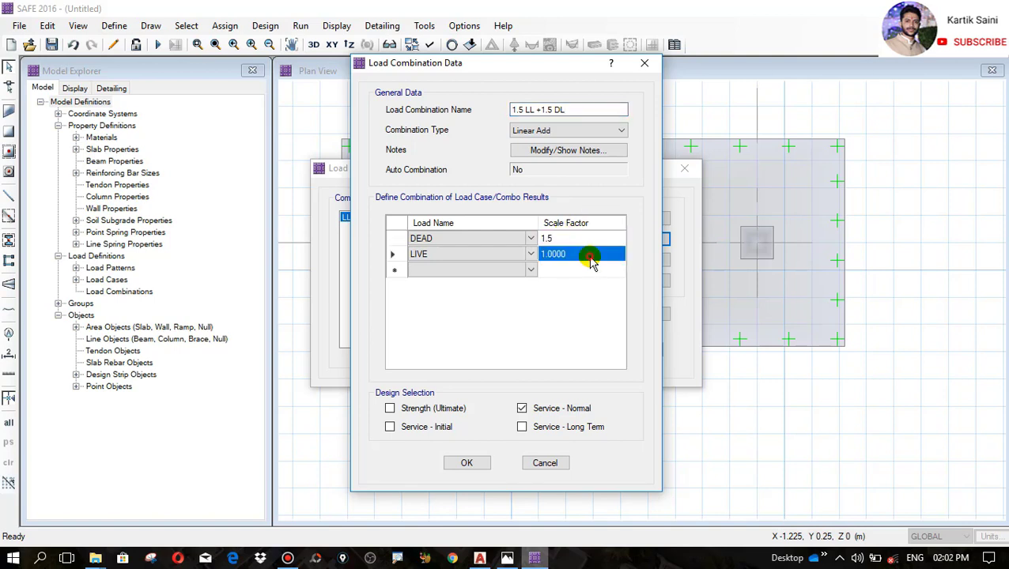
{"action": "type", "text": "1.5"}
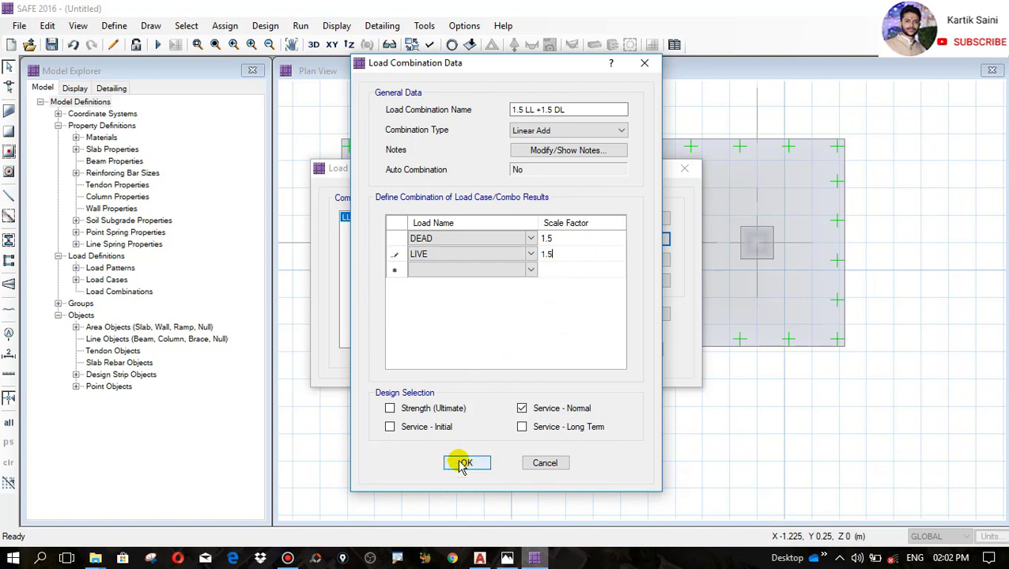
{"action": "left_click", "coordinate": [390, 409]}
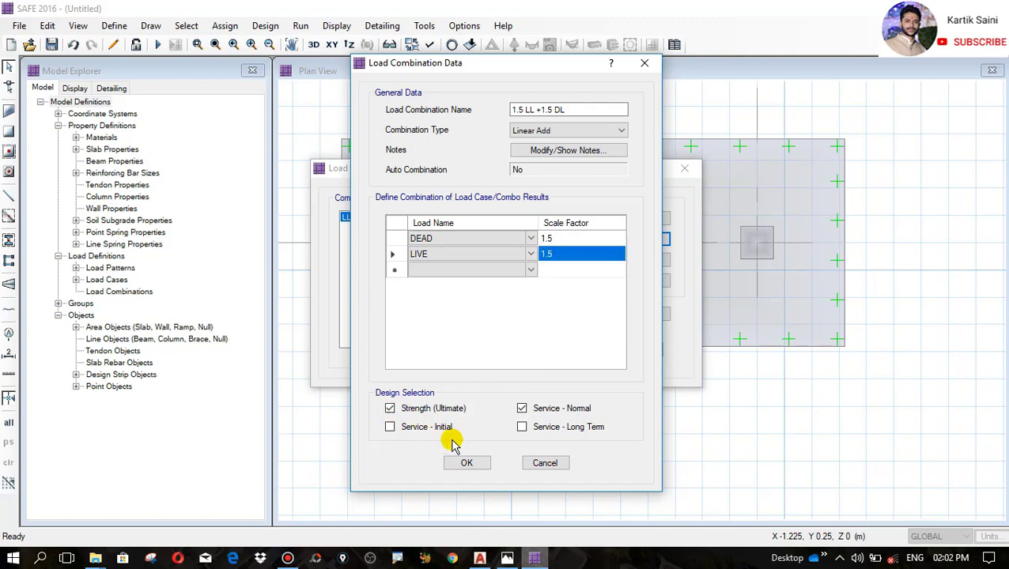
{"action": "left_click", "coordinate": [466, 465]}
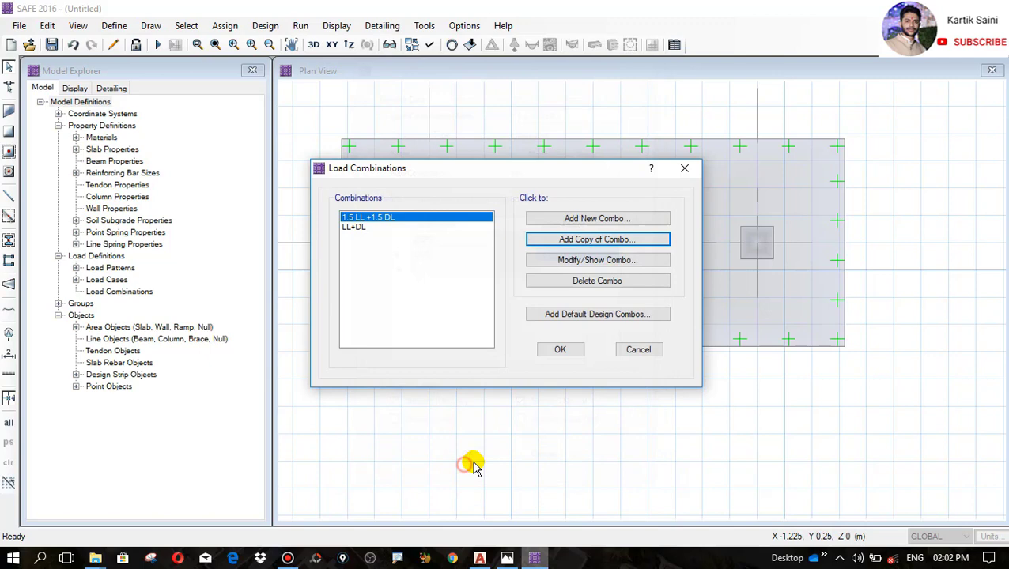
{"action": "left_click", "coordinate": [566, 348]}
Set the design code in the design preferences to IS 456-2000
{"action": "scroll", "coordinate": [544, 373], "scroll_direction": "down", "scroll_amount": 2}
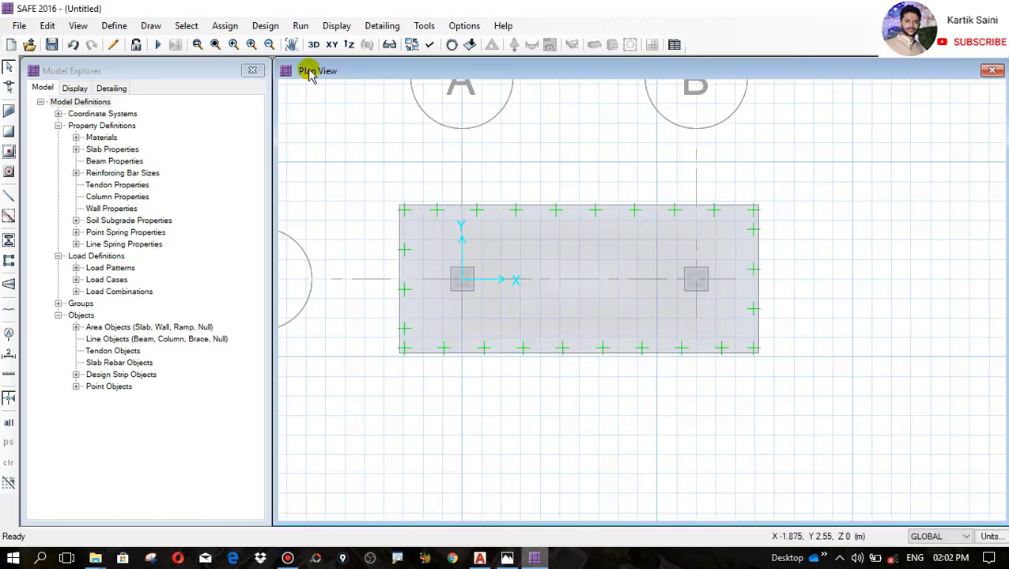
{"action": "left_click", "coordinate": [267, 26]}
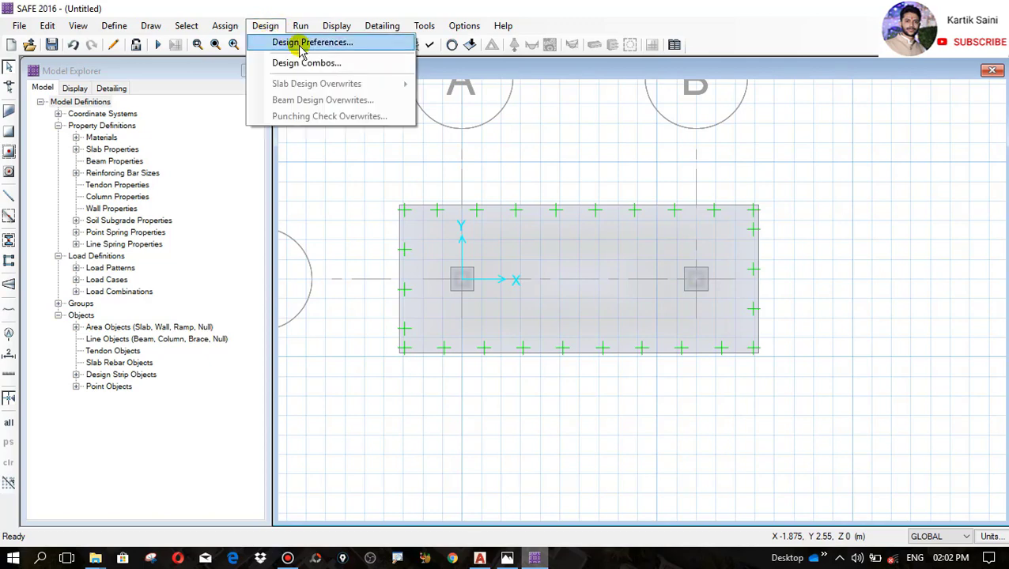
{"action": "left_click", "coordinate": [295, 41]}
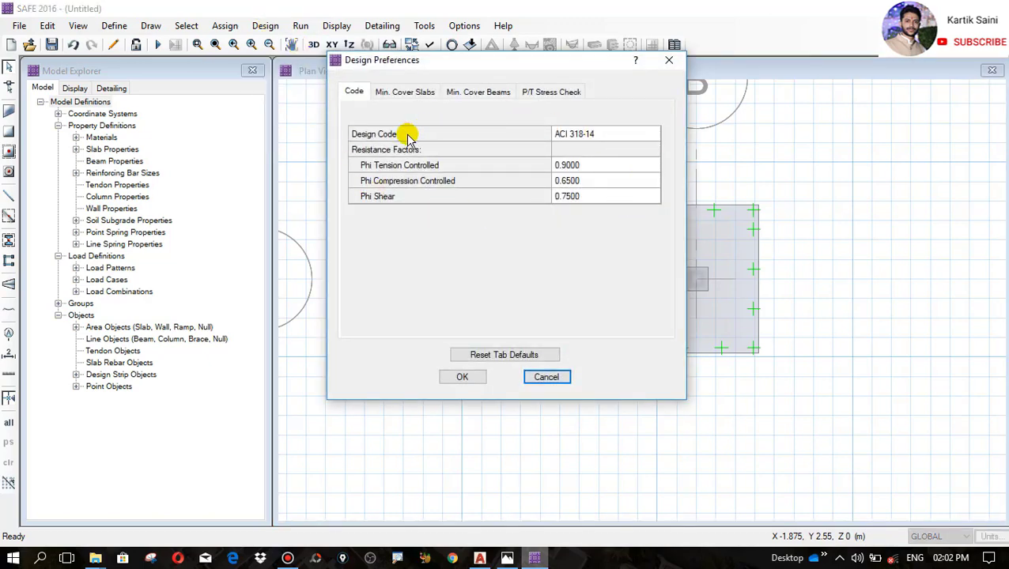
{"action": "left_click", "coordinate": [654, 135]}
{"action": "left_click", "coordinate": [654, 134]}
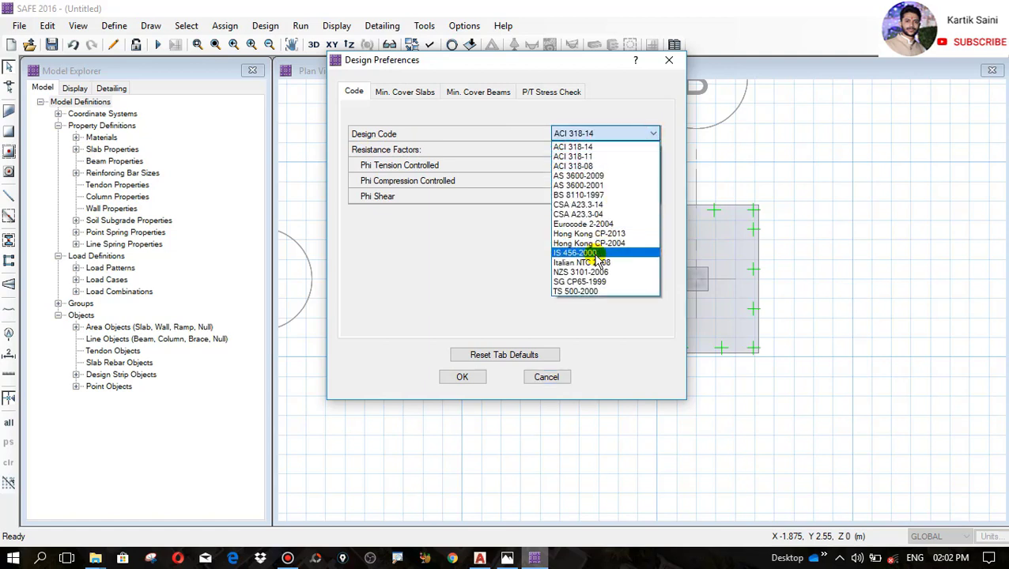
{"action": "left_click", "coordinate": [585, 253]}
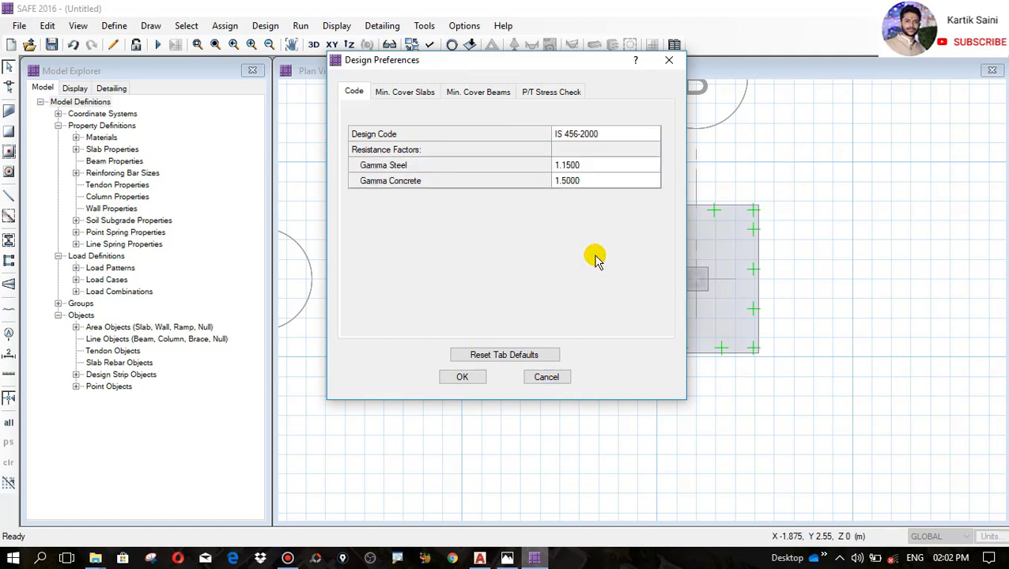
Set the slabs' minimum top and bottom clear cover to 50 mm for non-prestressed reinforcement
{"action": "left_click", "coordinate": [405, 93]}
{"action": "left_click", "coordinate": [601, 150]}
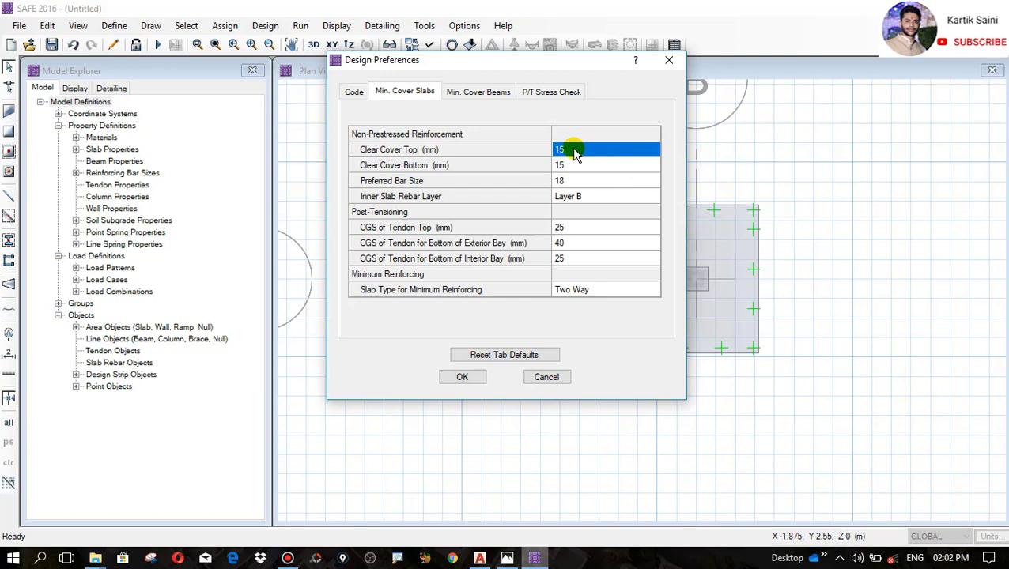
{"action": "left_click", "coordinate": [572, 149]}
{"action": "type", "text": "5"}
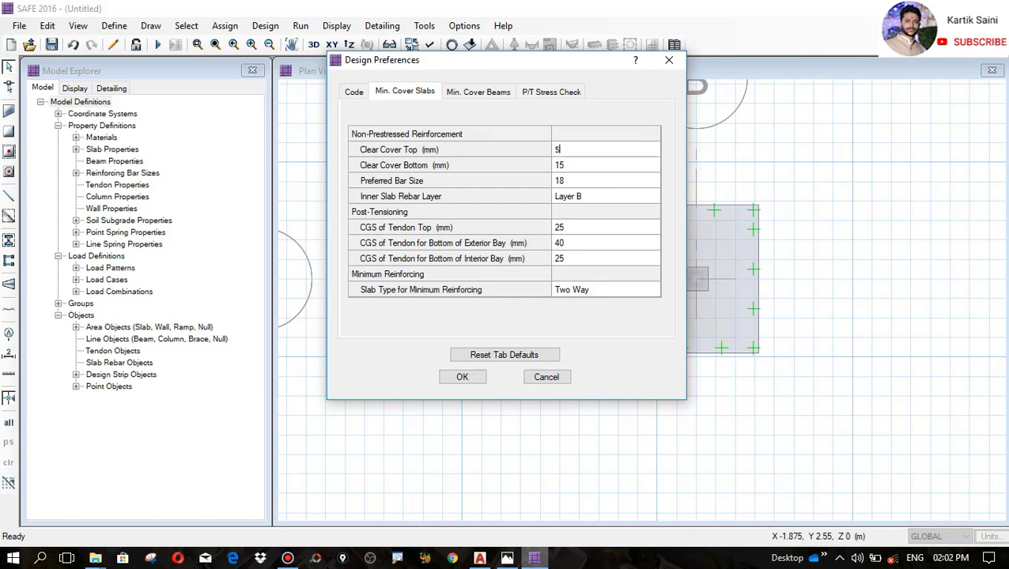
{"action": "left_click", "coordinate": [574, 164]}
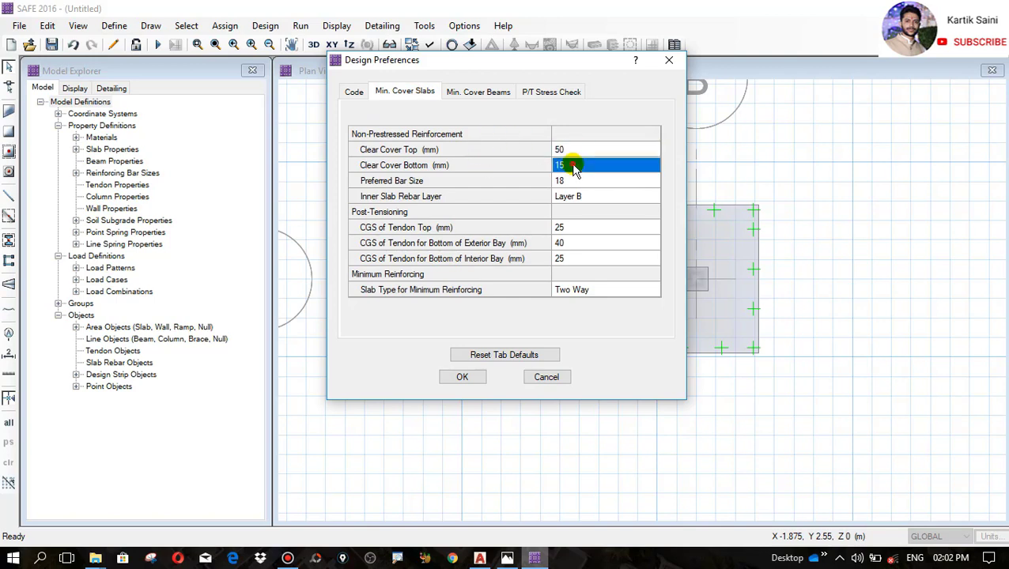
{"action": "left_click", "coordinate": [572, 165]}
{"action": "type", "text": "5"}
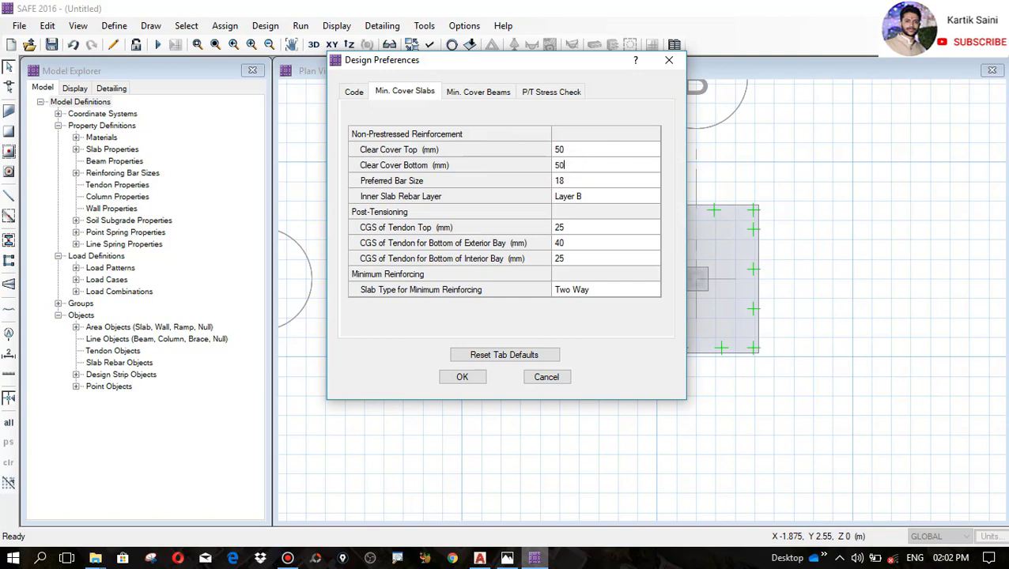
Set the preferred slab bar size to 12 and accept the design preferences
{"action": "left_click", "coordinate": [649, 182]}
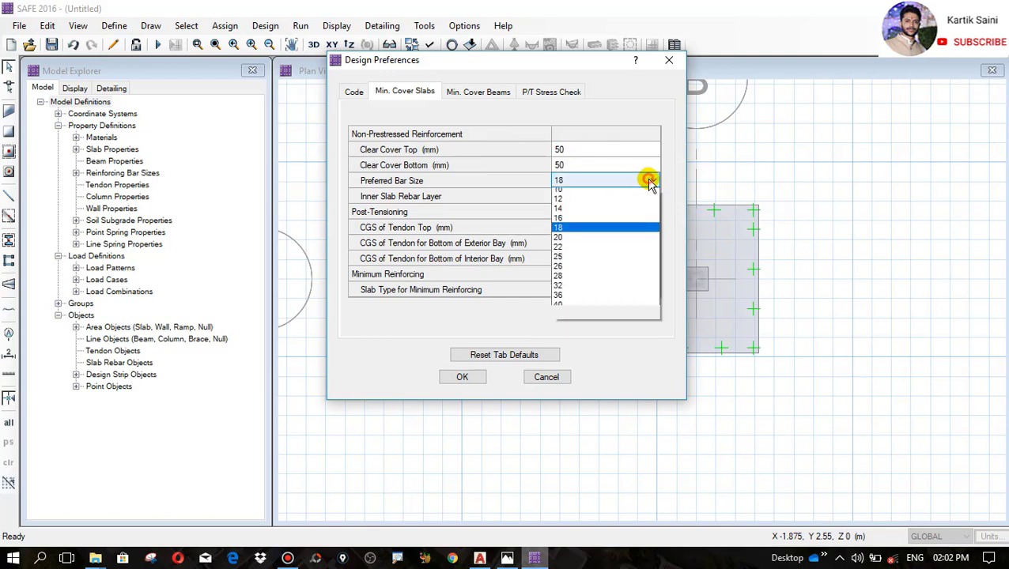
{"action": "left_click", "coordinate": [601, 221]}
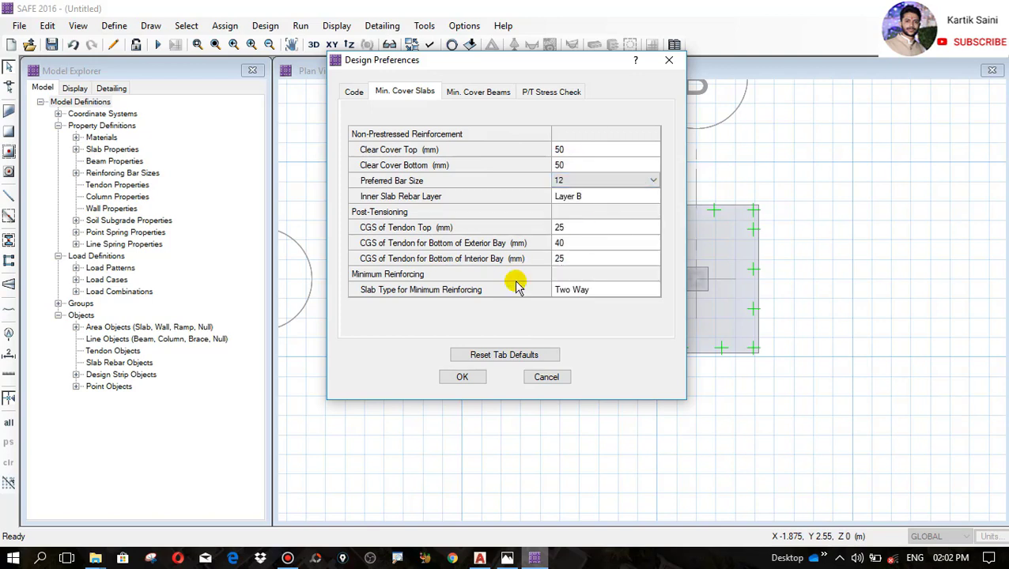
{"action": "left_click", "coordinate": [465, 377]}
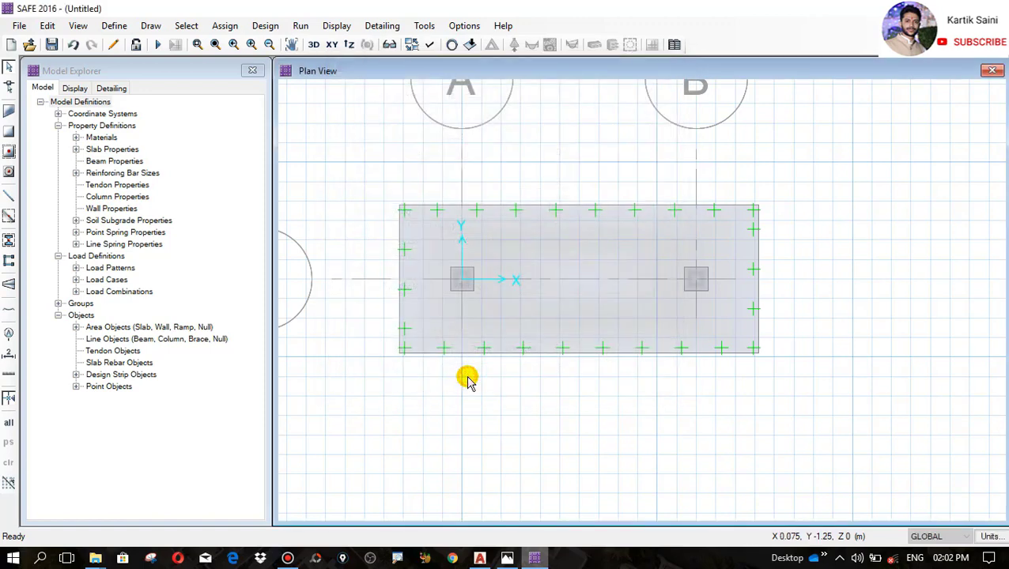
Run the analysis and design, saving the model file as C2
{"action": "left_click", "coordinate": [300, 26]}
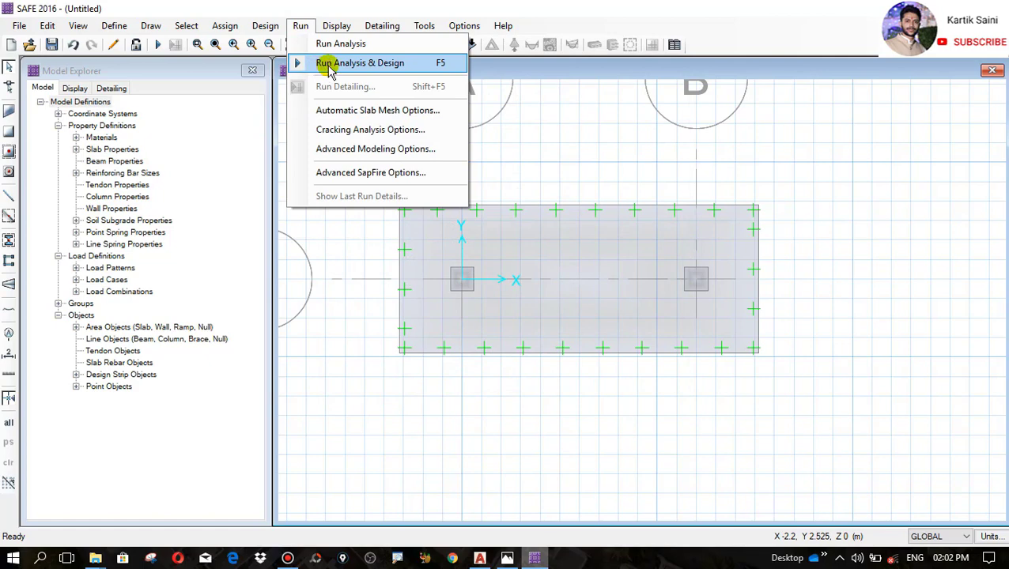
{"action": "left_click", "coordinate": [329, 65]}
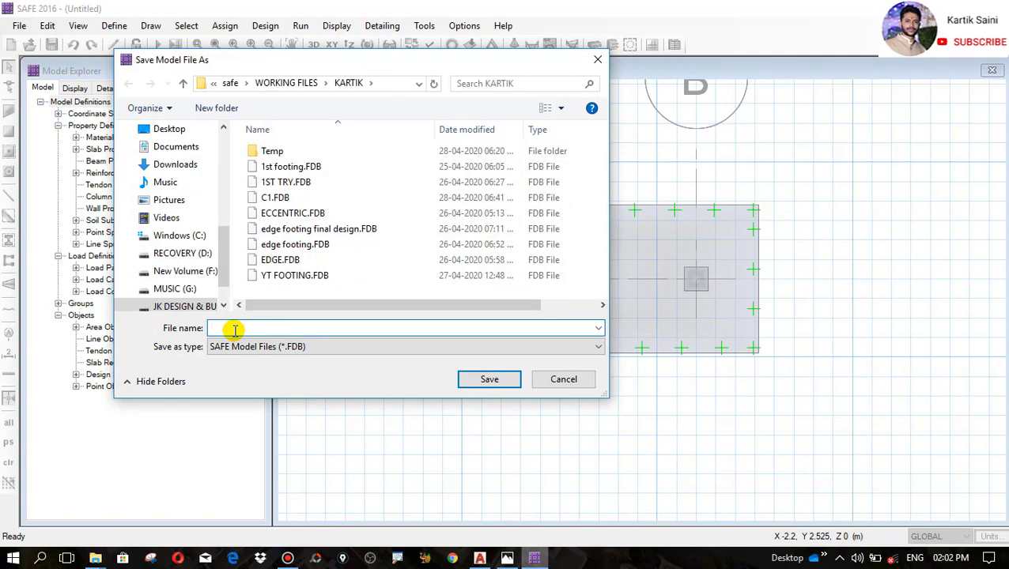
{"action": "type", "text": "C2"}
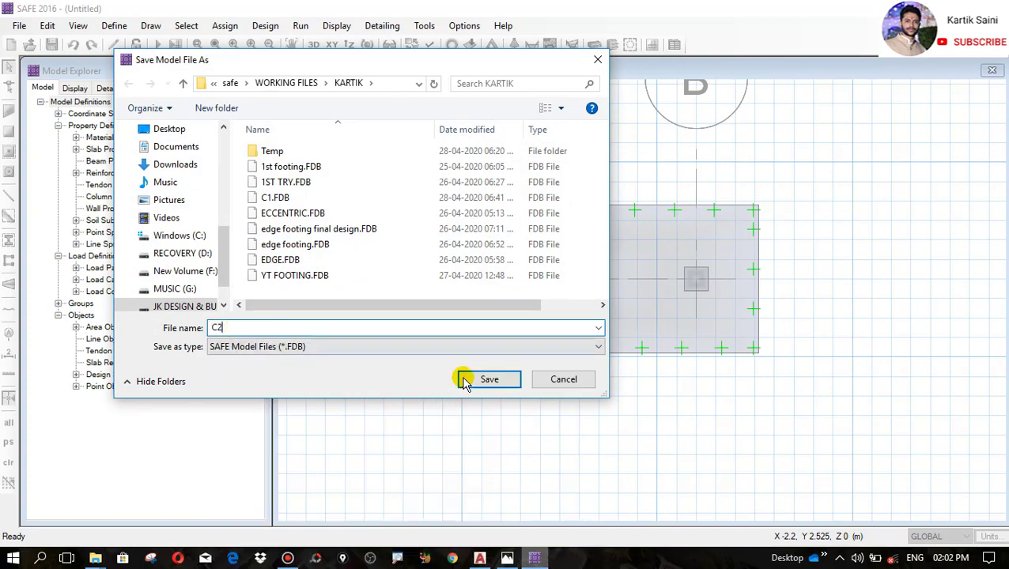
{"action": "left_click", "coordinate": [504, 380]}
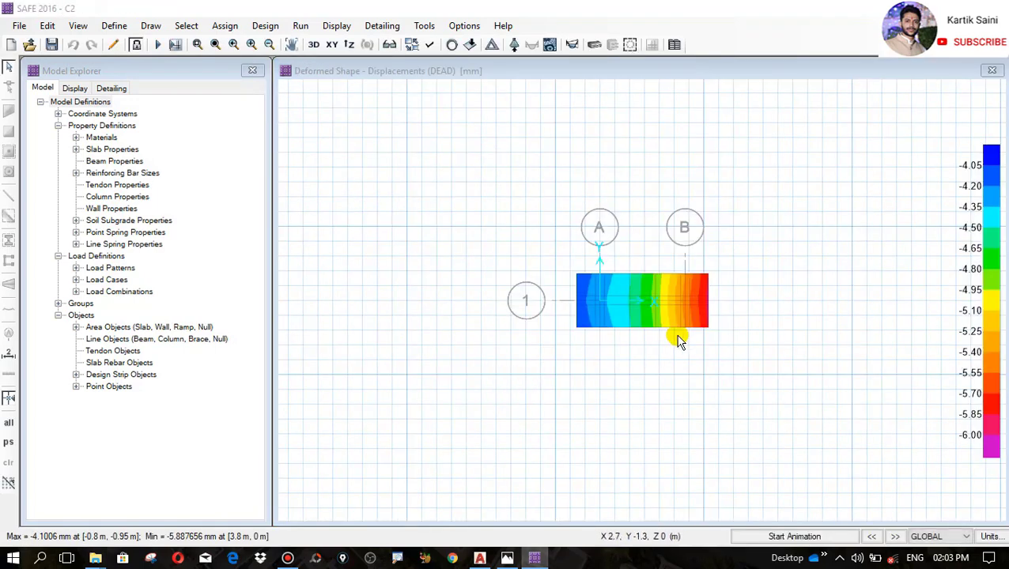
Inspect the footing's dead-load displacements and display the deformed shape for the LL+DL load combination with automatic scaling
{"action": "scroll", "coordinate": [674, 292], "scroll_direction": "up", "scroll_amount": 4}
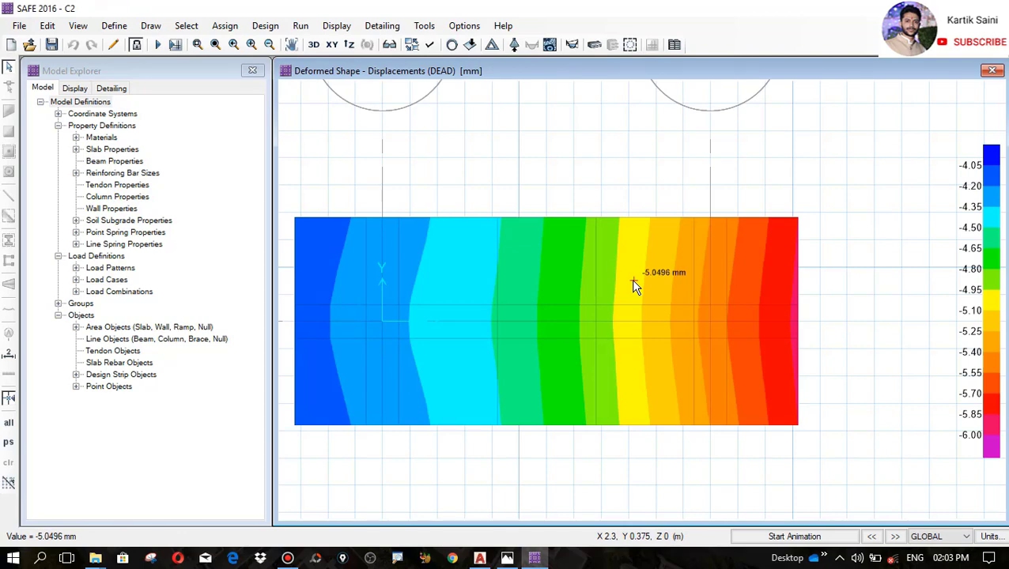
{"action": "left_click", "coordinate": [633, 281]}
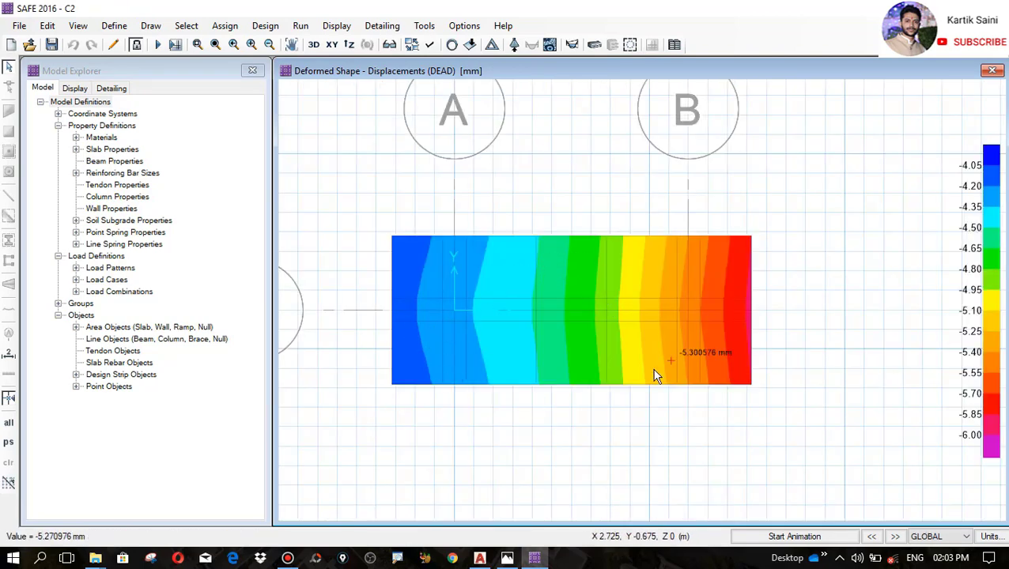
{"action": "left_click", "coordinate": [332, 28]}
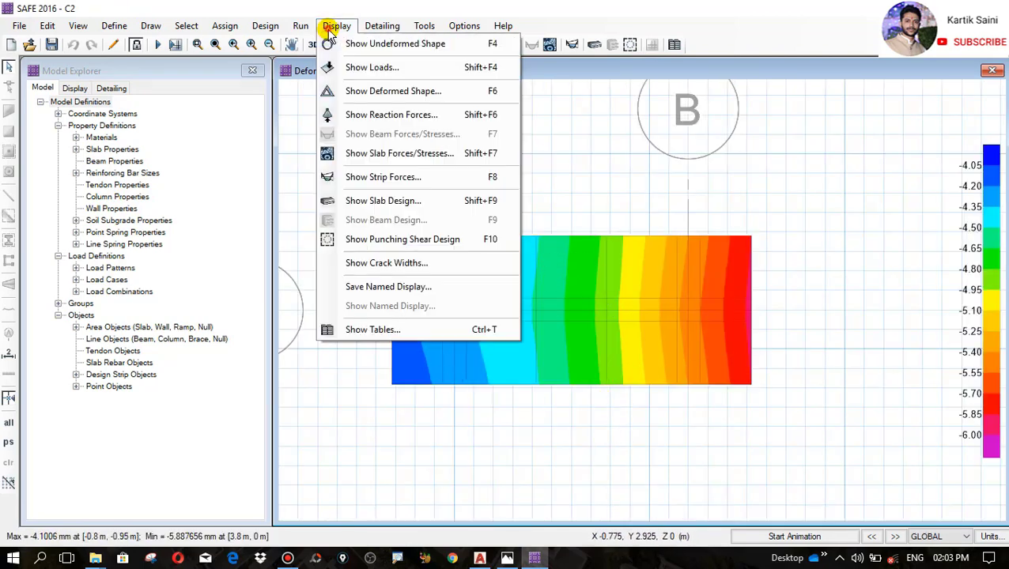
{"action": "left_click", "coordinate": [379, 95]}
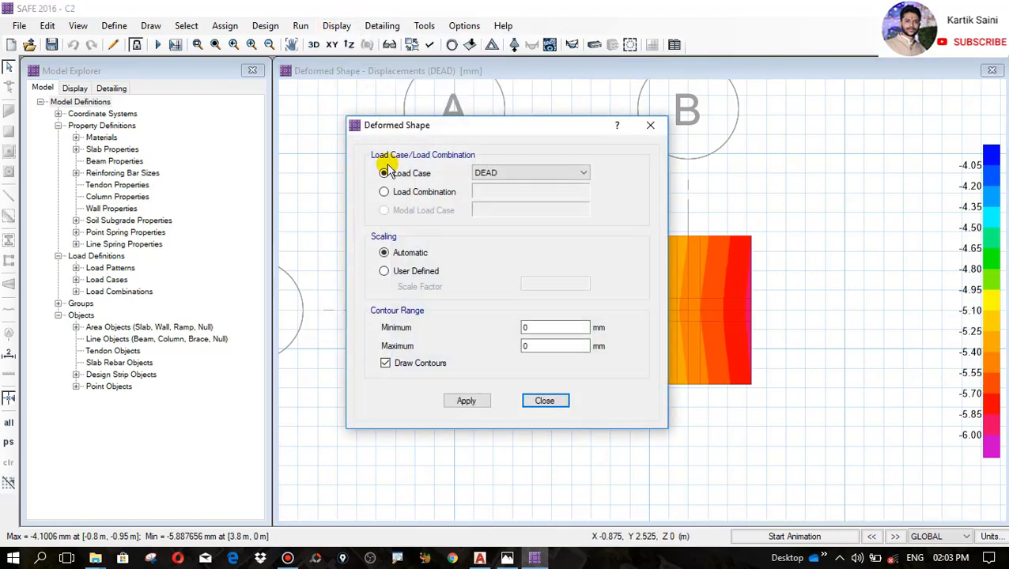
{"action": "left_click", "coordinate": [404, 199]}
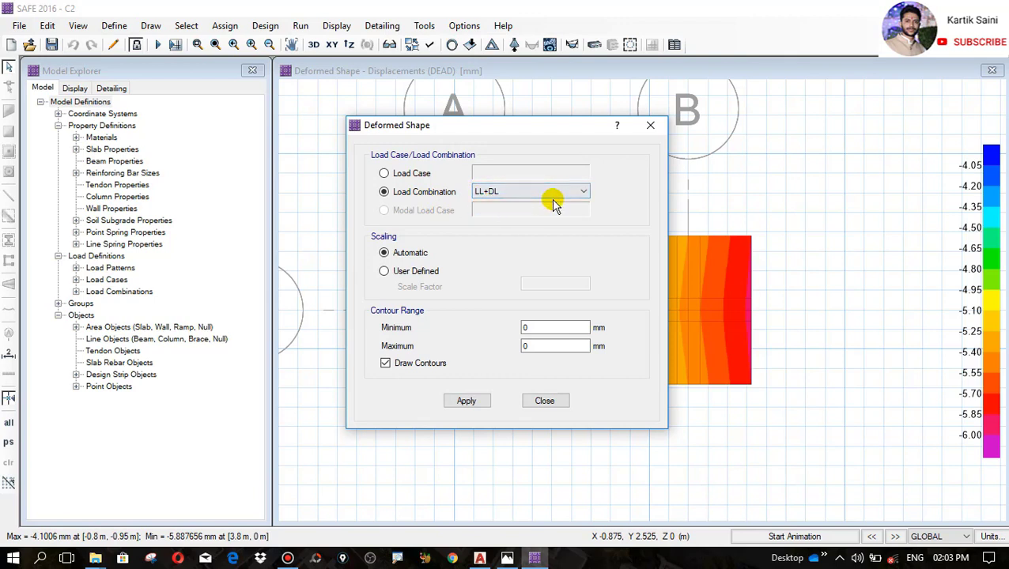
{"action": "left_click", "coordinate": [468, 401]}
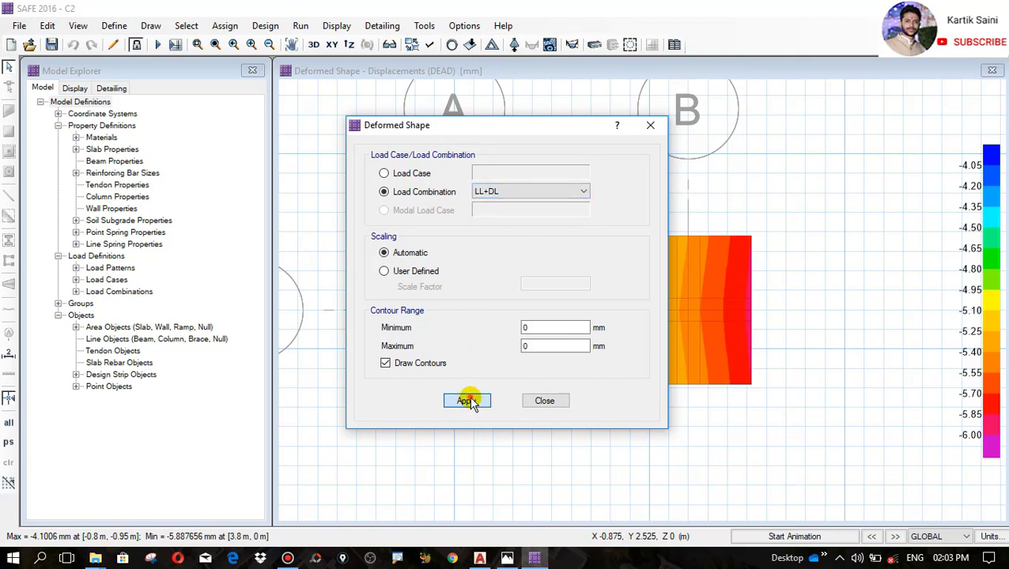
Display the soil pressure diagram for the LL+DL load combination as contours on the deformed shape with automatic scaling
{"action": "left_click", "coordinate": [542, 402]}
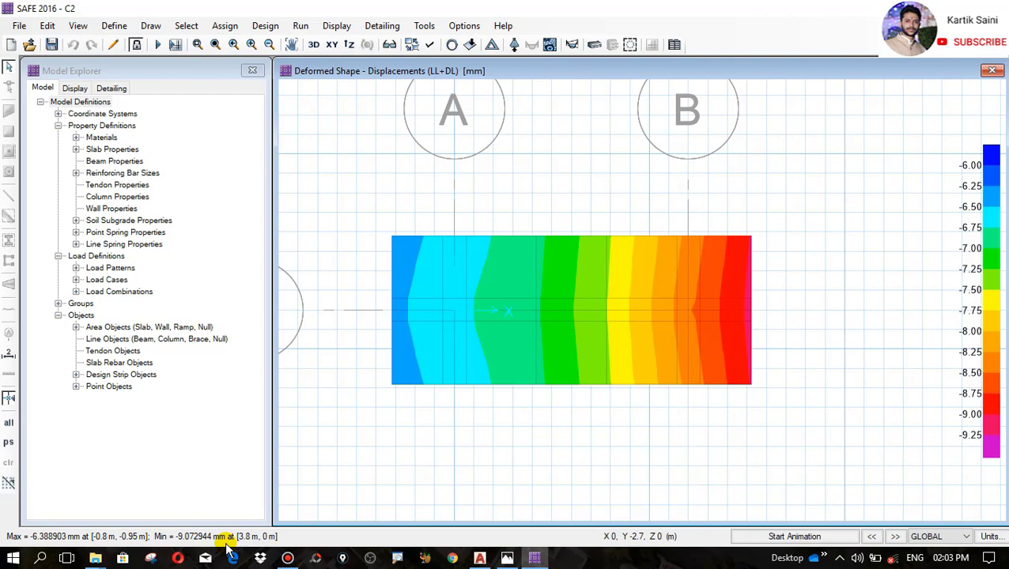
{"action": "left_click", "coordinate": [350, 27]}
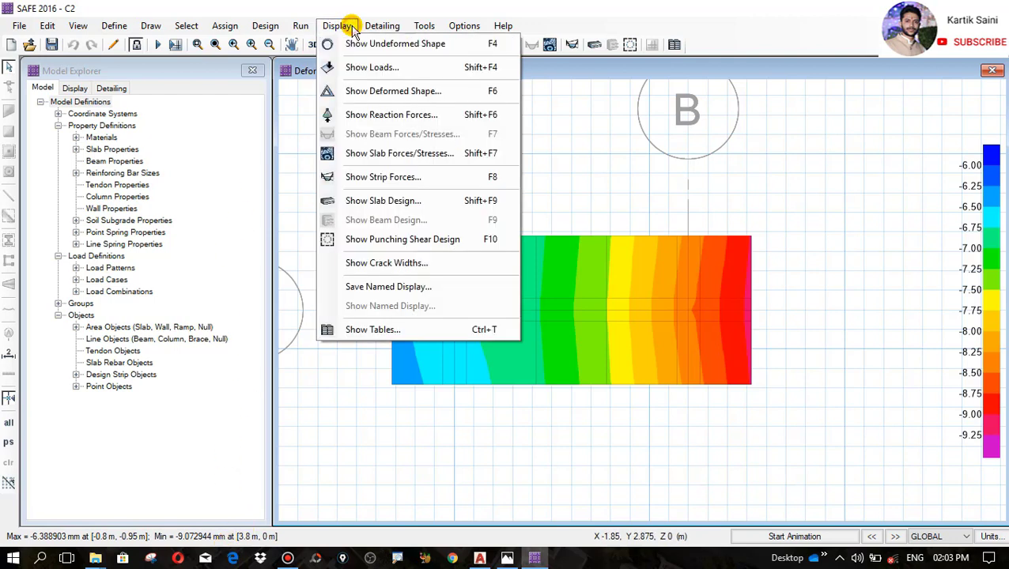
{"action": "left_click", "coordinate": [375, 116]}
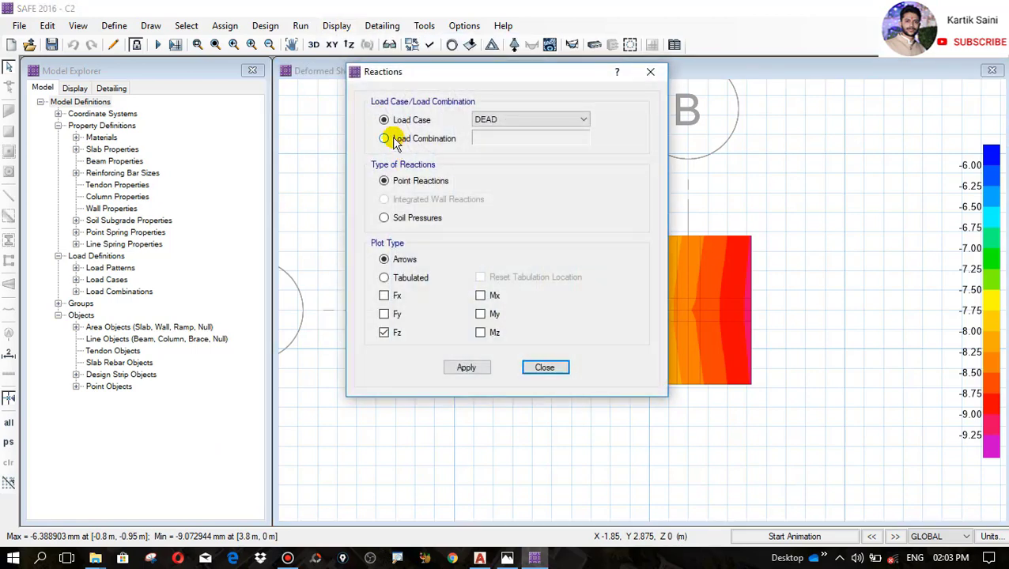
{"action": "left_click", "coordinate": [397, 141]}
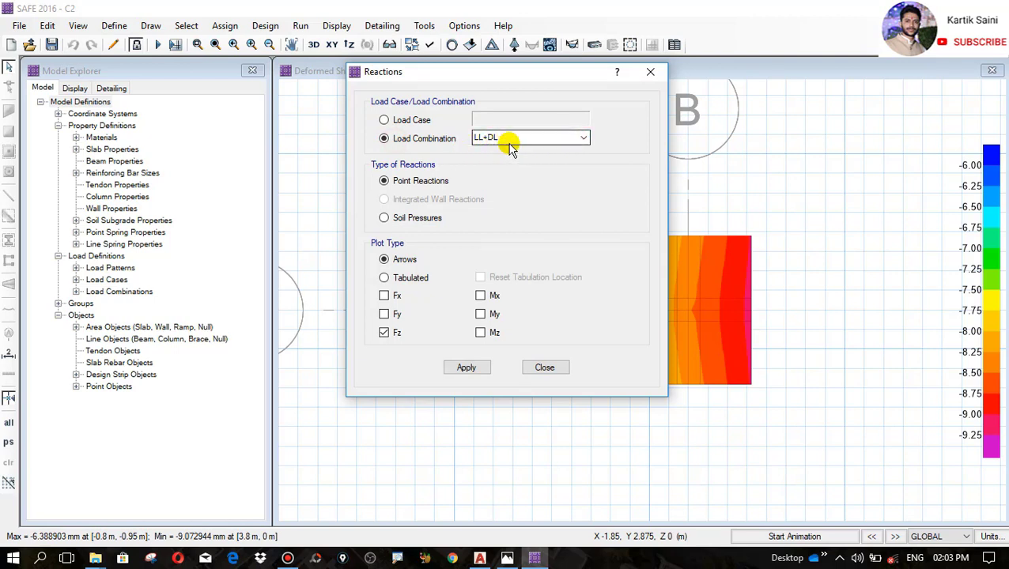
{"action": "left_click", "coordinate": [405, 222]}
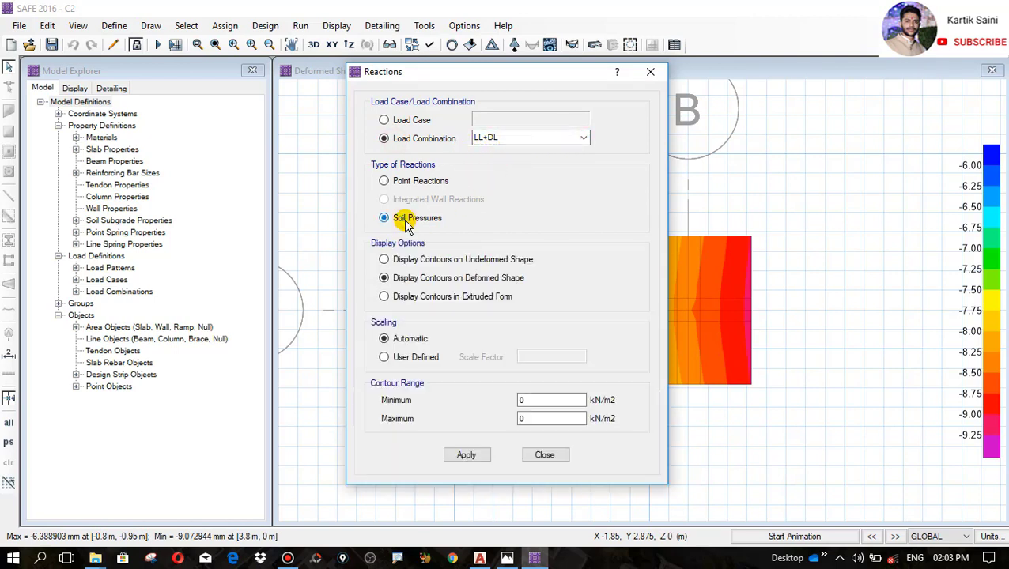
{"action": "left_click", "coordinate": [464, 455]}
{"action": "left_click", "coordinate": [544, 456]}
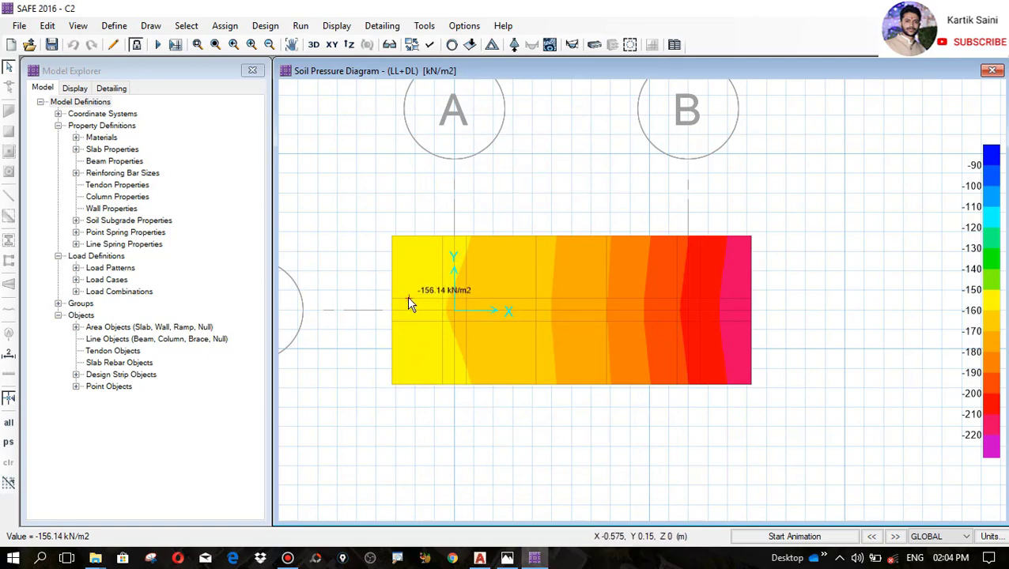
Read the soil pressures across the footing and compare them with the SBC note in the AutoCAD drawing METER.dwg
{"action": "scroll", "coordinate": [407, 307], "scroll_direction": "up", "scroll_amount": 1}
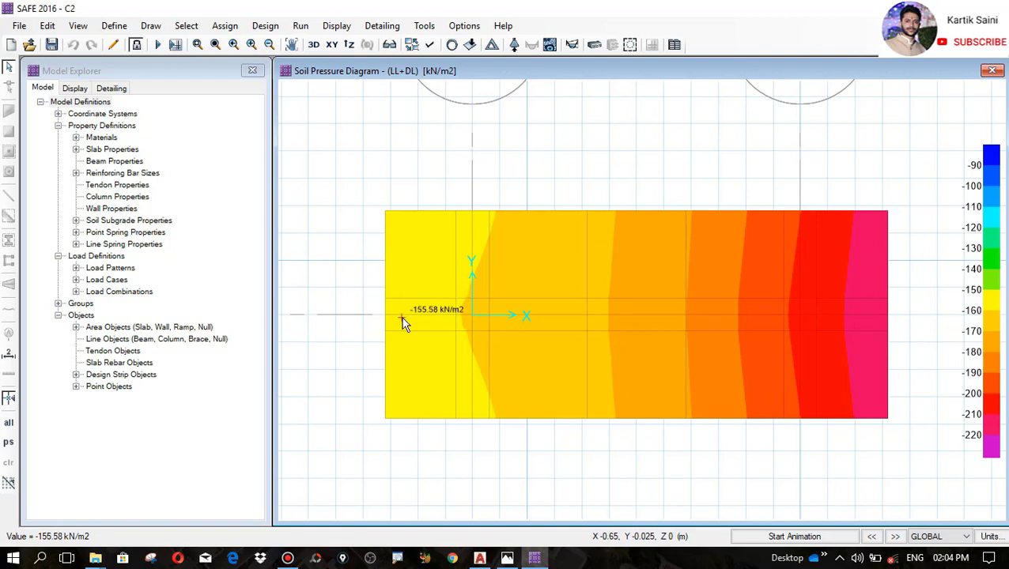
{"action": "left_click", "coordinate": [479, 558]}
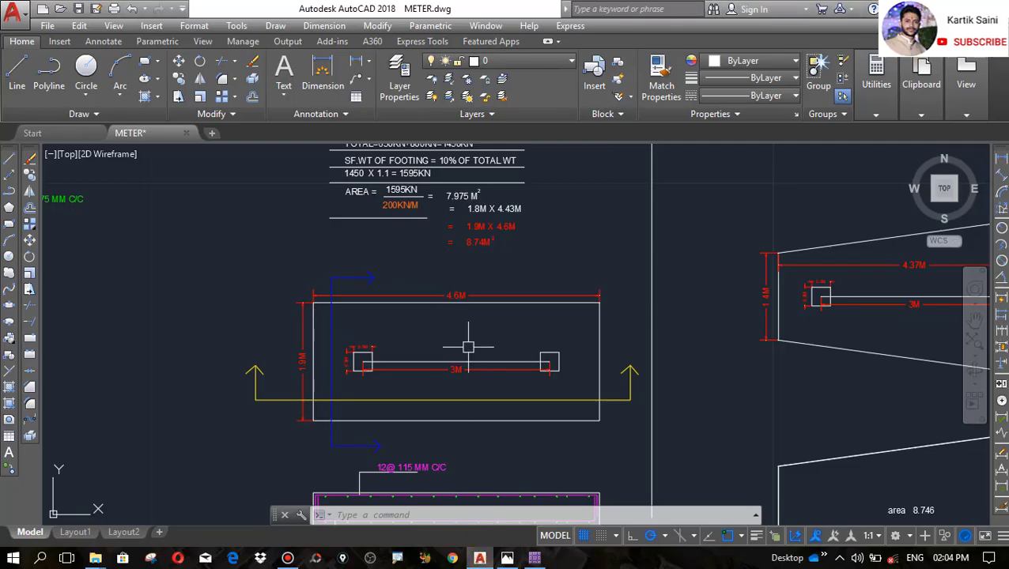
{"action": "scroll", "coordinate": [468, 346], "scroll_direction": "down", "scroll_amount": 3}
{"action": "scroll", "coordinate": [506, 238], "scroll_direction": "up", "scroll_amount": 8}
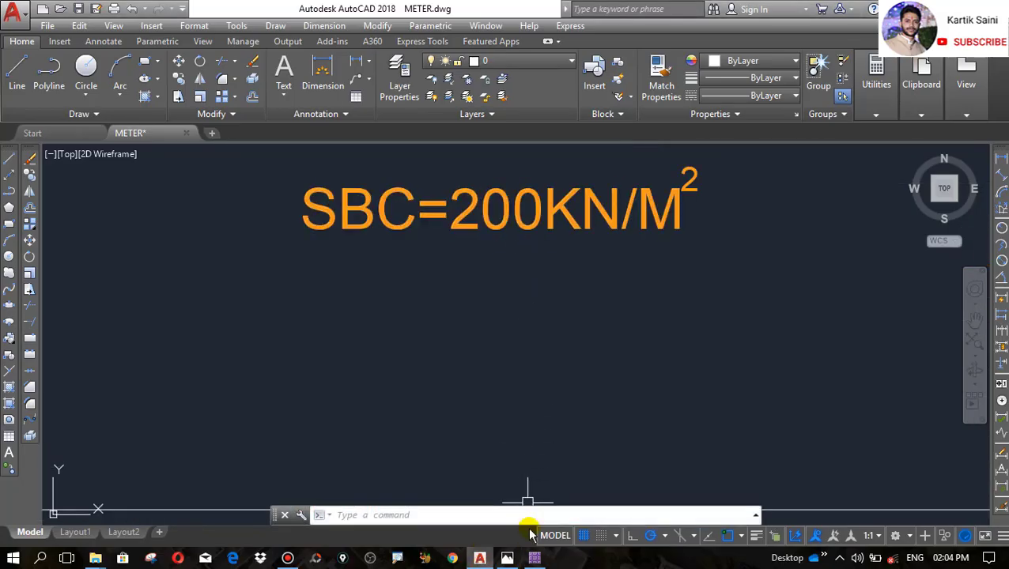
{"action": "left_click", "coordinate": [534, 558]}
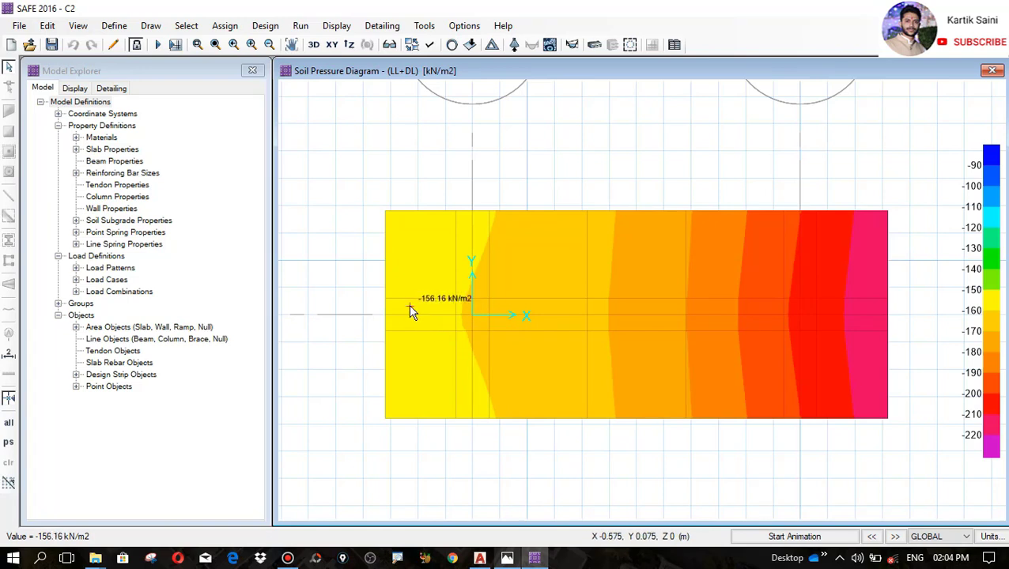
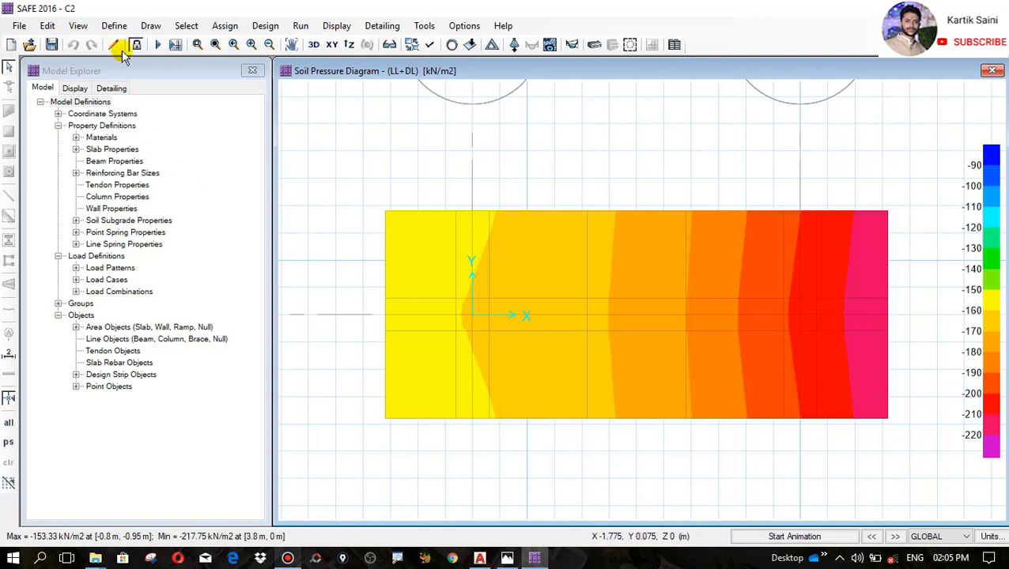
Unlock the model and draw two points offset 0.15 m in X from the footing slab's corners at the grid B end
{"action": "left_click", "coordinate": [136, 45]}
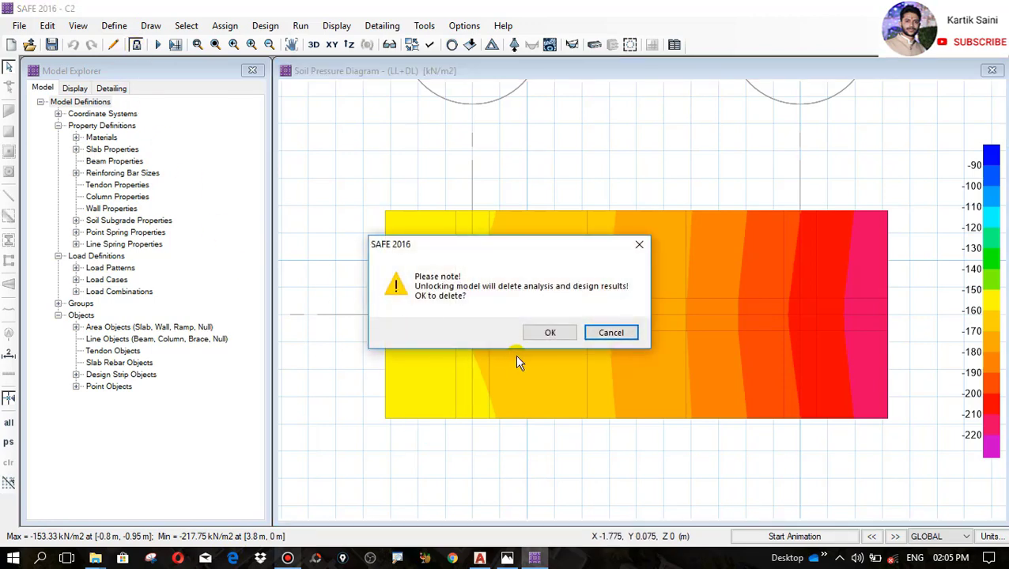
{"action": "left_click", "coordinate": [559, 333]}
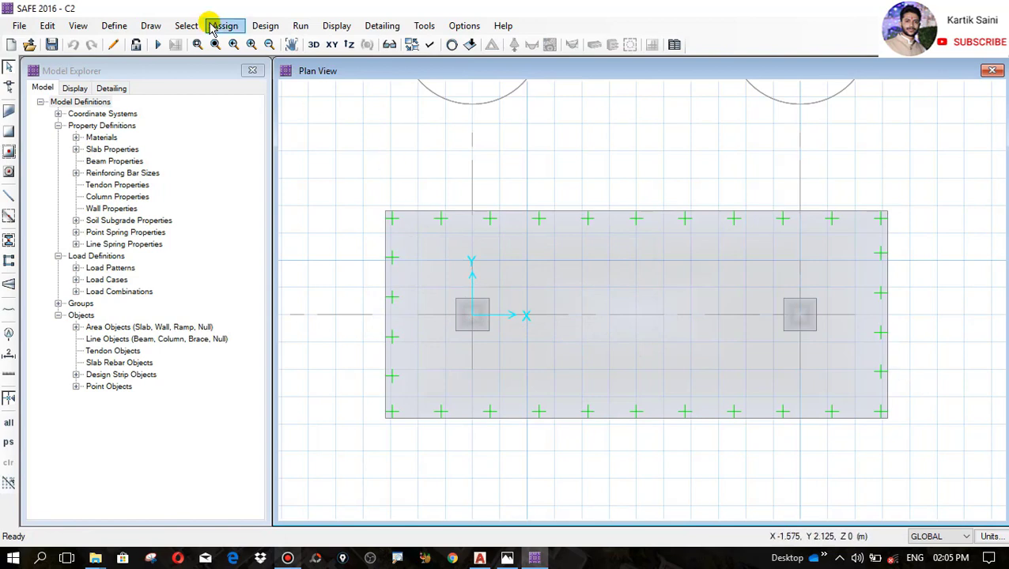
{"action": "left_click", "coordinate": [153, 27]}
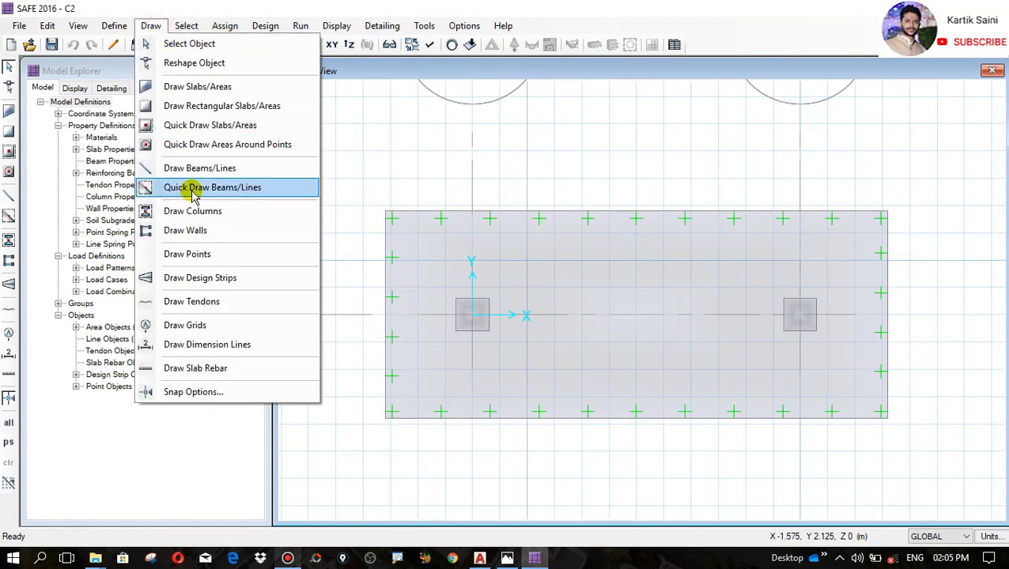
{"action": "left_click", "coordinate": [192, 253]}
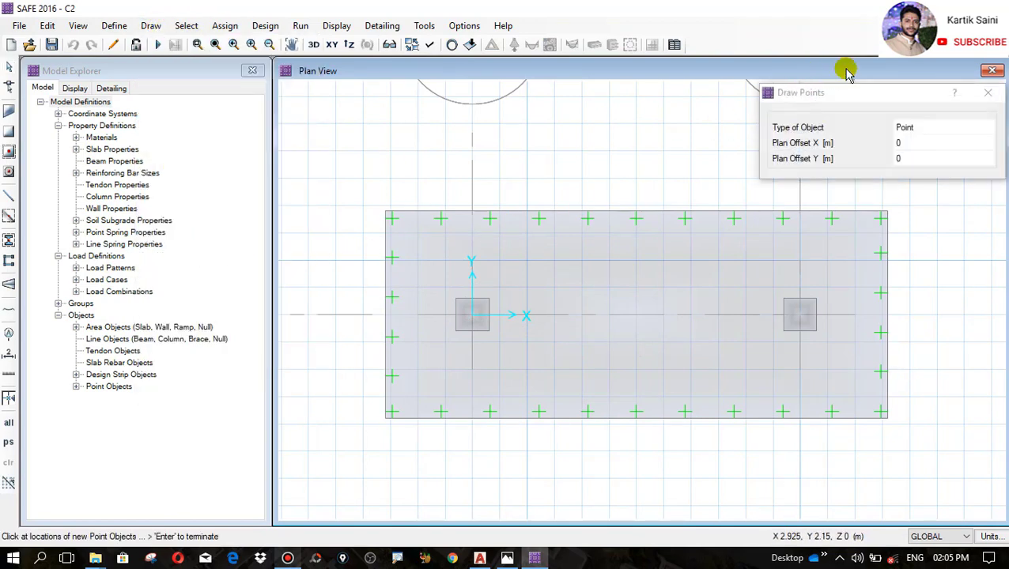
{"action": "mouse_move", "coordinate": [829, 98]}
{"action": "left_mouse_down"}
{"action": "mouse_move", "coordinate": [271, 132]}
{"action": "mouse_move", "coordinate": [171, 149]}
{"action": "left_mouse_up"}
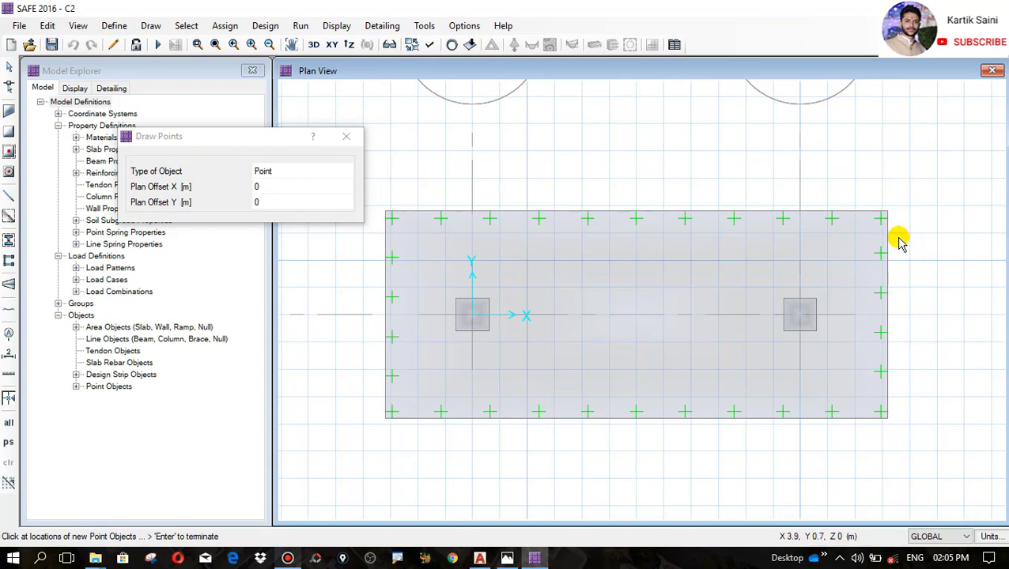
{"action": "left_click", "coordinate": [276, 191]}
{"action": "left_click", "coordinate": [277, 187]}
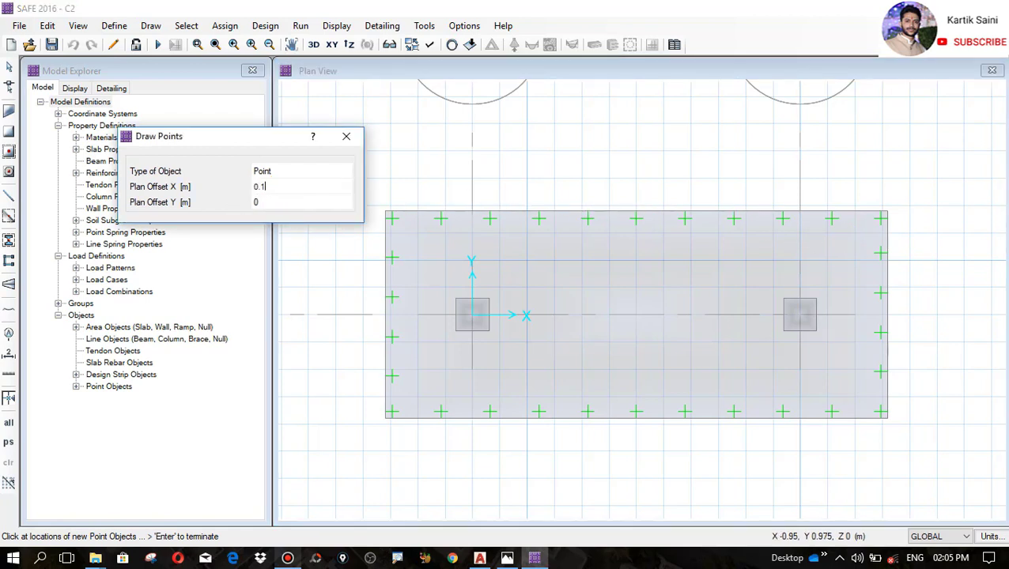
{"action": "left_click", "coordinate": [294, 203]}
{"action": "left_click", "coordinate": [888, 215]}
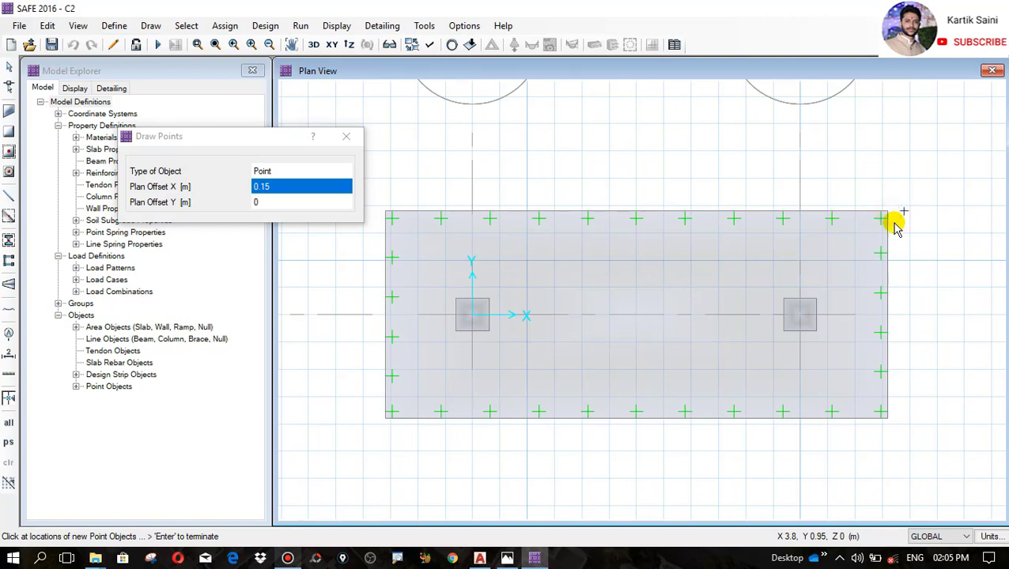
{"action": "left_click", "coordinate": [888, 419]}
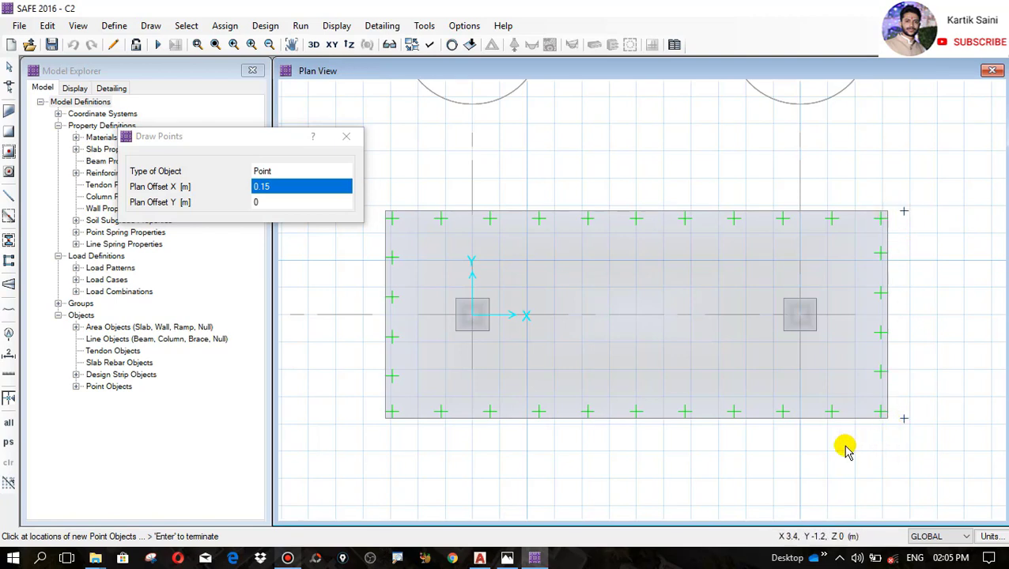
{"action": "left_click", "coordinate": [346, 136]}
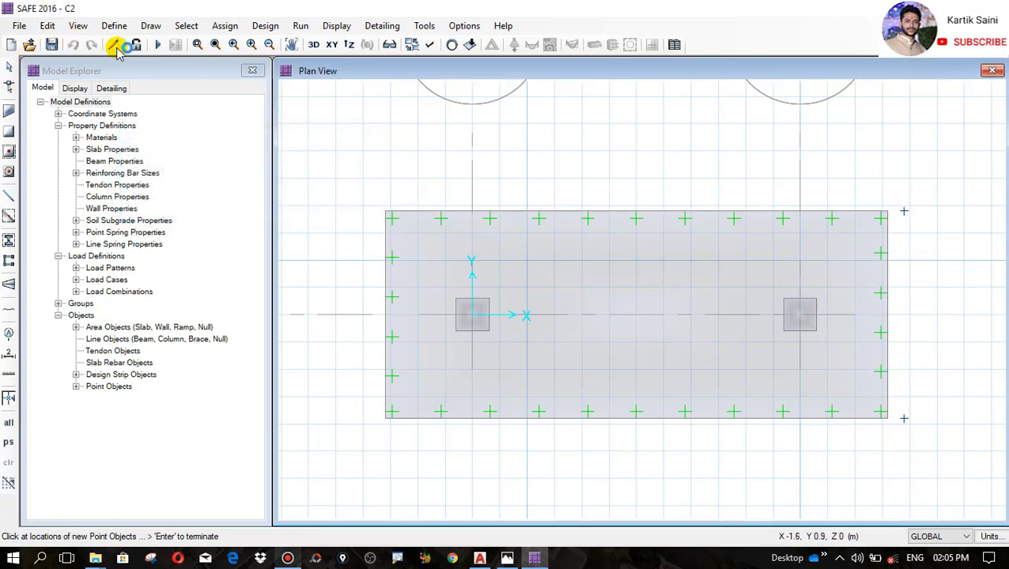
Reshape the footing slab by stretching its two corners at the grid B end onto the new points
{"action": "left_click", "coordinate": [12, 90]}
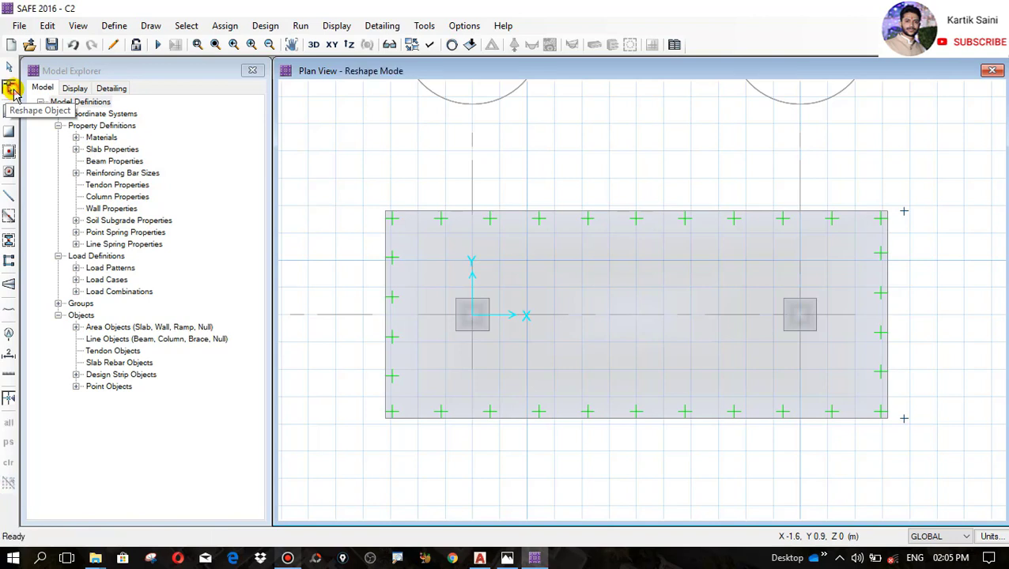
{"action": "left_click", "coordinate": [669, 278]}
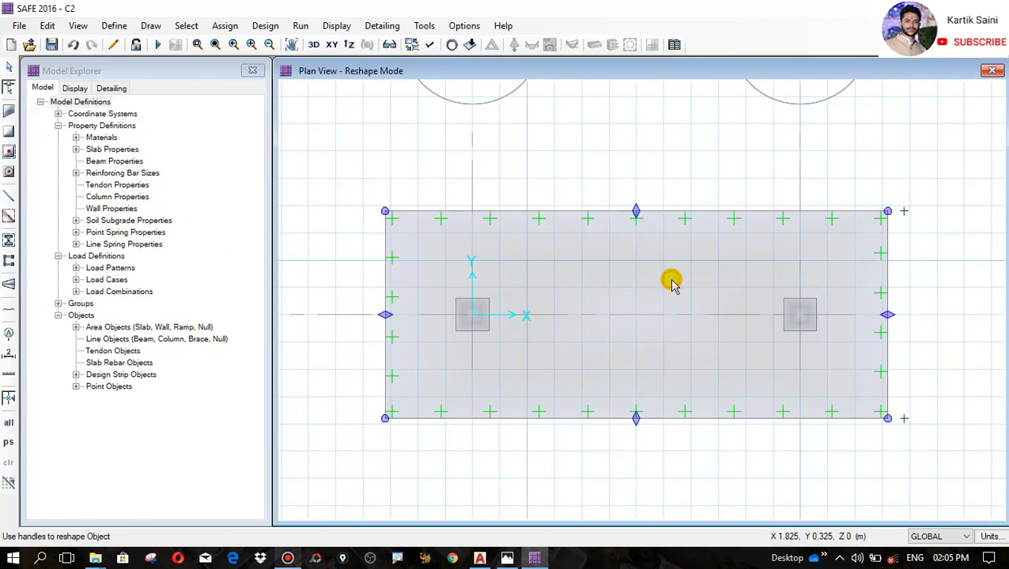
{"action": "left_click_drag", "start_coordinate": [888, 212], "coordinate": [901, 212]}
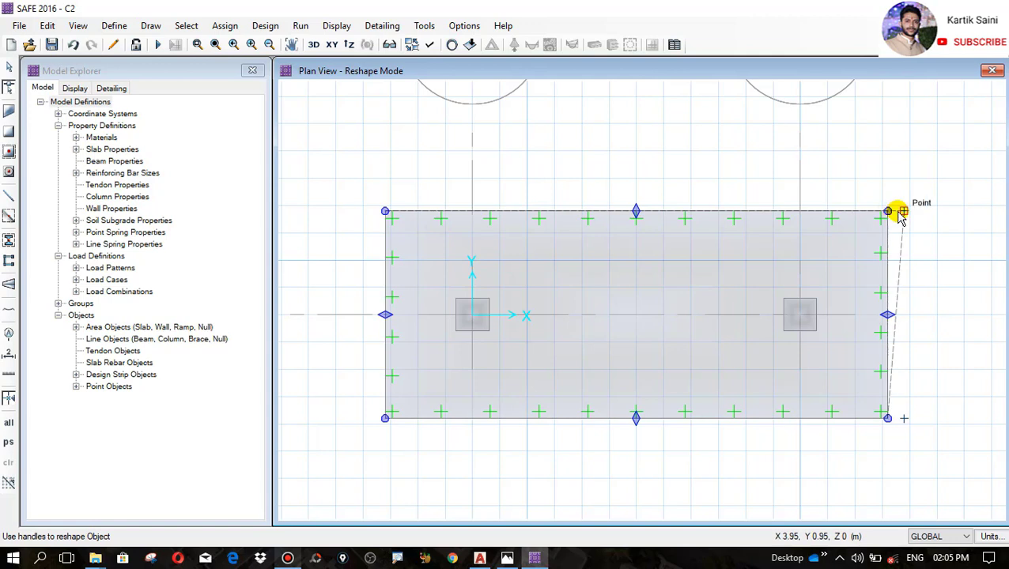
{"action": "left_click_drag", "start_coordinate": [889, 419], "coordinate": [901, 421]}
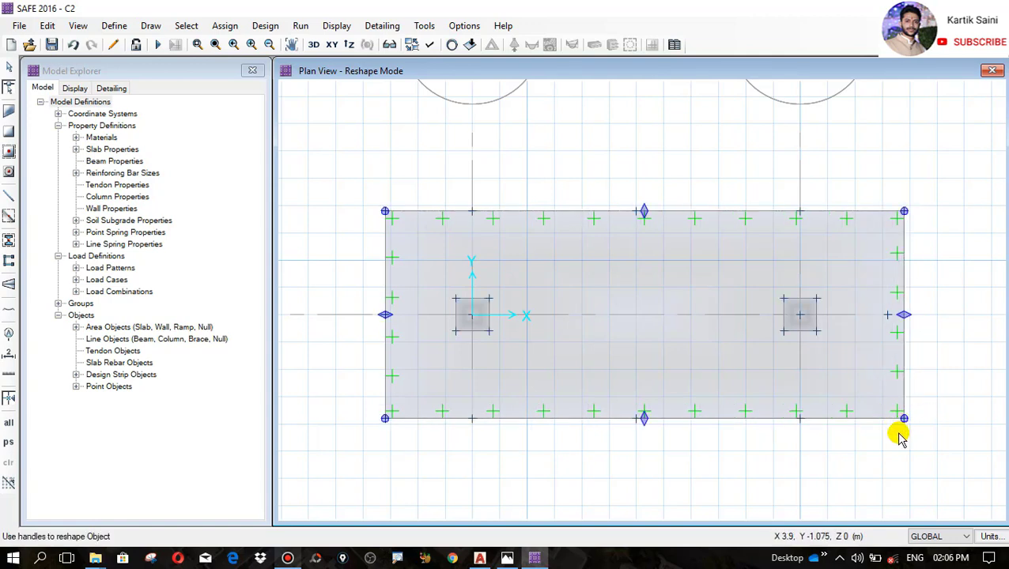
{"action": "key", "text": "Escape"}
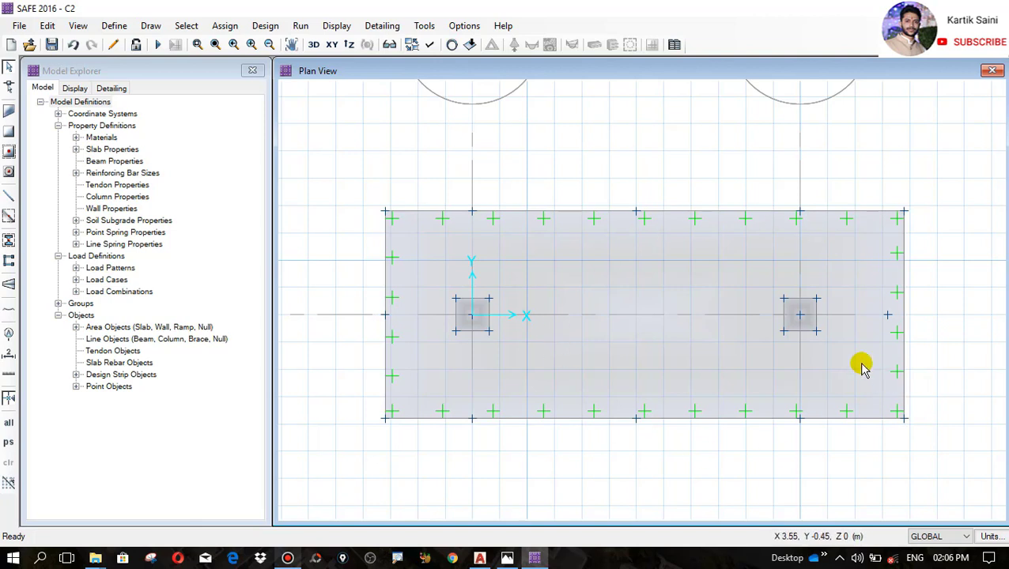
Measure the reshaped footing's length along its upper edge with a dimension line
{"action": "left_click", "coordinate": [8, 355]}
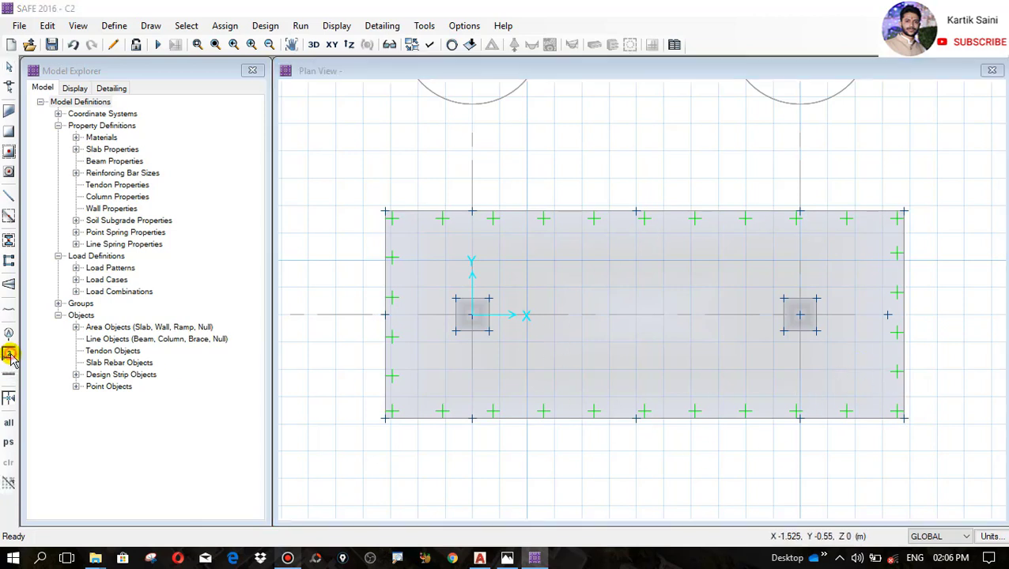
{"action": "left_click", "coordinate": [383, 212]}
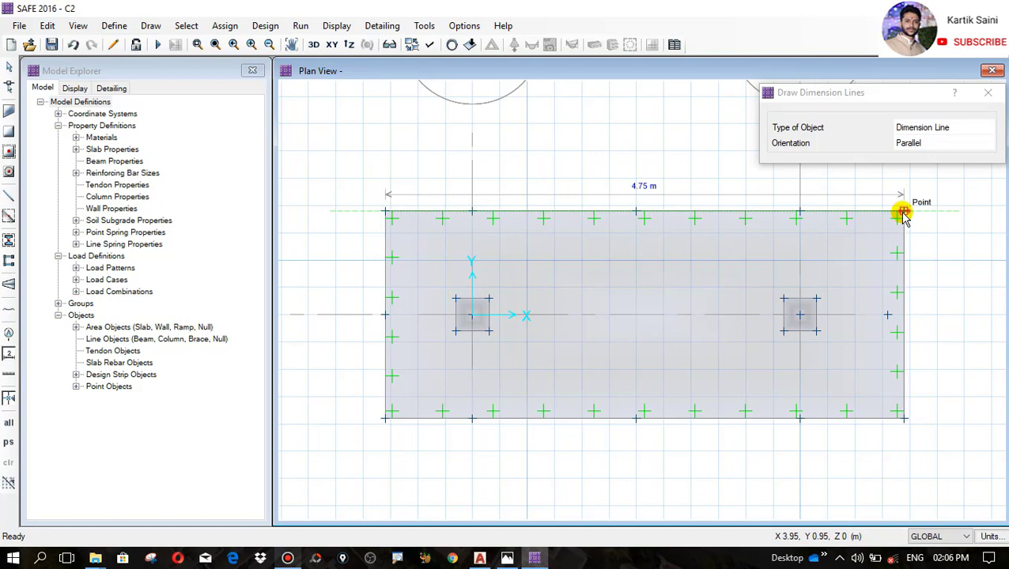
{"action": "key", "text": "Escape"}
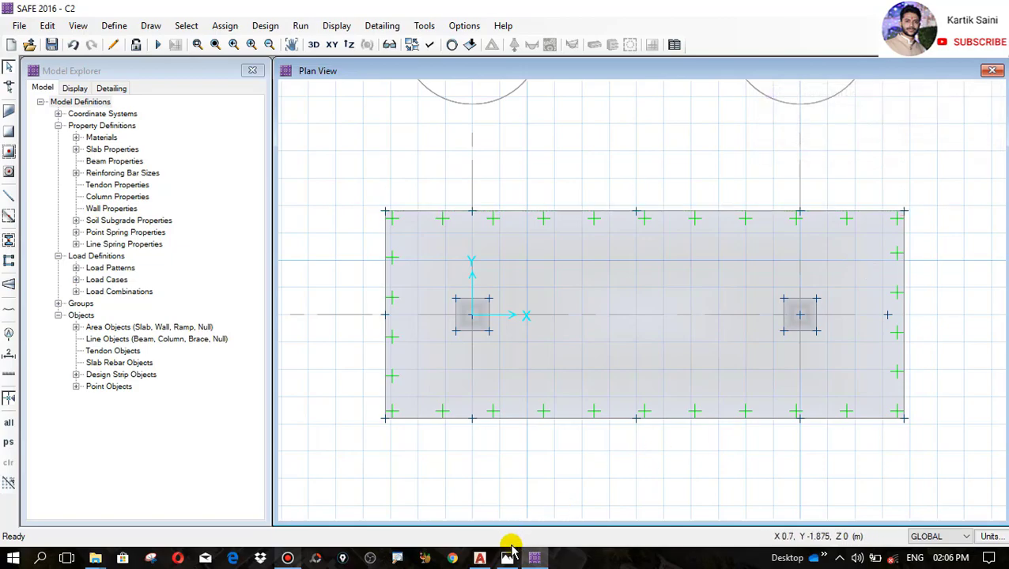
Switch to the AutoCAD drawing METER.dwg and copy the text "1450 X 1.1 = 1595KN" to just above the footing plan's 4.6M dimension
{"action": "left_click", "coordinate": [480, 558]}
{"action": "scroll", "coordinate": [526, 279], "scroll_direction": "down", "scroll_amount": 10}
{"action": "scroll", "coordinate": [509, 424], "scroll_direction": "up", "scroll_amount": 8}
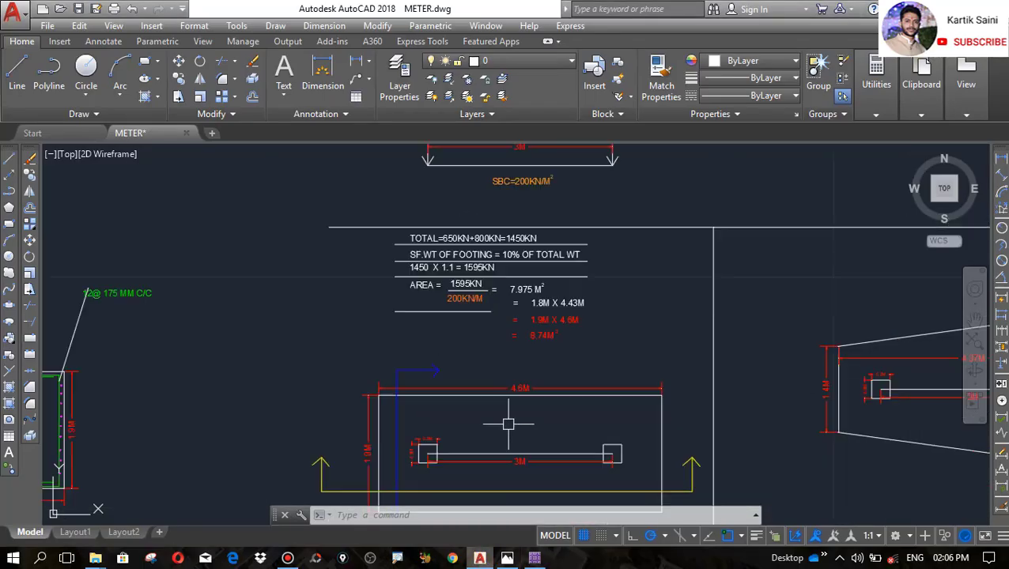
{"action": "scroll", "coordinate": [519, 375], "scroll_direction": "down", "scroll_amount": 4}
{"action": "scroll", "coordinate": [523, 318], "scroll_direction": "down", "scroll_amount": 3}
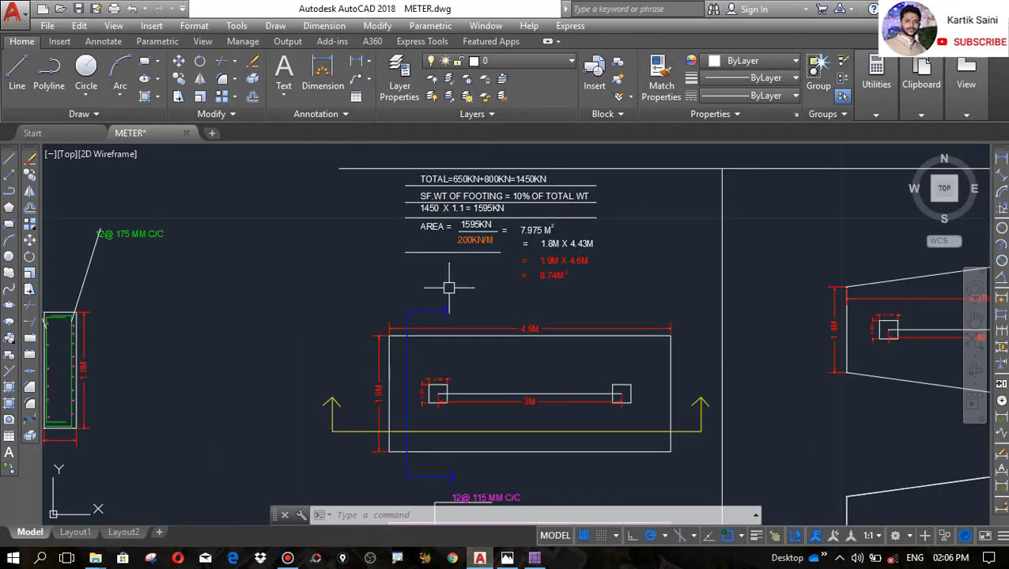
{"action": "scroll", "coordinate": [457, 217], "scroll_direction": "up", "scroll_amount": 4}
{"action": "left_click", "coordinate": [457, 215]}
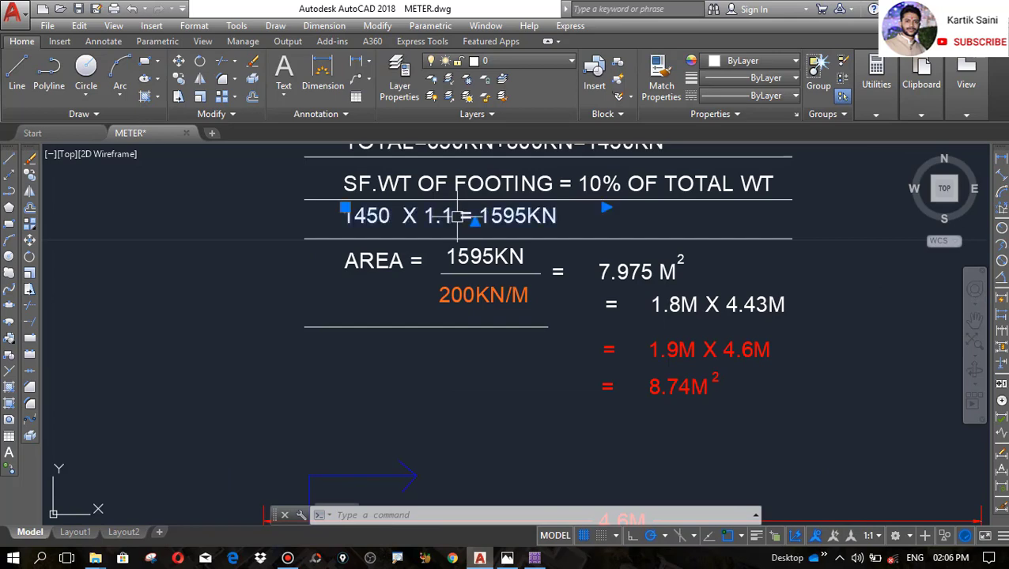
{"action": "left_click", "coordinate": [30, 176]}
{"action": "left_click", "coordinate": [345, 210]}
{"action": "scroll", "coordinate": [507, 275], "scroll_direction": "down", "scroll_amount": 3}
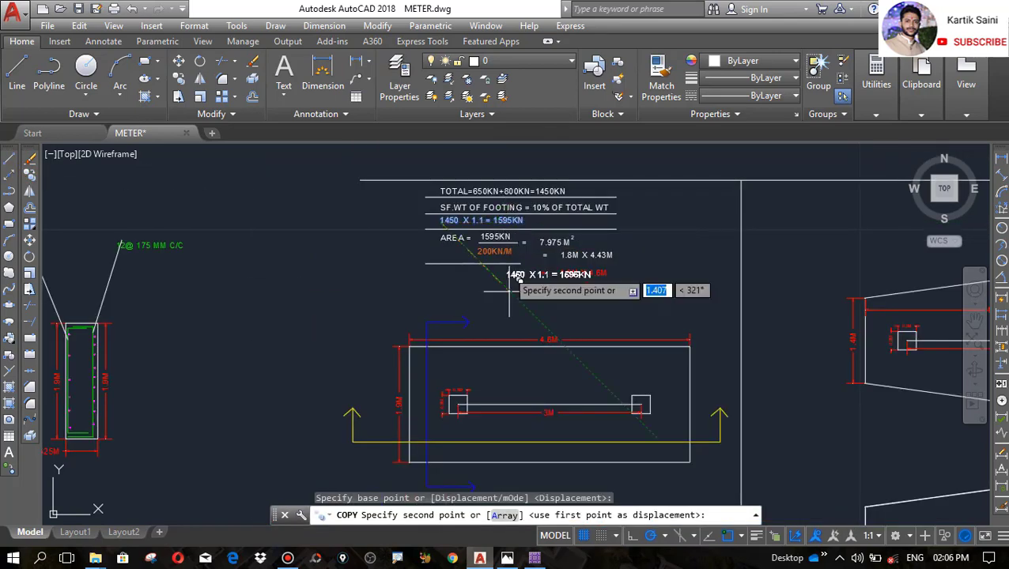
{"action": "scroll", "coordinate": [523, 311], "scroll_direction": "up", "scroll_amount": 4}
{"action": "left_click", "coordinate": [523, 229]}
{"action": "key", "text": "Escape"}
Place the copied text just above the footing plan's 4.6M dimension and change its content to "4.75M"
{"action": "left_click", "coordinate": [577, 245]}
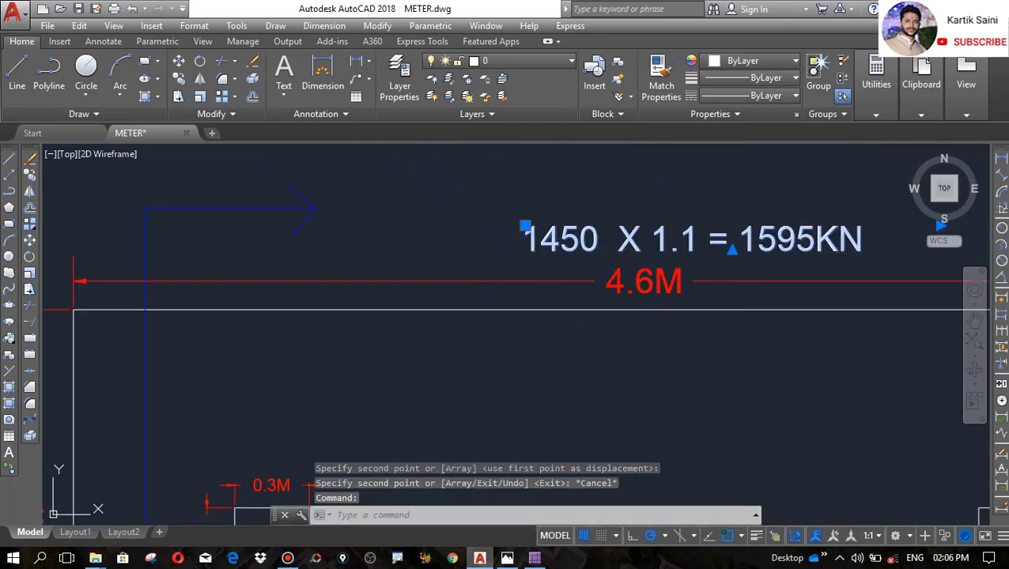
{"action": "double_click", "coordinate": [579, 263]}
{"action": "scroll", "coordinate": [721, 249], "scroll_direction": "down", "scroll_amount": 2}
{"action": "left_click_drag", "start_coordinate": [837, 239], "coordinate": [530, 250]}
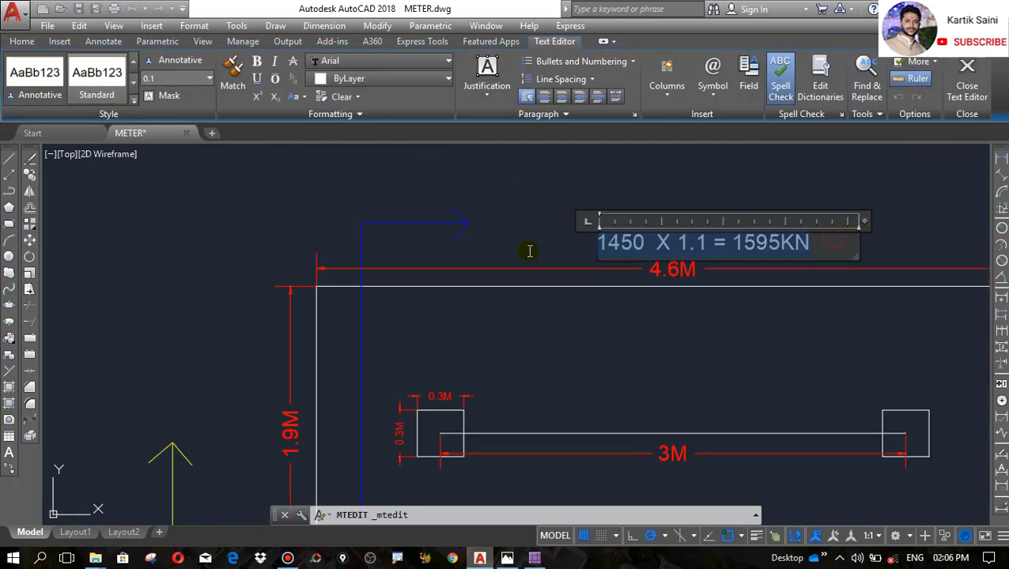
{"action": "type", "text": "4.75M"}
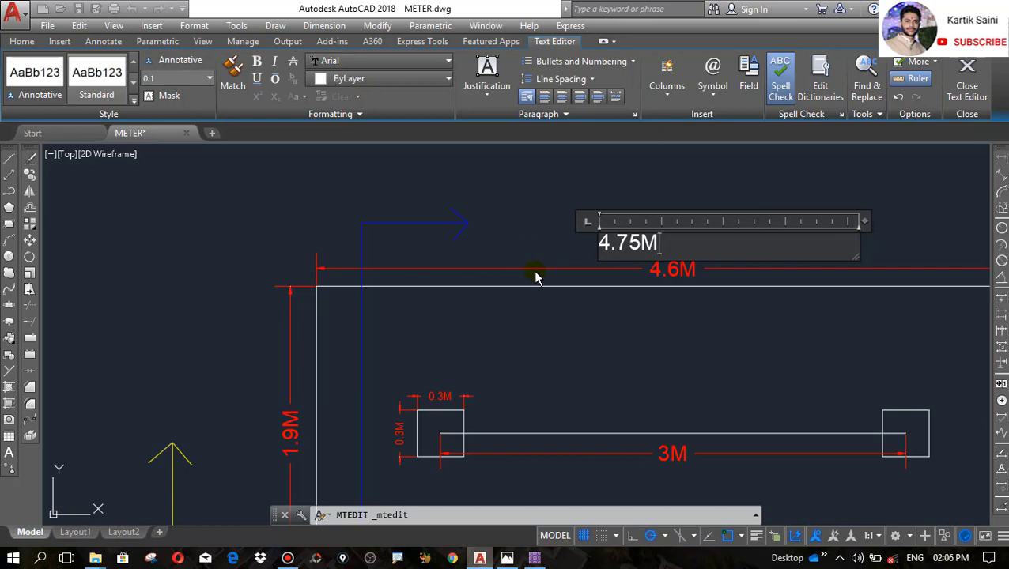
{"action": "key", "text": "Escape"}
{"action": "scroll", "coordinate": [736, 261], "scroll_direction": "up", "scroll_amount": 4}
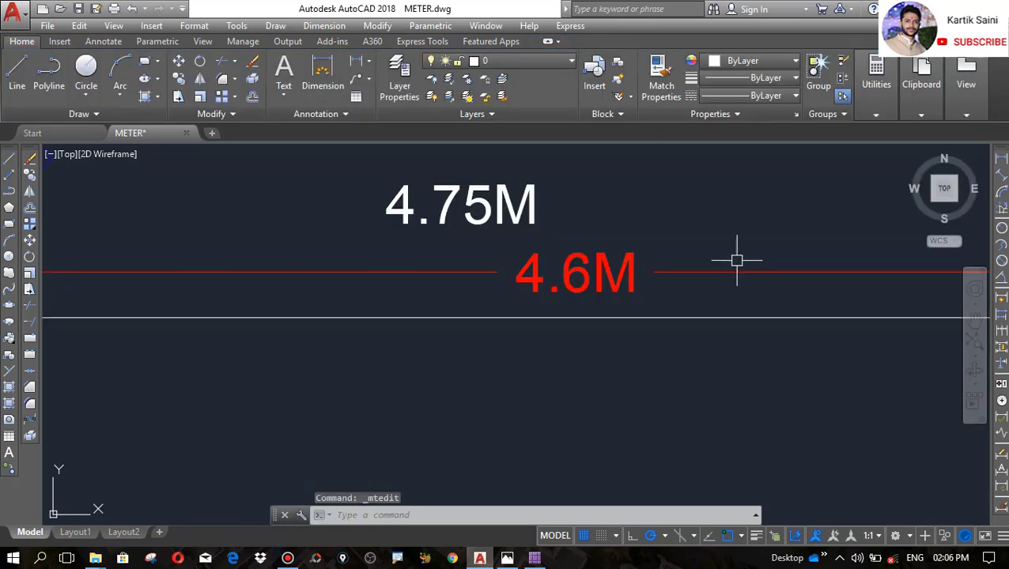
Draw a diagonal line rising across the 4.6M dimension text to start crossing it out
{"action": "type", "text": "l"}
{"action": "key", "text": "Return"}
{"action": "left_click", "coordinate": [480, 292]}
{"action": "left_click", "coordinate": [677, 242]}
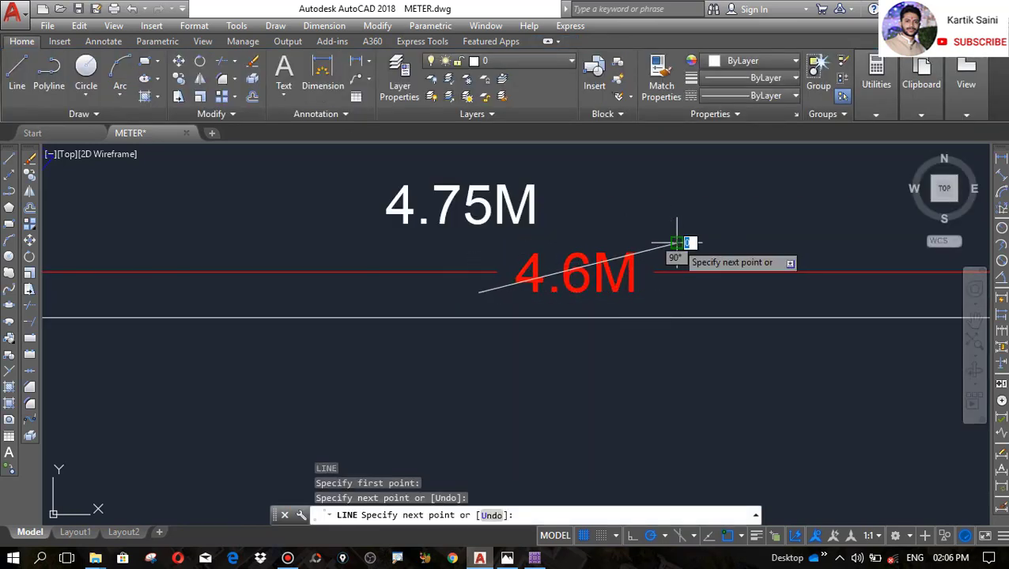
{"action": "key", "text": "Return"}
Draw a second diagonal line sloping down across the 4.6M text so the two lines form a cross
{"action": "key", "text": "Return"}
{"action": "left_click", "coordinate": [387, 225]}
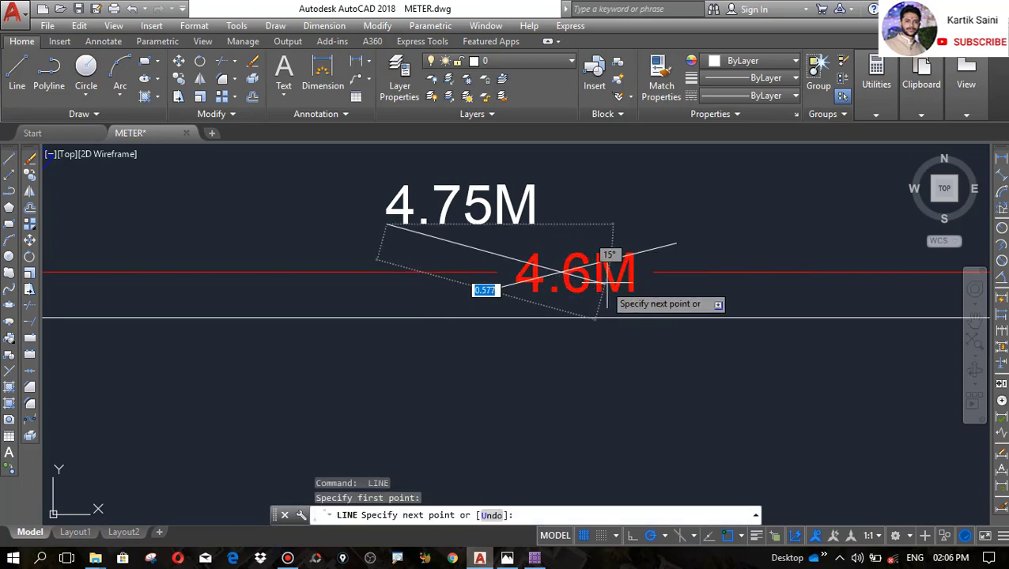
{"action": "key", "text": "Escape"}
{"action": "scroll", "coordinate": [519, 249], "scroll_direction": "up", "scroll_amount": 4}
{"action": "key", "text": "Return"}
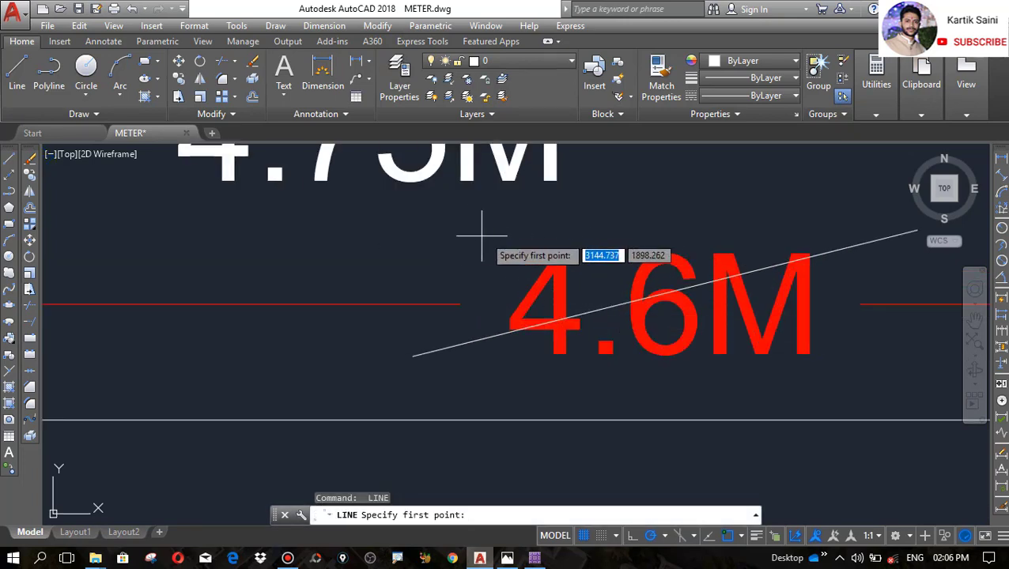
{"action": "left_click", "coordinate": [465, 231]}
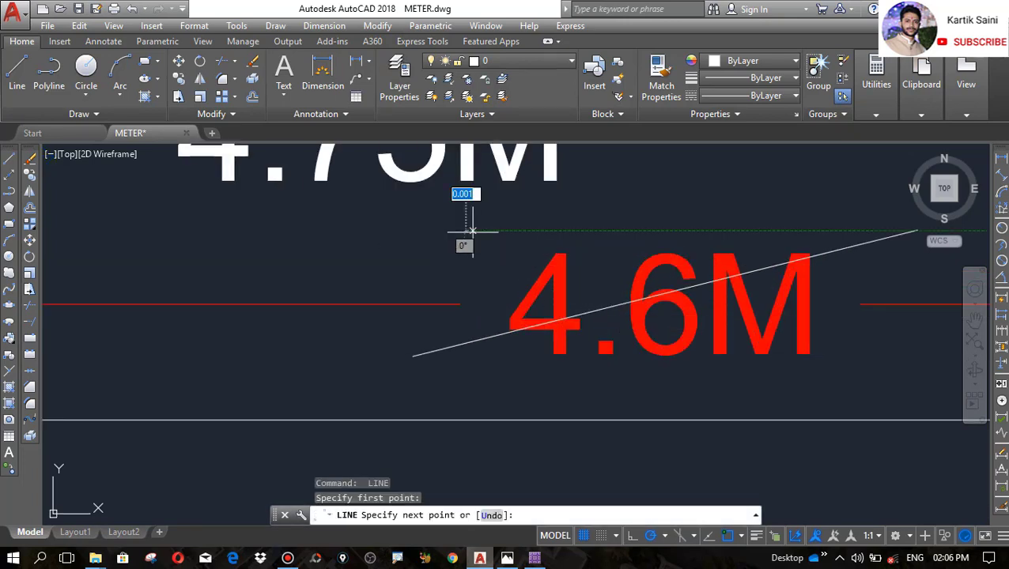
{"action": "left_click", "coordinate": [858, 368]}
{"action": "key", "text": "Escape"}
{"action": "scroll", "coordinate": [625, 332], "scroll_direction": "down", "scroll_amount": 6}
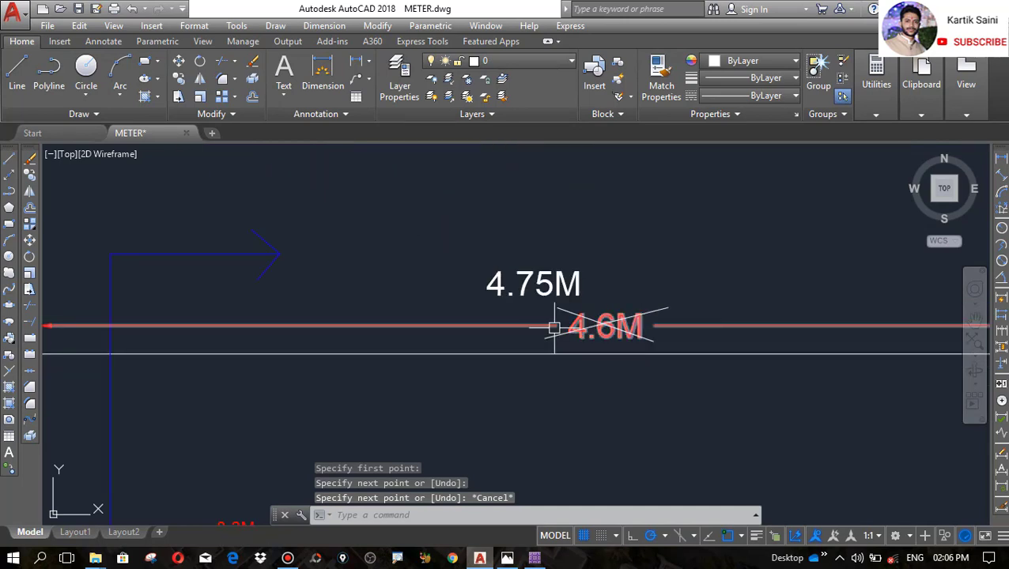
Move the 4.75M text horizontally so it sits centred above the crossed-out 4.6M
{"action": "left_click", "coordinate": [527, 285]}
{"action": "left_click", "coordinate": [487, 272]}
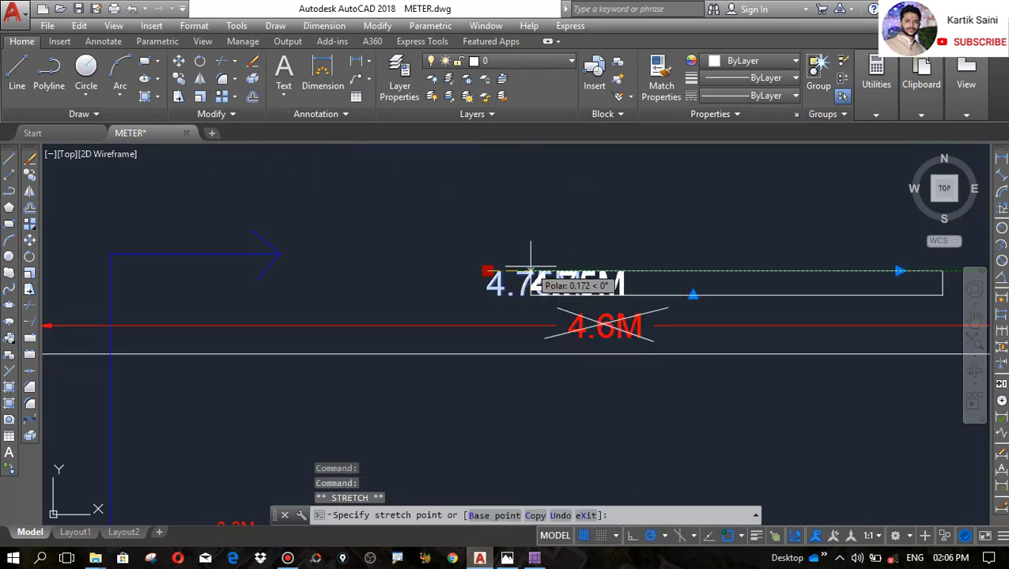
{"action": "key", "text": "Escape"}
{"action": "scroll", "coordinate": [525, 241], "scroll_direction": "down", "scroll_amount": 4}
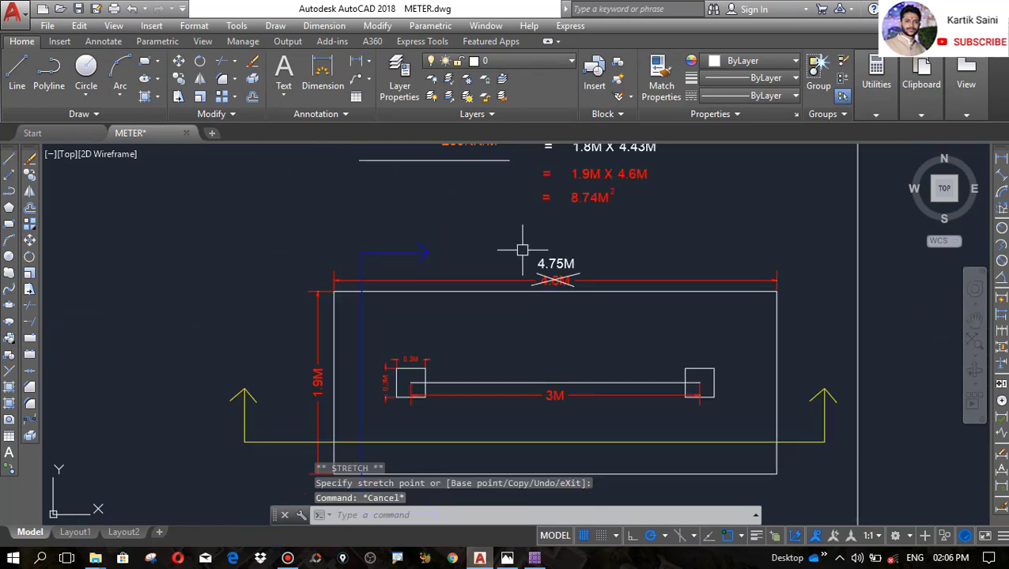
Switch to the SAFE 2016 model C2 and run the analysis and design of the reshaped footing
{"action": "left_click", "coordinate": [535, 560]}
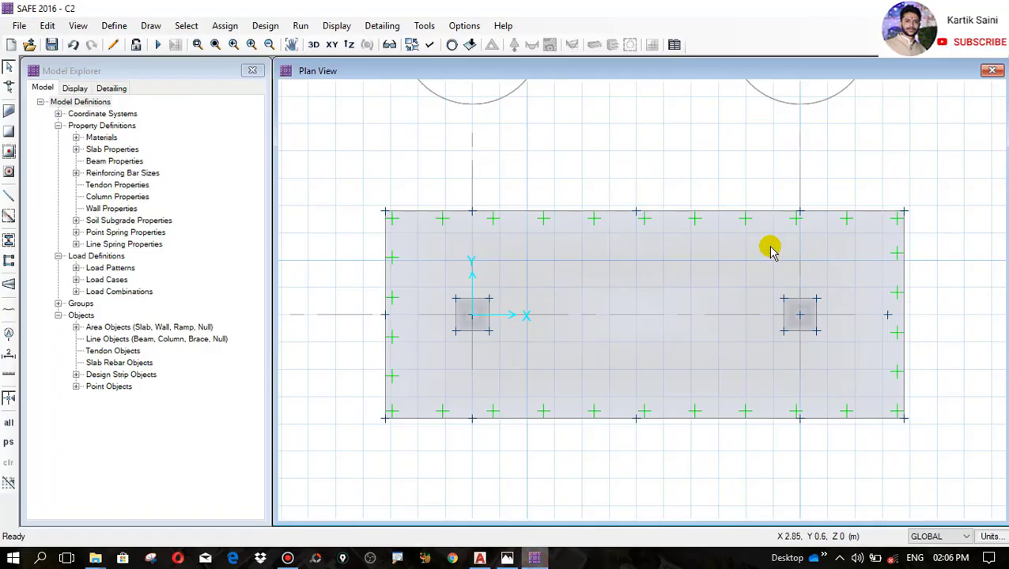
{"action": "left_click", "coordinate": [301, 26]}
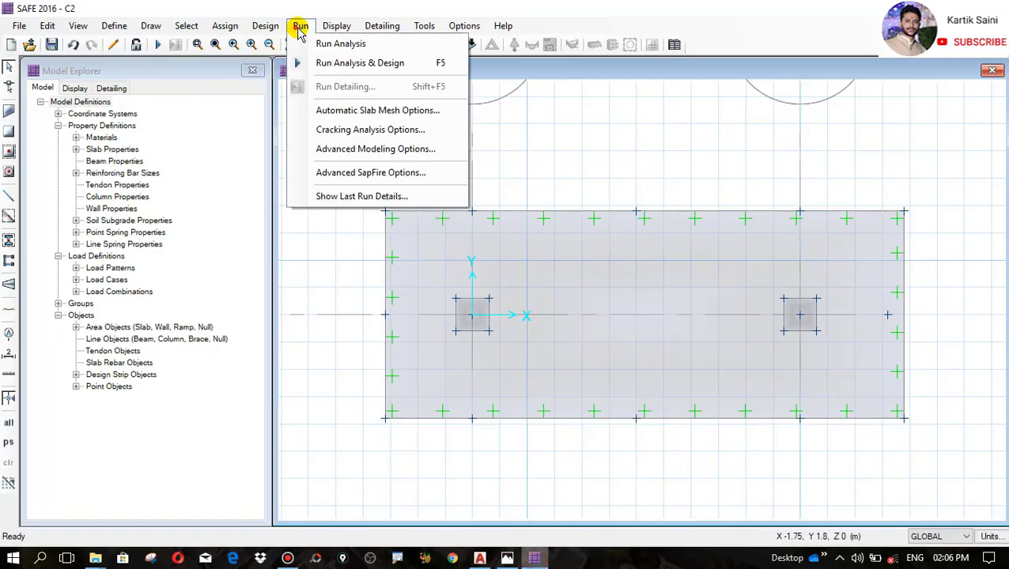
{"action": "left_click", "coordinate": [327, 67]}
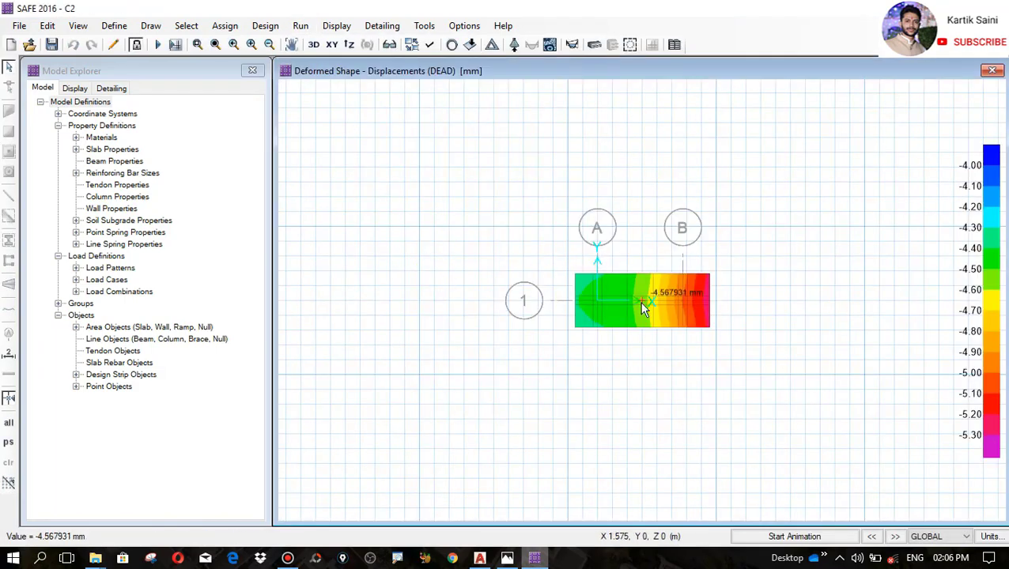
Display the footing's deformed shape for the load combination LL+DL
{"action": "scroll", "coordinate": [638, 303], "scroll_direction": "up", "scroll_amount": 2}
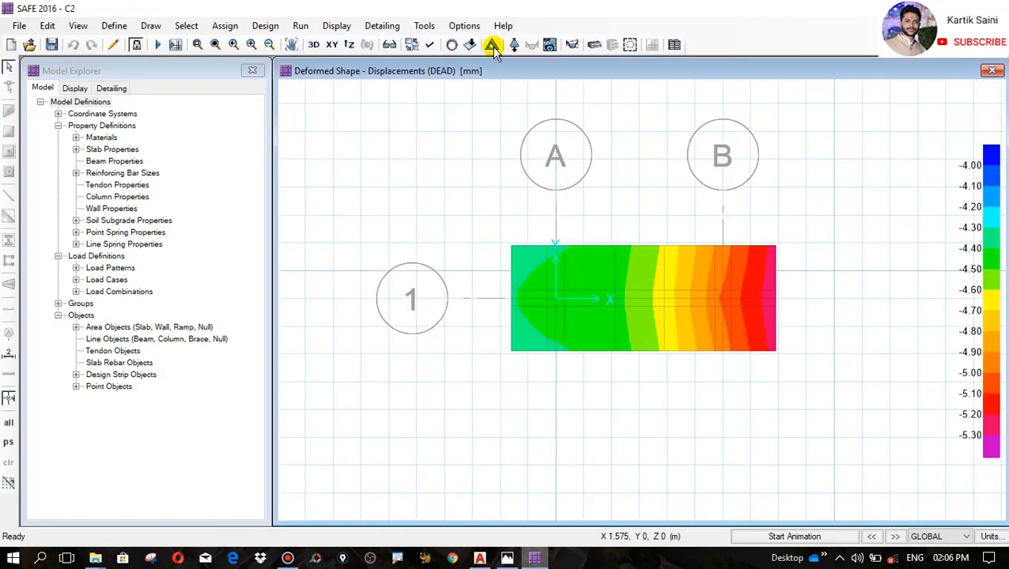
{"action": "left_click", "coordinate": [491, 46]}
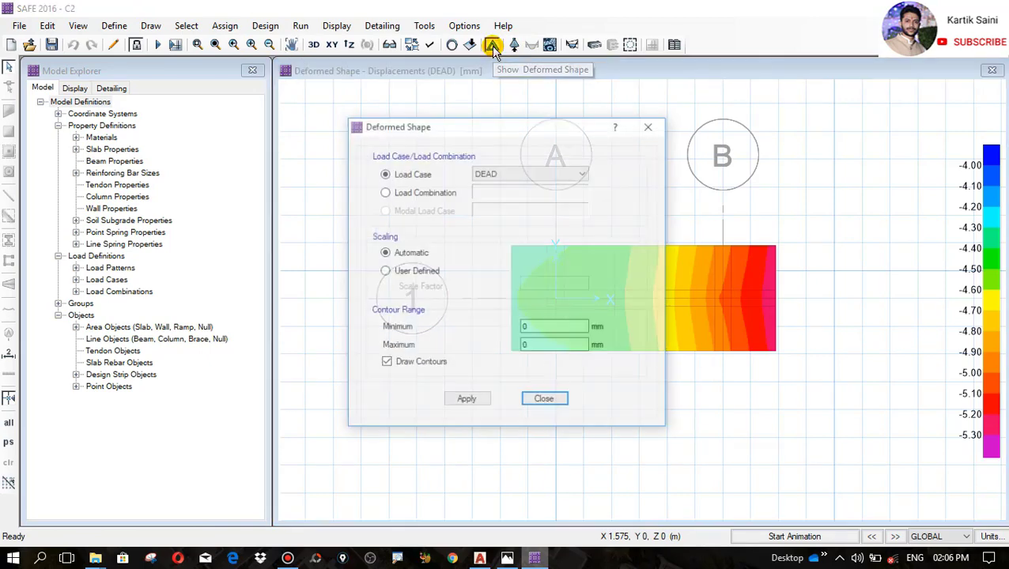
{"action": "left_click", "coordinate": [396, 194]}
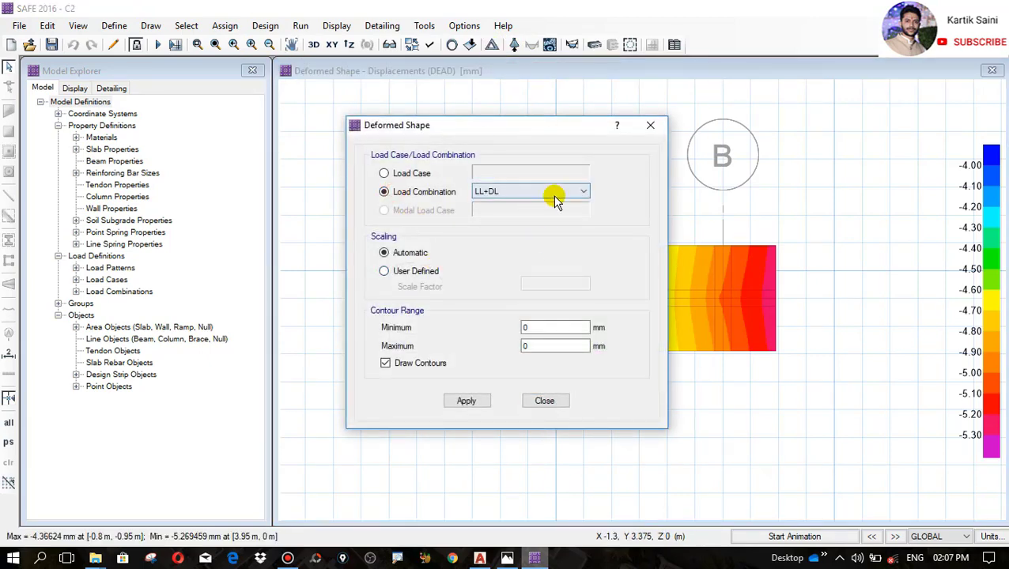
{"action": "left_click", "coordinate": [464, 400]}
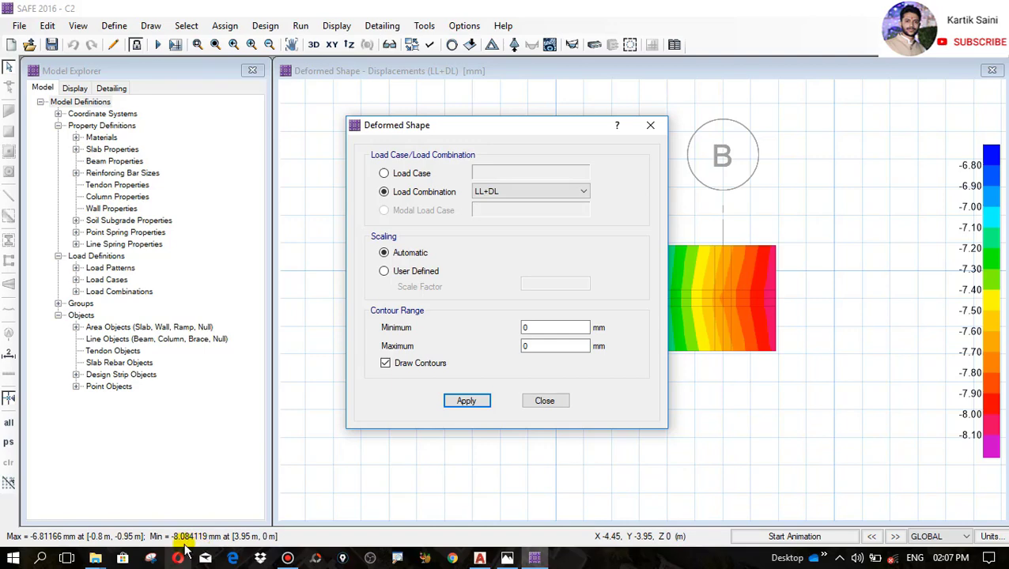
{"action": "left_click", "coordinate": [542, 401]}
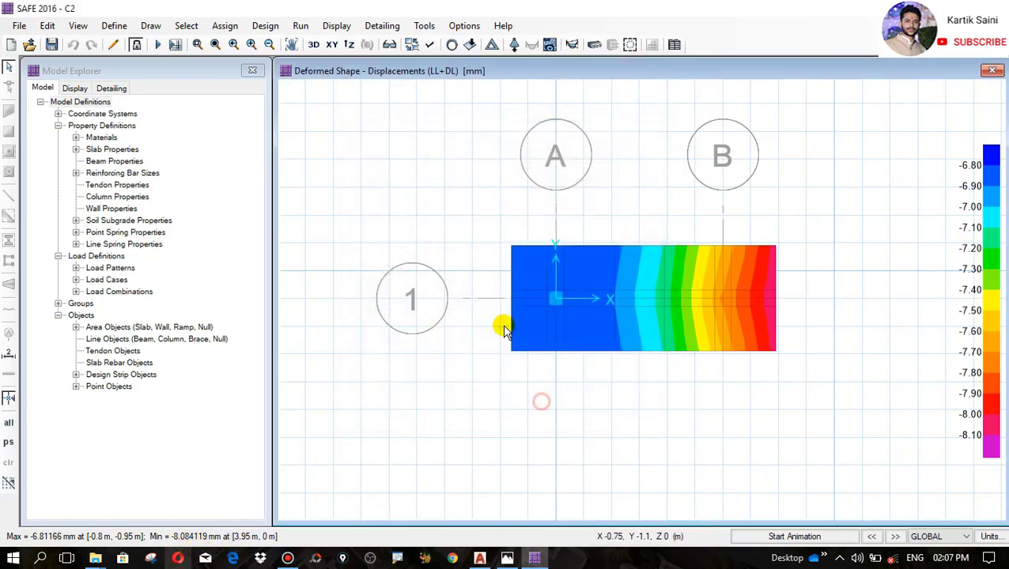
Display the soil pressure contours on the deformed shape for the load combination LL+DL
{"action": "left_click", "coordinate": [514, 44]}
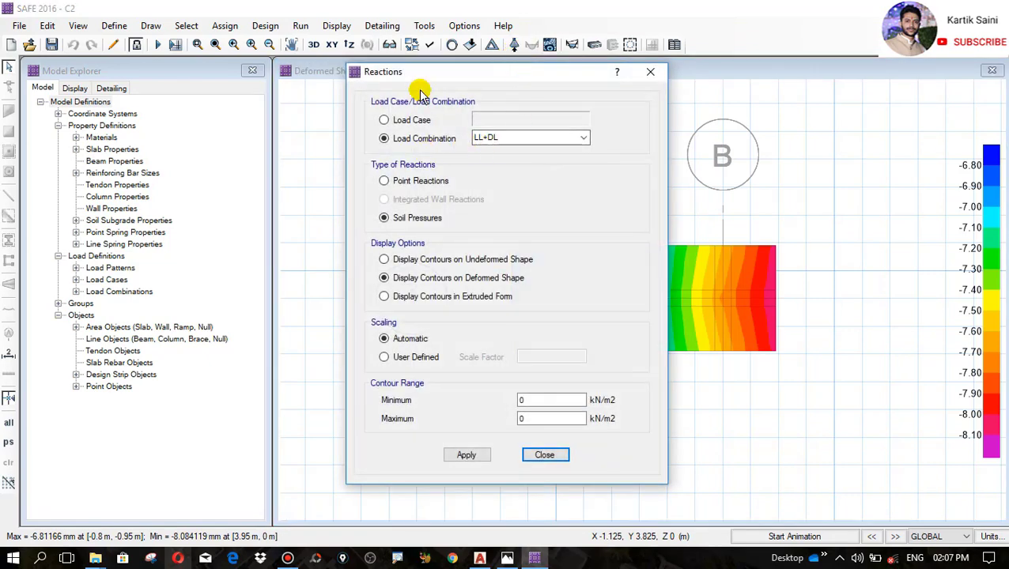
{"action": "left_click_drag", "start_coordinate": [412, 72], "coordinate": [121, 51]}
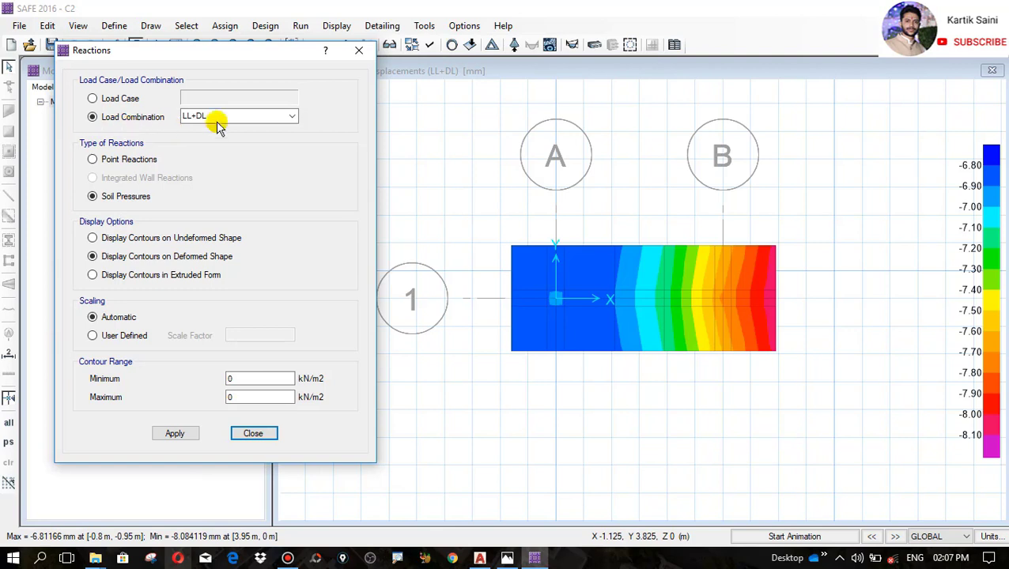
{"action": "left_click", "coordinate": [431, 273]}
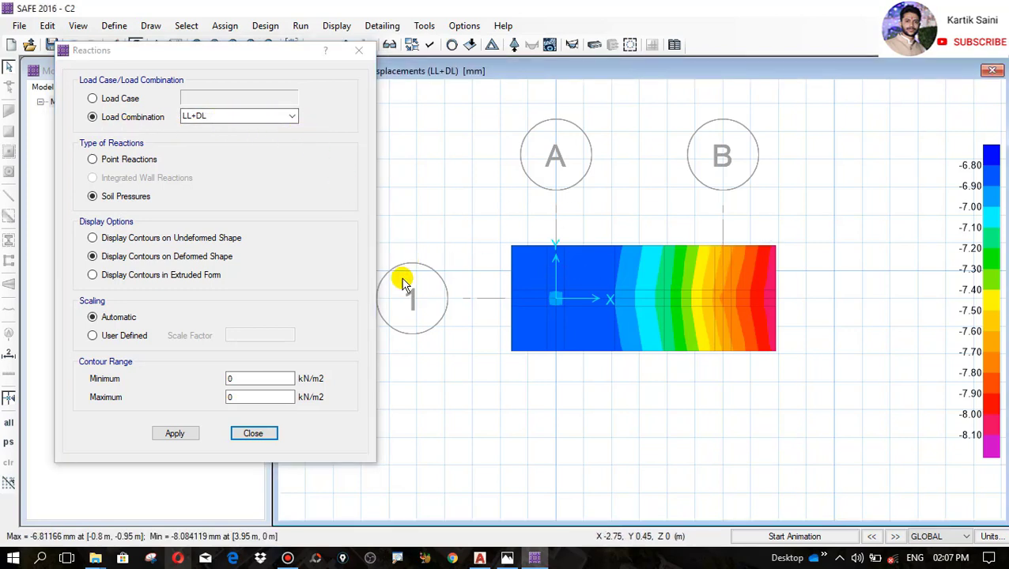
{"action": "left_click", "coordinate": [175, 434]}
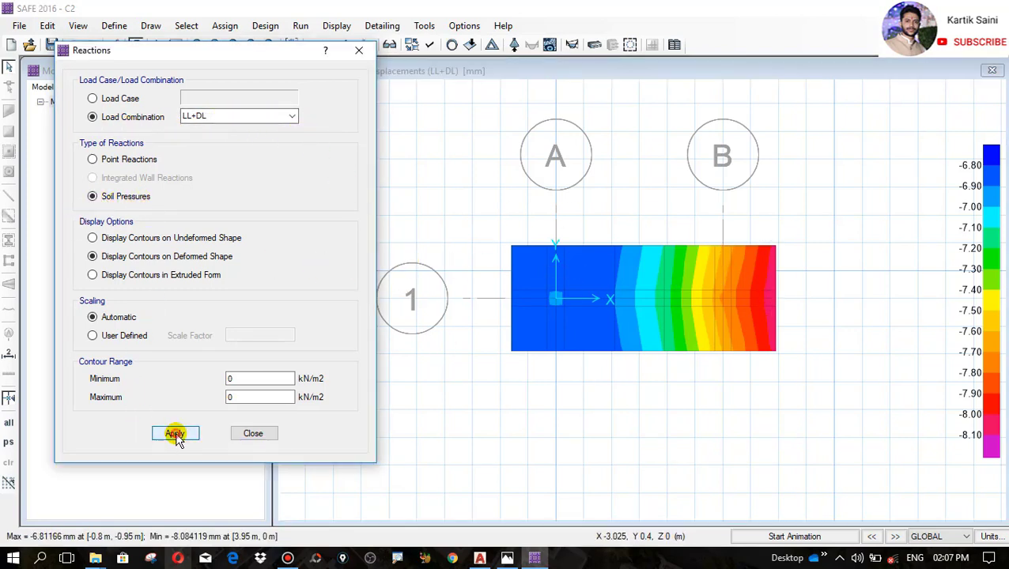
{"action": "left_click", "coordinate": [253, 434]}
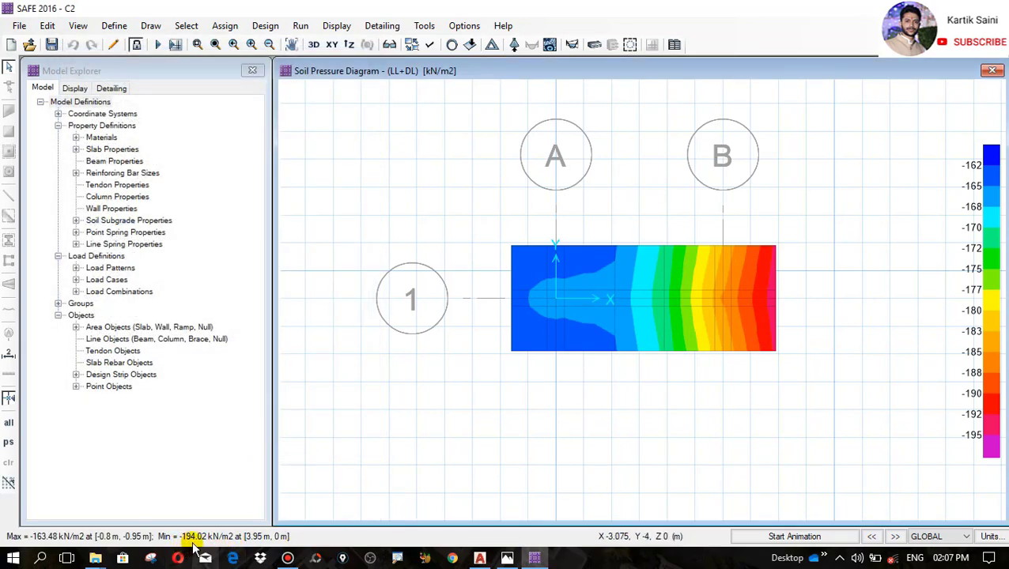
Switch to the AutoCAD drawing METER.dwg and examine the soil bearing capacity noted below the column load sketch
{"action": "left_click", "coordinate": [479, 559]}
{"action": "scroll", "coordinate": [541, 386], "scroll_direction": "down", "scroll_amount": 4}
{"action": "scroll", "coordinate": [540, 164], "scroll_direction": "up", "scroll_amount": 6}
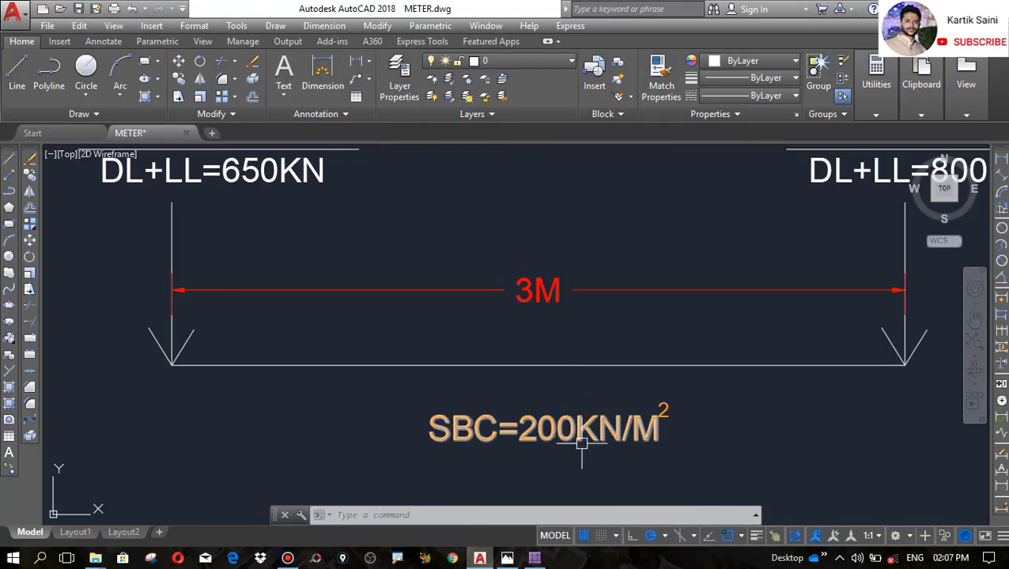
{"action": "scroll", "coordinate": [531, 356], "scroll_direction": "down", "scroll_amount": 2}
{"action": "scroll", "coordinate": [571, 429], "scroll_direction": "up", "scroll_amount": 3}
{"action": "scroll", "coordinate": [489, 310], "scroll_direction": "down", "scroll_amount": 3}
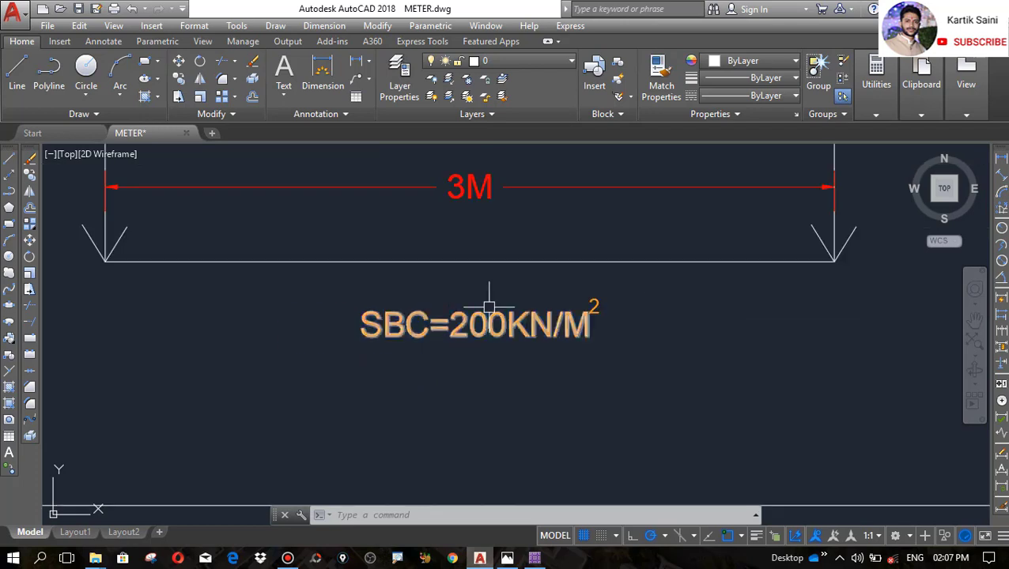
{"action": "scroll", "coordinate": [510, 340], "scroll_direction": "down", "scroll_amount": 2}
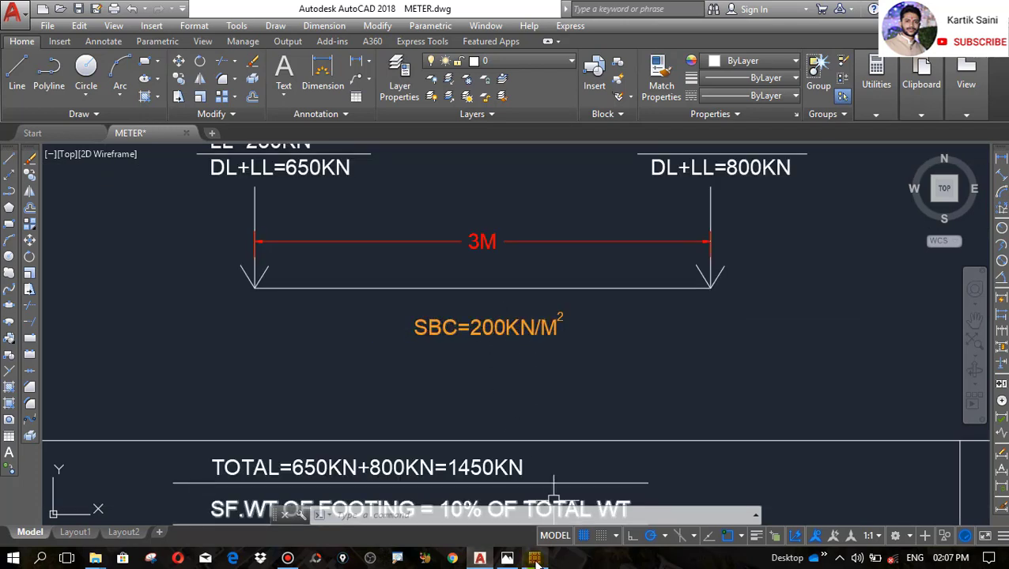
Switch back to SAFE 2016 and display the punching shear design of the footing
{"action": "left_click", "coordinate": [535, 558]}
{"action": "scroll", "coordinate": [729, 320], "scroll_direction": "up", "scroll_amount": 3}
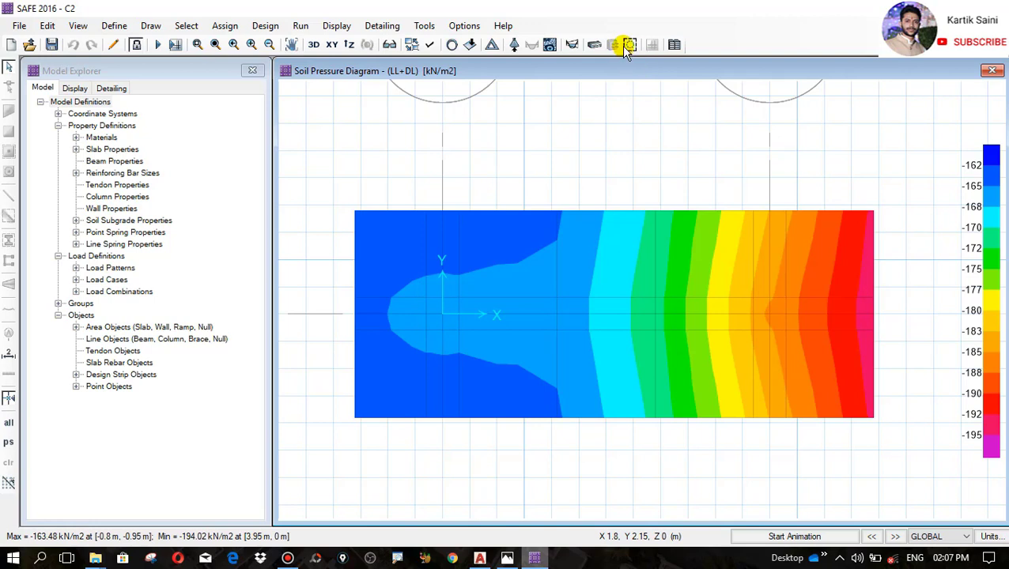
{"action": "left_click", "coordinate": [335, 25]}
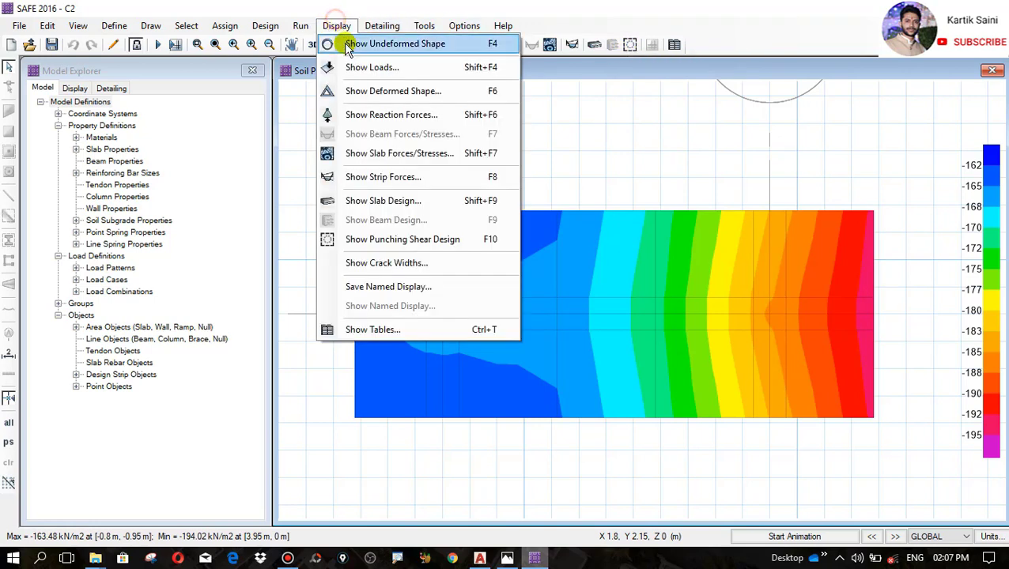
{"action": "left_click", "coordinate": [417, 241]}
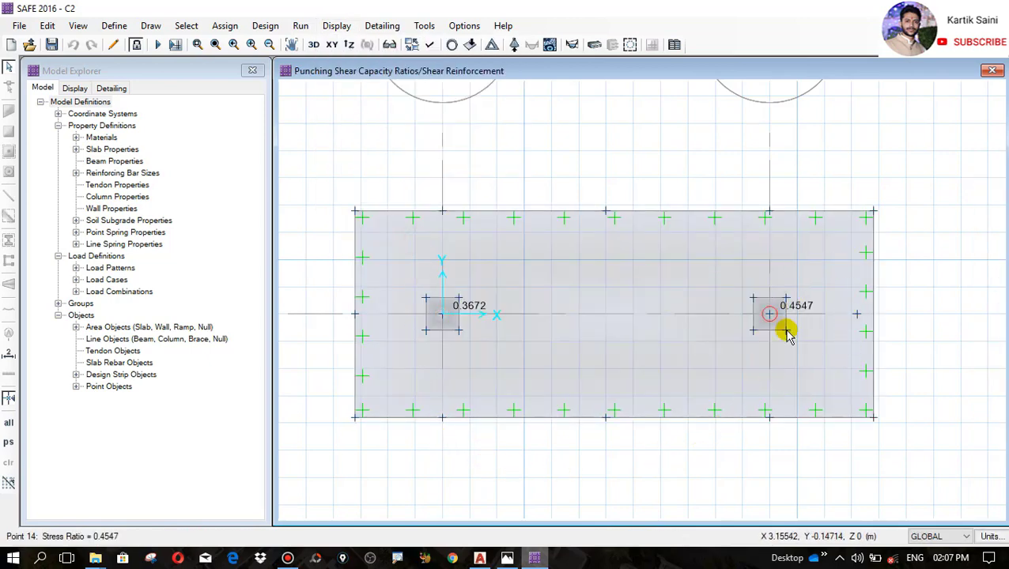
Examine the punching shear capacity ratios at the columns on grids A and B
{"action": "scroll", "coordinate": [449, 327], "scroll_direction": "up", "scroll_amount": 3}
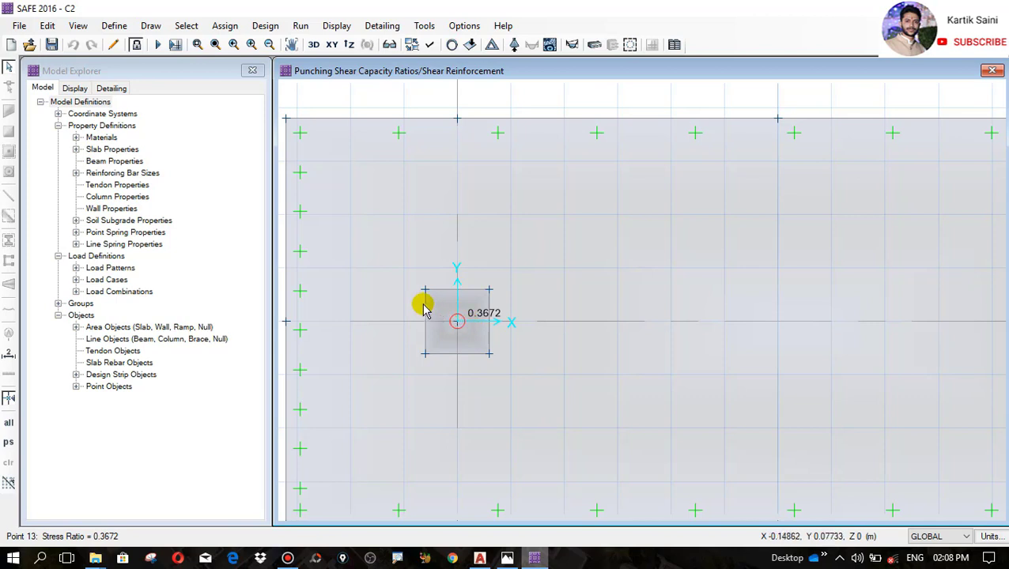
{"action": "scroll", "coordinate": [407, 300], "scroll_direction": "down", "scroll_amount": 3}
{"action": "scroll", "coordinate": [435, 309], "scroll_direction": "up", "scroll_amount": 3}
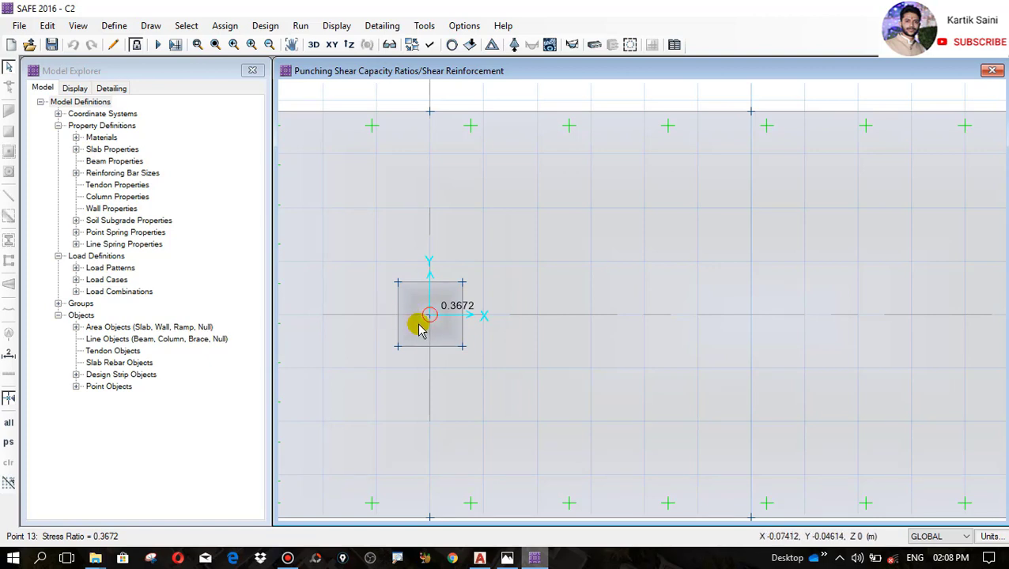
{"action": "scroll", "coordinate": [446, 324], "scroll_direction": "up", "scroll_amount": 1}
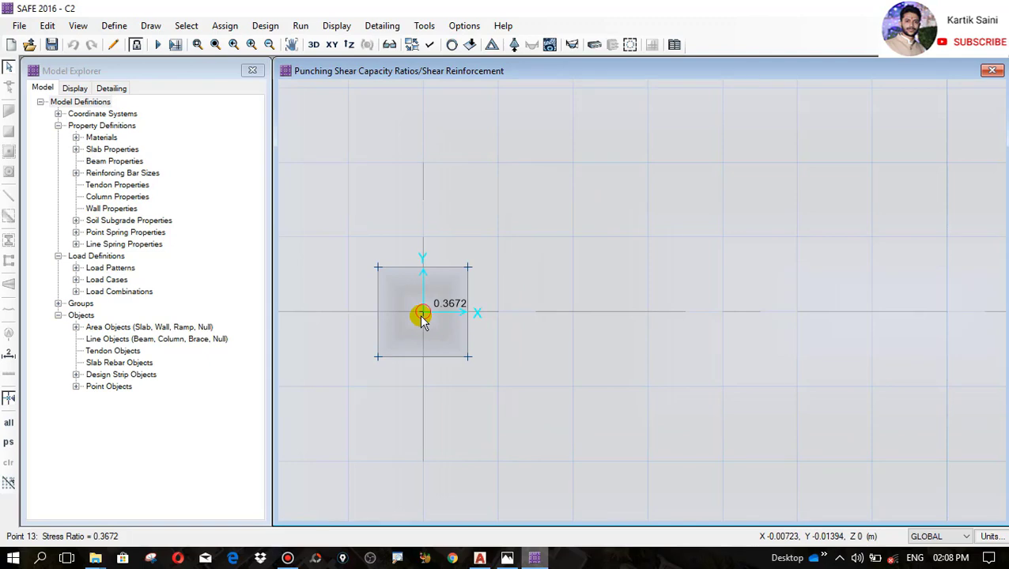
{"action": "scroll", "coordinate": [403, 313], "scroll_direction": "down", "scroll_amount": 1}
{"action": "scroll", "coordinate": [848, 320], "scroll_direction": "up", "scroll_amount": 1}
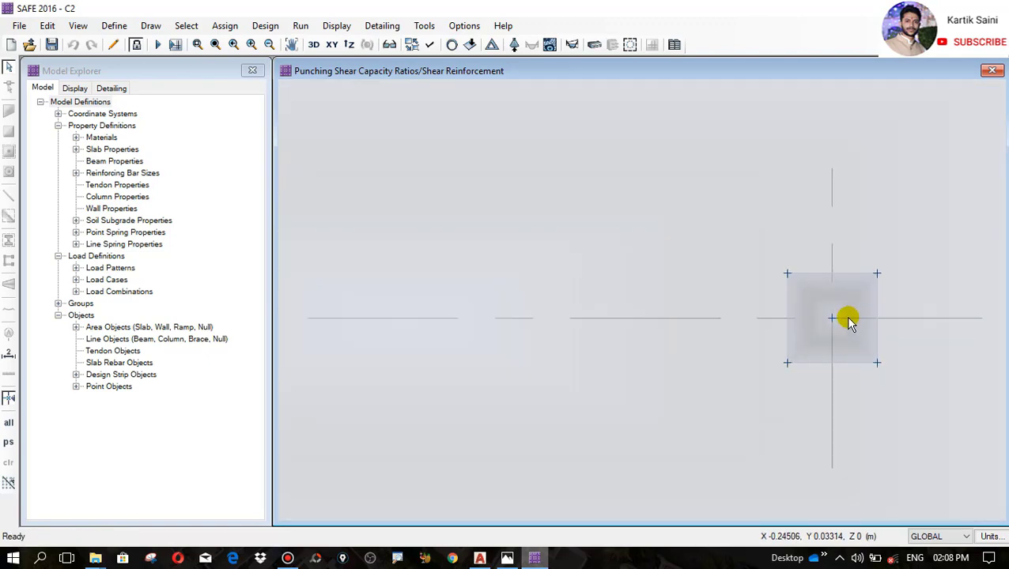
{"action": "scroll", "coordinate": [829, 332], "scroll_direction": "down", "scroll_amount": 1}
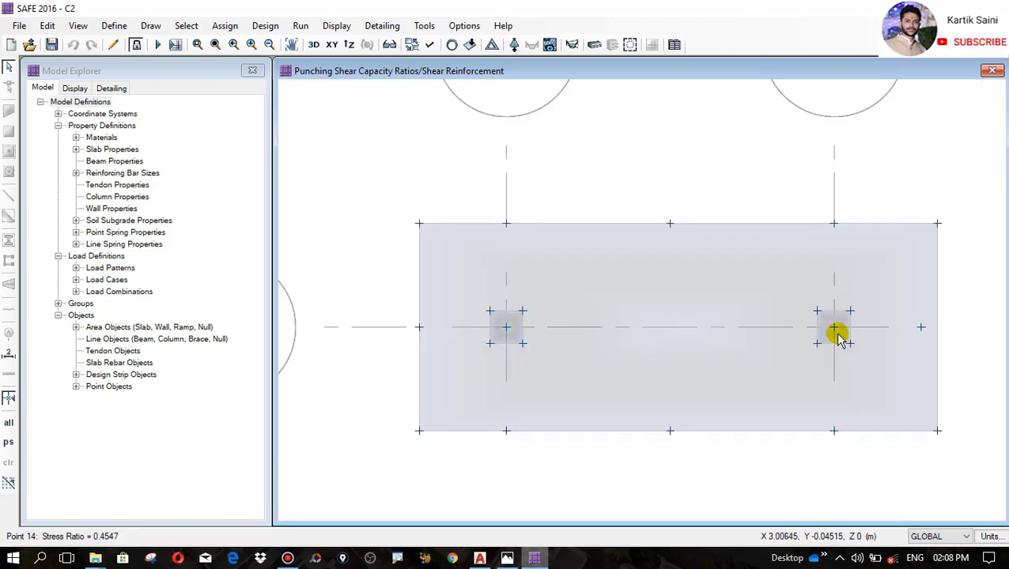
Review the IS 456-2000 punching shear check details of the column at the origin for the combination 1.5 LL +1.5 DL
{"action": "scroll", "coordinate": [506, 327], "scroll_direction": "up", "scroll_amount": 1}
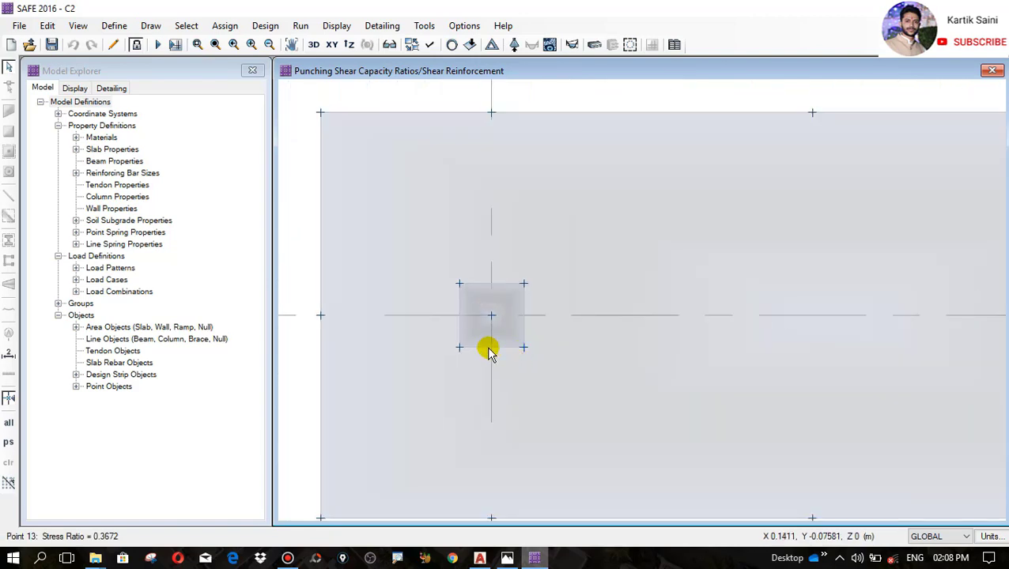
{"action": "left_click", "coordinate": [489, 324]}
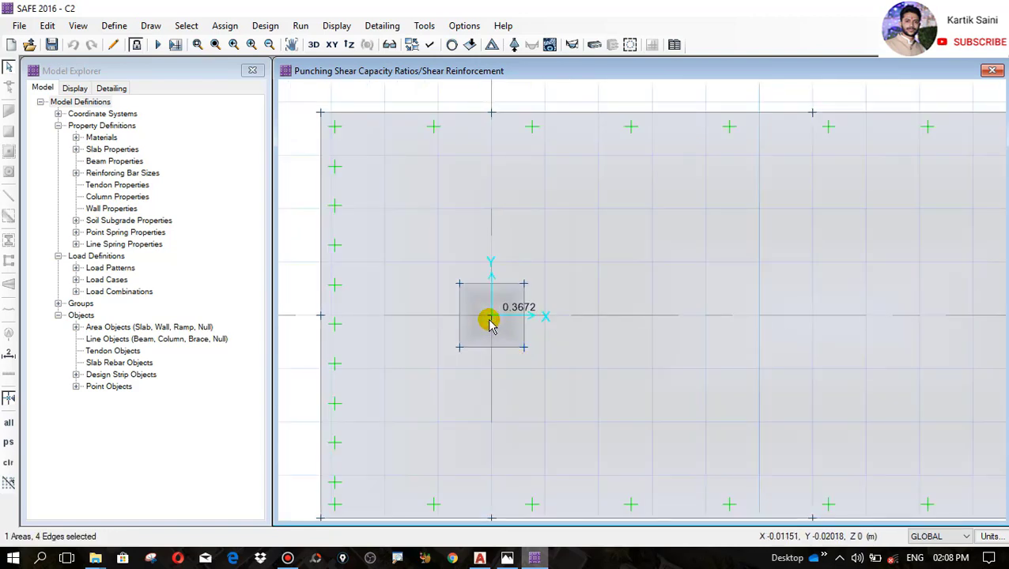
{"action": "left_click", "coordinate": [491, 319]}
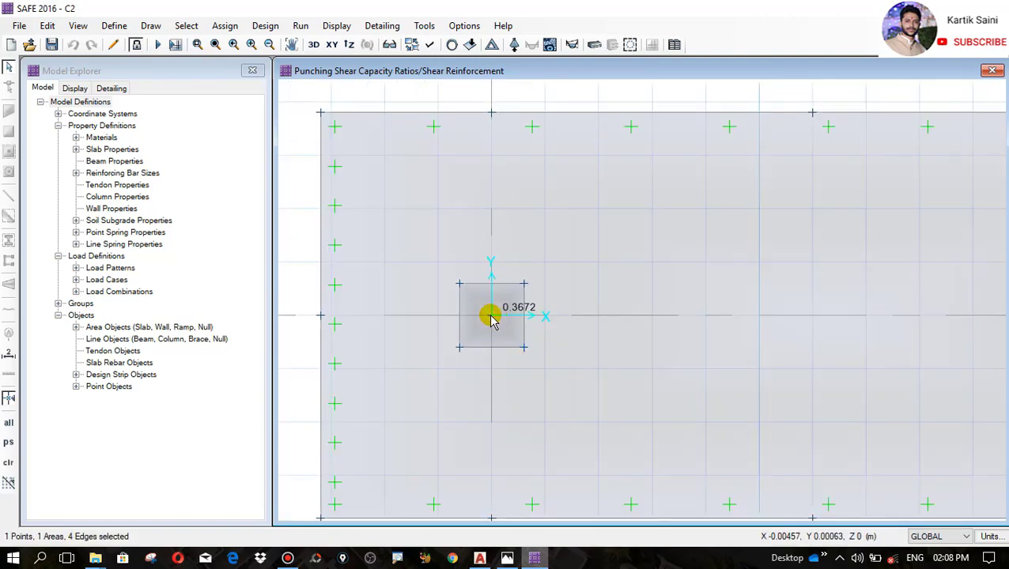
{"action": "right_click", "coordinate": [491, 319]}
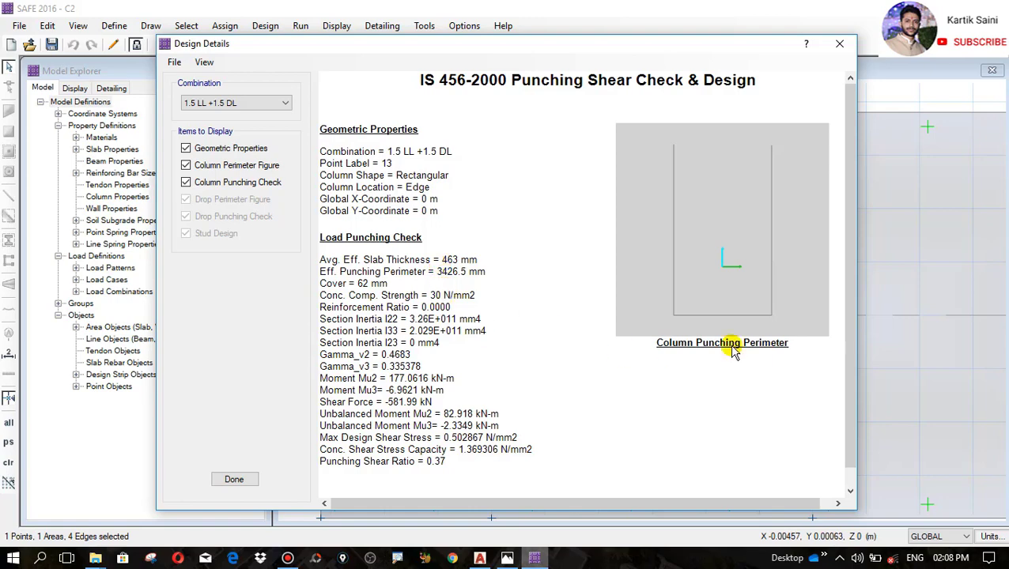
{"action": "left_click_drag", "start_coordinate": [848, 296], "coordinate": [842, 324]}
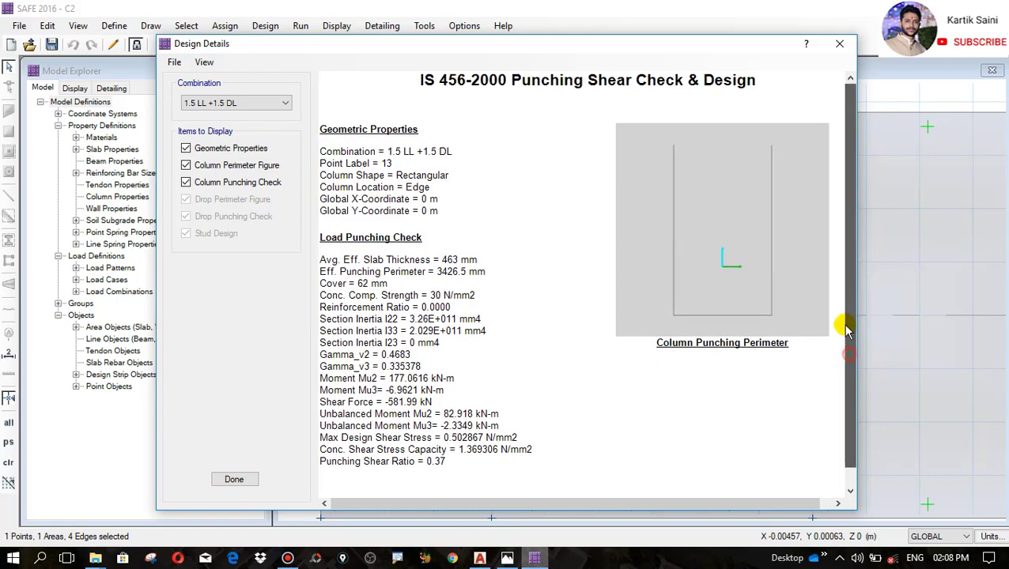
{"action": "left_click", "coordinate": [194, 105]}
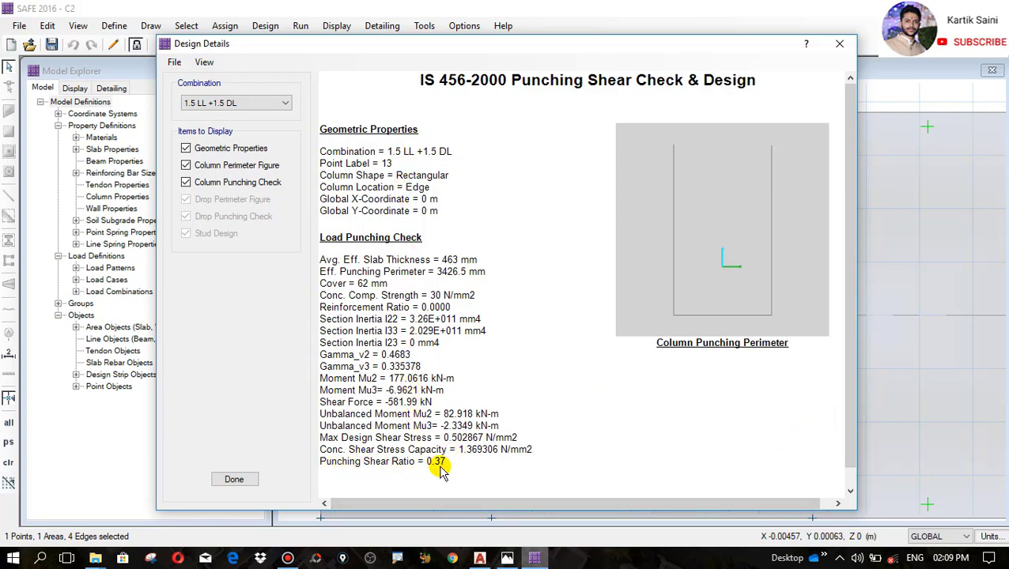
{"action": "left_click", "coordinate": [839, 44]}
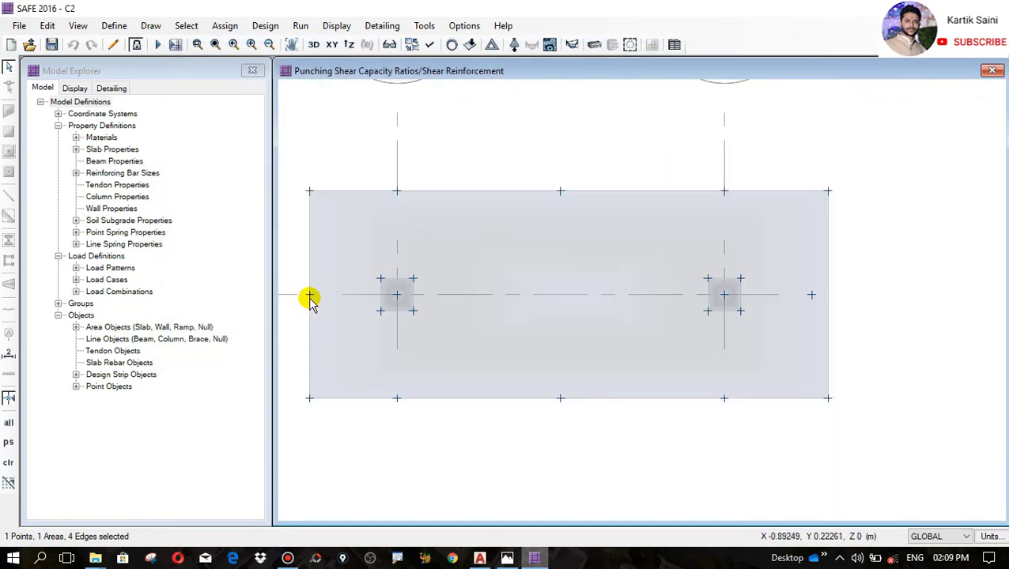
Review the punching shear check details of the column at X = 3 m and close them
{"action": "scroll", "coordinate": [716, 294], "scroll_direction": "up", "scroll_amount": 6}
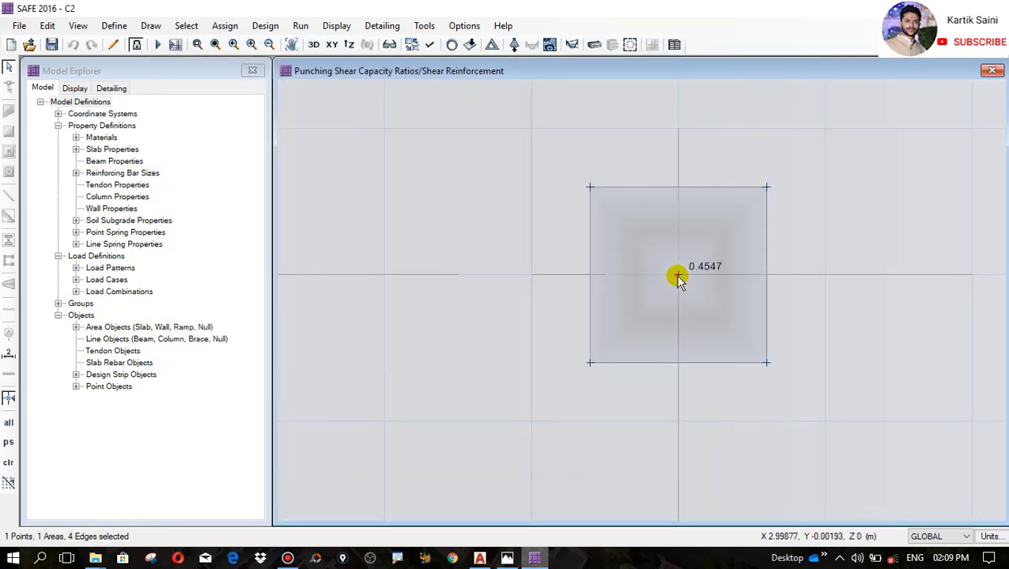
{"action": "right_click", "coordinate": [678, 277]}
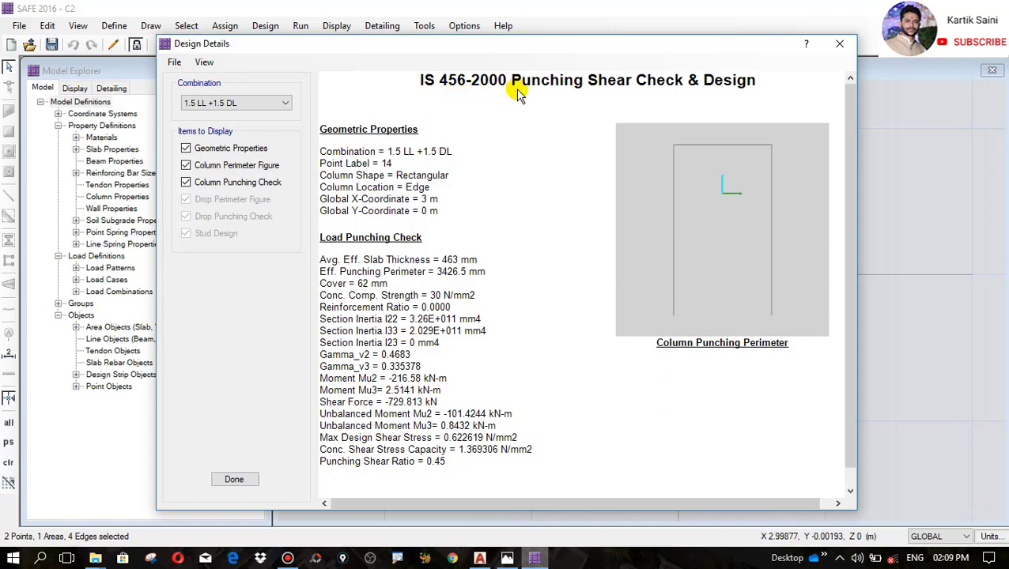
{"action": "left_click", "coordinate": [840, 45]}
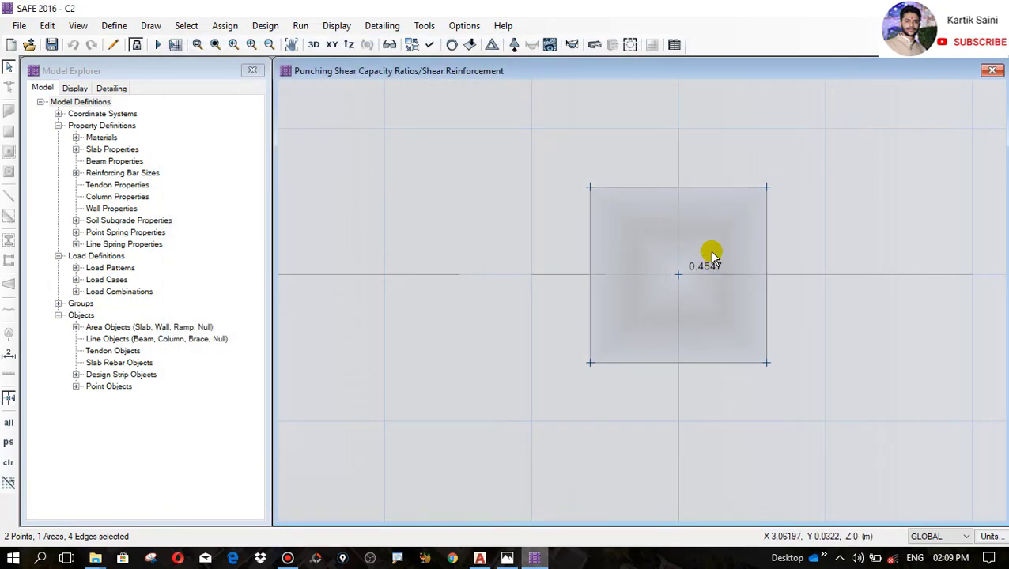
{"action": "scroll", "coordinate": [712, 255], "scroll_direction": "down", "scroll_amount": 5}
{"action": "scroll", "coordinate": [676, 327], "scroll_direction": "up", "scroll_amount": 3}
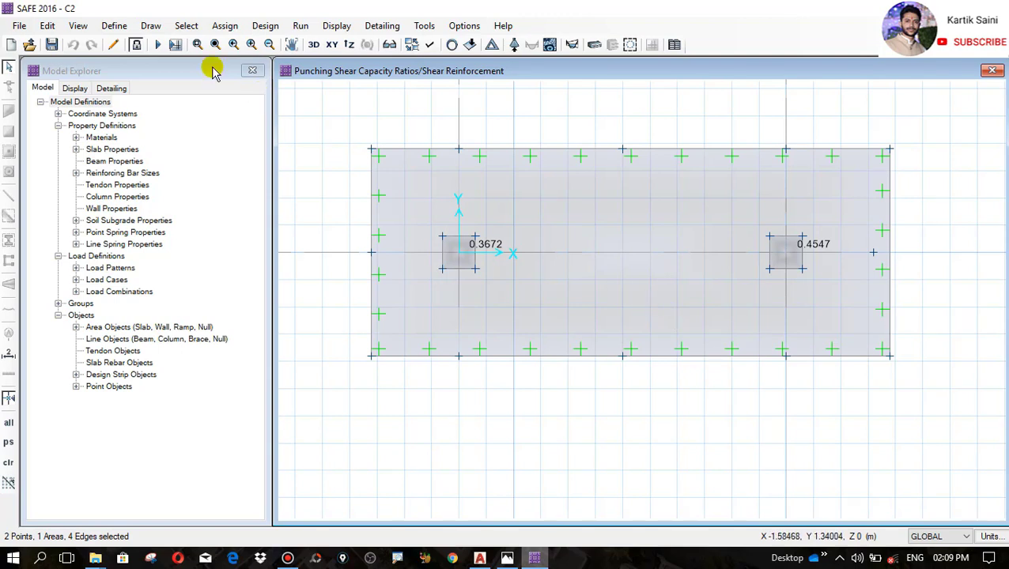
Unlock the model and accept deleting the analysis and design results
{"action": "left_click", "coordinate": [137, 46]}
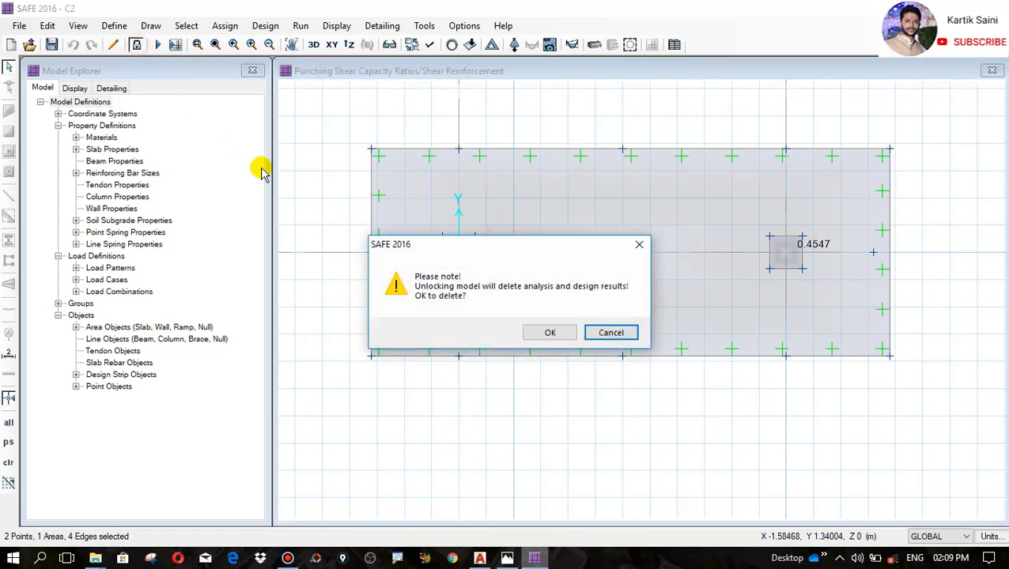
{"action": "left_click", "coordinate": [545, 333]}
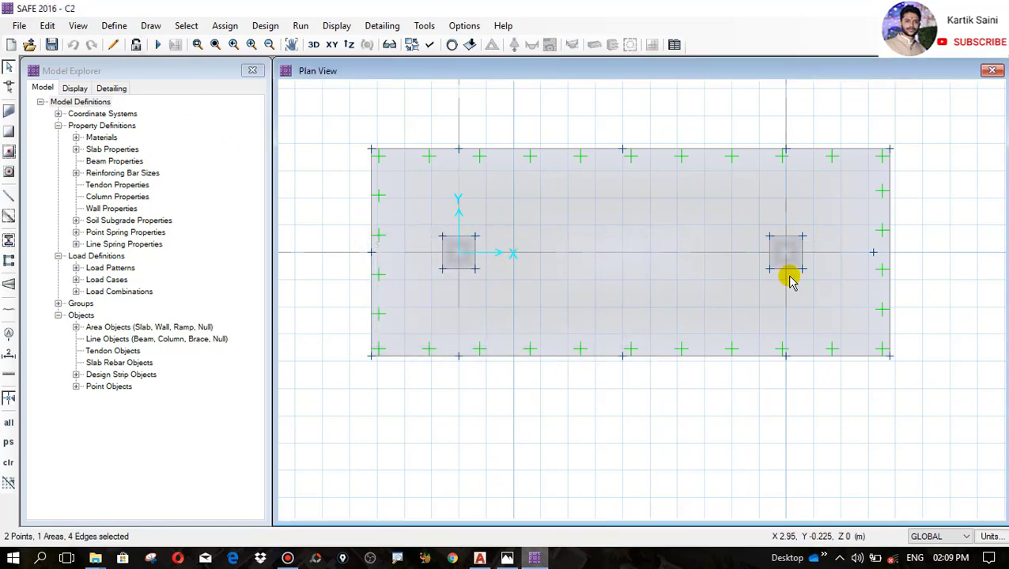
{"action": "scroll", "coordinate": [789, 274], "scroll_direction": "up", "scroll_amount": 3}
{"action": "scroll", "coordinate": [802, 320], "scroll_direction": "down", "scroll_amount": 1}
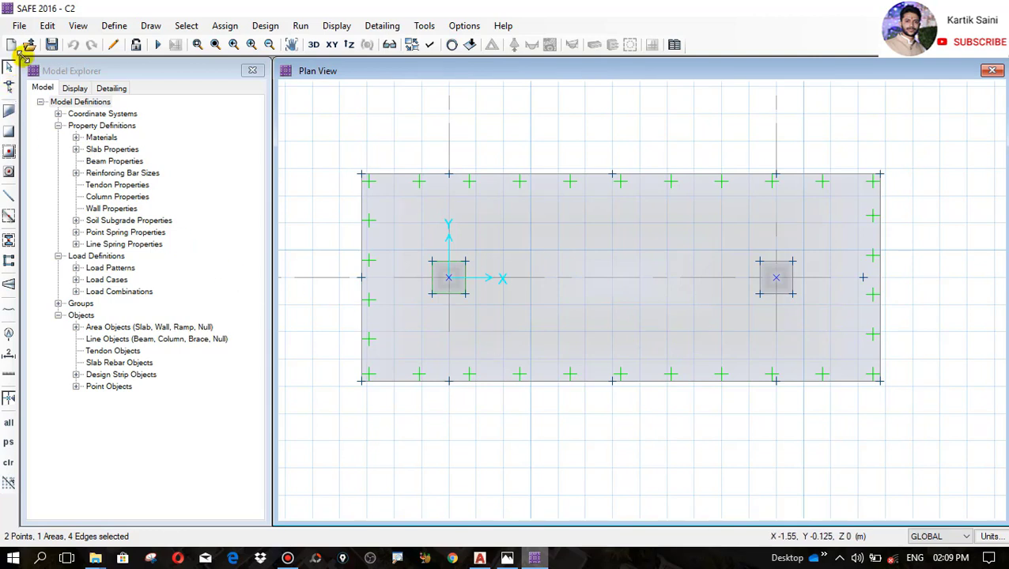
Start drawing design strips as layer A column strips, with all start and end widths set to 0.1 m
{"action": "left_click", "coordinate": [115, 29]}
{"action": "mouse_move", "coordinate": [147, 25]}
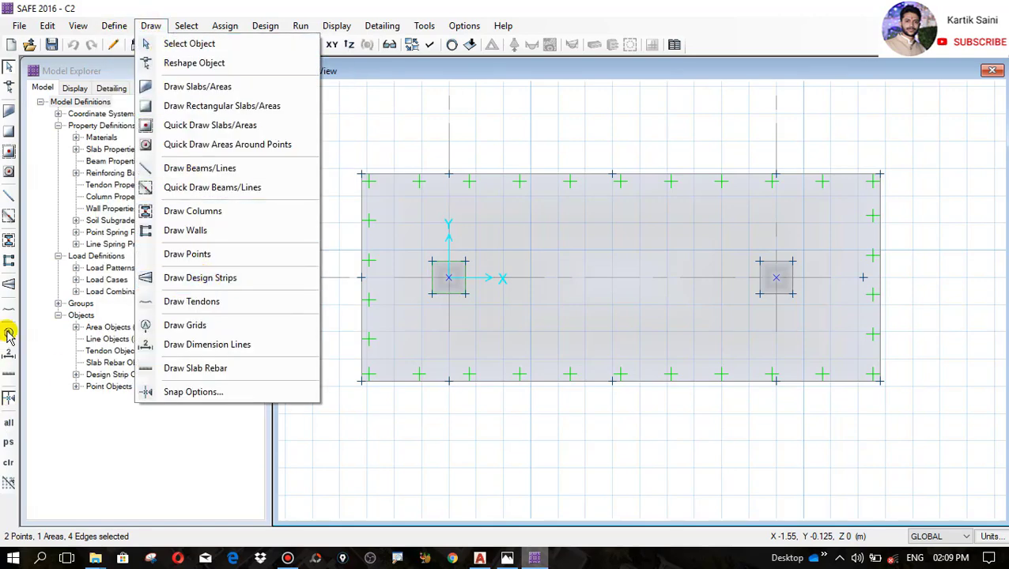
{"action": "left_click", "coordinate": [9, 284]}
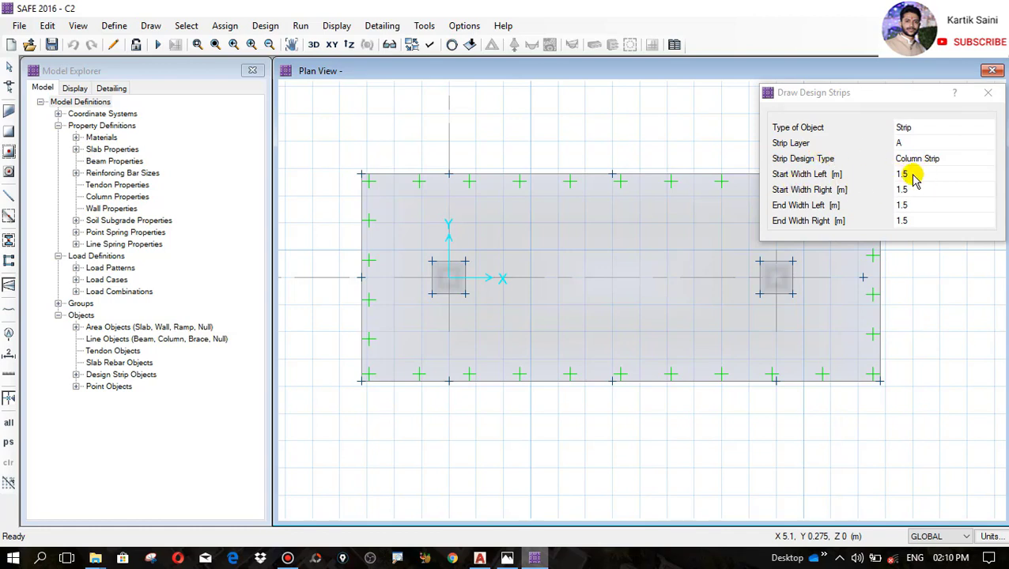
{"action": "left_click", "coordinate": [911, 175]}
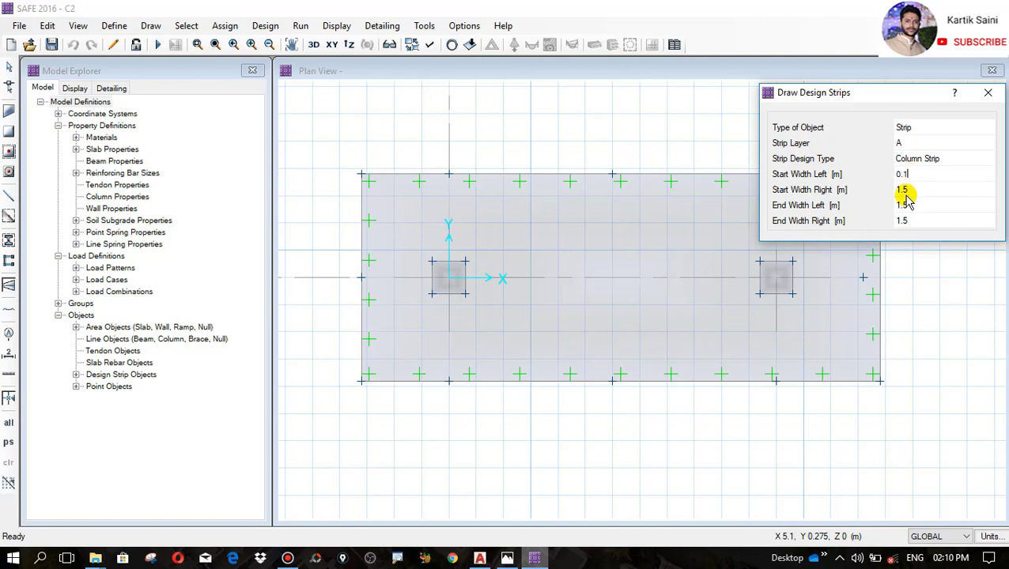
{"action": "left_click", "coordinate": [912, 192]}
{"action": "type", "text": "0."}
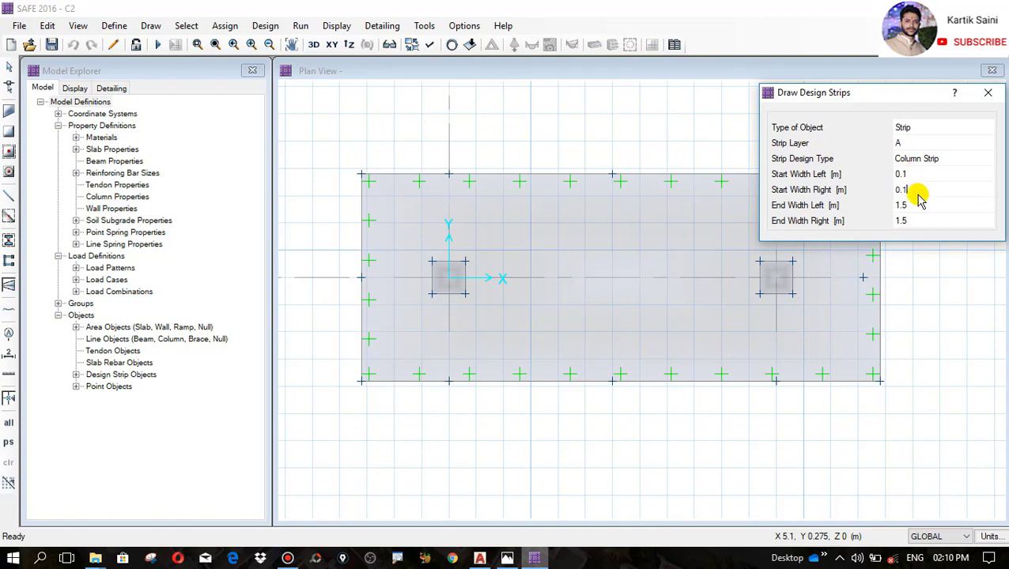
{"action": "type", "text": "1"}
{"action": "left_click", "coordinate": [915, 207]}
{"action": "type", "text": "0."}
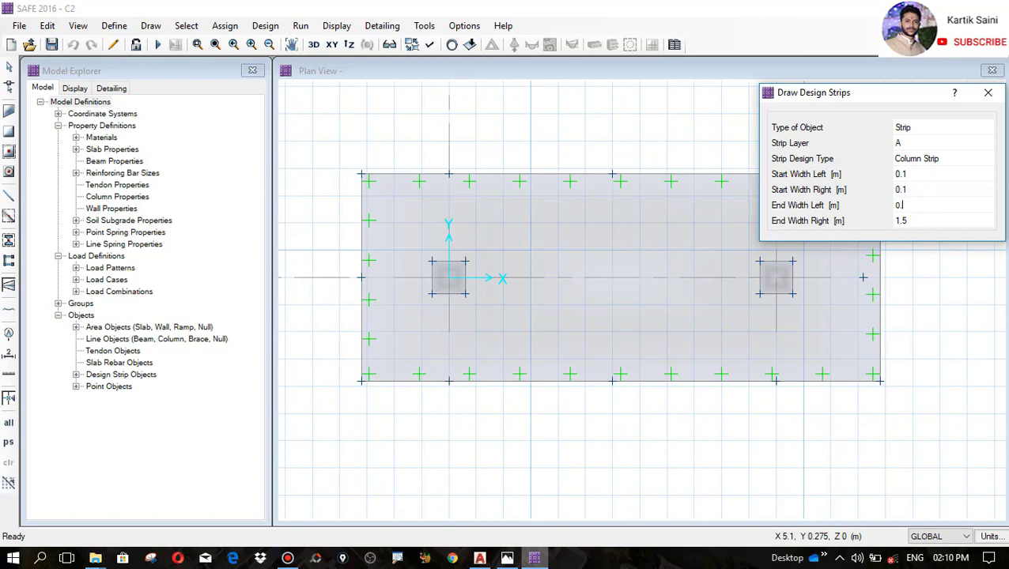
{"action": "left_click", "coordinate": [909, 222]}
{"action": "left_click", "coordinate": [910, 224]}
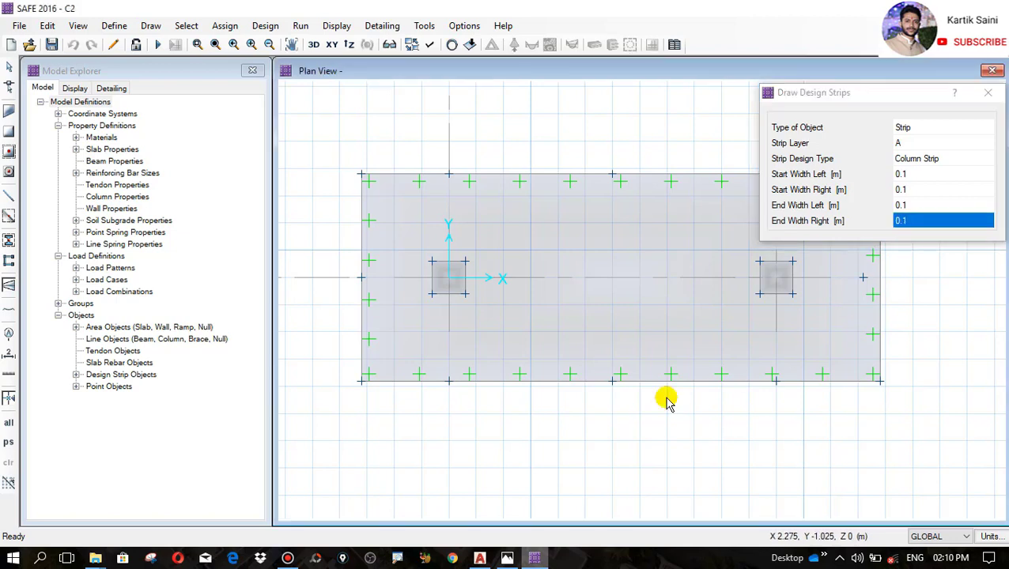
Draw a horizontal layer A column strip just below the footing, extending past both of its ends
{"action": "left_click", "coordinate": [315, 399]}
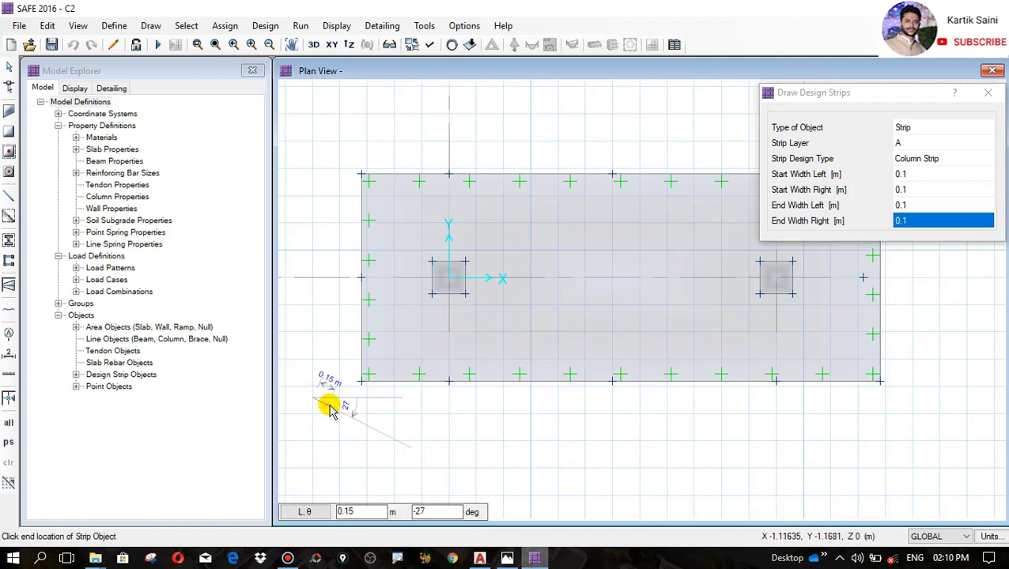
{"action": "left_click", "coordinate": [929, 399]}
{"action": "key", "text": "Escape"}
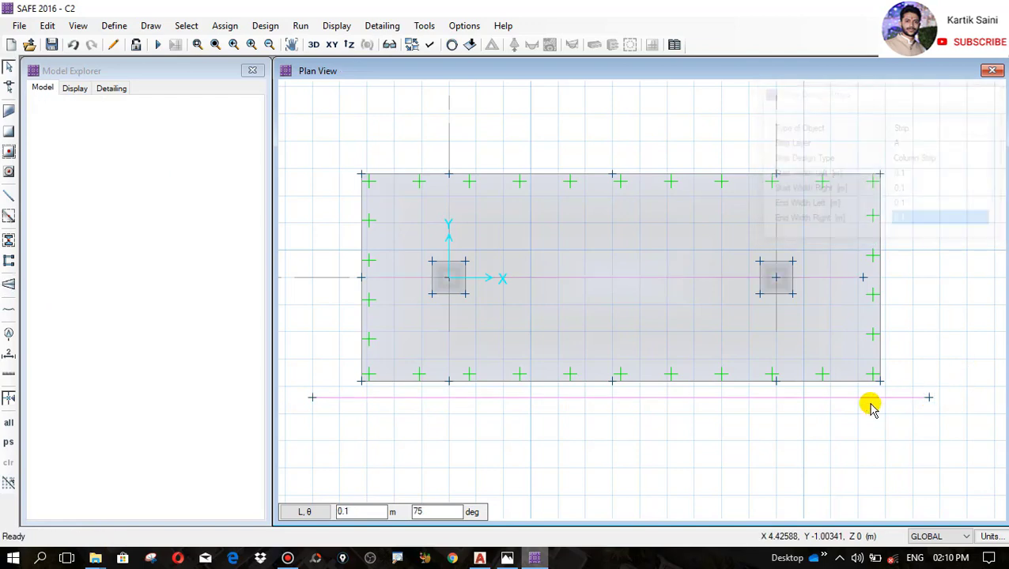
Draw a vertical layer B column strip just outside the footing's left edge, extending above and below the footing
{"action": "left_click", "coordinate": [9, 286]}
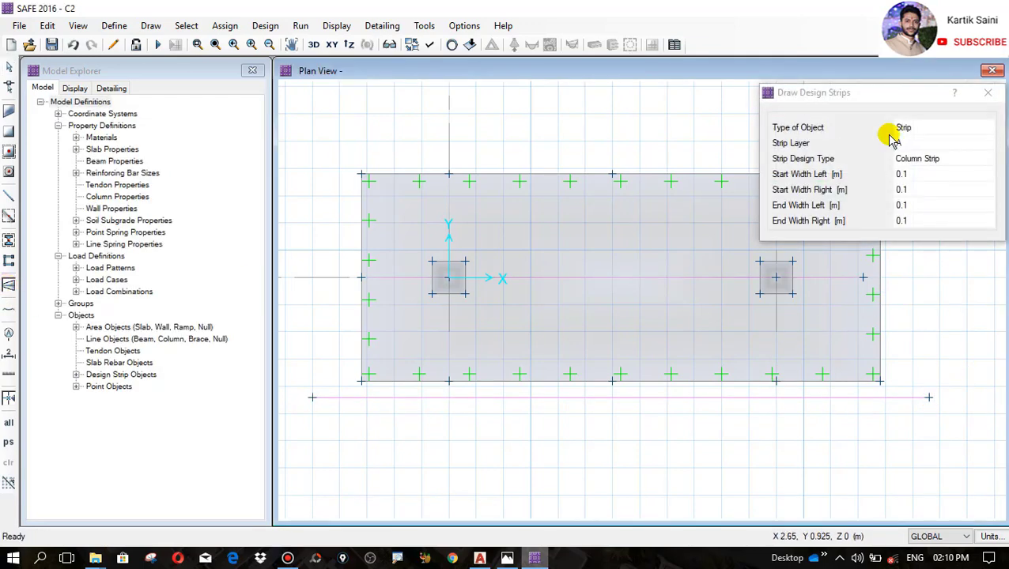
{"action": "left_click", "coordinate": [980, 144]}
{"action": "left_click", "coordinate": [987, 143]}
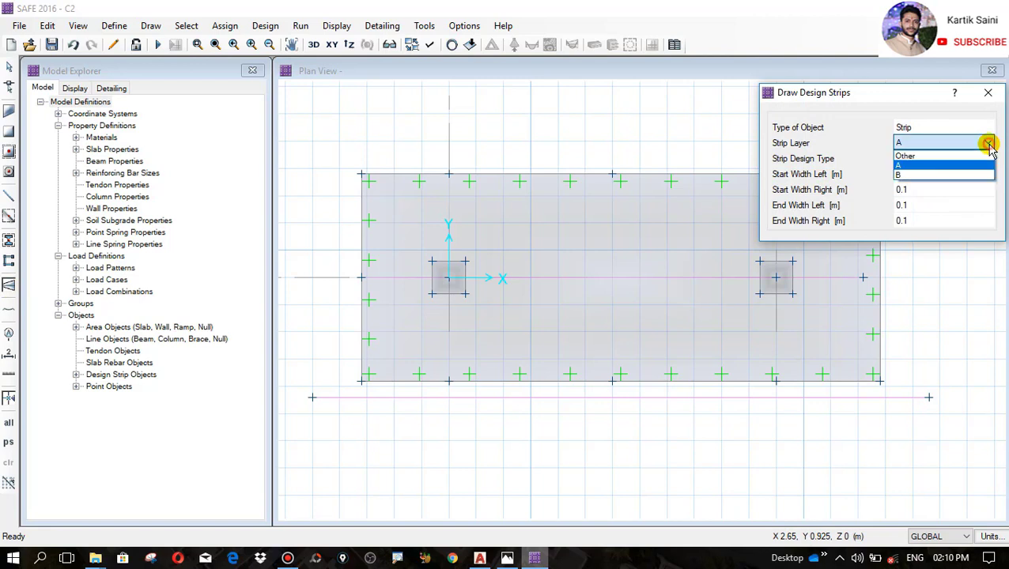
{"action": "left_click", "coordinate": [914, 175]}
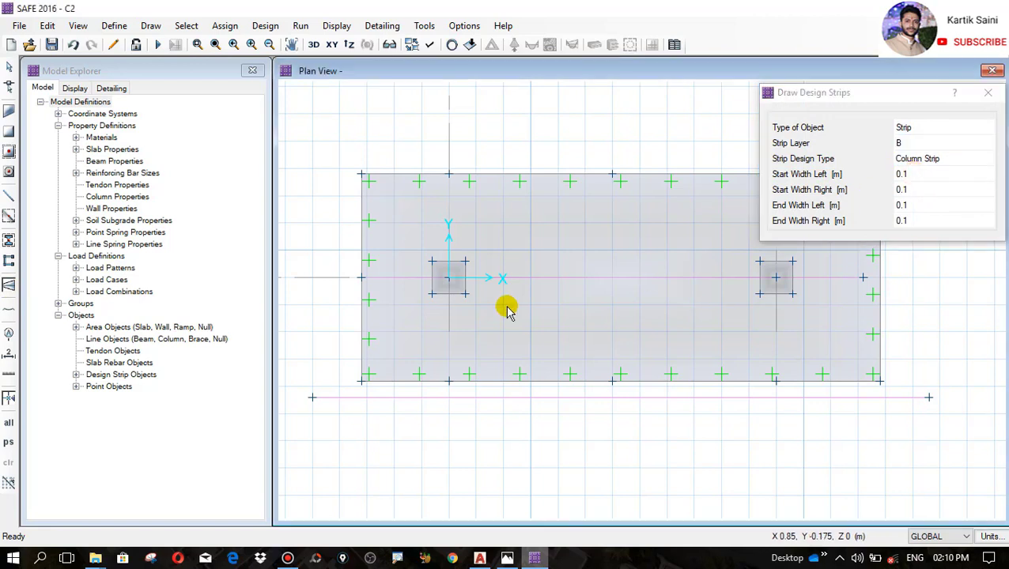
{"action": "left_click", "coordinate": [323, 122]}
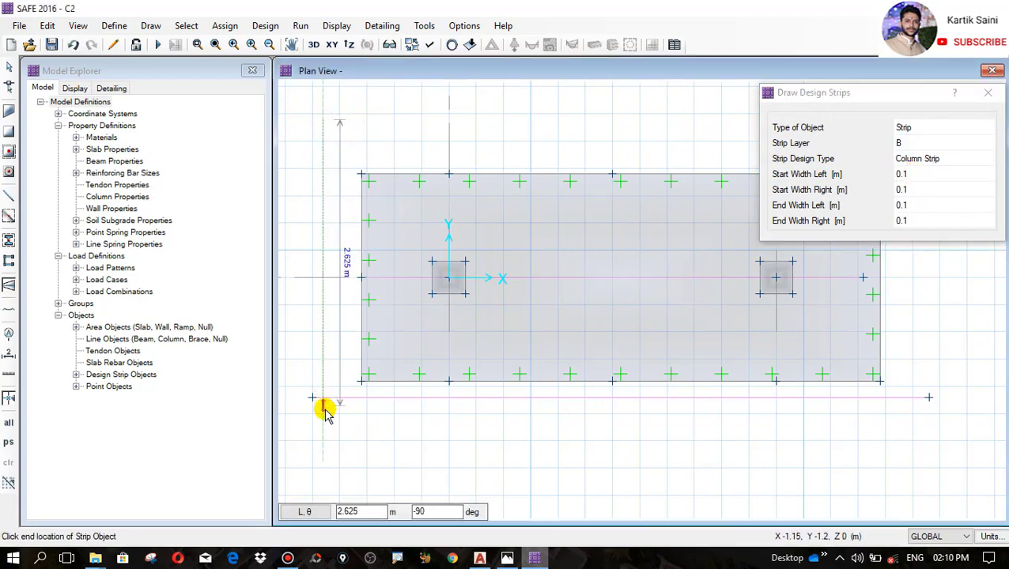
{"action": "left_click", "coordinate": [323, 439]}
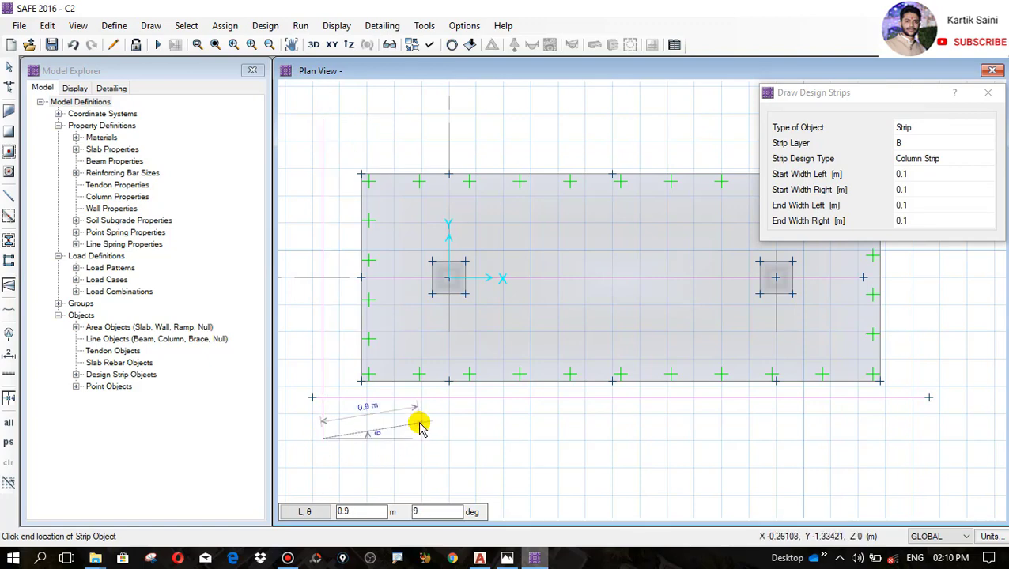
{"action": "key", "text": "Escape"}
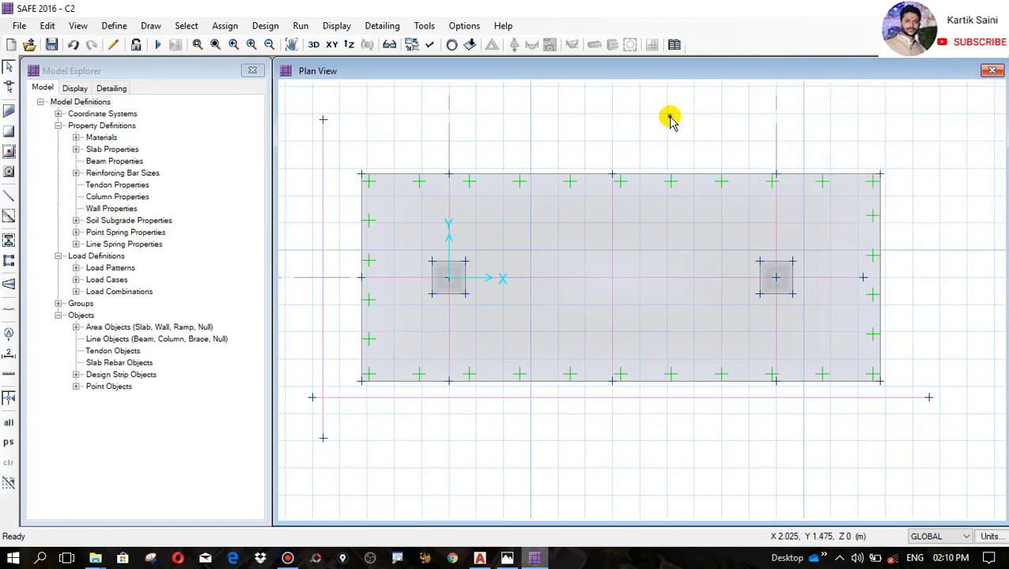
{"action": "right_click", "coordinate": [666, 117]}
{"action": "key", "text": "Escape"}
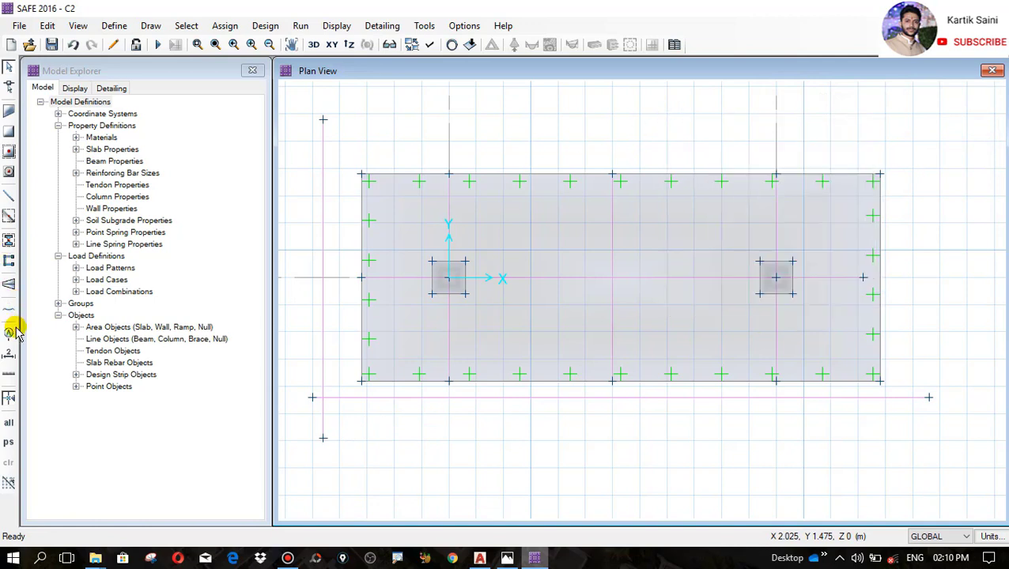
{"action": "left_click", "coordinate": [8, 287]}
{"action": "left_click", "coordinate": [986, 159]}
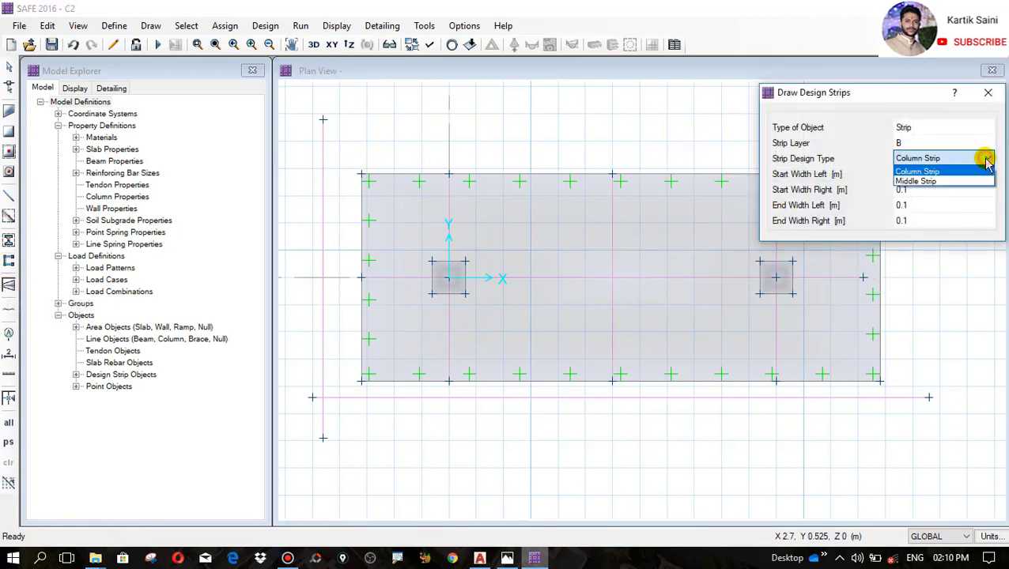
{"action": "left_click", "coordinate": [917, 182]}
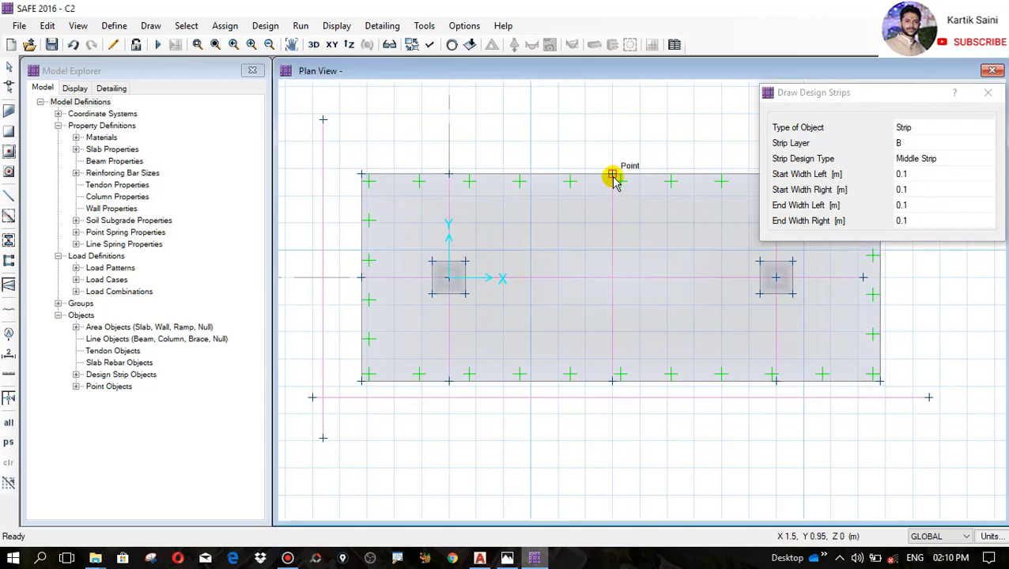
{"action": "left_click", "coordinate": [612, 174]}
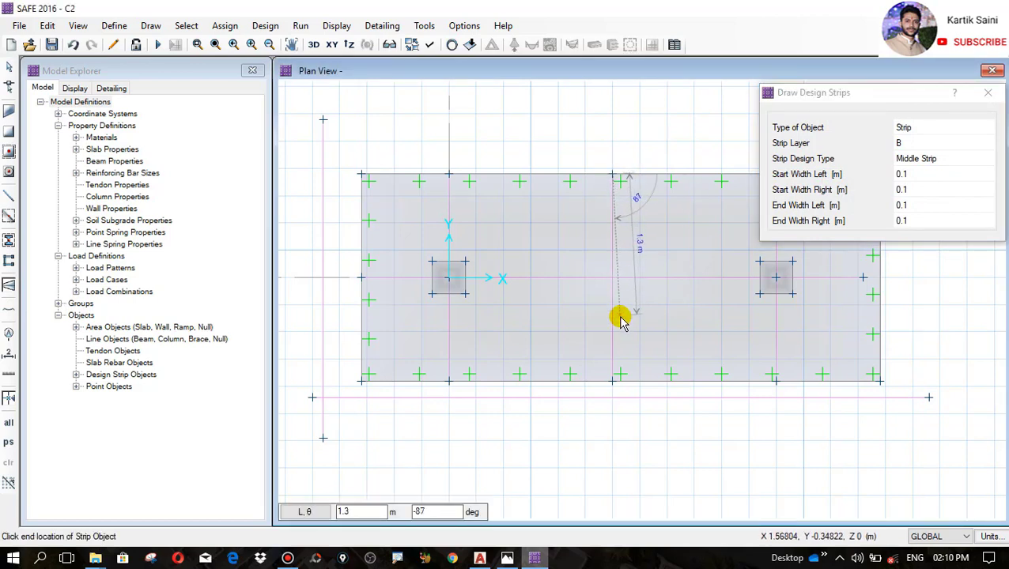
{"action": "key", "text": "Escape"}
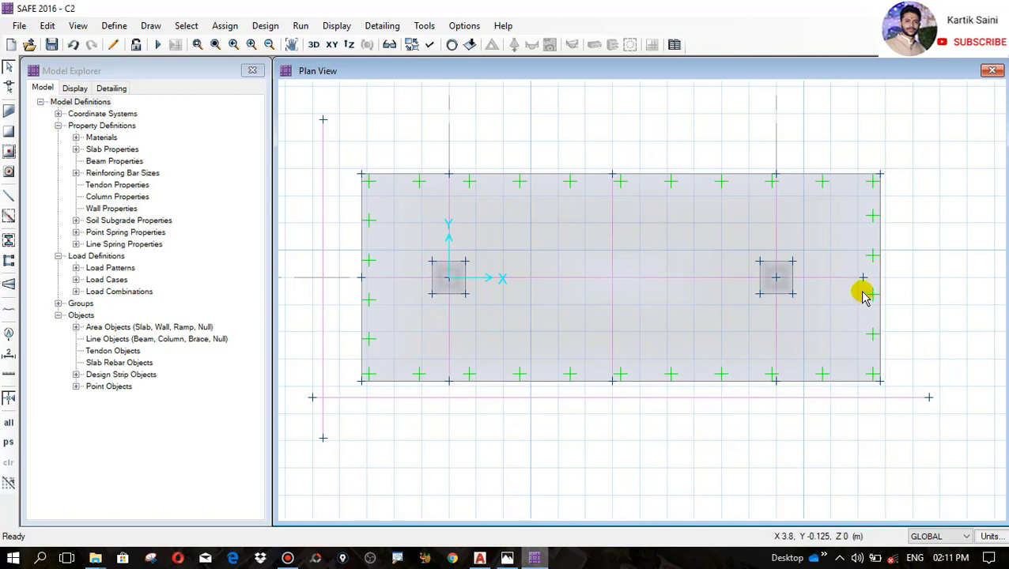
{"action": "scroll", "coordinate": [864, 294], "scroll_direction": "up", "scroll_amount": 3}
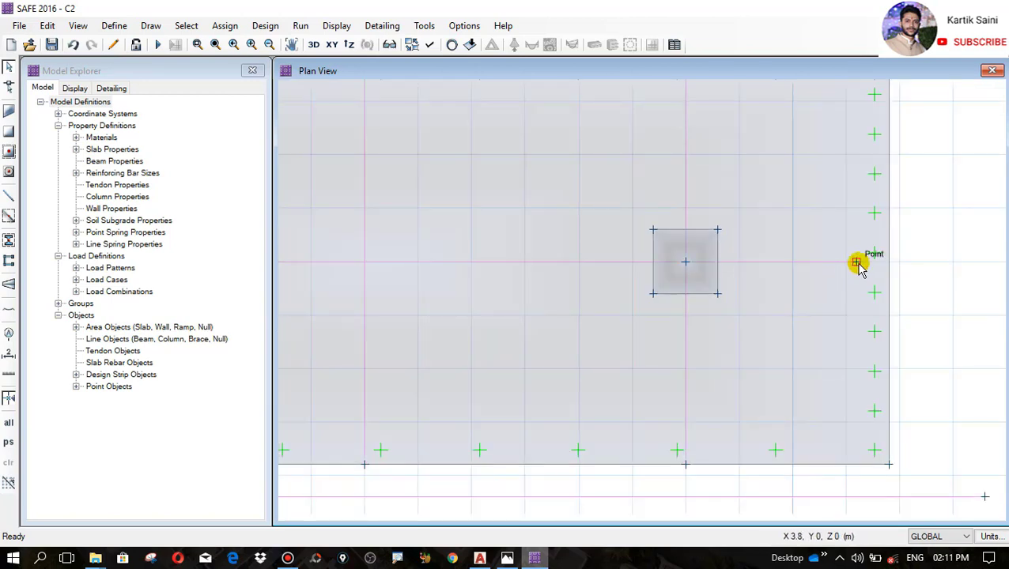
{"action": "scroll", "coordinate": [879, 311], "scroll_direction": "down", "scroll_amount": 3}
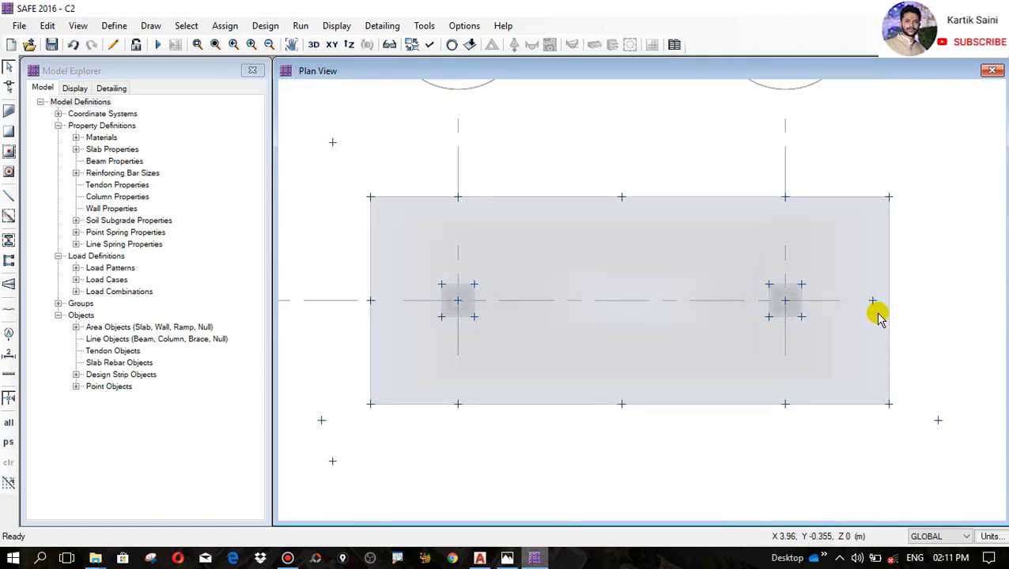
Reshape the horizontal design strip along grid 1 by extending its right end to the midpoint of the footing's right edge
{"action": "scroll", "coordinate": [873, 305], "scroll_direction": "up", "scroll_amount": 3}
{"action": "scroll", "coordinate": [815, 317], "scroll_direction": "down", "scroll_amount": 3}
{"action": "scroll", "coordinate": [819, 324], "scroll_direction": "up", "scroll_amount": 2}
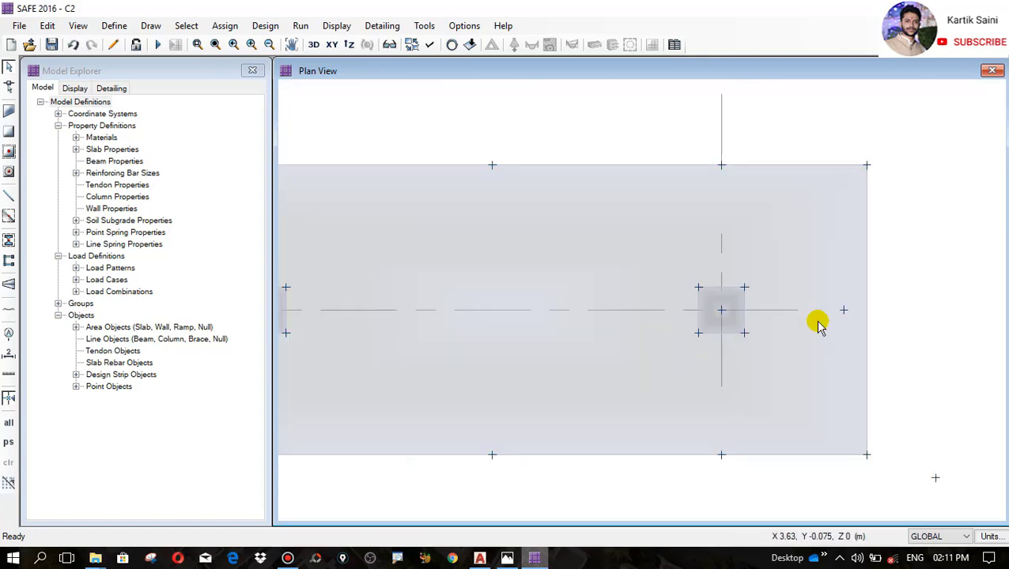
{"action": "scroll", "coordinate": [811, 319], "scroll_direction": "down", "scroll_amount": 3}
{"action": "scroll", "coordinate": [897, 314], "scroll_direction": "up", "scroll_amount": 3}
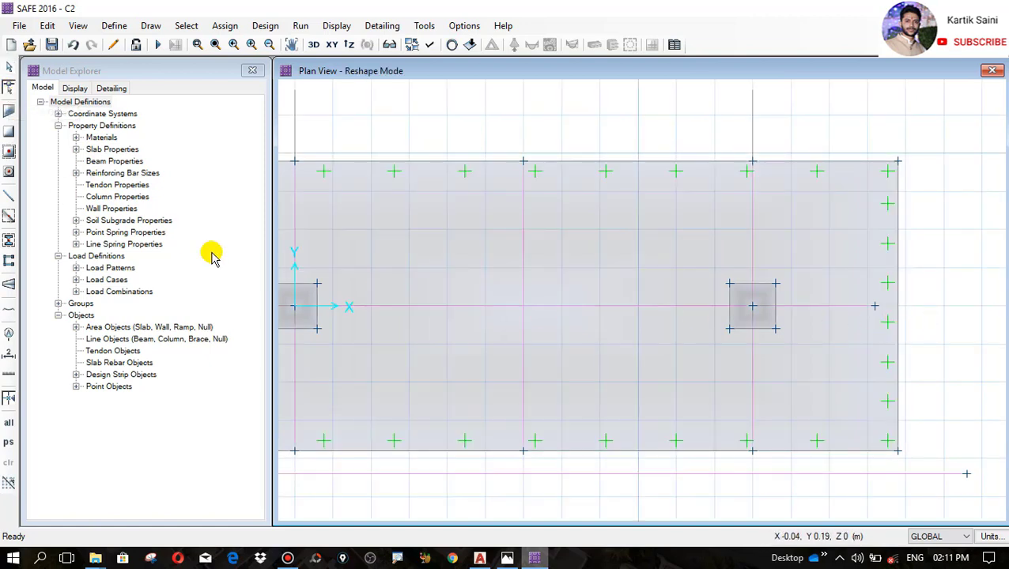
{"action": "left_click", "coordinate": [846, 309]}
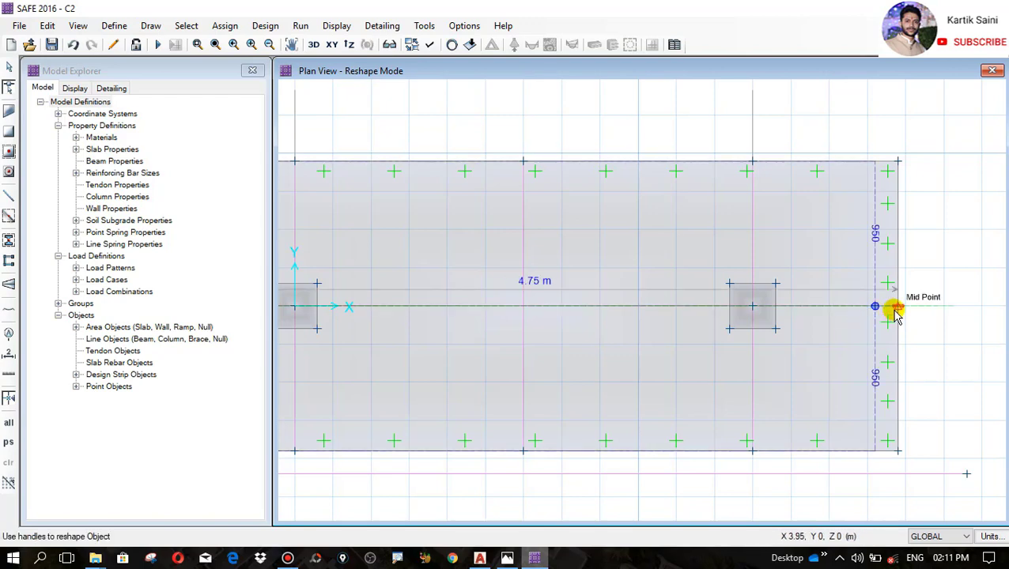
{"action": "left_click_drag", "start_coordinate": [896, 311], "coordinate": [897, 311]}
{"action": "key", "text": "Escape"}
{"action": "scroll", "coordinate": [904, 322], "scroll_direction": "down", "scroll_amount": 2}
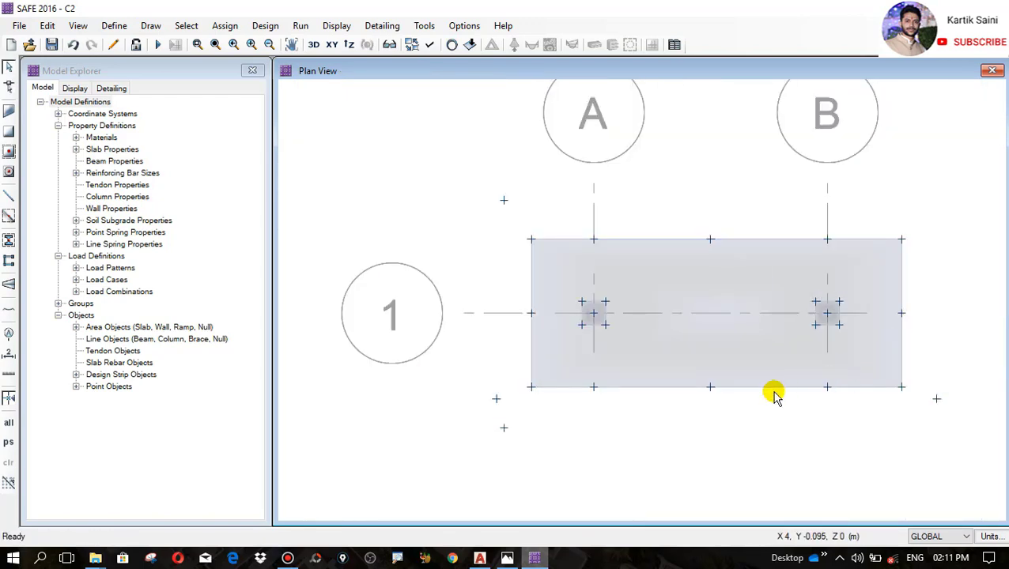
Replicate the horizontal strip below the footing linearly, with 5 increments of 0.25 m in the Y direction
{"action": "scroll", "coordinate": [772, 394], "scroll_direction": "up", "scroll_amount": 1}
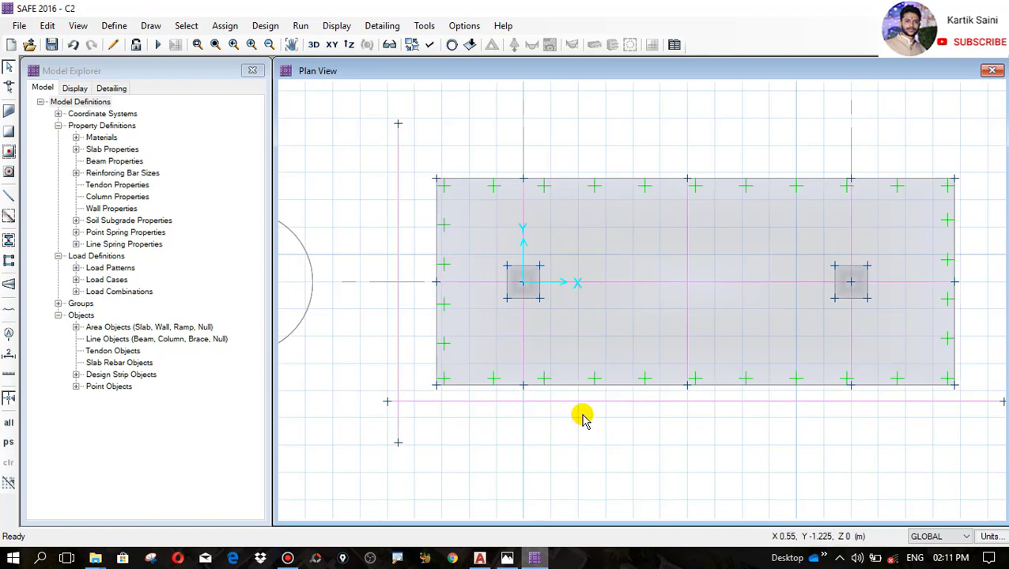
{"action": "left_click", "coordinate": [583, 402]}
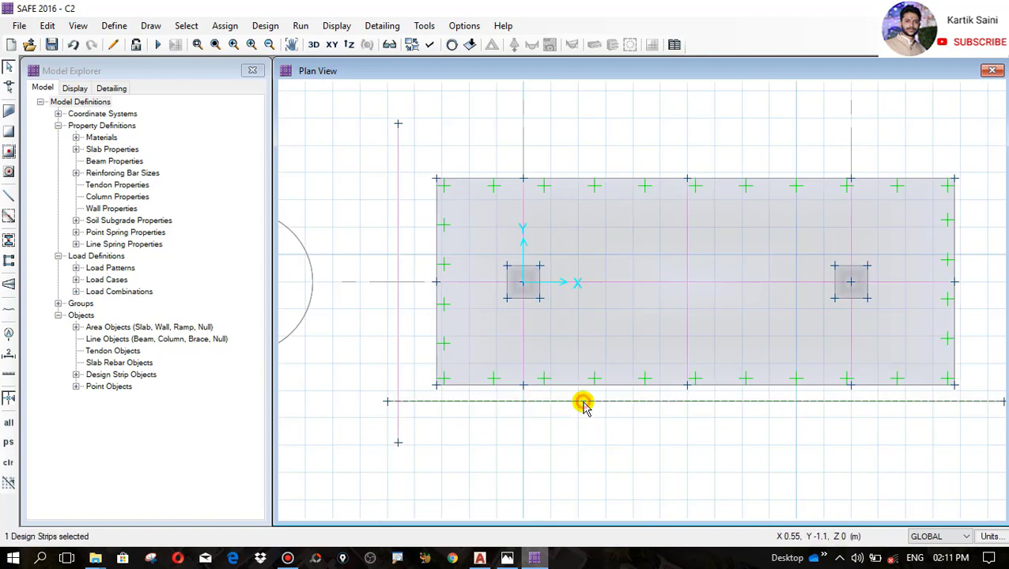
{"action": "left_click", "coordinate": [48, 26]}
{"action": "left_click", "coordinate": [128, 213]}
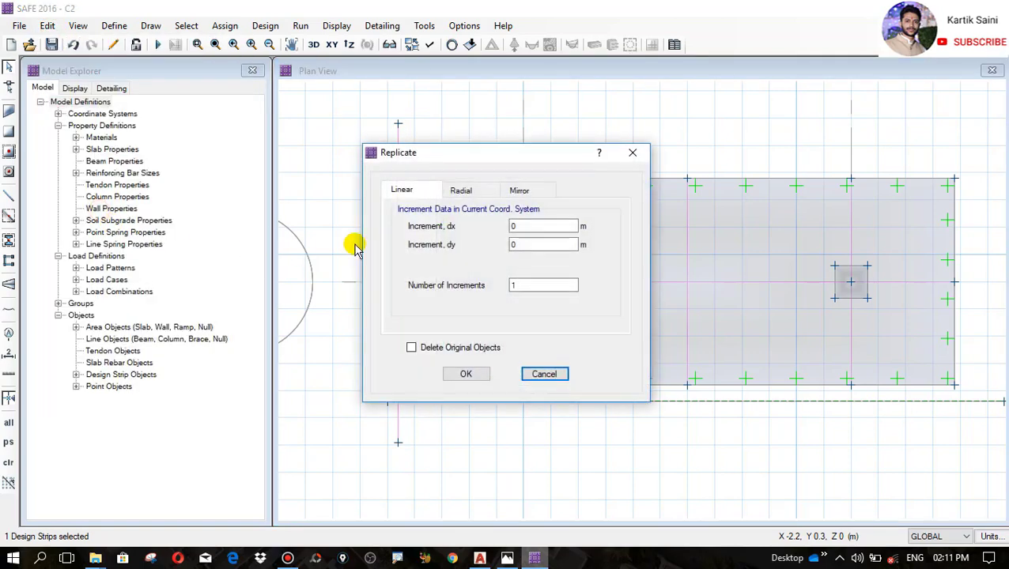
{"action": "left_click_drag", "start_coordinate": [463, 158], "coordinate": [235, 155]}
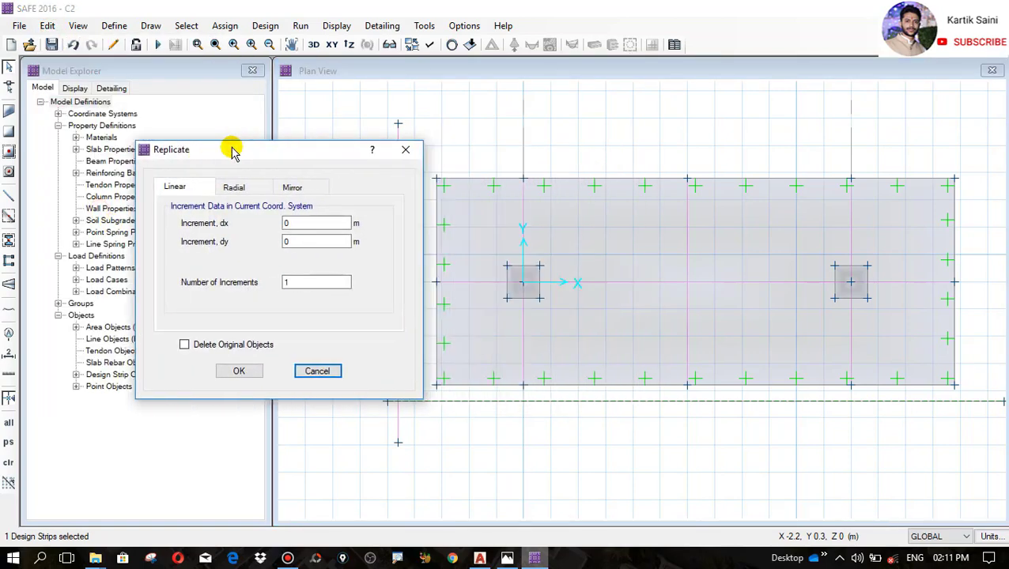
{"action": "double_click", "coordinate": [300, 282]}
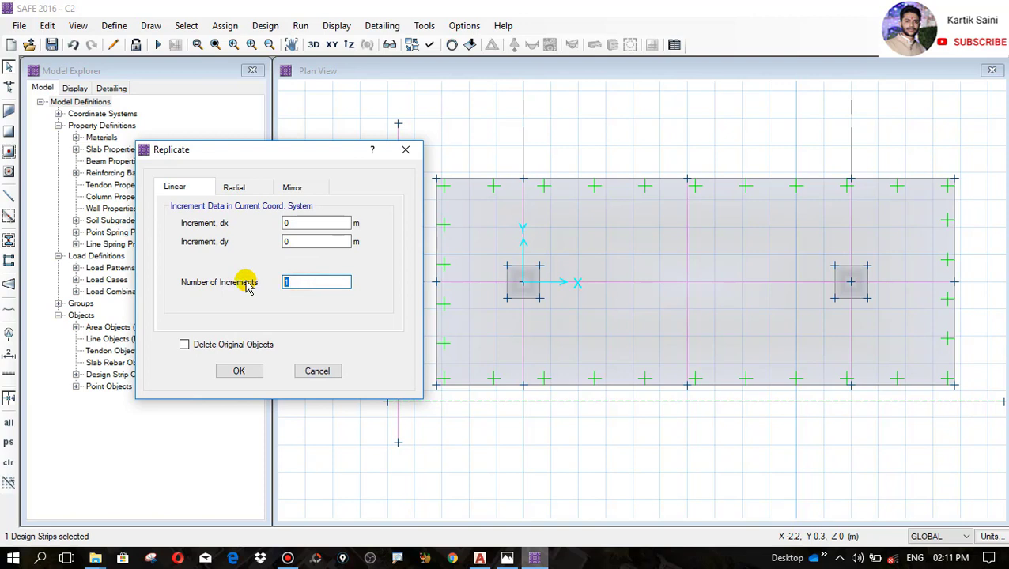
{"action": "double_click", "coordinate": [302, 241]}
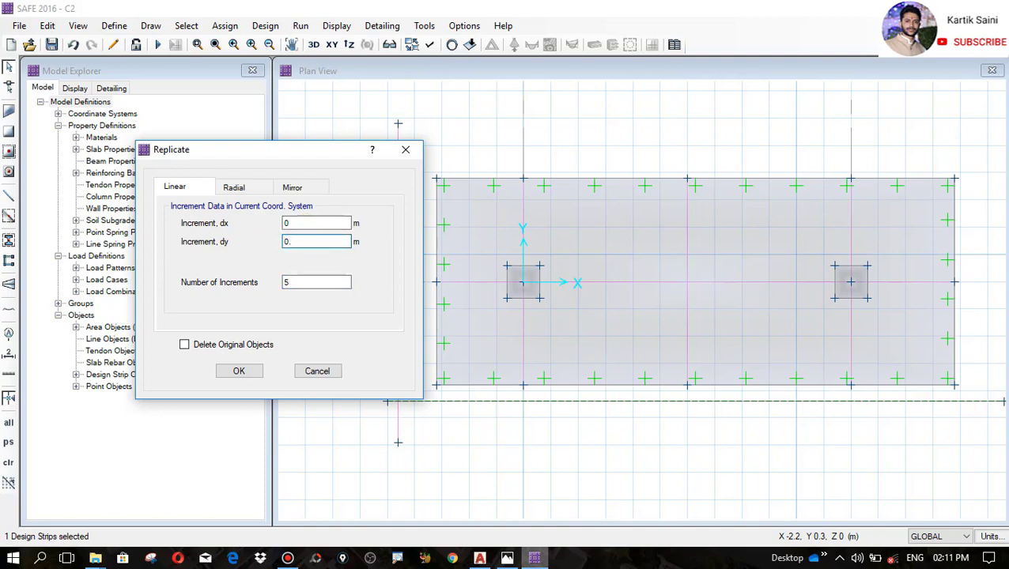
{"action": "left_click", "coordinate": [237, 370]}
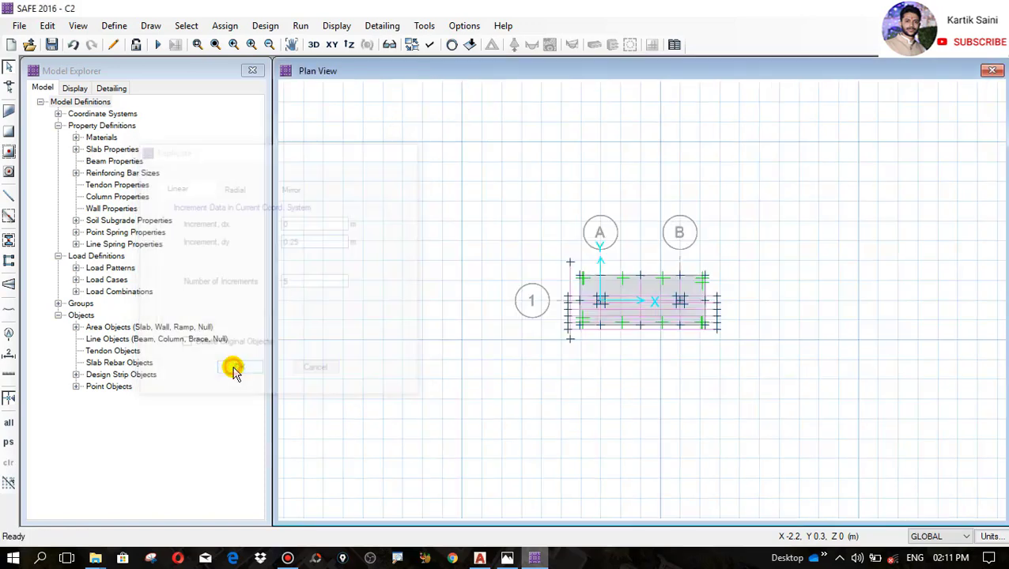
Undo the last replication of the horizontal design strip across the slab
{"action": "scroll", "coordinate": [633, 316], "scroll_direction": "up", "scroll_amount": 3}
{"action": "scroll", "coordinate": [637, 320], "scroll_direction": "up", "scroll_amount": 1}
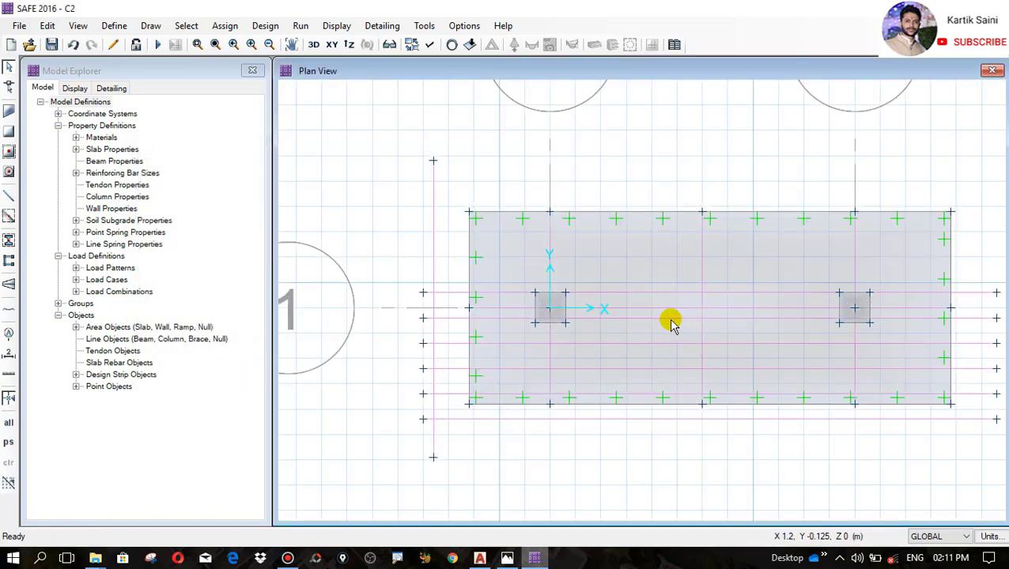
{"action": "scroll", "coordinate": [688, 297], "scroll_direction": "down", "scroll_amount": 1}
{"action": "scroll", "coordinate": [898, 313], "scroll_direction": "up", "scroll_amount": 2}
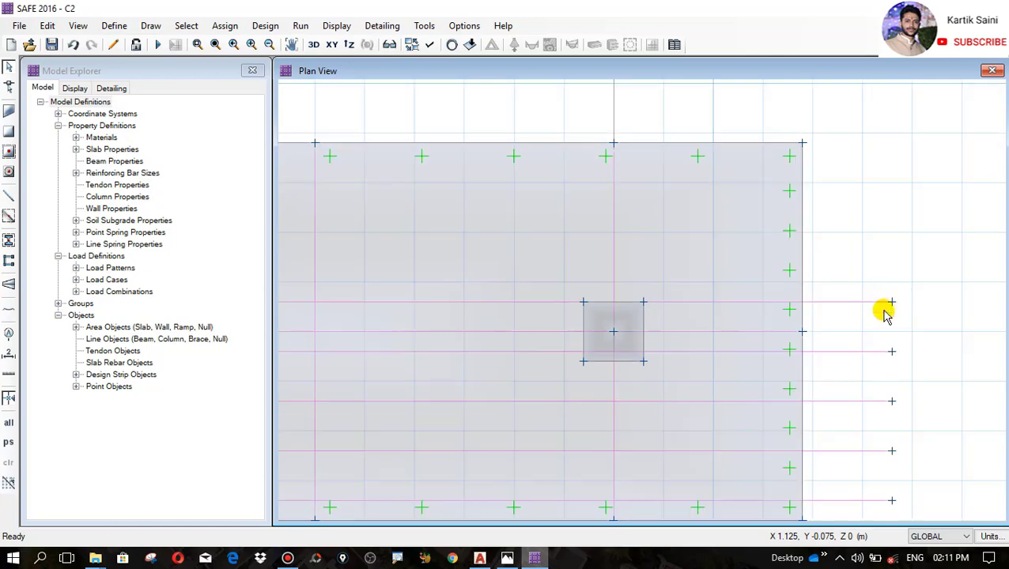
{"action": "scroll", "coordinate": [895, 296], "scroll_direction": "down", "scroll_amount": 1}
{"action": "left_click", "coordinate": [47, 26]}
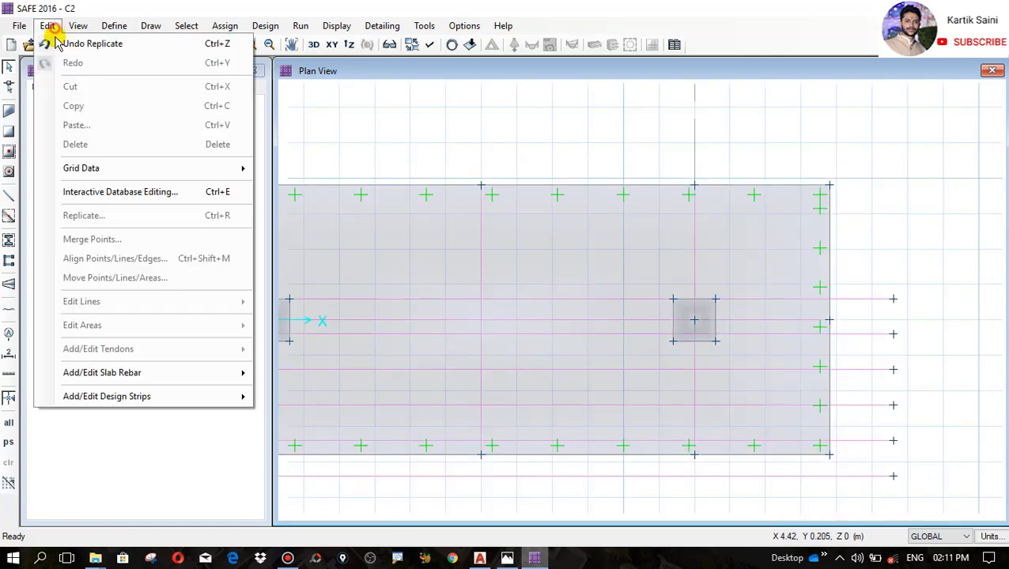
{"action": "key", "text": "Escape"}
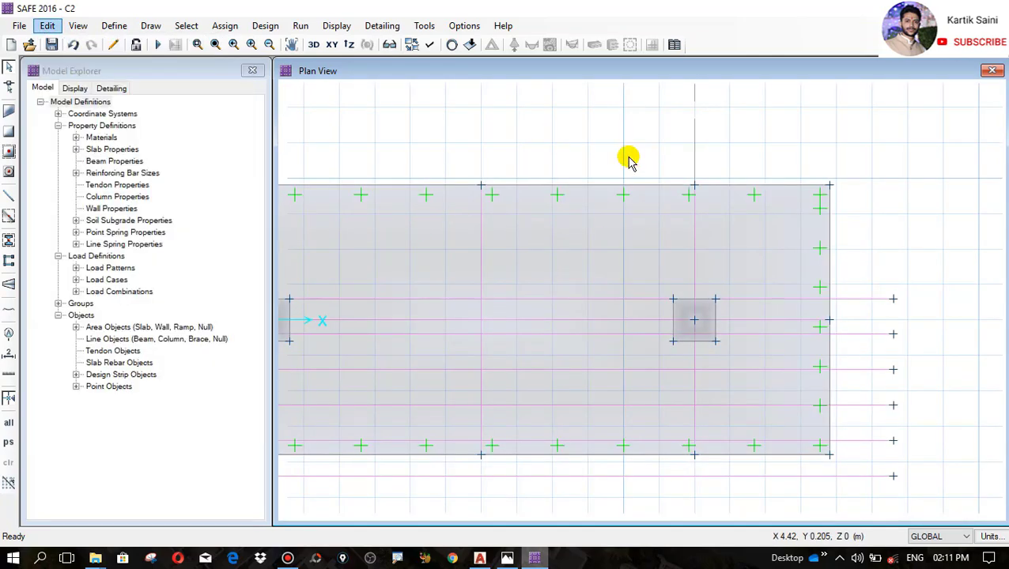
{"action": "left_click", "coordinate": [49, 27]}
{"action": "key", "text": "Escape"}
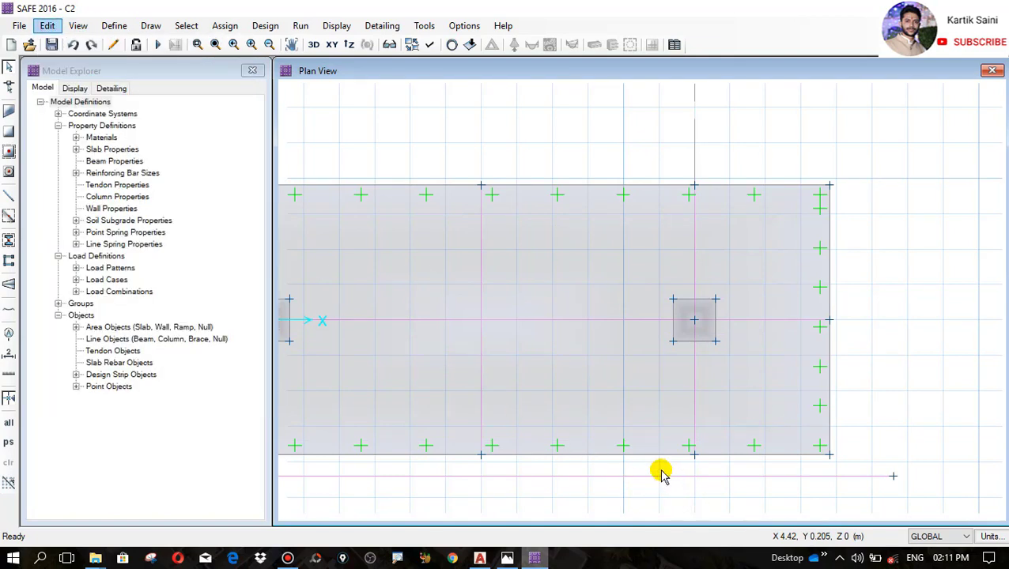
Replicate the horizontal design strip below the slab in the Y direction with dx 0, dy 0.25 m and 12 increments
{"action": "left_click", "coordinate": [644, 476]}
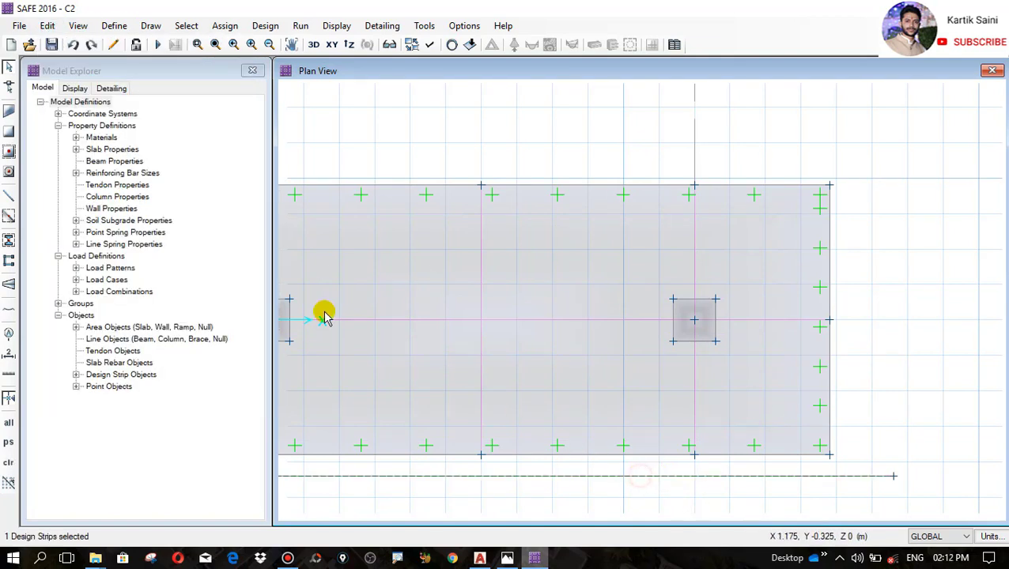
{"action": "left_click", "coordinate": [49, 28]}
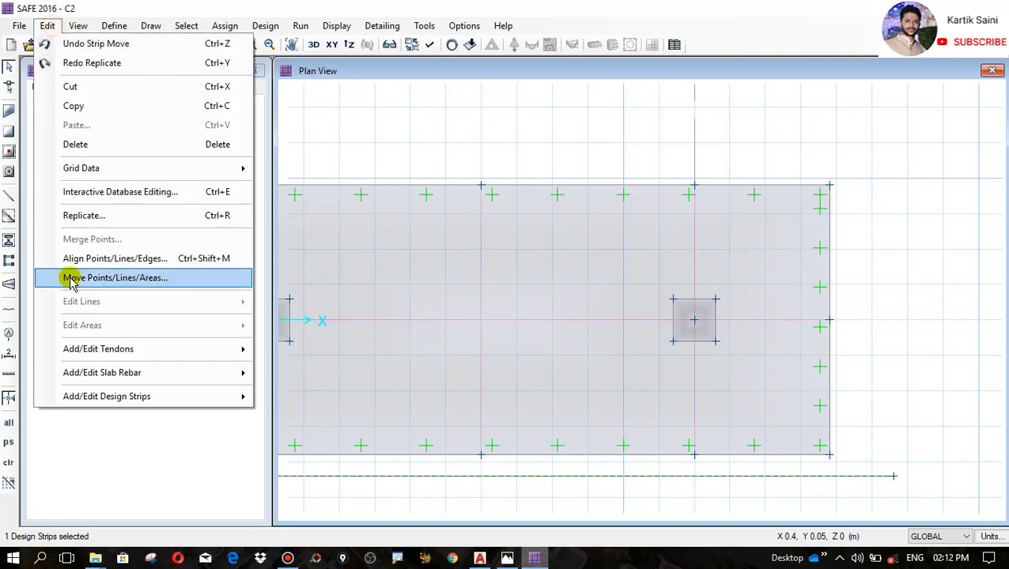
{"action": "left_click", "coordinate": [101, 217]}
{"action": "double_click", "coordinate": [543, 287]}
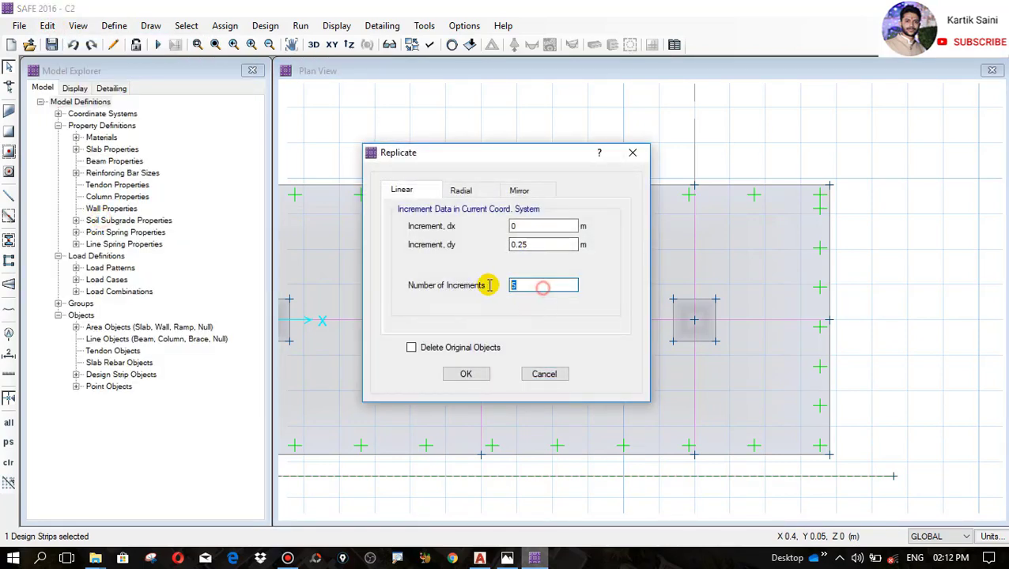
{"action": "left_click", "coordinate": [476, 374]}
{"action": "scroll", "coordinate": [644, 306], "scroll_direction": "up", "scroll_amount": 3}
{"action": "scroll", "coordinate": [744, 274], "scroll_direction": "up", "scroll_amount": 3}
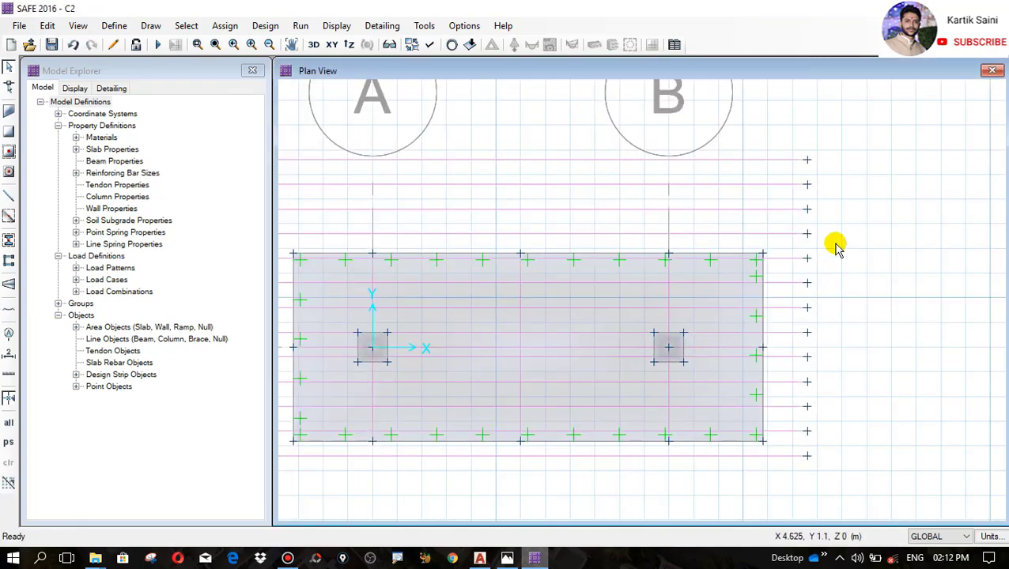
{"action": "scroll", "coordinate": [854, 229], "scroll_direction": "down", "scroll_amount": 2}
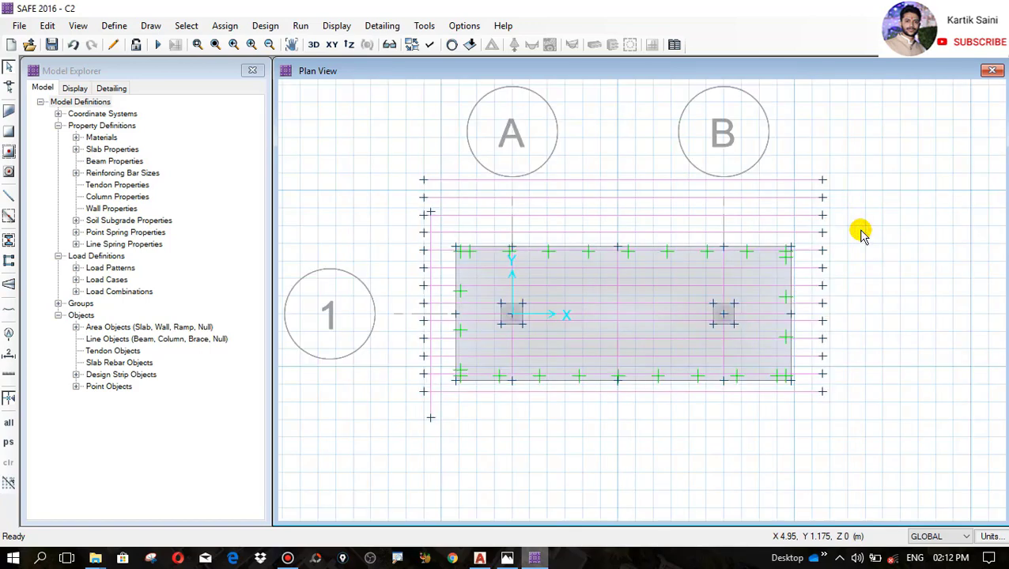
Delete the three surplus horizontal design strips above the slab, including their leftover end points beside the vertical strip
{"action": "left_click_drag", "start_coordinate": [854, 226], "coordinate": [340, 117]}
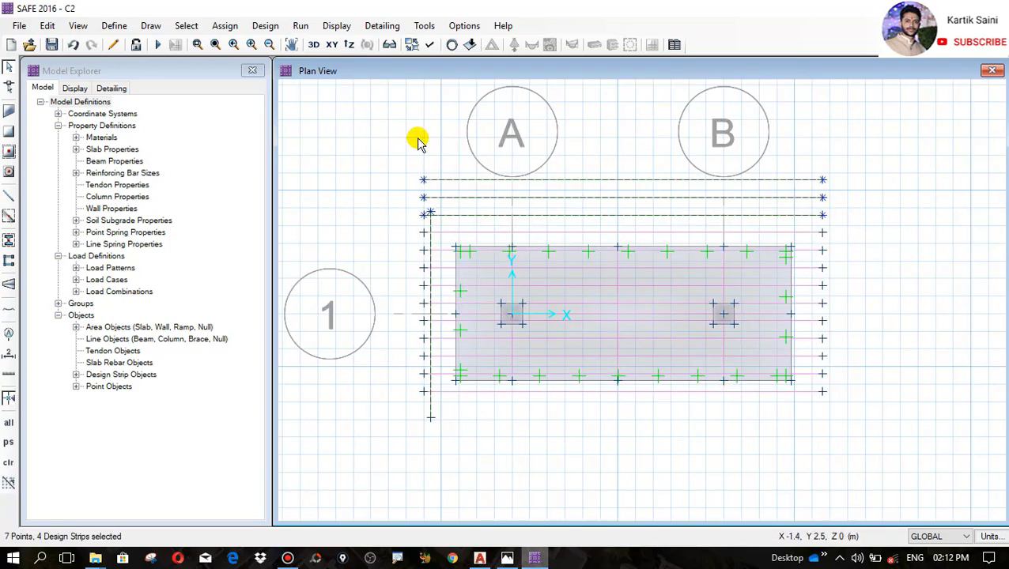
{"action": "key", "text": "Escape"}
{"action": "left_click_drag", "start_coordinate": [849, 226], "coordinate": [777, 153]}
{"action": "key", "text": "Delete"}
{"action": "scroll", "coordinate": [423, 204], "scroll_direction": "up", "scroll_amount": 3}
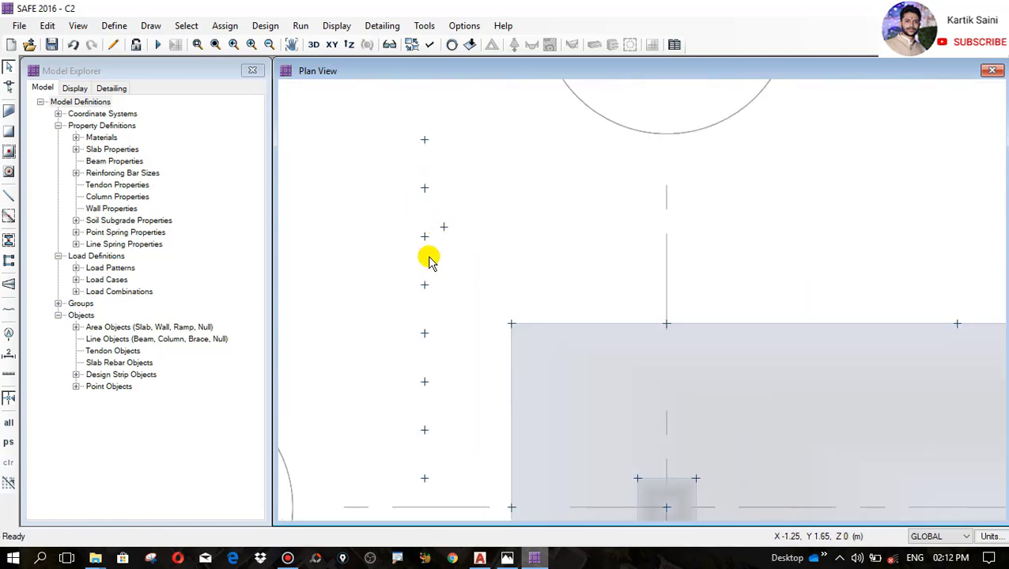
{"action": "left_click_drag", "start_coordinate": [426, 255], "coordinate": [386, 114]}
{"action": "key", "text": "Delete"}
{"action": "scroll", "coordinate": [428, 166], "scroll_direction": "down", "scroll_amount": 3}
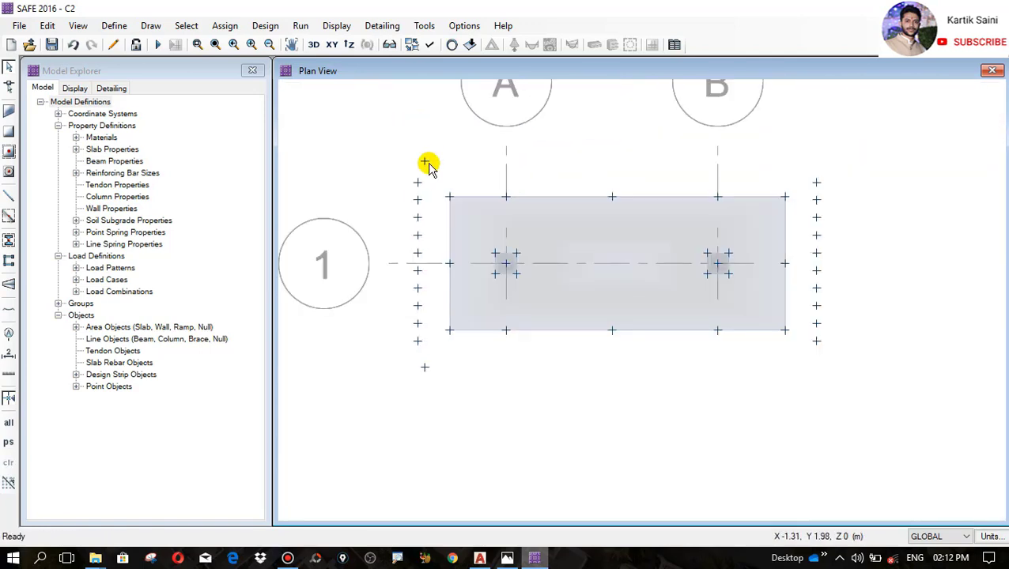
Replicate the vertical design strip along X with dx 0.3 m and dy 0, using enough increments to span the whole slab
{"action": "scroll", "coordinate": [428, 336], "scroll_direction": "up", "scroll_amount": 2}
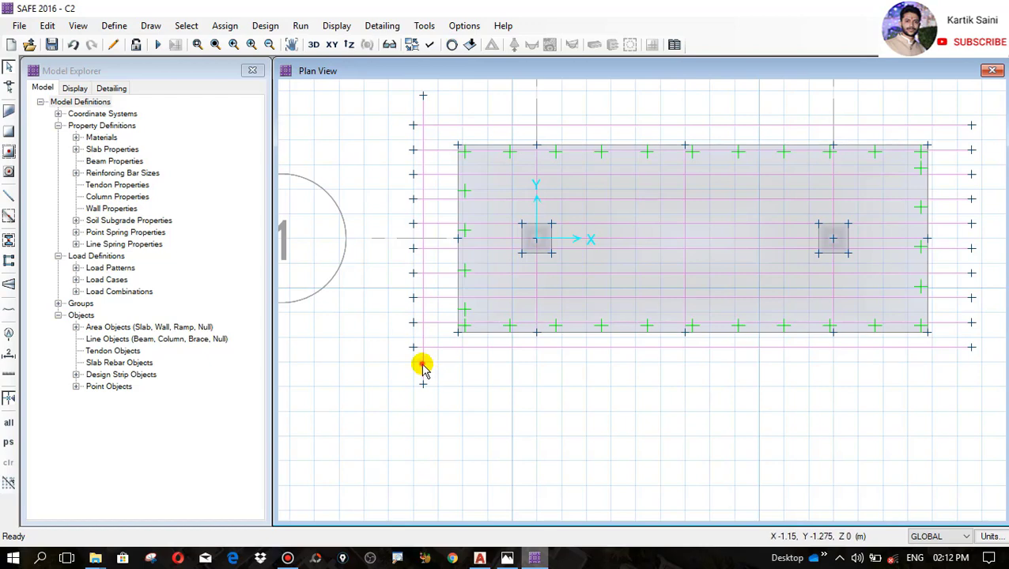
{"action": "left_click", "coordinate": [423, 366]}
{"action": "left_click", "coordinate": [48, 25]}
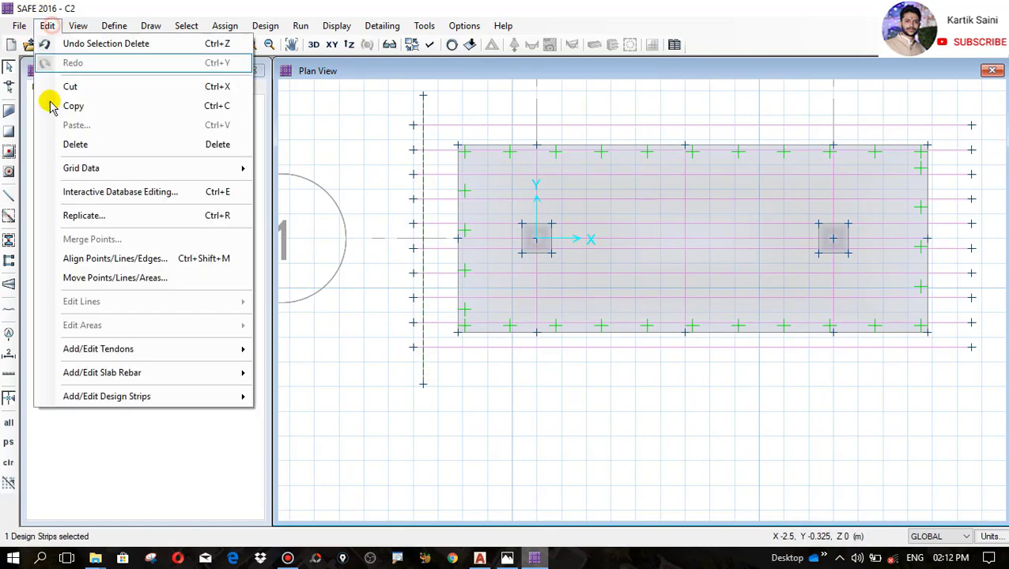
{"action": "left_click", "coordinate": [84, 216]}
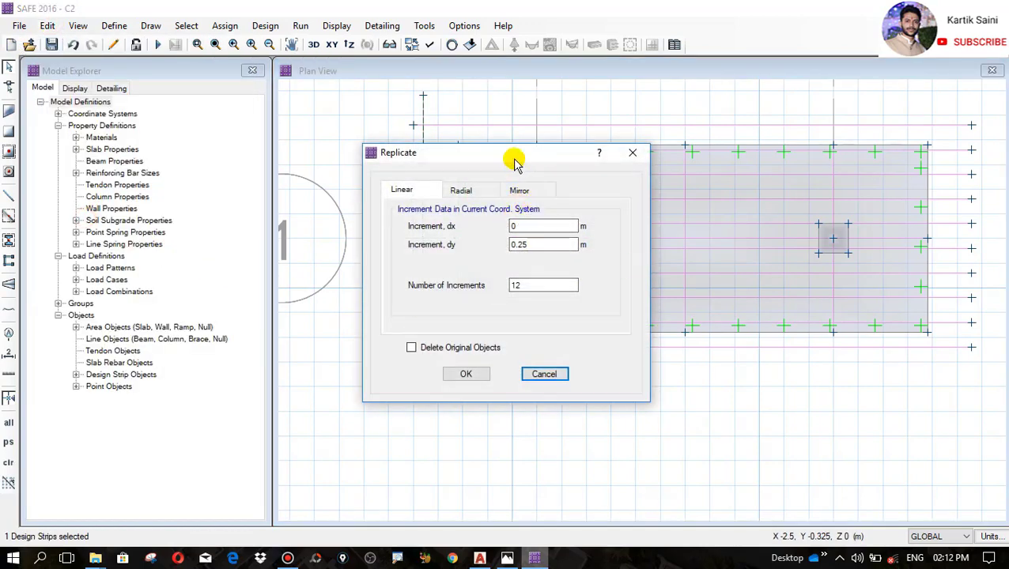
{"action": "double_click", "coordinate": [516, 244]}
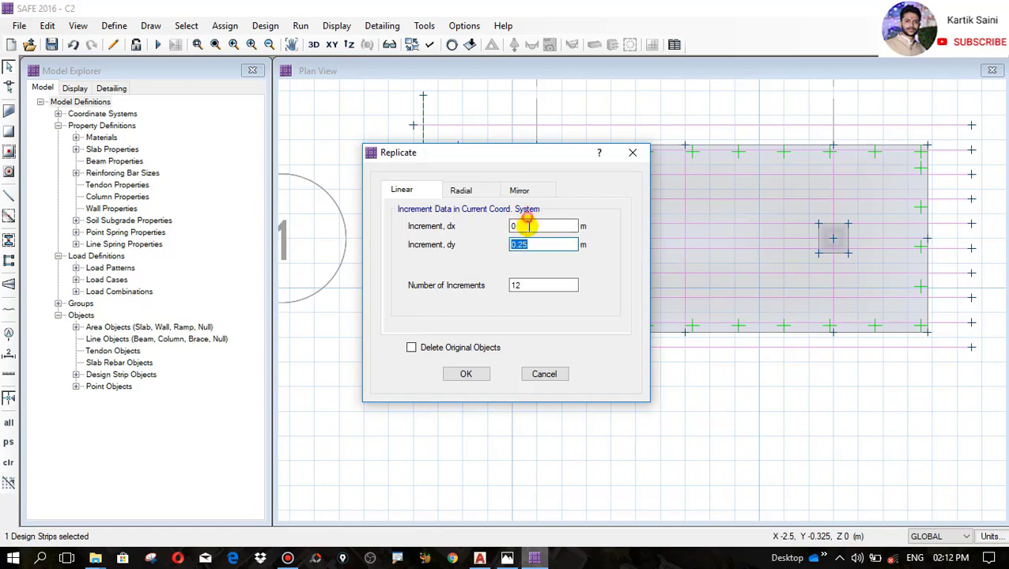
{"action": "double_click", "coordinate": [528, 226]}
{"action": "type", "text": "0."}
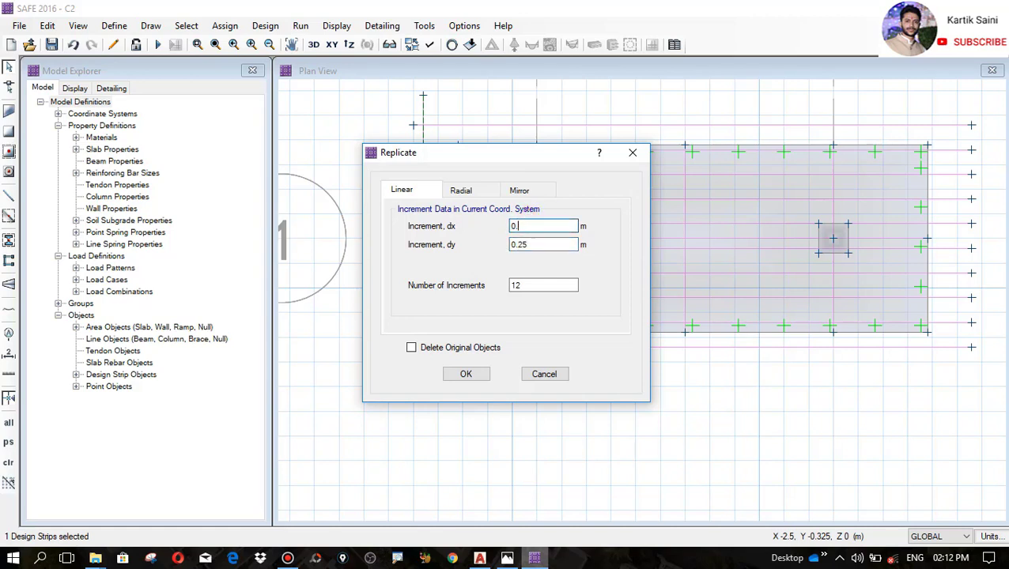
{"action": "type", "text": "3"}
{"action": "double_click", "coordinate": [531, 245]}
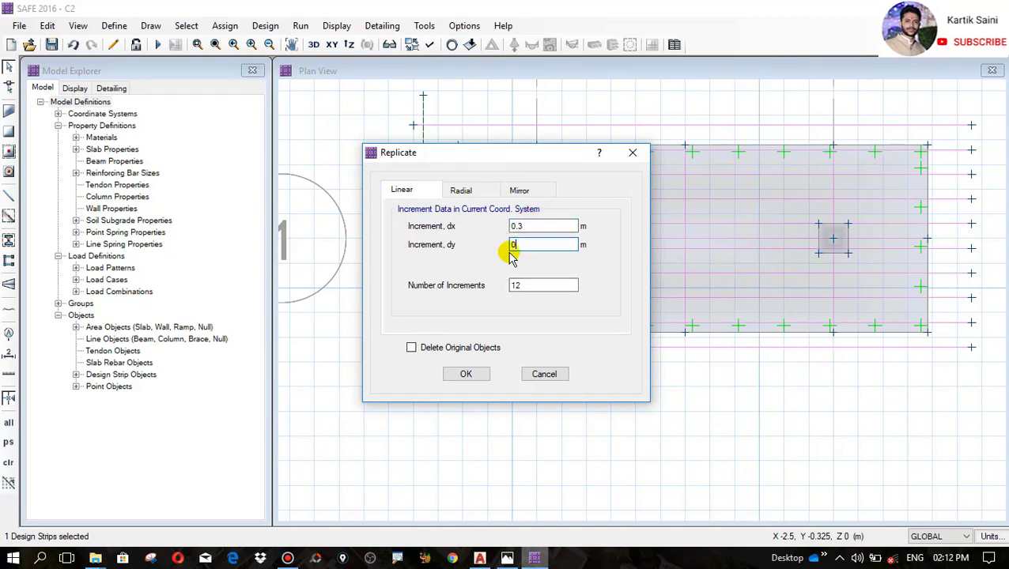
{"action": "type", "text": "0"}
{"action": "double_click", "coordinate": [533, 285]}
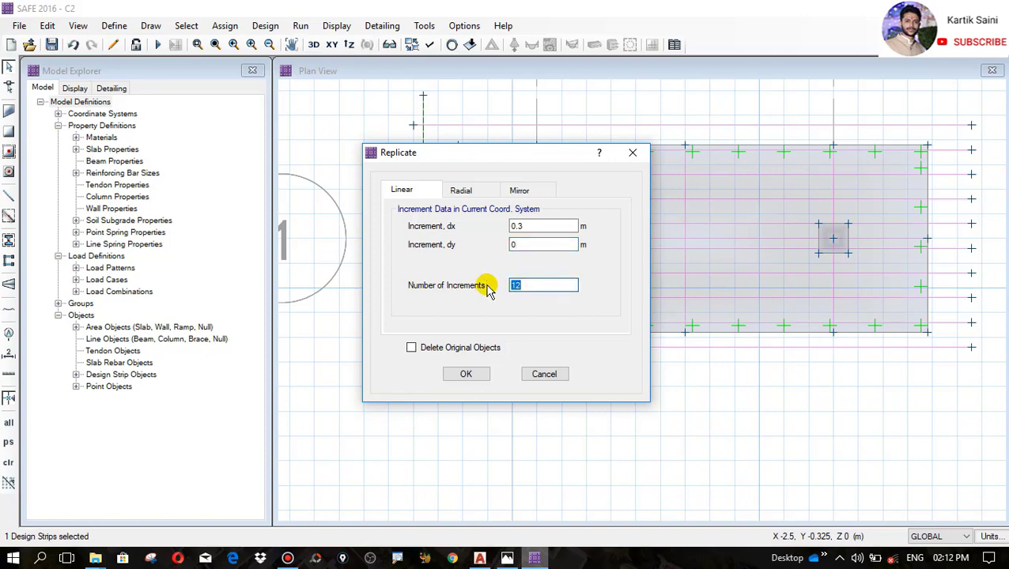
{"action": "left_click", "coordinate": [473, 374]}
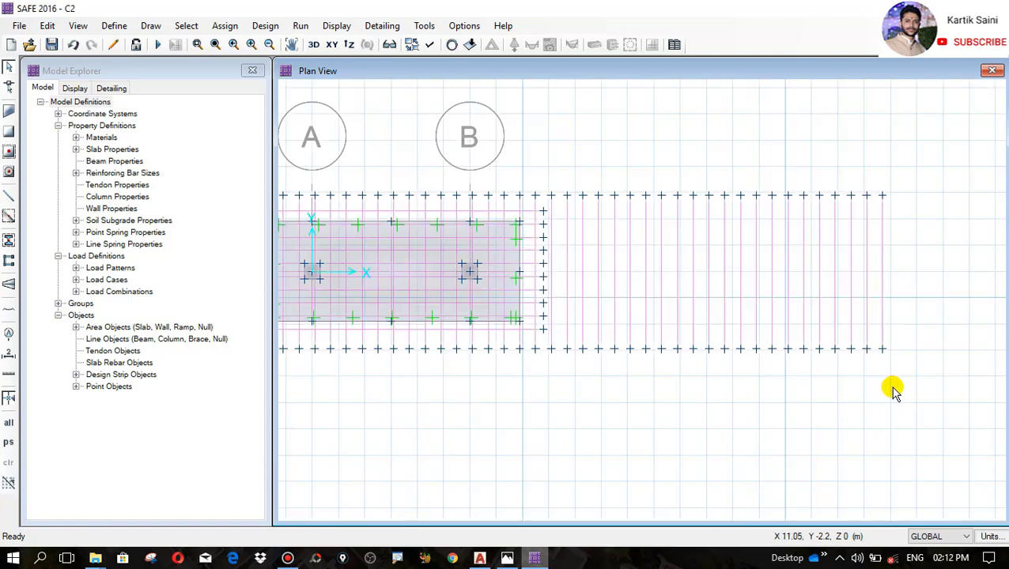
Delete the surplus vertical design strips that lie beyond the slab edge past grid B
{"action": "left_click_drag", "start_coordinate": [925, 387], "coordinate": [559, 133]}
{"action": "key", "text": "Delete"}
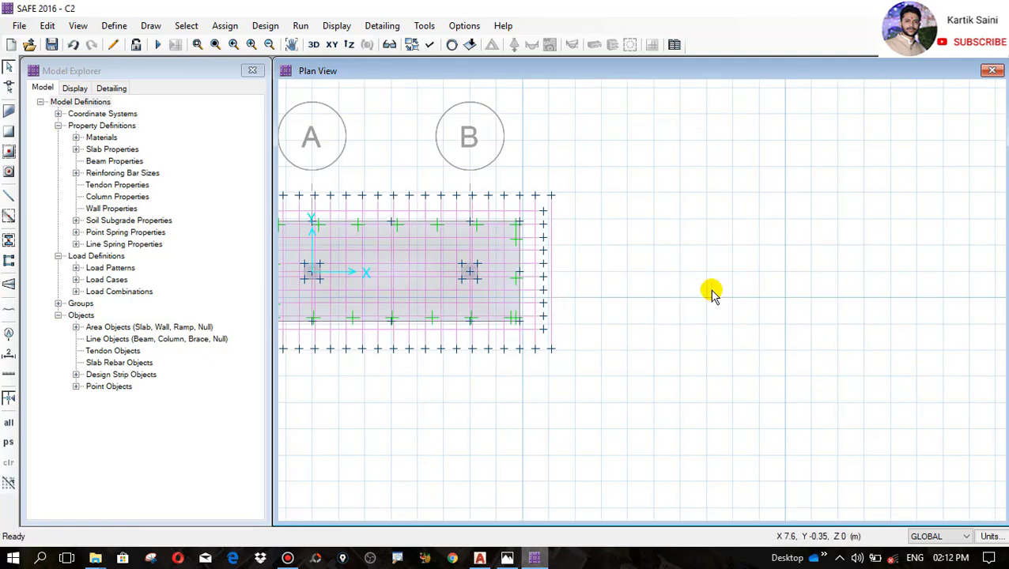
{"action": "scroll", "coordinate": [353, 276], "scroll_direction": "down", "scroll_amount": 2}
{"action": "scroll", "coordinate": [664, 300], "scroll_direction": "up", "scroll_amount": 3}
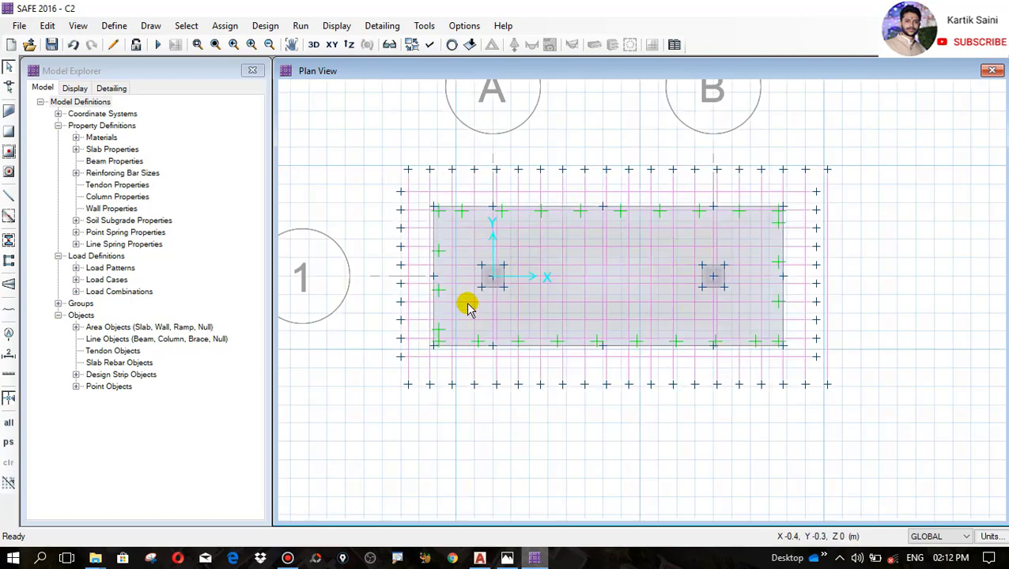
Run the analysis of the combined footing with the completed design strips
{"action": "scroll", "coordinate": [712, 332], "scroll_direction": "up", "scroll_amount": 2}
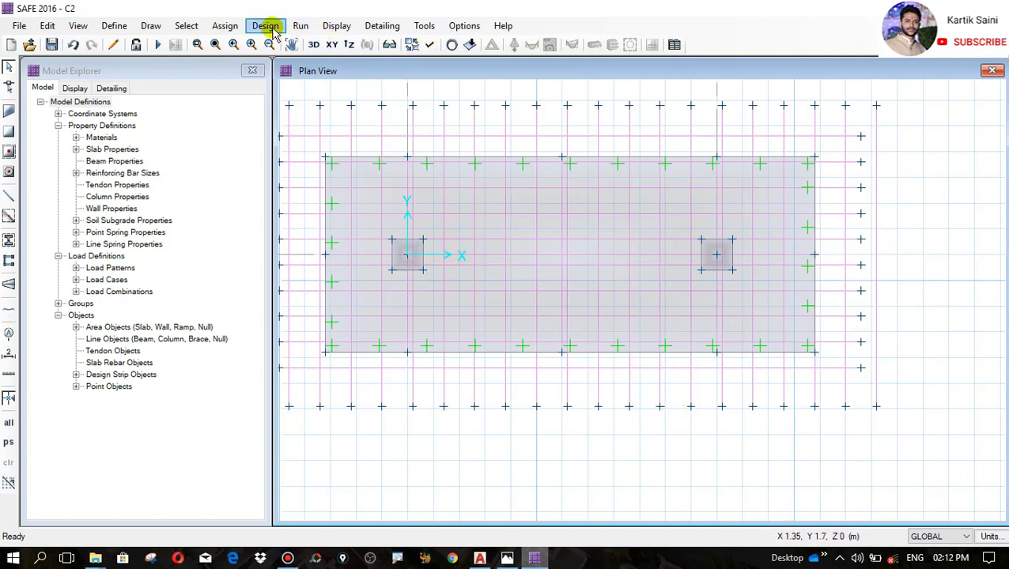
{"action": "left_click", "coordinate": [303, 25]}
{"action": "left_click", "coordinate": [332, 64]}
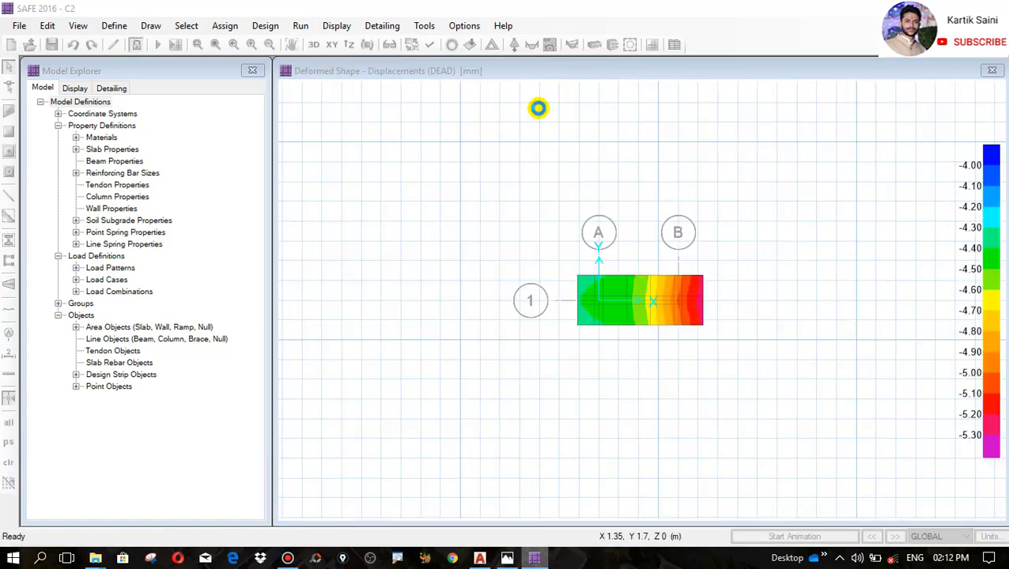
Display the Layer A strip moment diagram for the 1.5 LL +1.5 DL combination and inspect the moments along the strips around the columns
{"action": "left_click", "coordinate": [542, 45]}
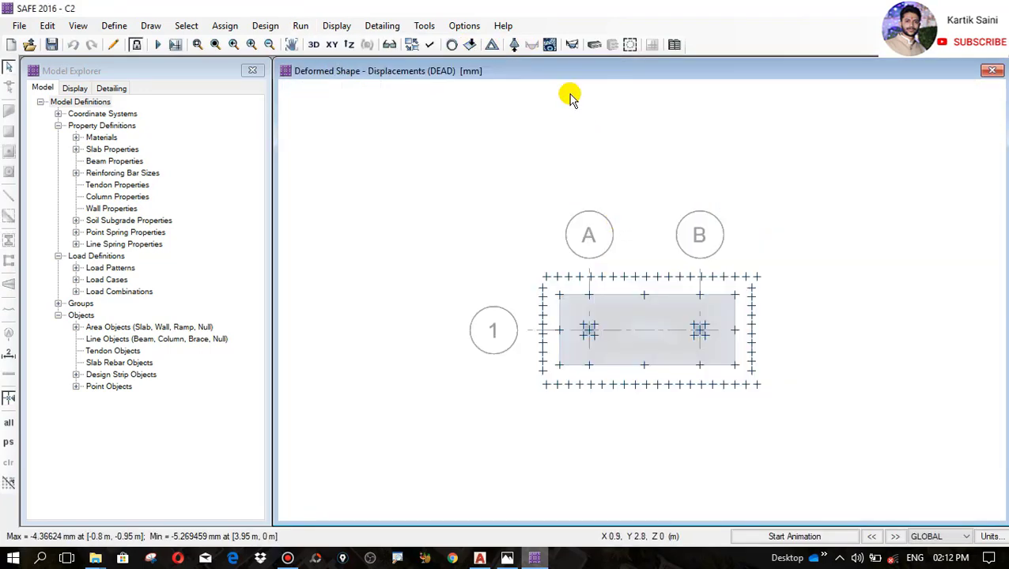
{"action": "left_click", "coordinate": [572, 46]}
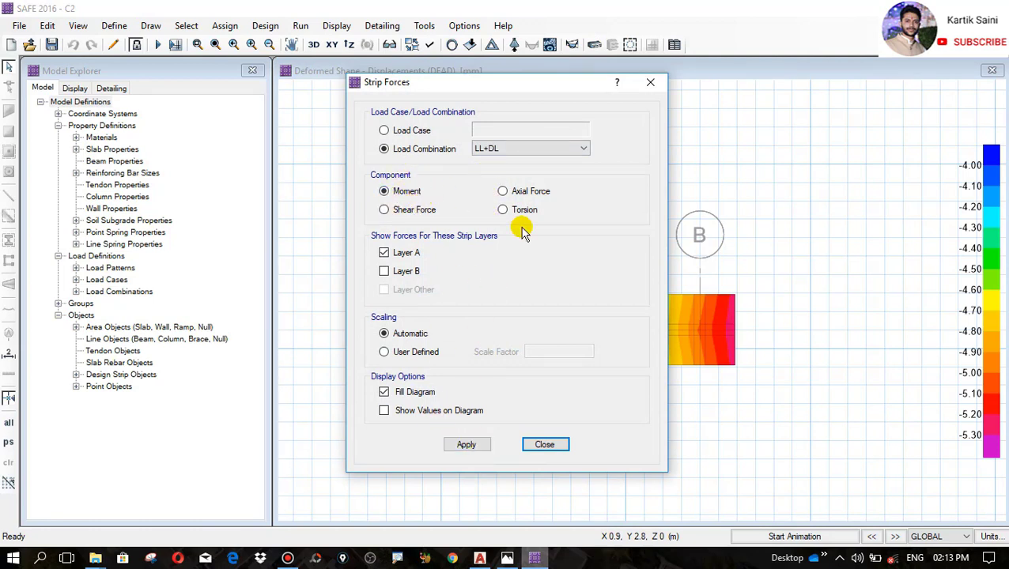
{"action": "left_click", "coordinate": [583, 149]}
{"action": "left_click", "coordinate": [534, 171]}
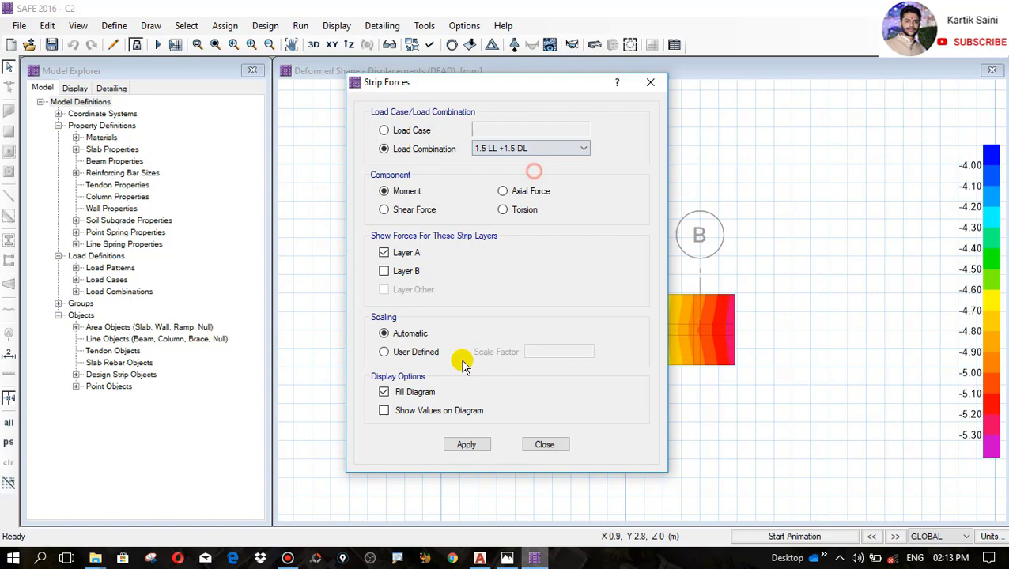
{"action": "left_click", "coordinate": [466, 445]}
{"action": "left_click_drag", "start_coordinate": [506, 82], "coordinate": [229, 76]}
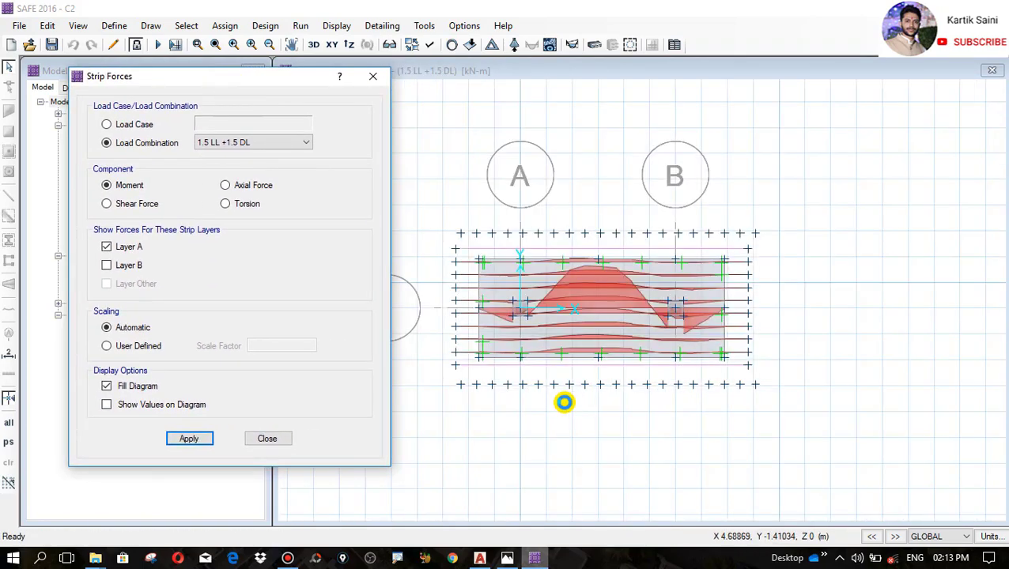
{"action": "scroll", "coordinate": [522, 366], "scroll_direction": "up", "scroll_amount": 1}
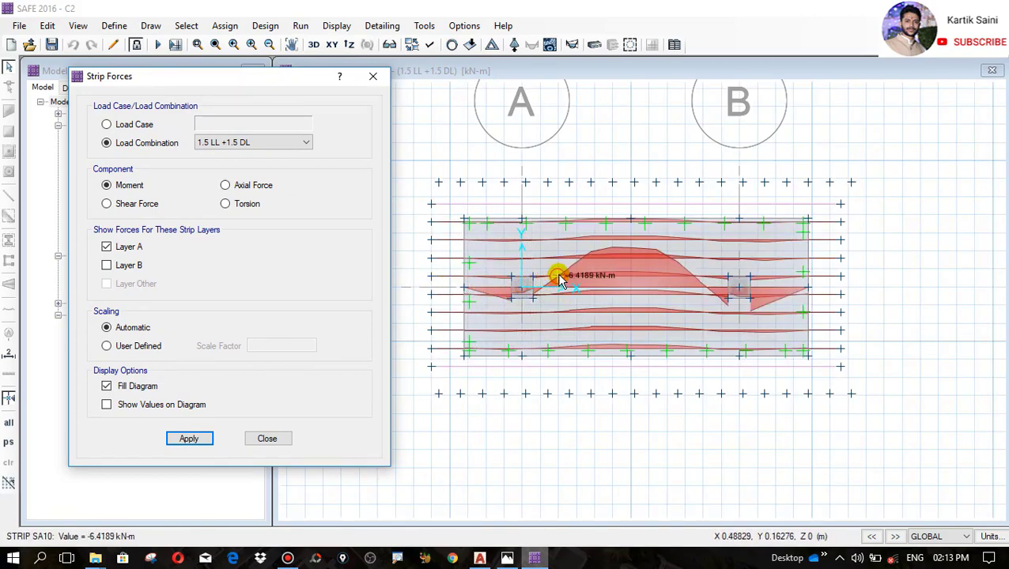
{"action": "scroll", "coordinate": [700, 278], "scroll_direction": "up", "scroll_amount": 1}
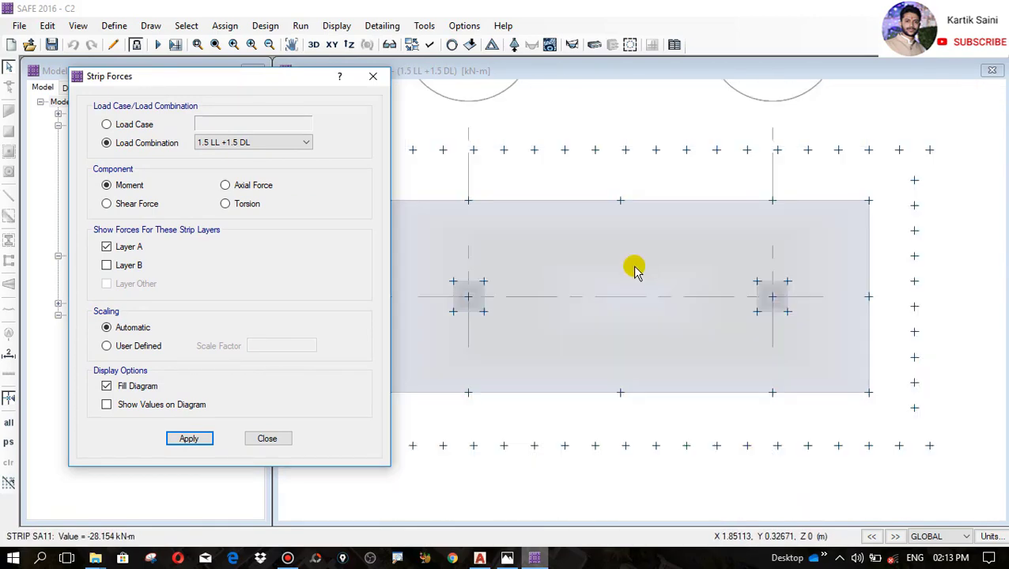
{"action": "left_click", "coordinate": [266, 445]}
{"action": "scroll", "coordinate": [653, 322], "scroll_direction": "up", "scroll_amount": 1}
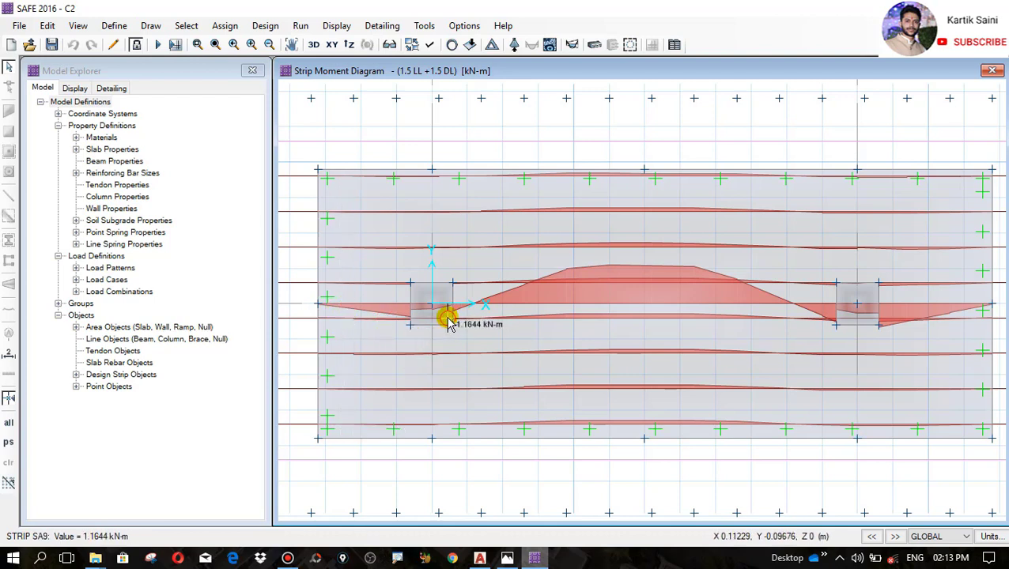
Close the site photo in Photos and open reference picture 2.JPG from the New folder subfolder within the you tube structure directory
{"action": "left_click", "coordinate": [507, 558]}
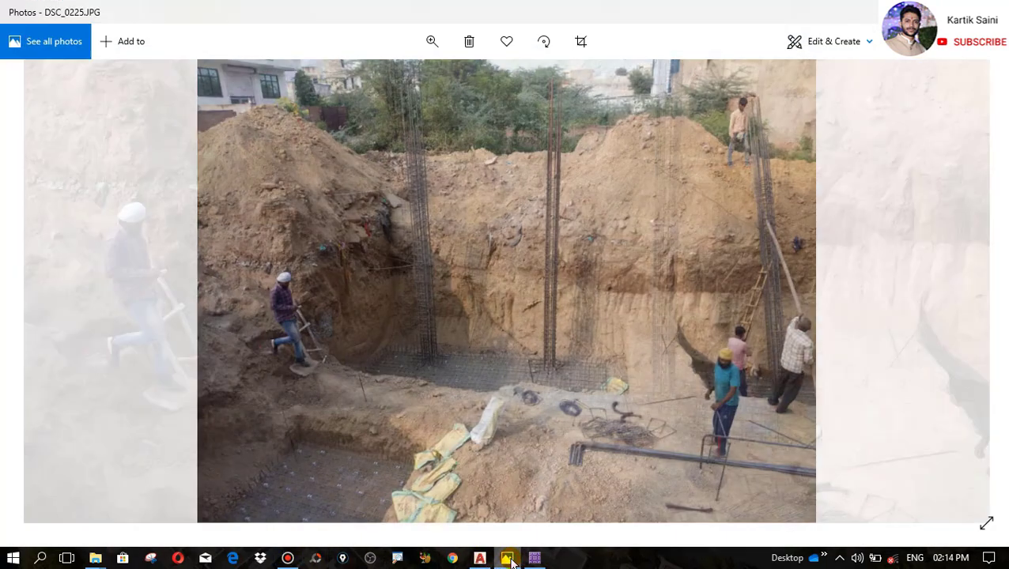
{"action": "key", "text": "alt+F4"}
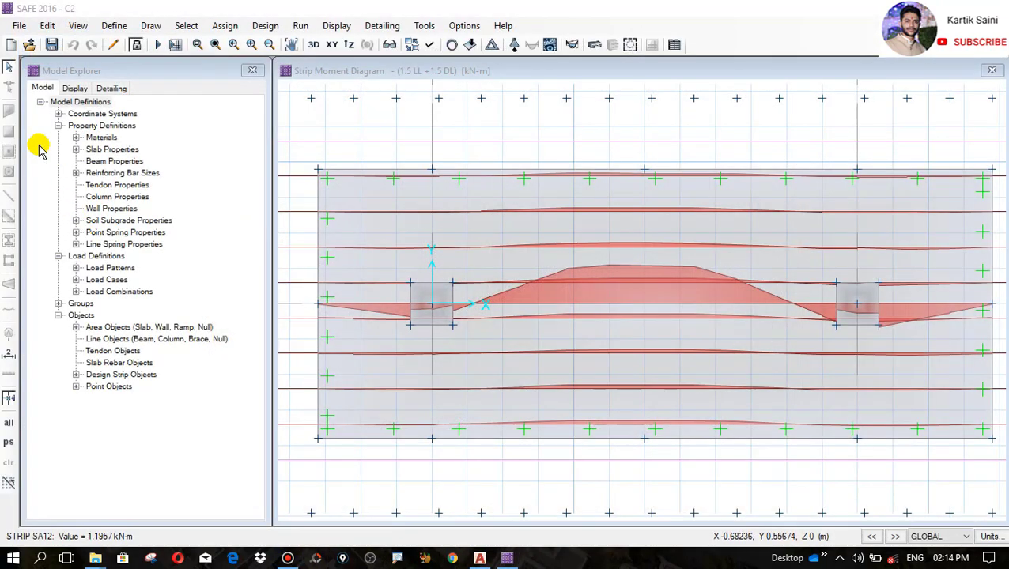
{"action": "mouse_move", "coordinate": [94, 559]}
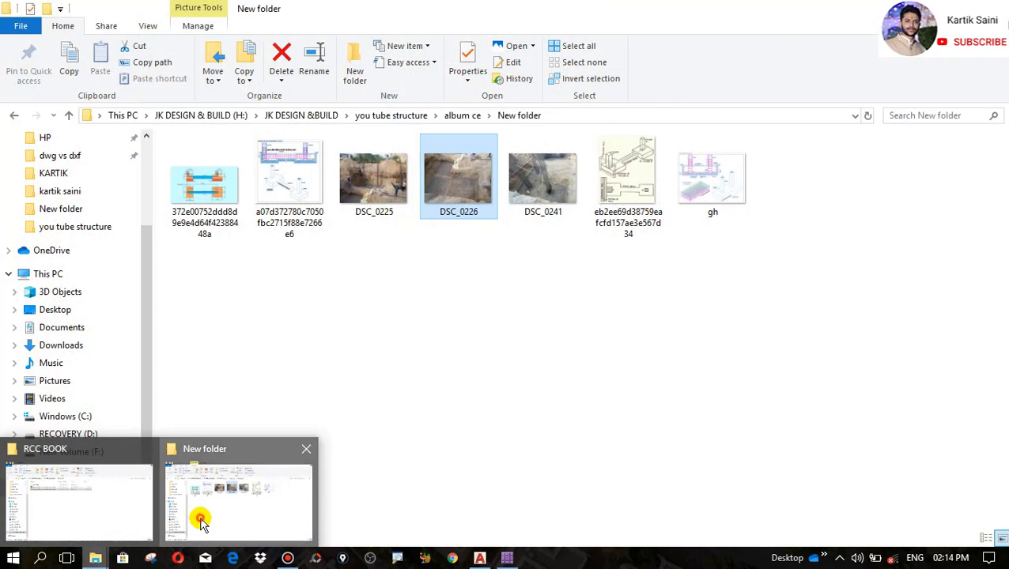
{"action": "left_click", "coordinate": [202, 522]}
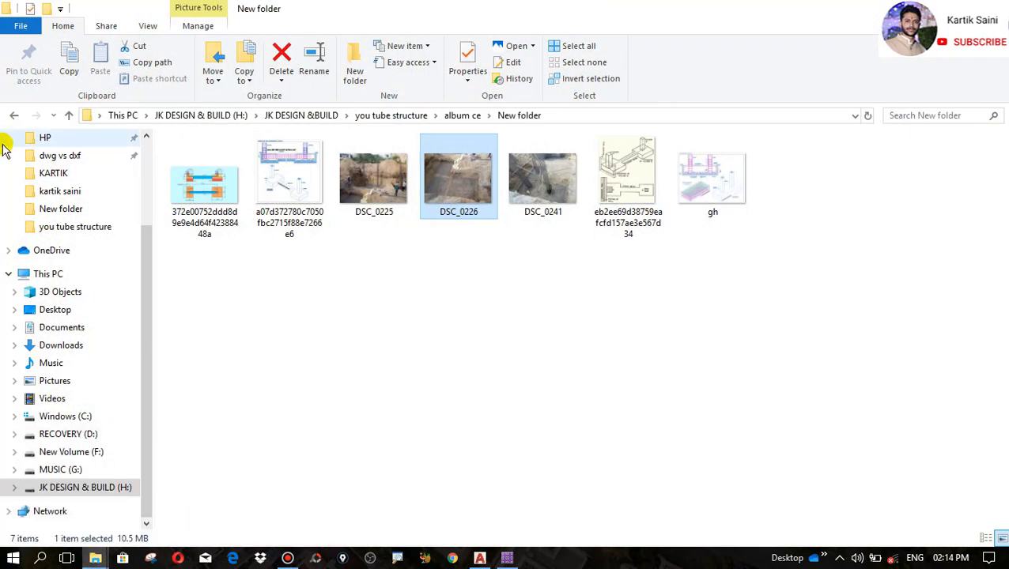
{"action": "left_click", "coordinate": [13, 116]}
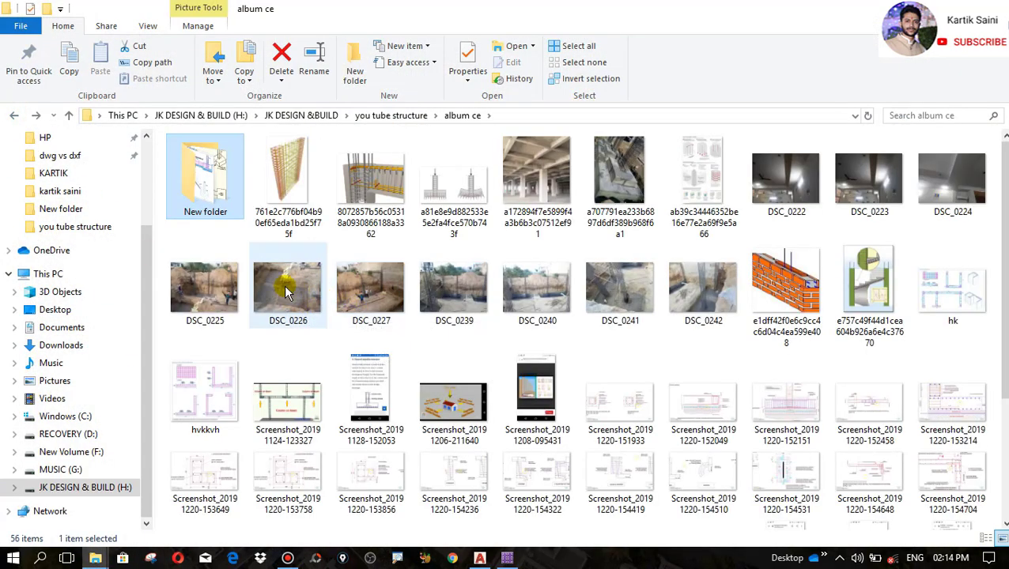
{"action": "left_click", "coordinate": [13, 115]}
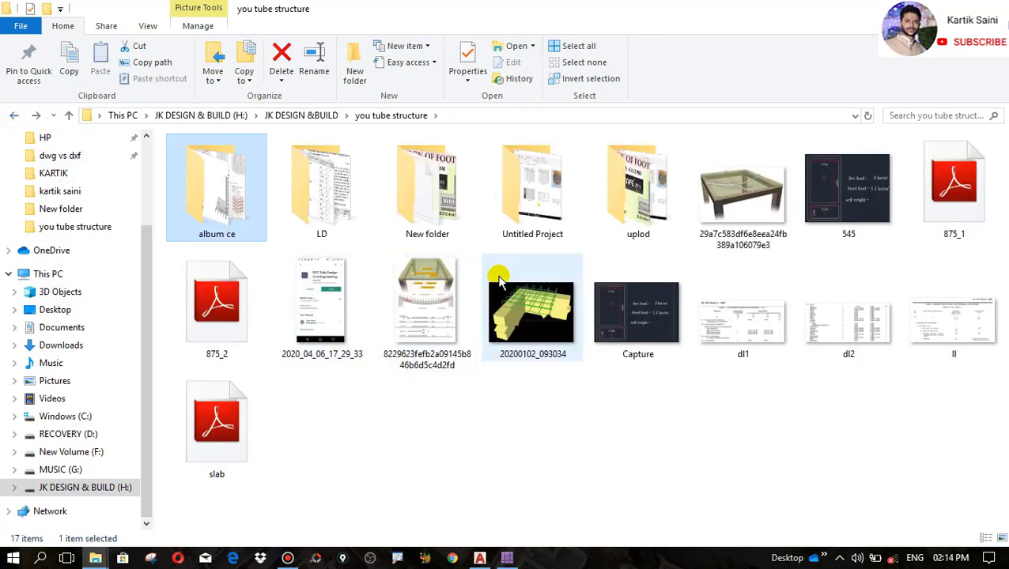
{"action": "left_click", "coordinate": [427, 216]}
{"action": "double_click", "coordinate": [427, 215]}
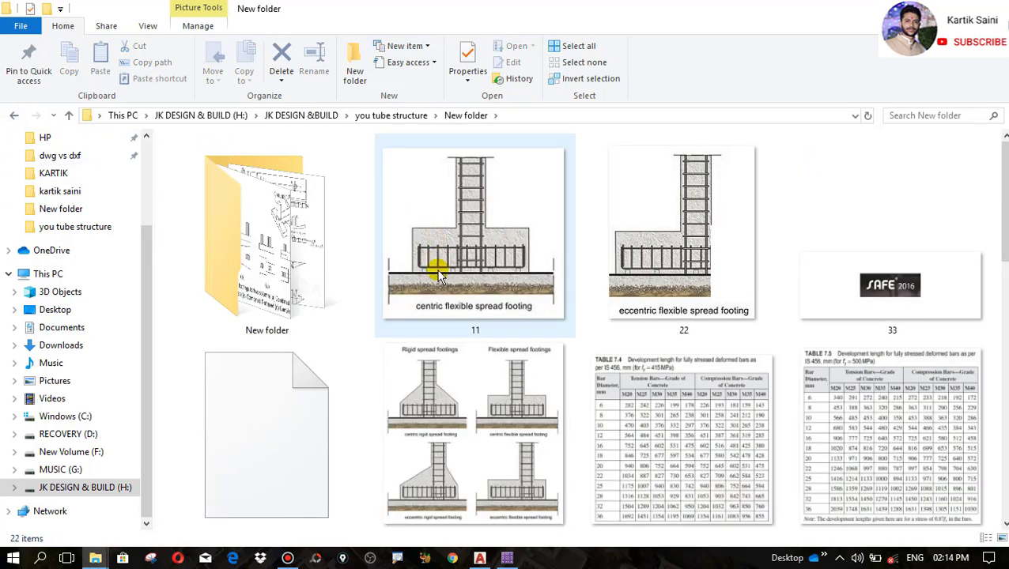
{"action": "double_click", "coordinate": [308, 291]}
{"action": "double_click", "coordinate": [200, 176]}
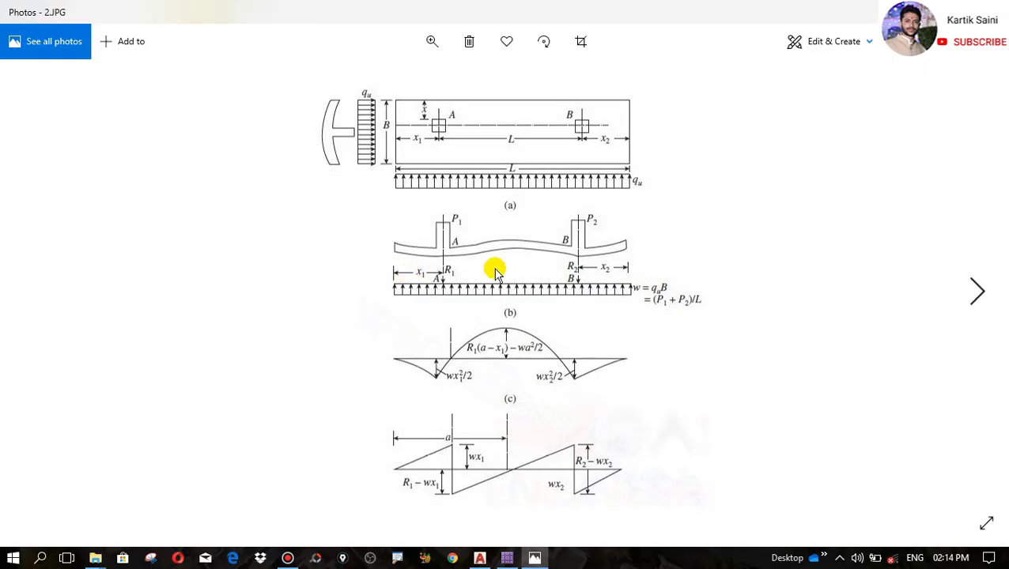
Examine the two-column footing plan, deflected shape and bending moment sketches in the reference picture
{"action": "scroll", "coordinate": [506, 162], "scroll_direction": "up", "scroll_amount": 4}
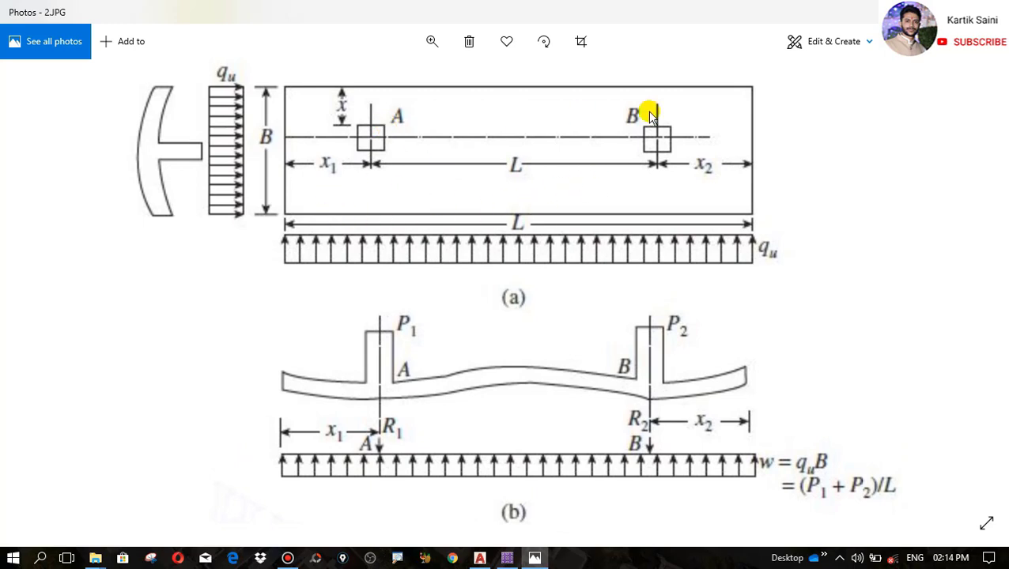
{"action": "left_click_drag", "start_coordinate": [530, 317], "coordinate": [523, 218]}
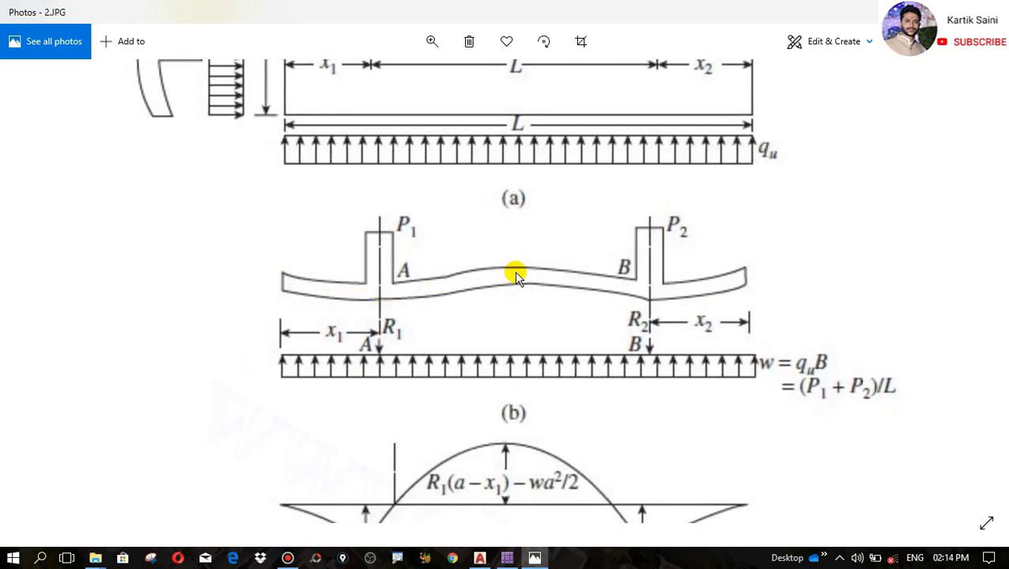
{"action": "left_click_drag", "start_coordinate": [603, 321], "coordinate": [574, 255]}
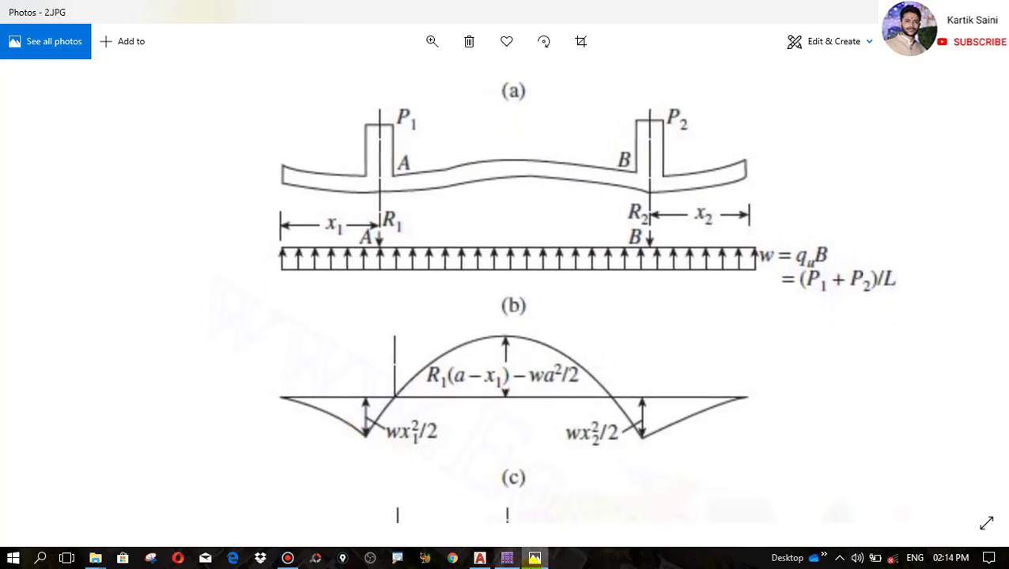
Switch to SAFE and inspect the strip moment diagram between the two columns against the reference shape
{"action": "left_click", "coordinate": [507, 559]}
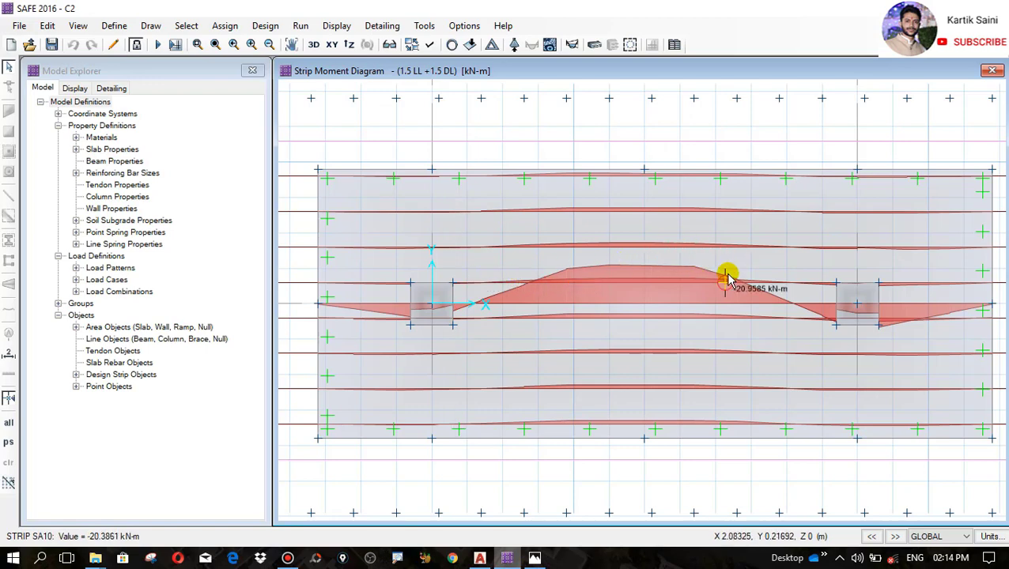
{"action": "scroll", "coordinate": [667, 326], "scroll_direction": "up", "scroll_amount": 1}
{"action": "scroll", "coordinate": [667, 327], "scroll_direction": "down", "scroll_amount": 1}
{"action": "scroll", "coordinate": [619, 333], "scroll_direction": "down", "scroll_amount": 1}
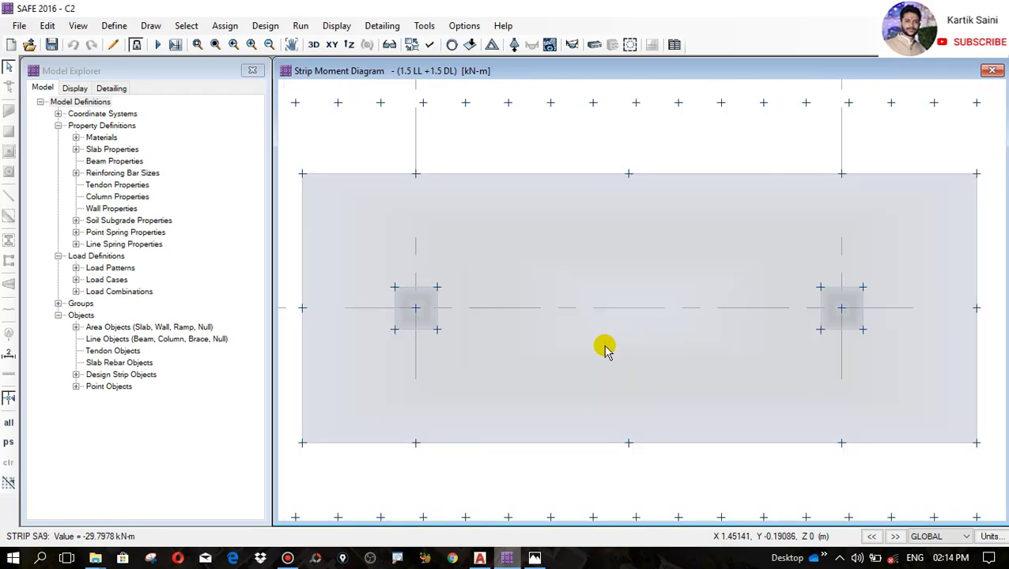
{"action": "scroll", "coordinate": [439, 371], "scroll_direction": "down", "scroll_amount": 1}
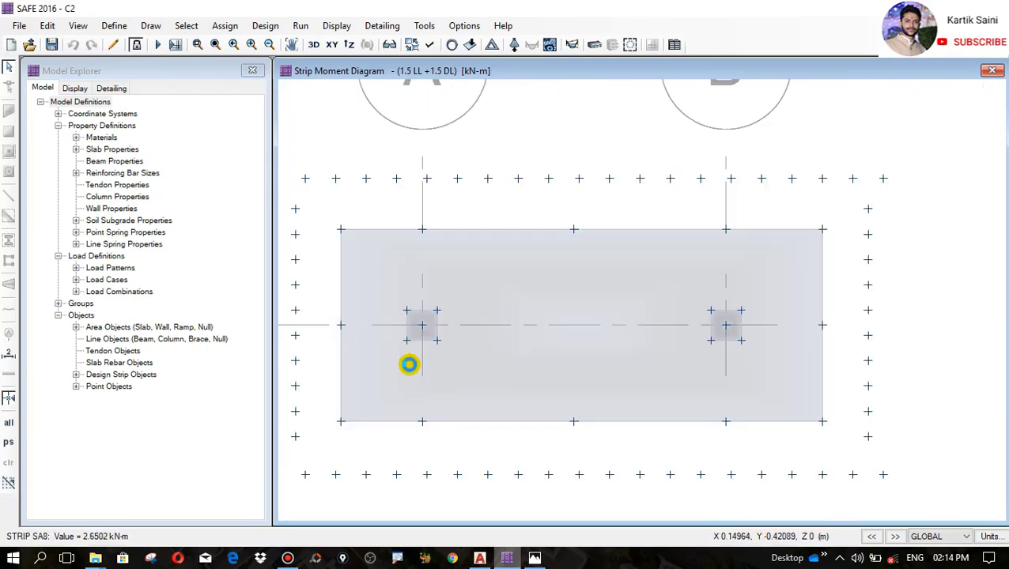
Switch to Photos and study how the deflected shape and soil pressure relate to the moment and shear diagrams
{"action": "left_click", "coordinate": [534, 559]}
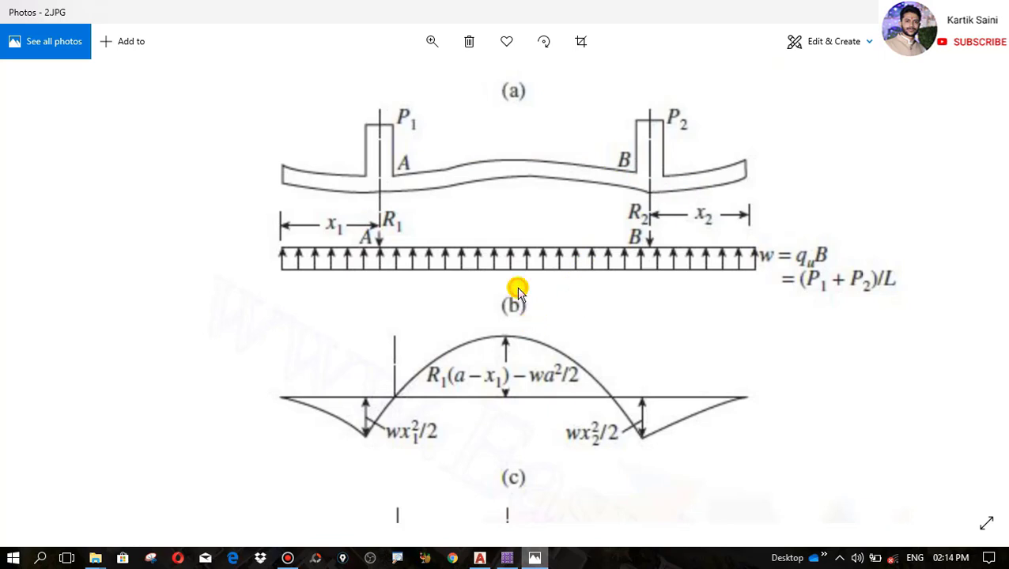
{"action": "scroll", "coordinate": [518, 292], "scroll_direction": "down", "scroll_amount": 2}
{"action": "scroll", "coordinate": [549, 332], "scroll_direction": "up", "scroll_amount": 3}
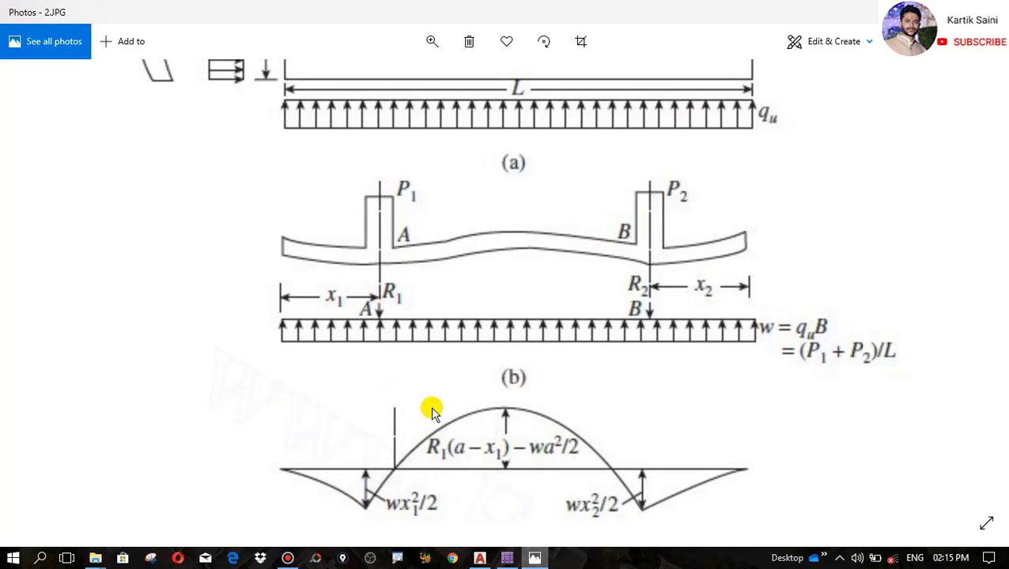
{"action": "scroll", "coordinate": [435, 413], "scroll_direction": "down", "scroll_amount": 2}
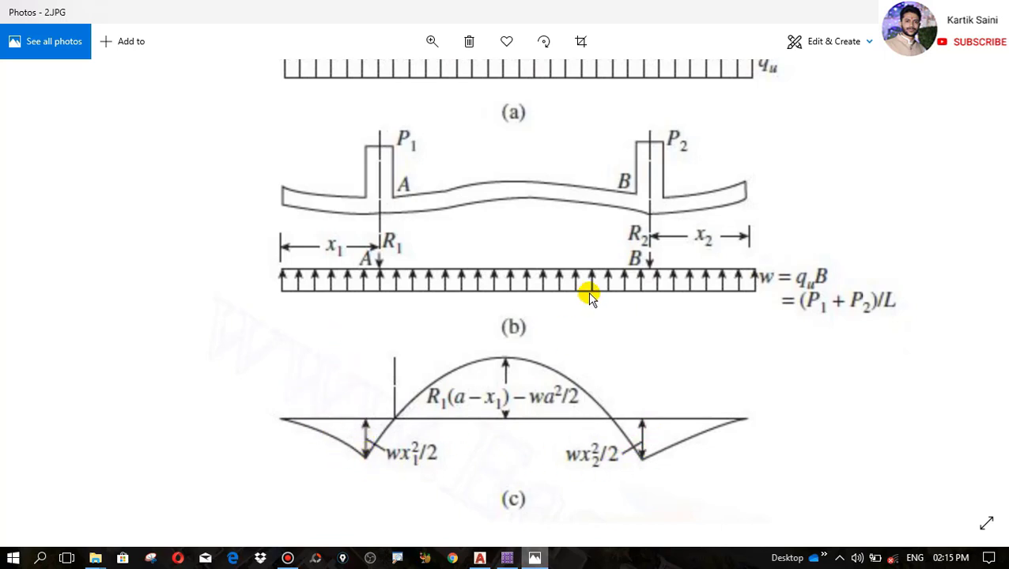
{"action": "scroll", "coordinate": [502, 395], "scroll_direction": "up", "scroll_amount": 4}
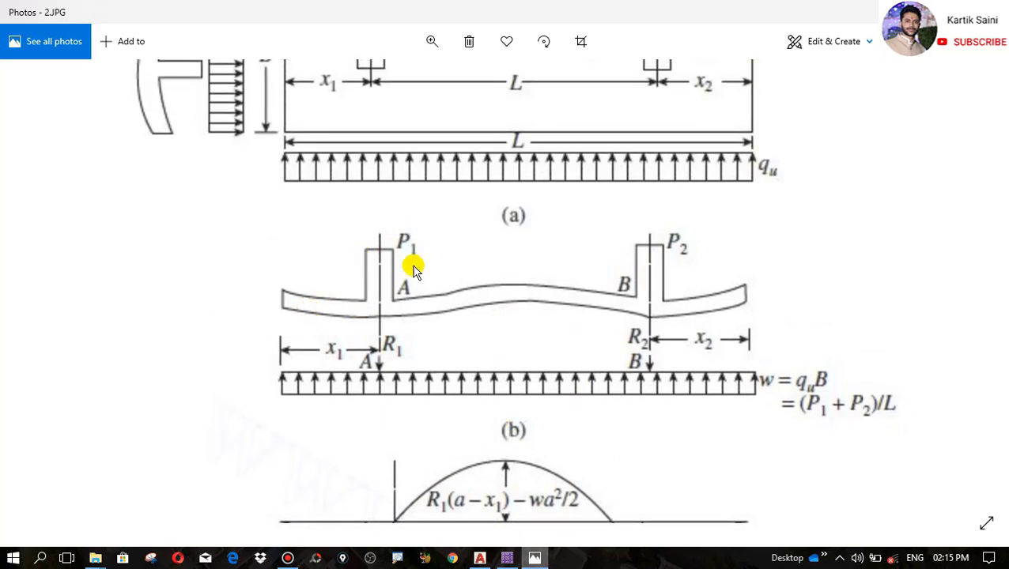
{"action": "scroll", "coordinate": [395, 261], "scroll_direction": "down", "scroll_amount": 3}
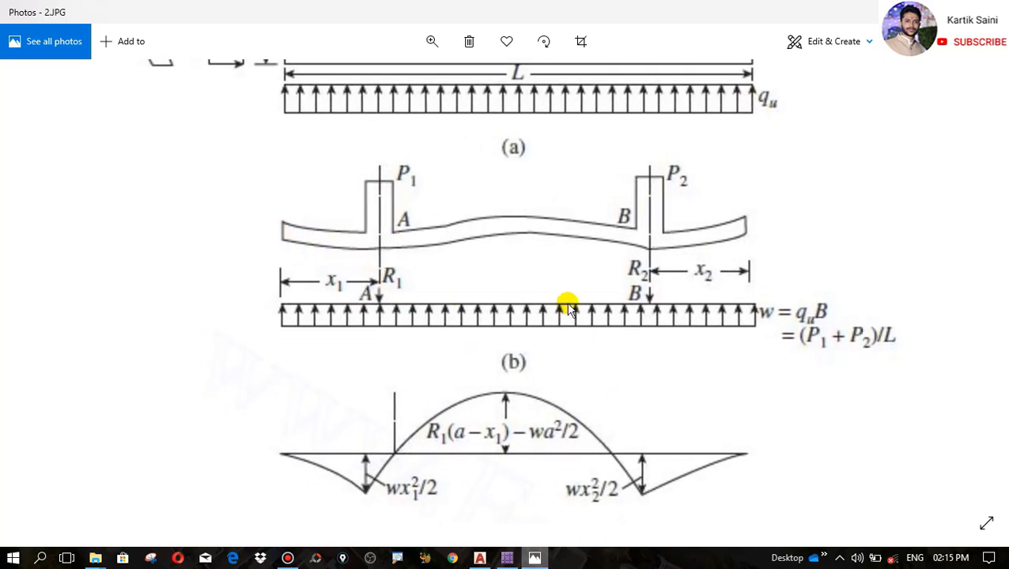
{"action": "left_click_drag", "start_coordinate": [579, 405], "coordinate": [552, 144]}
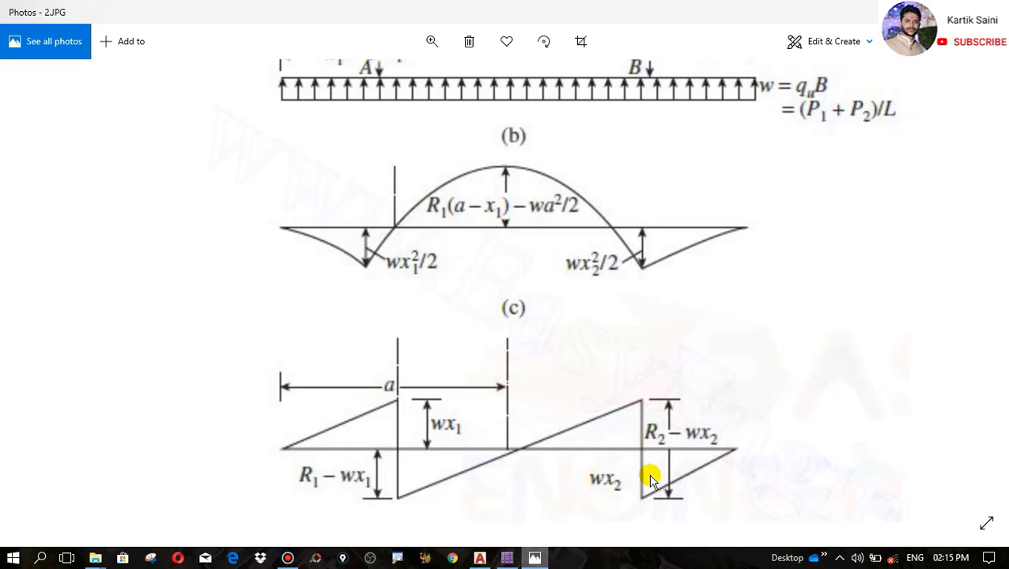
Return to SAFE and read the midspan moments on the central strip and the outer strips
{"action": "left_click", "coordinate": [510, 559]}
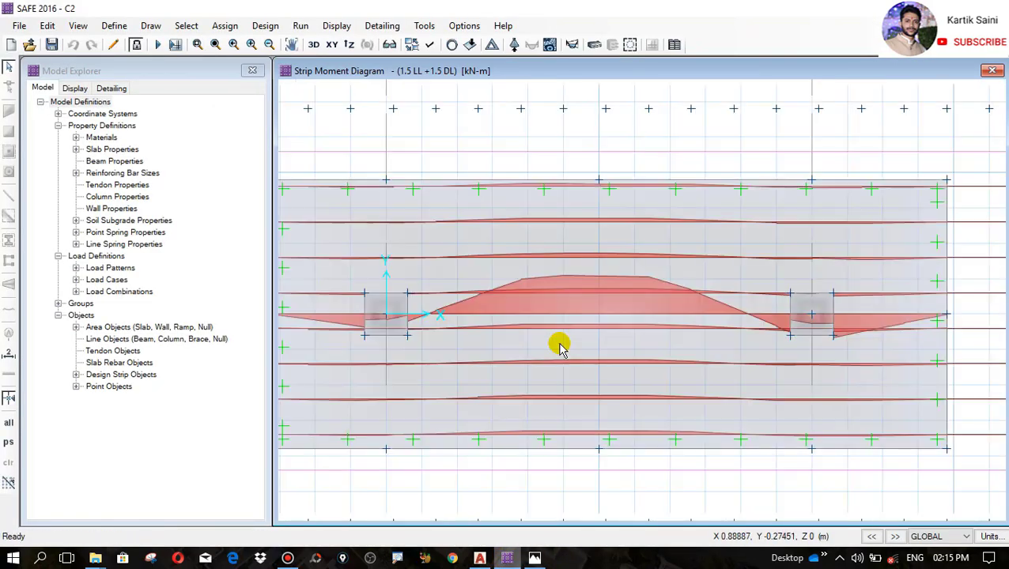
{"action": "scroll", "coordinate": [559, 348], "scroll_direction": "down", "scroll_amount": 1}
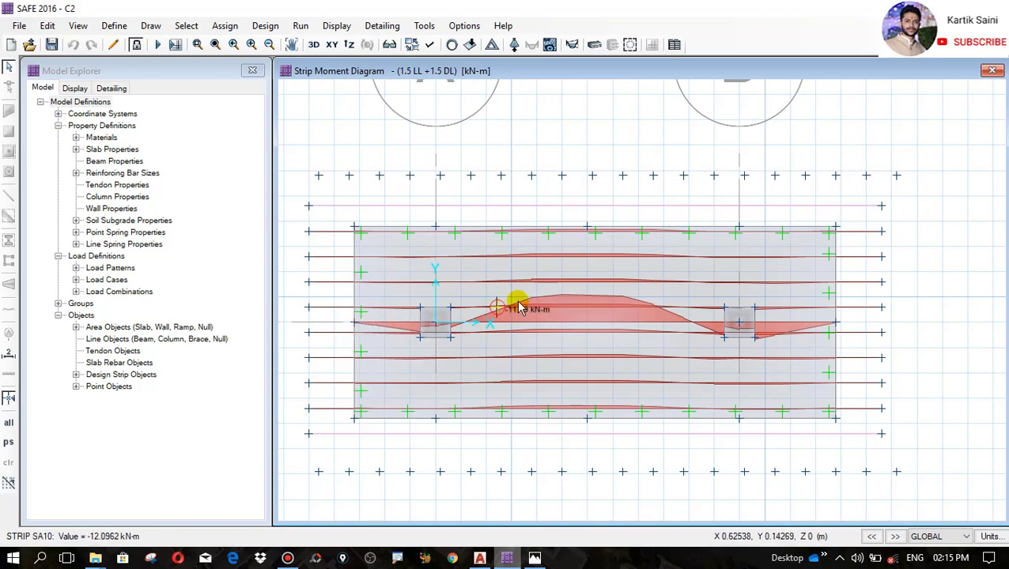
{"action": "scroll", "coordinate": [561, 278], "scroll_direction": "up", "scroll_amount": 1}
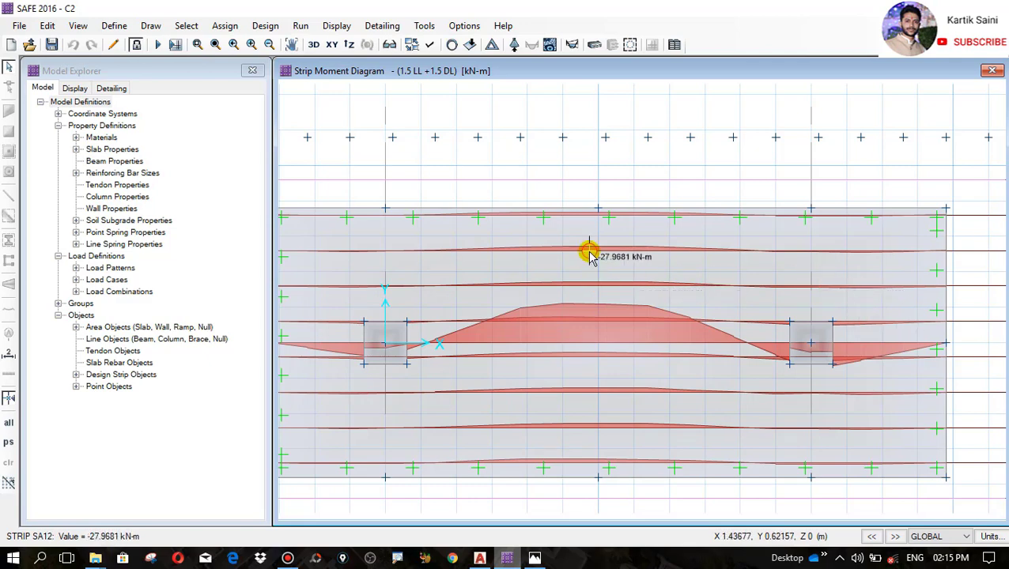
{"action": "scroll", "coordinate": [589, 253], "scroll_direction": "up", "scroll_amount": 1}
{"action": "scroll", "coordinate": [590, 254], "scroll_direction": "down", "scroll_amount": 1}
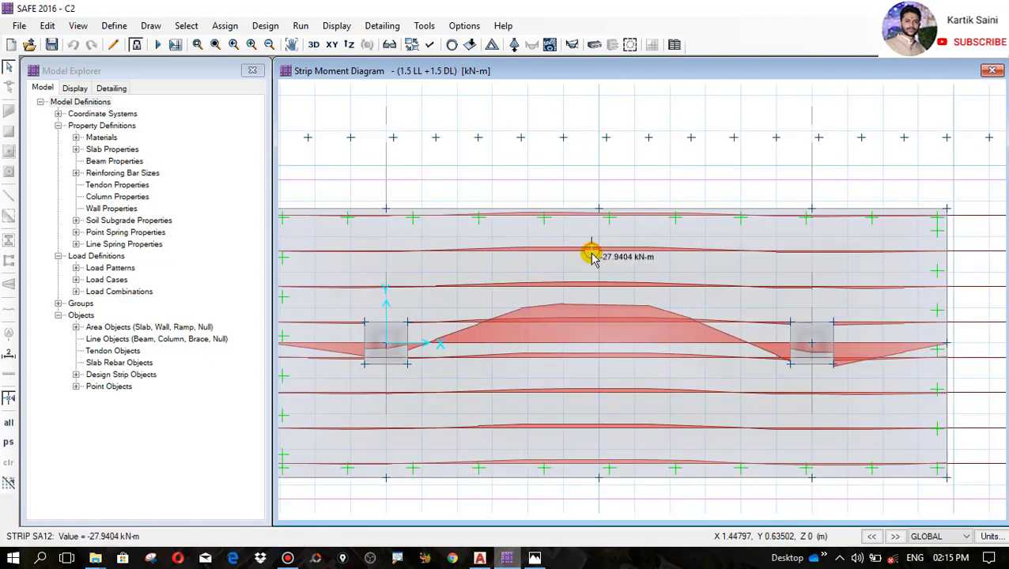
Display the filled Layer A strip shear force diagram for the 1.5 LL +1.5 DL combination
{"action": "left_click", "coordinate": [571, 45]}
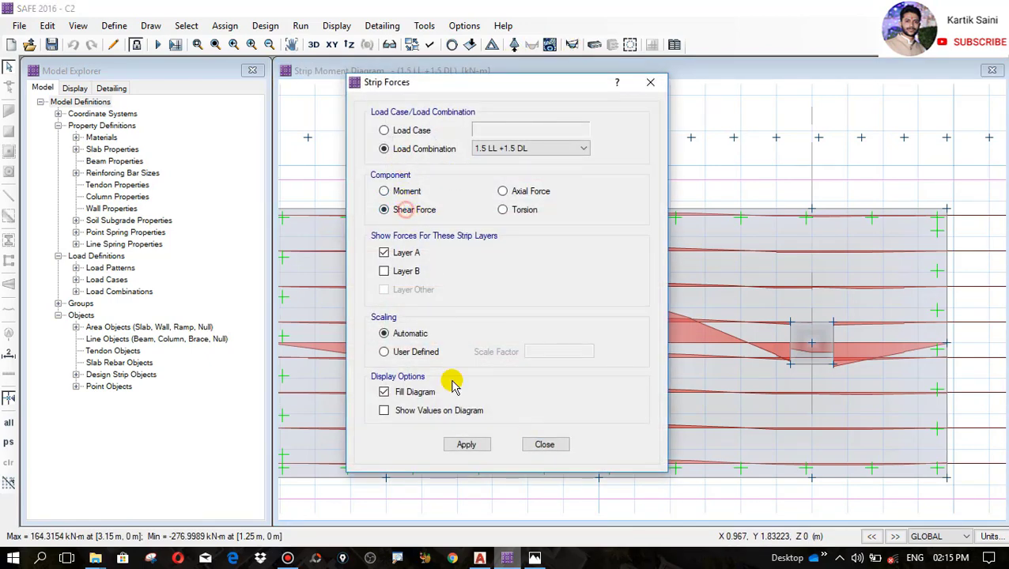
{"action": "left_click", "coordinate": [467, 445]}
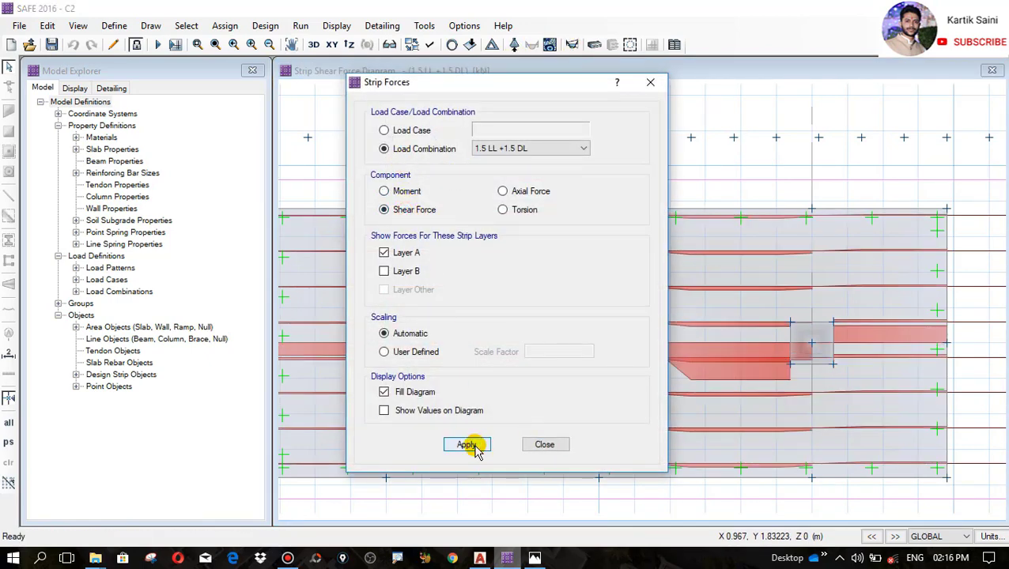
{"action": "left_click", "coordinate": [549, 447]}
{"action": "scroll", "coordinate": [553, 391], "scroll_direction": "up", "scroll_amount": 5}
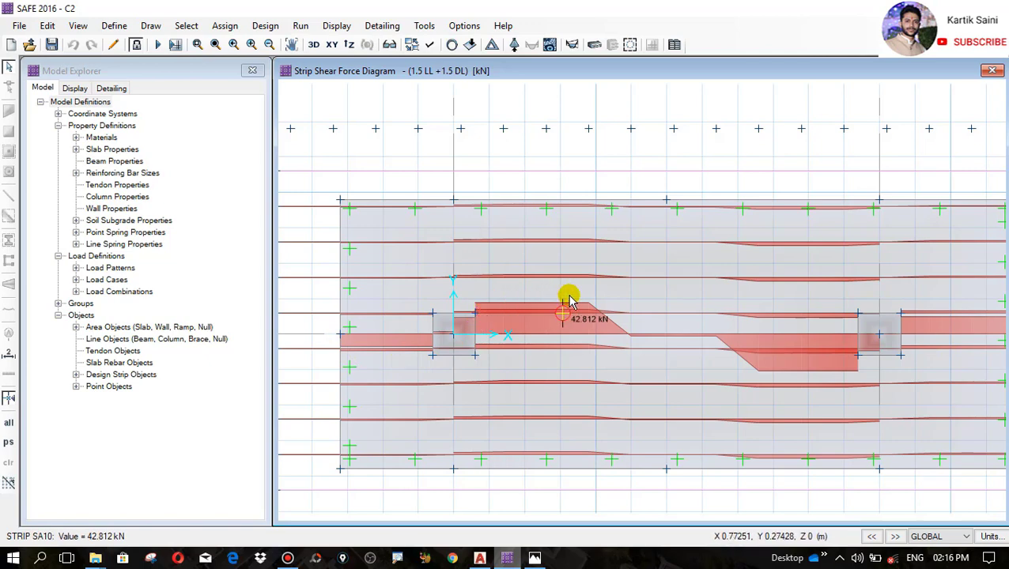
Compare the reference shear sketch in Photos with the SAFE strip shear forces on both sides of column A
{"action": "left_click", "coordinate": [534, 559]}
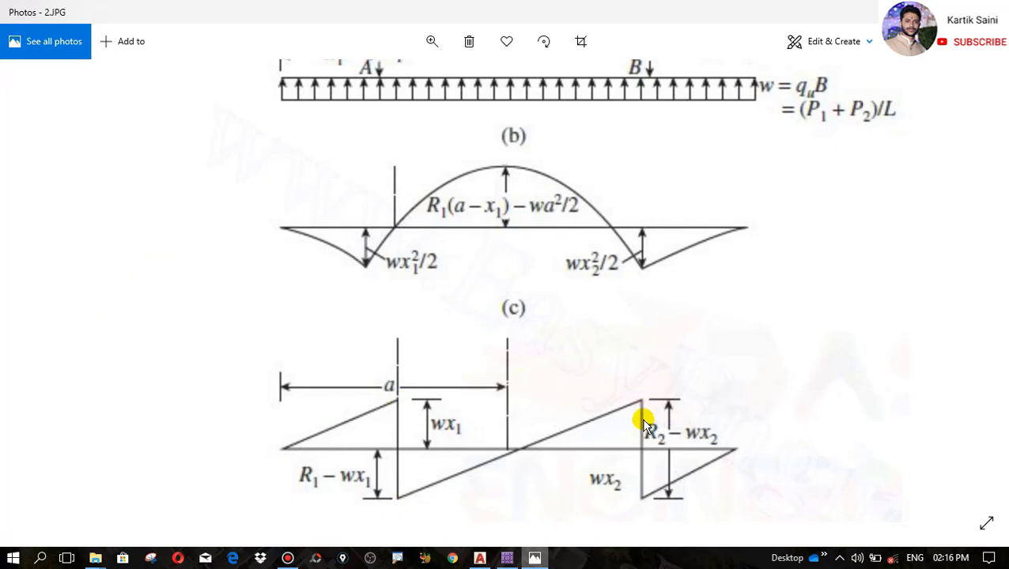
{"action": "scroll", "coordinate": [529, 403], "scroll_direction": "up", "scroll_amount": 3}
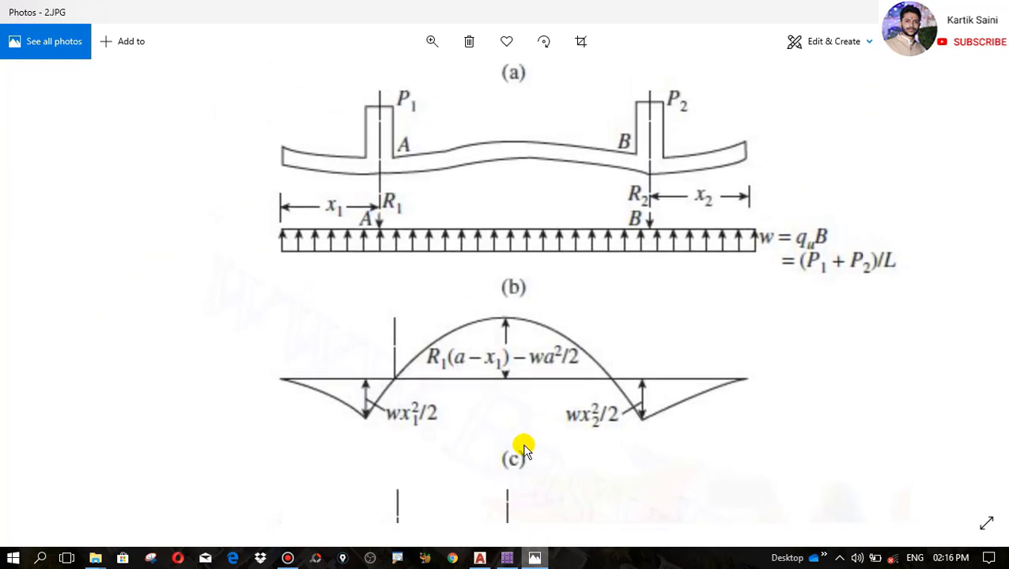
{"action": "left_click", "coordinate": [507, 561]}
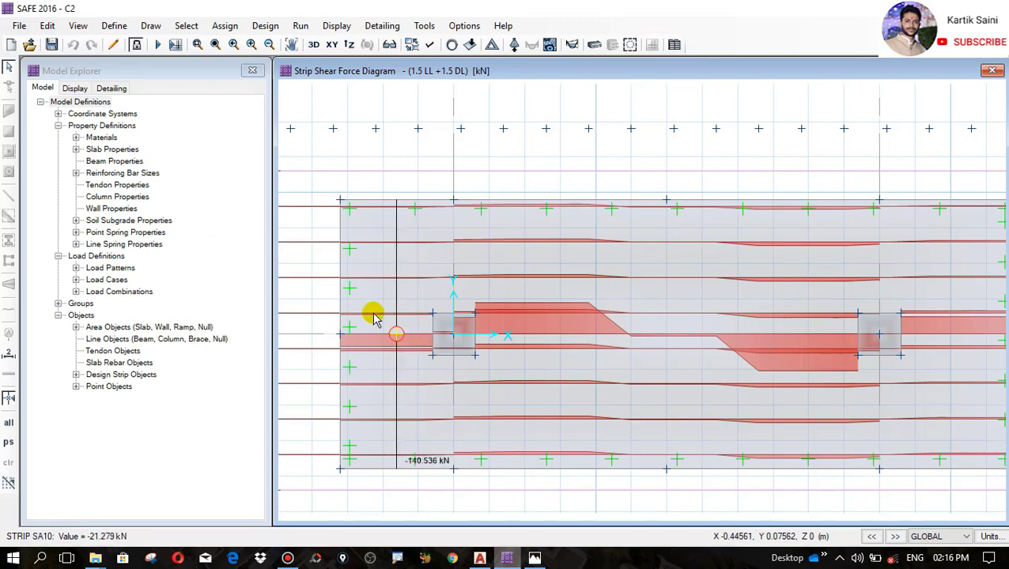
{"action": "mouse_move", "coordinate": [491, 334]}
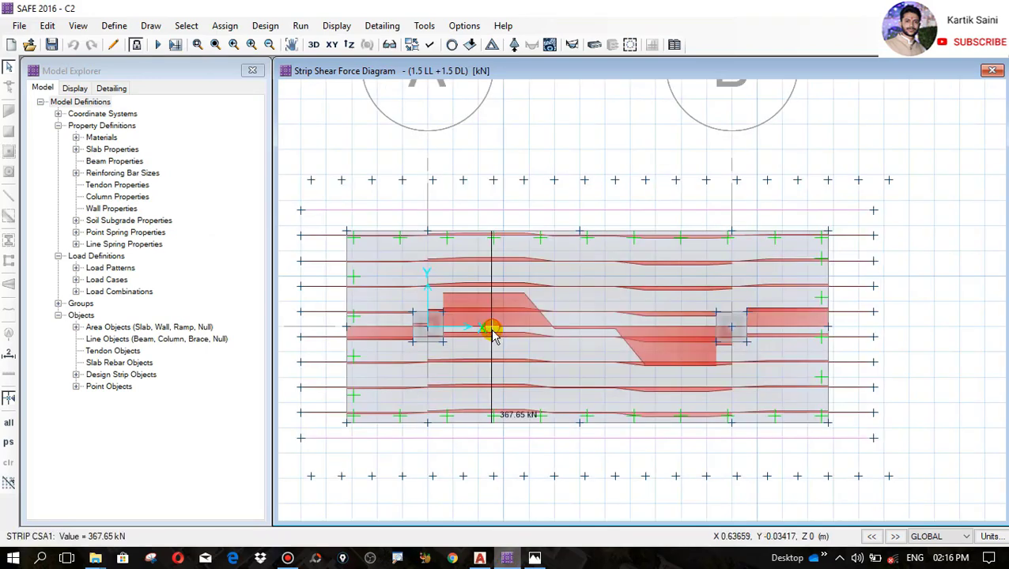
Display the Layer A strip-based enveloping flexural reinforcement intensity with only bottom rebar shown and the diagram filled
{"action": "left_click", "coordinate": [594, 46]}
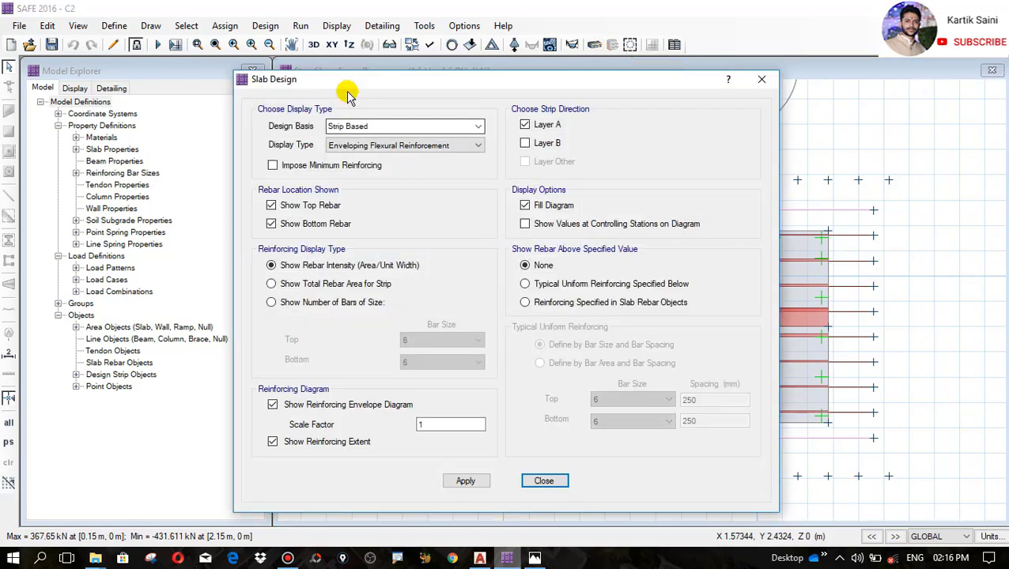
{"action": "left_click_drag", "start_coordinate": [344, 81], "coordinate": [273, 60]}
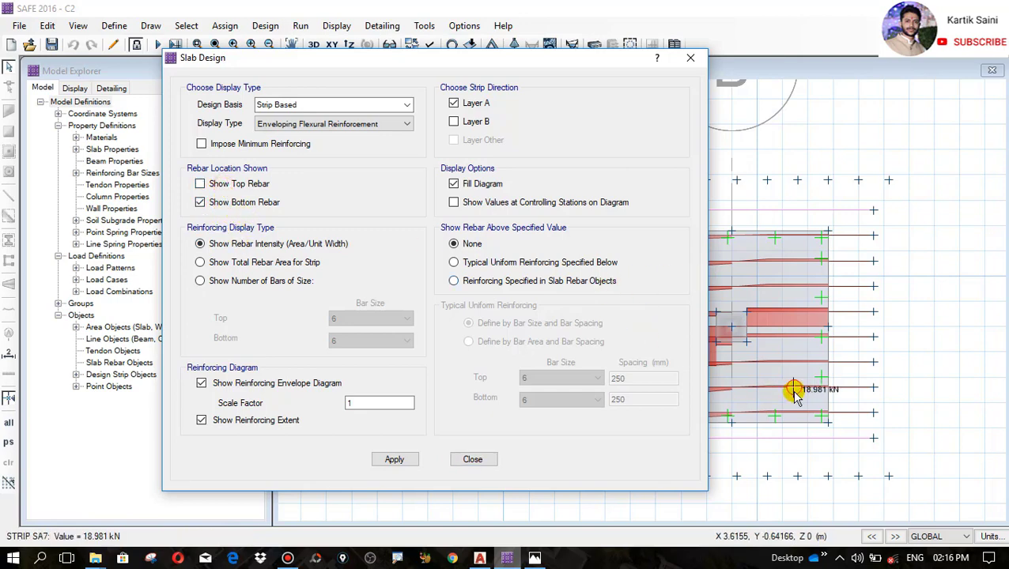
{"action": "left_click_drag", "start_coordinate": [537, 62], "coordinate": [138, 67]}
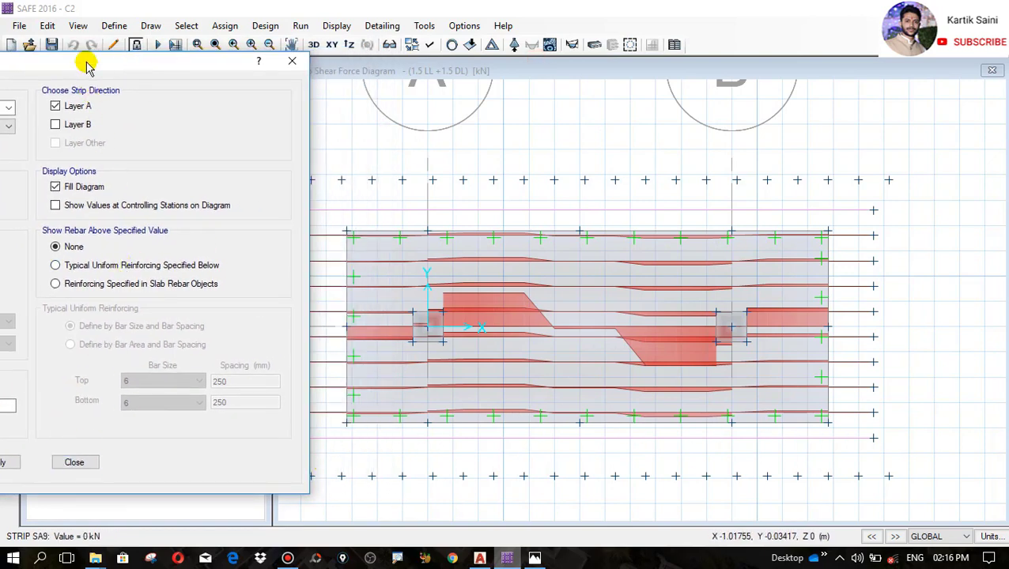
{"action": "left_click_drag", "start_coordinate": [89, 67], "coordinate": [290, 36]}
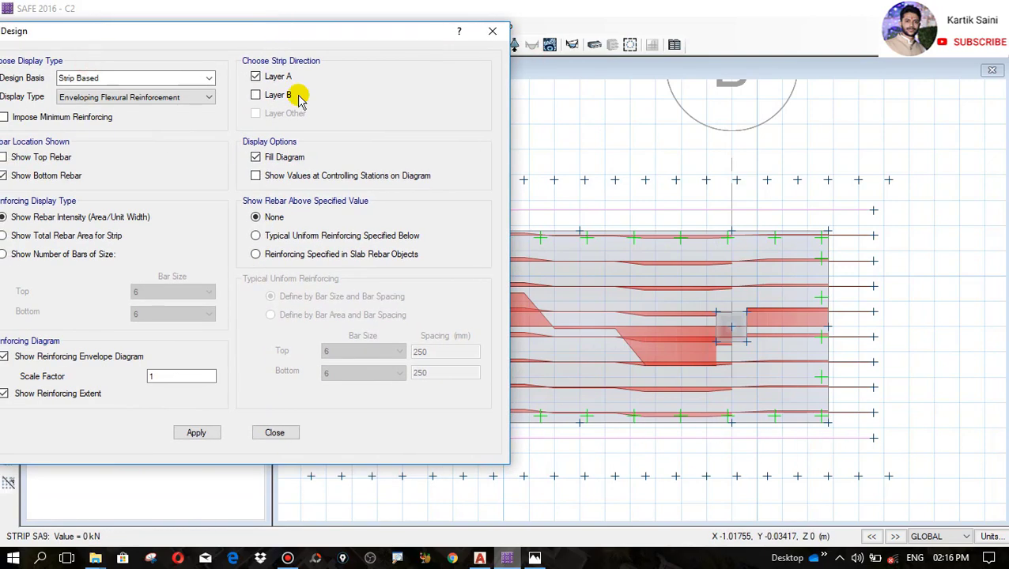
{"action": "left_click", "coordinate": [196, 434]}
{"action": "left_click_drag", "start_coordinate": [305, 38], "coordinate": [248, 17]}
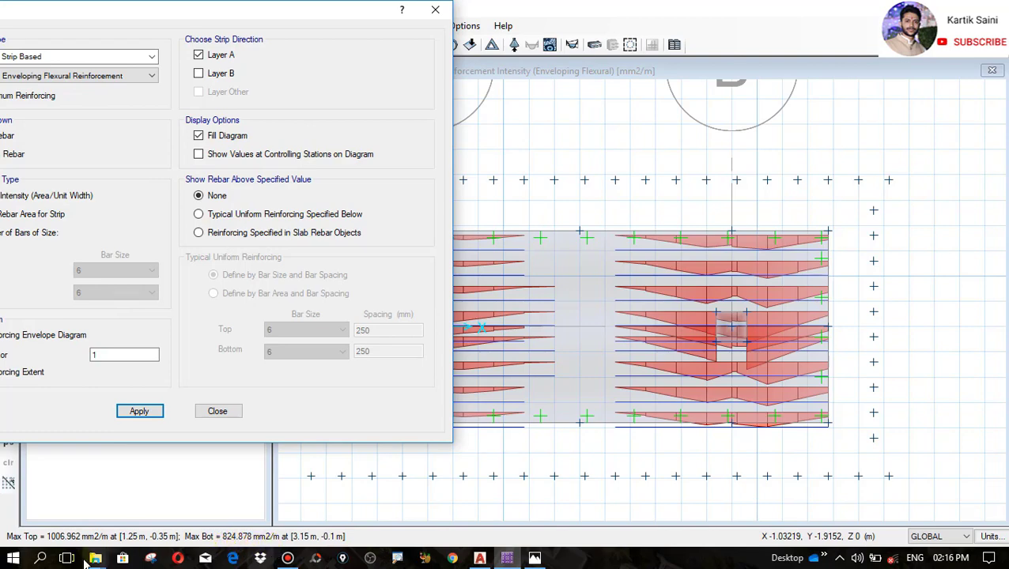
Search Windows for Calculator and open it
{"action": "left_click", "coordinate": [41, 559]}
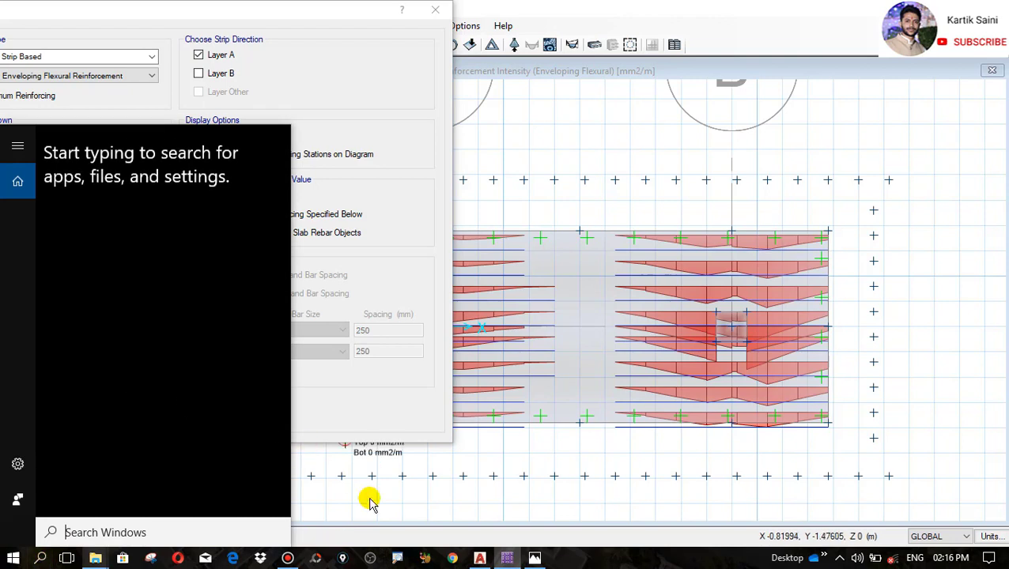
{"action": "left_click", "coordinate": [539, 498]}
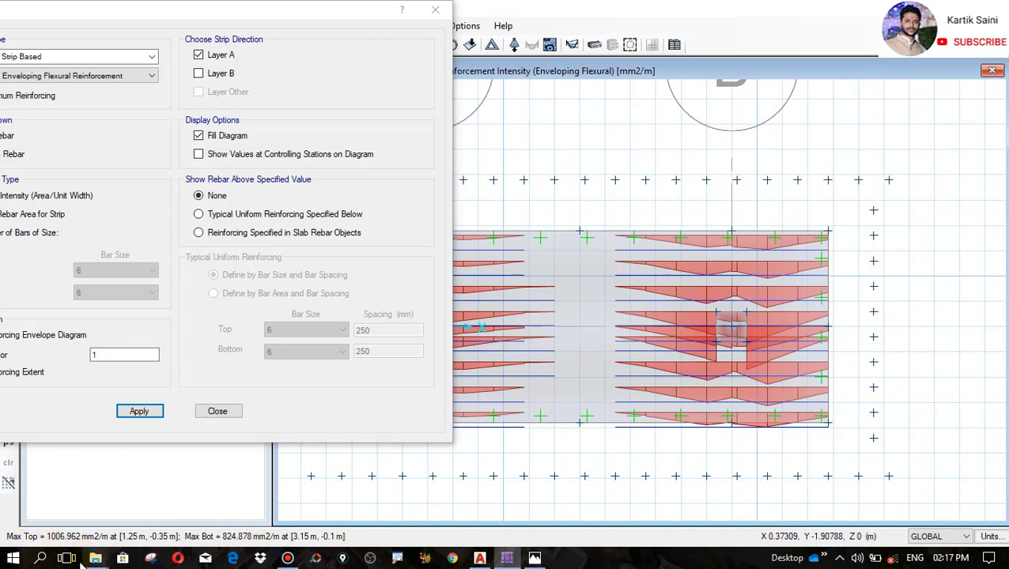
{"action": "left_click", "coordinate": [41, 559]}
{"action": "type", "text": "CA"}
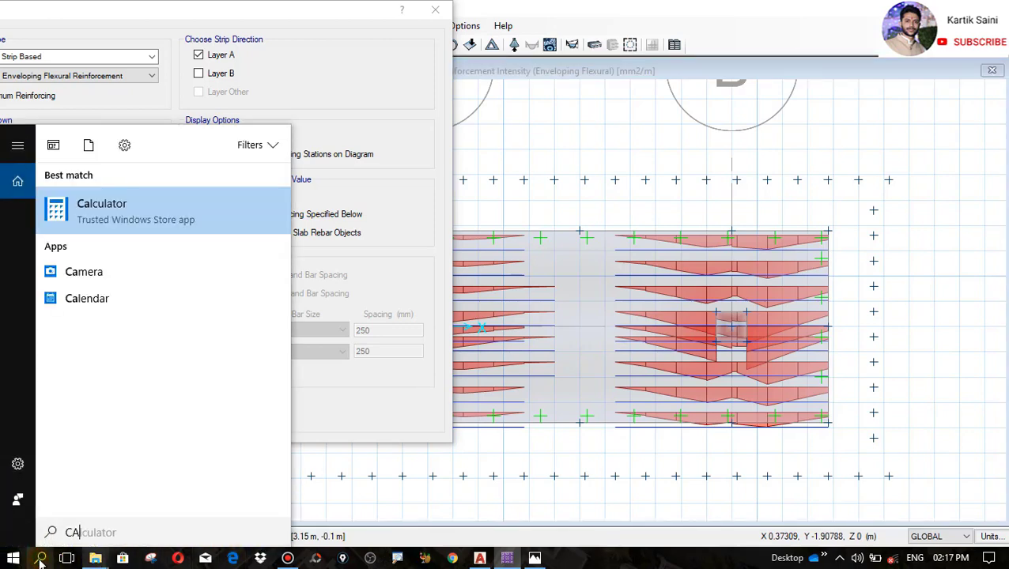
{"action": "type", "text": "L"}
{"action": "left_click", "coordinate": [138, 203]}
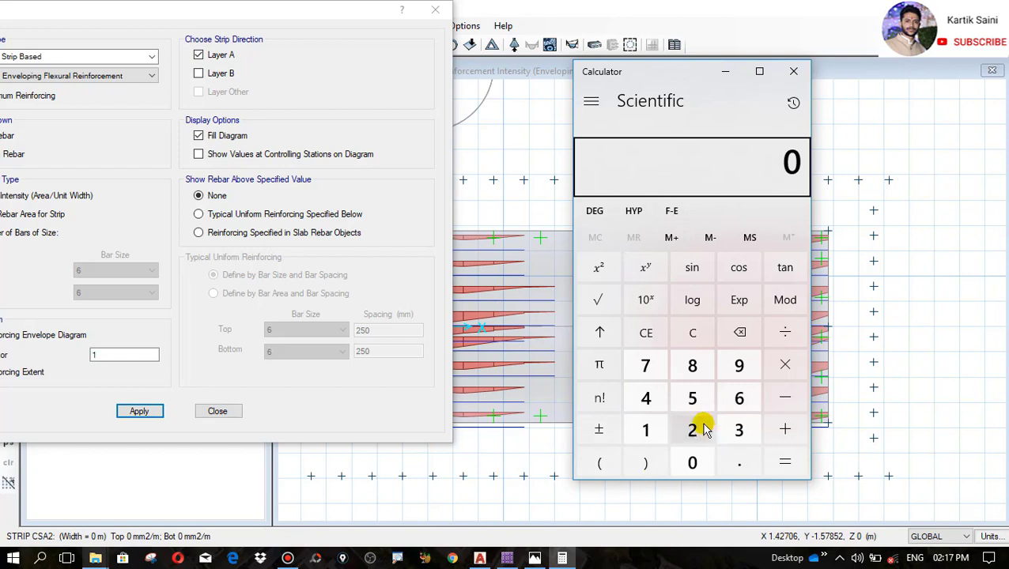
Divide the required bottom steel area of 824 by a bar area of 113 in Calculator
{"action": "left_click", "coordinate": [694, 374]}
{"action": "left_click", "coordinate": [693, 429]}
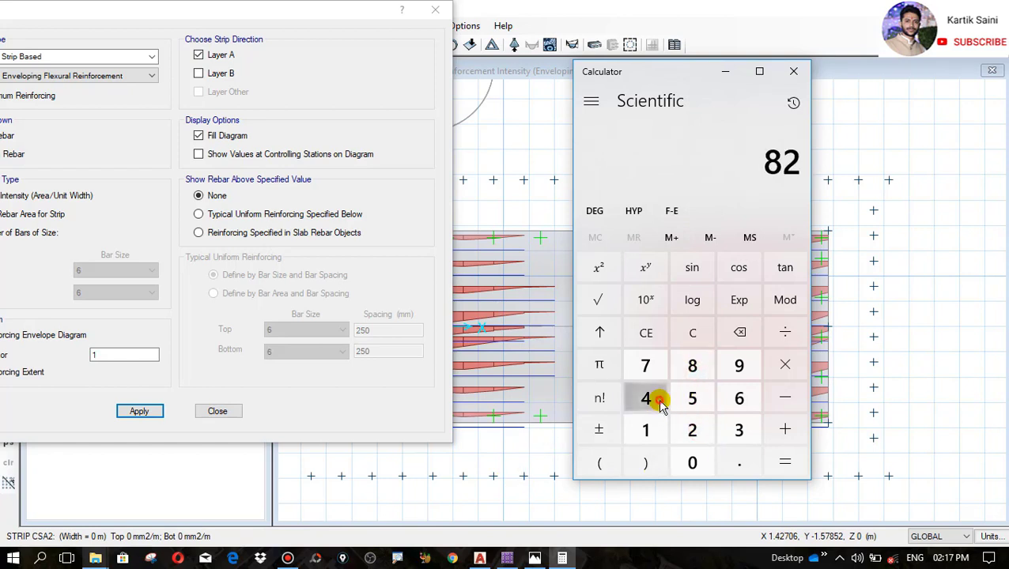
{"action": "left_click", "coordinate": [646, 398]}
{"action": "left_click", "coordinate": [791, 332]}
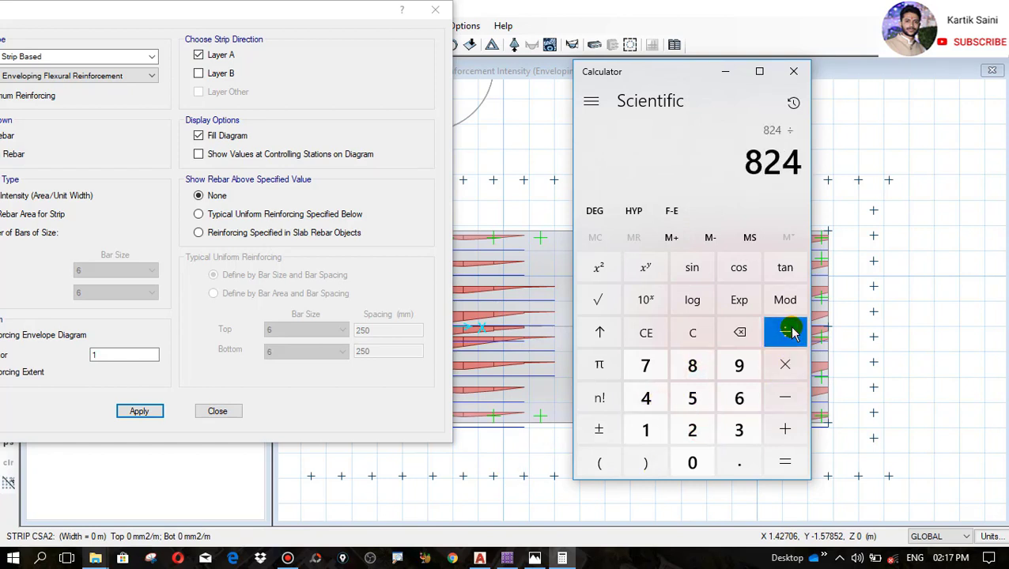
{"action": "left_click", "coordinate": [659, 438]}
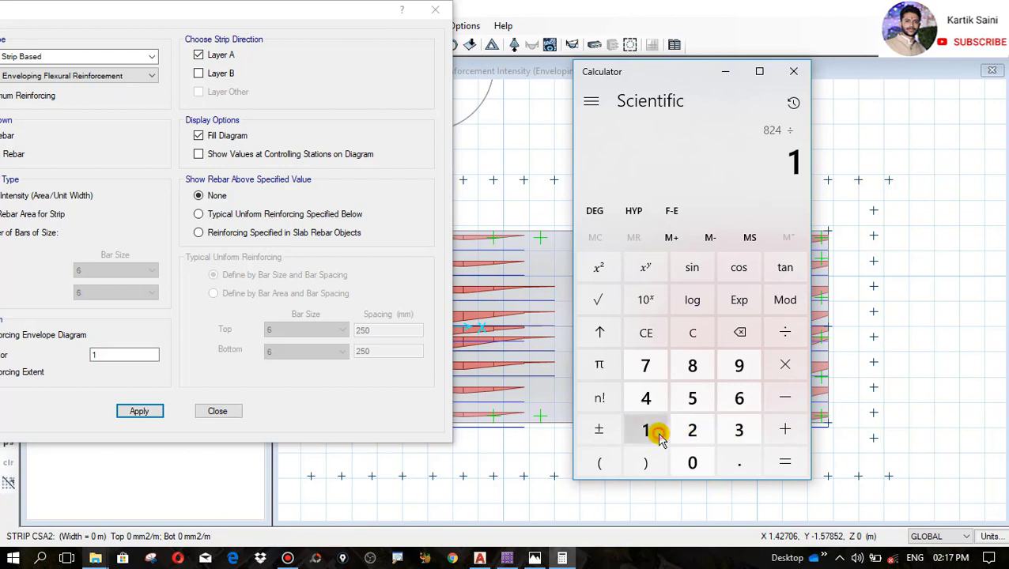
{"action": "left_click", "coordinate": [656, 433]}
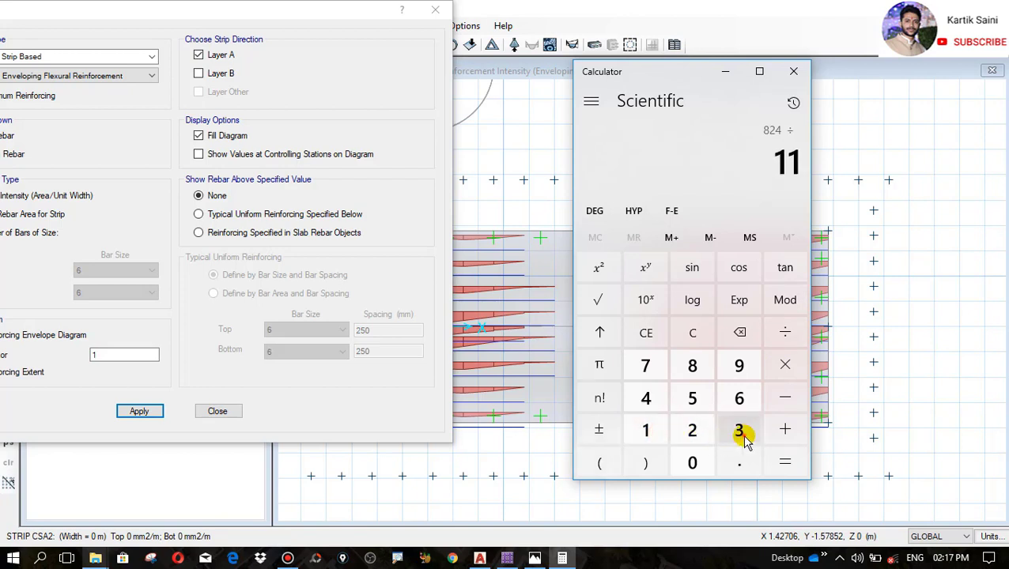
{"action": "left_click", "coordinate": [742, 432]}
{"action": "left_click", "coordinate": [783, 463]}
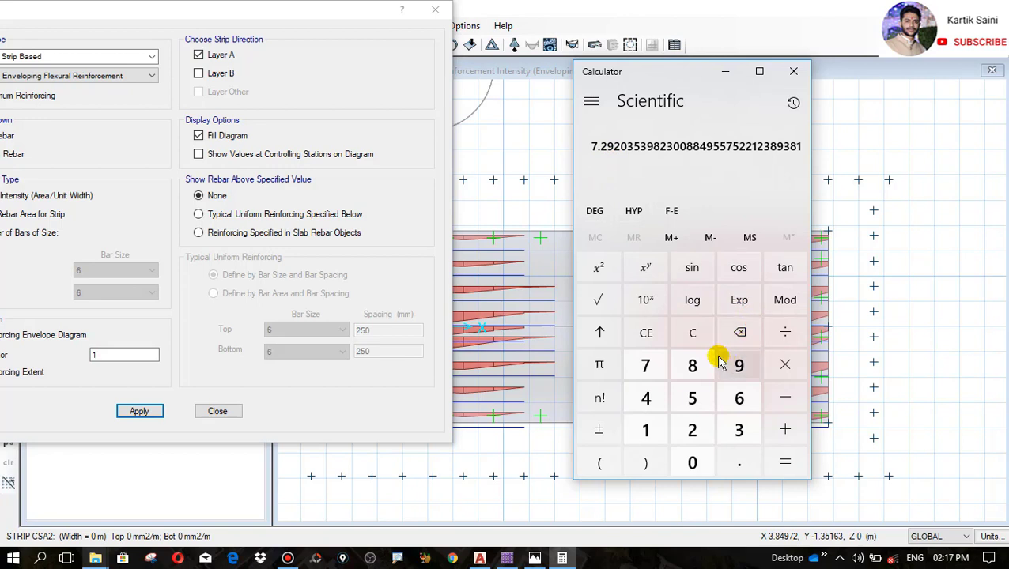
Clear Calculator and divide 1000 by 7.23 to find the bar spacing
{"action": "left_click", "coordinate": [692, 332]}
{"action": "left_click", "coordinate": [644, 437]}
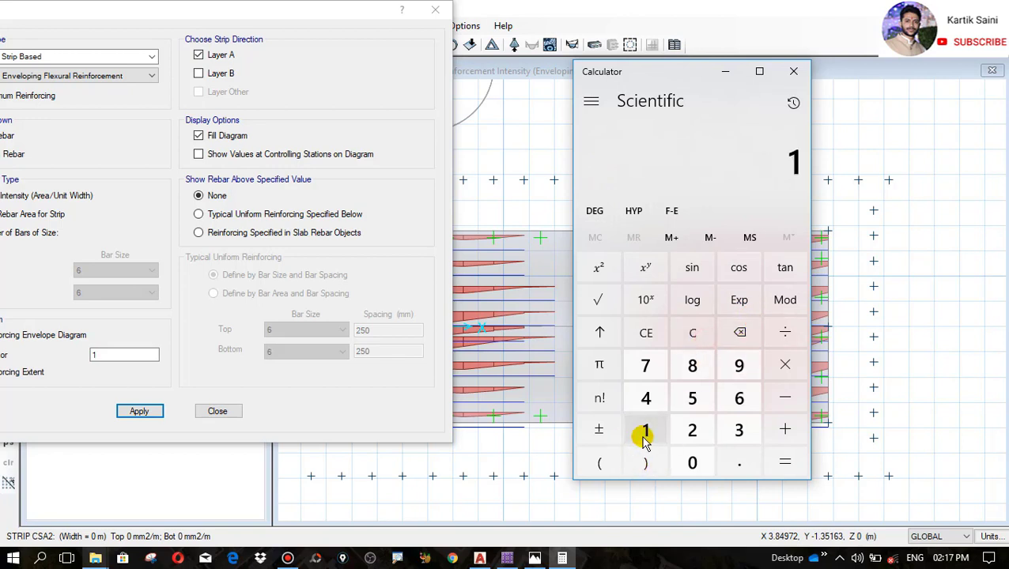
{"action": "left_click", "coordinate": [693, 465]}
{"action": "left_click", "coordinate": [694, 464]}
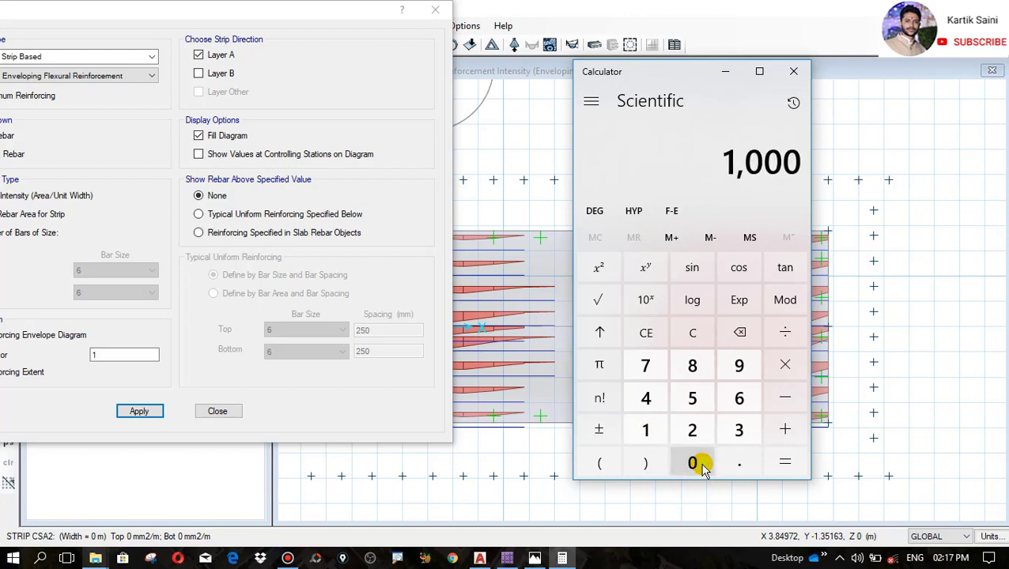
{"action": "left_click", "coordinate": [786, 332]}
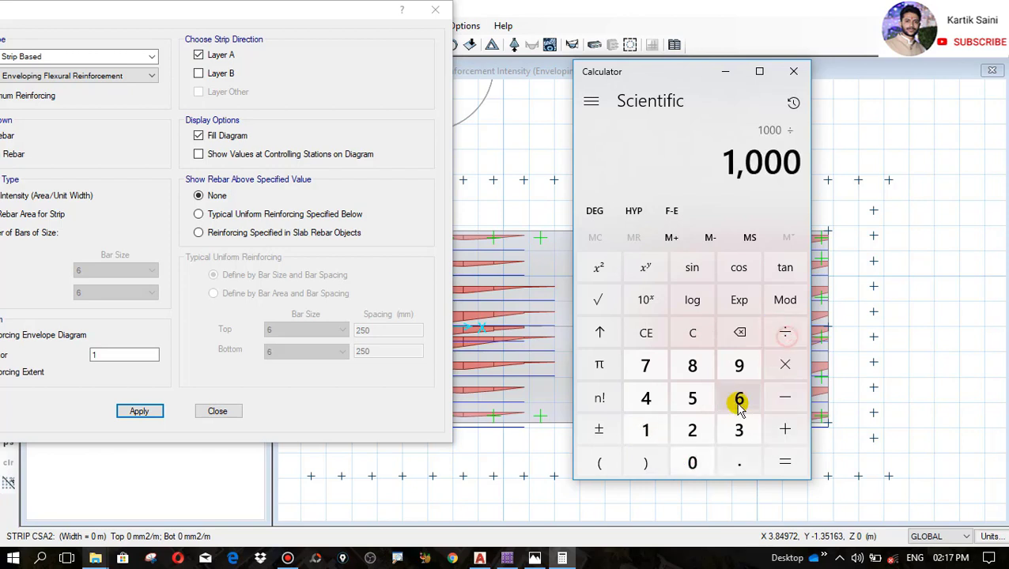
{"action": "left_click", "coordinate": [646, 367]}
{"action": "left_click", "coordinate": [731, 462]}
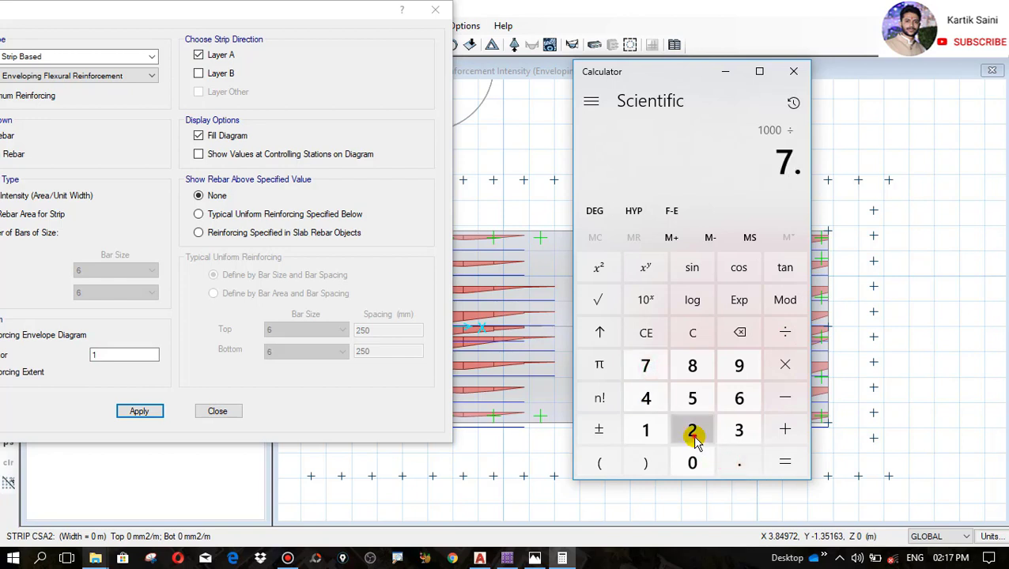
{"action": "left_click", "coordinate": [694, 437]}
{"action": "left_click", "coordinate": [738, 431]}
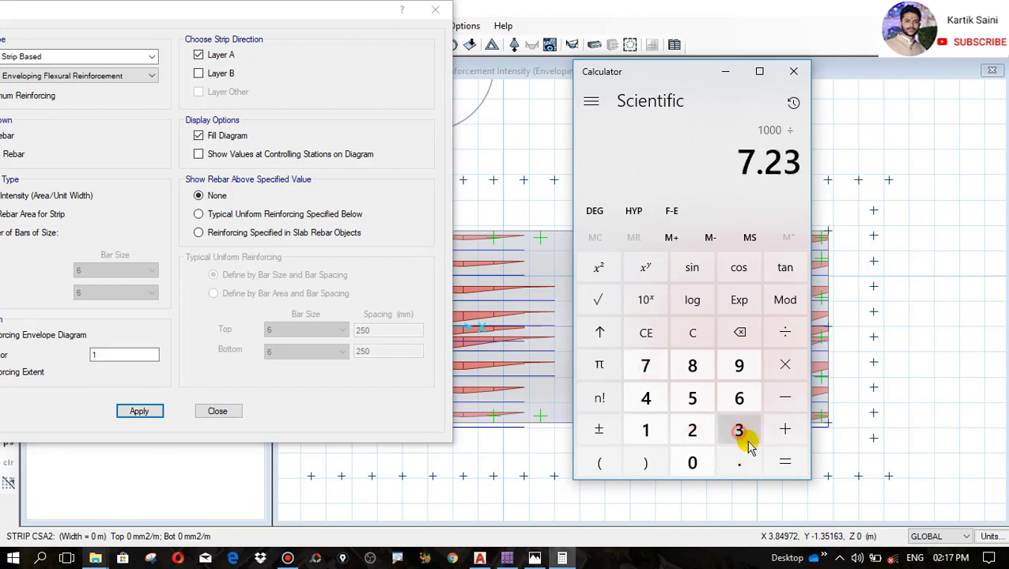
{"action": "left_click", "coordinate": [785, 462]}
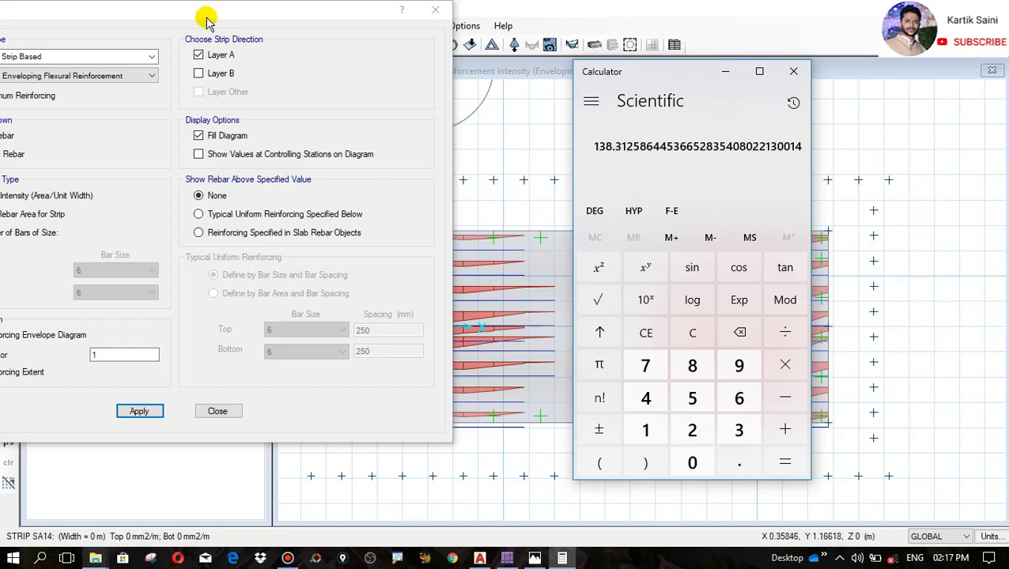
Return to SAFE's Slab Design settings, show rebar above typical uniform reinforcing, and choose bar size 12 for the bottom
{"action": "left_click_drag", "start_coordinate": [210, 18], "coordinate": [336, 55]}
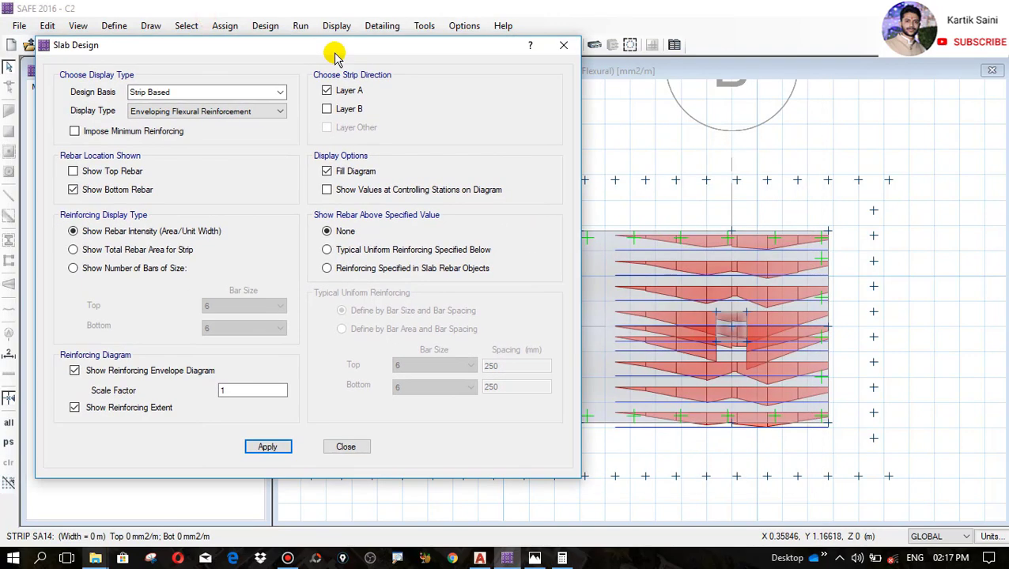
{"action": "left_click", "coordinate": [346, 250]}
{"action": "left_click", "coordinate": [427, 387]}
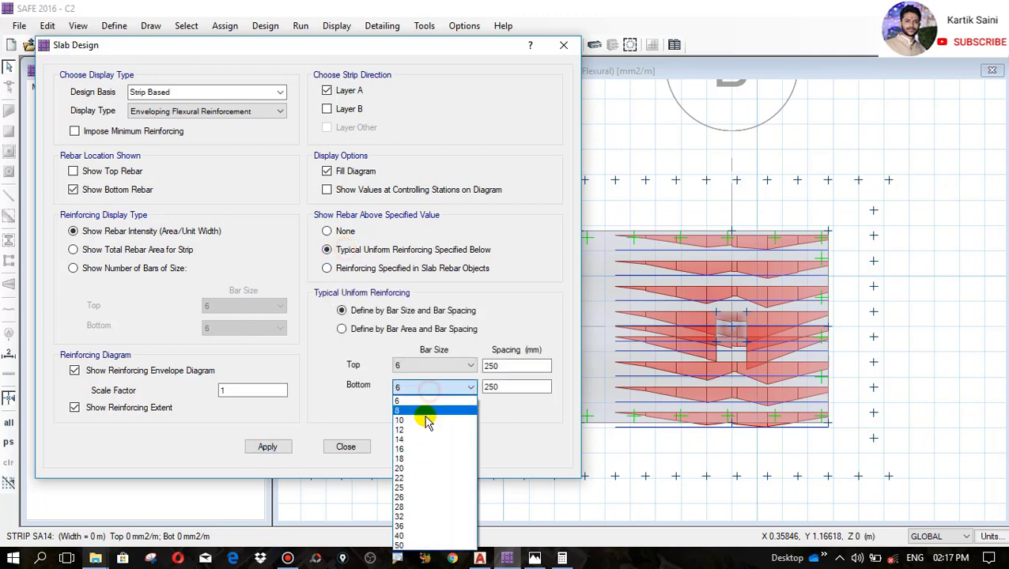
{"action": "left_click", "coordinate": [417, 431]}
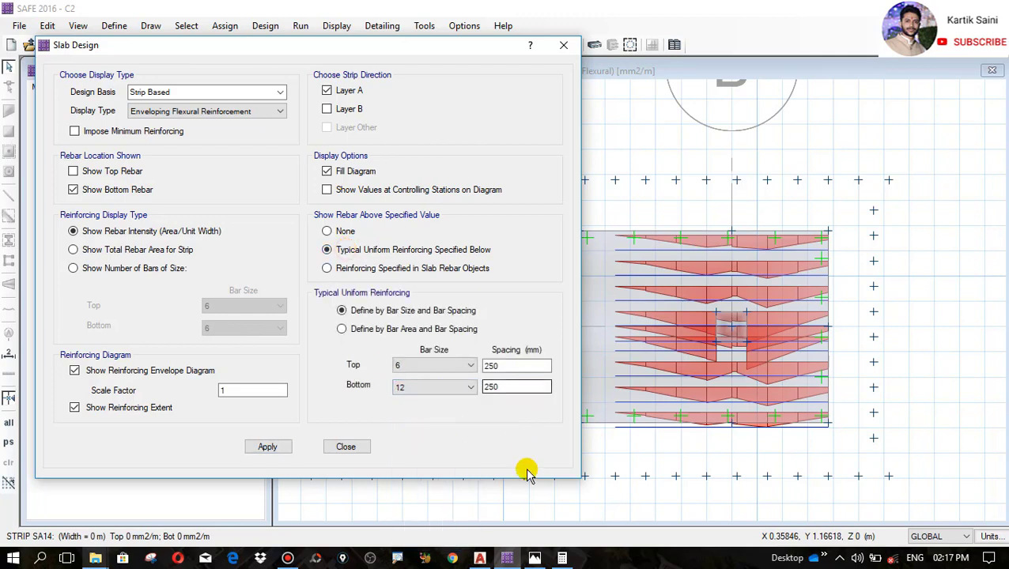
Check the calculated spacing in Calculator, then apply a 135 mm bottom bar spacing in SAFE
{"action": "left_click", "coordinate": [562, 558]}
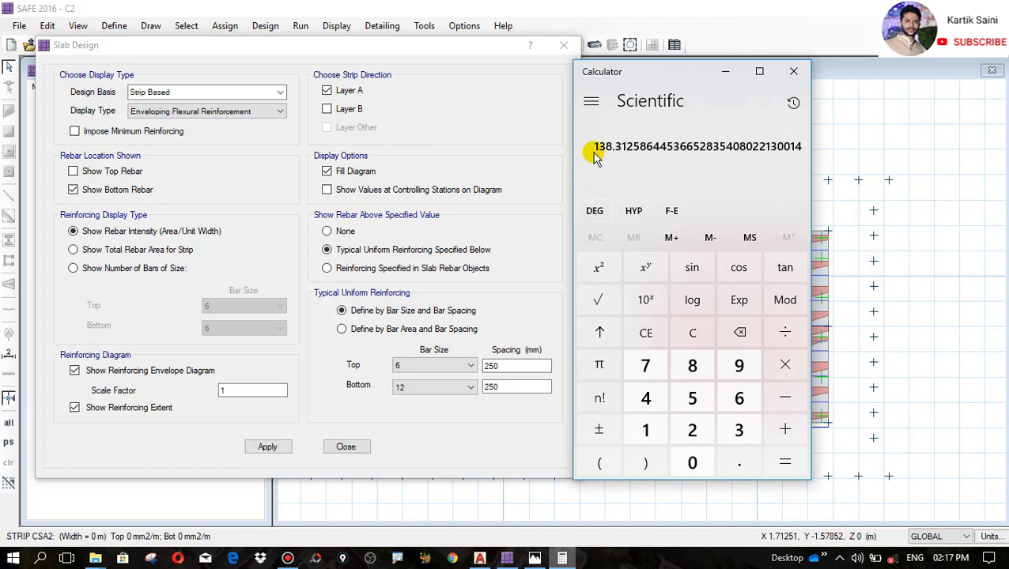
{"action": "left_click_drag", "start_coordinate": [644, 74], "coordinate": [782, 99]}
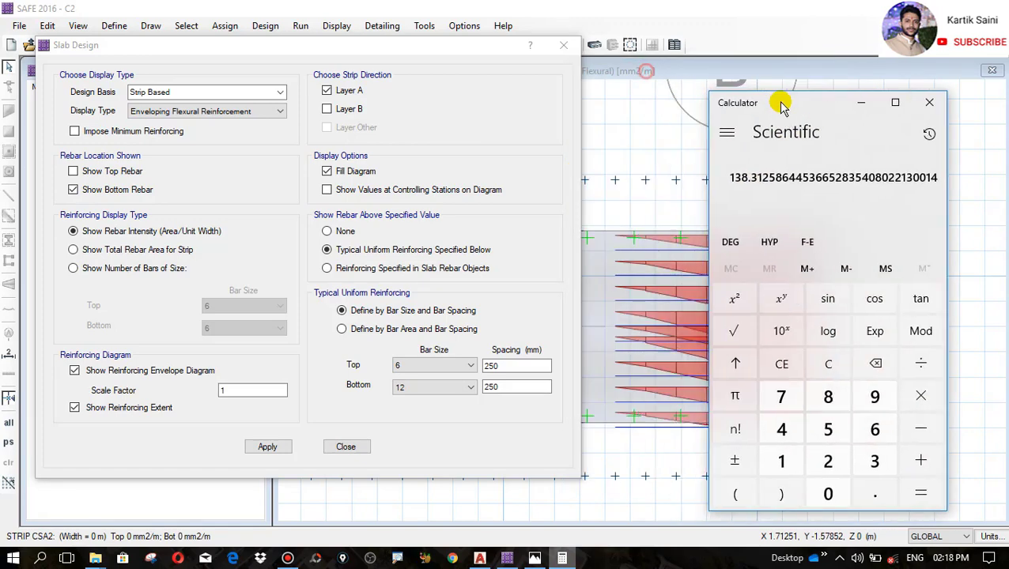
{"action": "double_click", "coordinate": [498, 387]}
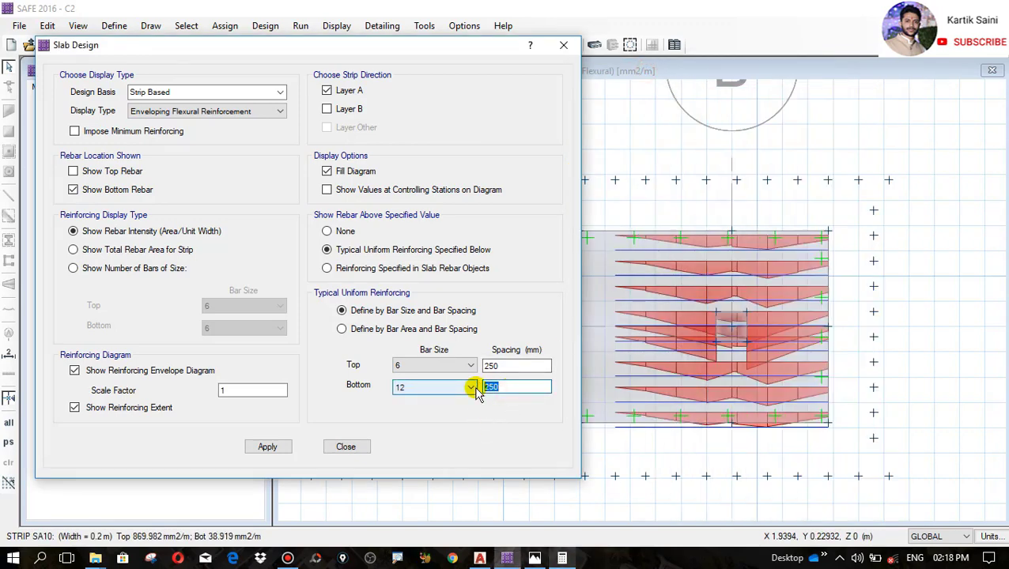
{"action": "left_click", "coordinate": [273, 446]}
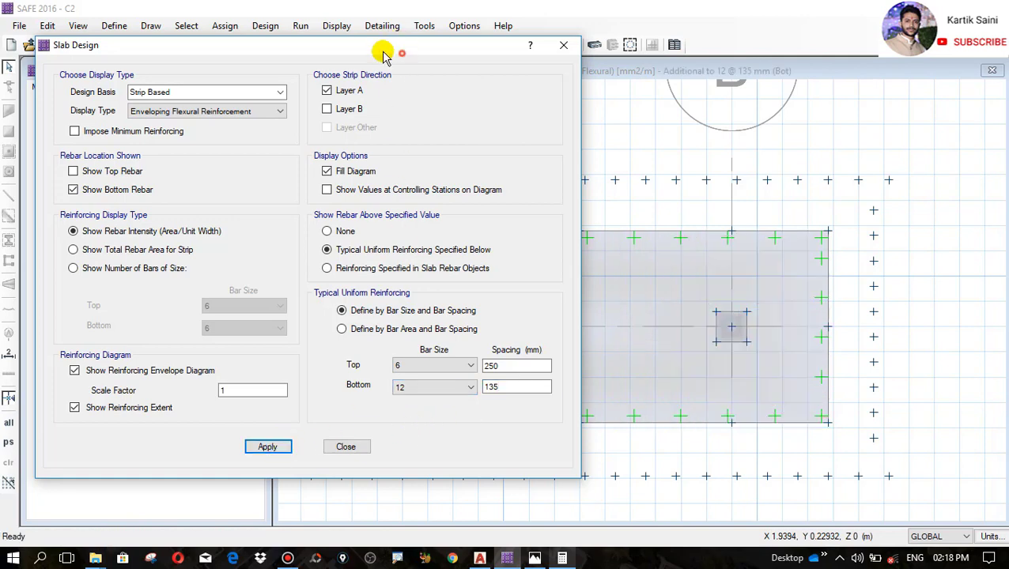
{"action": "left_click_drag", "start_coordinate": [382, 56], "coordinate": [183, 40]}
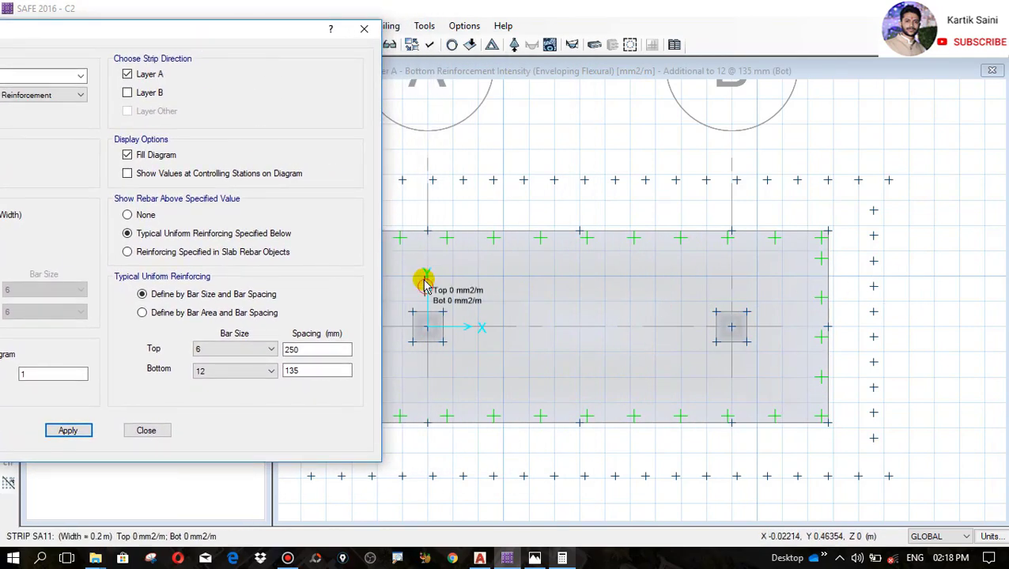
Apply a 140 mm bottom bar spacing and read the additional bottom rebar needed beside column B
{"action": "double_click", "coordinate": [305, 374]}
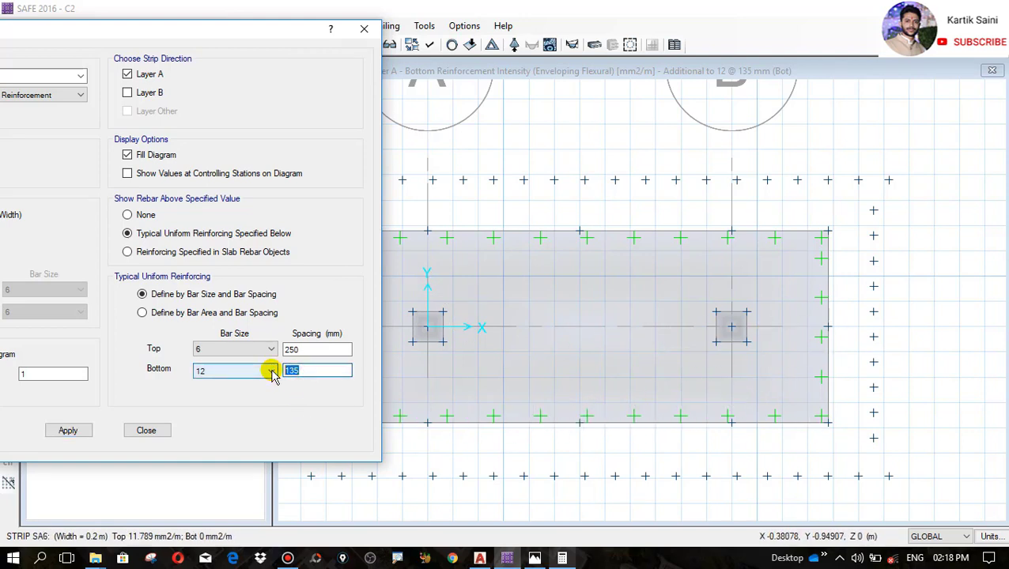
{"action": "type", "text": "140"}
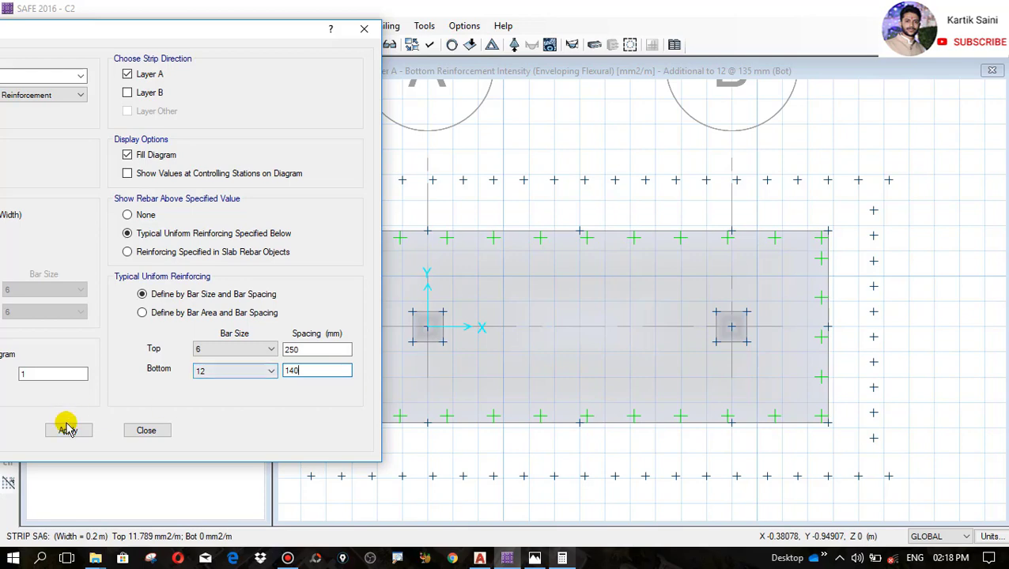
{"action": "left_click", "coordinate": [66, 428]}
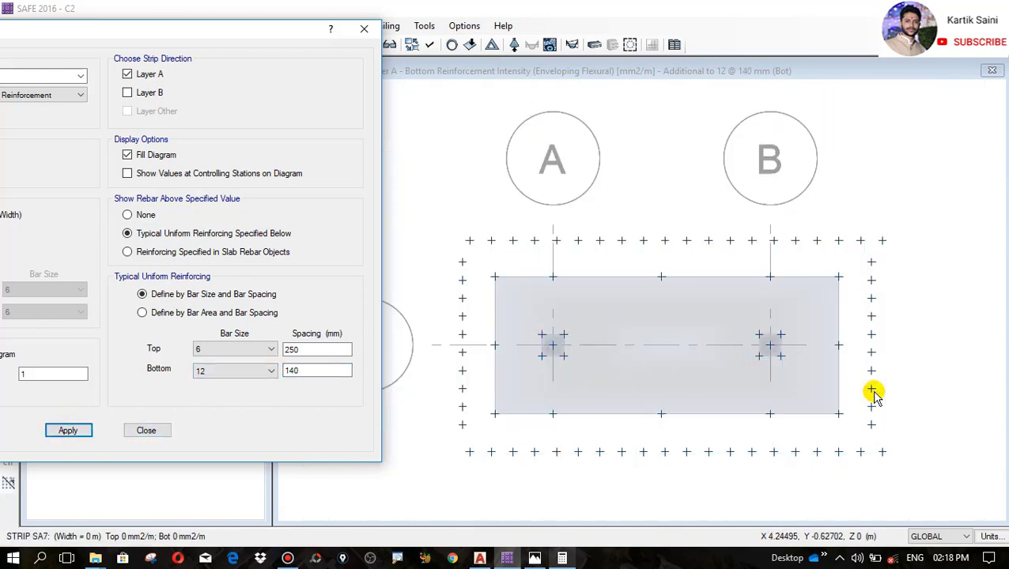
{"action": "scroll", "coordinate": [739, 393], "scroll_direction": "up", "scroll_amount": 1}
{"action": "scroll", "coordinate": [805, 368], "scroll_direction": "up", "scroll_amount": 1}
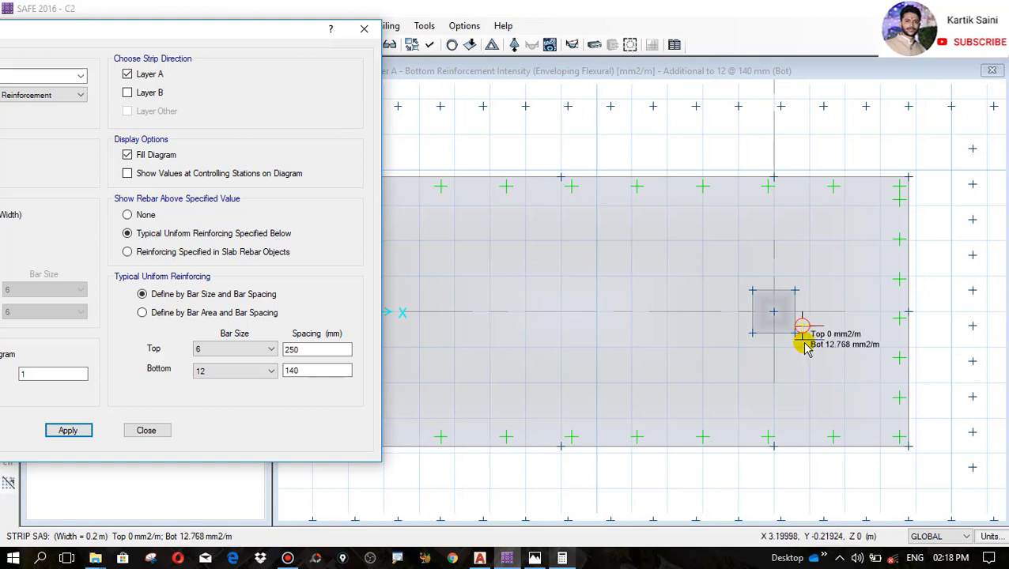
Apply a 160 mm bottom bar spacing and read the additional bottom rebar needed beside column B
{"action": "double_click", "coordinate": [315, 371]}
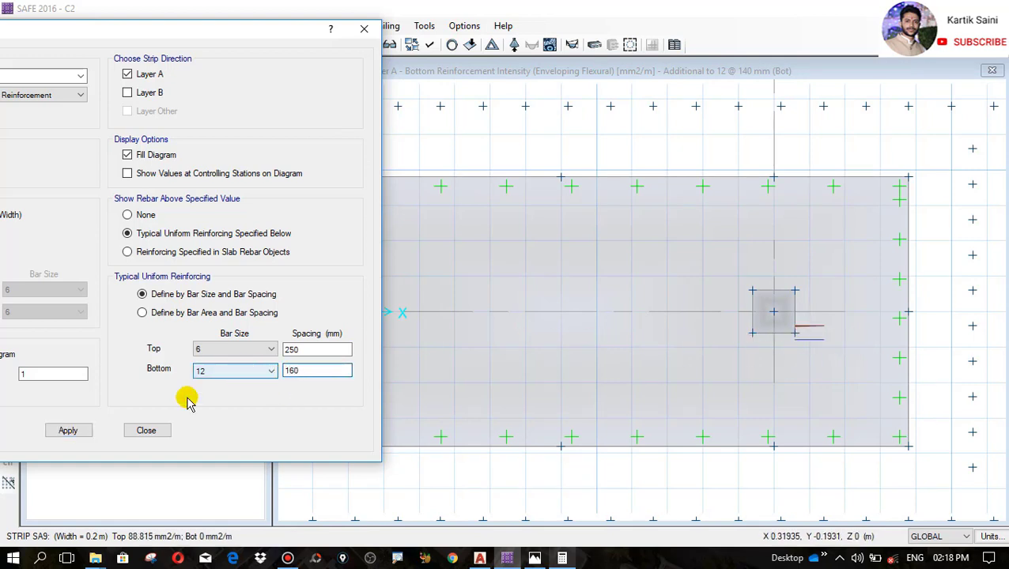
{"action": "type", "text": "160"}
{"action": "left_click", "coordinate": [68, 430]}
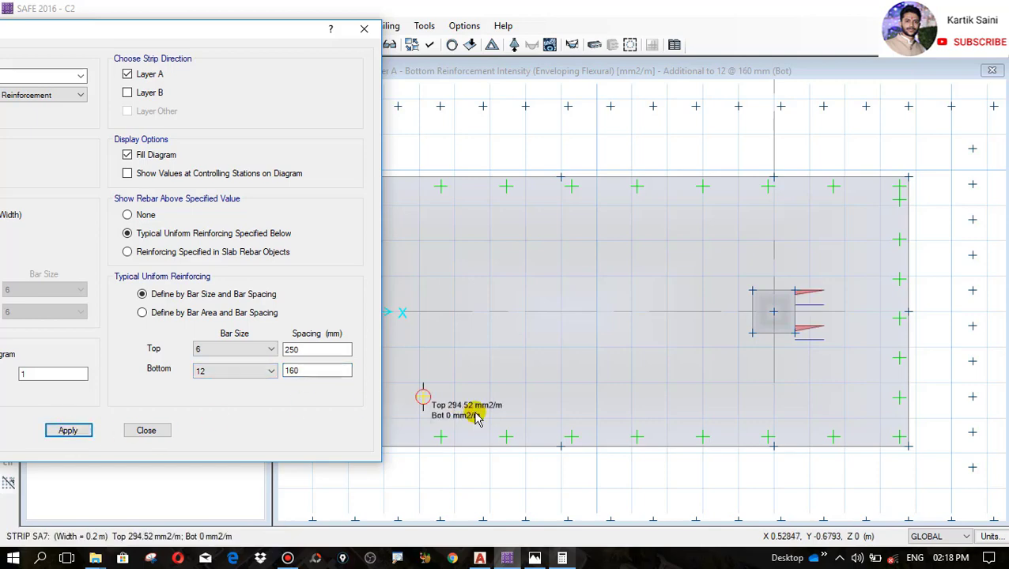
{"action": "scroll", "coordinate": [800, 394], "scroll_direction": "down", "scroll_amount": 1}
{"action": "scroll", "coordinate": [806, 356], "scroll_direction": "up", "scroll_amount": 1}
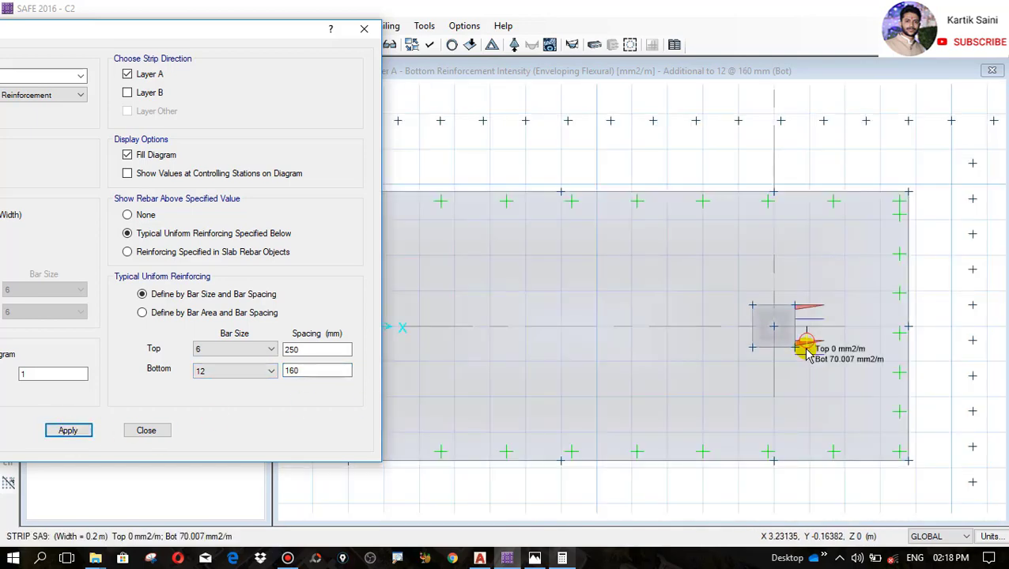
Apply a 200 mm bottom bar spacing and inspect the additional bottom rebar around column B
{"action": "scroll", "coordinate": [828, 328], "scroll_direction": "down", "scroll_amount": 1}
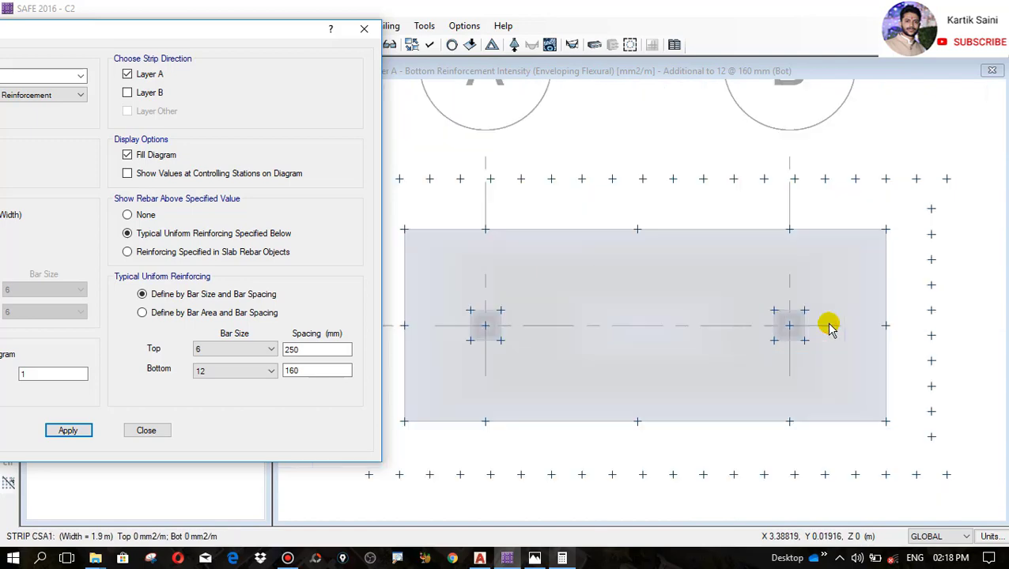
{"action": "scroll", "coordinate": [821, 329], "scroll_direction": "up", "scroll_amount": 1}
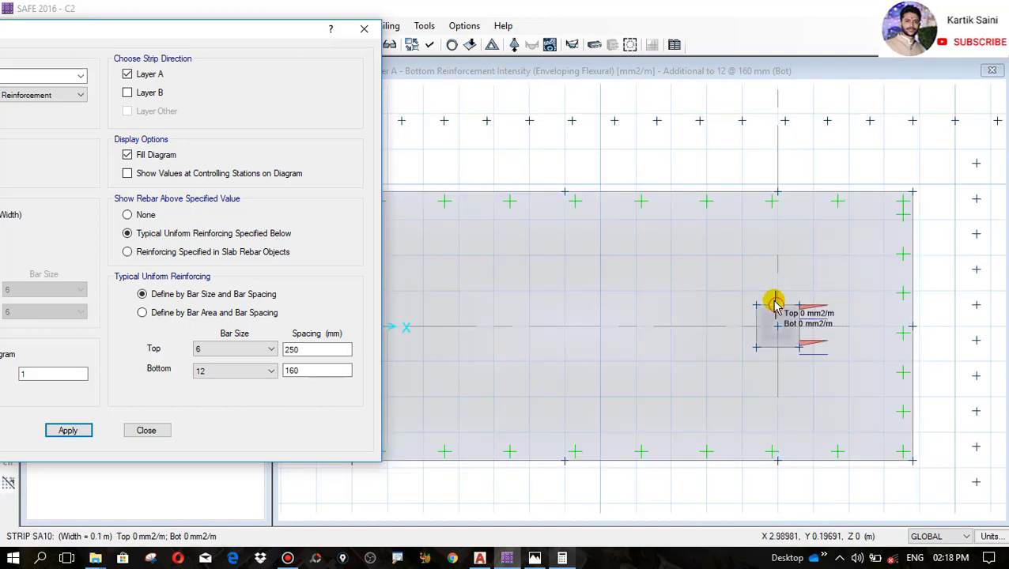
{"action": "scroll", "coordinate": [873, 331], "scroll_direction": "down", "scroll_amount": 1}
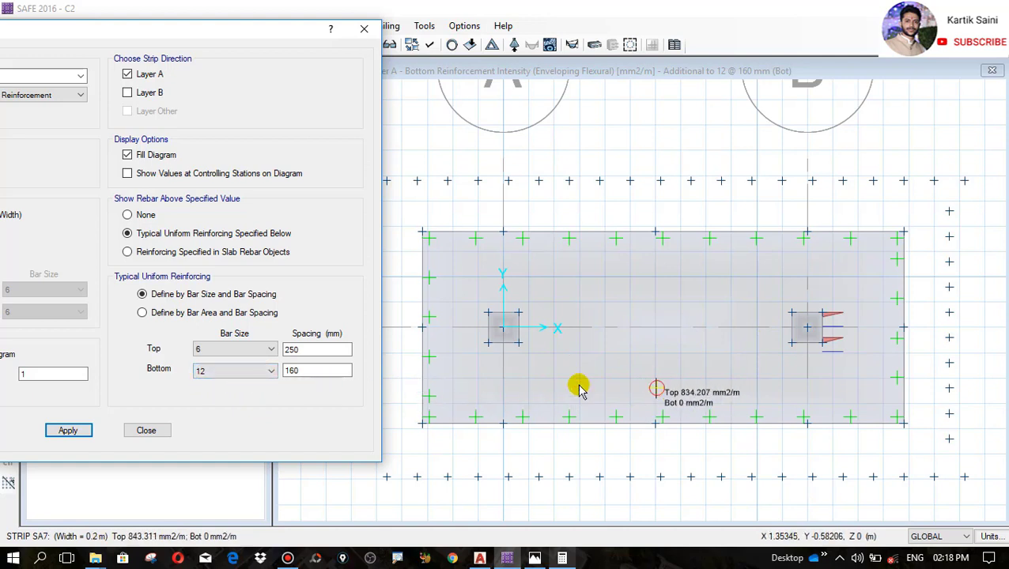
{"action": "left_click", "coordinate": [303, 373]}
{"action": "double_click", "coordinate": [303, 373]}
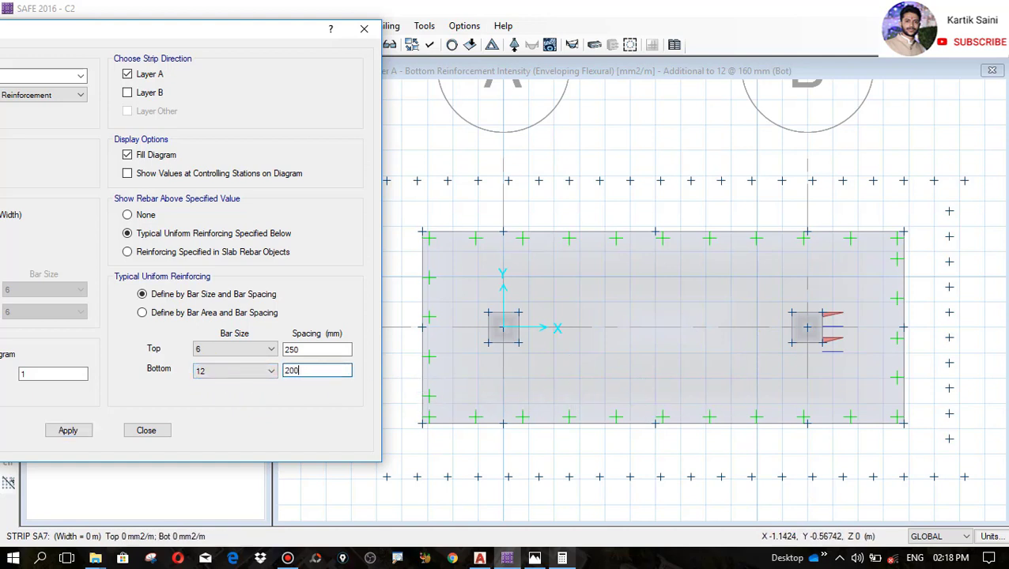
{"action": "left_click", "coordinate": [69, 431]}
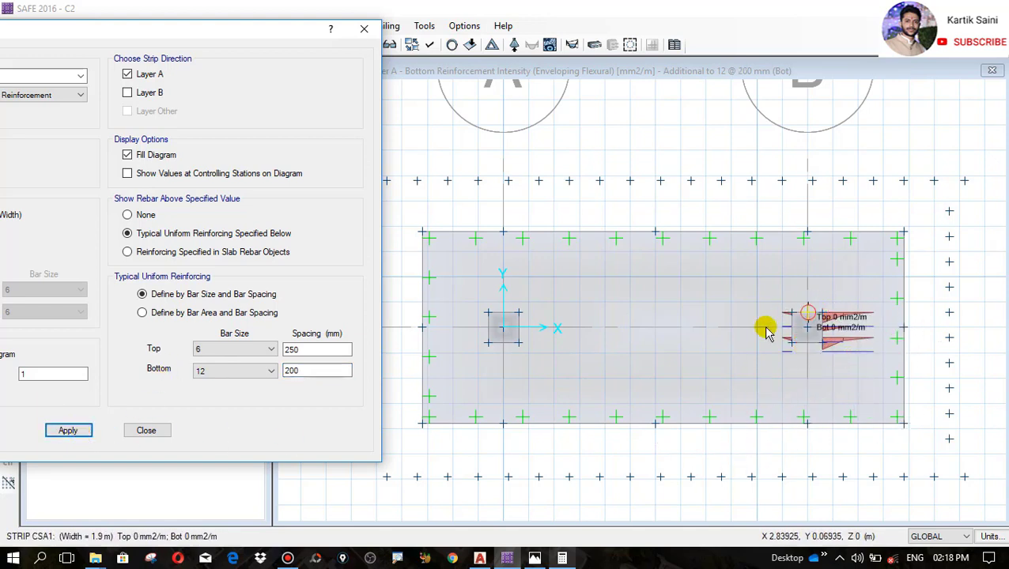
Switch to the METER.dwg drawing in AutoCAD and compare the dead and live loads on the two columns
{"action": "left_click", "coordinate": [480, 557]}
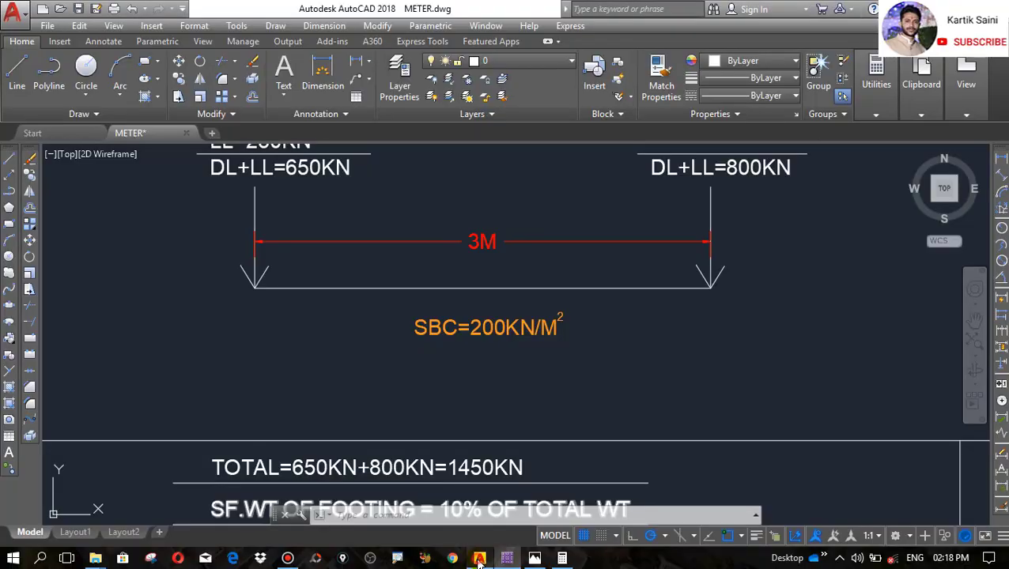
{"action": "scroll", "coordinate": [595, 394], "scroll_direction": "down", "scroll_amount": 2}
{"action": "scroll", "coordinate": [695, 269], "scroll_direction": "up", "scroll_amount": 5}
{"action": "scroll", "coordinate": [750, 288], "scroll_direction": "down", "scroll_amount": 2}
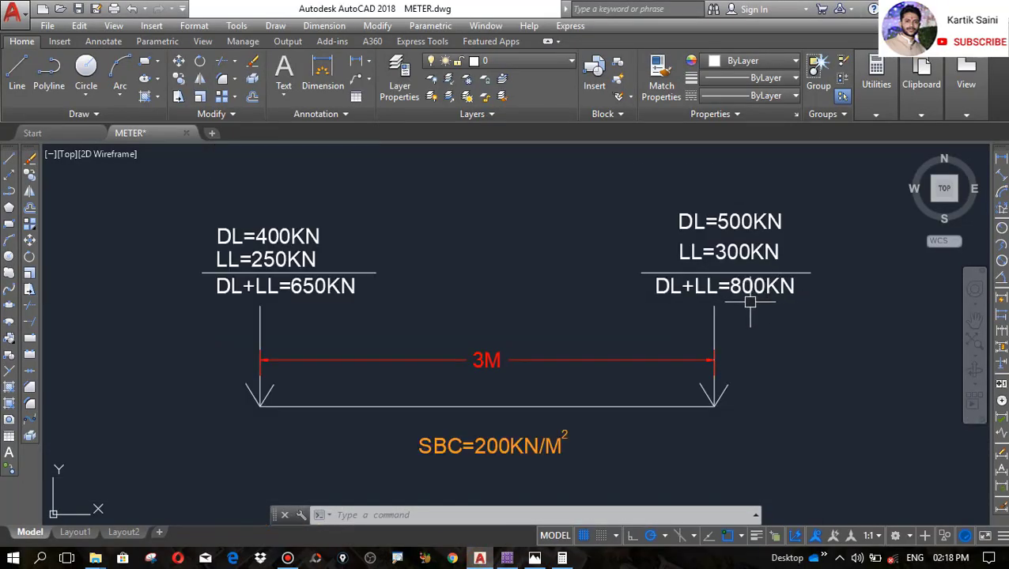
{"action": "scroll", "coordinate": [773, 289], "scroll_direction": "up", "scroll_amount": 3}
{"action": "scroll", "coordinate": [816, 299], "scroll_direction": "down", "scroll_amount": 3}
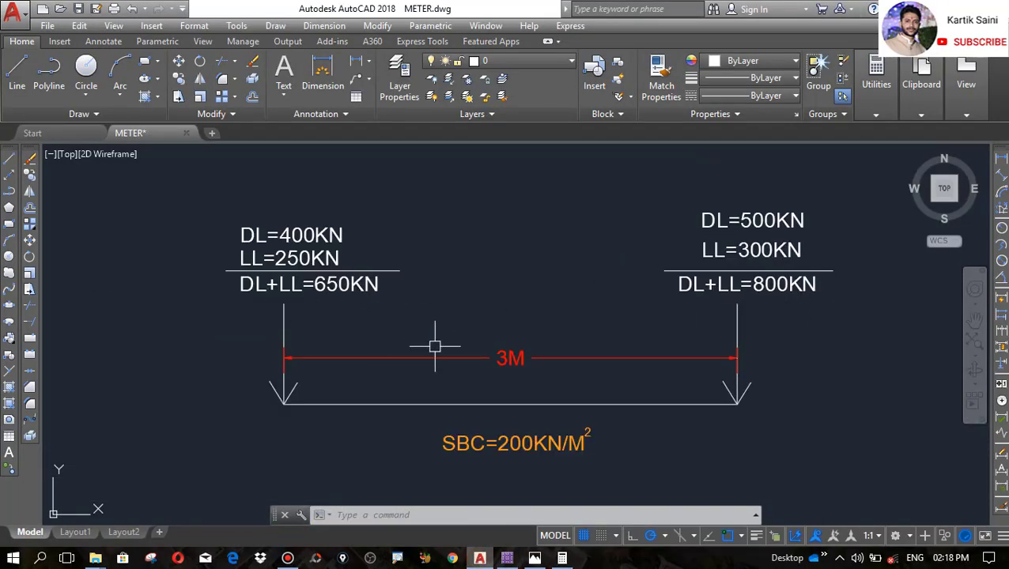
Return to SAFE, apply a 300 mm bottom bar spacing and inspect the additional bottom rebar around both columns
{"action": "left_click", "coordinate": [507, 558]}
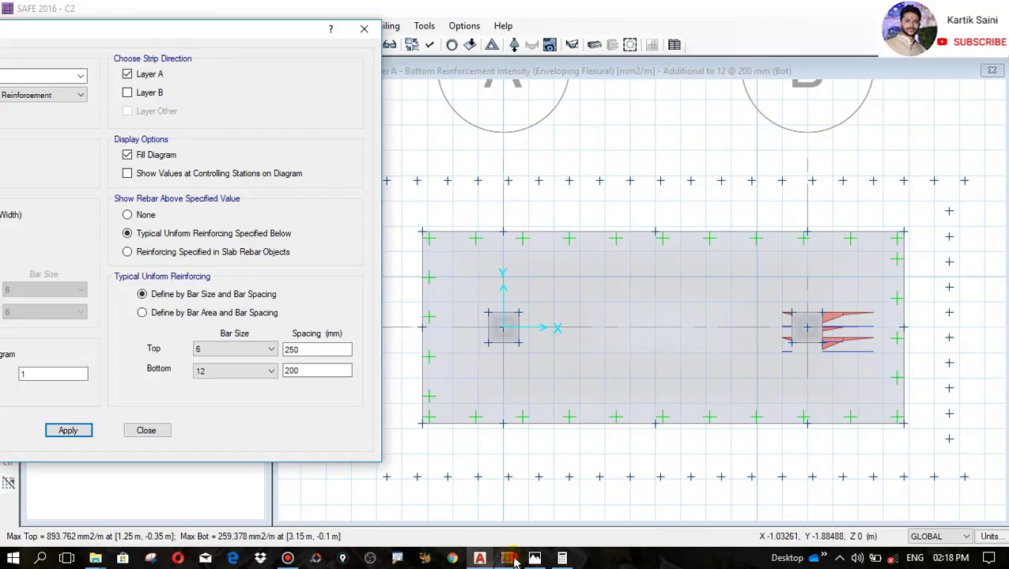
{"action": "double_click", "coordinate": [334, 371]}
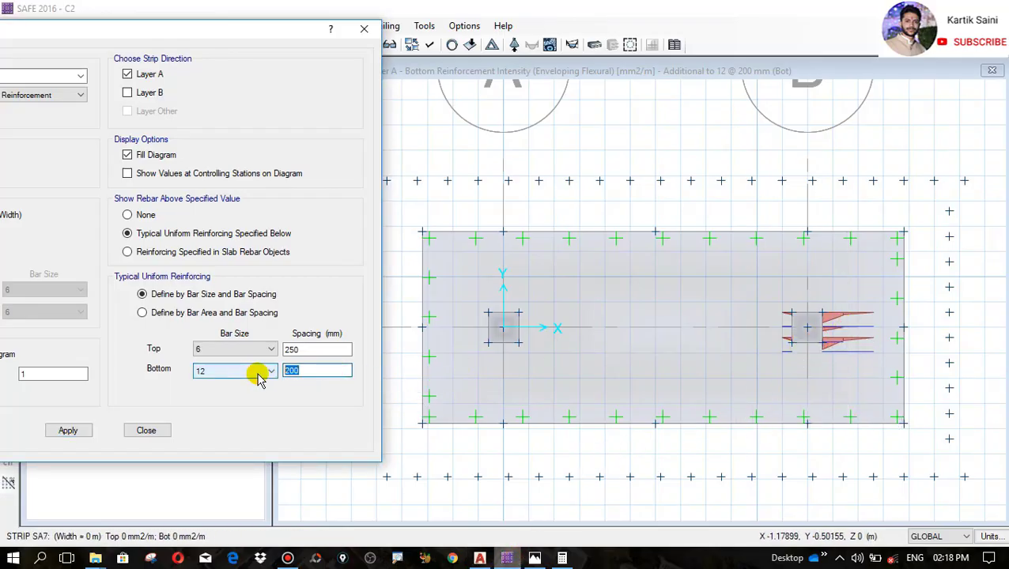
{"action": "left_click", "coordinate": [68, 430]}
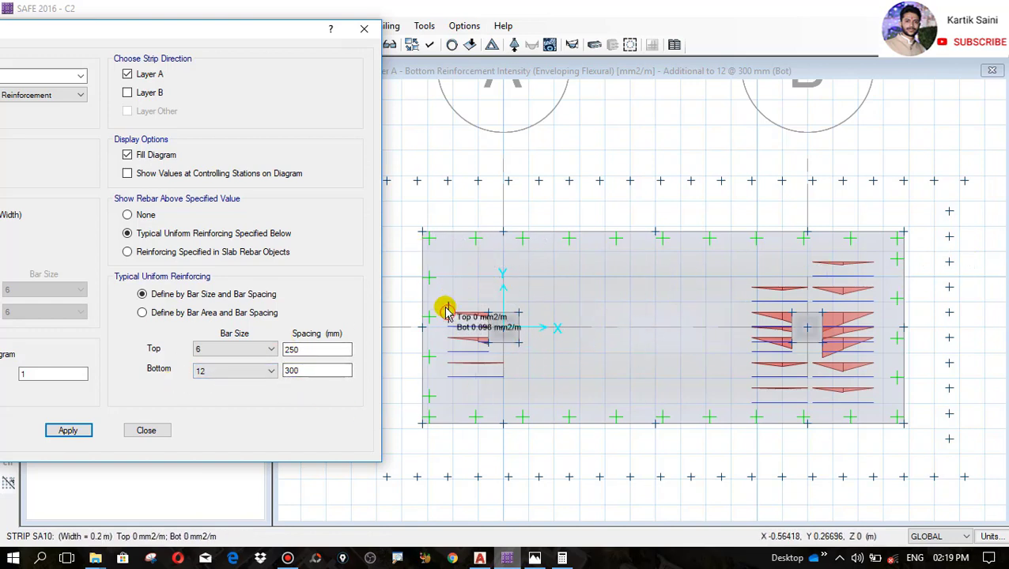
Apply a 130 mm spacing for the size 12 bottom bars and close the Slab Design settings
{"action": "left_click_drag", "start_coordinate": [319, 373], "coordinate": [259, 373]}
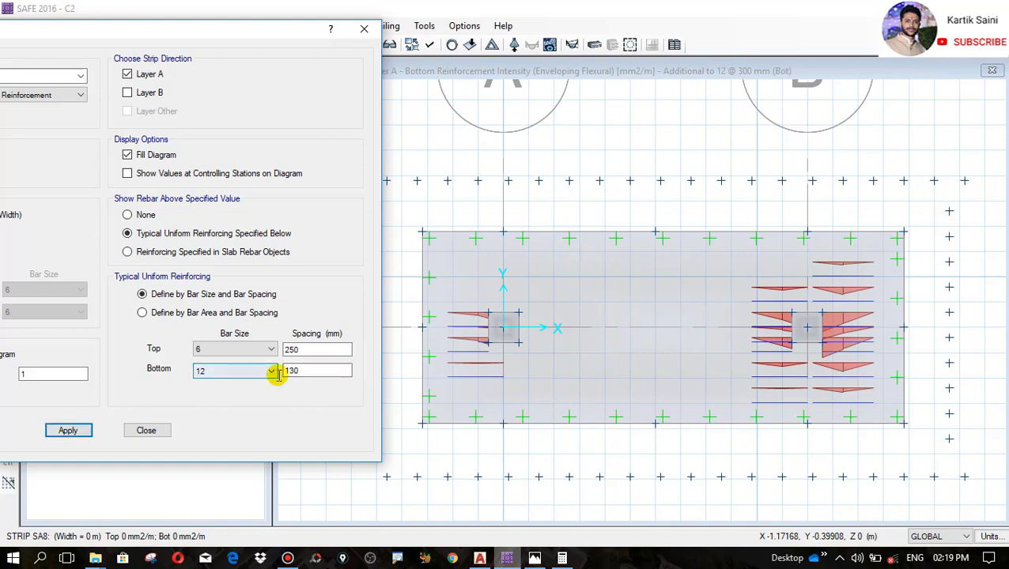
{"action": "left_click", "coordinate": [68, 431]}
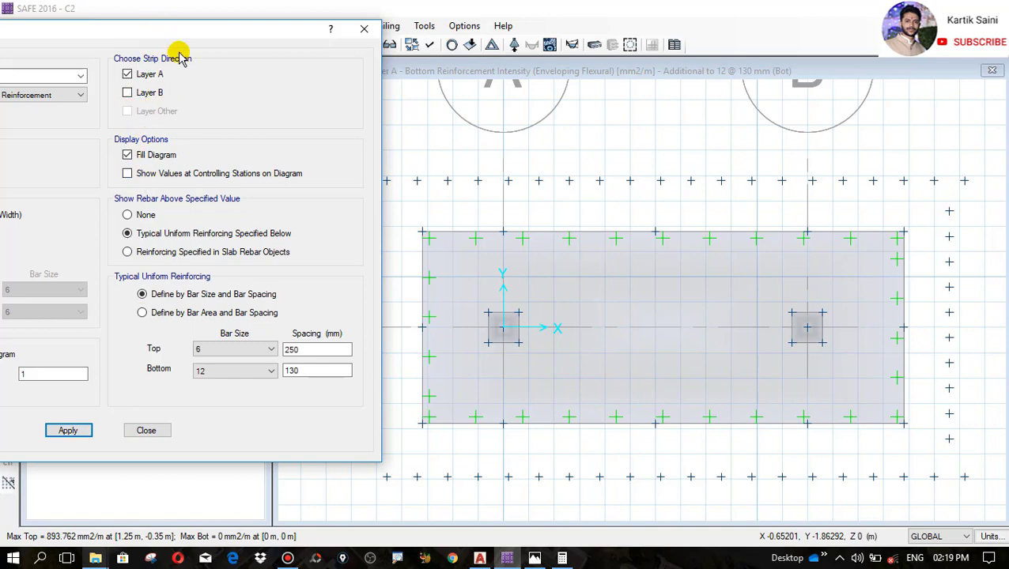
{"action": "left_click_drag", "start_coordinate": [188, 35], "coordinate": [410, 50]}
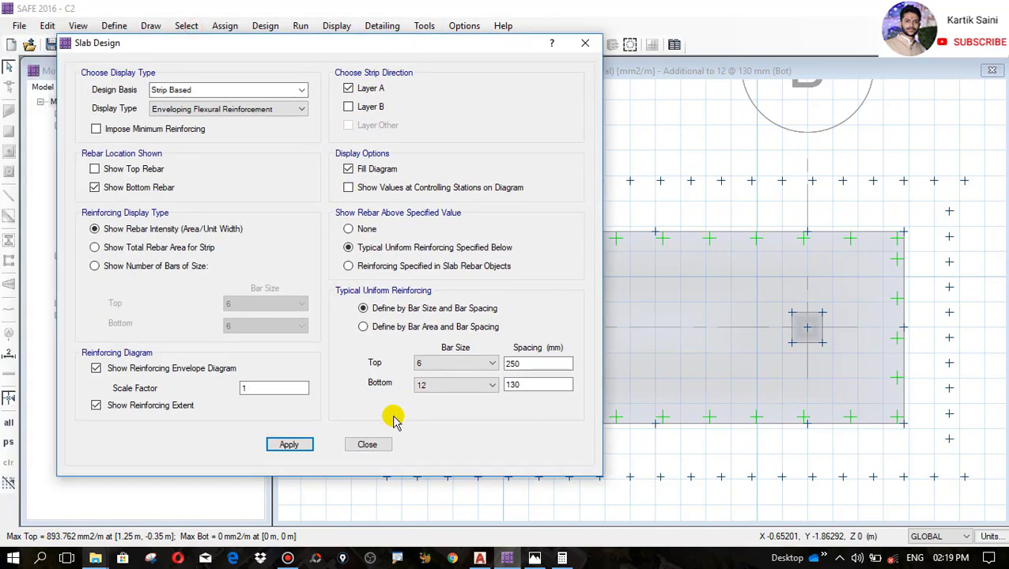
{"action": "left_click", "coordinate": [292, 447]}
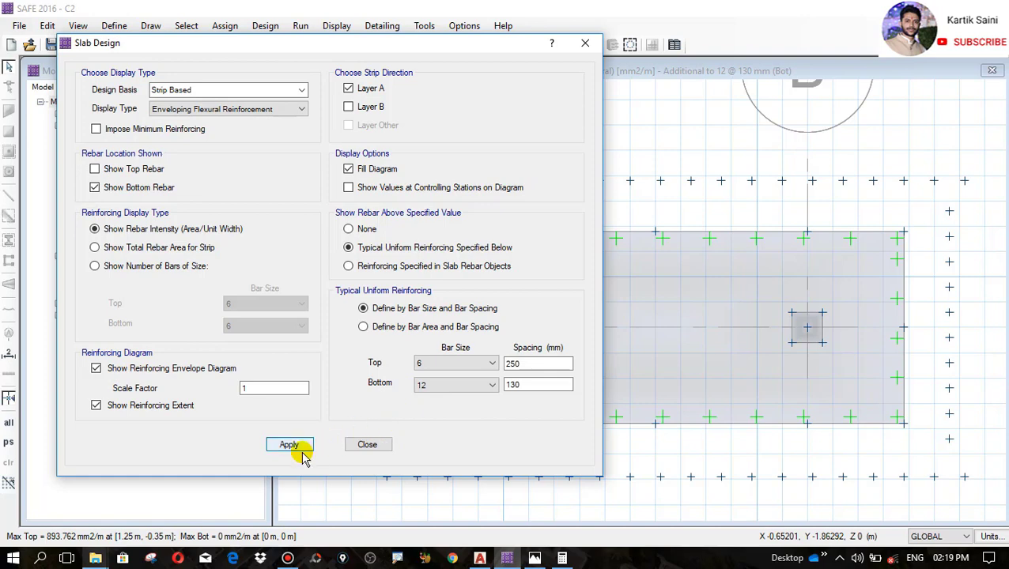
{"action": "left_click", "coordinate": [375, 444]}
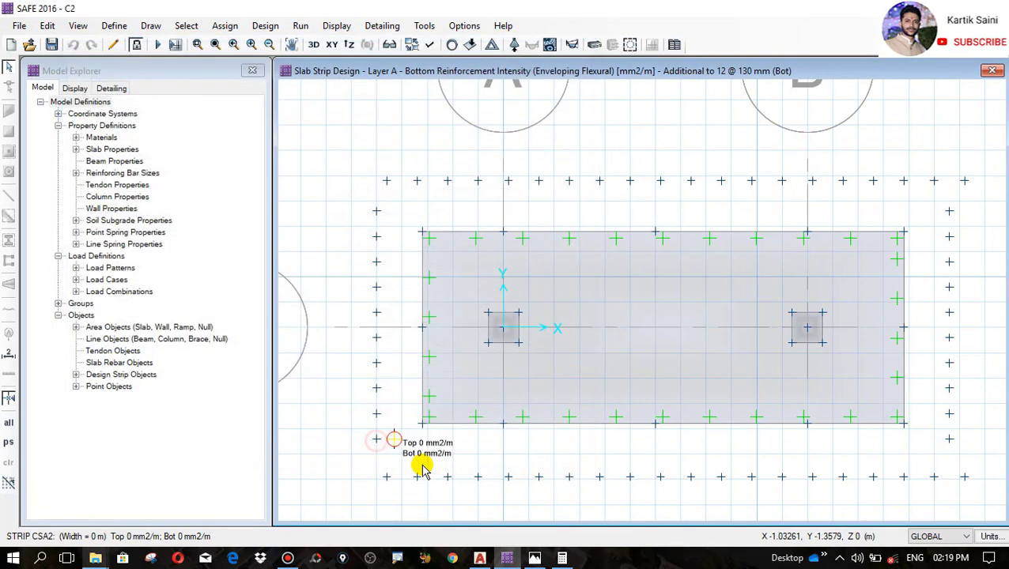
Reopen the Slab Design settings, set rebar above specified value to None, and read the maximum bottom rebar intensity
{"action": "left_click", "coordinate": [597, 47]}
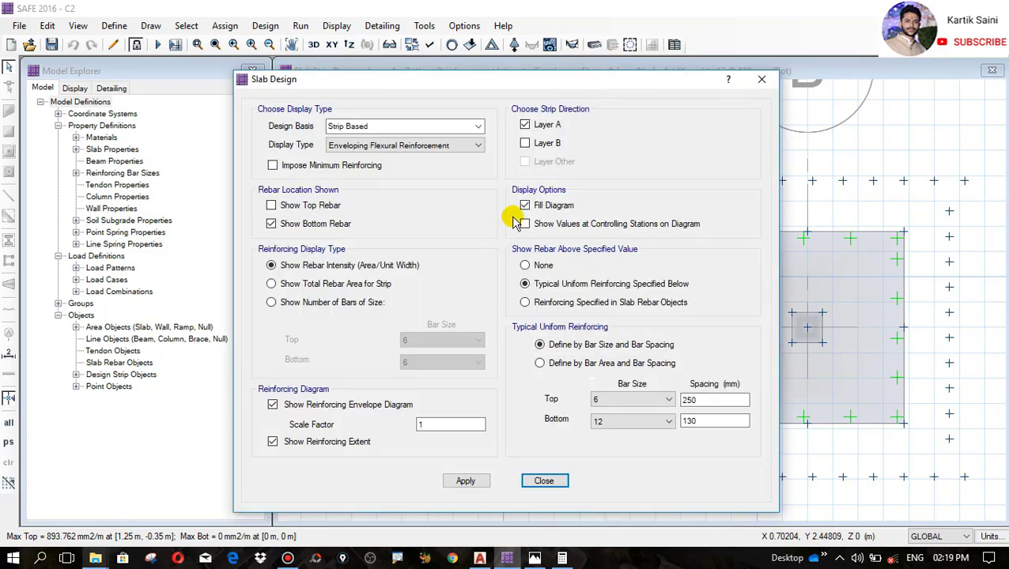
{"action": "left_click", "coordinate": [524, 265]}
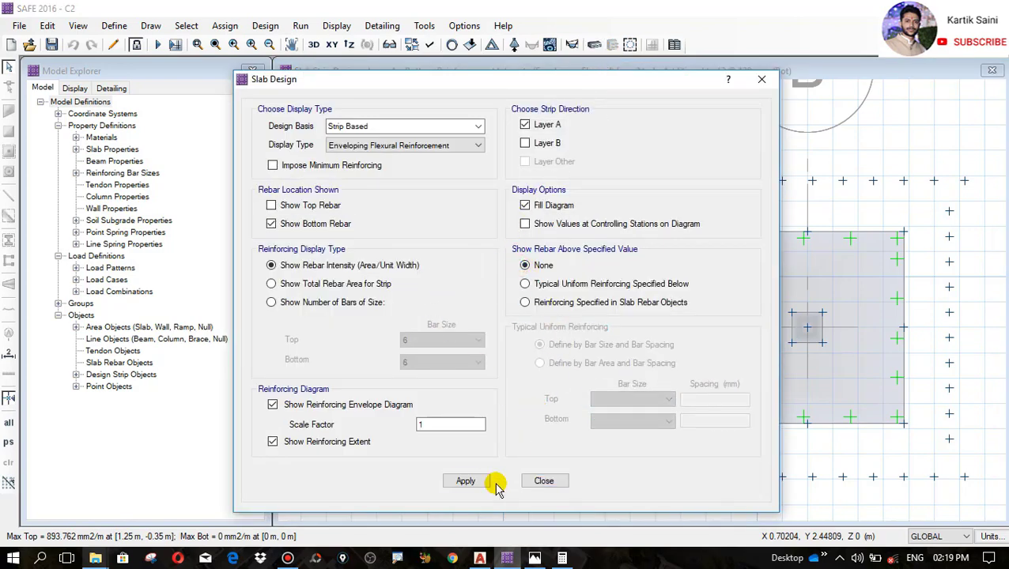
{"action": "left_click", "coordinate": [466, 483]}
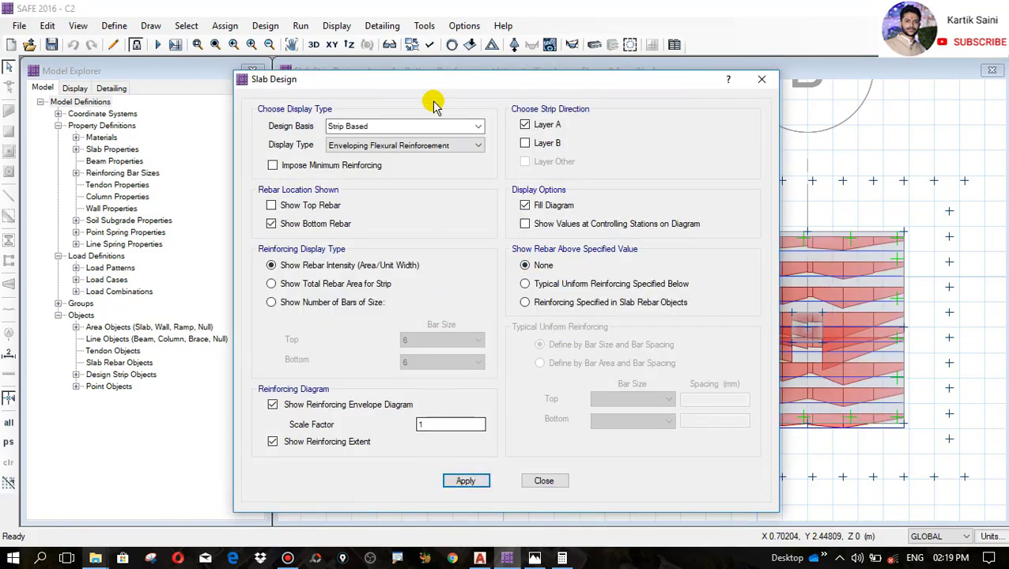
{"action": "left_click_drag", "start_coordinate": [427, 80], "coordinate": [201, 11]}
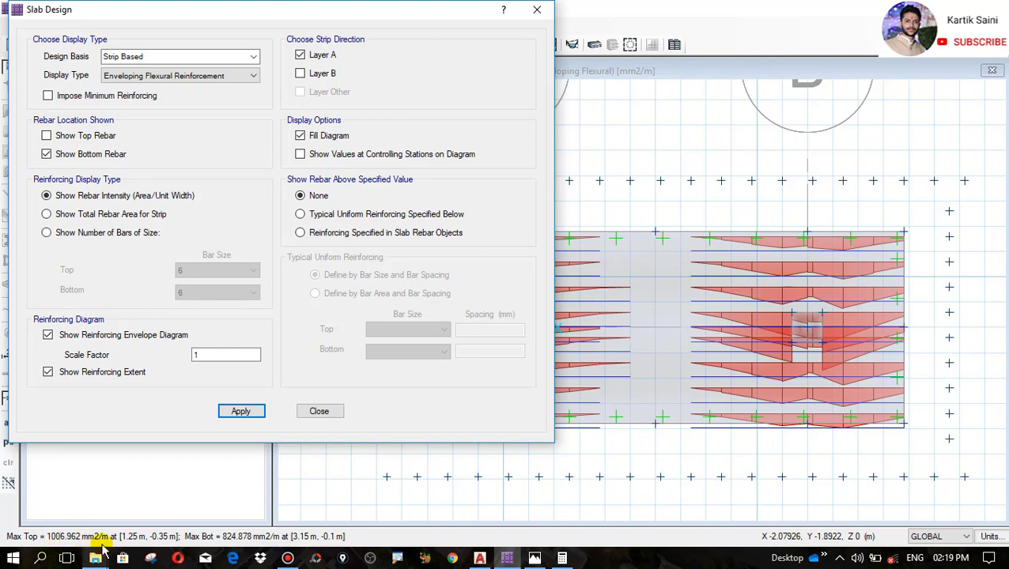
Check the earlier bar spacing result in Calculator against the maximum bottom rebar intensity, and close Calculator
{"action": "left_click", "coordinate": [562, 559]}
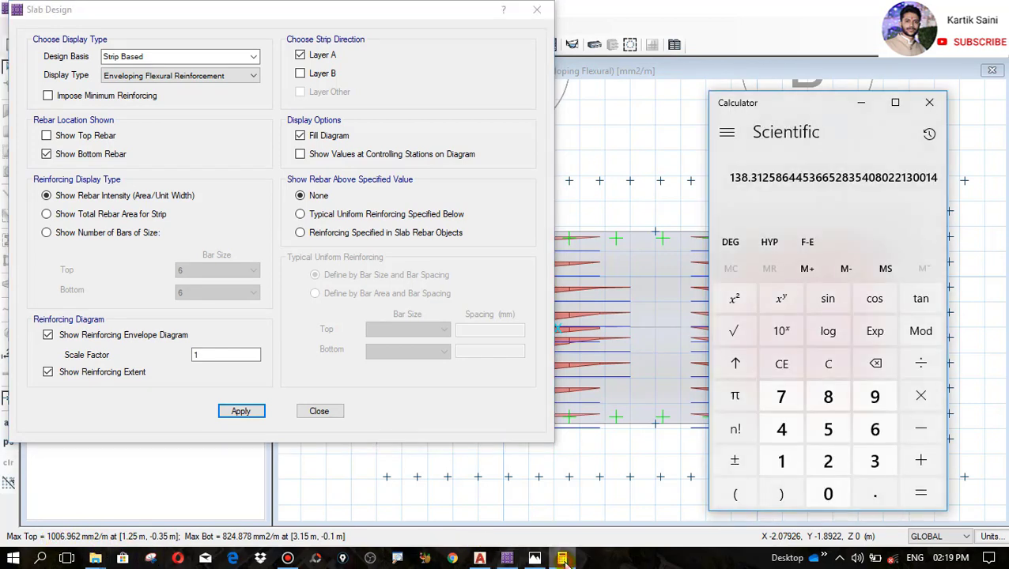
{"action": "left_click", "coordinate": [877, 361]}
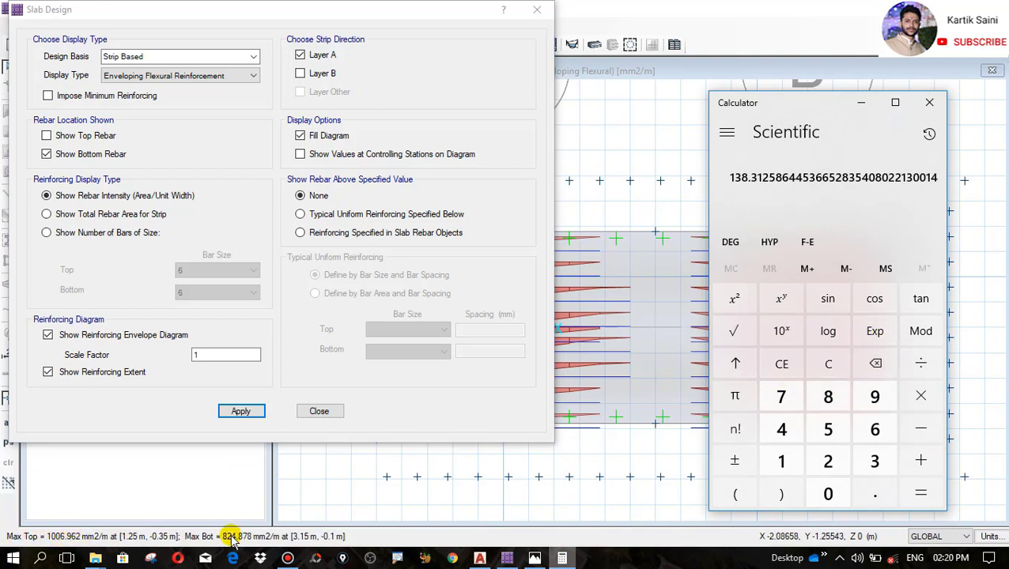
{"action": "left_click", "coordinate": [929, 103]}
Show top and bottom rebar above typical uniform reinforcing, with top bars of size 12 at 100 mm spacing
{"action": "left_click_drag", "start_coordinate": [371, 11], "coordinate": [558, 59]}
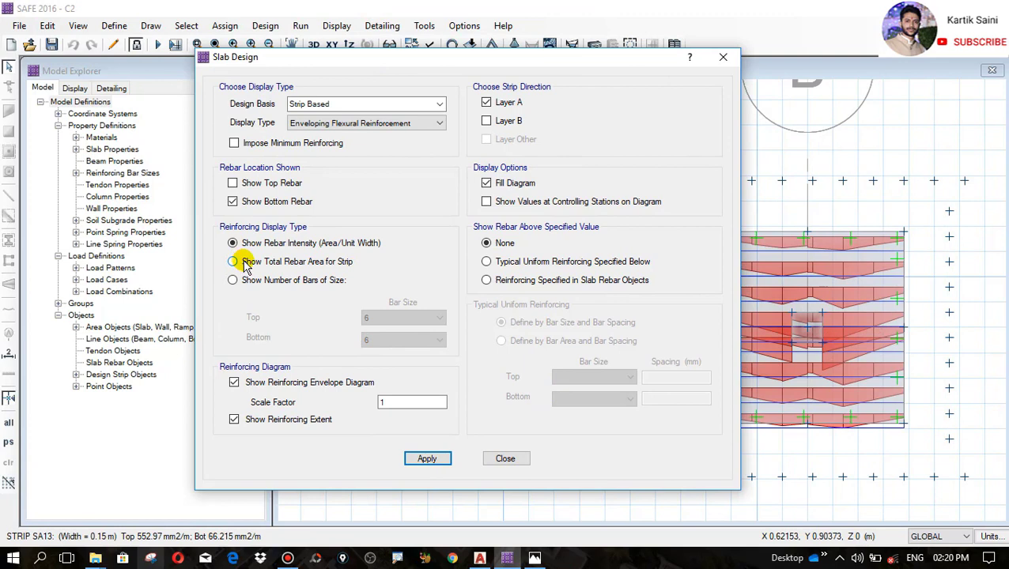
{"action": "left_click", "coordinate": [554, 261]}
{"action": "left_click", "coordinate": [581, 377]}
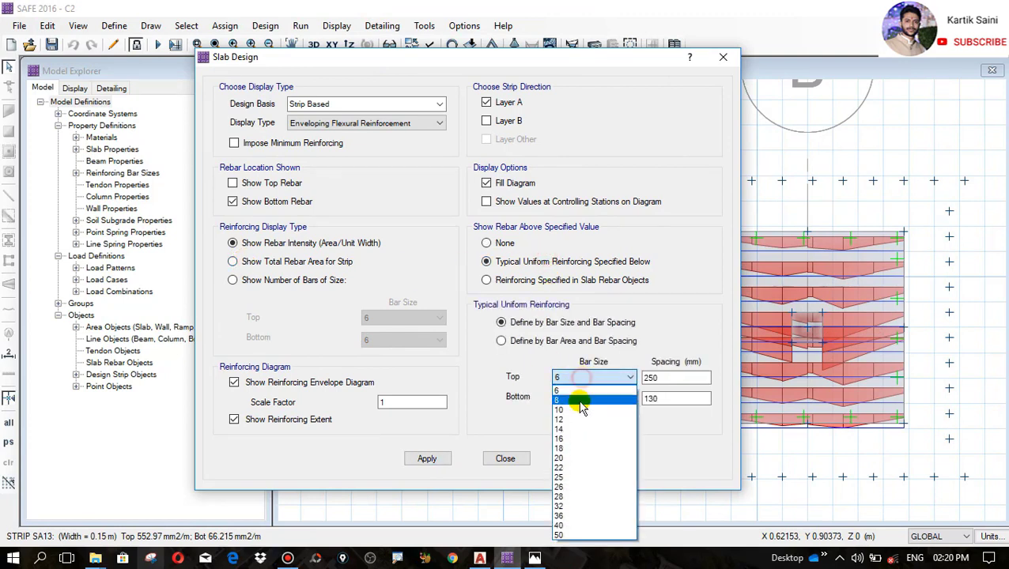
{"action": "left_click", "coordinate": [561, 419]}
{"action": "left_click_drag", "start_coordinate": [659, 378], "coordinate": [639, 377]}
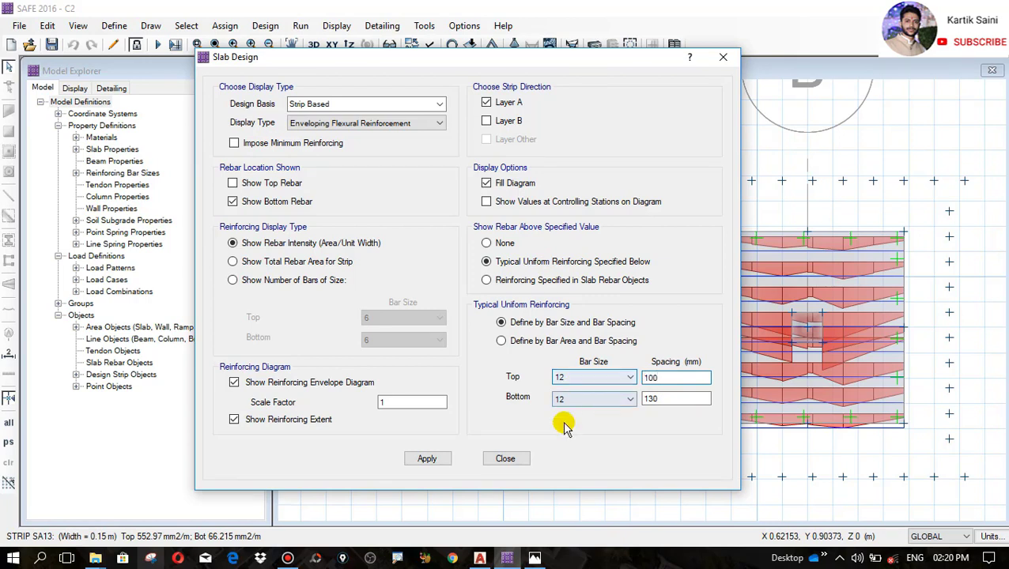
{"action": "left_click", "coordinate": [233, 184]}
{"action": "left_click", "coordinate": [428, 459]}
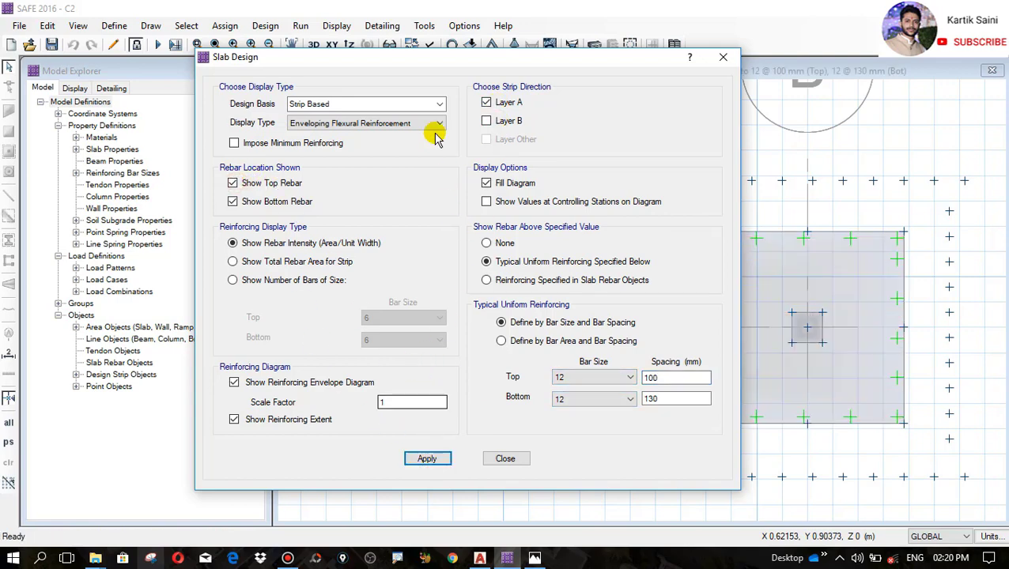
{"action": "left_click_drag", "start_coordinate": [443, 62], "coordinate": [222, 57]}
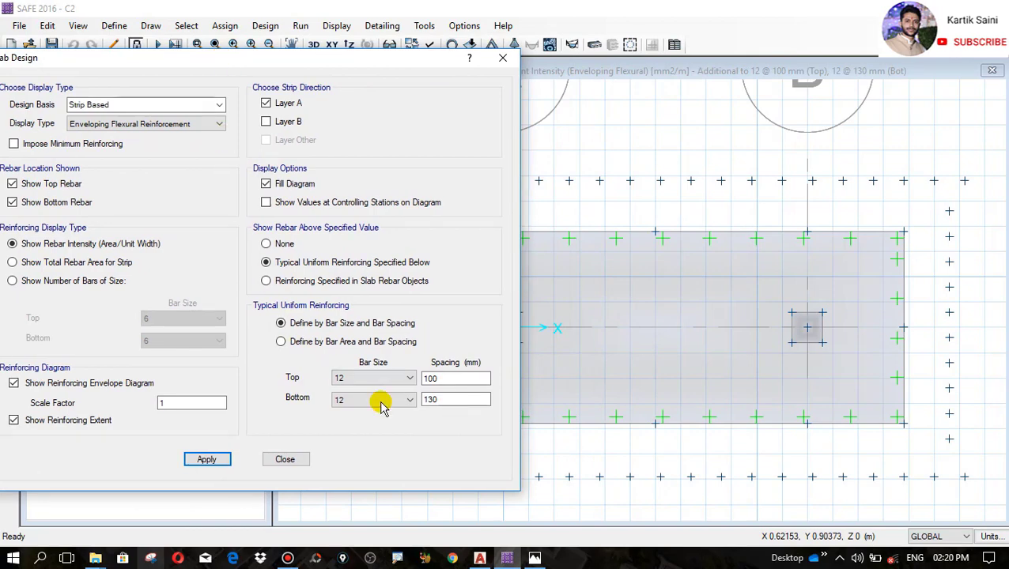
In AutoCAD, change the top bar label of the footing's long section to 12@ 100 MM C/C and return to SAFE
{"action": "left_click", "coordinate": [484, 560]}
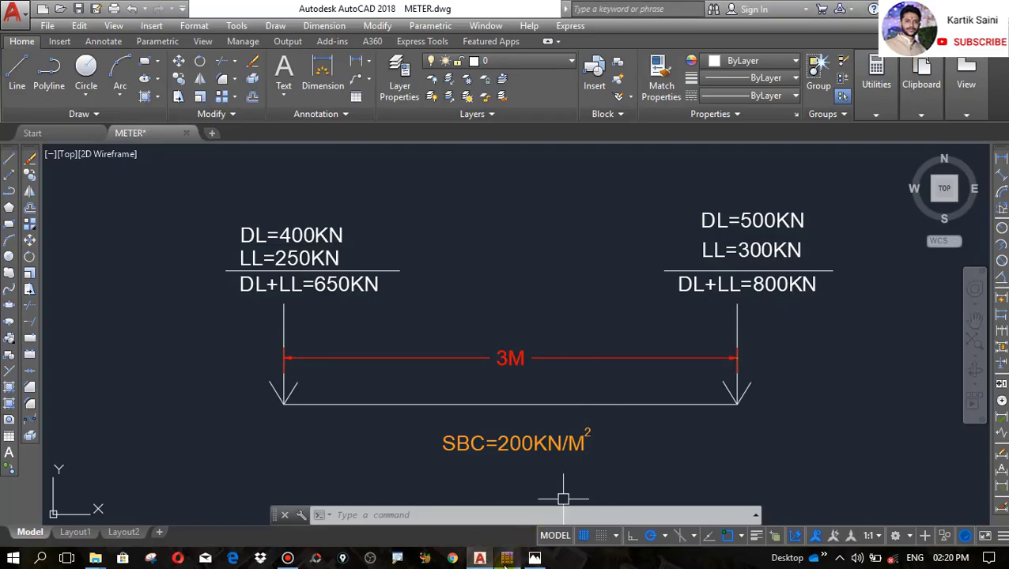
{"action": "scroll", "coordinate": [532, 351], "scroll_direction": "down", "scroll_amount": 4}
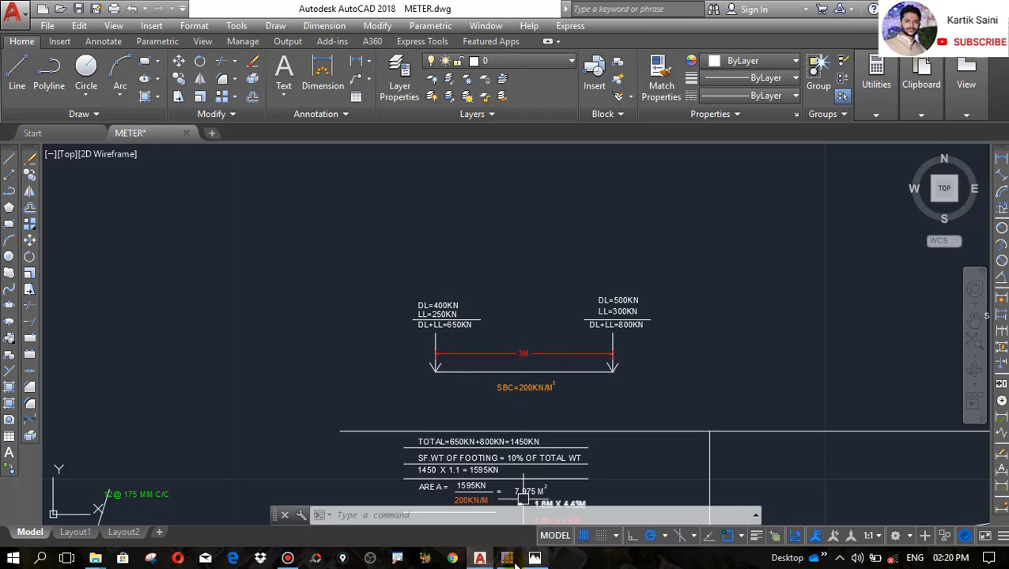
{"action": "scroll", "coordinate": [507, 356], "scroll_direction": "down", "scroll_amount": 5}
{"action": "scroll", "coordinate": [451, 491], "scroll_direction": "up", "scroll_amount": 6}
{"action": "scroll", "coordinate": [510, 354], "scroll_direction": "down", "scroll_amount": 2}
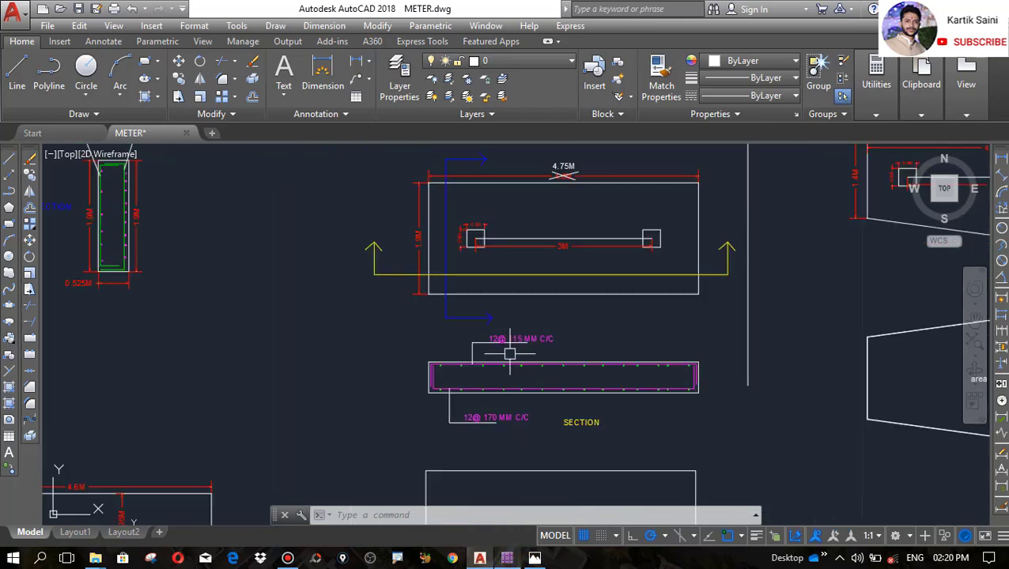
{"action": "scroll", "coordinate": [506, 276], "scroll_direction": "up", "scroll_amount": 2}
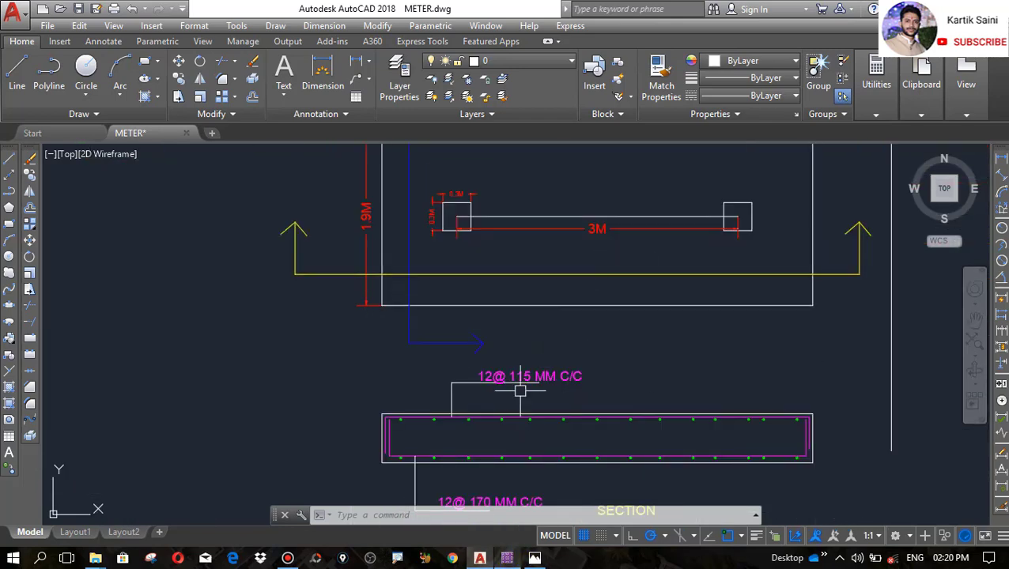
{"action": "scroll", "coordinate": [507, 391], "scroll_direction": "up", "scroll_amount": 4}
{"action": "left_click", "coordinate": [576, 342]}
{"action": "double_click", "coordinate": [576, 342]}
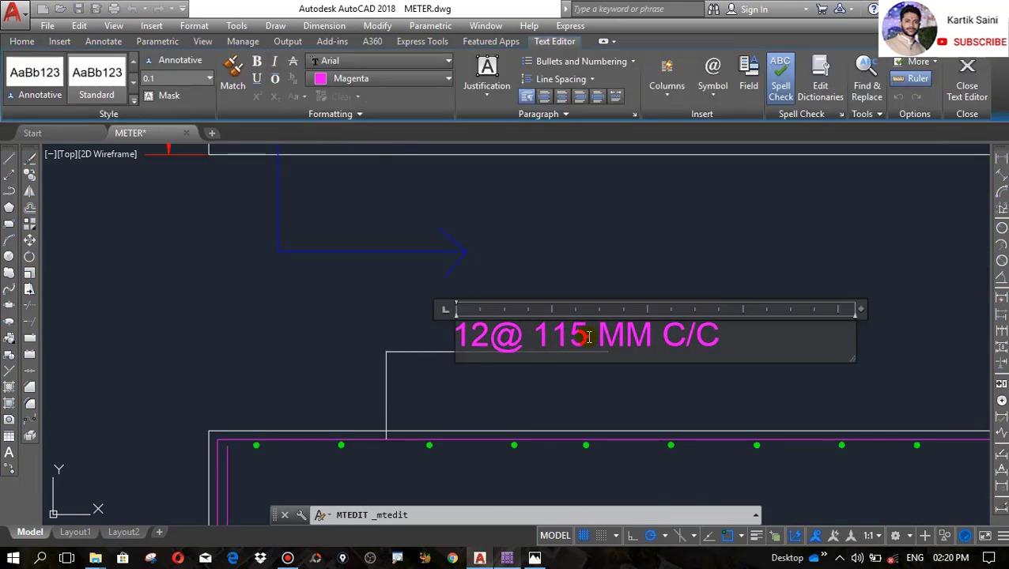
{"action": "type", "text": "100"}
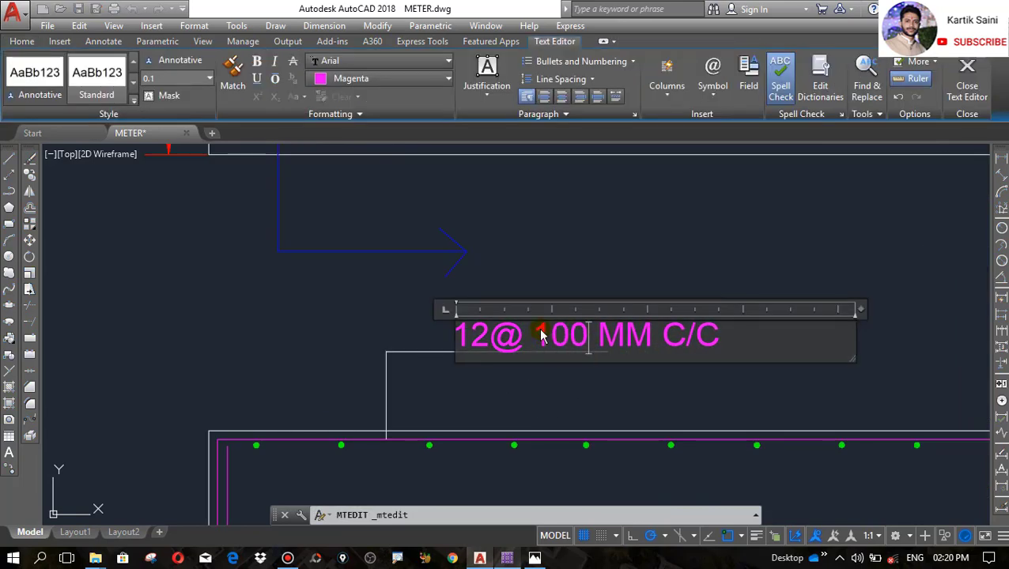
{"action": "left_click", "coordinate": [544, 288]}
{"action": "scroll", "coordinate": [541, 288], "scroll_direction": "down", "scroll_amount": 5}
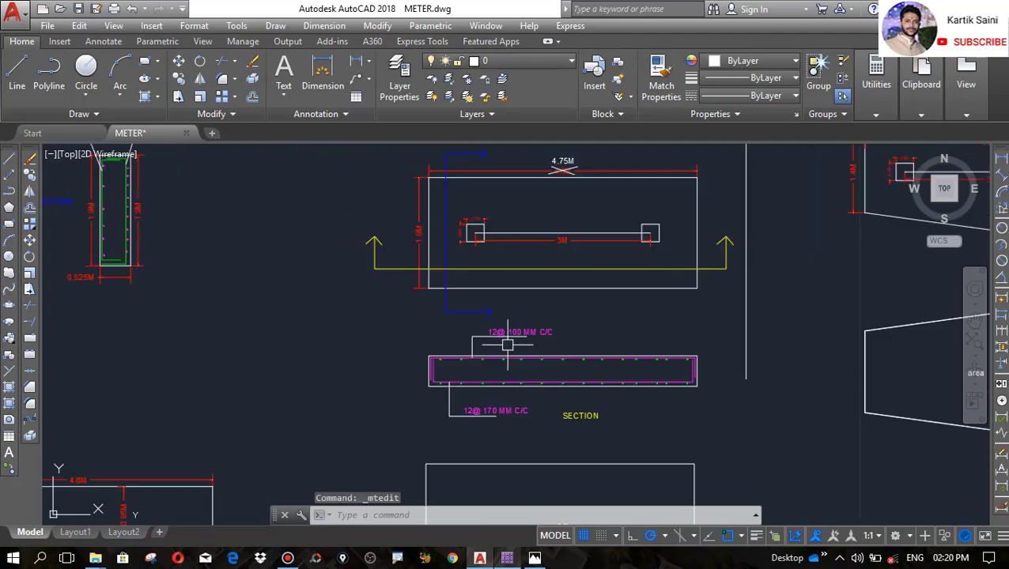
{"action": "scroll", "coordinate": [486, 449], "scroll_direction": "up", "scroll_amount": 5}
{"action": "left_click", "coordinate": [507, 557]}
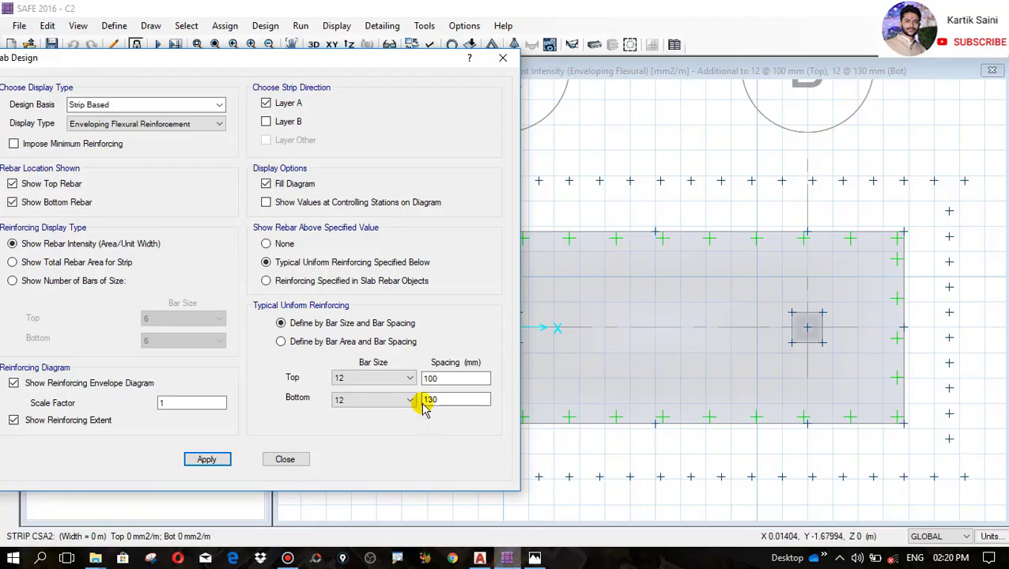
In AutoCAD, change the bottom bar label of the footing's long section to 12@ 130 MM C/C
{"action": "left_click", "coordinate": [479, 557]}
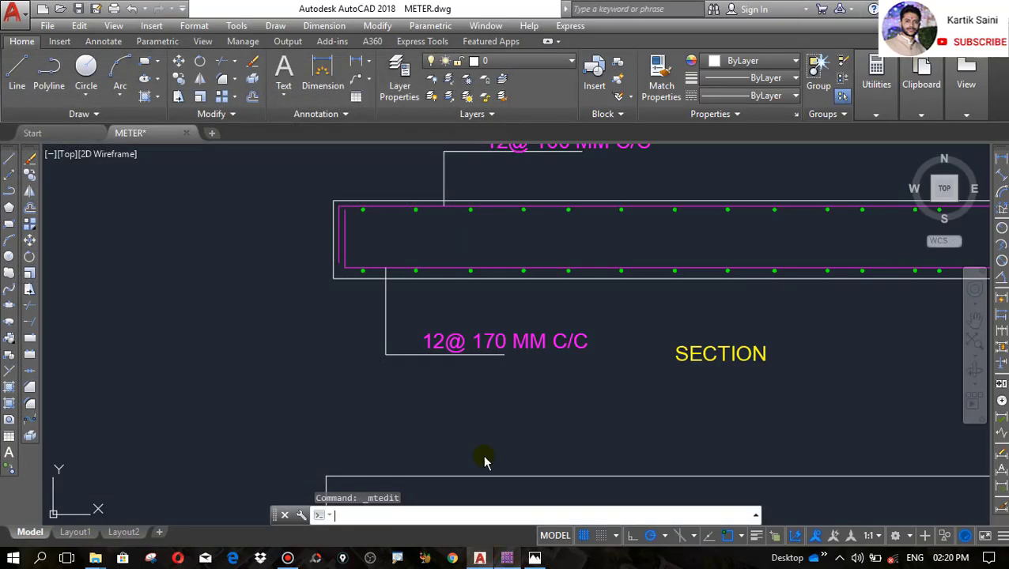
{"action": "double_click", "coordinate": [498, 348]}
{"action": "left_click_drag", "start_coordinate": [521, 360], "coordinate": [456, 346]}
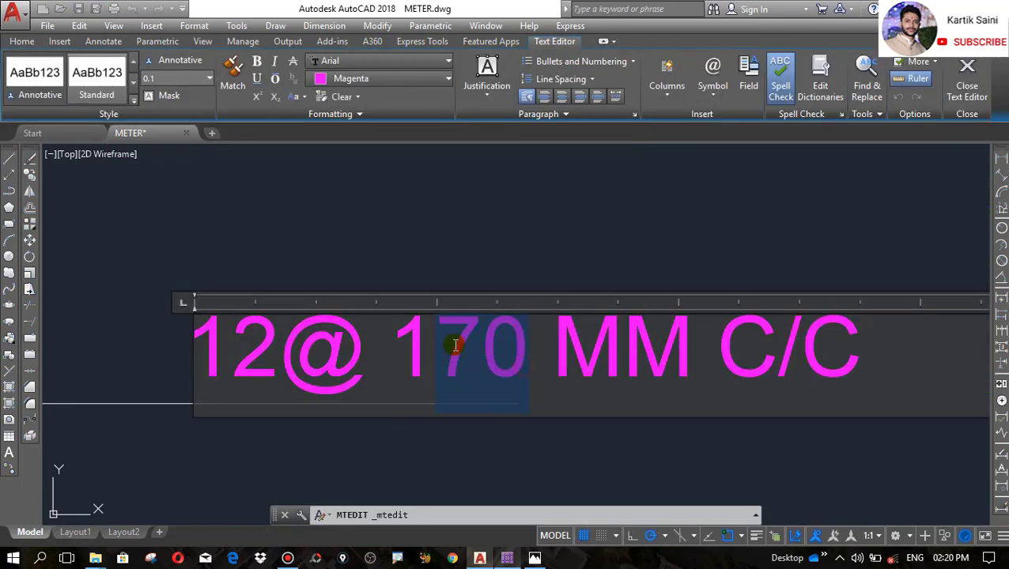
{"action": "type", "text": "30"}
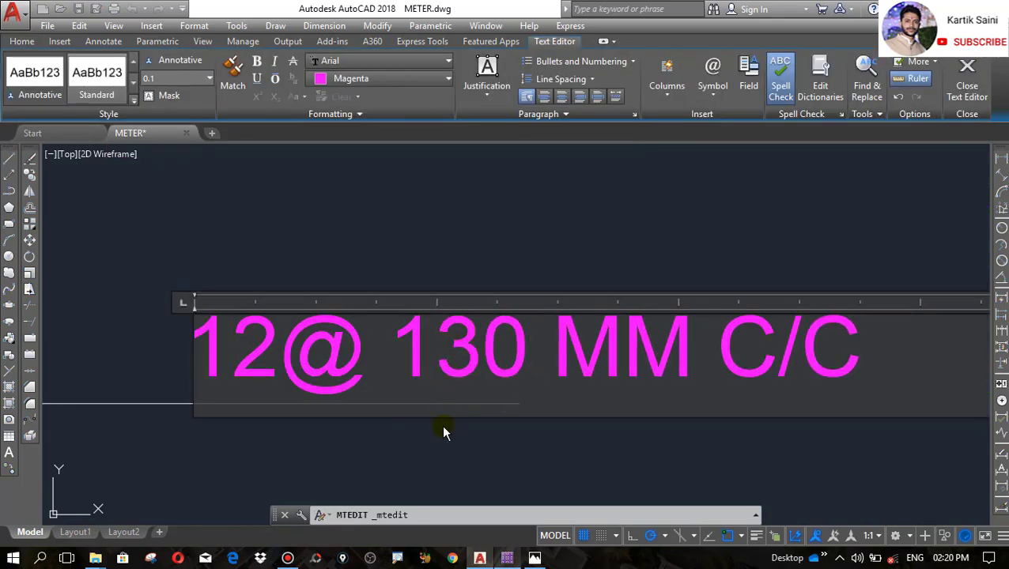
{"action": "left_click", "coordinate": [442, 432]}
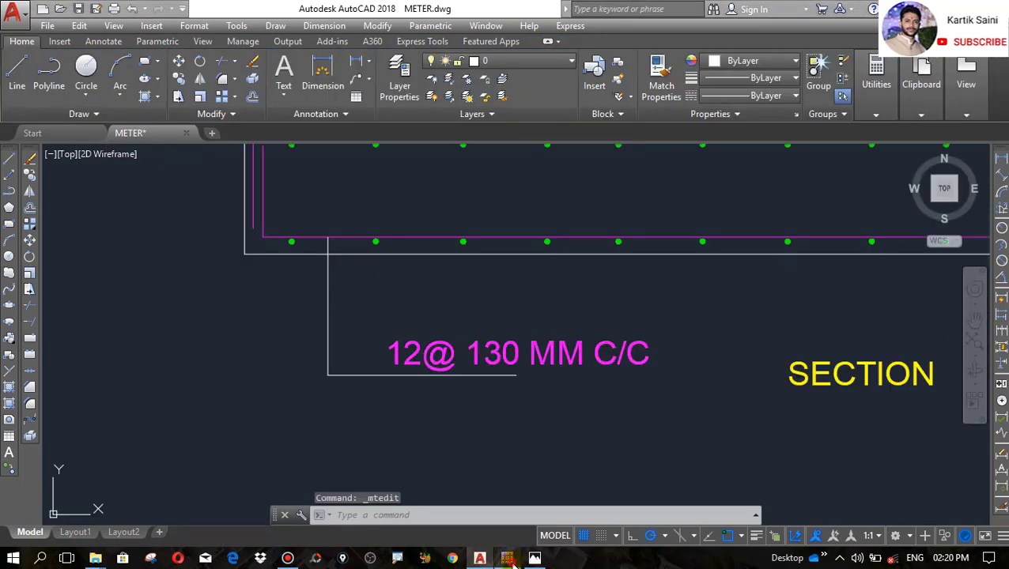
Back in SAFE, show the Layer B strip rebar intensity with rebar above specified value set to None, and close the Slab Design settings
{"action": "left_click", "coordinate": [507, 558]}
{"action": "left_click_drag", "start_coordinate": [237, 61], "coordinate": [441, 77]}
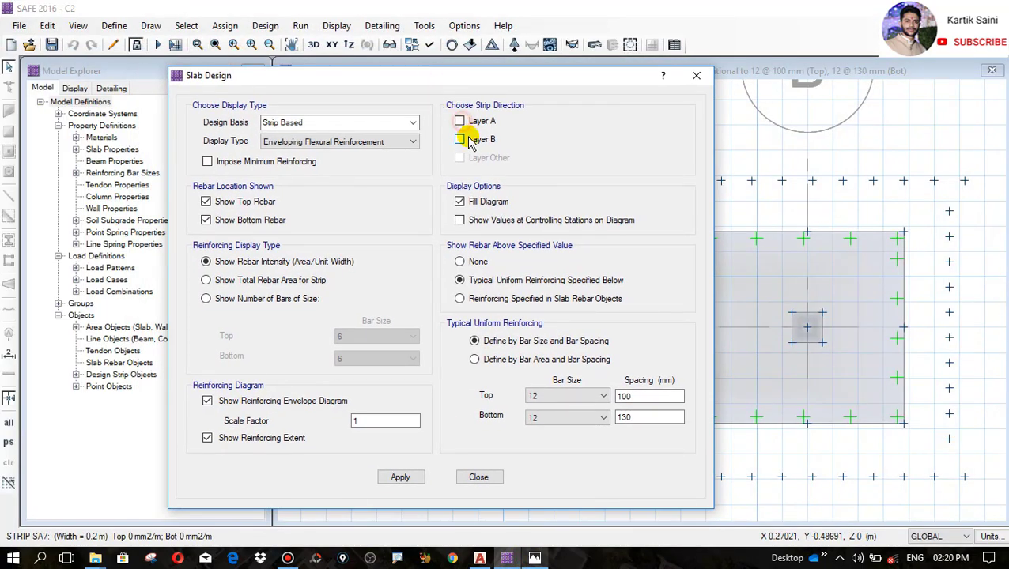
{"action": "left_click", "coordinate": [399, 476]}
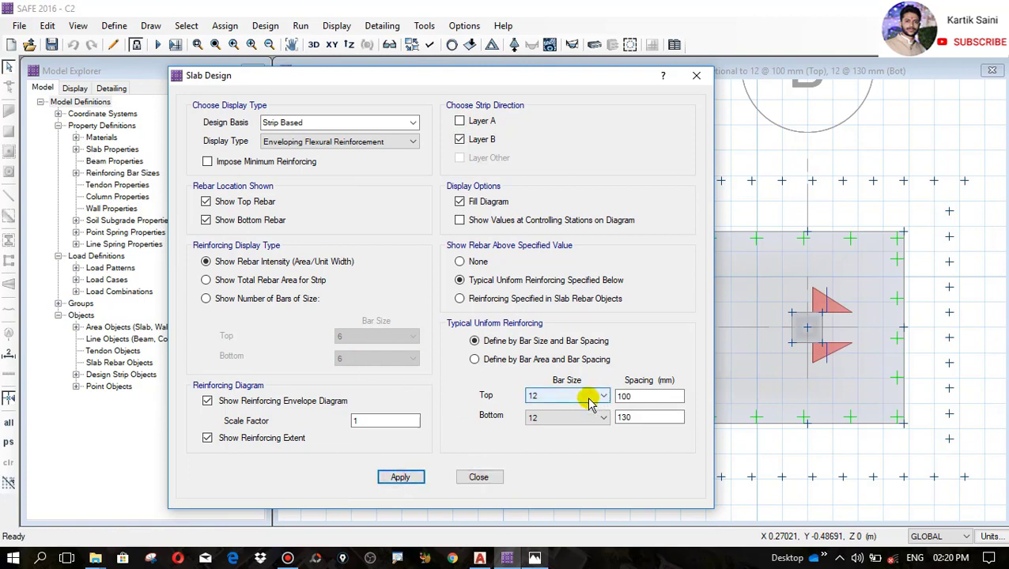
{"action": "left_click", "coordinate": [478, 263]}
{"action": "left_click", "coordinate": [400, 477]}
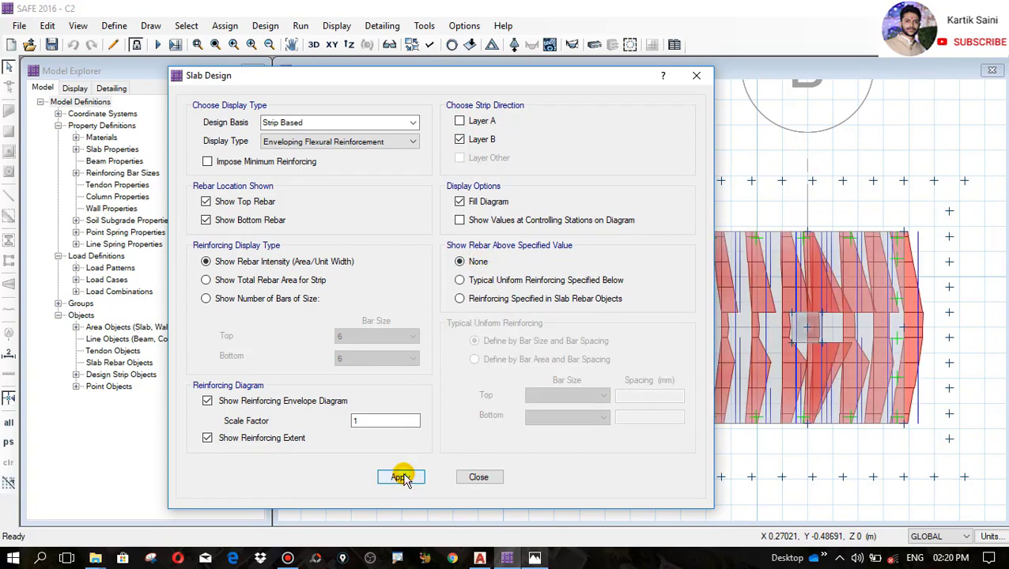
{"action": "left_click", "coordinate": [480, 478]}
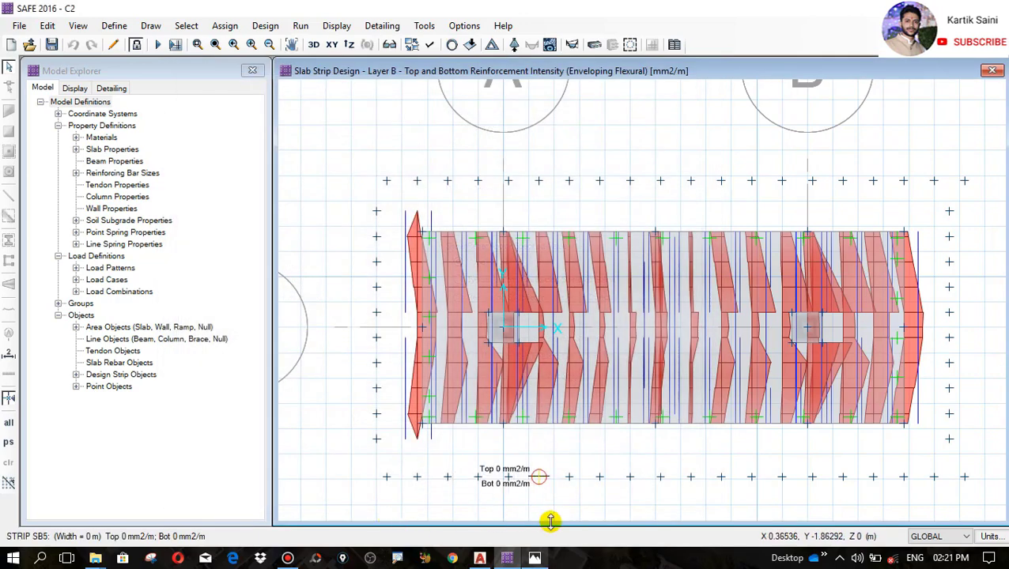
Read the maximum top and bottom Layer B rebar intensities and consult the combined footing moment diagram in Photos
{"action": "scroll", "coordinate": [570, 304], "scroll_direction": "down", "scroll_amount": 3}
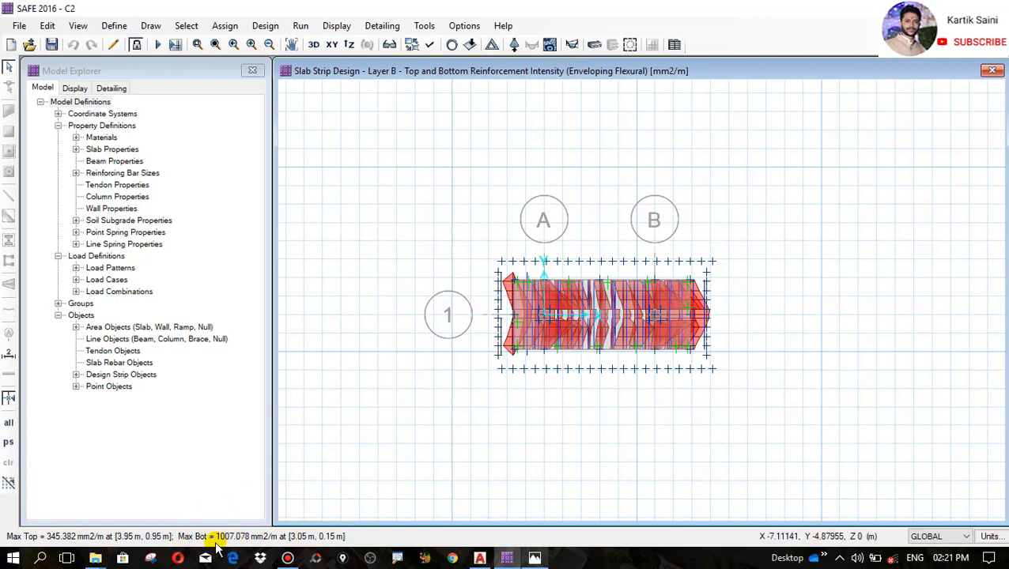
{"action": "scroll", "coordinate": [522, 315], "scroll_direction": "up", "scroll_amount": 5}
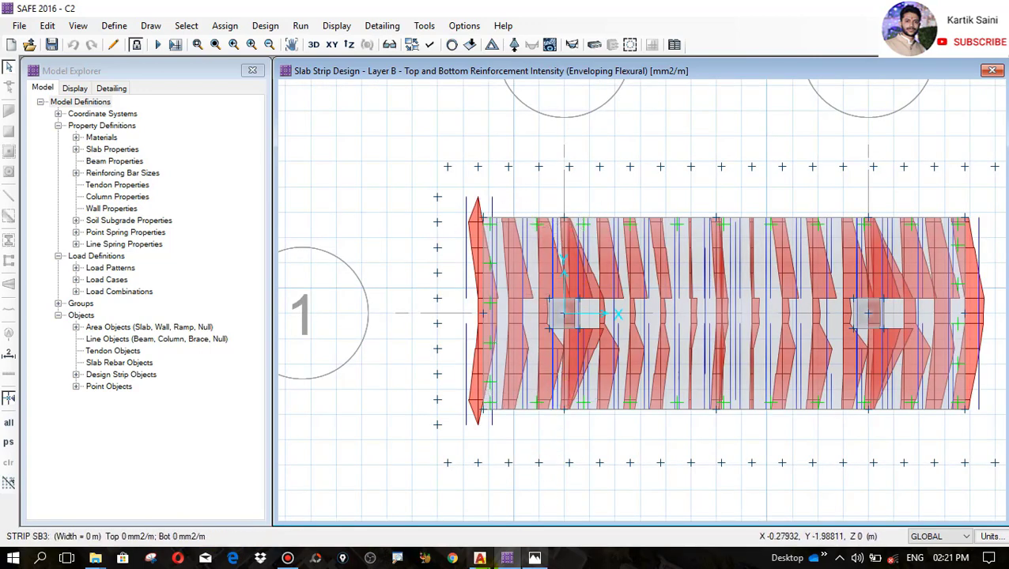
{"action": "left_click", "coordinate": [535, 560]}
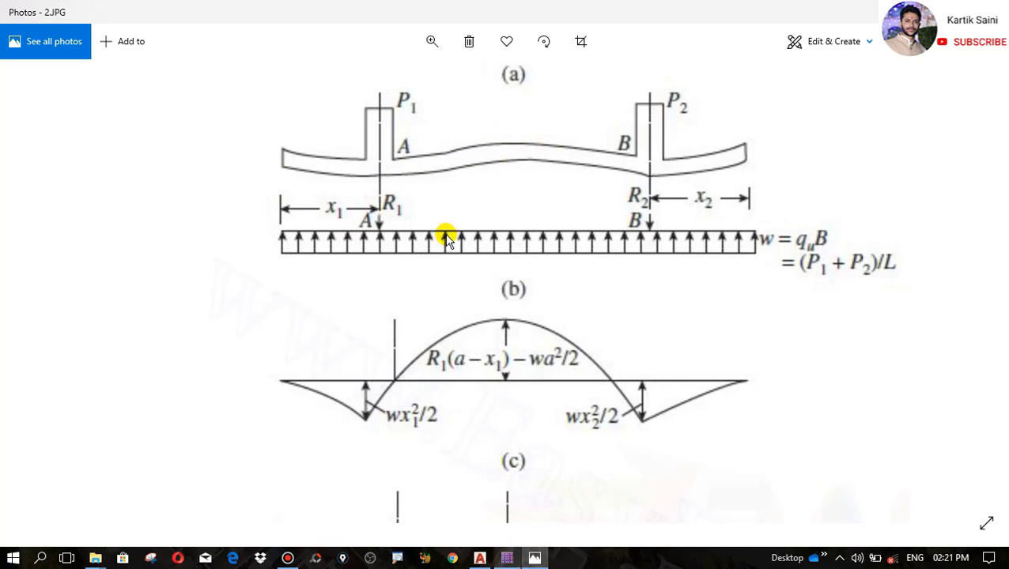
{"action": "left_click", "coordinate": [507, 559]}
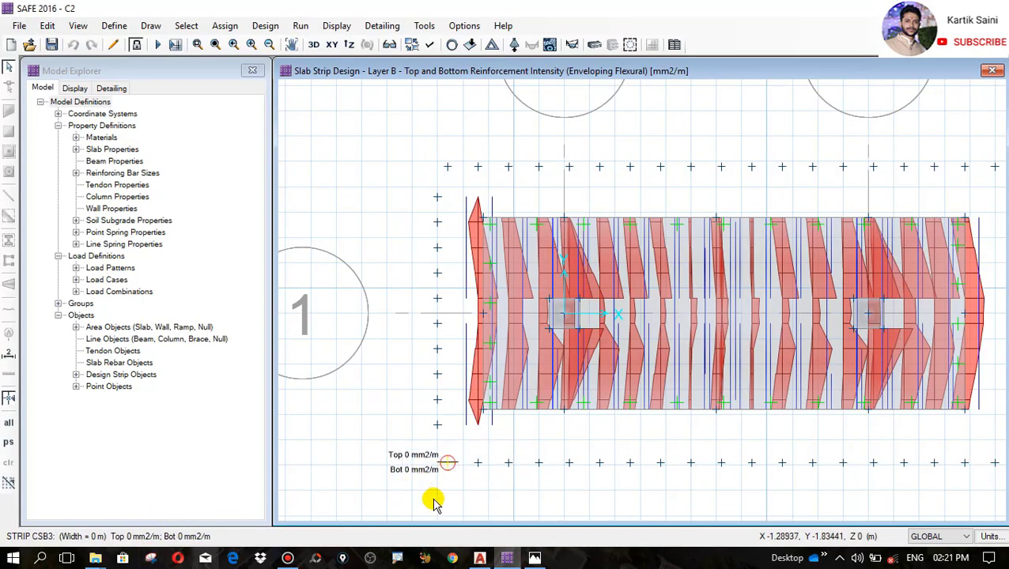
{"action": "scroll", "coordinate": [432, 496], "scroll_direction": "down", "scroll_amount": 2}
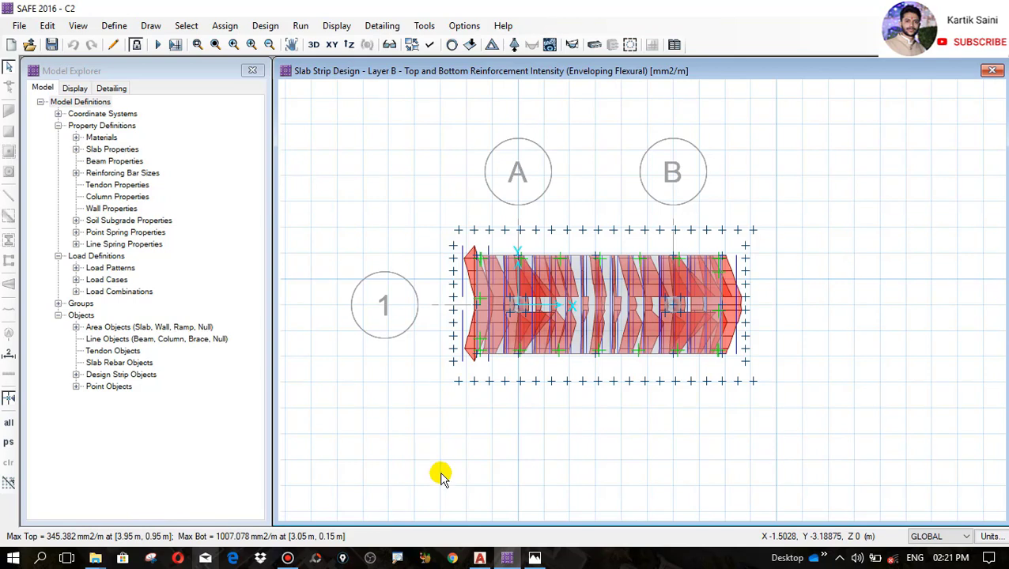
Open Calculator and divide the top rebar intensity of 345 by a bar area of 78.5 to get the number of bars
{"action": "left_click", "coordinate": [41, 560]}
{"action": "type", "text": "CAL"}
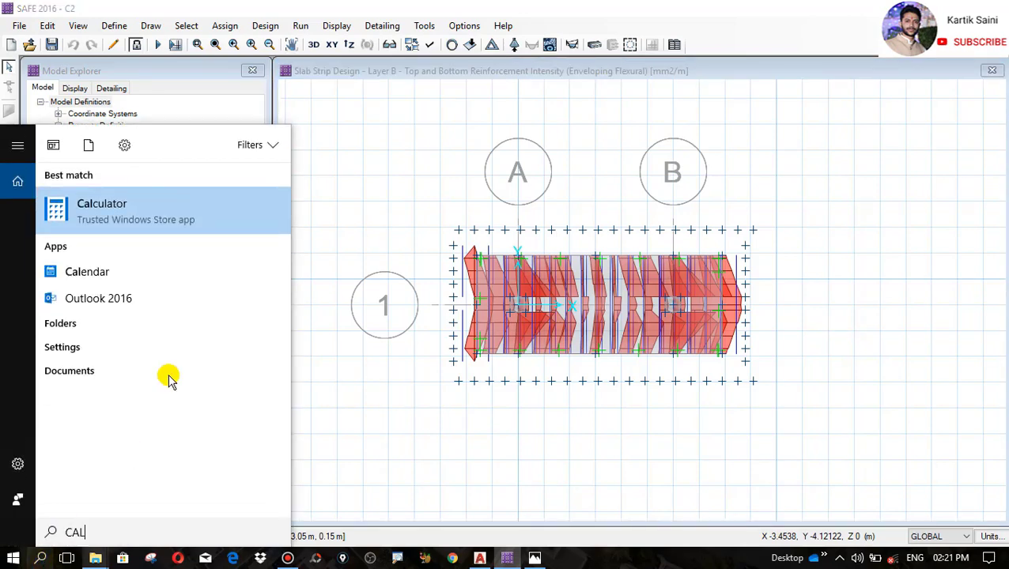
{"action": "left_click", "coordinate": [148, 207]}
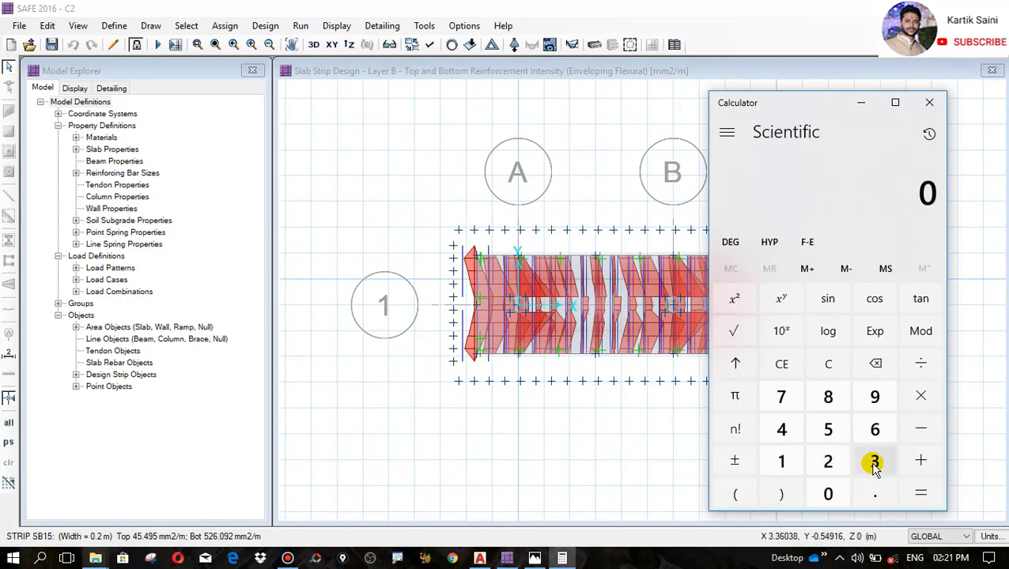
{"action": "left_click", "coordinate": [870, 465]}
{"action": "left_click", "coordinate": [783, 429]}
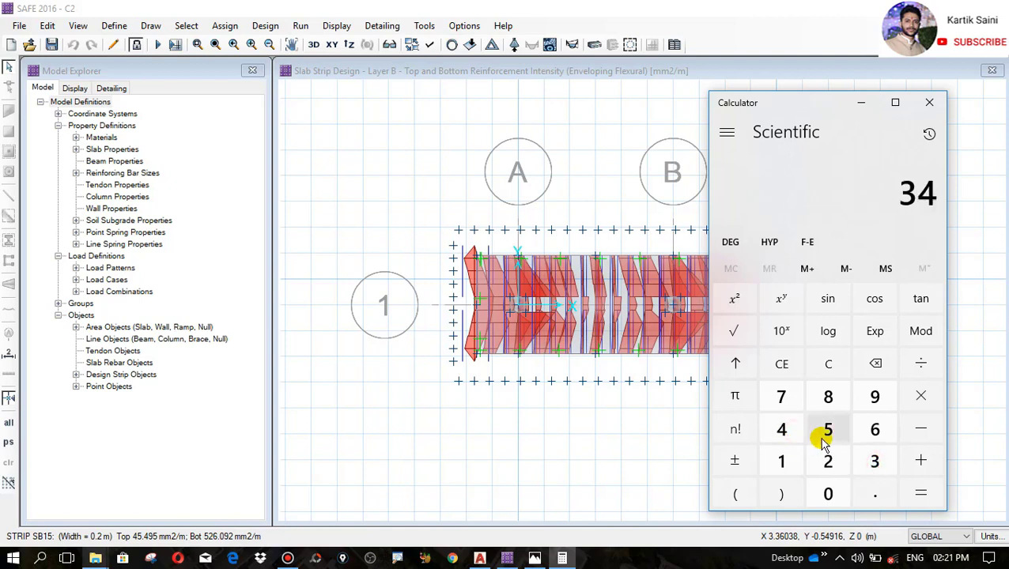
{"action": "left_click", "coordinate": [826, 435]}
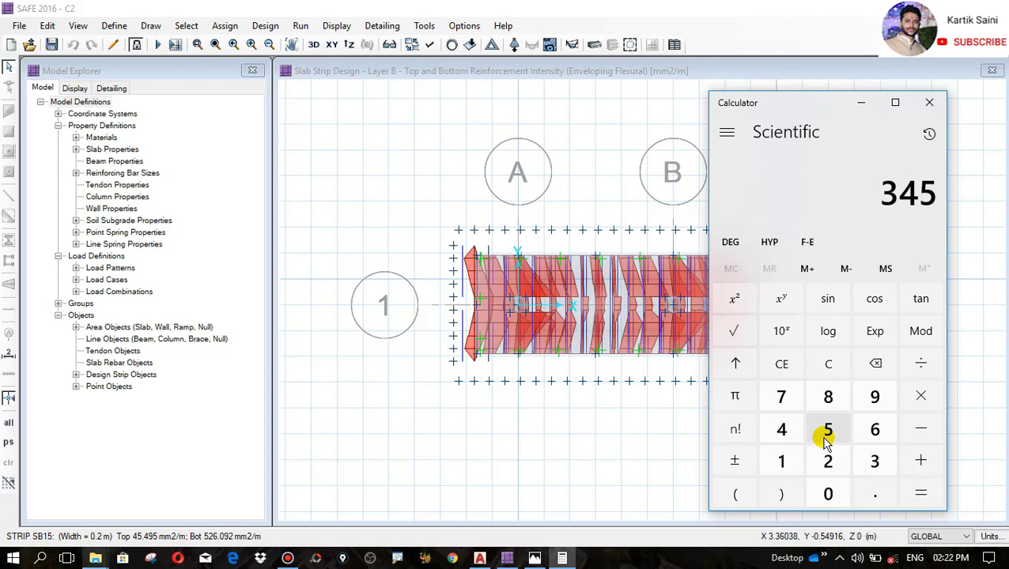
{"action": "left_click", "coordinate": [783, 397]}
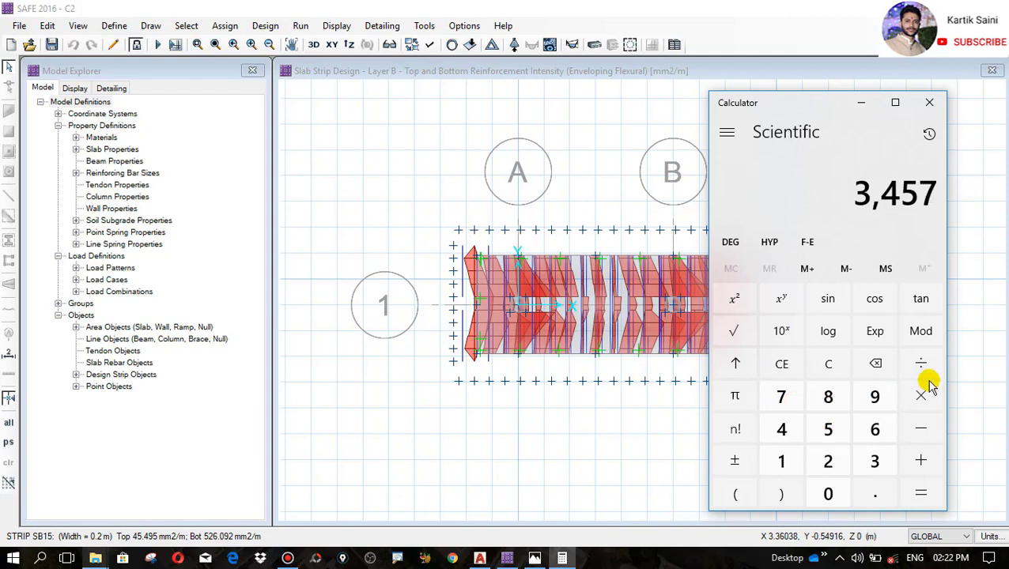
{"action": "left_click", "coordinate": [878, 365]}
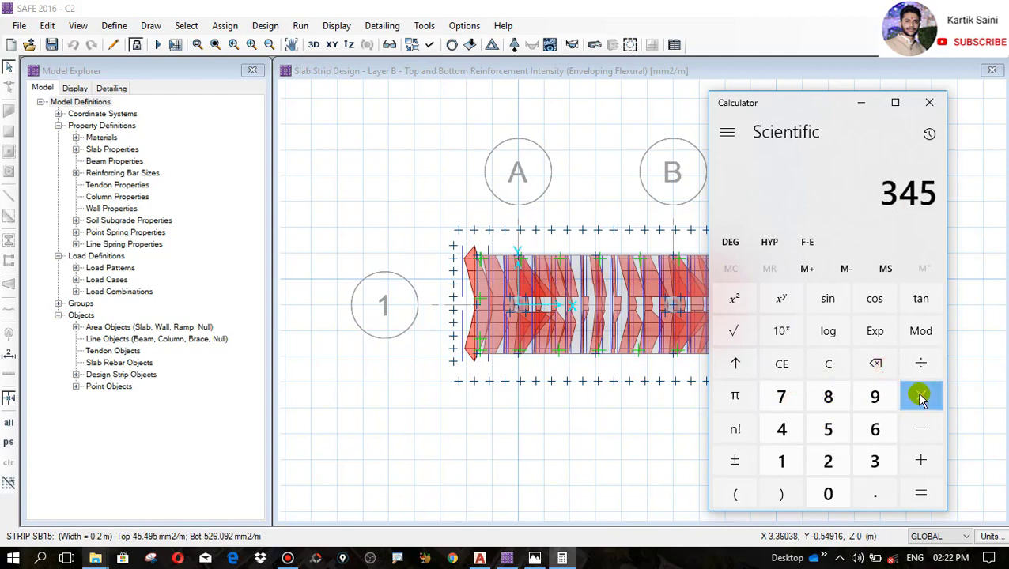
{"action": "left_click", "coordinate": [921, 362]}
{"action": "left_click", "coordinate": [781, 396]}
{"action": "left_click", "coordinate": [828, 396]}
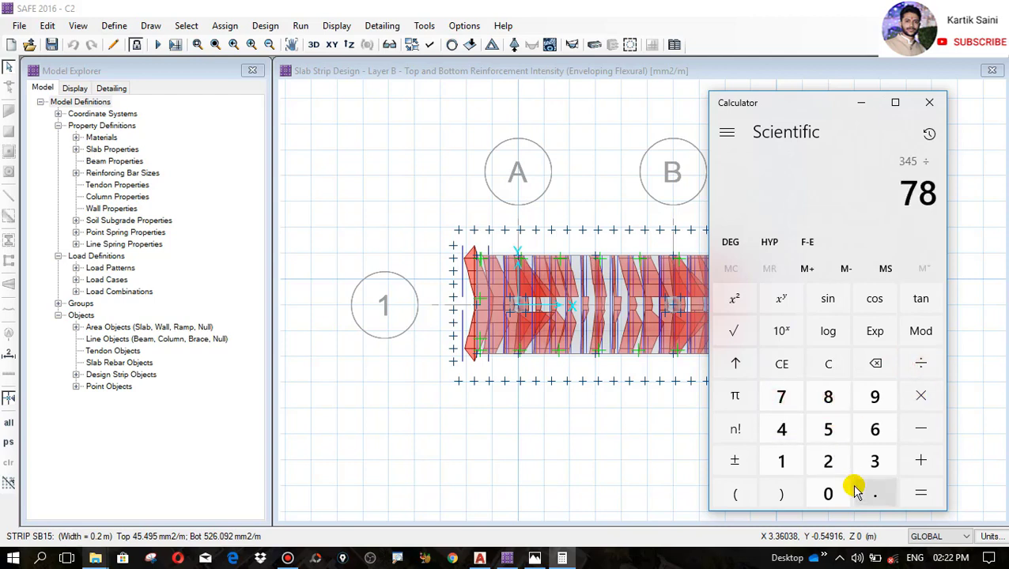
{"action": "left_click", "coordinate": [874, 495]}
{"action": "left_click", "coordinate": [828, 430]}
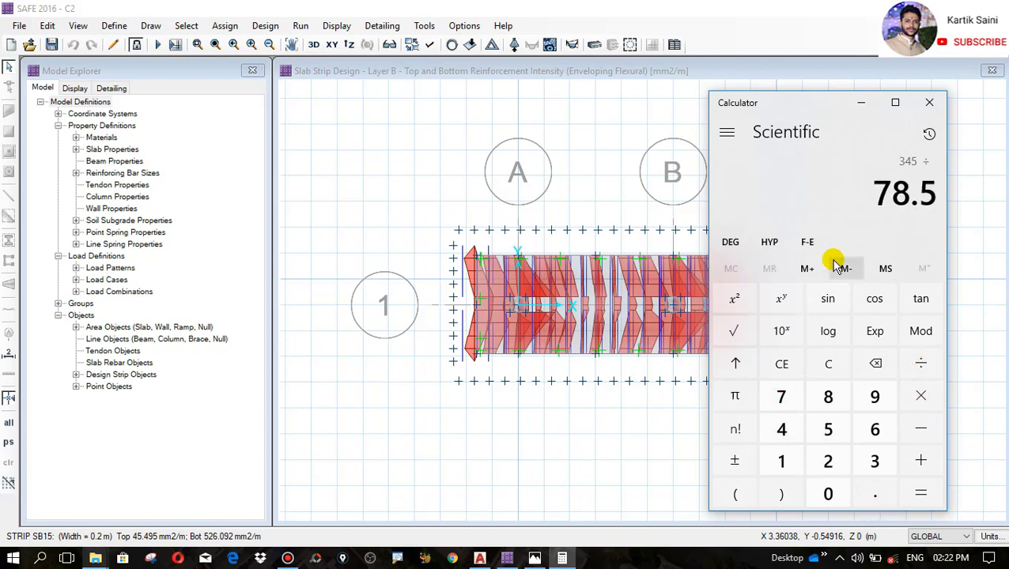
{"action": "left_click", "coordinate": [920, 493]}
Calculate the top bar spacing by dividing 1000 by 4.4
{"action": "left_click", "coordinate": [780, 460]}
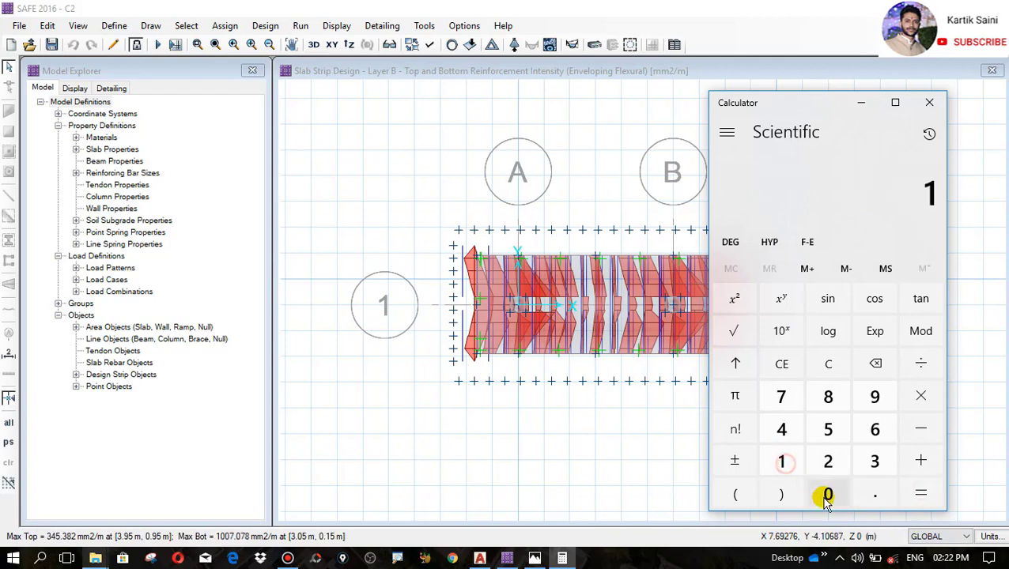
{"action": "left_click", "coordinate": [828, 495]}
{"action": "left_click", "coordinate": [828, 494]}
{"action": "left_click", "coordinate": [828, 494]}
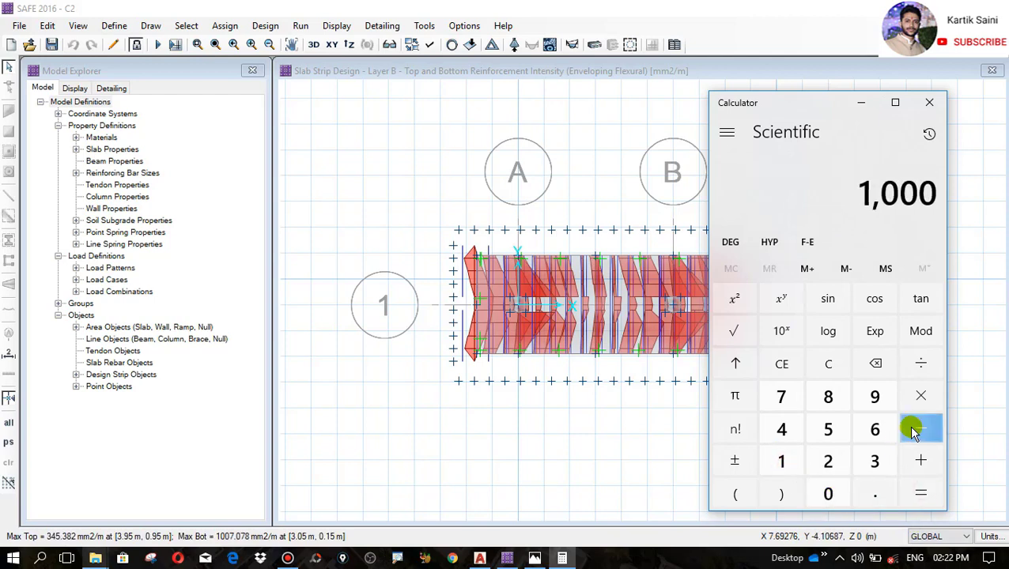
{"action": "left_click", "coordinate": [920, 367]}
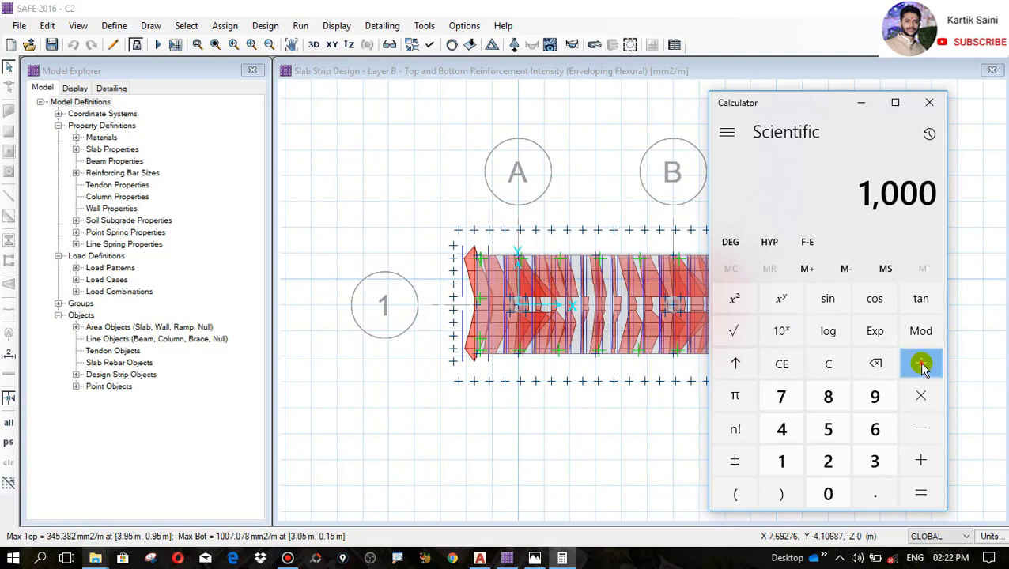
{"action": "left_click", "coordinate": [923, 368]}
{"action": "left_click", "coordinate": [782, 429]}
{"action": "left_click", "coordinate": [875, 494]}
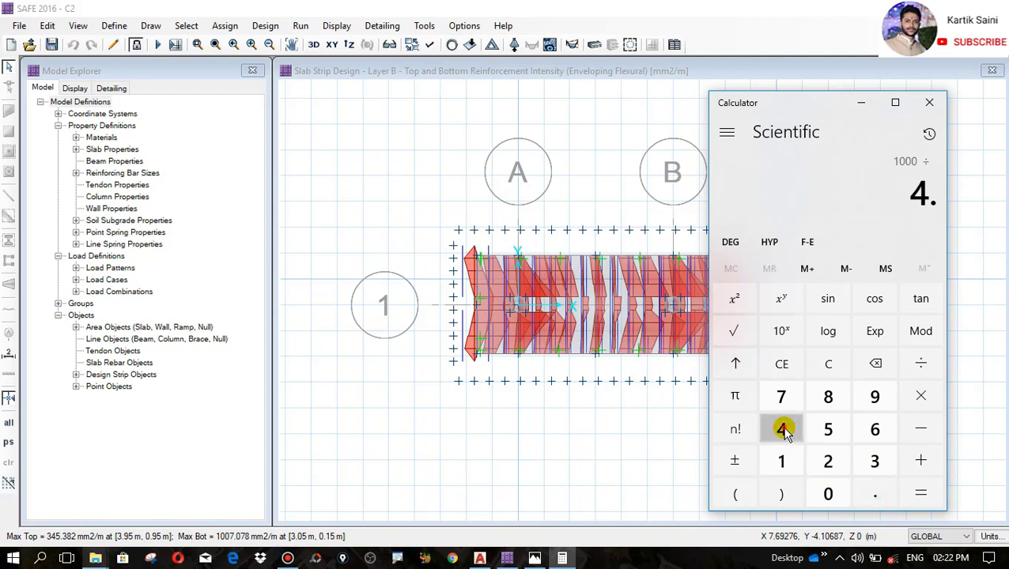
{"action": "left_click", "coordinate": [782, 431]}
{"action": "left_click", "coordinate": [920, 494]}
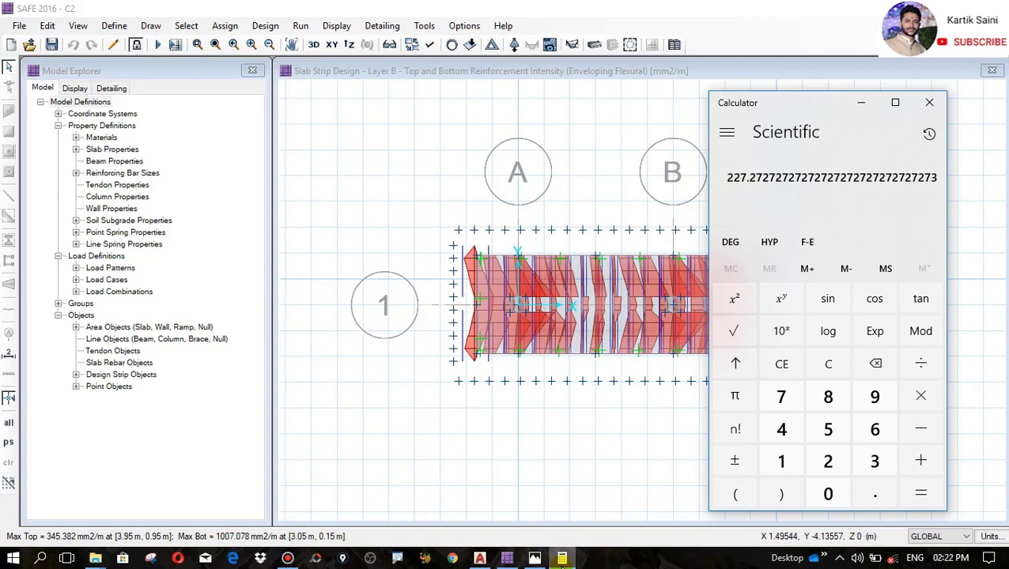
In SAFE, show only Layer B top rebar above typical uniform reinforcing, with top bars of size 10 at 225 mm spacing
{"action": "left_click", "coordinate": [508, 559]}
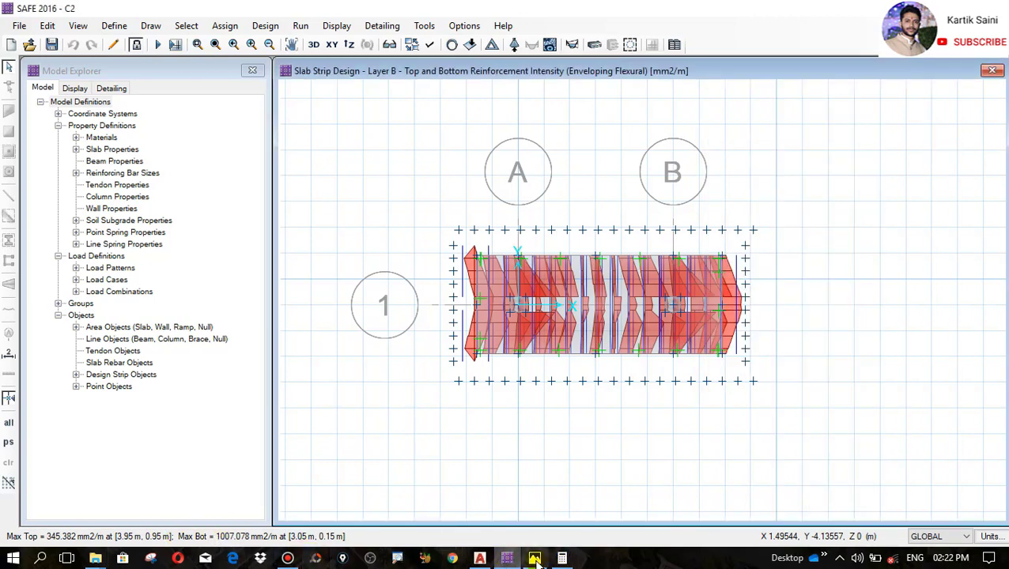
{"action": "left_click", "coordinate": [506, 559]}
{"action": "left_click", "coordinate": [506, 559]}
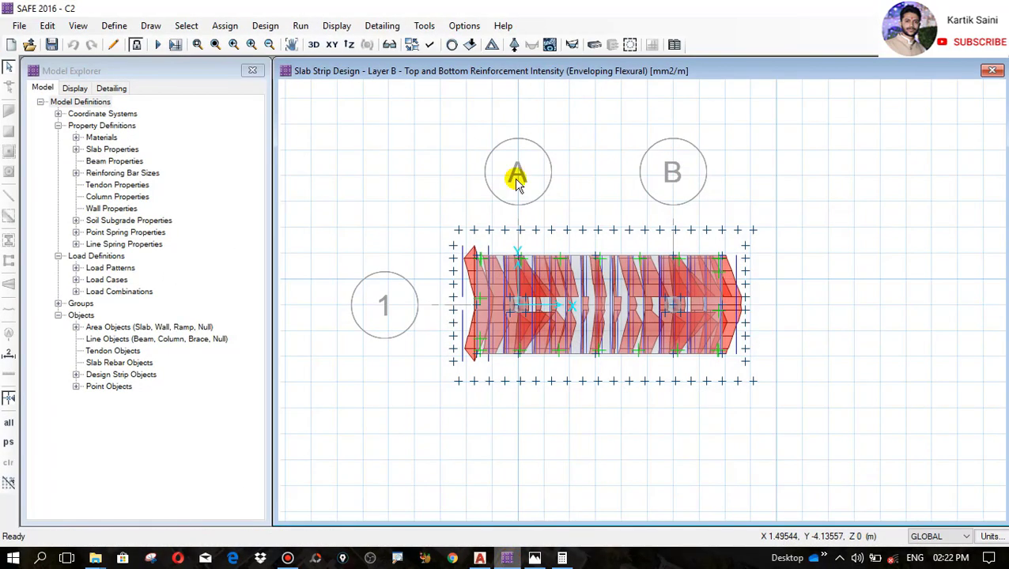
{"action": "left_click", "coordinate": [594, 45]}
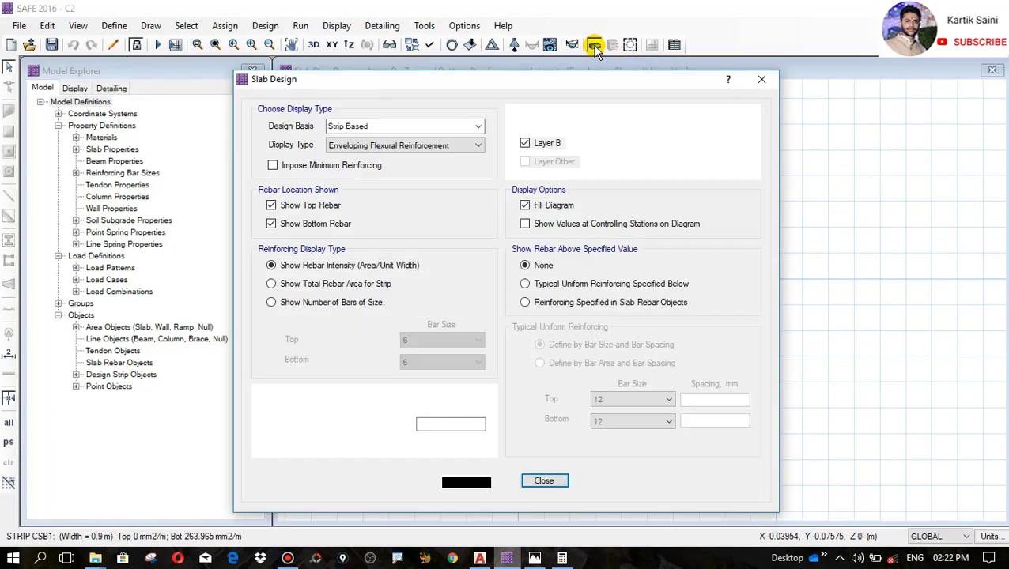
{"action": "left_click", "coordinate": [545, 286]}
{"action": "left_click", "coordinate": [617, 402]}
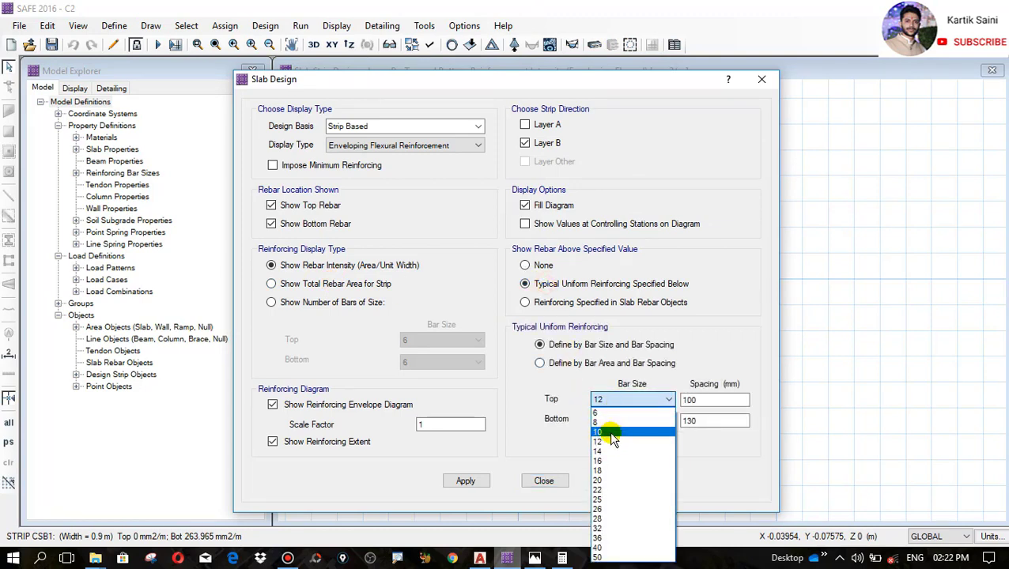
{"action": "left_click", "coordinate": [609, 430]}
{"action": "left_click_drag", "start_coordinate": [704, 401], "coordinate": [658, 396]}
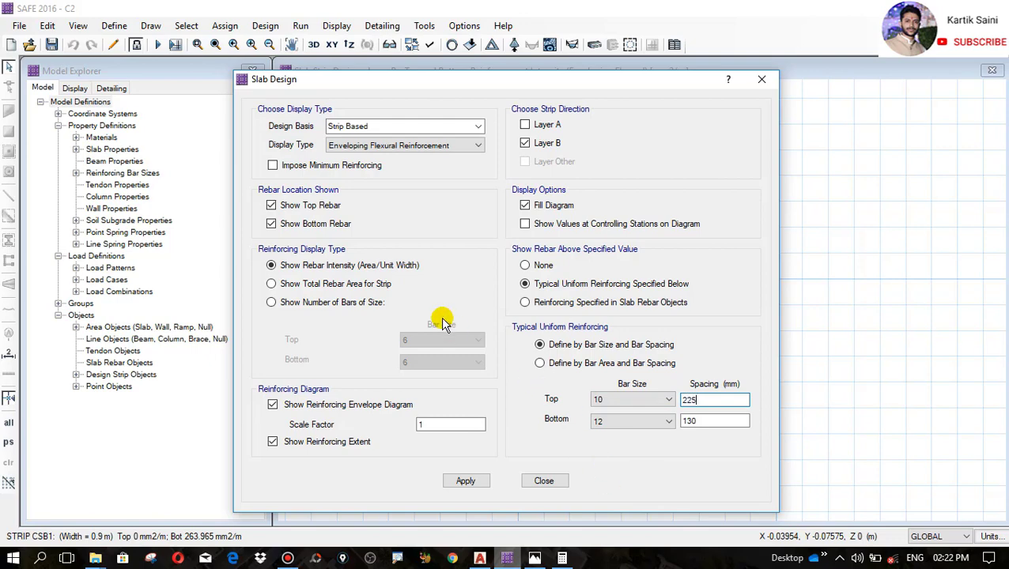
{"action": "left_click_drag", "start_coordinate": [510, 83], "coordinate": [144, 74]}
{"action": "left_click", "coordinate": [98, 474]}
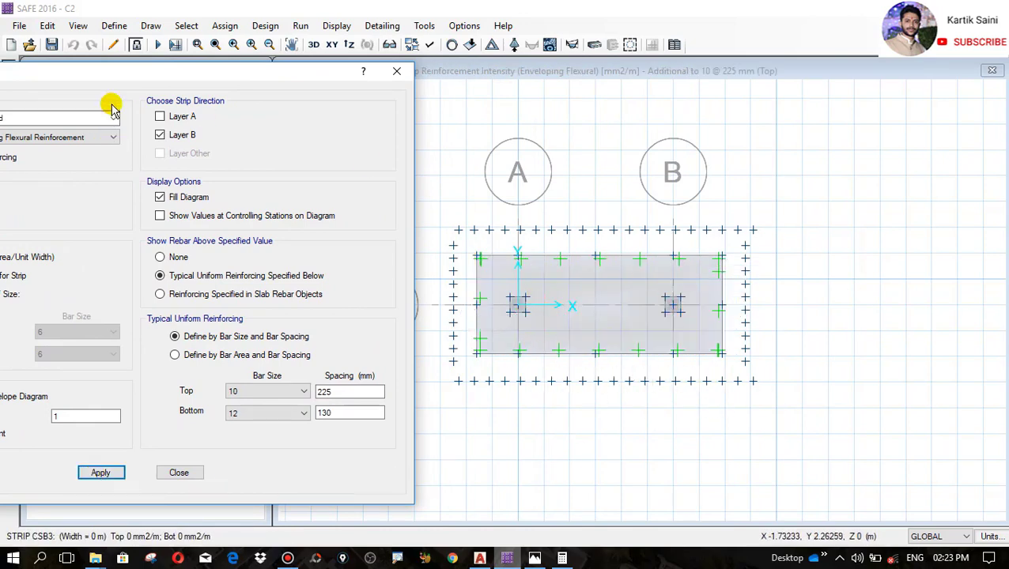
Show only Layer B bottom rebar with rebar above specified value set to None, and close the Slab Design settings
{"action": "left_click_drag", "start_coordinate": [135, 76], "coordinate": [484, 98]}
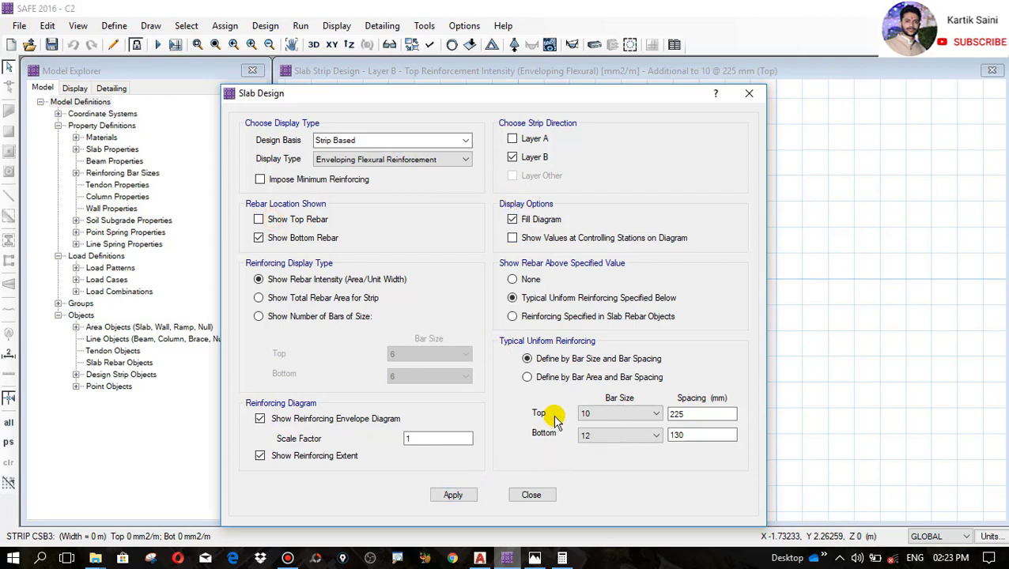
{"action": "left_click", "coordinate": [534, 282]}
{"action": "left_click", "coordinate": [458, 496]}
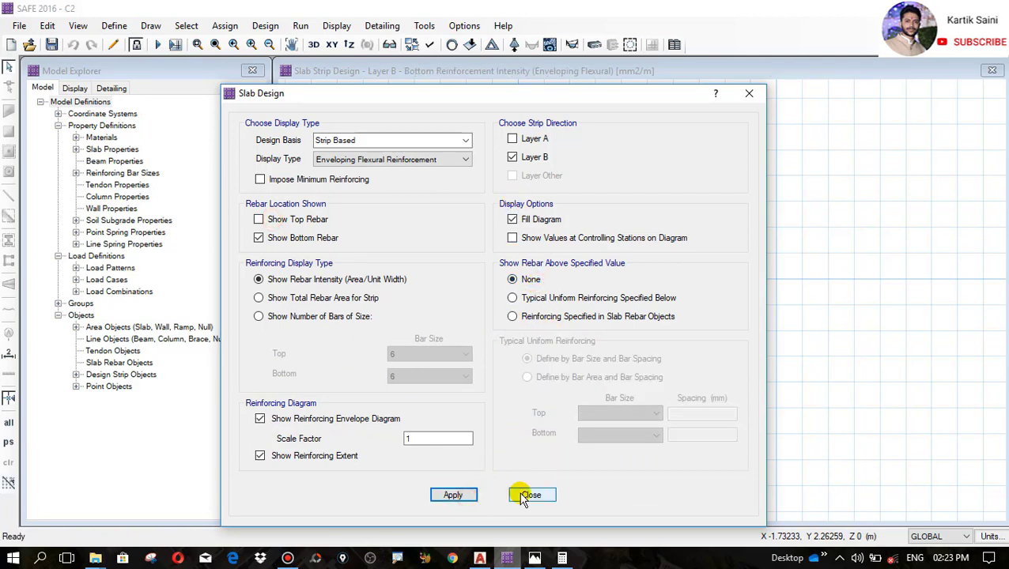
{"action": "left_click", "coordinate": [531, 496]}
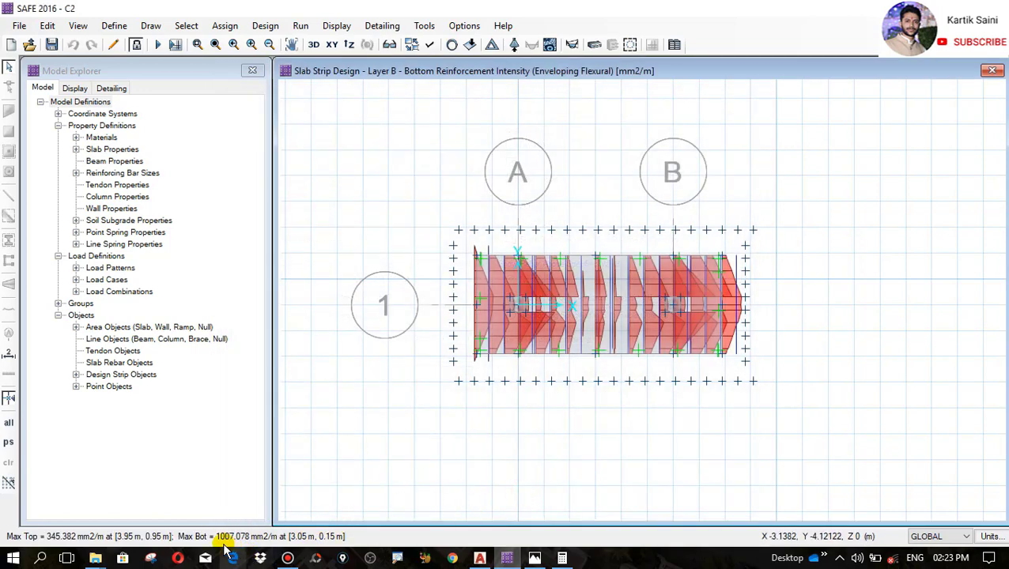
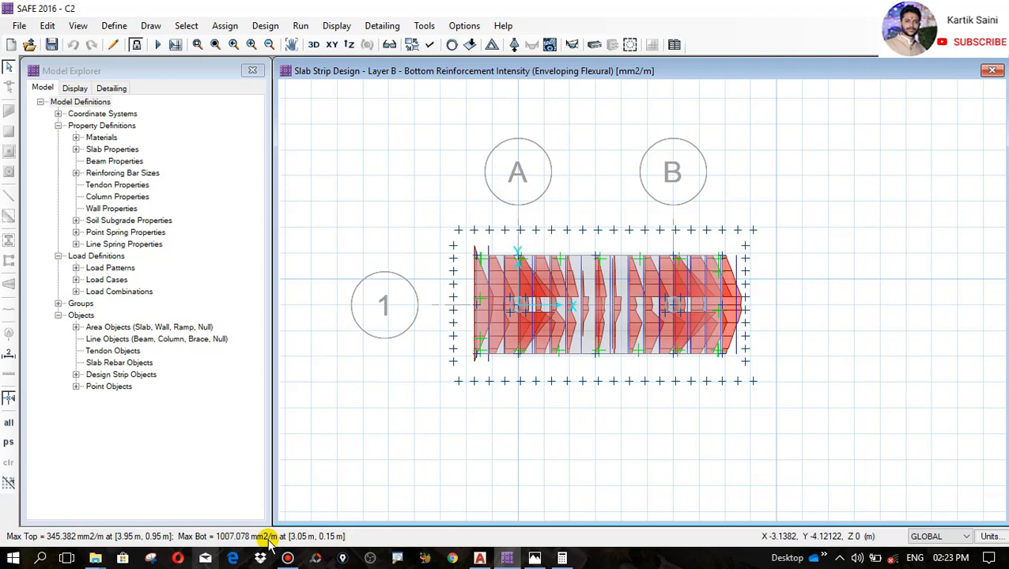
Open Calculator and divide the bottom rebar intensity of 1007 by a bar area of 113 to get the number of bars
{"action": "left_click", "coordinate": [563, 558]}
{"action": "left_click", "coordinate": [875, 364]}
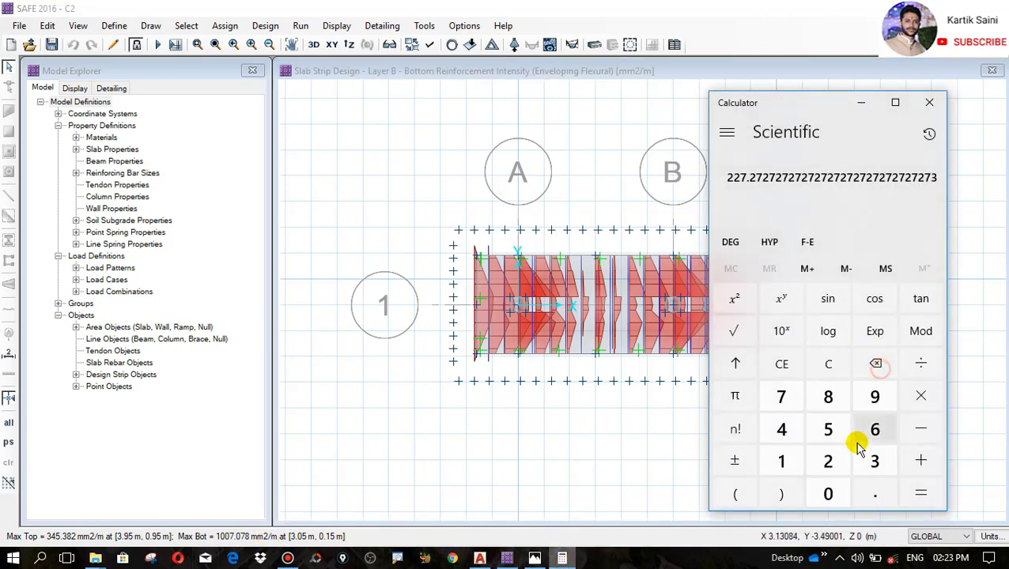
{"action": "left_click", "coordinate": [828, 364]}
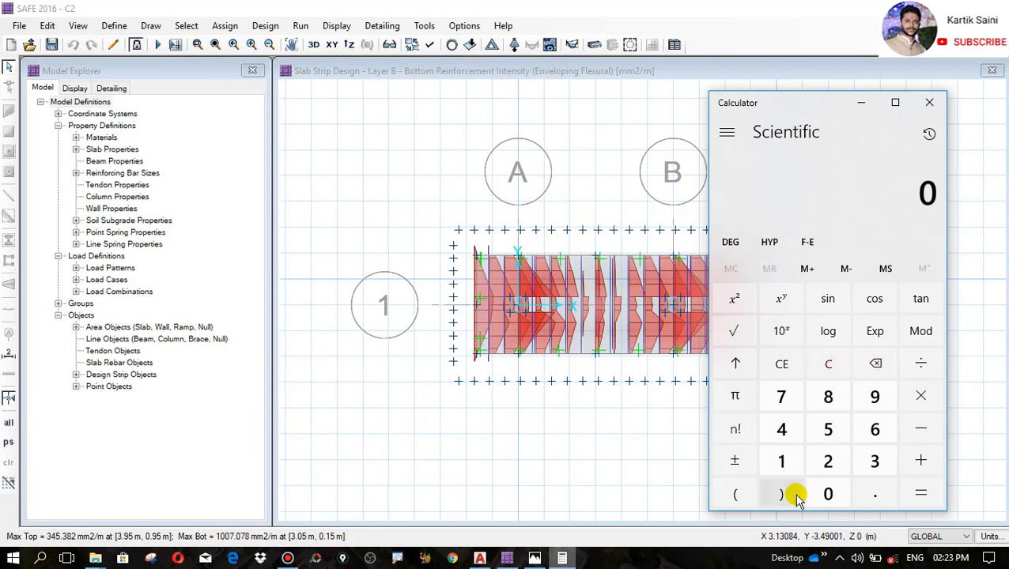
{"action": "left_click", "coordinate": [781, 461]}
{"action": "left_click", "coordinate": [827, 495]}
{"action": "left_click", "coordinate": [828, 494]}
{"action": "left_click", "coordinate": [781, 396]}
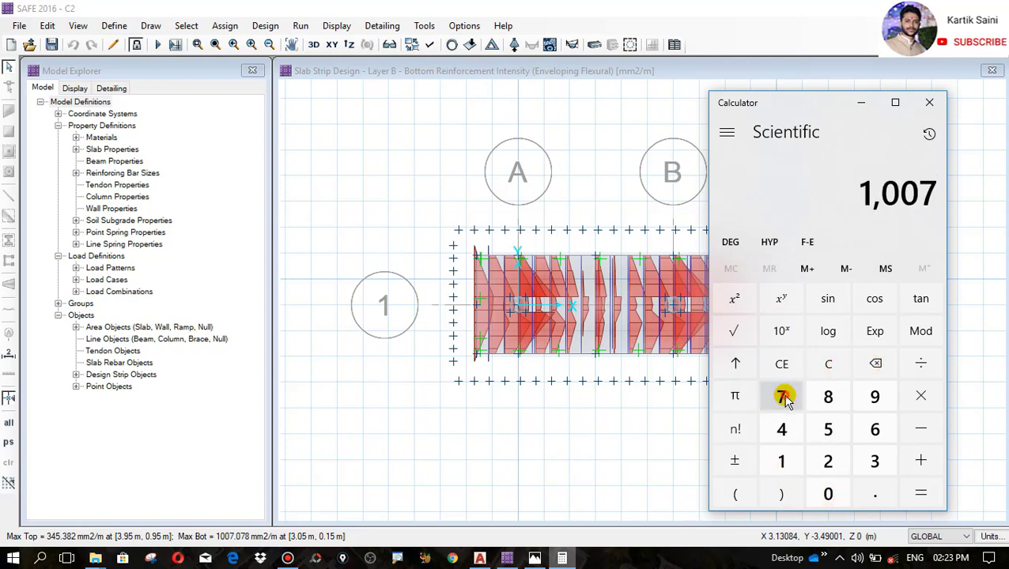
{"action": "left_click", "coordinate": [920, 364]}
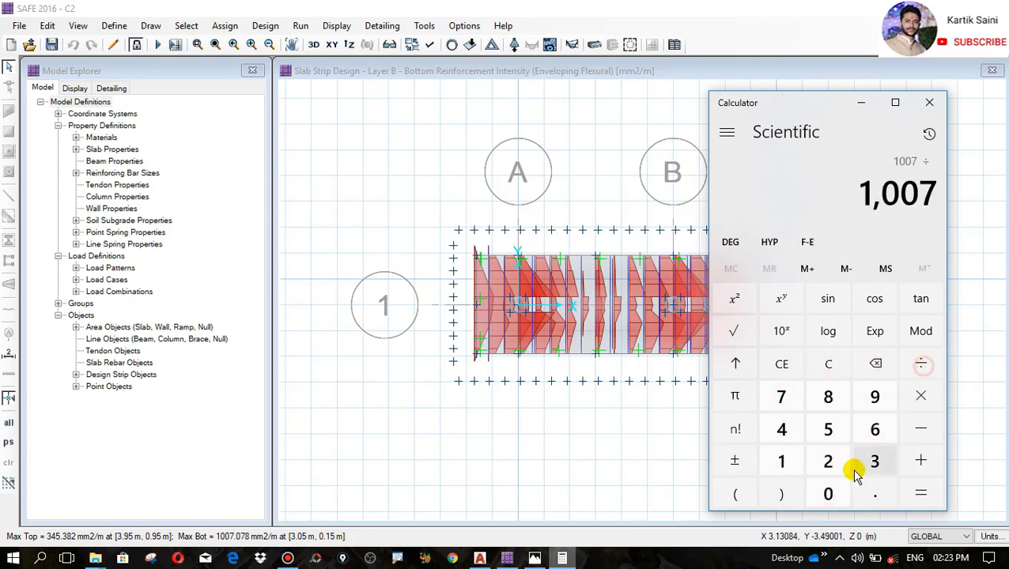
{"action": "left_click", "coordinate": [783, 461]}
{"action": "left_click", "coordinate": [786, 462]}
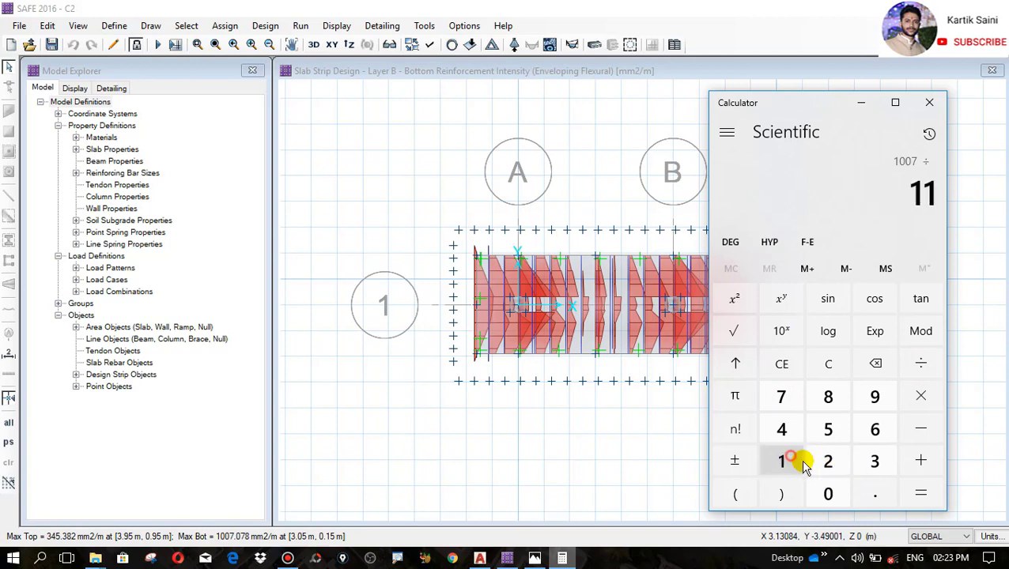
{"action": "left_click", "coordinate": [874, 461]}
{"action": "left_click", "coordinate": [920, 494]}
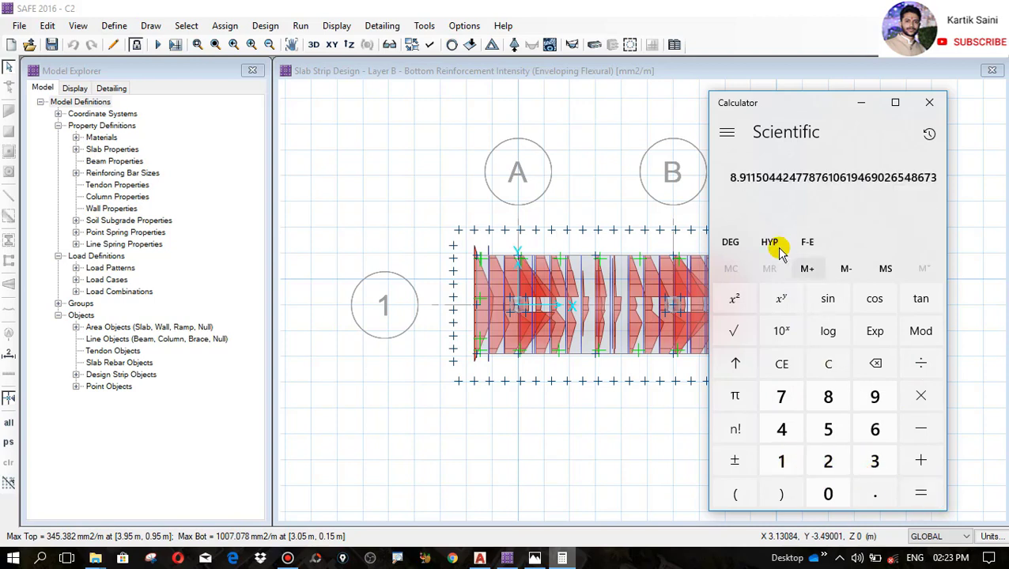
{"action": "left_click", "coordinate": [923, 367]}
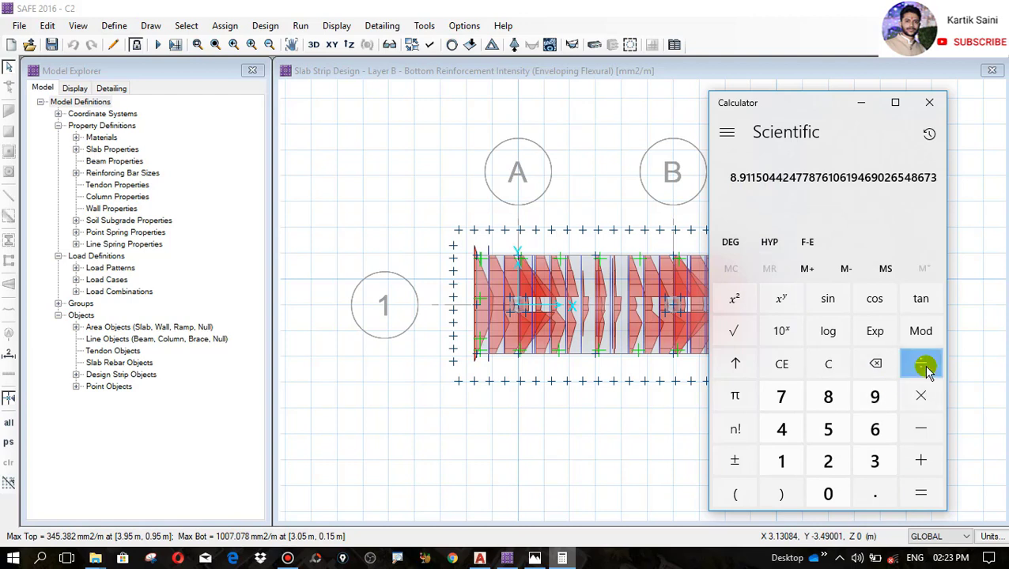
{"action": "left_click", "coordinate": [920, 395]}
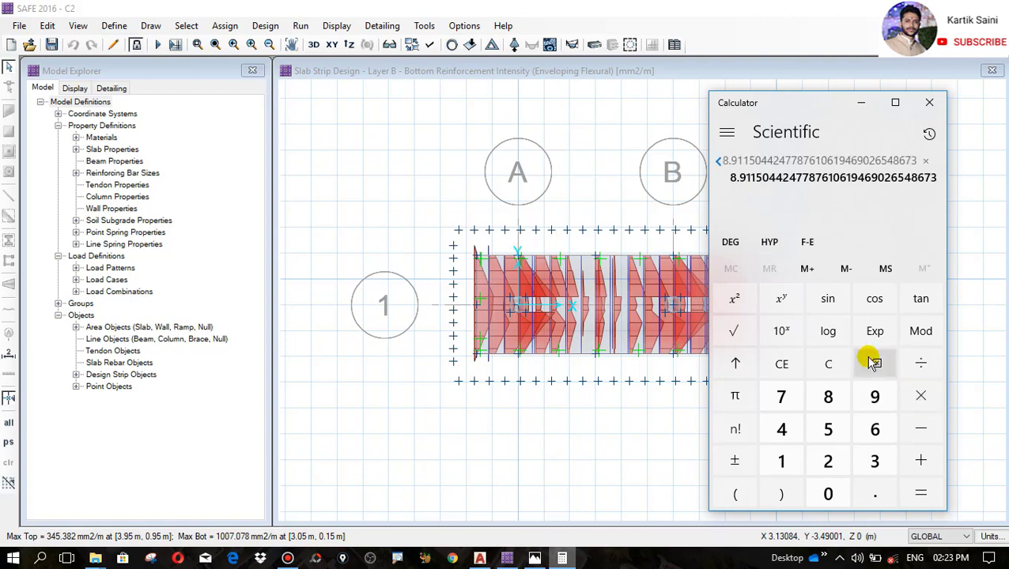
{"action": "left_click", "coordinate": [785, 363]}
{"action": "left_click", "coordinate": [781, 462]}
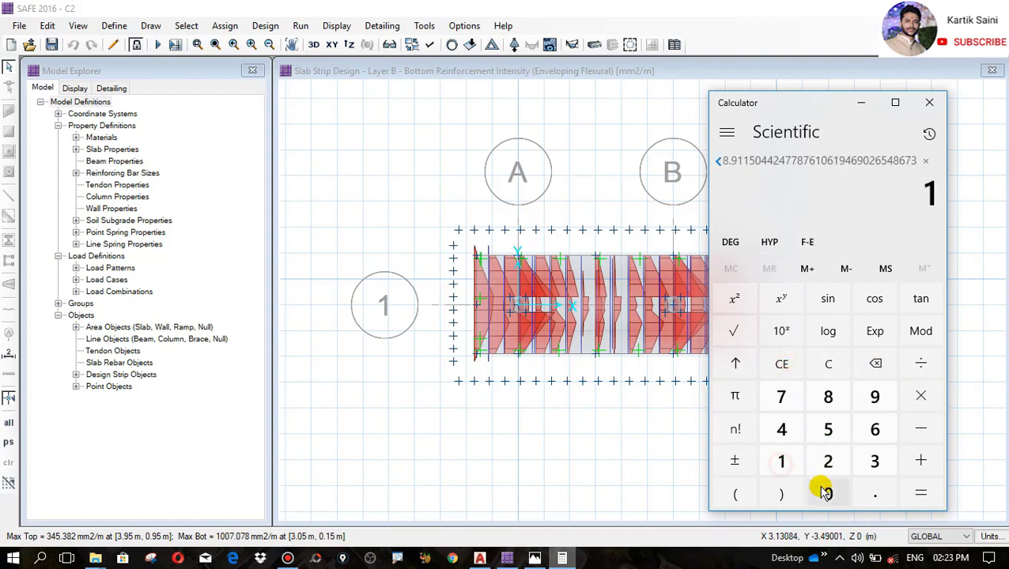
{"action": "double_click", "coordinate": [826, 494]}
{"action": "left_click", "coordinate": [827, 494]}
{"action": "left_click", "coordinate": [783, 364]}
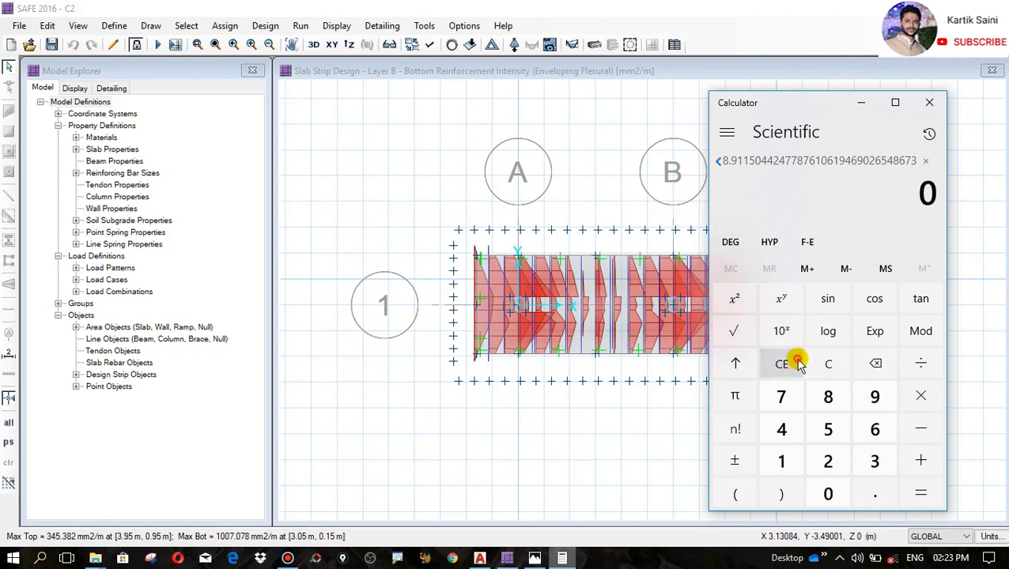
{"action": "left_click", "coordinate": [822, 365]}
Calculate the bottom bar spacing by dividing 1000 by 9, and close Calculator
{"action": "left_click", "coordinate": [781, 461]}
{"action": "triple_click", "coordinate": [828, 493]}
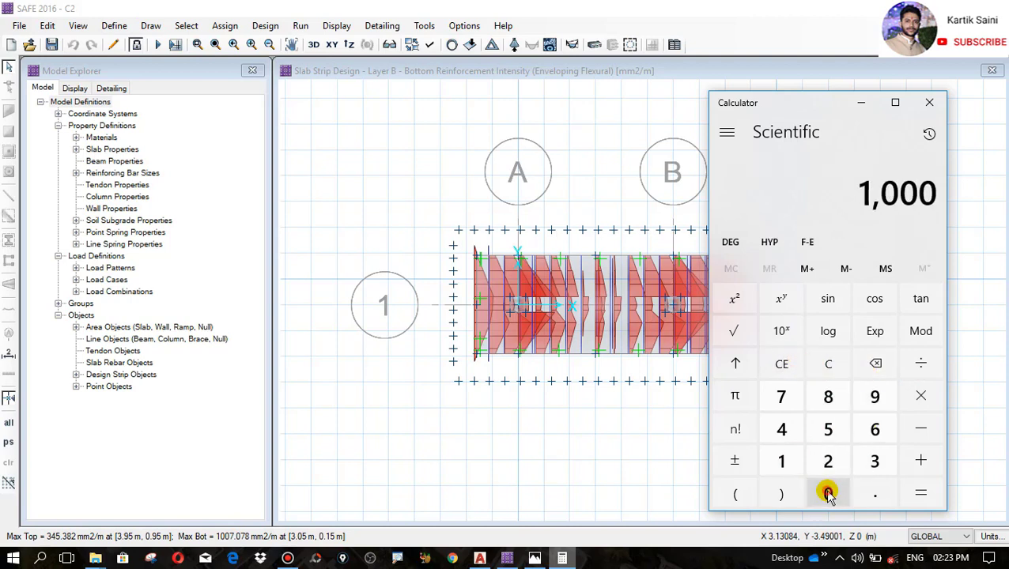
{"action": "left_click", "coordinate": [921, 365]}
{"action": "left_click", "coordinate": [877, 398]}
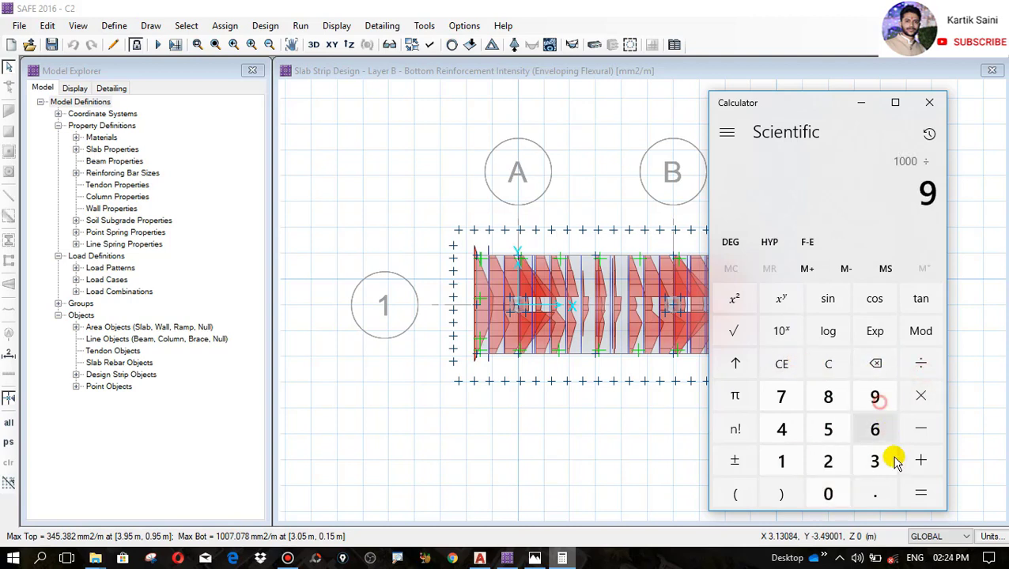
{"action": "left_click", "coordinate": [925, 491]}
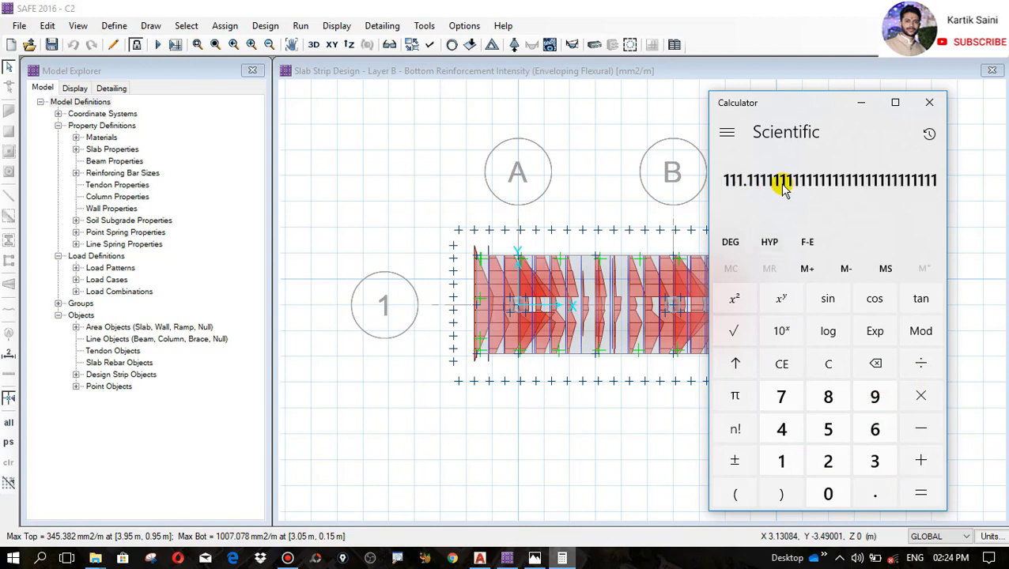
{"action": "left_click", "coordinate": [929, 105]}
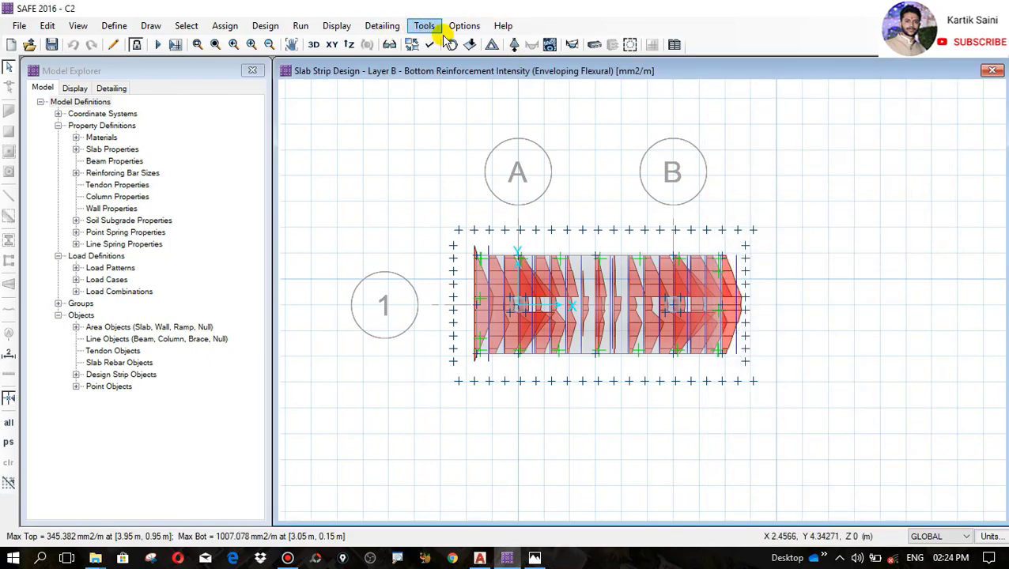
In SAFE, show Layer B bottom rebar above typical uniform reinforcing, with bottom bars of size 12 at 110 mm spacing
{"action": "left_click", "coordinate": [597, 44]}
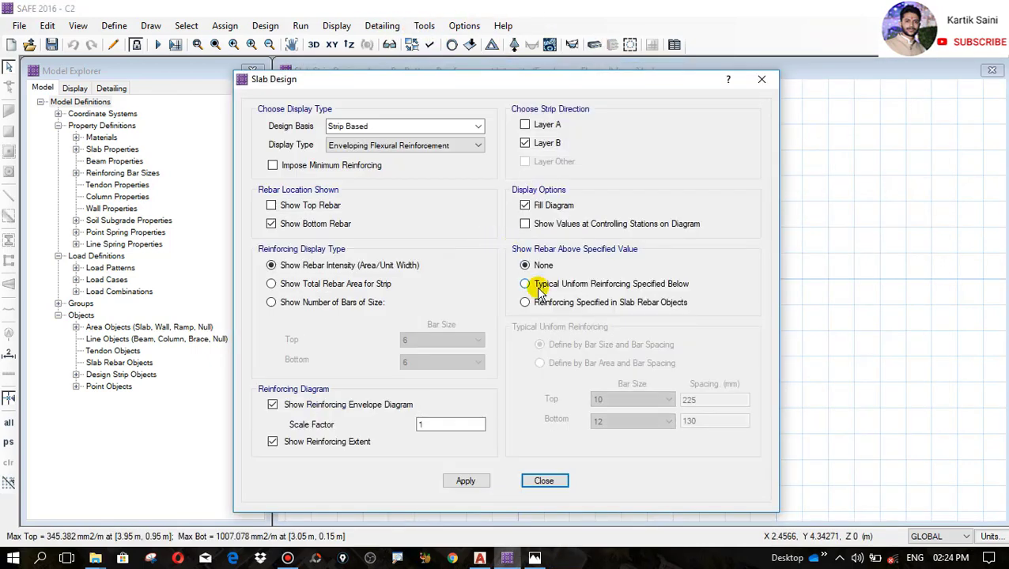
{"action": "left_click", "coordinate": [526, 302]}
{"action": "left_click_drag", "start_coordinate": [474, 81], "coordinate": [229, 78]}
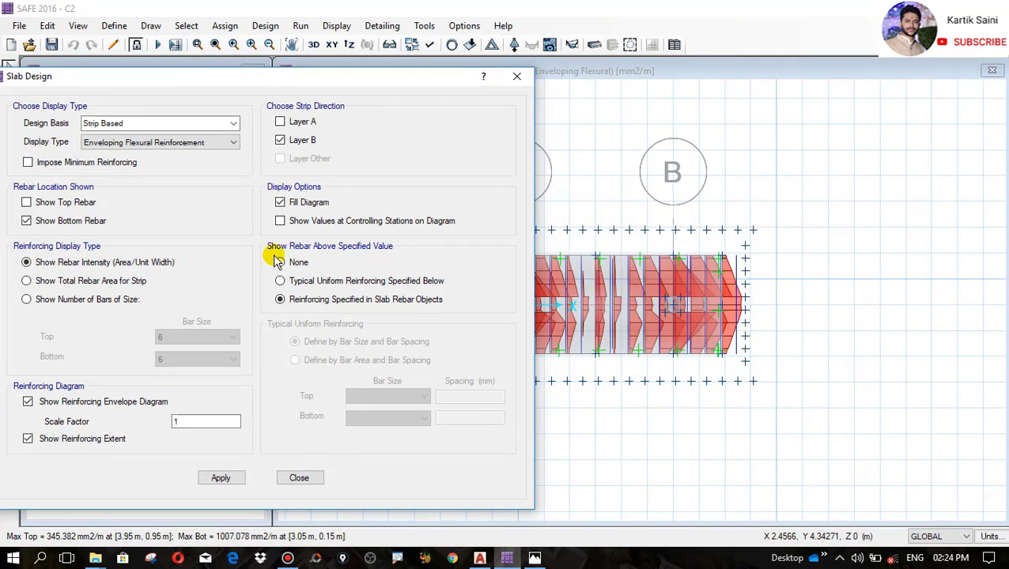
{"action": "left_click", "coordinate": [313, 281]}
{"action": "left_click", "coordinate": [380, 418]}
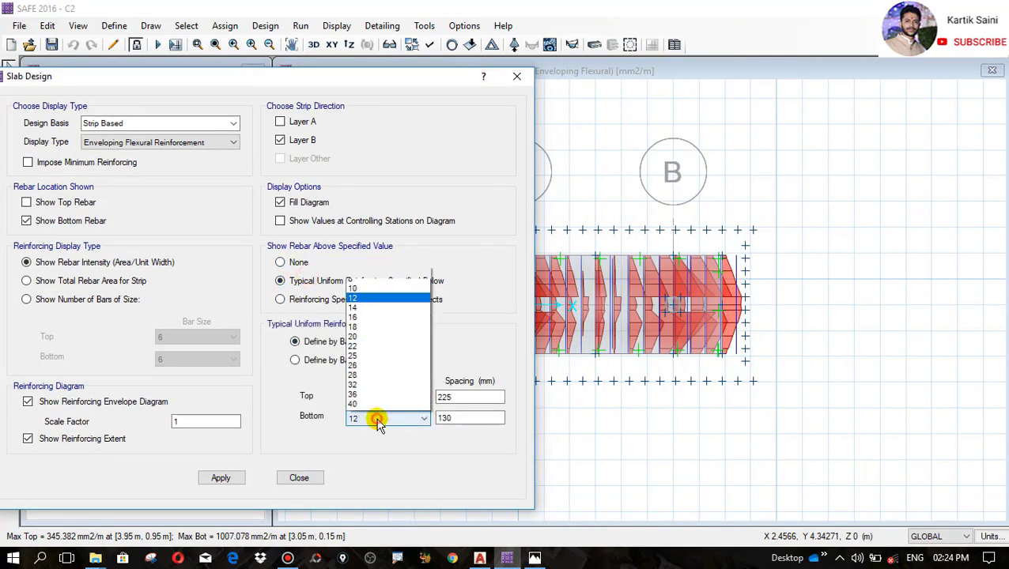
{"action": "left_click", "coordinate": [359, 289]}
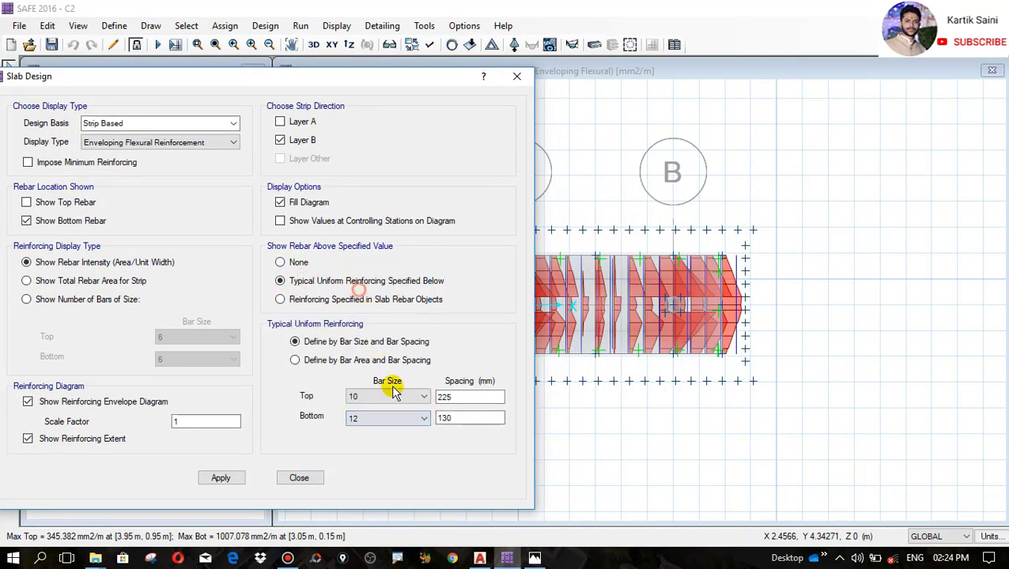
{"action": "double_click", "coordinate": [461, 418]}
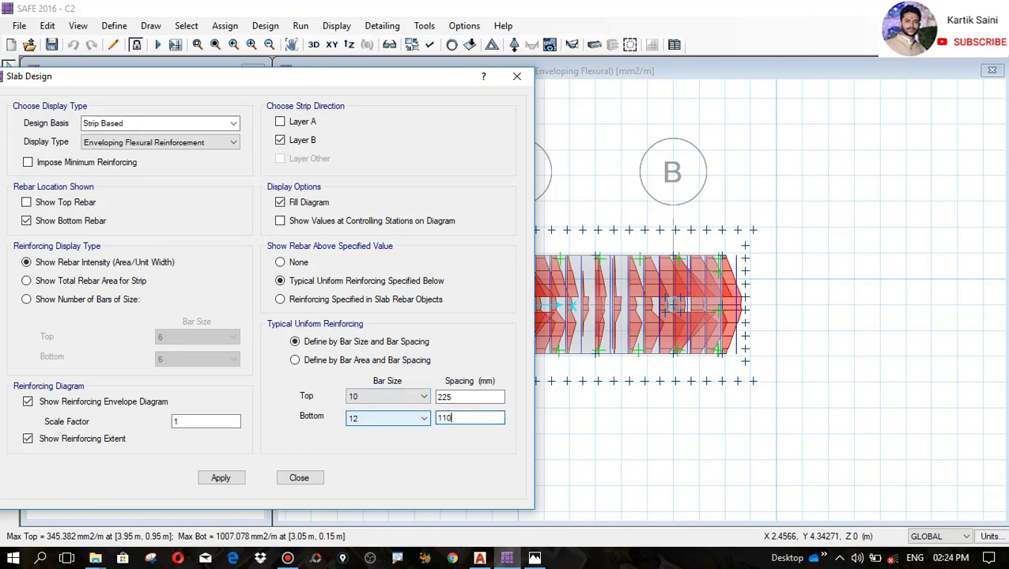
{"action": "type", "text": "110"}
{"action": "left_click", "coordinate": [214, 479]}
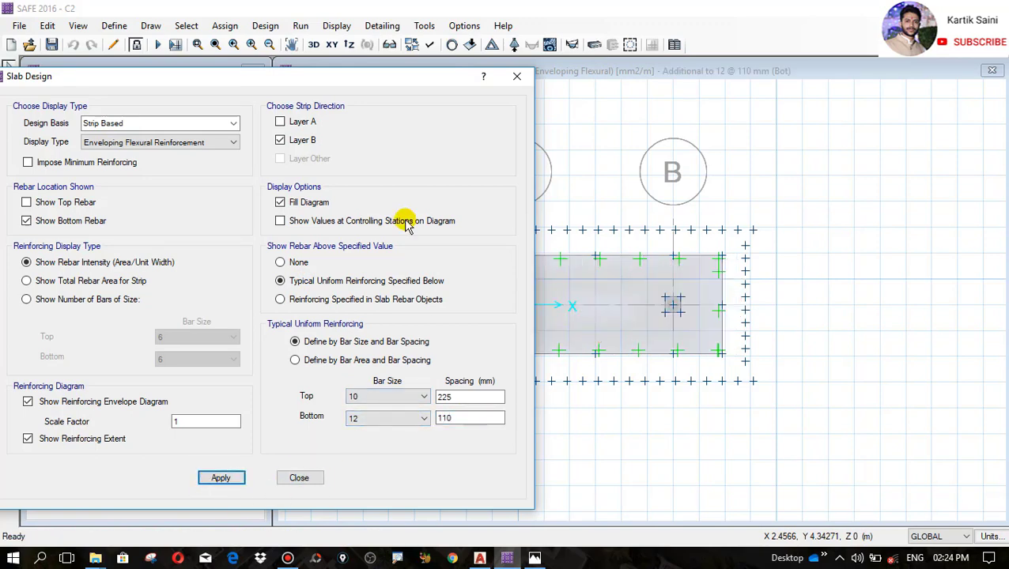
{"action": "left_click_drag", "start_coordinate": [367, 83], "coordinate": [222, 83]}
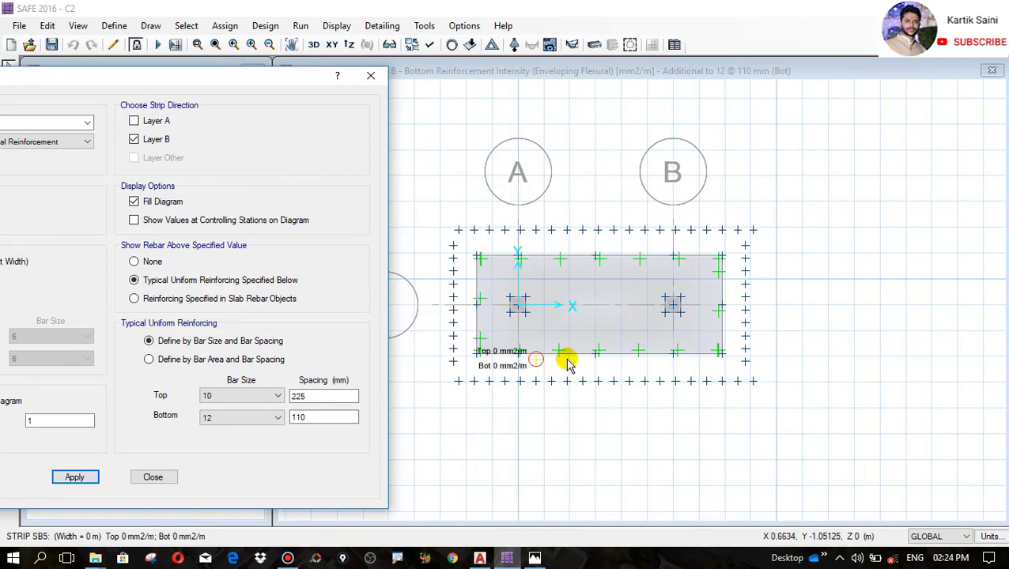
Find the green reinforcement labels of the narrow 1.9M section in AutoCAD, and check the moment diagram image and SAFE's bottom bar settings
{"action": "left_click", "coordinate": [479, 558]}
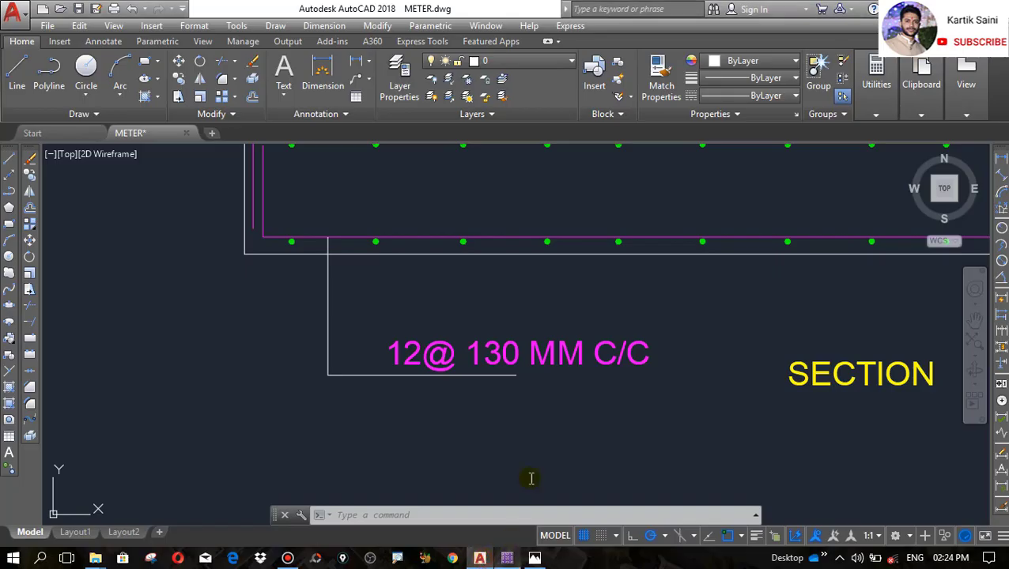
{"action": "scroll", "coordinate": [554, 443], "scroll_direction": "down", "scroll_amount": 3}
{"action": "scroll", "coordinate": [587, 401], "scroll_direction": "down", "scroll_amount": 2}
{"action": "scroll", "coordinate": [526, 317], "scroll_direction": "up", "scroll_amount": 4}
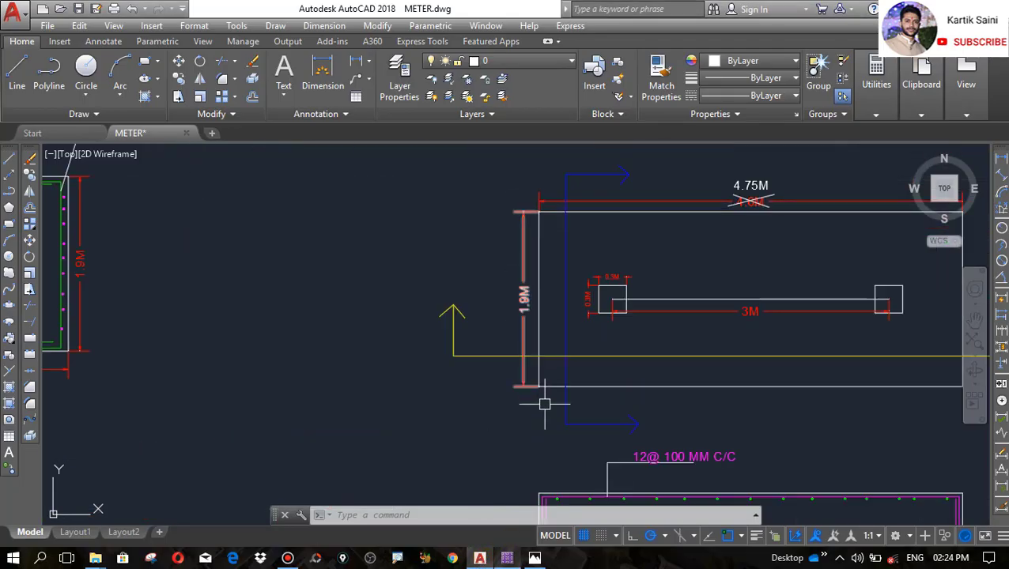
{"action": "scroll", "coordinate": [547, 367], "scroll_direction": "down", "scroll_amount": 2}
{"action": "scroll", "coordinate": [552, 371], "scroll_direction": "up", "scroll_amount": 2}
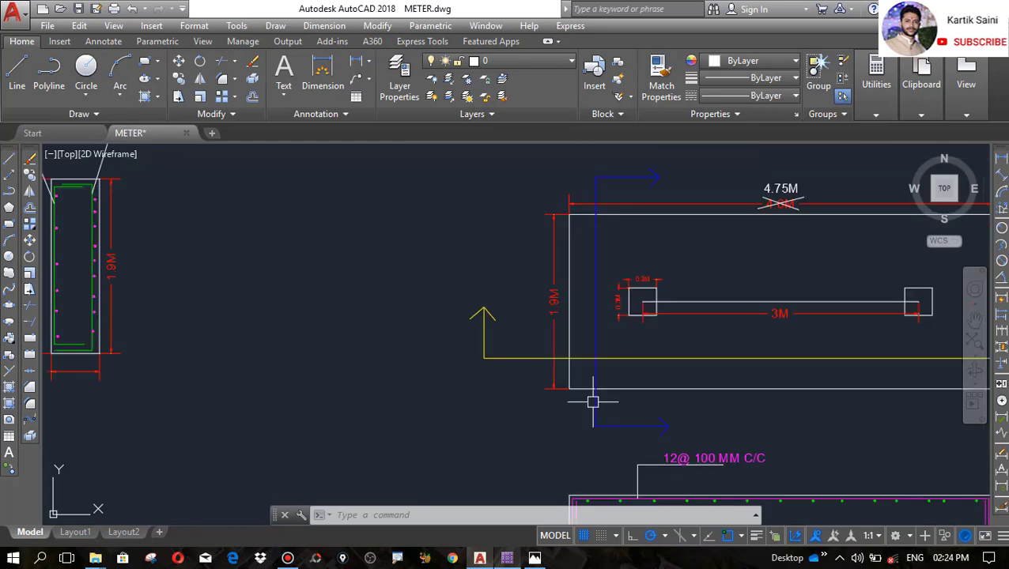
{"action": "scroll", "coordinate": [592, 401], "scroll_direction": "down", "scroll_amount": 1}
{"action": "scroll", "coordinate": [175, 214], "scroll_direction": "up", "scroll_amount": 5}
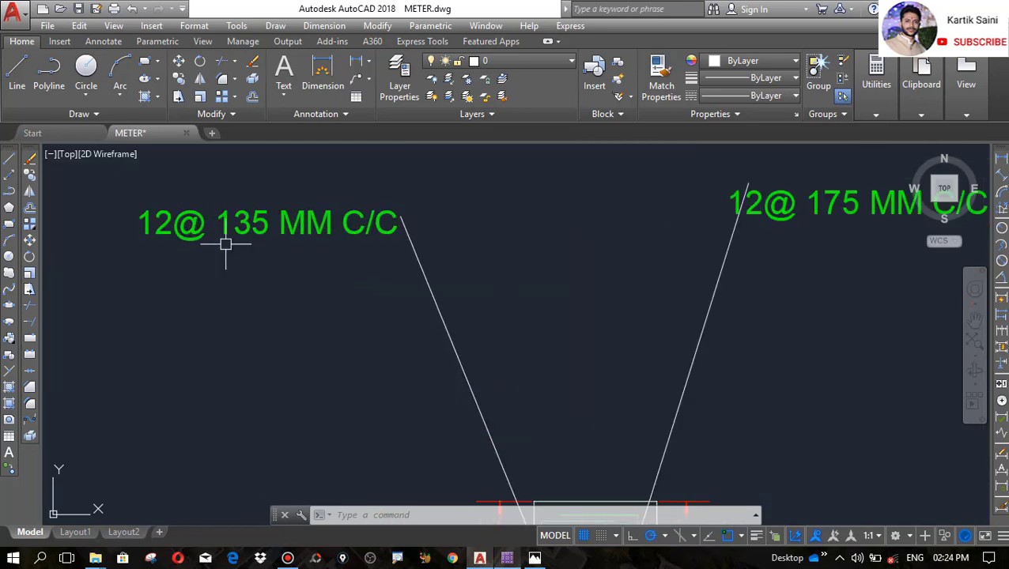
{"action": "left_click", "coordinate": [534, 558]}
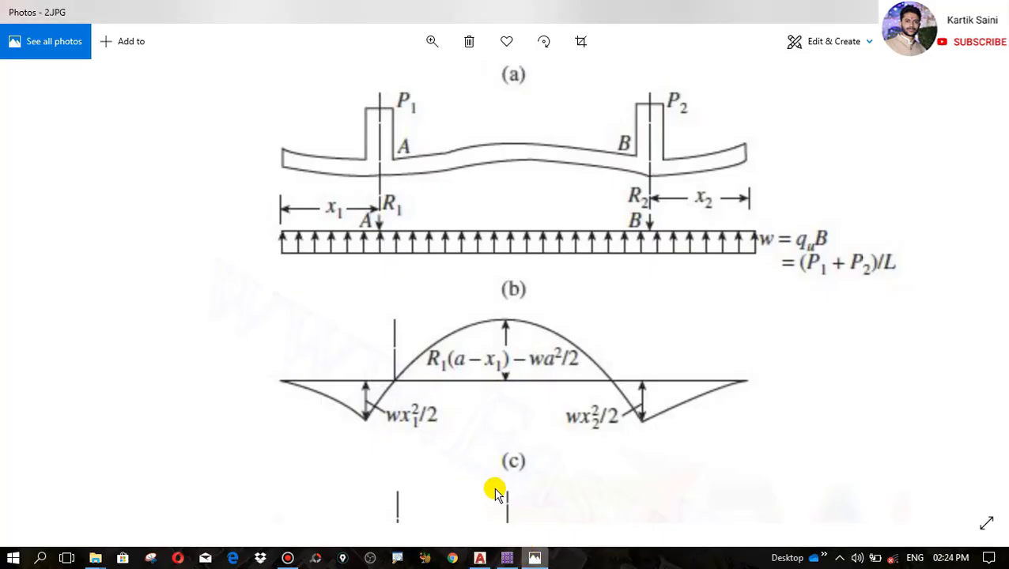
{"action": "left_click", "coordinate": [507, 558]}
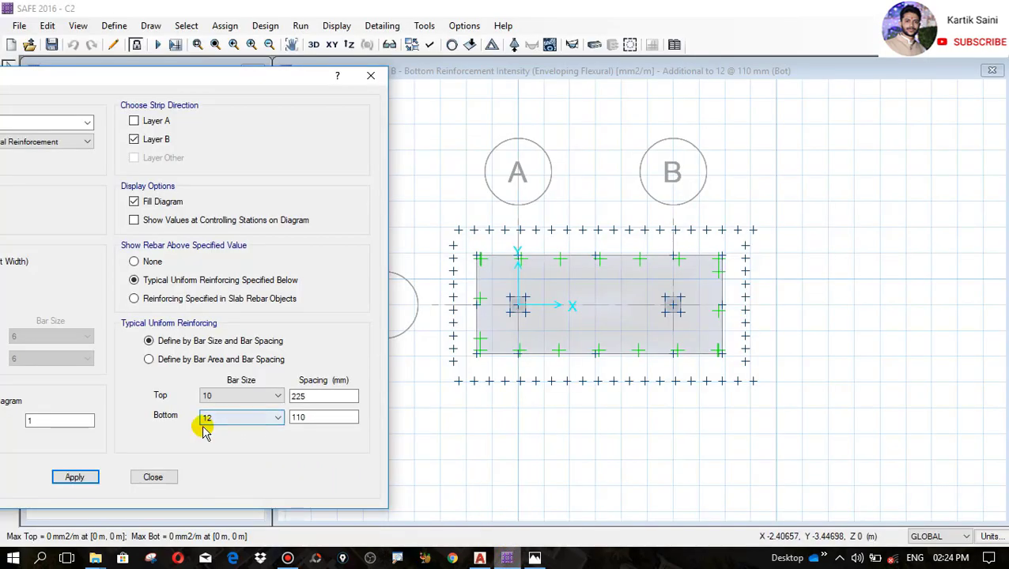
In AutoCAD, change the spacing in the green 12@ 135 MM C/C label to 110 MM
{"action": "left_click", "coordinate": [479, 559]}
{"action": "left_click", "coordinate": [225, 224]}
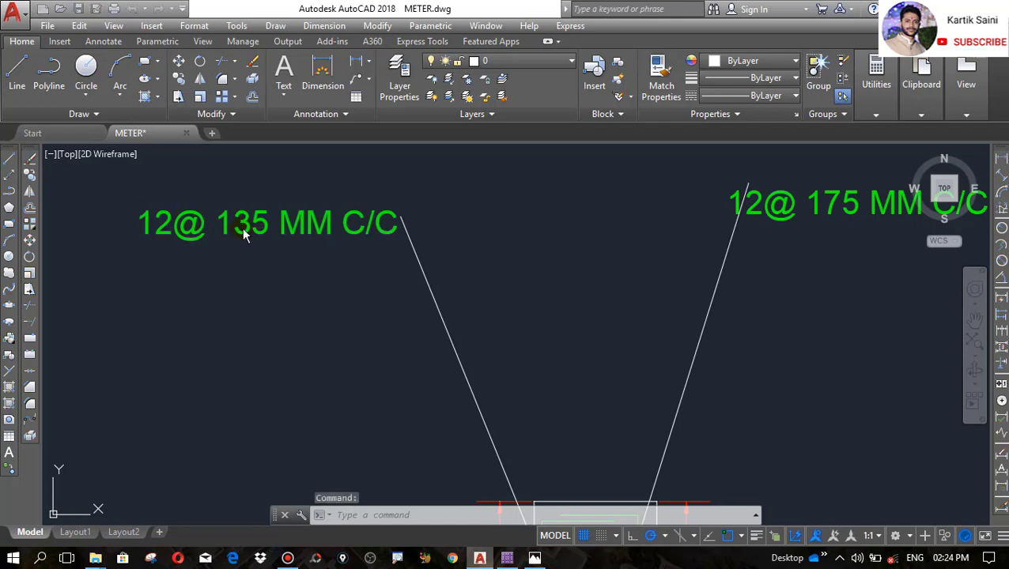
{"action": "double_click", "coordinate": [261, 227]}
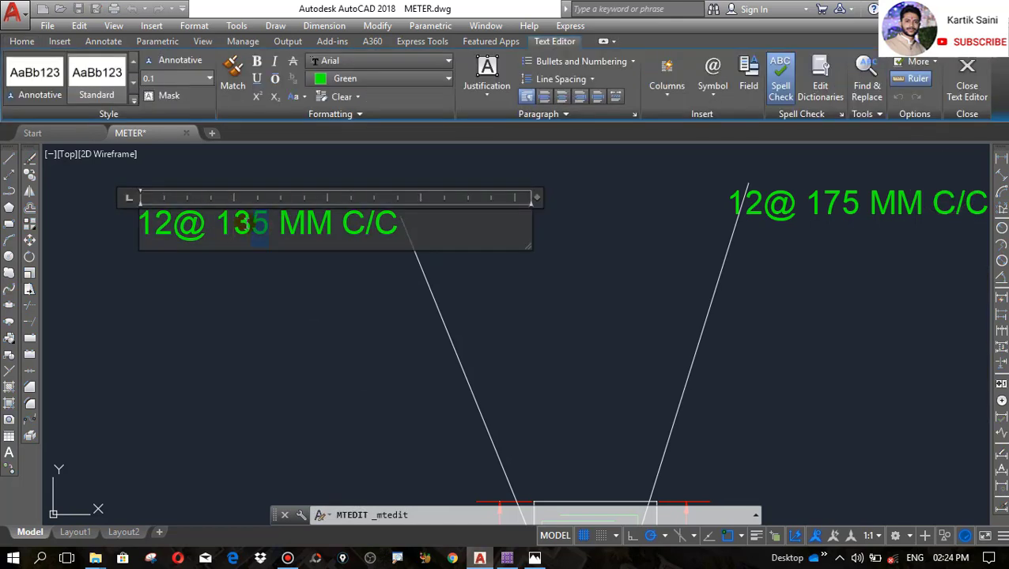
{"action": "left_click_drag", "start_coordinate": [242, 224], "coordinate": [233, 228]}
{"action": "key", "text": "BackSpace"}
{"action": "type", "text": "10"}
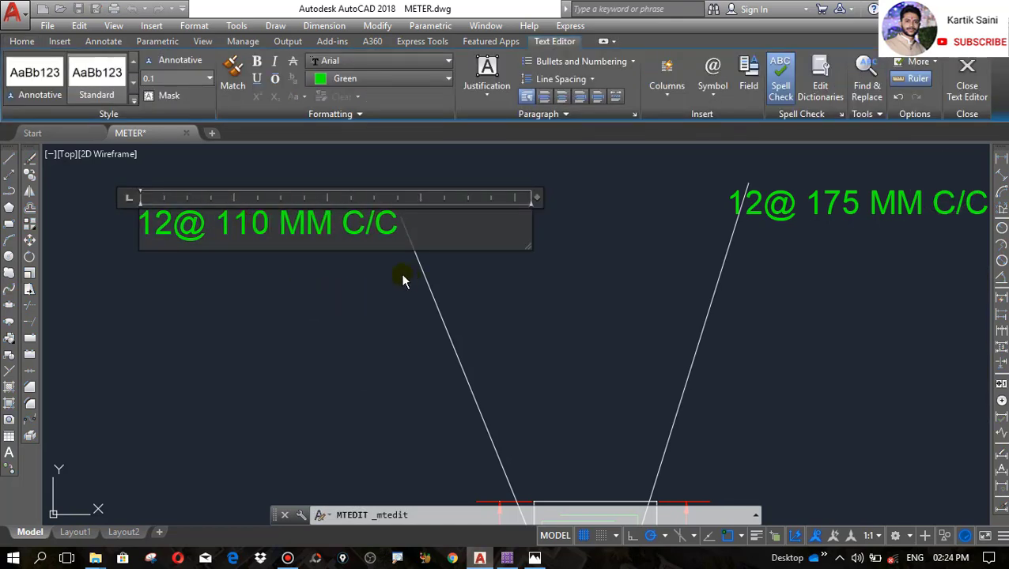
{"action": "left_click", "coordinate": [350, 301]}
Change the bar size in the green 12@ 175 MM C/C label to 10, and return to SAFE to check the top bar spacing
{"action": "scroll", "coordinate": [513, 319], "scroll_direction": "down", "scroll_amount": 3}
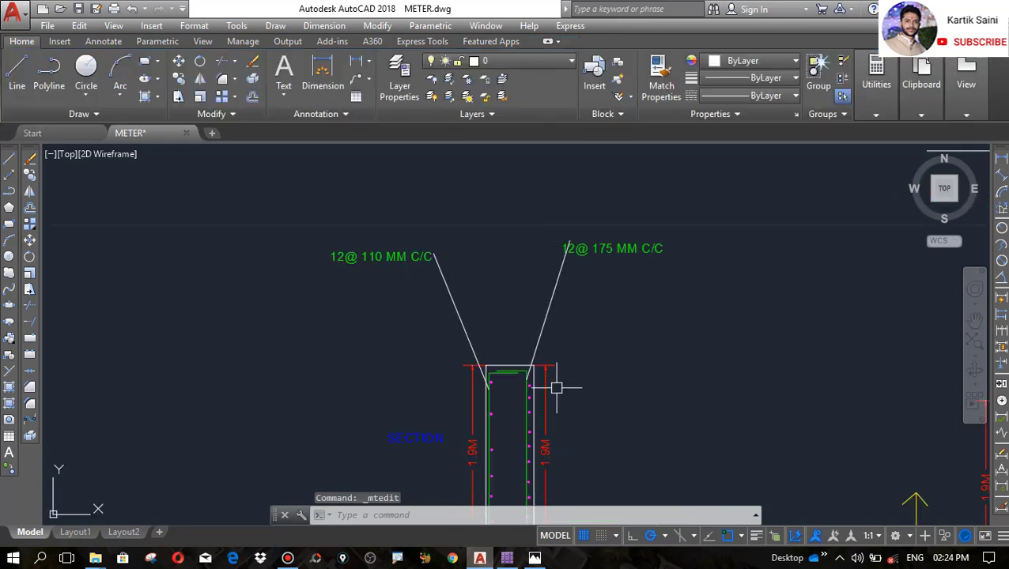
{"action": "scroll", "coordinate": [538, 389], "scroll_direction": "up", "scroll_amount": 3}
{"action": "scroll", "coordinate": [509, 435], "scroll_direction": "down", "scroll_amount": 2}
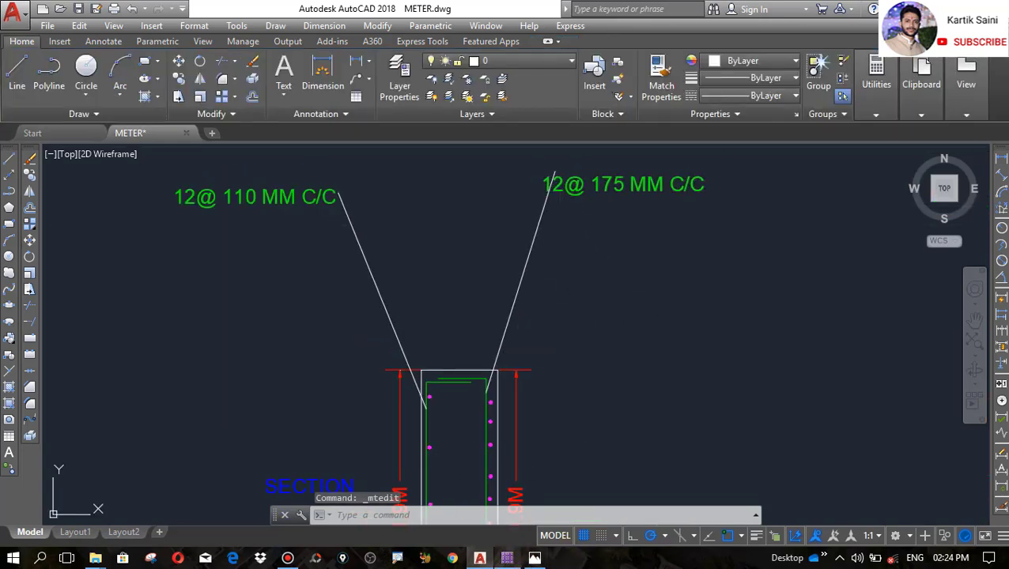
{"action": "double_click", "coordinate": [551, 182]}
{"action": "left_click_drag", "start_coordinate": [576, 200], "coordinate": [547, 203]}
{"action": "type", "text": "0"}
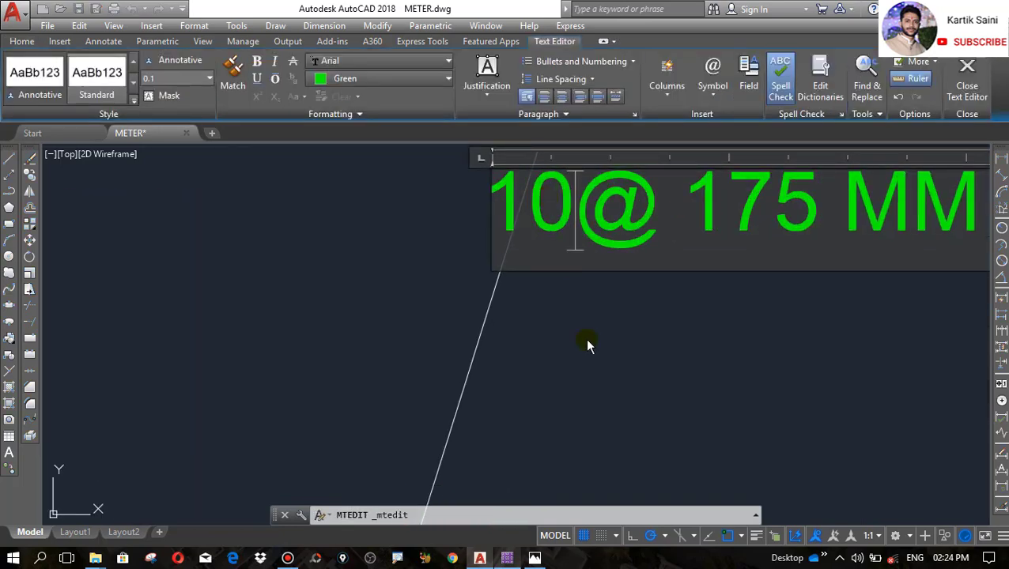
{"action": "left_click", "coordinate": [587, 345]}
{"action": "left_click", "coordinate": [507, 558]}
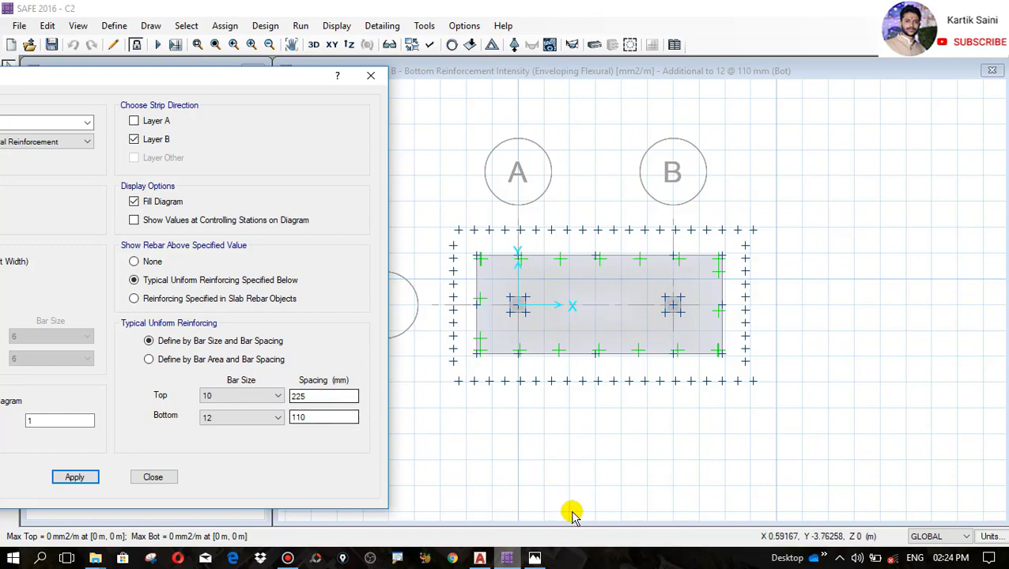
In AutoCAD, change the spacing in the green 10@ 175 MM label to 225 MM
{"action": "left_click", "coordinate": [479, 559]}
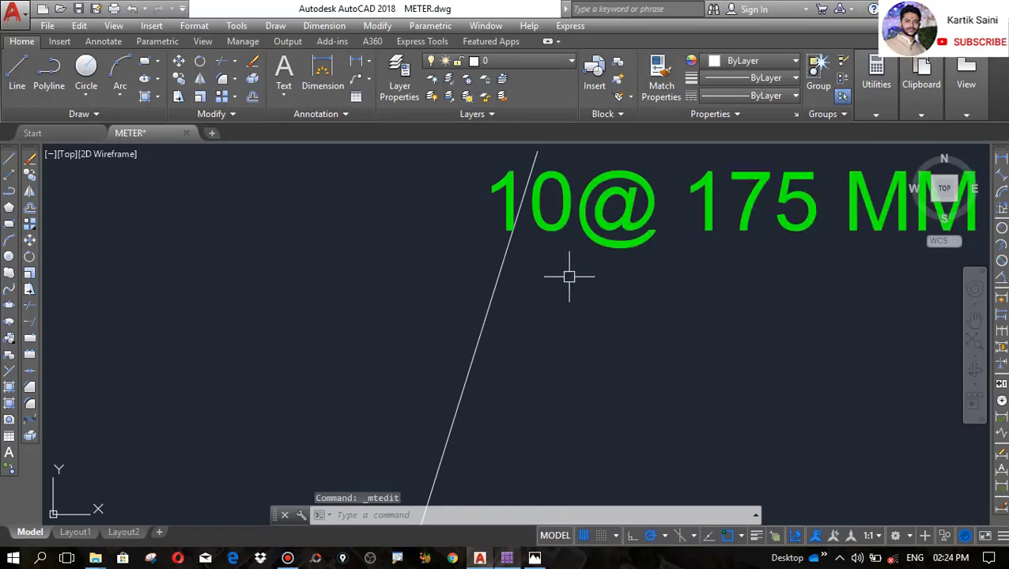
{"action": "scroll", "coordinate": [658, 217], "scroll_direction": "up", "scroll_amount": 2}
{"action": "double_click", "coordinate": [755, 264]}
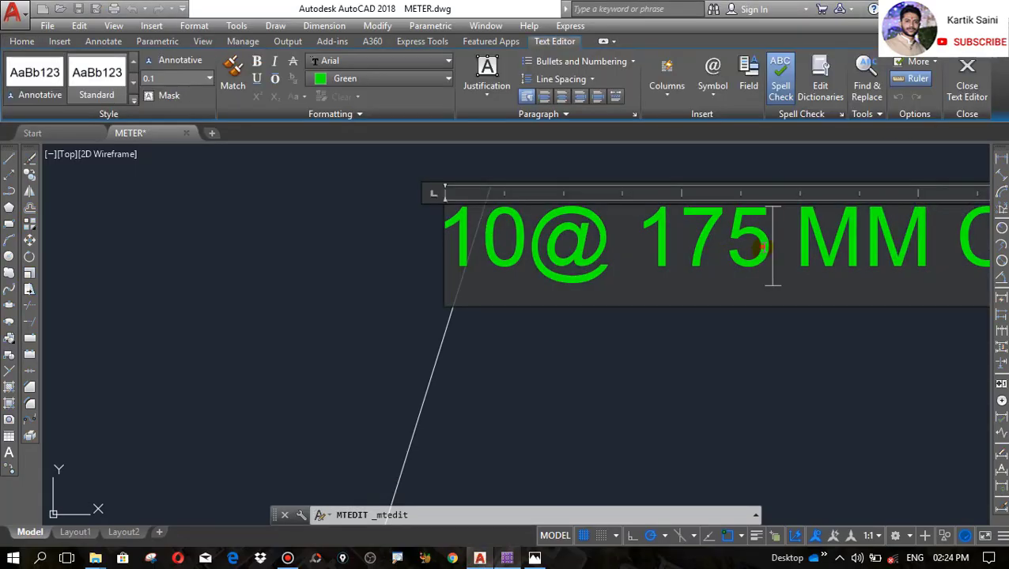
{"action": "left_click_drag", "start_coordinate": [773, 275], "coordinate": [655, 240]}
{"action": "type", "text": "225"}
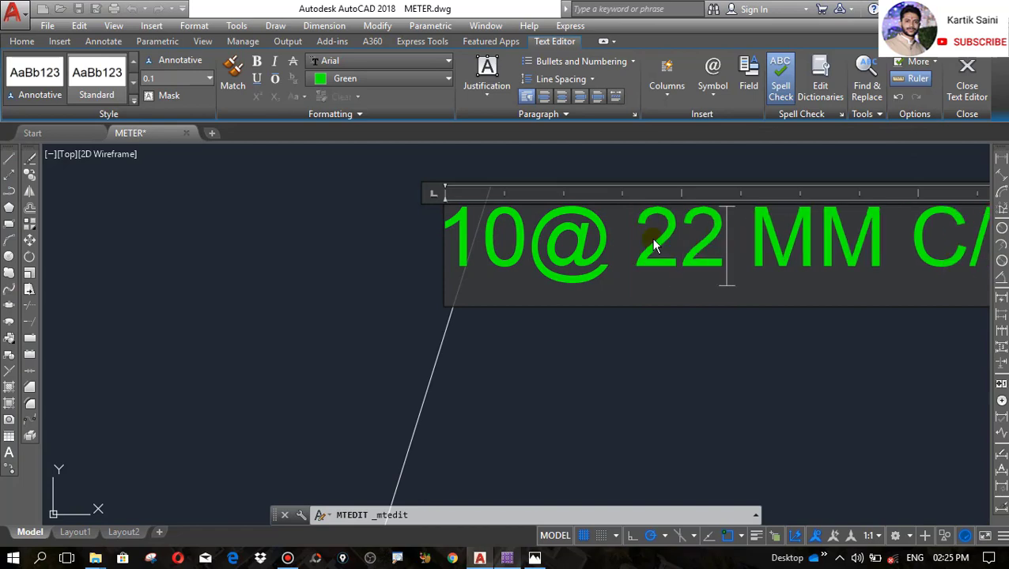
{"action": "left_click", "coordinate": [706, 359]}
Review the narrow section's green bar labels and the rectangular footing's plan and long section
{"action": "scroll", "coordinate": [507, 259], "scroll_direction": "down", "scroll_amount": 6}
{"action": "scroll", "coordinate": [500, 256], "scroll_direction": "down", "scroll_amount": 8}
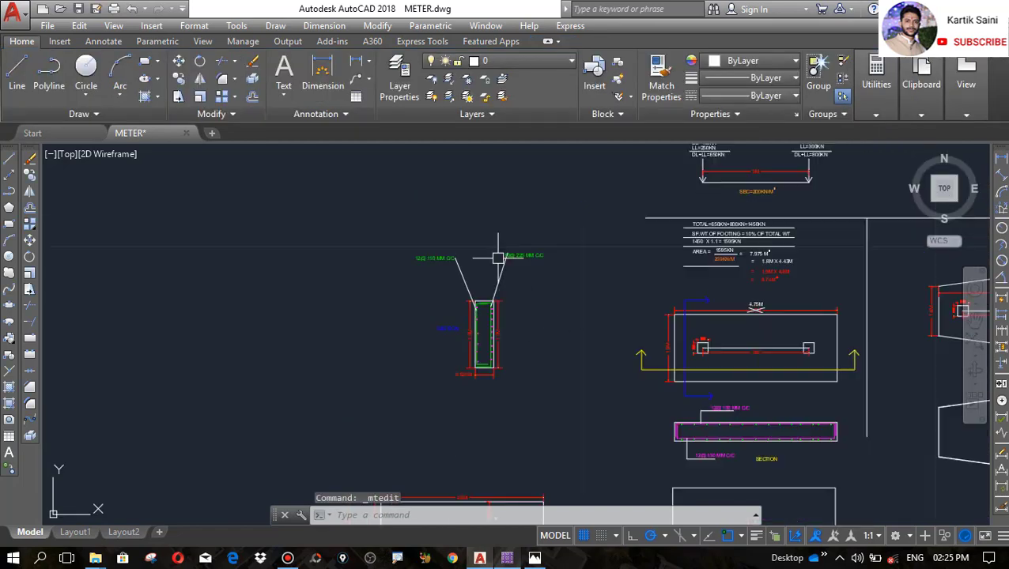
{"action": "scroll", "coordinate": [635, 331], "scroll_direction": "up", "scroll_amount": 4}
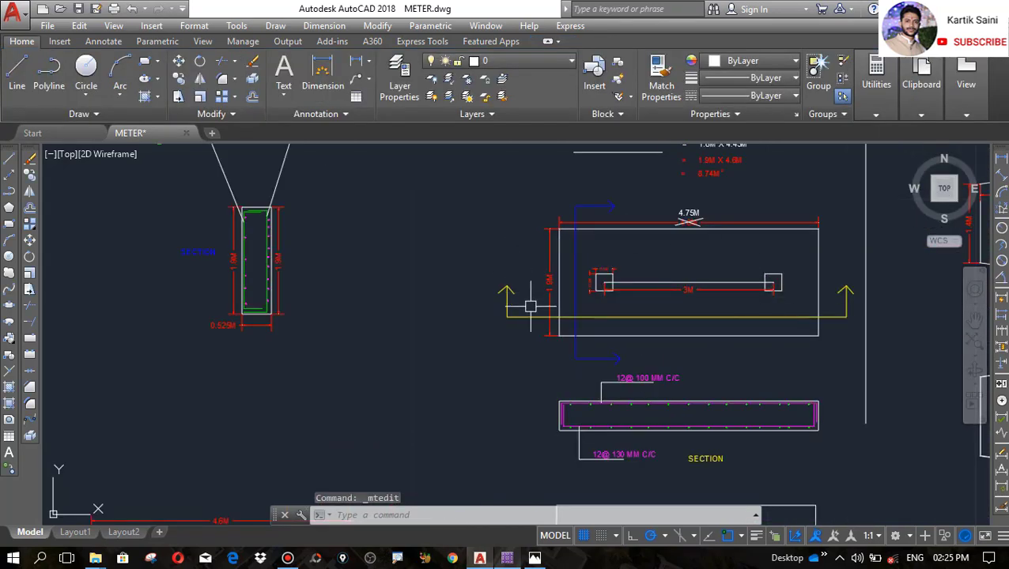
{"action": "scroll", "coordinate": [529, 294], "scroll_direction": "down", "scroll_amount": 2}
{"action": "scroll", "coordinate": [547, 323], "scroll_direction": "up", "scroll_amount": 5}
{"action": "scroll", "coordinate": [554, 316], "scroll_direction": "down", "scroll_amount": 7}
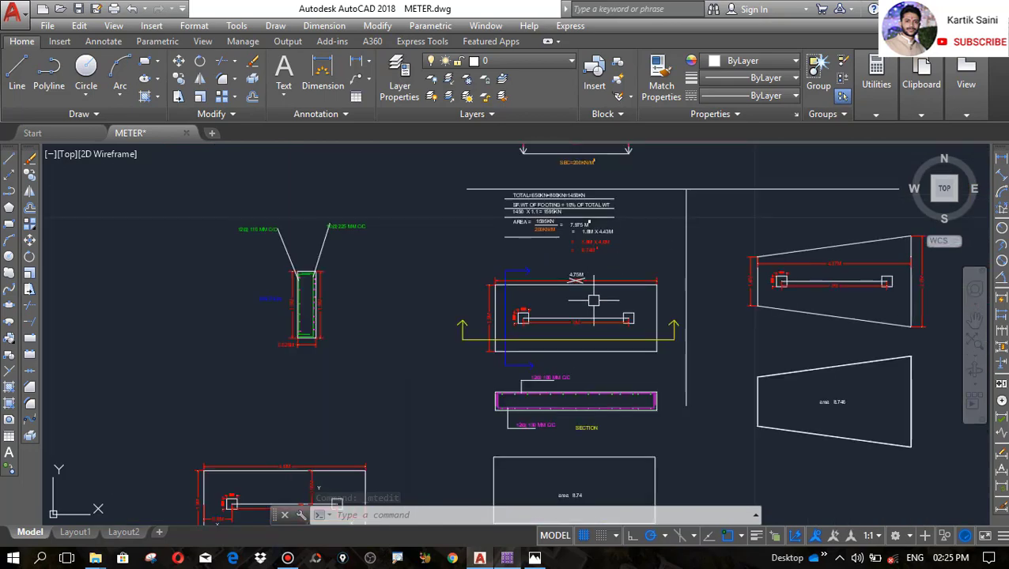
{"action": "scroll", "coordinate": [483, 367], "scroll_direction": "up", "scroll_amount": 7}
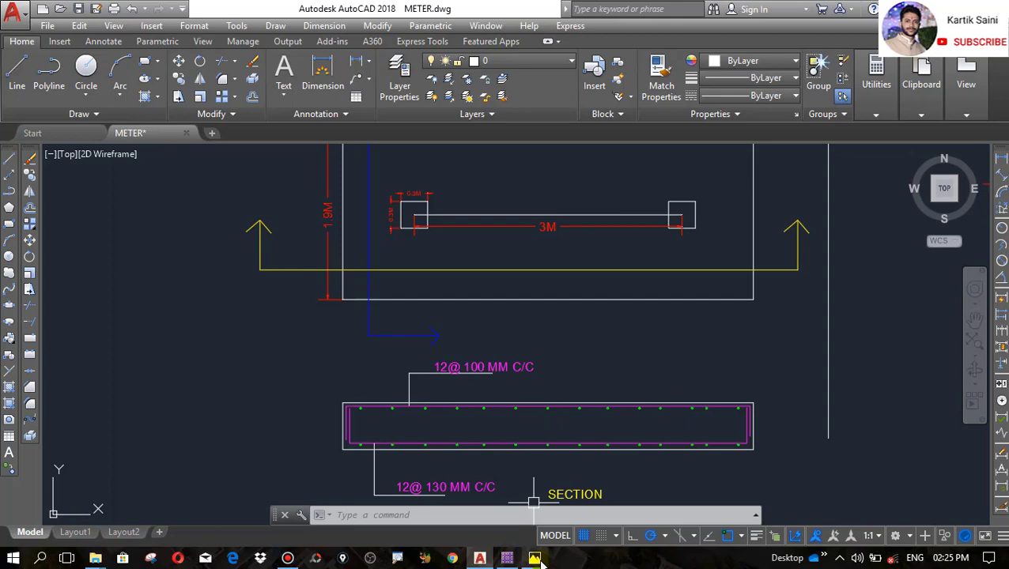
In File Explorer, go to the New folder inside album ce and open the image gh
{"action": "mouse_move", "coordinate": [93, 558]}
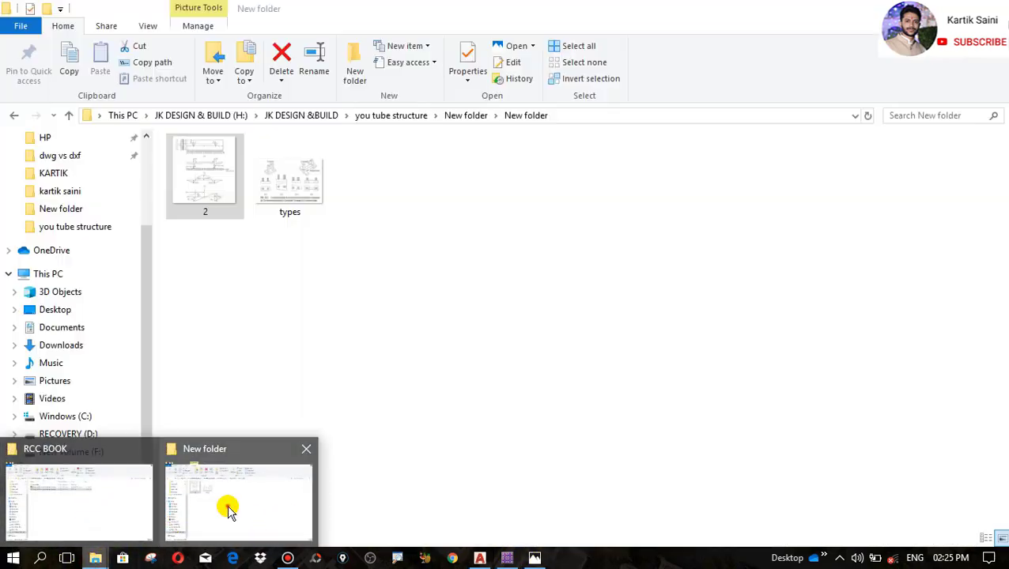
{"action": "left_click", "coordinate": [225, 507]}
{"action": "left_click", "coordinate": [13, 116]}
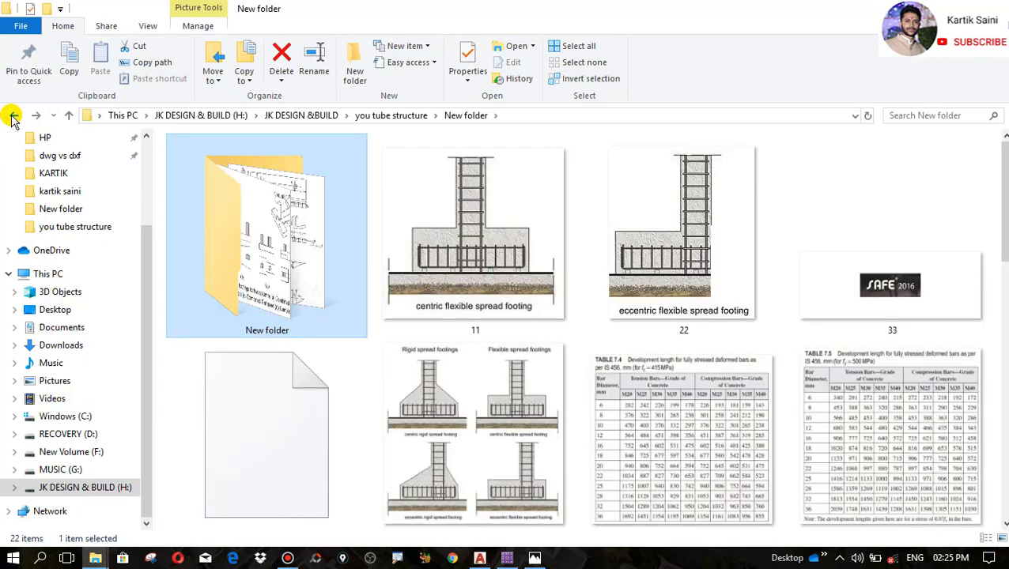
{"action": "left_click", "coordinate": [13, 116]}
{"action": "double_click", "coordinate": [205, 212]}
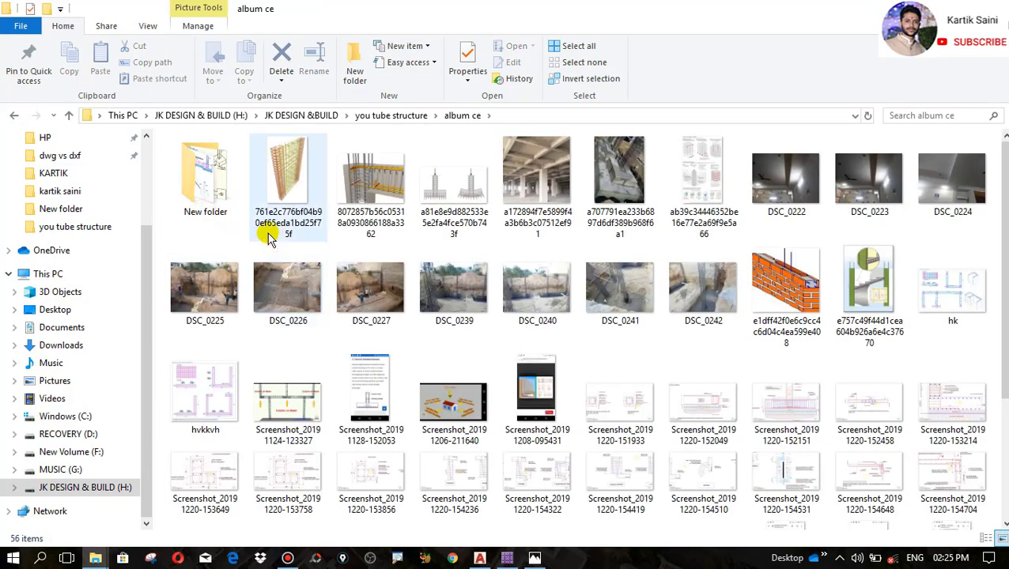
{"action": "double_click", "coordinate": [204, 176]}
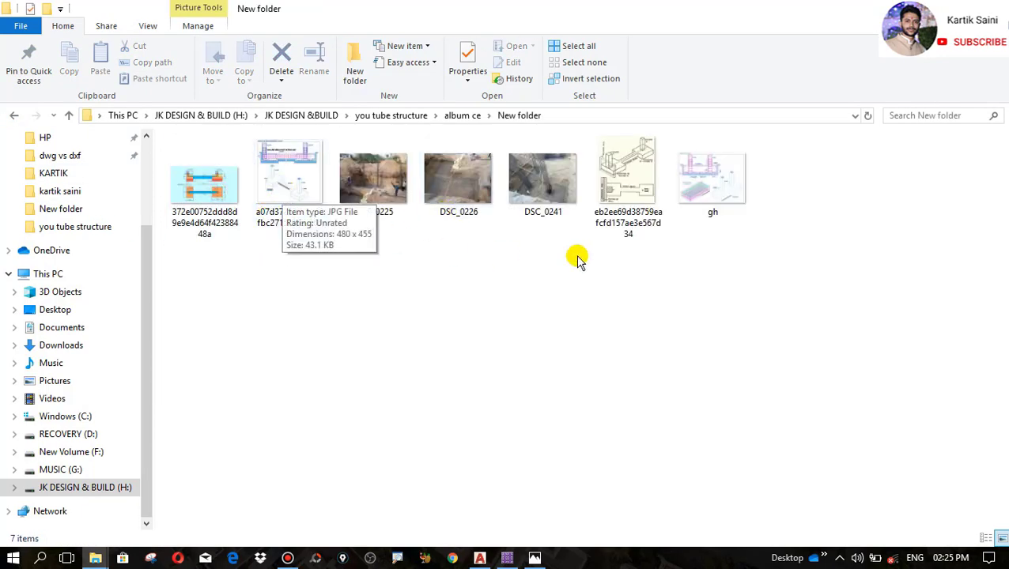
{"action": "double_click", "coordinate": [713, 190]}
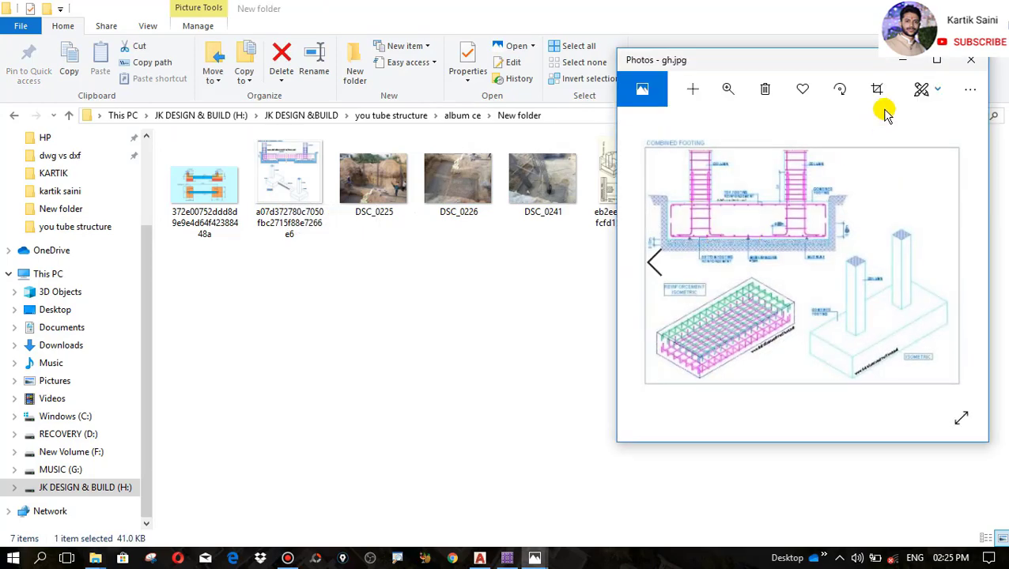
Maximize the gh.jpg image and examine its combined footing section and reinforcement isometric up close
{"action": "left_click", "coordinate": [938, 63]}
{"action": "double_click", "coordinate": [360, 228]}
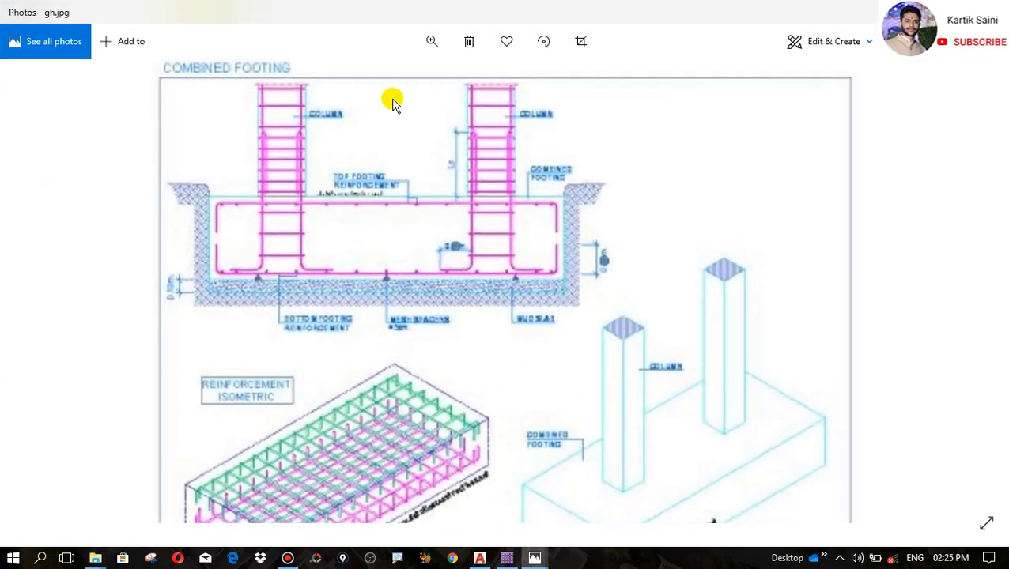
{"action": "left_click", "coordinate": [427, 48]}
{"action": "left_click_drag", "start_coordinate": [412, 80], "coordinate": [417, 80]}
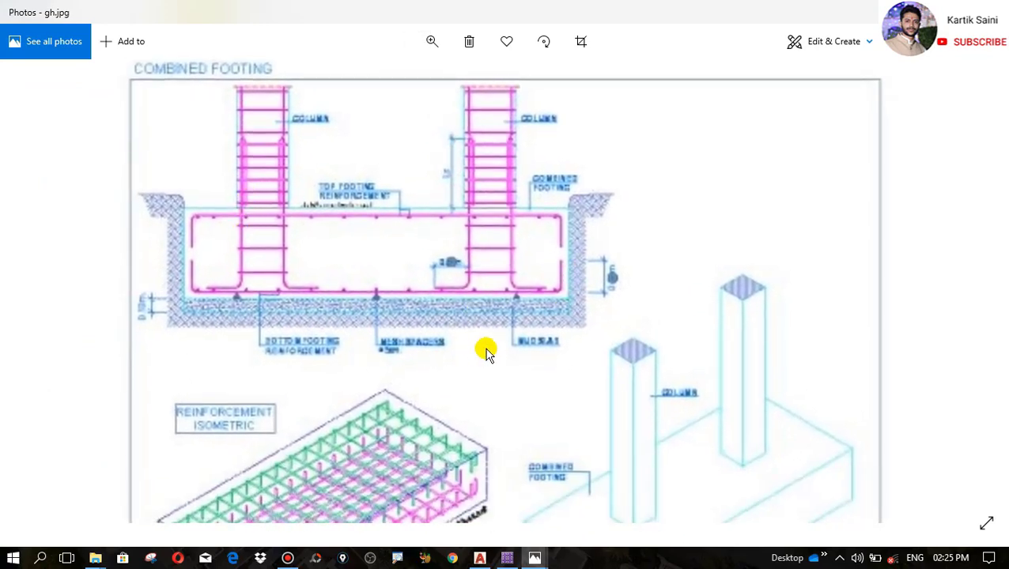
{"action": "left_click_drag", "start_coordinate": [563, 449], "coordinate": [531, 345]}
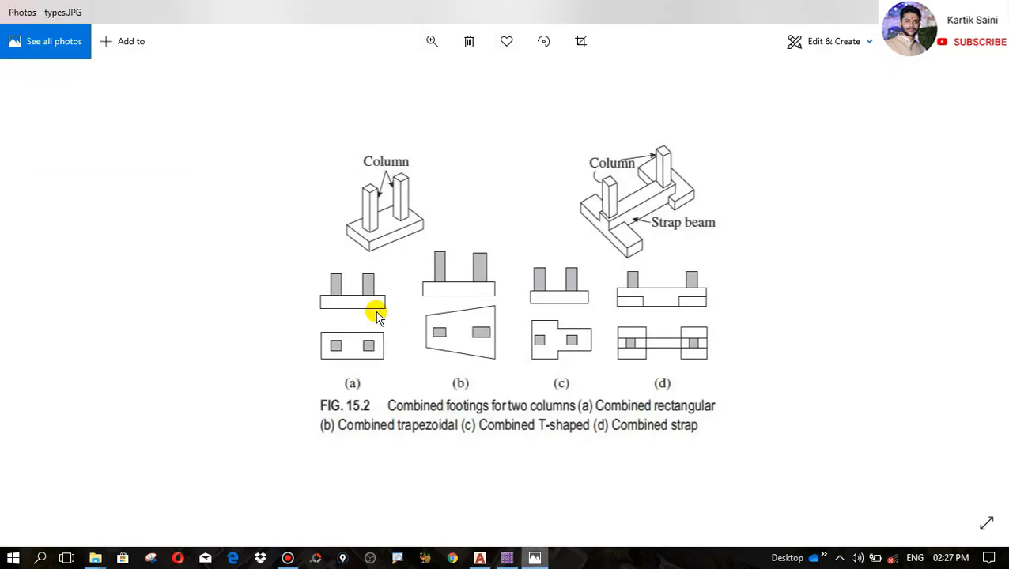
Examine the rectangular and trapezoidal combined footing sketches in types.JPG, and return to AutoCAD
{"action": "scroll", "coordinate": [376, 316], "scroll_direction": "up", "scroll_amount": 3}
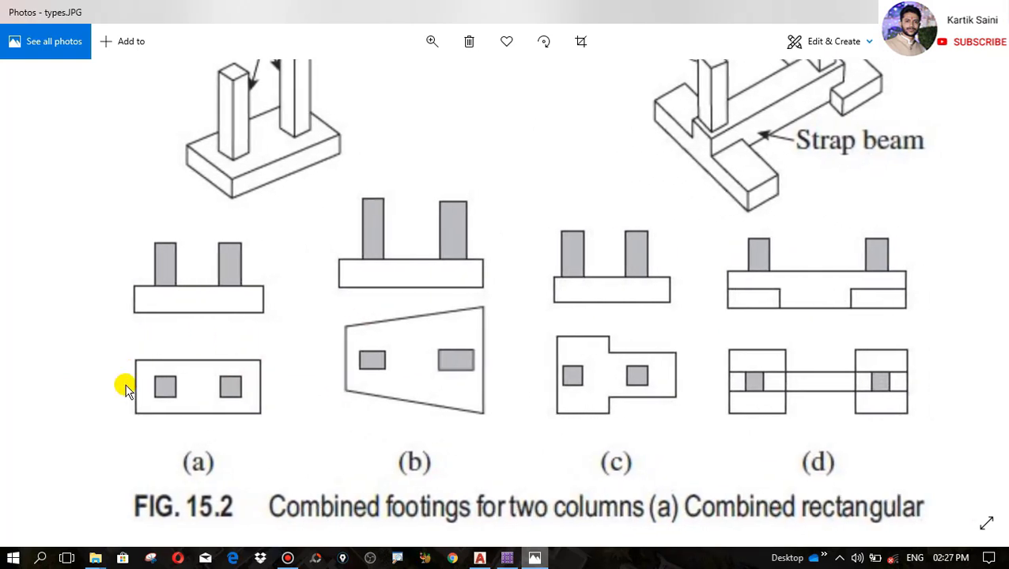
{"action": "left_click_drag", "start_coordinate": [215, 427], "coordinate": [259, 360]}
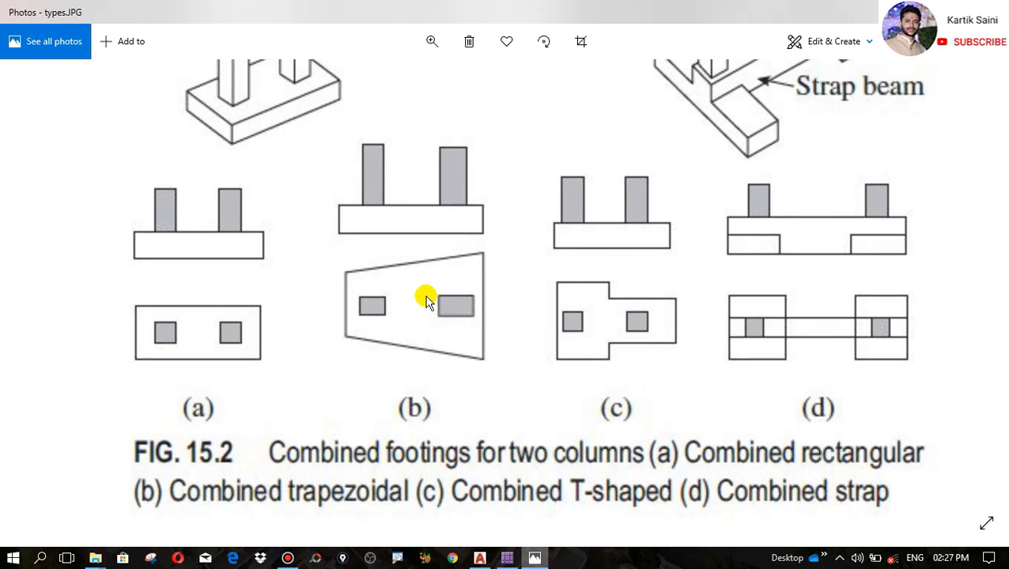
{"action": "left_click", "coordinate": [478, 559]}
Examine the two column loads, the column spacing and the soil bearing capacity in the load diagram
{"action": "scroll", "coordinate": [516, 360], "scroll_direction": "down", "scroll_amount": 3}
{"action": "scroll", "coordinate": [419, 262], "scroll_direction": "up", "scroll_amount": 5}
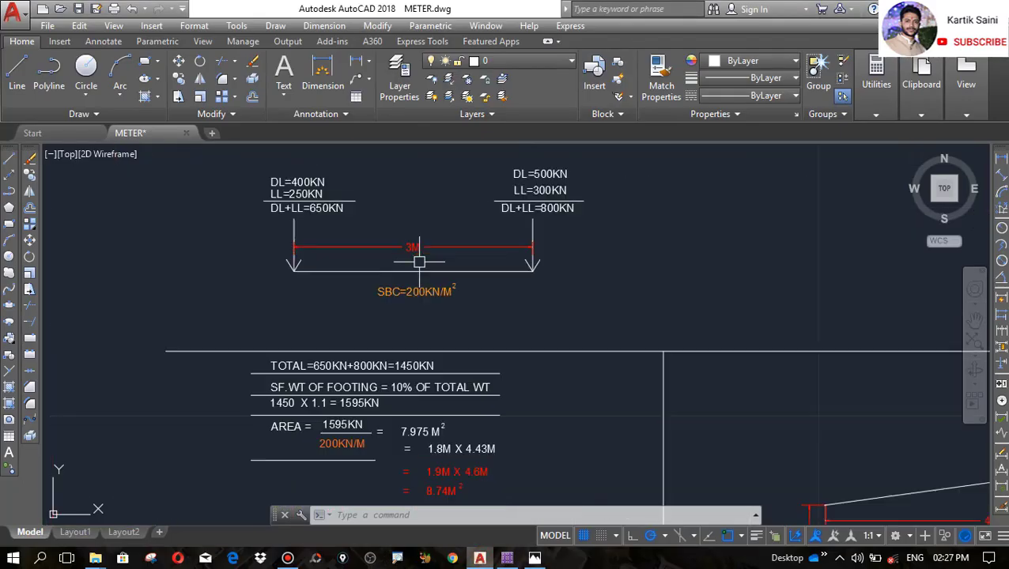
{"action": "scroll", "coordinate": [329, 198], "scroll_direction": "up", "scroll_amount": 6}
{"action": "scroll", "coordinate": [327, 322], "scroll_direction": "down", "scroll_amount": 4}
{"action": "scroll", "coordinate": [270, 252], "scroll_direction": "up", "scroll_amount": 2}
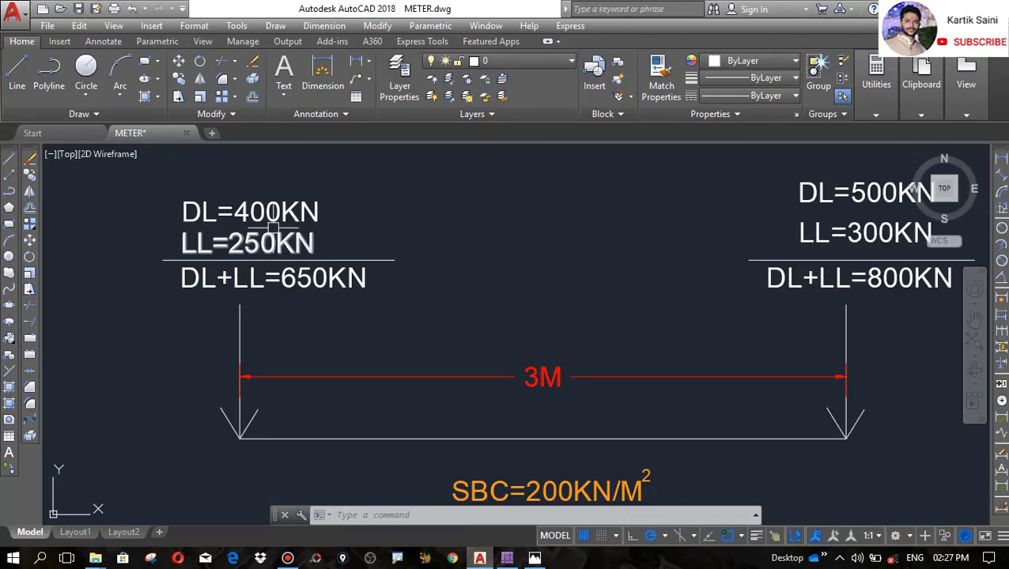
{"action": "scroll", "coordinate": [273, 229], "scroll_direction": "down", "scroll_amount": 3}
{"action": "scroll", "coordinate": [255, 193], "scroll_direction": "up", "scroll_amount": 3}
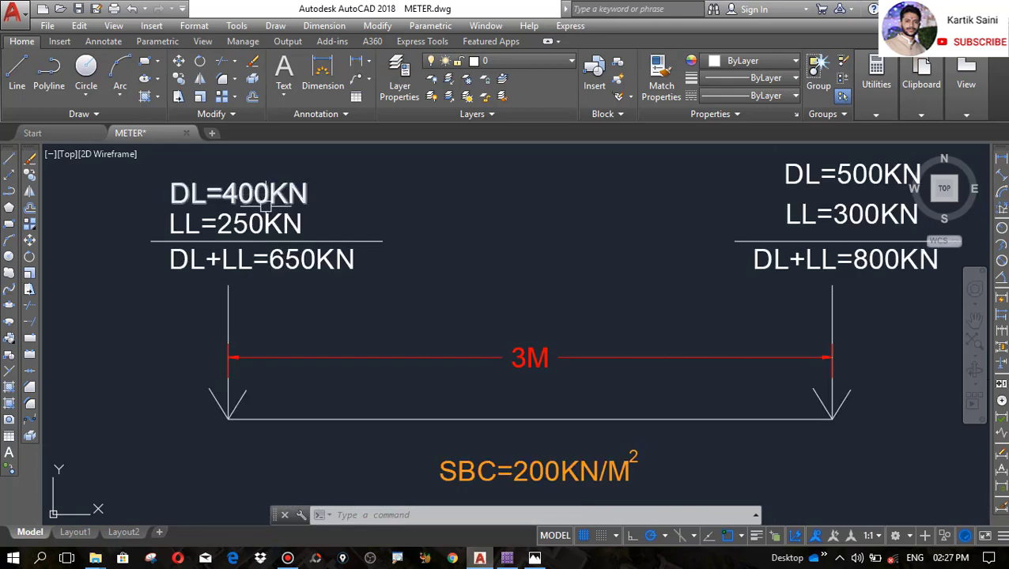
{"action": "scroll", "coordinate": [263, 209], "scroll_direction": "down", "scroll_amount": 2}
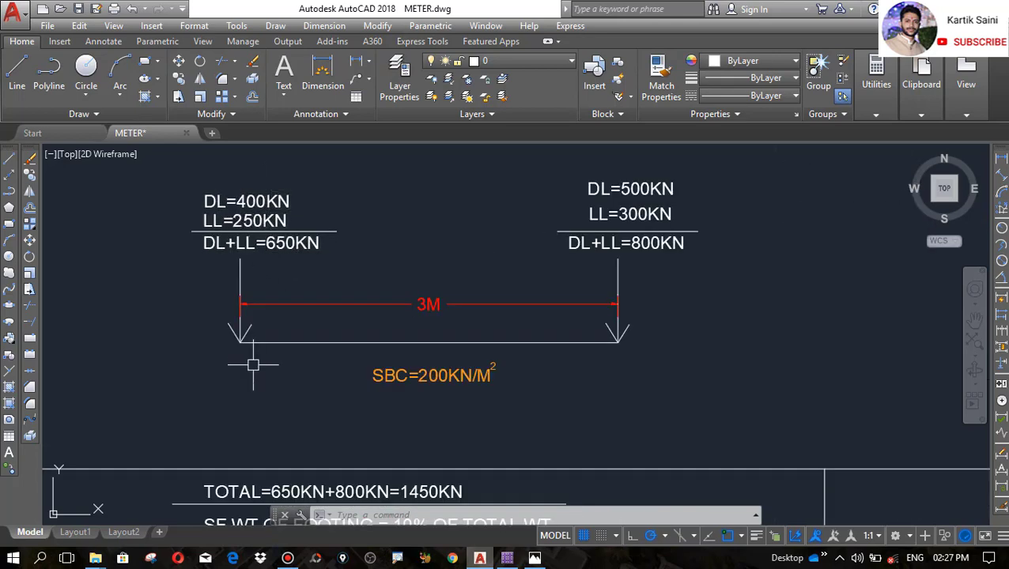
{"action": "scroll", "coordinate": [349, 332], "scroll_direction": "down", "scroll_amount": 3}
Compare the trapezoidal footing's area label and dimensions with the calculated area of the rectangular footing
{"action": "scroll", "coordinate": [451, 277], "scroll_direction": "down", "scroll_amount": 2}
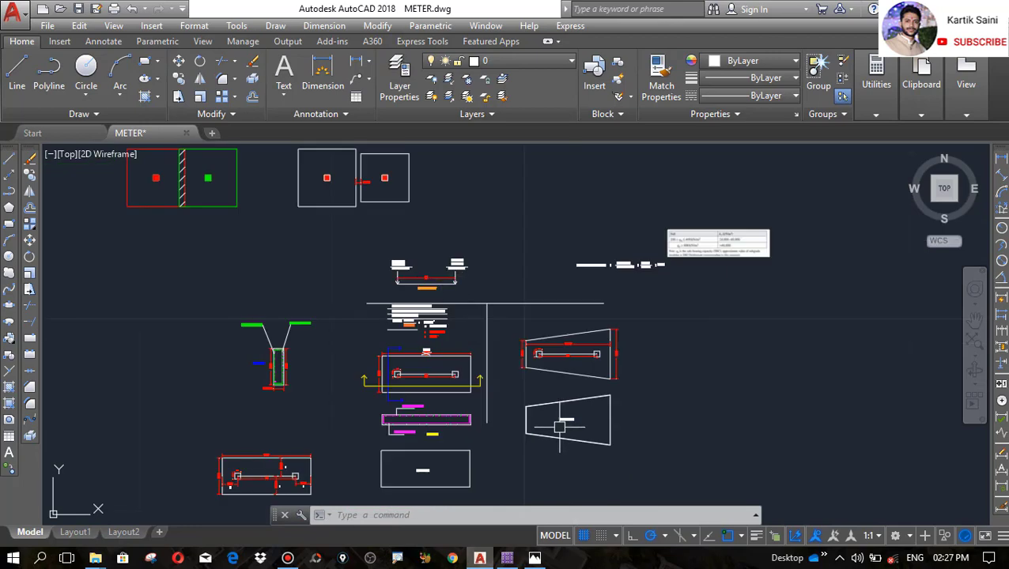
{"action": "scroll", "coordinate": [807, 387], "scroll_direction": "up", "scroll_amount": 6}
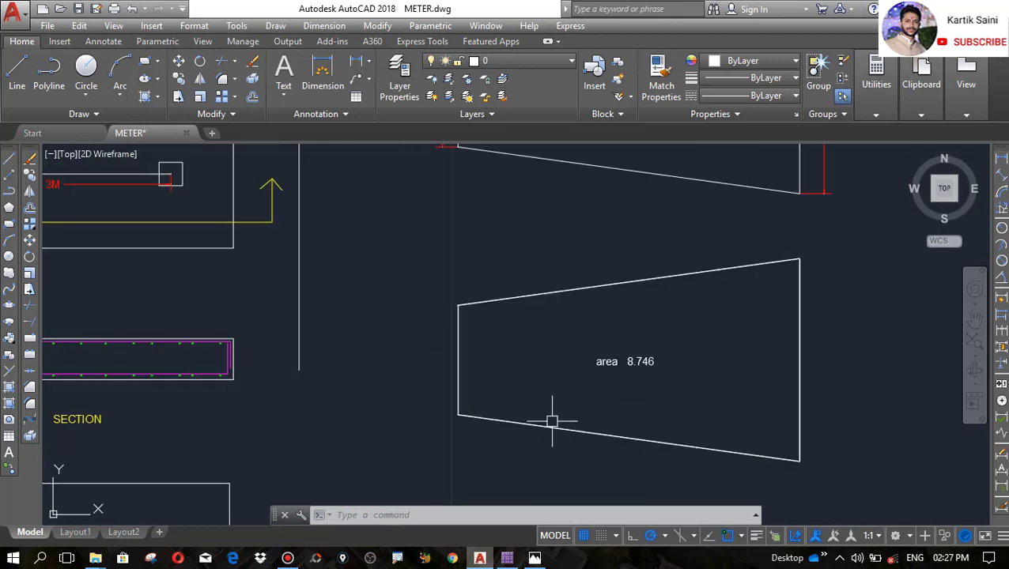
{"action": "scroll", "coordinate": [552, 421], "scroll_direction": "down", "scroll_amount": 3}
{"action": "scroll", "coordinate": [581, 270], "scroll_direction": "up", "scroll_amount": 3}
{"action": "scroll", "coordinate": [349, 315], "scroll_direction": "down", "scroll_amount": 3}
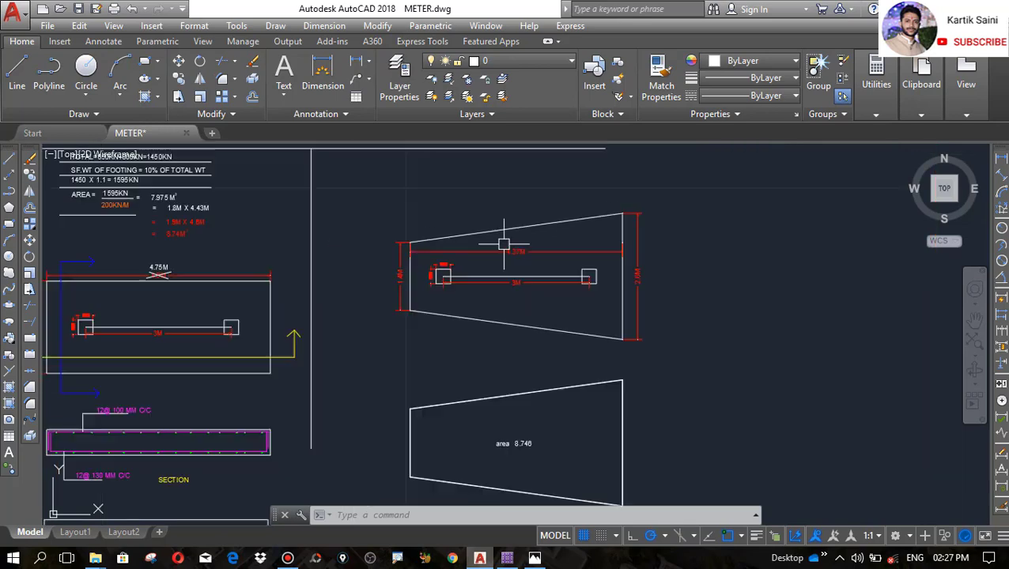
{"action": "scroll", "coordinate": [486, 405], "scroll_direction": "up", "scroll_amount": 3}
{"action": "scroll", "coordinate": [601, 355], "scroll_direction": "up", "scroll_amount": 4}
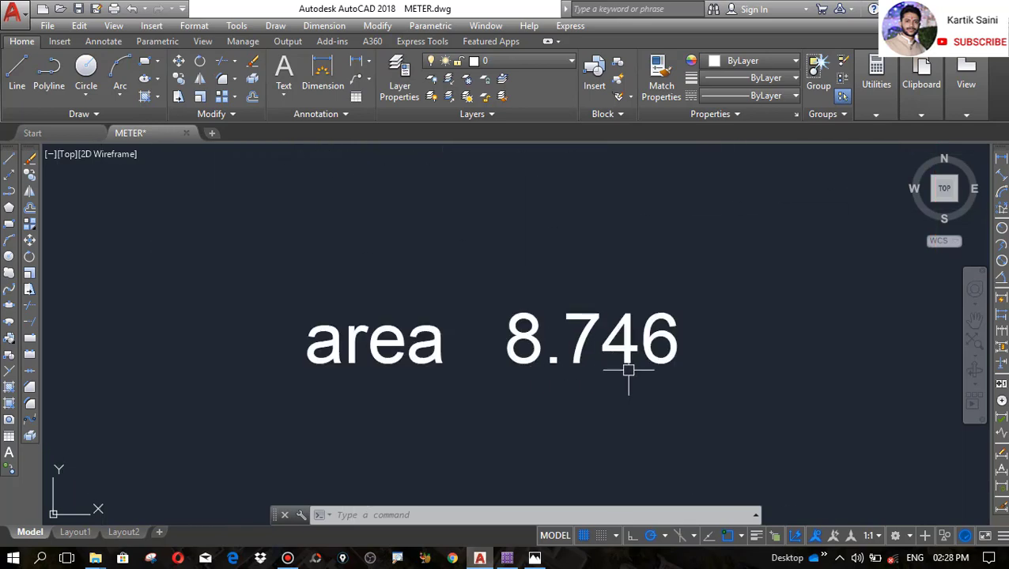
{"action": "scroll", "coordinate": [629, 370], "scroll_direction": "down", "scroll_amount": 5}
{"action": "scroll", "coordinate": [269, 198], "scroll_direction": "up", "scroll_amount": 10}
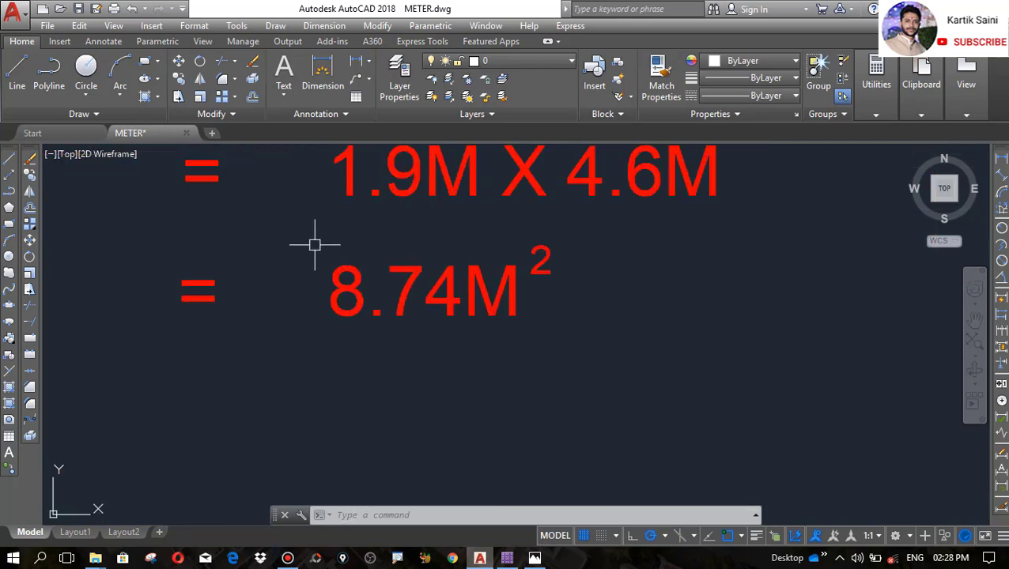
{"action": "scroll", "coordinate": [412, 324], "scroll_direction": "down", "scroll_amount": 4}
{"action": "scroll", "coordinate": [303, 271], "scroll_direction": "down", "scroll_amount": 5}
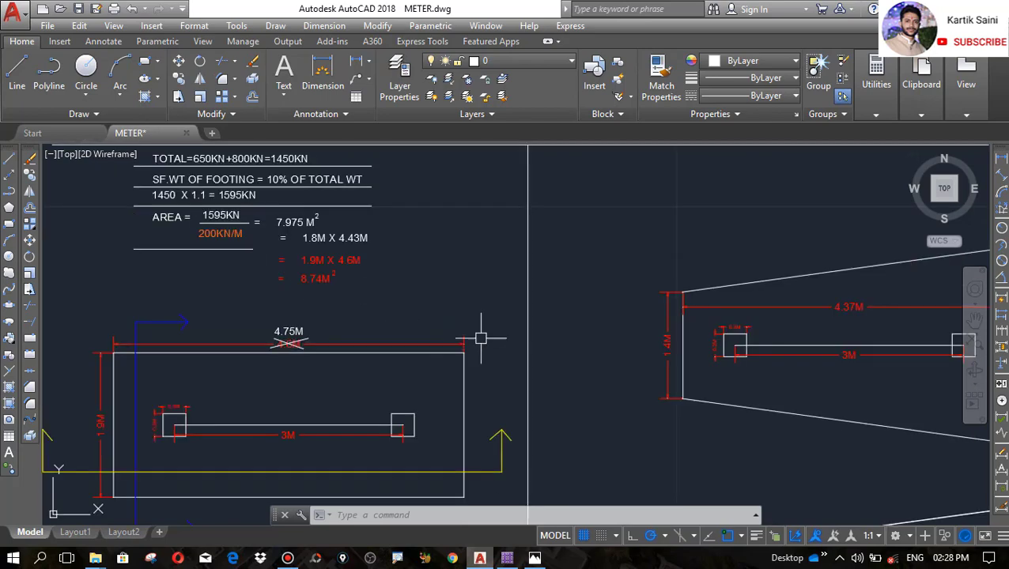
Draw two horizontal lines across the dimensioned trapezoidal footing, from each corner of its 1.4M end to the 2.6M end
{"action": "scroll", "coordinate": [480, 274], "scroll_direction": "down", "scroll_amount": 2}
{"action": "scroll", "coordinate": [783, 327], "scroll_direction": "up", "scroll_amount": 2}
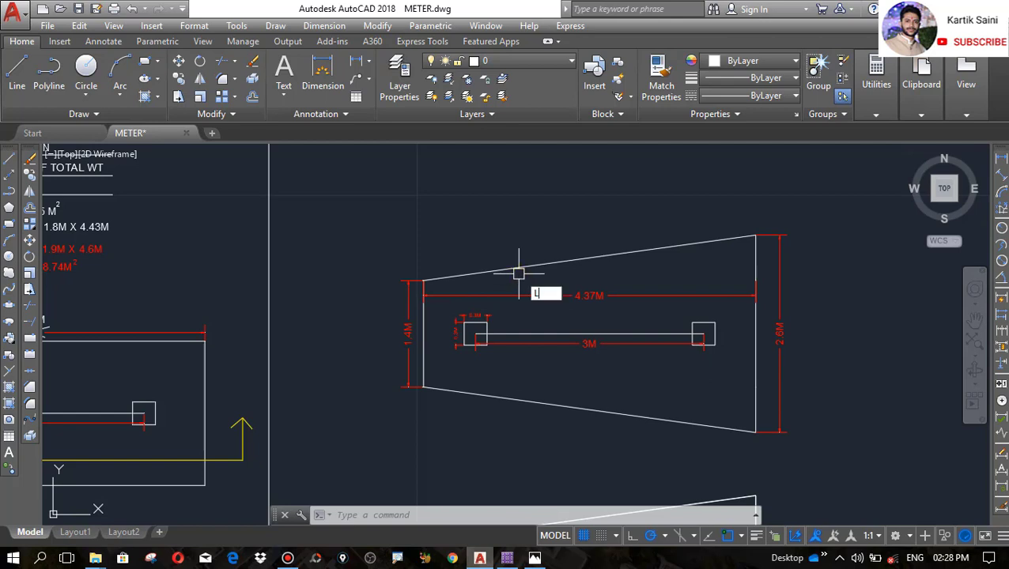
{"action": "key", "text": "Return"}
{"action": "left_click", "coordinate": [424, 280]}
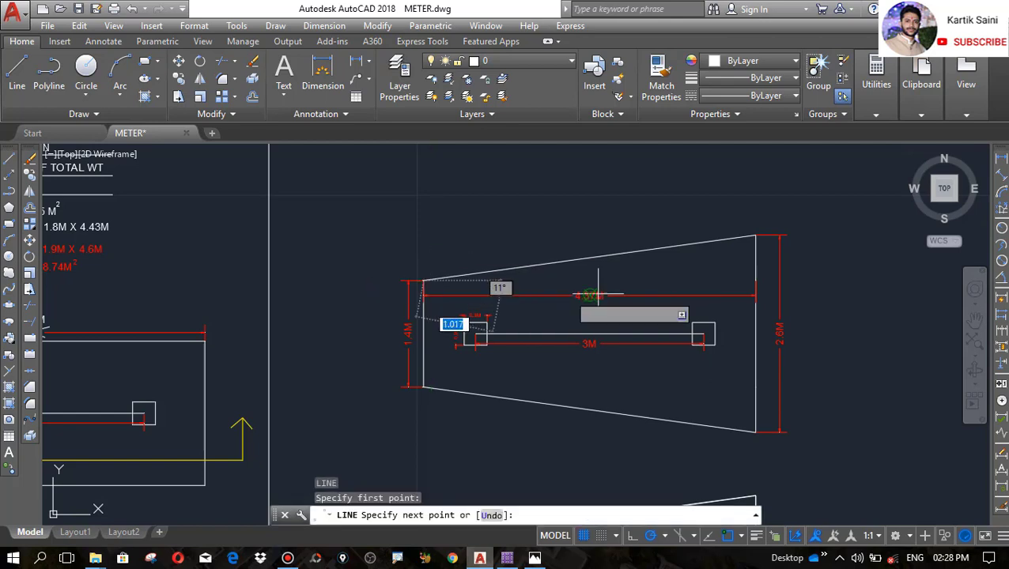
{"action": "key", "text": "Escape"}
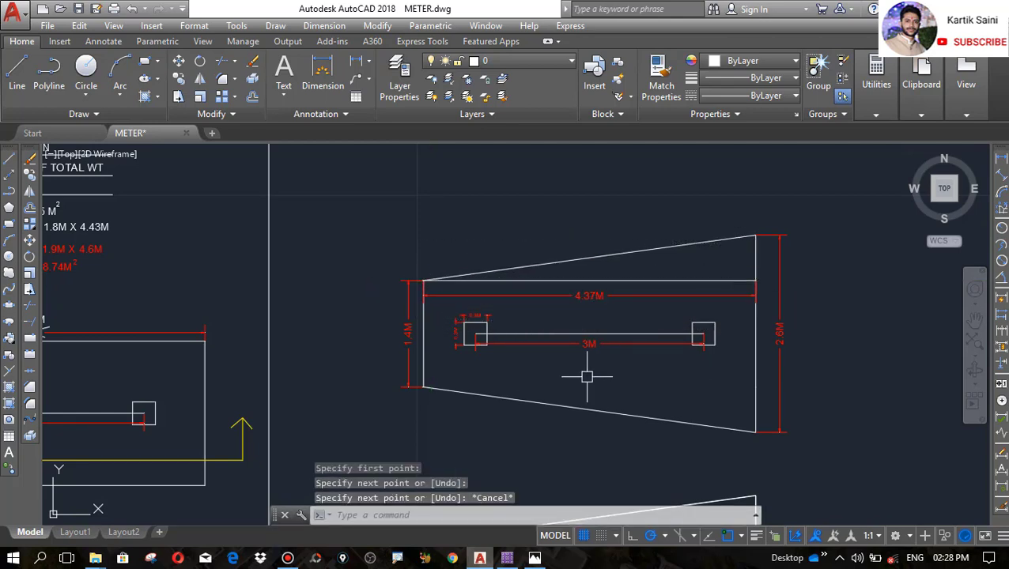
{"action": "key", "text": "Return"}
{"action": "left_click", "coordinate": [424, 388]}
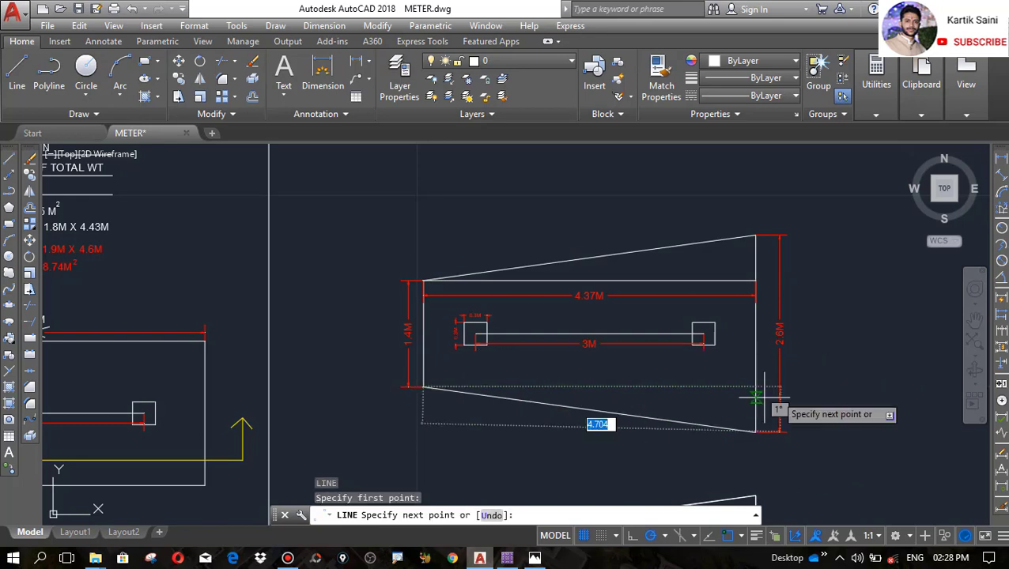
{"action": "key", "text": "Escape"}
Examine the trapezoidal footing divided into a rectangle and two triangles, and the area label of the outline below
{"action": "scroll", "coordinate": [738, 335], "scroll_direction": "down", "scroll_amount": 4}
{"action": "scroll", "coordinate": [732, 408], "scroll_direction": "up", "scroll_amount": 4}
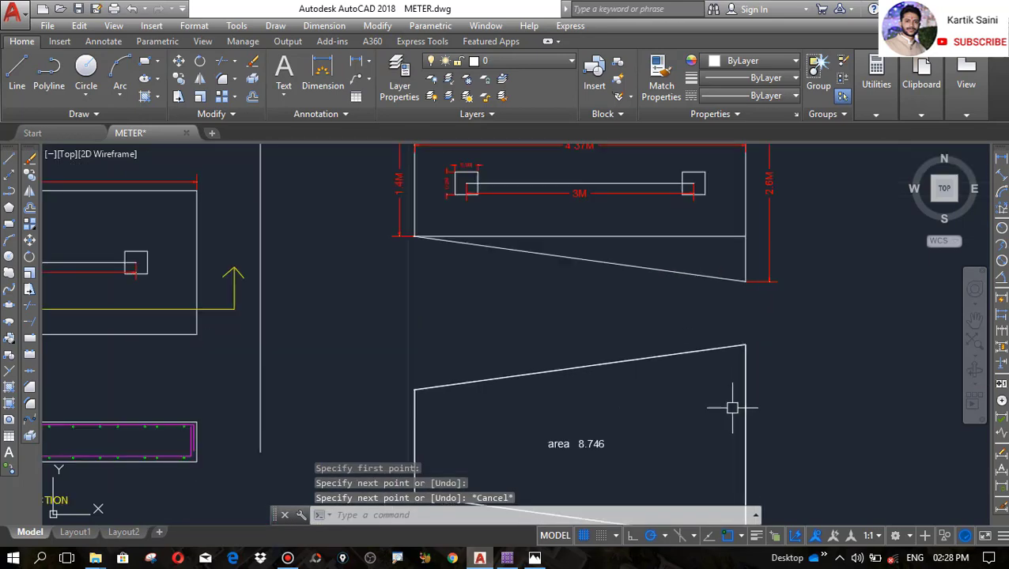
{"action": "scroll", "coordinate": [657, 389], "scroll_direction": "down", "scroll_amount": 4}
{"action": "scroll", "coordinate": [615, 334], "scroll_direction": "up", "scroll_amount": 5}
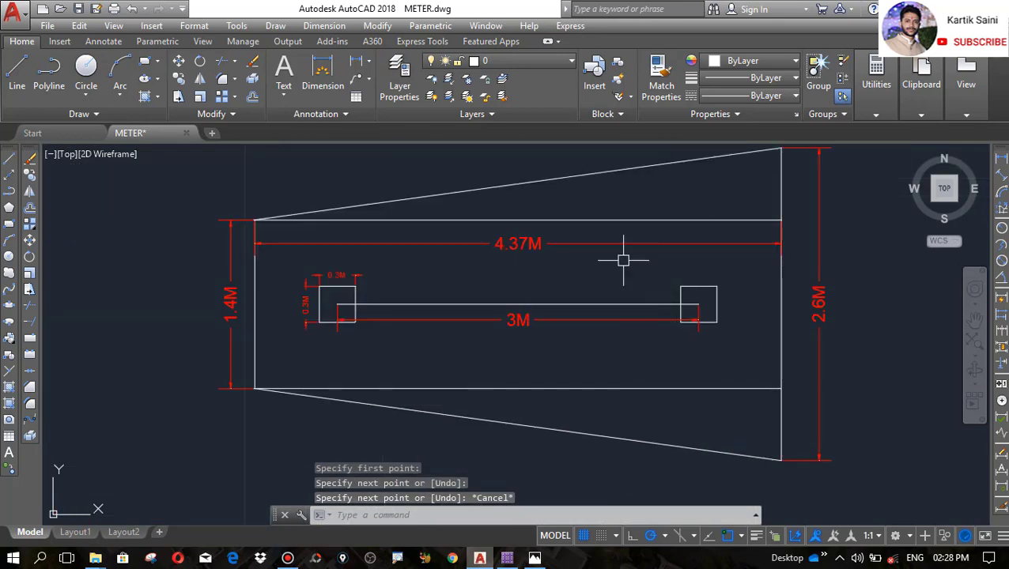
{"action": "scroll", "coordinate": [579, 313], "scroll_direction": "down", "scroll_amount": 2}
{"action": "scroll", "coordinate": [622, 369], "scroll_direction": "up", "scroll_amount": 2}
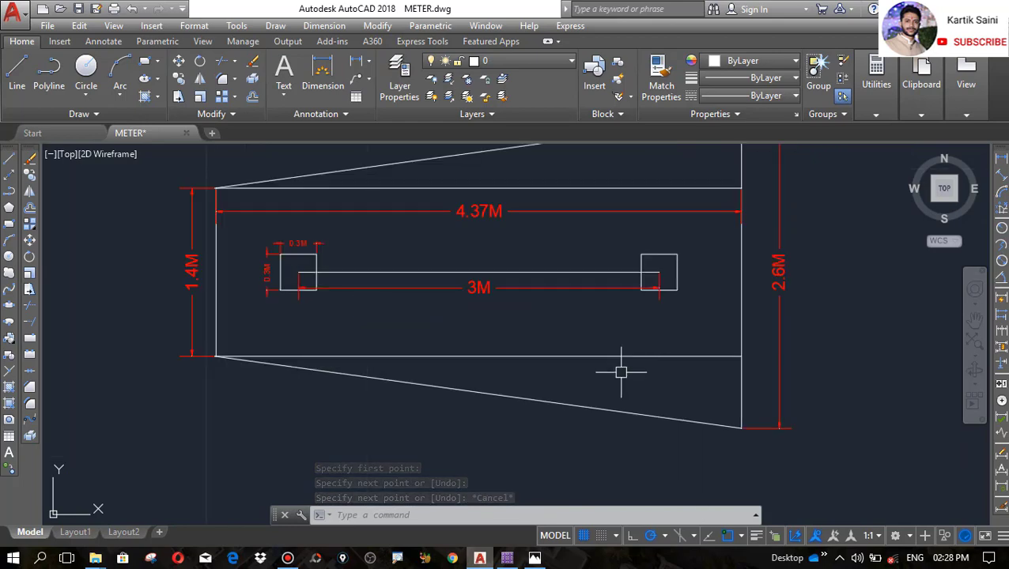
{"action": "scroll", "coordinate": [620, 385], "scroll_direction": "down", "scroll_amount": 4}
{"action": "scroll", "coordinate": [632, 396], "scroll_direction": "up", "scroll_amount": 6}
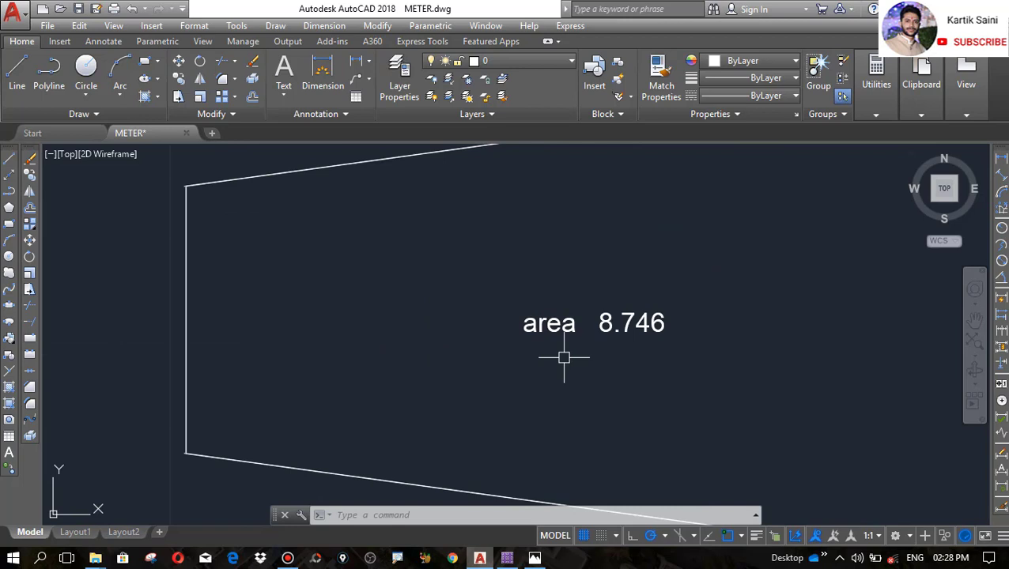
In AutoCAD, dimension the horizontal distance from the centre of the column near the trapezoidal footing's 1.4M end to that end's edge
{"action": "scroll", "coordinate": [564, 358], "scroll_direction": "down", "scroll_amount": 2}
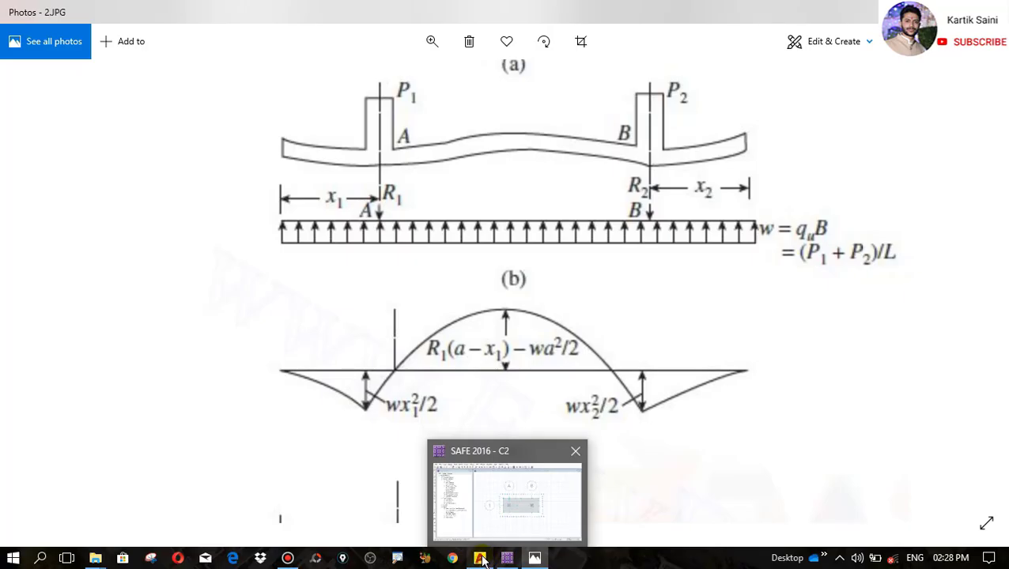
{"action": "left_click", "coordinate": [480, 559]}
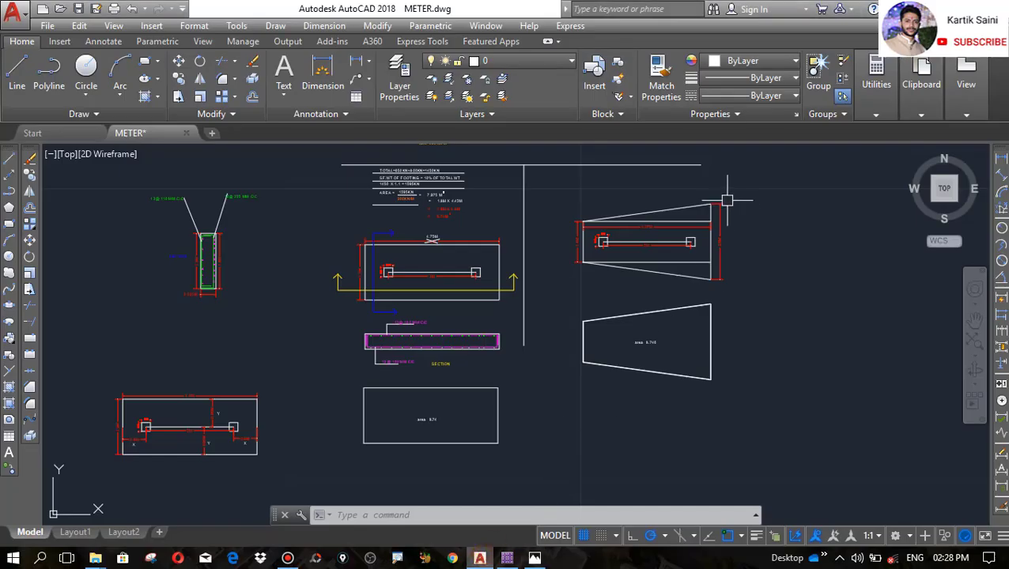
{"action": "scroll", "coordinate": [727, 200], "scroll_direction": "up", "scroll_amount": 7}
{"action": "scroll", "coordinate": [522, 242], "scroll_direction": "down", "scroll_amount": 2}
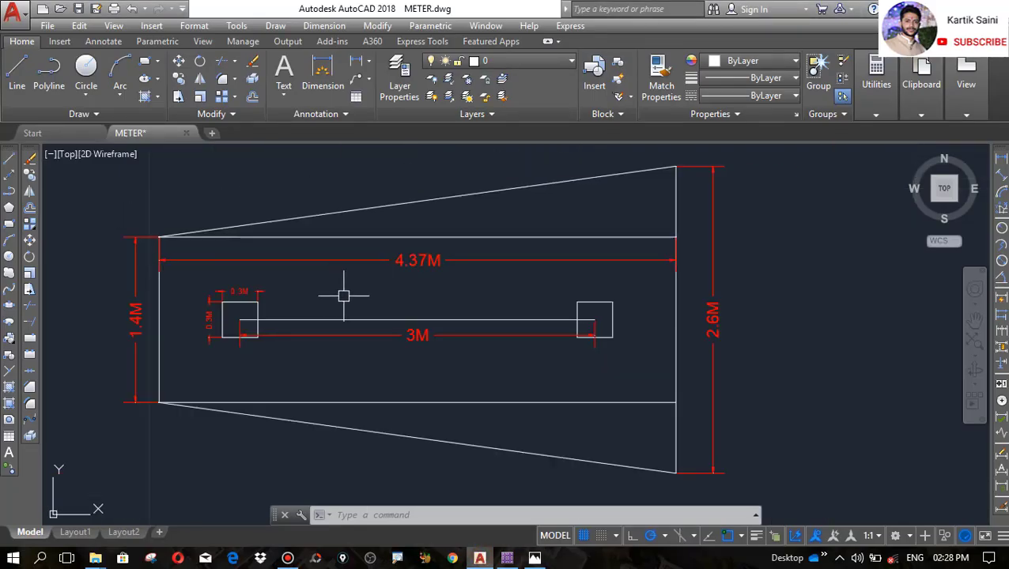
{"action": "left_click", "coordinate": [1003, 163]}
{"action": "scroll", "coordinate": [252, 316], "scroll_direction": "up", "scroll_amount": 4}
{"action": "left_click", "coordinate": [473, 257]}
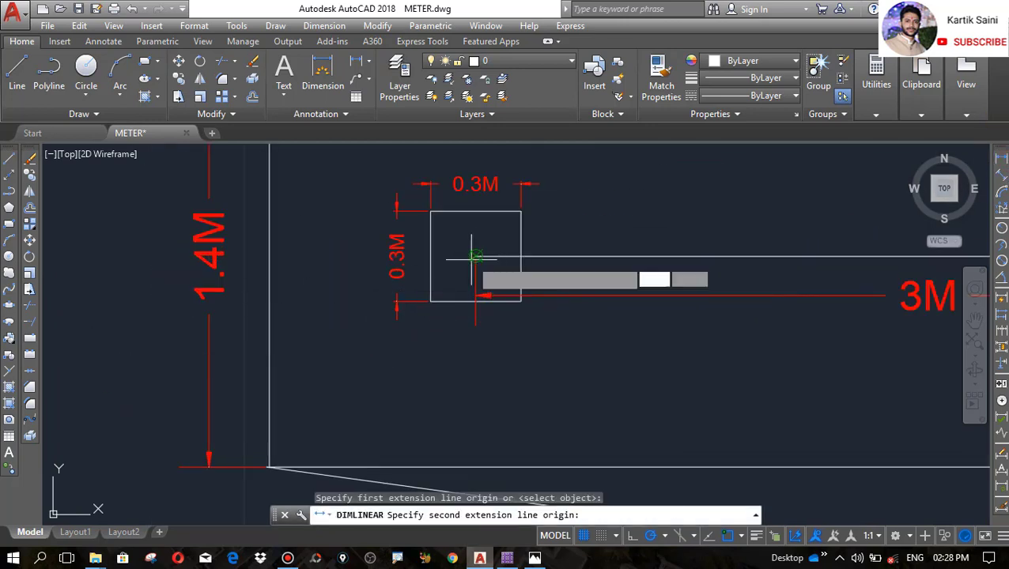
{"action": "left_click", "coordinate": [269, 273]}
{"action": "scroll", "coordinate": [339, 298], "scroll_direction": "up", "scroll_amount": 2}
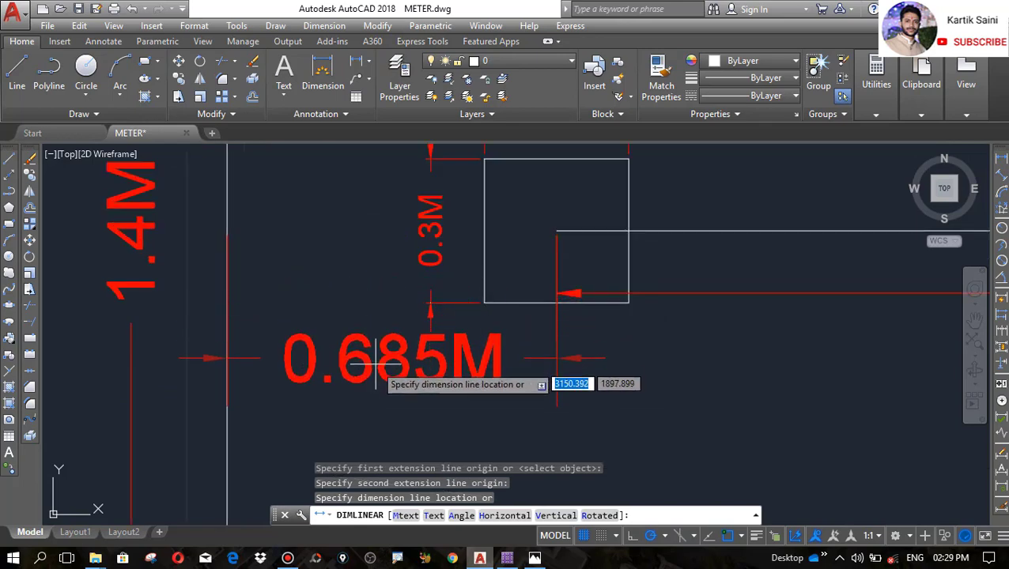
{"action": "left_click", "coordinate": [372, 400]}
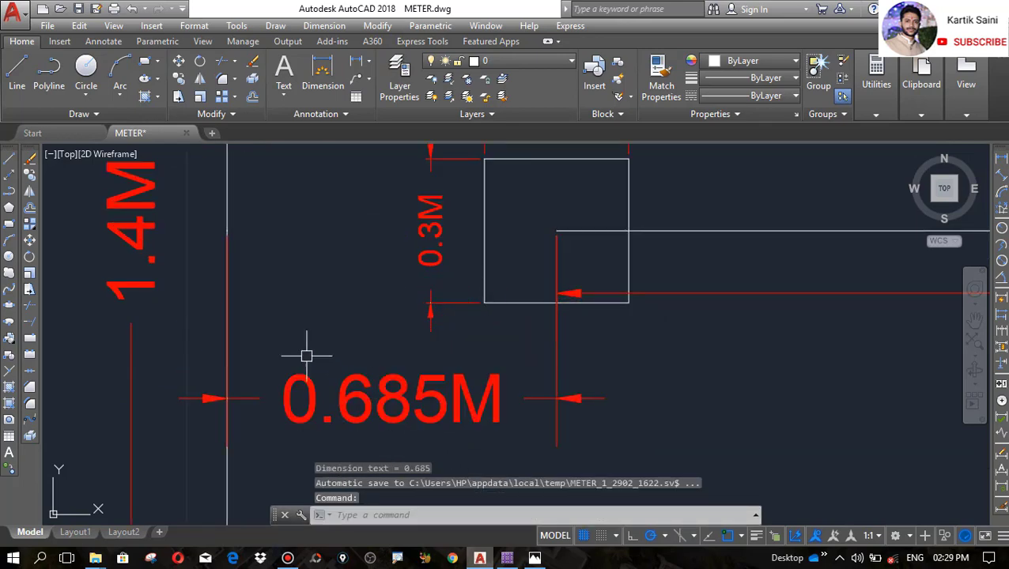
Dimension the horizontal distance from the centre of the other column to the trapezoidal footing's 2.6M edge
{"action": "scroll", "coordinate": [307, 356], "scroll_direction": "down", "scroll_amount": 5}
{"action": "scroll", "coordinate": [716, 322], "scroll_direction": "up", "scroll_amount": 6}
{"action": "key", "text": "Return"}
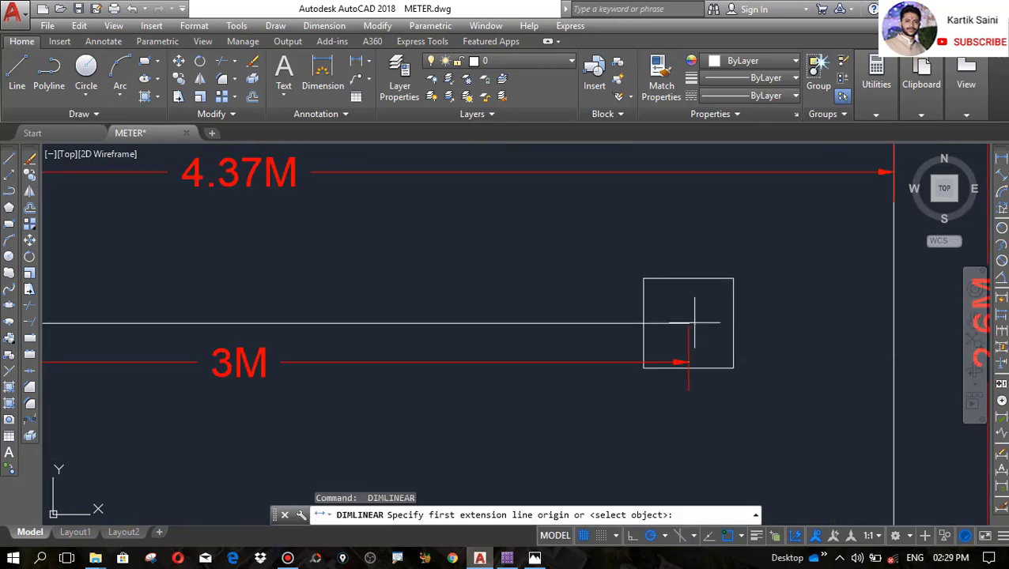
{"action": "left_click", "coordinate": [692, 322]}
{"action": "left_click", "coordinate": [895, 324]}
{"action": "left_click", "coordinate": [803, 361]}
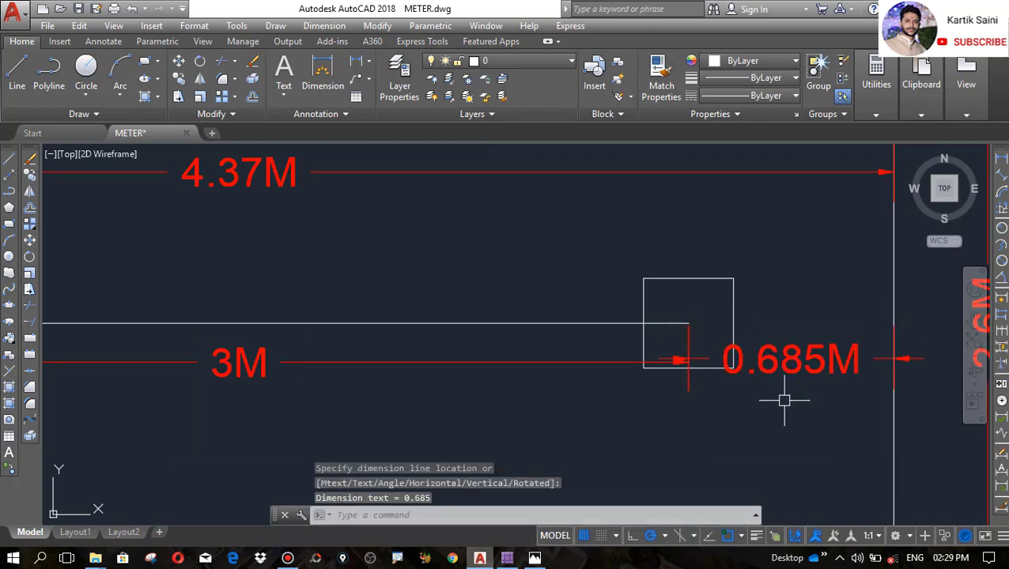
{"action": "scroll", "coordinate": [788, 393], "scroll_direction": "down", "scroll_amount": 5}
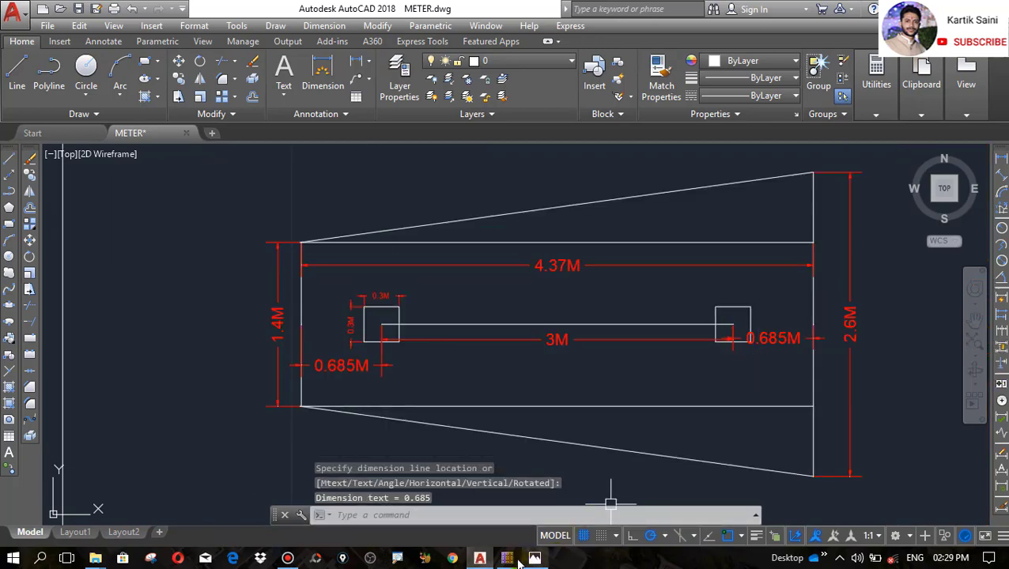
Switch to SAFE and unlock the footing model, accepting the deletion of its analysis and design results
{"action": "left_click", "coordinate": [514, 559]}
{"action": "left_click", "coordinate": [366, 75]}
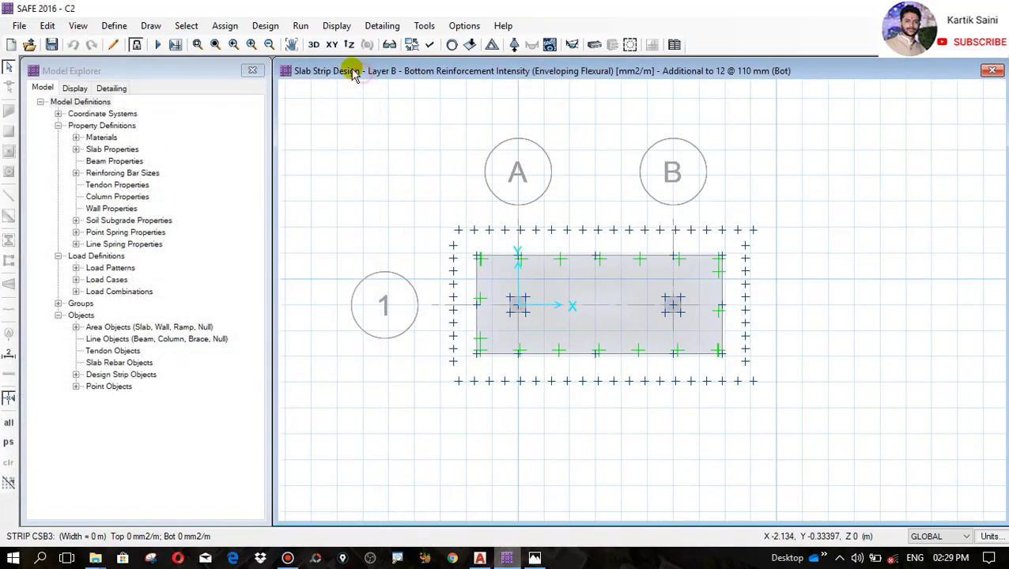
{"action": "left_click", "coordinate": [136, 46]}
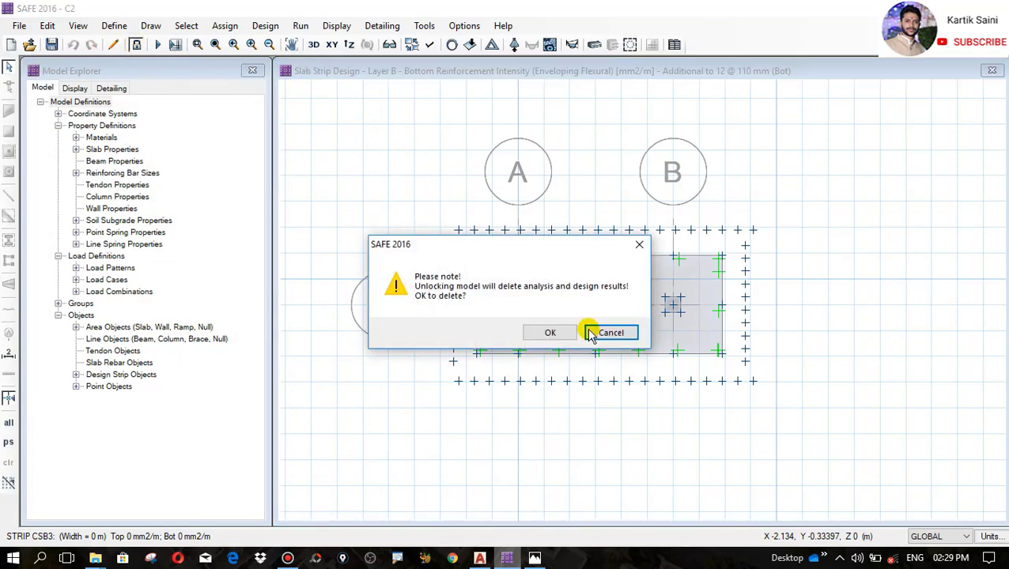
{"action": "left_click", "coordinate": [549, 332]}
Delete the design strips whose end points surround the rectangular slab on all four sides
{"action": "scroll", "coordinate": [628, 401], "scroll_direction": "up", "scroll_amount": 2}
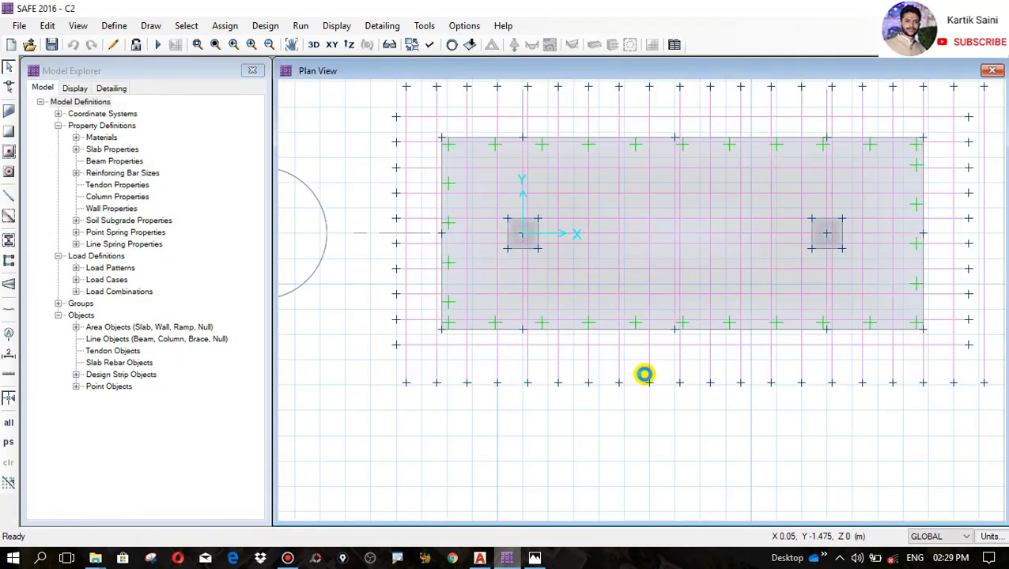
{"action": "scroll", "coordinate": [645, 375], "scroll_direction": "down", "scroll_amount": 2}
{"action": "left_click_drag", "start_coordinate": [907, 413], "coordinate": [404, 372]}
{"action": "key", "text": "Delete"}
{"action": "left_click_drag", "start_coordinate": [870, 392], "coordinate": [850, 150]}
{"action": "key", "text": "Delete"}
{"action": "left_click_drag", "start_coordinate": [901, 187], "coordinate": [421, 144]}
{"action": "key", "text": "Delete"}
{"action": "left_click_drag", "start_coordinate": [462, 363], "coordinate": [424, 165]}
{"action": "key", "text": "Delete"}
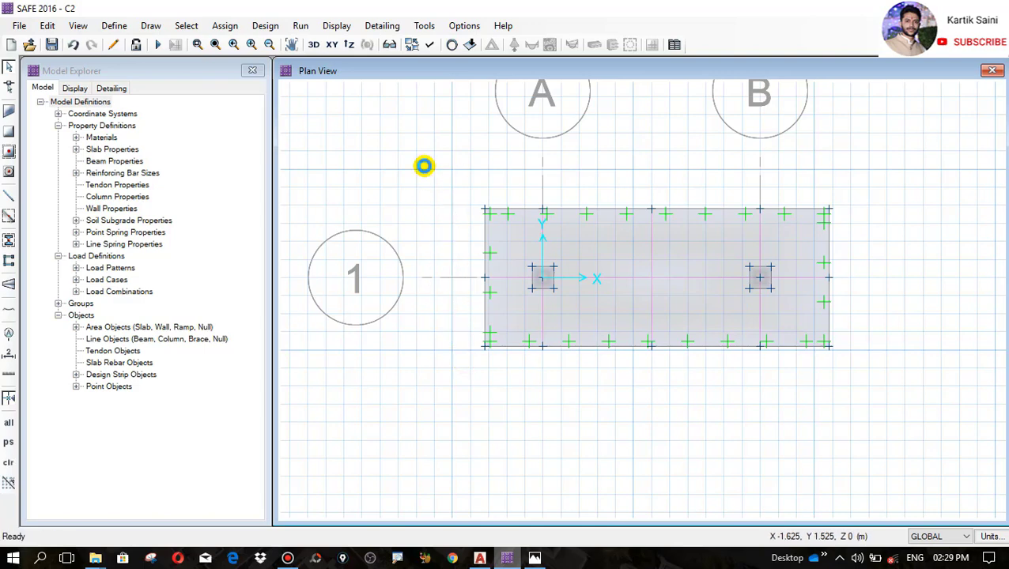
Check in the AutoCAD drawing the distance from the column centre to the footing's 1.4M edge
{"action": "left_click", "coordinate": [479, 558]}
{"action": "scroll", "coordinate": [348, 372], "scroll_direction": "up", "scroll_amount": 3}
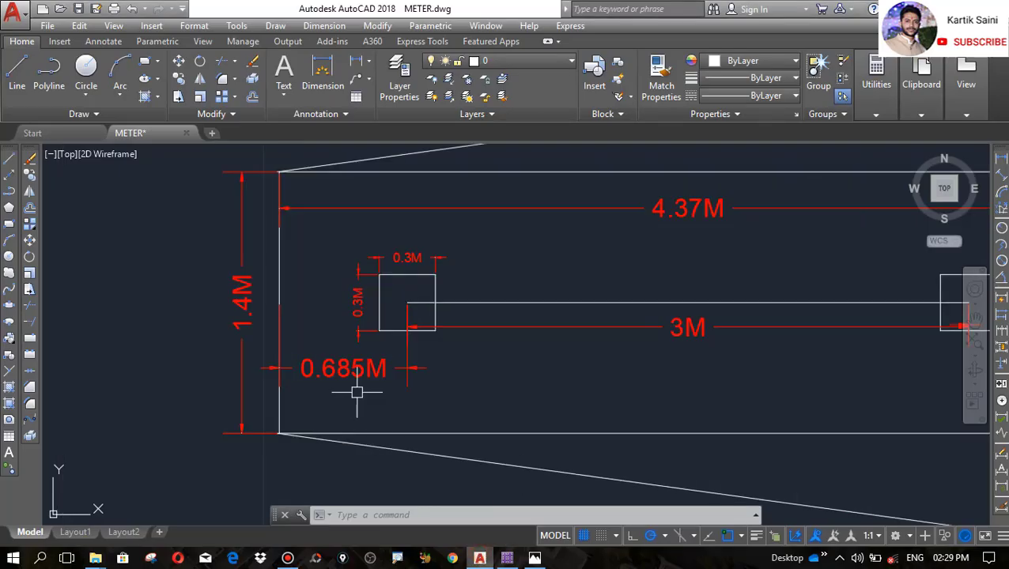
{"action": "left_click", "coordinate": [540, 560]}
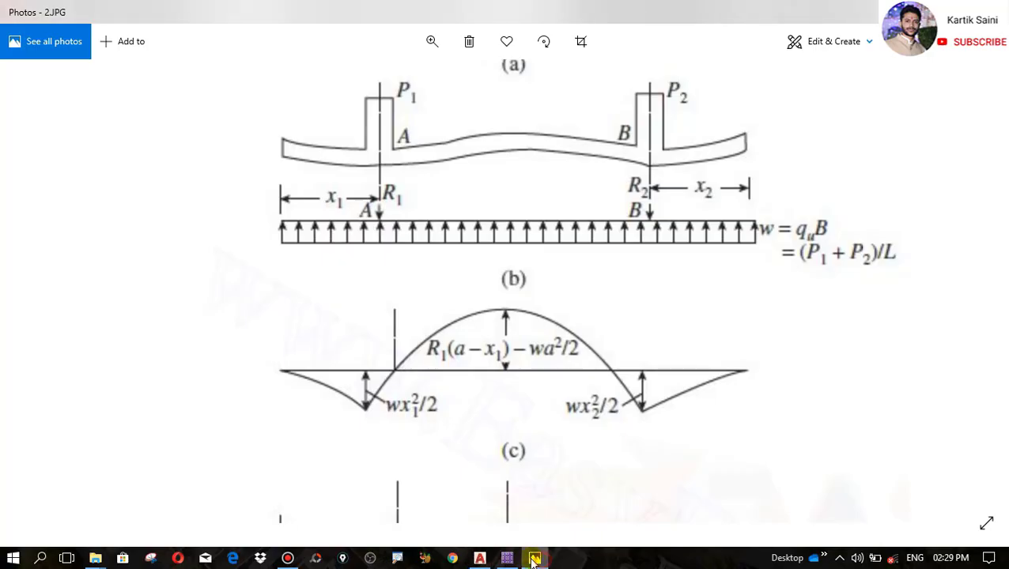
In SAFE, draw a point with a plan offset of -0.685 m in X from the centre of the column on grid A
{"action": "left_click", "coordinate": [510, 556]}
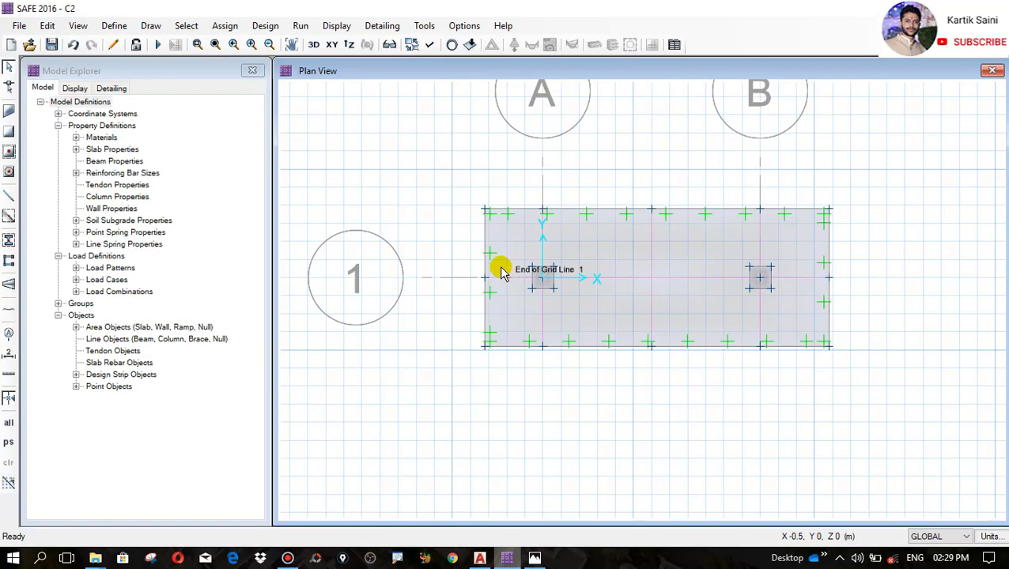
{"action": "scroll", "coordinate": [500, 268], "scroll_direction": "up", "scroll_amount": 5}
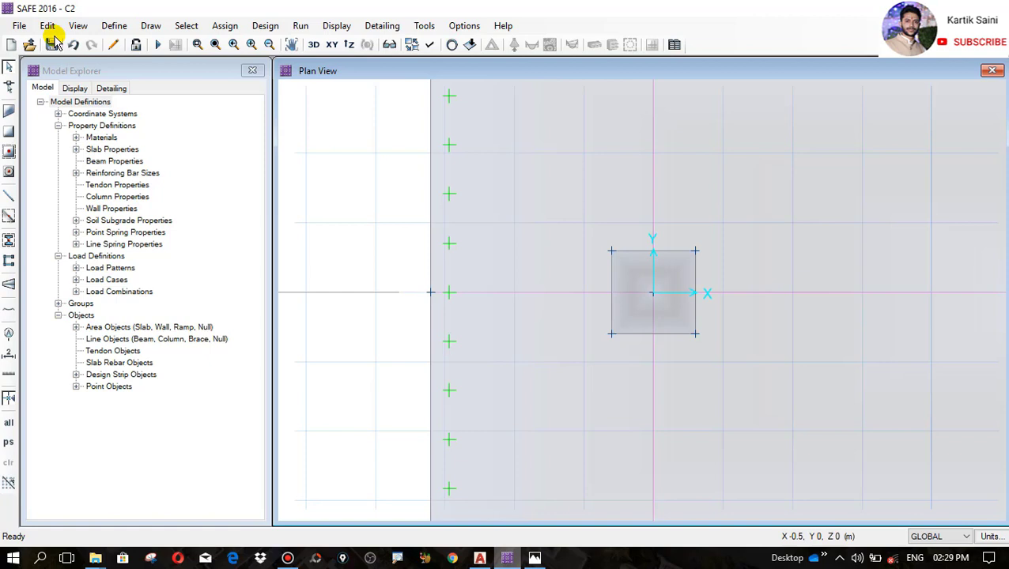
{"action": "left_click", "coordinate": [150, 25]}
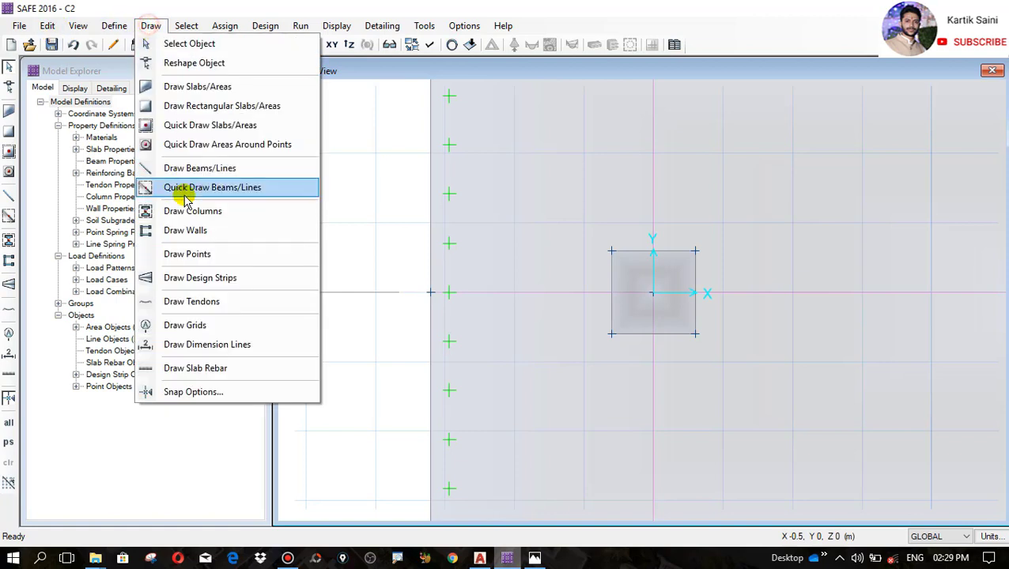
{"action": "left_click", "coordinate": [204, 255]}
{"action": "left_click", "coordinate": [916, 144]}
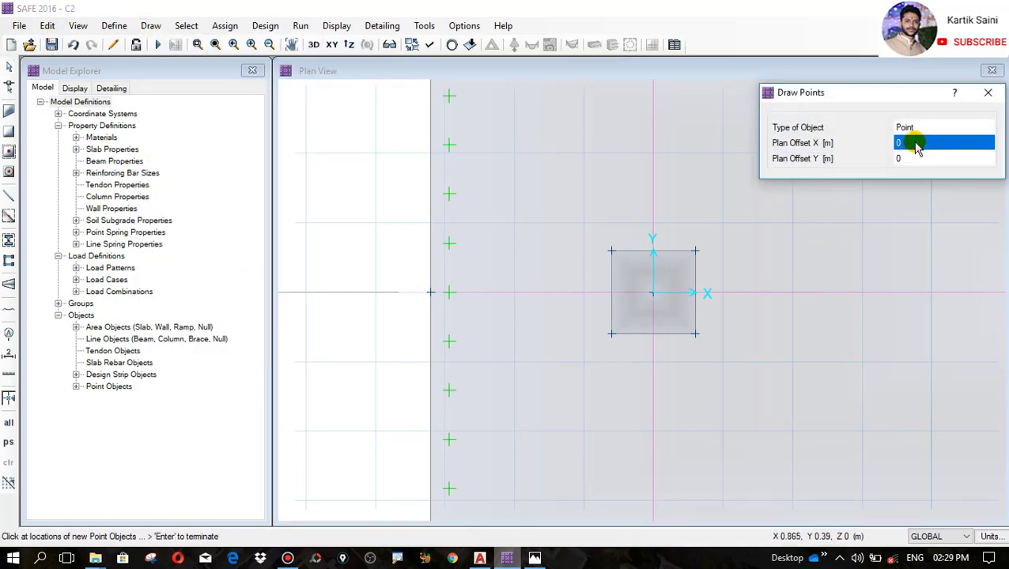
{"action": "type", "text": "0.685"}
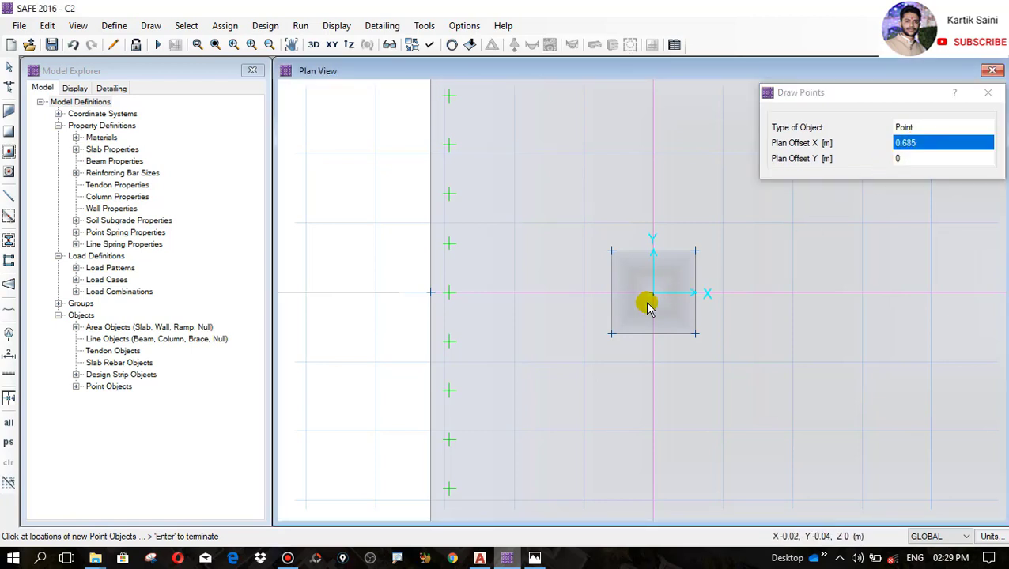
{"action": "scroll", "coordinate": [469, 283], "scroll_direction": "down", "scroll_amount": 2}
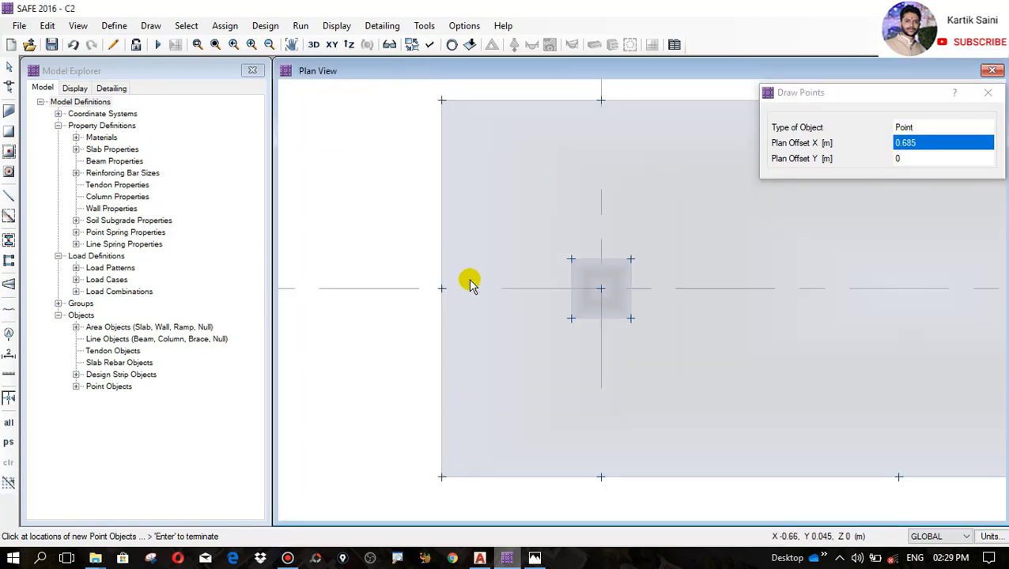
{"action": "left_click", "coordinate": [899, 146]}
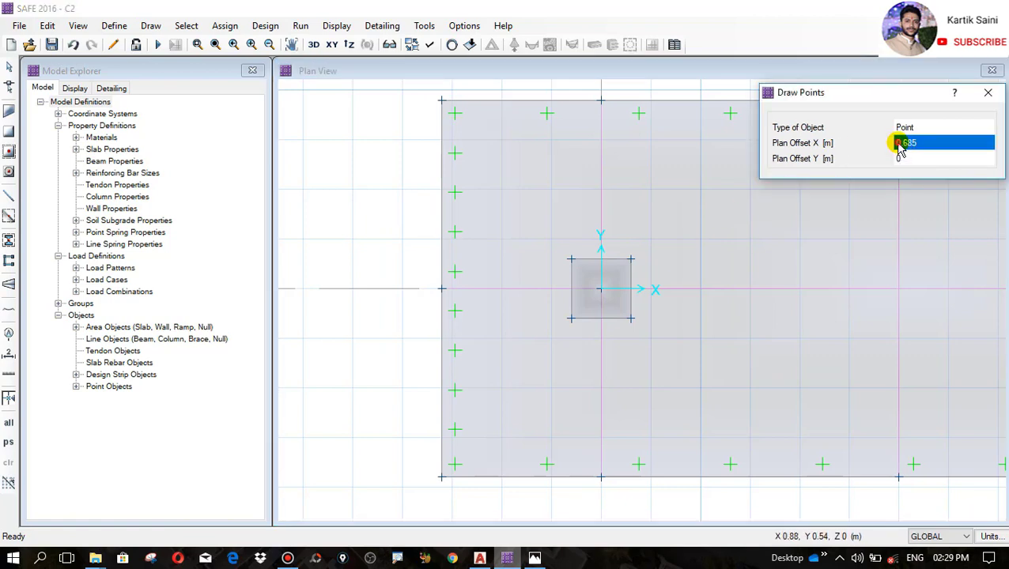
{"action": "left_click", "coordinate": [899, 146]}
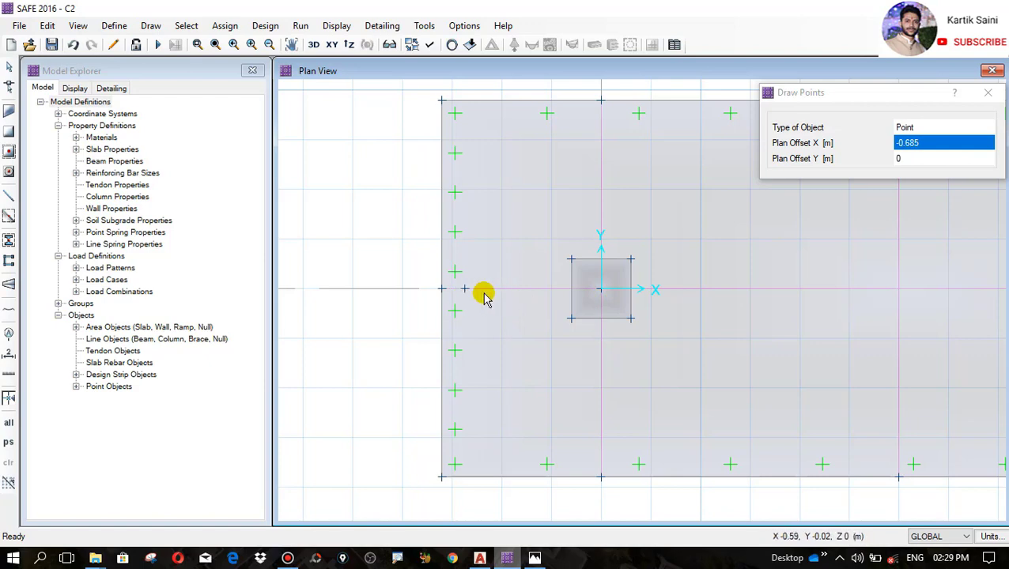
Draw a point with a plan offset of 0.685 m in X from the centre of the column on grid B
{"action": "scroll", "coordinate": [412, 304], "scroll_direction": "down", "scroll_amount": 1}
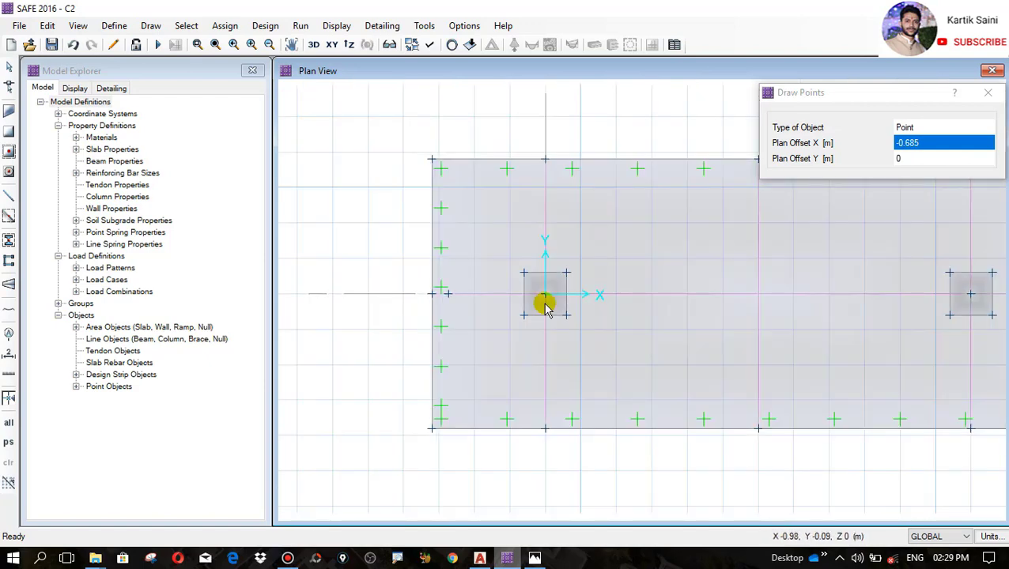
{"action": "left_click", "coordinate": [906, 147]}
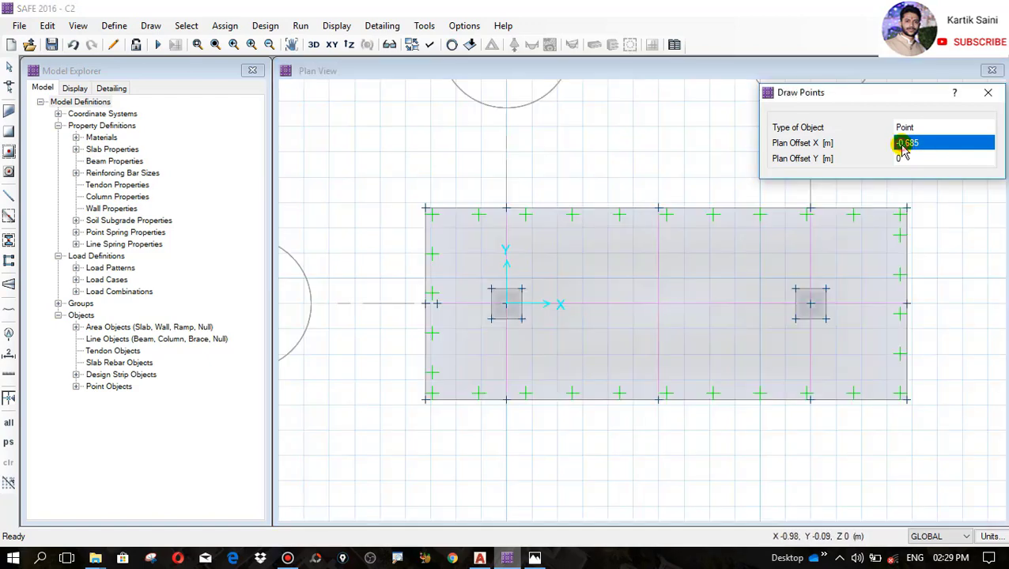
{"action": "left_click", "coordinate": [934, 145]}
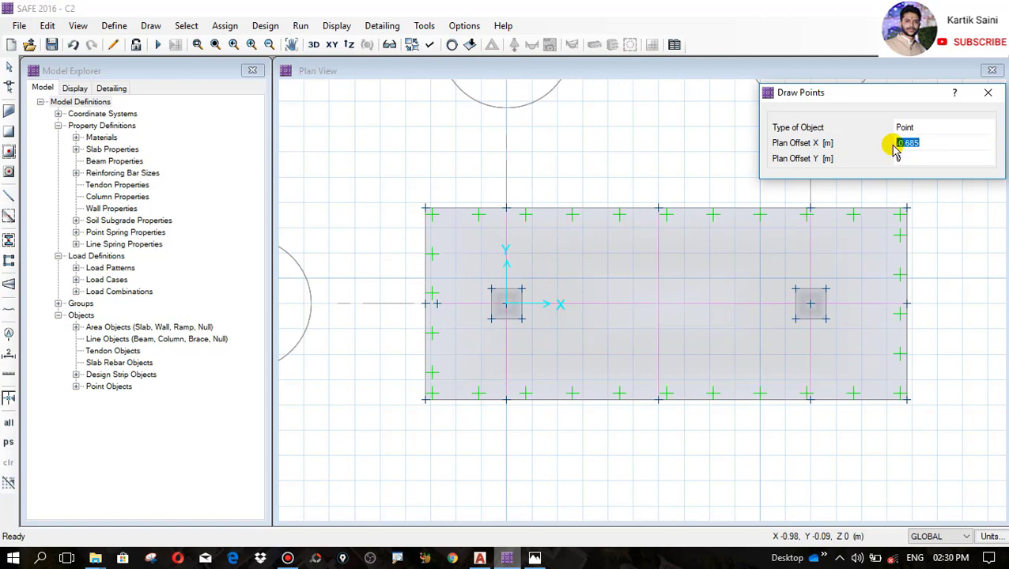
{"action": "type", "text": "0.685"}
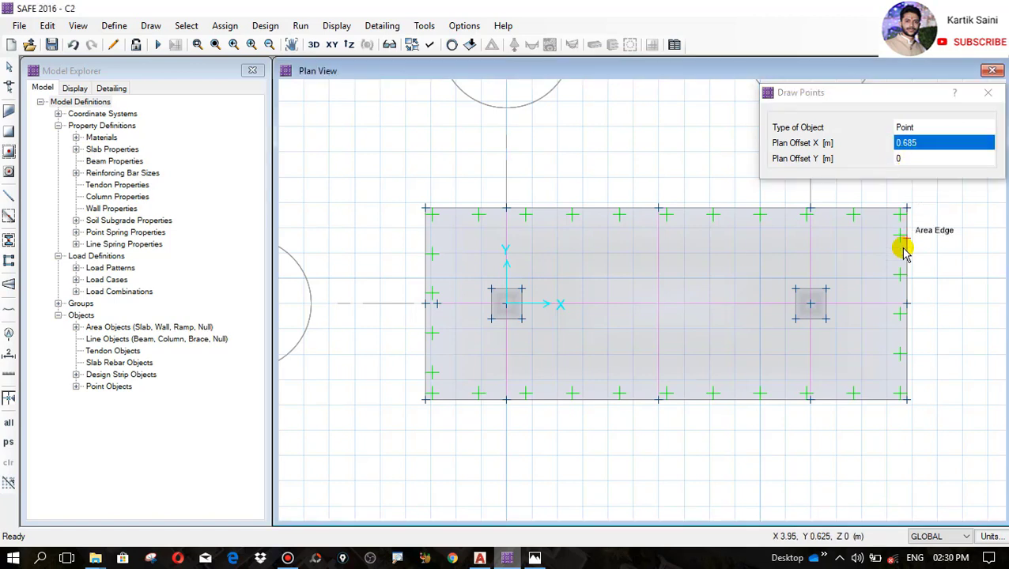
{"action": "key", "text": "Escape"}
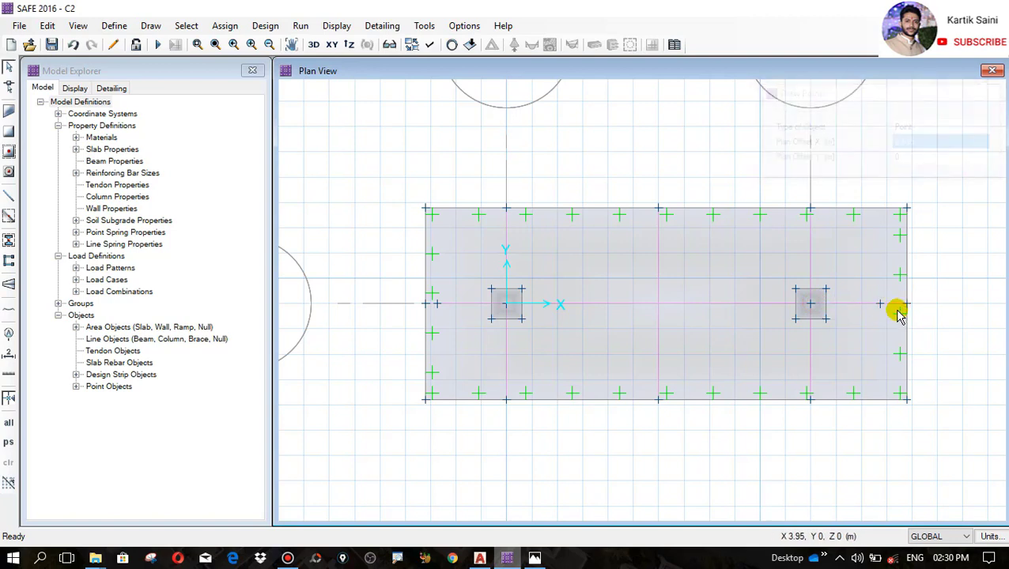
Reshape the slab by moving its two short edges inward to the points 0.685 m outside the column centres
{"action": "scroll", "coordinate": [896, 308], "scroll_direction": "up", "scroll_amount": 2}
{"action": "left_click", "coordinate": [7, 88]}
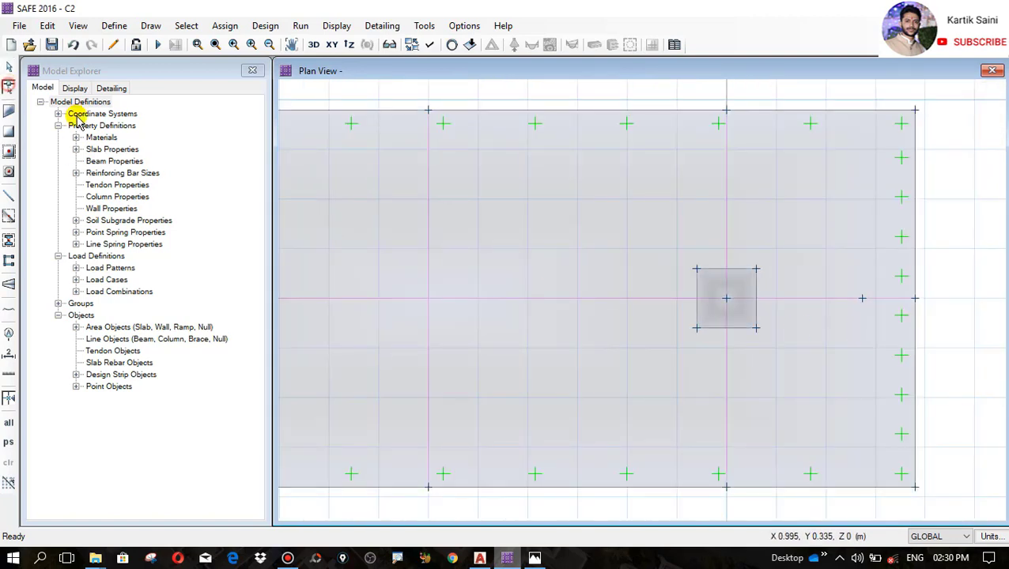
{"action": "left_click", "coordinate": [913, 310]}
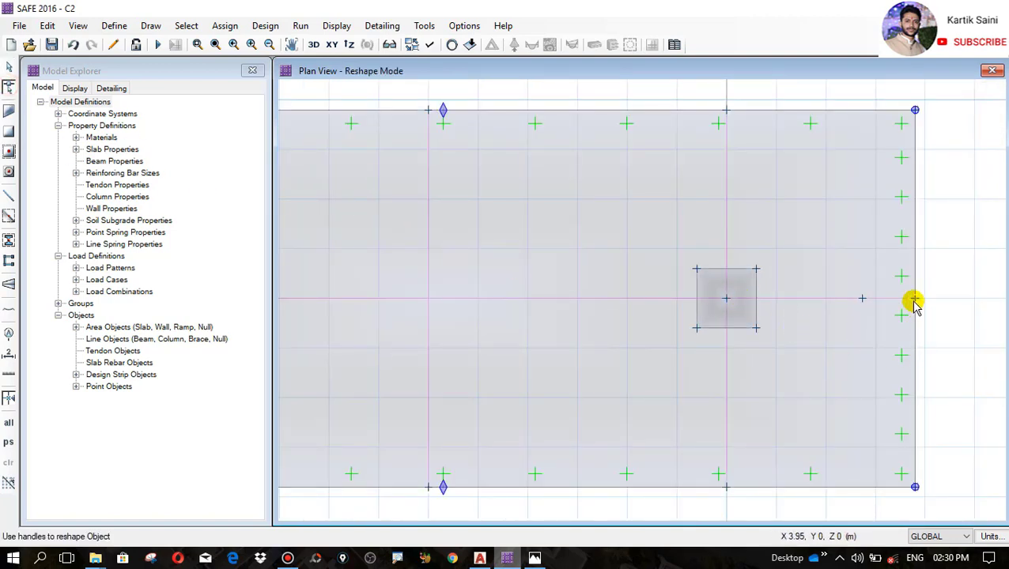
{"action": "left_click_drag", "start_coordinate": [913, 304], "coordinate": [869, 303]}
{"action": "scroll", "coordinate": [869, 316], "scroll_direction": "down", "scroll_amount": 2}
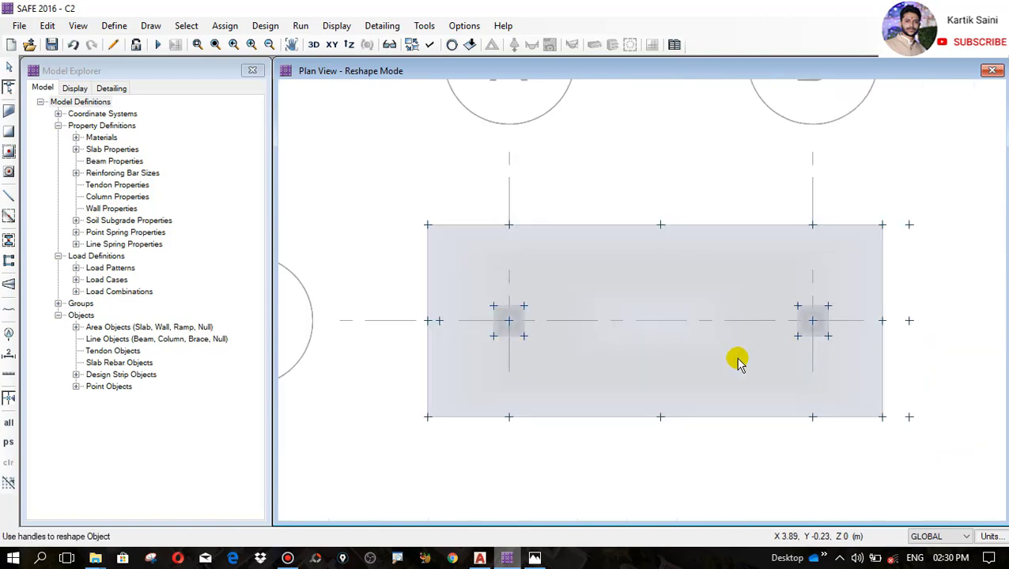
{"action": "left_click", "coordinate": [443, 348]}
{"action": "left_click_drag", "start_coordinate": [434, 322], "coordinate": [441, 321]}
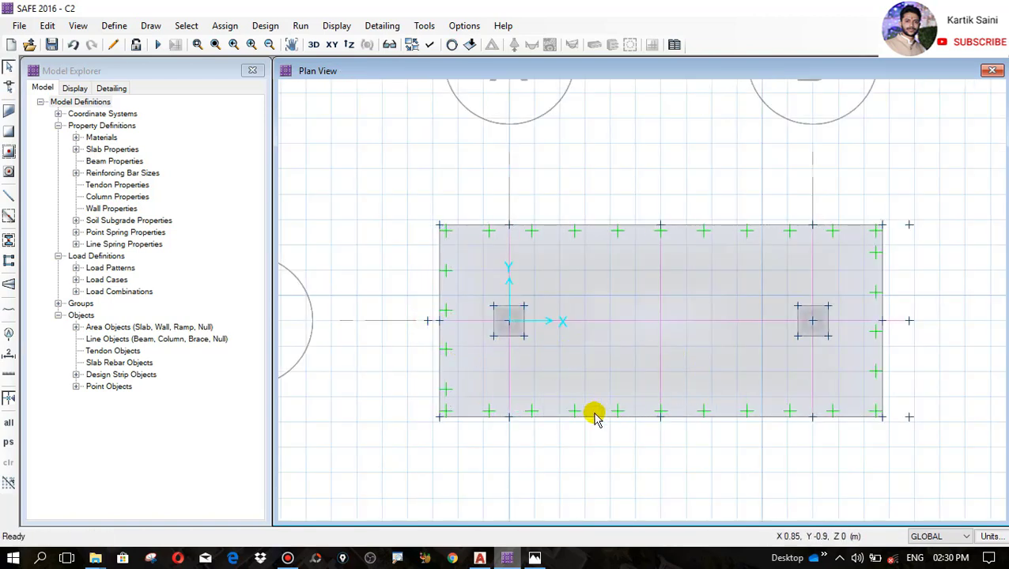
In AutoCAD, add an aligned dimension from the upper corner of the footing's 2.6M edge to the inner rectangle's upper corner
{"action": "left_click", "coordinate": [478, 559]}
{"action": "scroll", "coordinate": [450, 351], "scroll_direction": "down", "scroll_amount": 3}
{"action": "scroll", "coordinate": [723, 239], "scroll_direction": "up", "scroll_amount": 3}
{"action": "scroll", "coordinate": [669, 271], "scroll_direction": "down", "scroll_amount": 2}
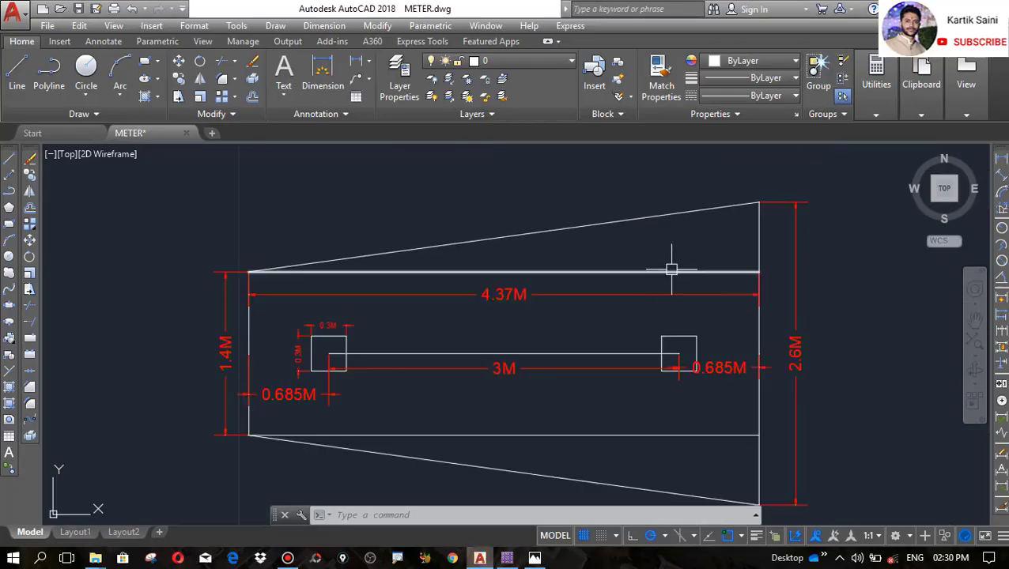
{"action": "left_click", "coordinate": [1002, 180]}
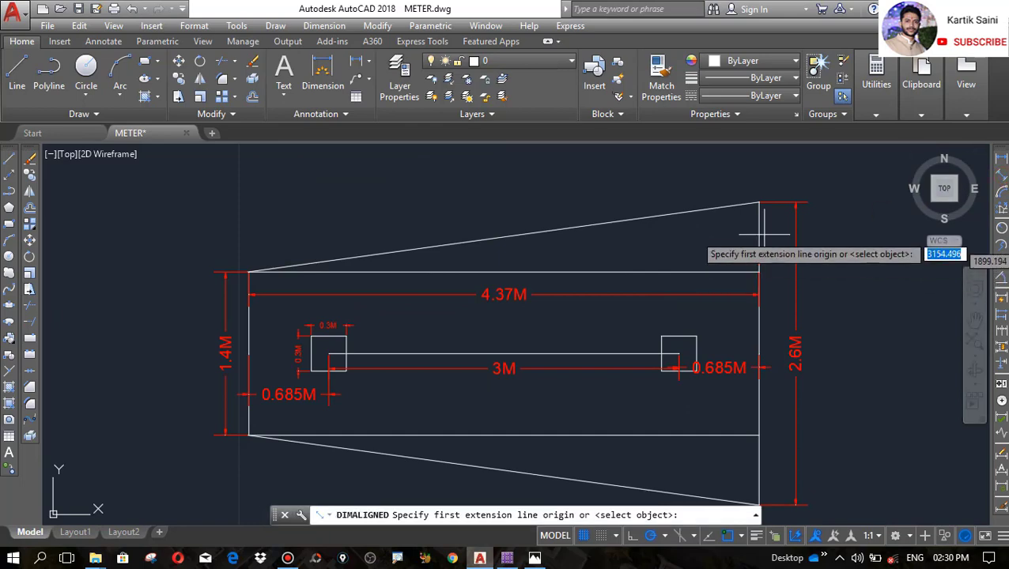
{"action": "left_click", "coordinate": [759, 204]}
{"action": "left_click", "coordinate": [760, 272]}
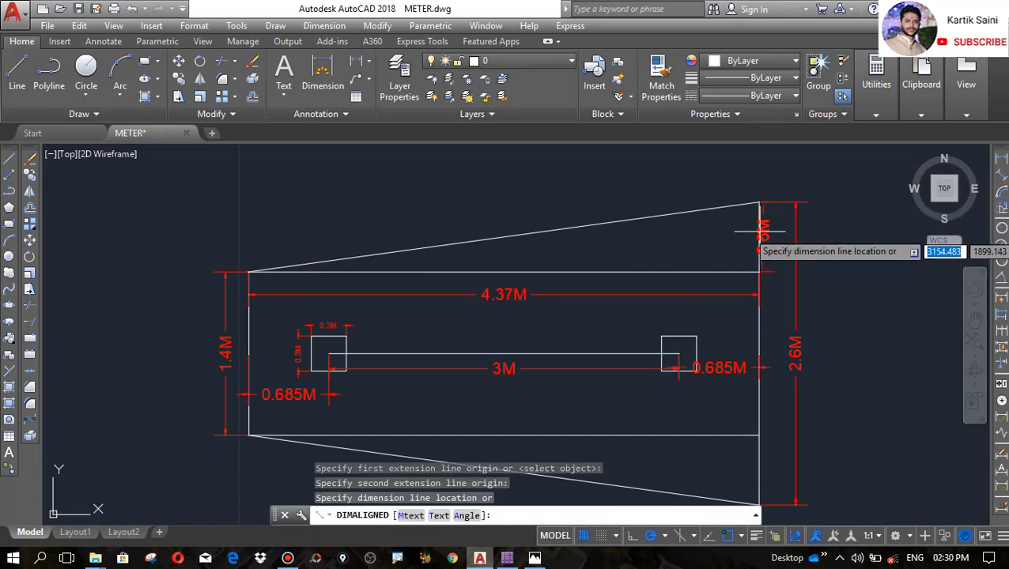
{"action": "scroll", "coordinate": [751, 253], "scroll_direction": "up", "scroll_amount": 3}
{"action": "left_click", "coordinate": [699, 293]}
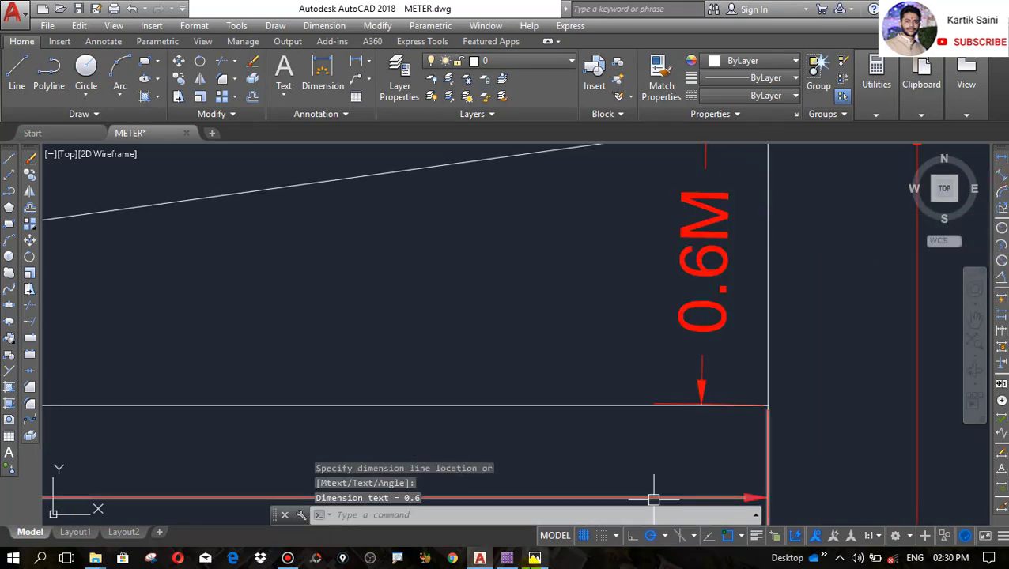
In SAFE, draw a point with a plan offset of 0.6 m in Y from the slab's upper corner beyond grid B
{"action": "left_click", "coordinate": [508, 559]}
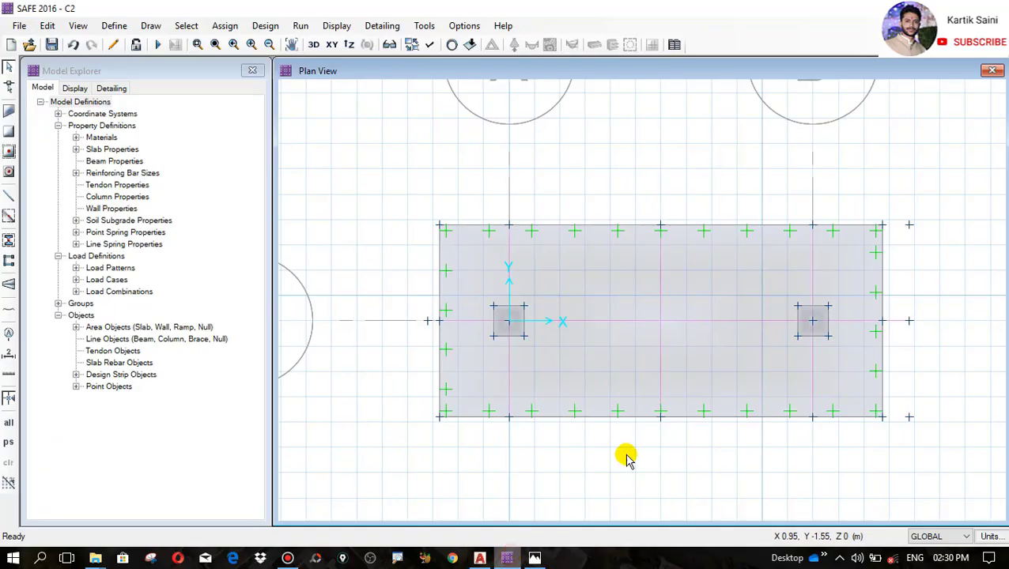
{"action": "left_click", "coordinate": [146, 27]}
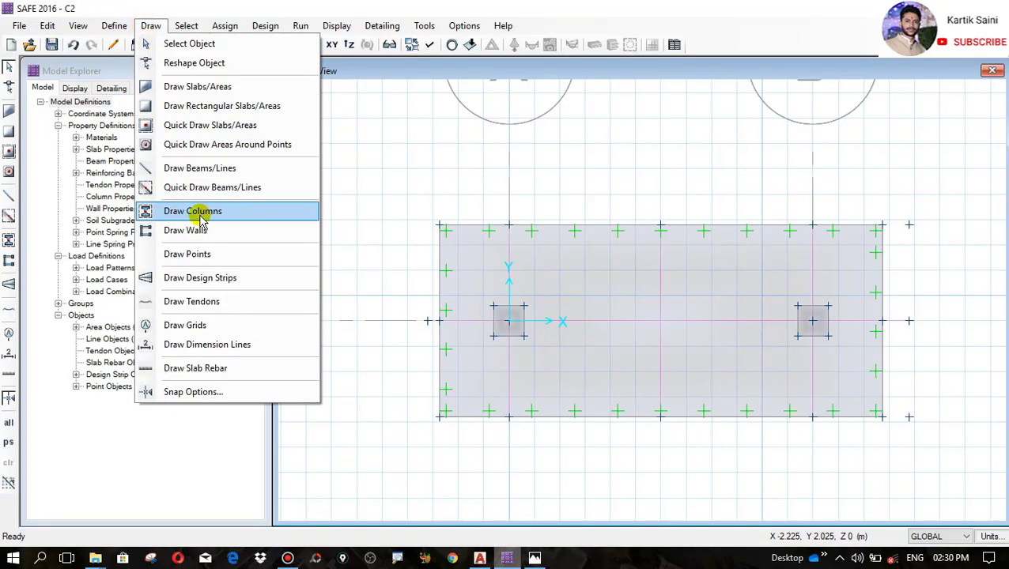
{"action": "left_click", "coordinate": [198, 254]}
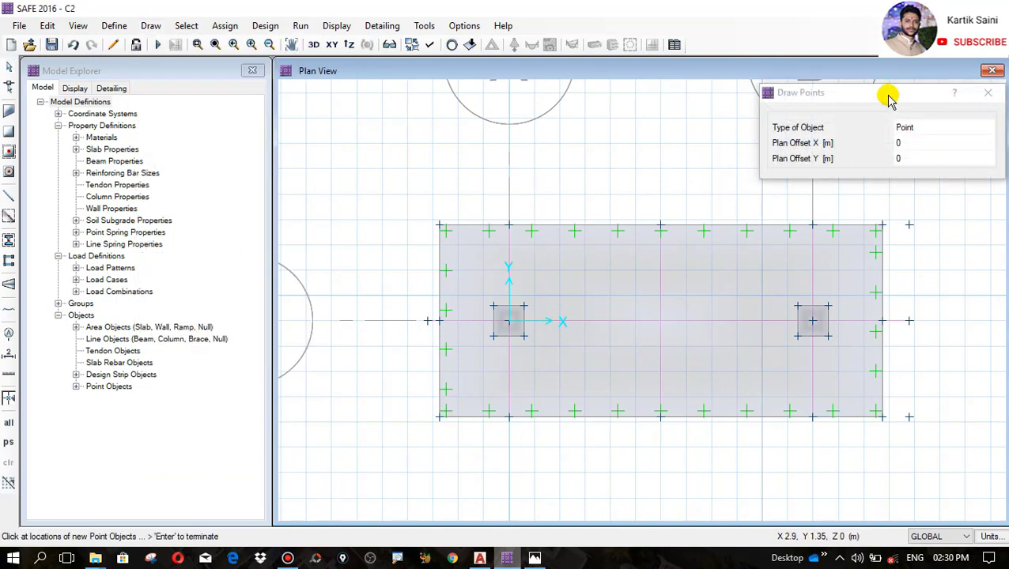
{"action": "left_click_drag", "start_coordinate": [889, 96], "coordinate": [613, 125]}
{"action": "left_click", "coordinate": [640, 189]}
{"action": "left_click", "coordinate": [641, 187]}
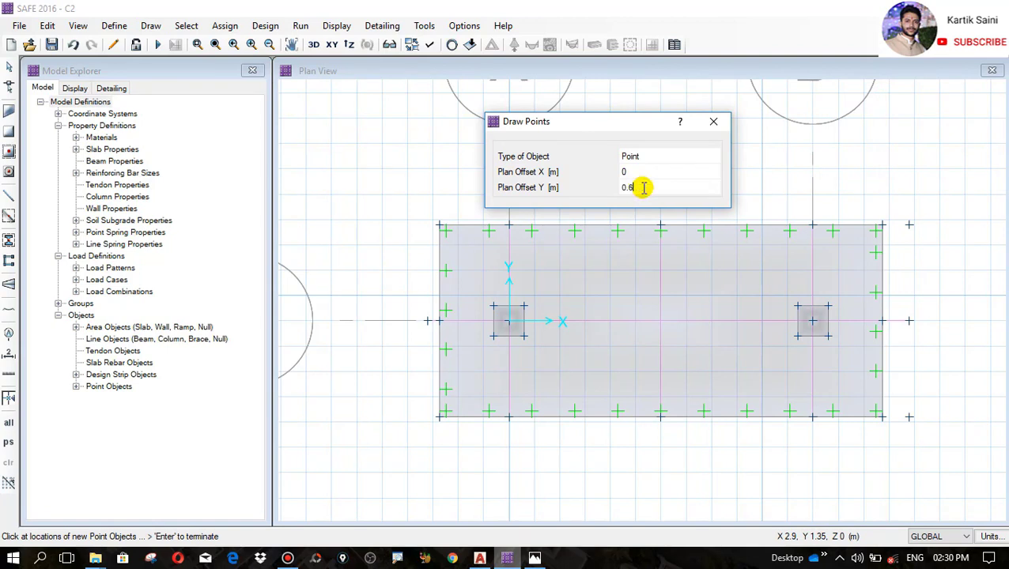
{"action": "left_click", "coordinate": [880, 225]}
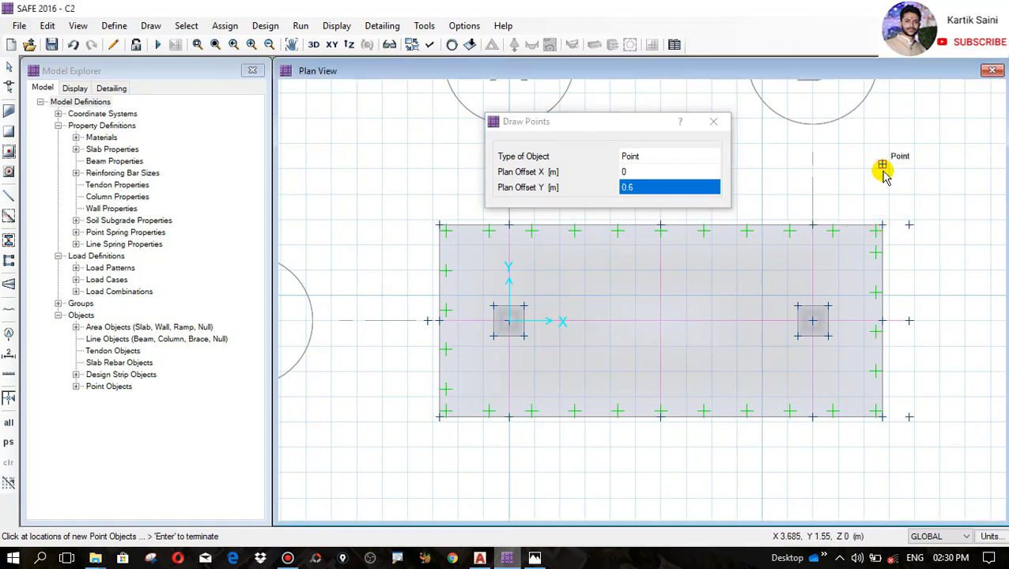
Draw a point with a plan offset of -0.6 m in Y from the slab's lower corner beyond grid B
{"action": "left_click", "coordinate": [645, 187]}
{"action": "left_click", "coordinate": [642, 190]}
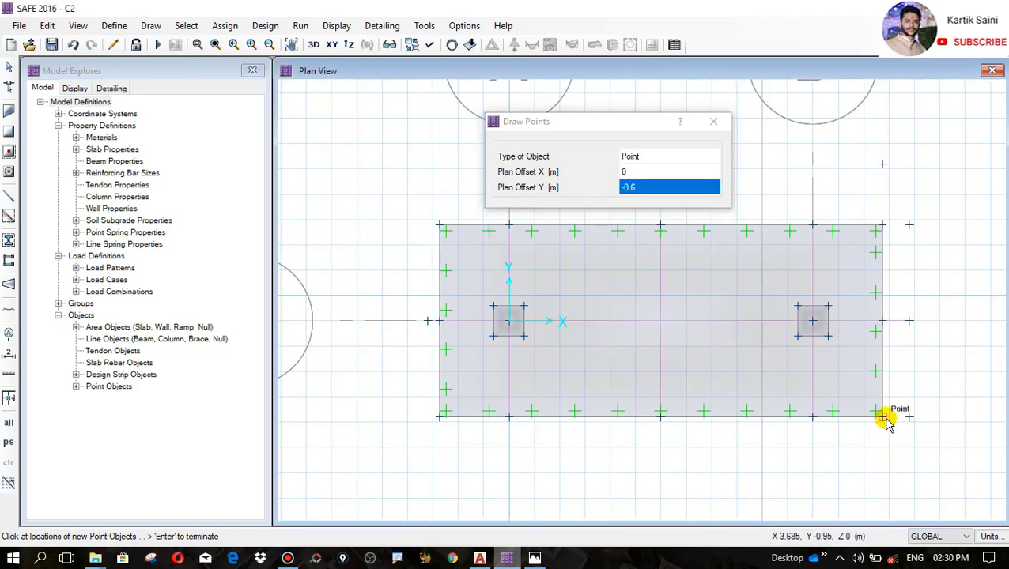
{"action": "left_click", "coordinate": [713, 121]}
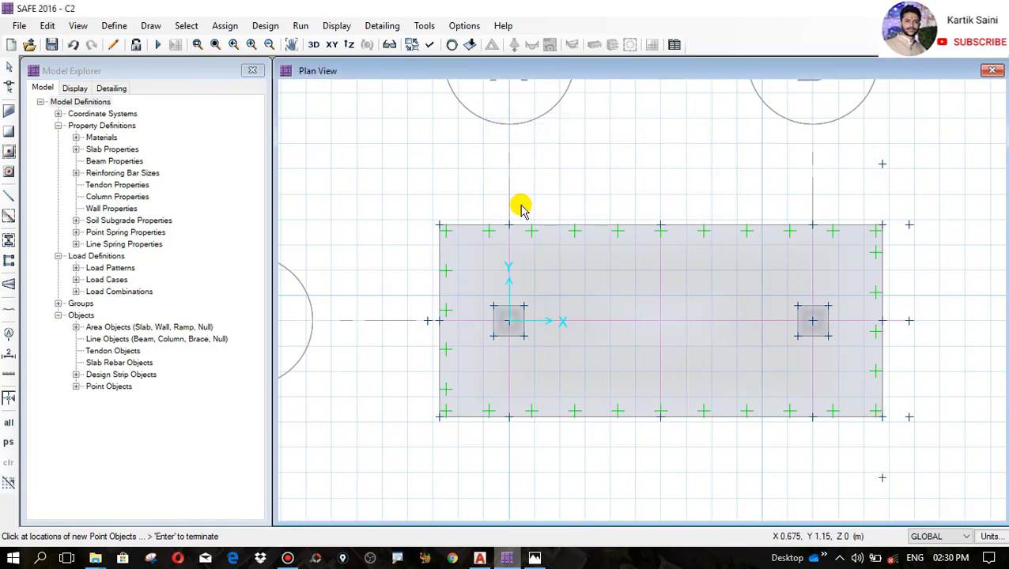
Draw a triangular FOOTING slab along the rectangle's upper long edge, reaching the offset point above its corner beyond grid B
{"action": "left_click", "coordinate": [8, 113]}
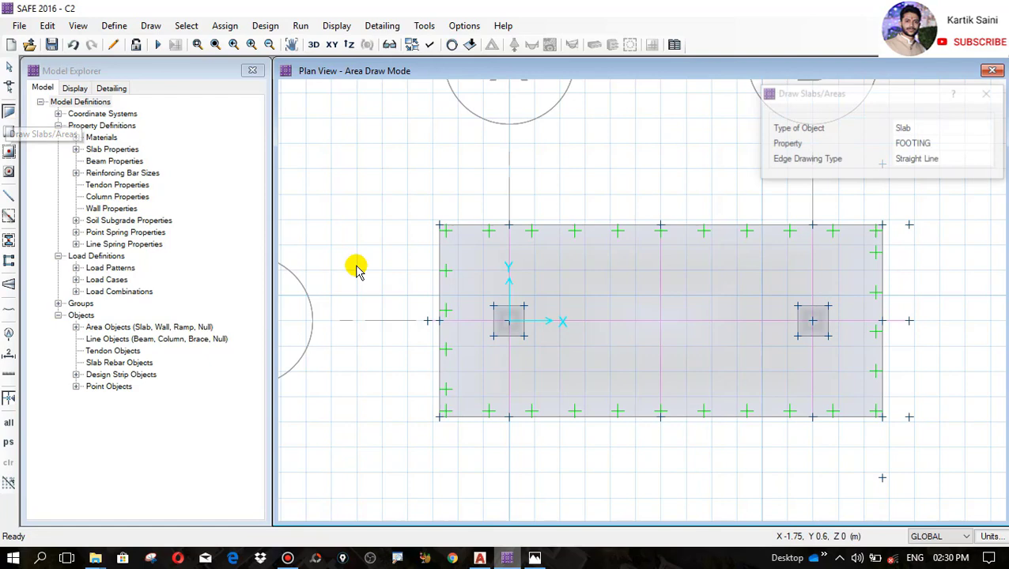
{"action": "left_click", "coordinate": [441, 227]}
{"action": "scroll", "coordinate": [648, 243], "scroll_direction": "down", "scroll_amount": 1}
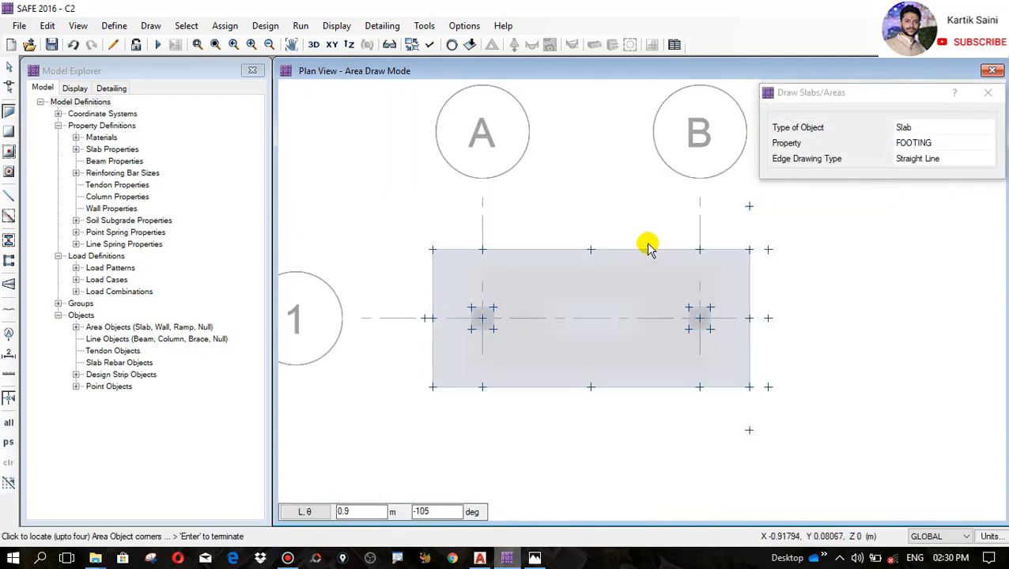
{"action": "scroll", "coordinate": [748, 219], "scroll_direction": "up", "scroll_amount": 2}
{"action": "left_click", "coordinate": [782, 200]}
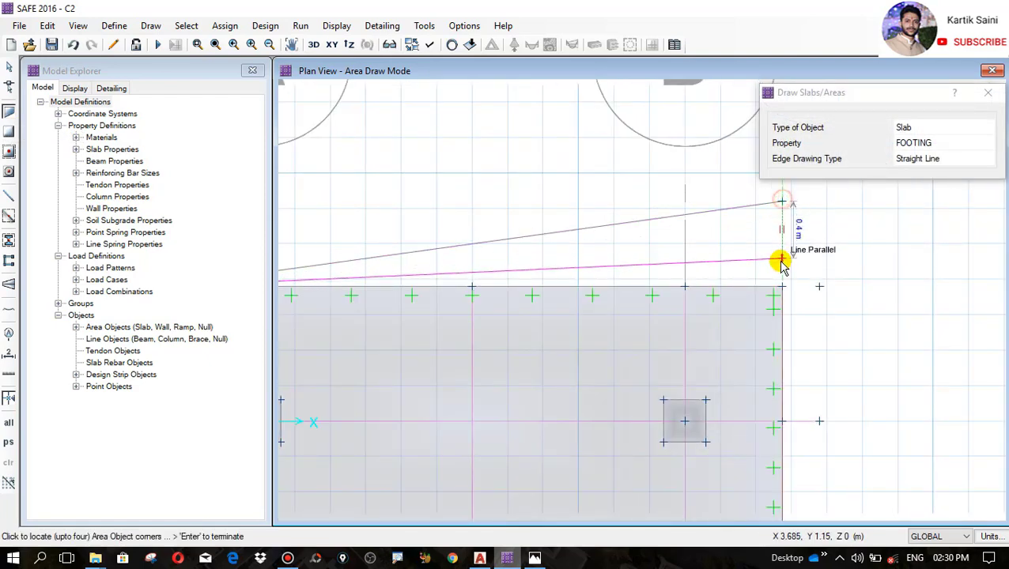
{"action": "left_click", "coordinate": [782, 287]}
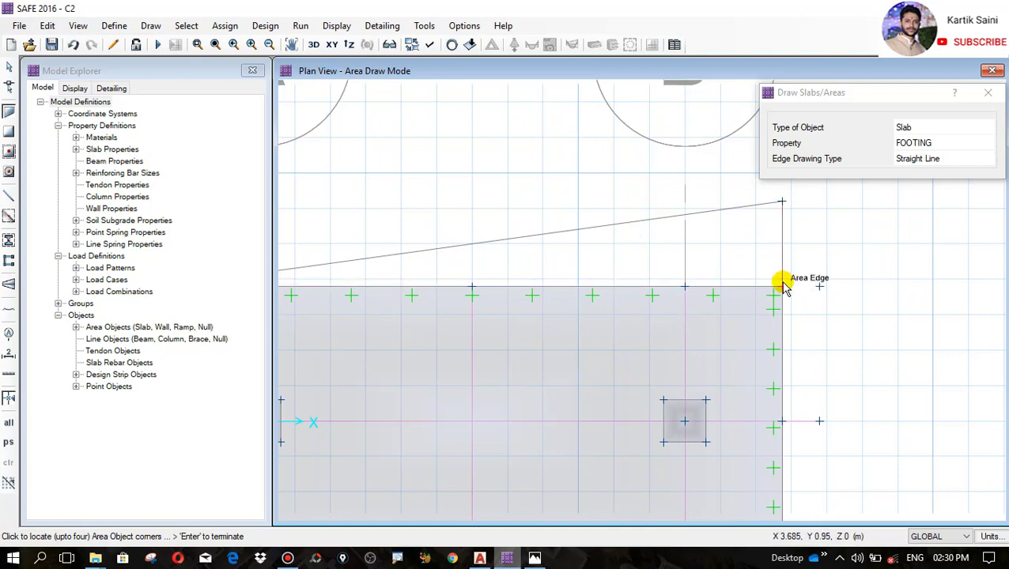
{"action": "key", "text": "Return"}
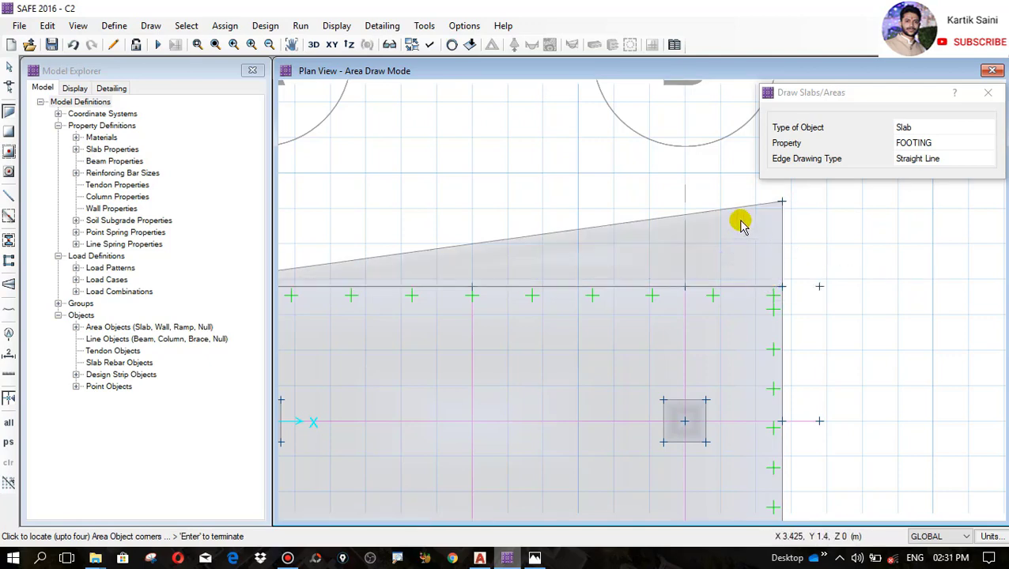
Draw a matching triangular FOOTING slab along the rectangle's lower long edge, reaching the offset point beyond grid B, and end area drawing
{"action": "scroll", "coordinate": [741, 221], "scroll_direction": "down", "scroll_amount": 1}
{"action": "left_click", "coordinate": [438, 388]}
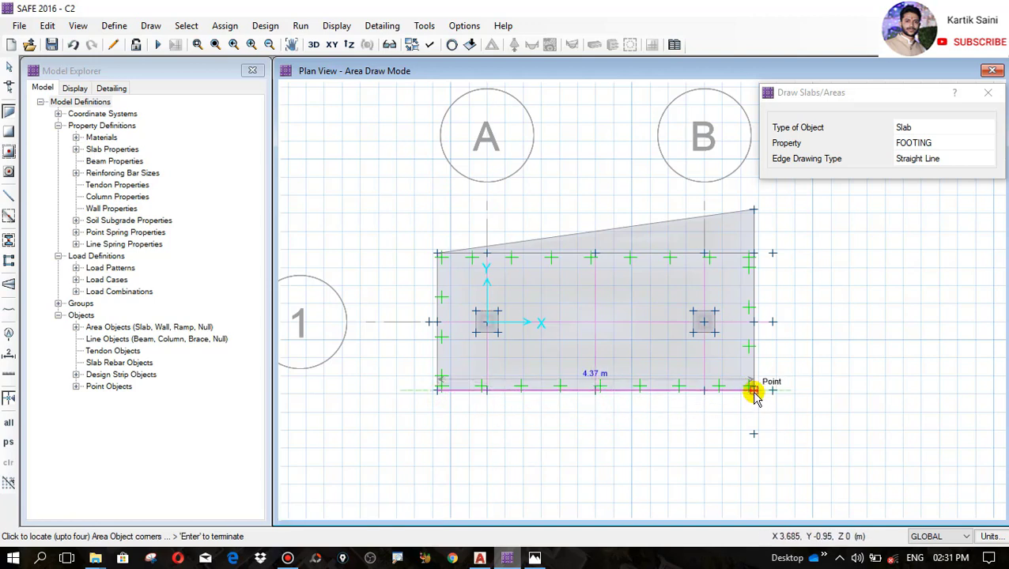
{"action": "left_click", "coordinate": [753, 390]}
{"action": "left_click", "coordinate": [753, 434]}
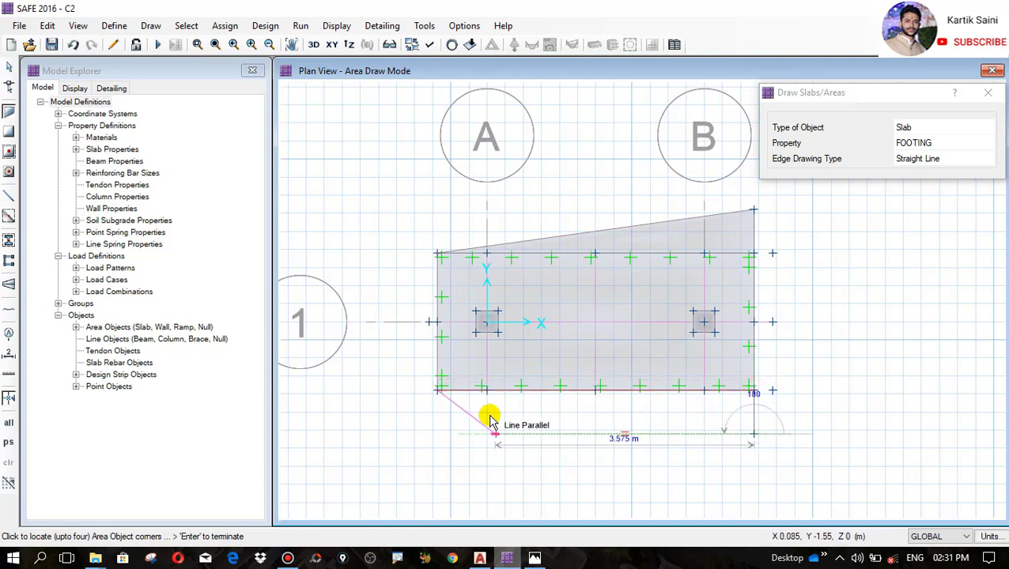
{"action": "left_click", "coordinate": [438, 388]}
{"action": "key", "text": "Return"}
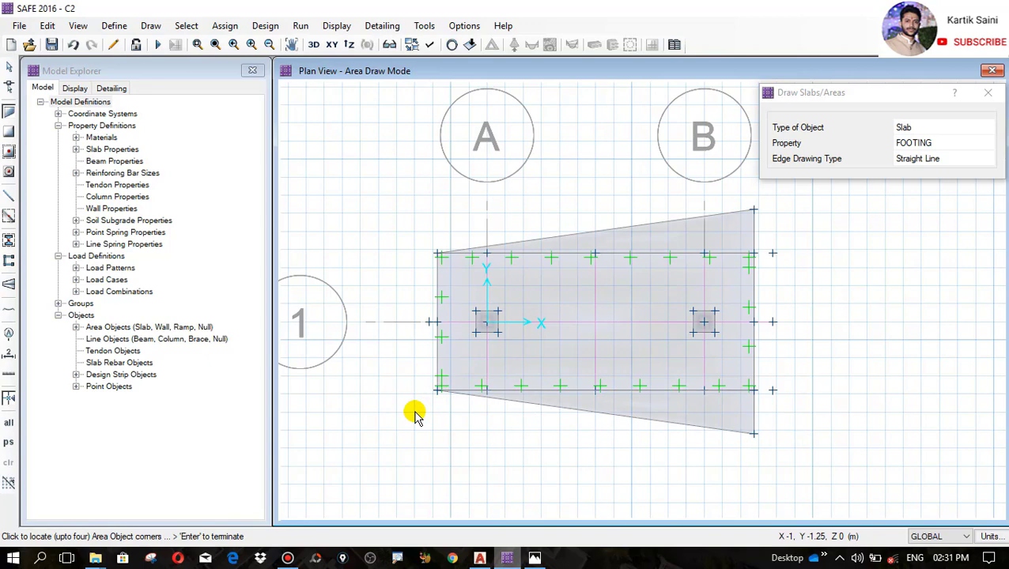
{"action": "right_click", "coordinate": [416, 414]}
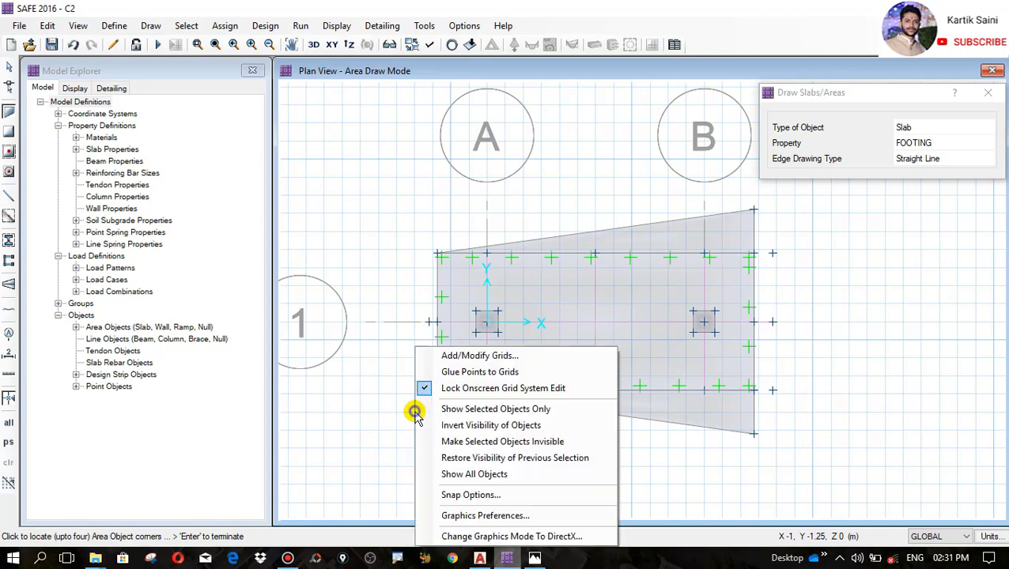
{"action": "left_click", "coordinate": [371, 364]}
{"action": "scroll", "coordinate": [695, 400], "scroll_direction": "up", "scroll_amount": 2}
{"action": "key", "text": "Escape"}
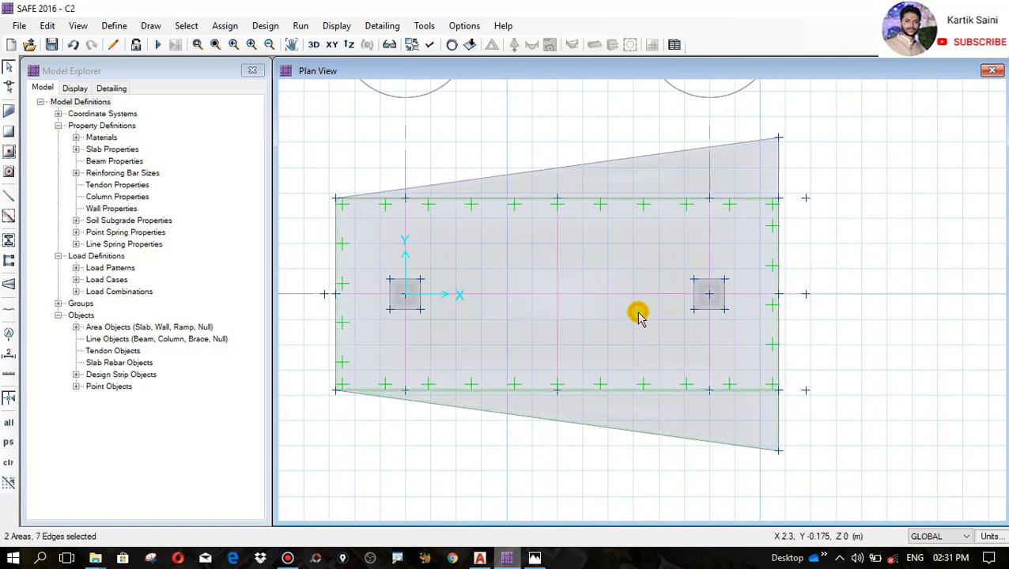
Merge the selected rectangular slab and lower triangular slab into one area
{"action": "left_click", "coordinate": [48, 25]}
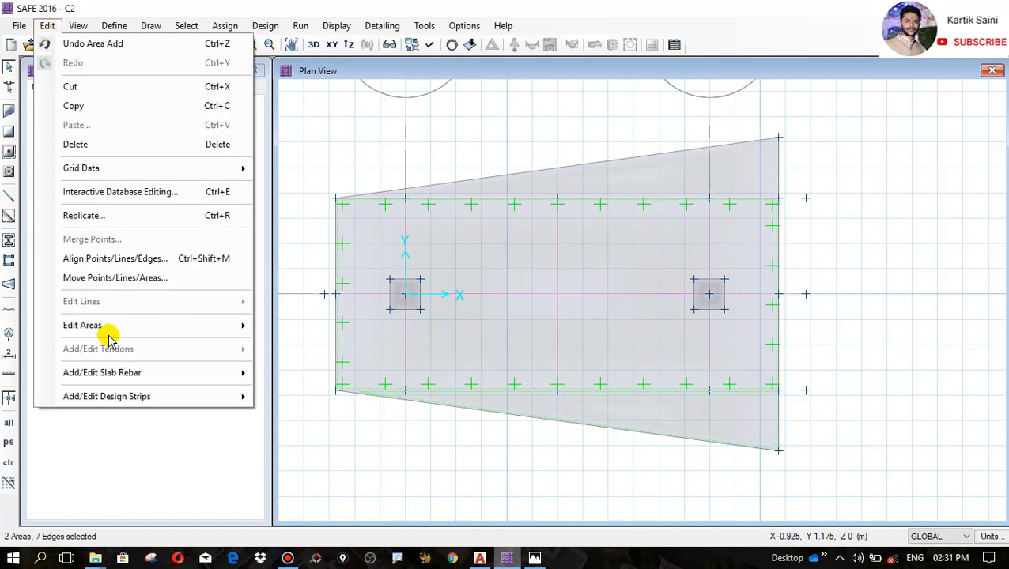
{"action": "mouse_move", "coordinate": [108, 328]}
{"action": "left_click", "coordinate": [319, 343]}
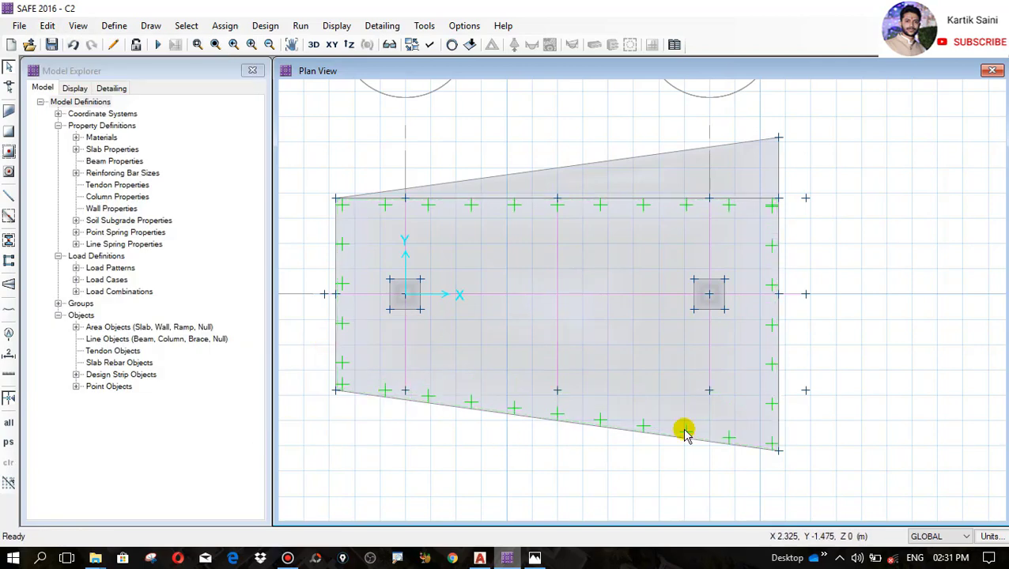
Merge the upper triangular slab with the rest of the footing to form a single trapezoidal slab
{"action": "left_click", "coordinate": [637, 234]}
{"action": "left_click", "coordinate": [668, 162]}
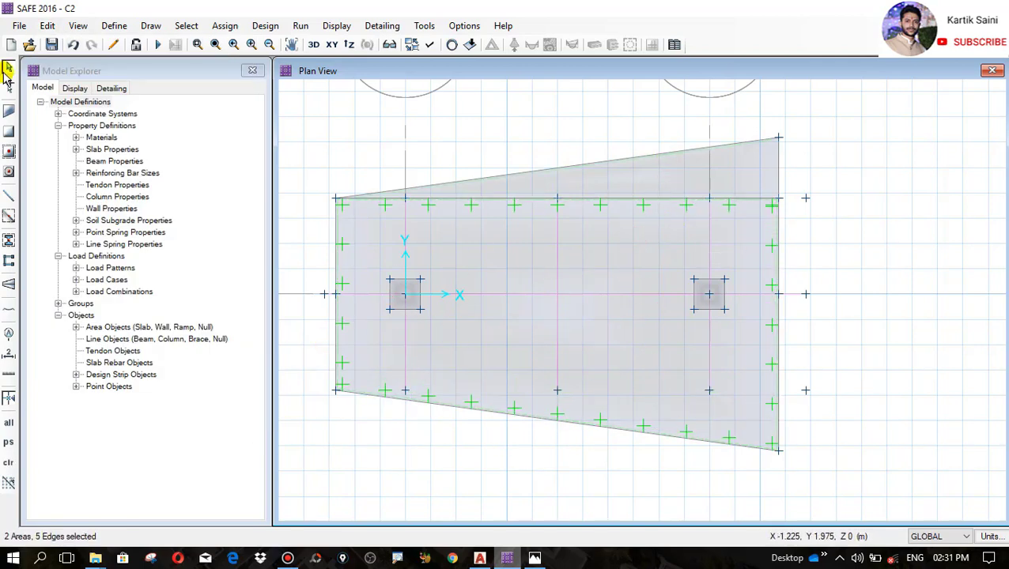
{"action": "left_click", "coordinate": [50, 28]}
{"action": "mouse_move", "coordinate": [92, 325]}
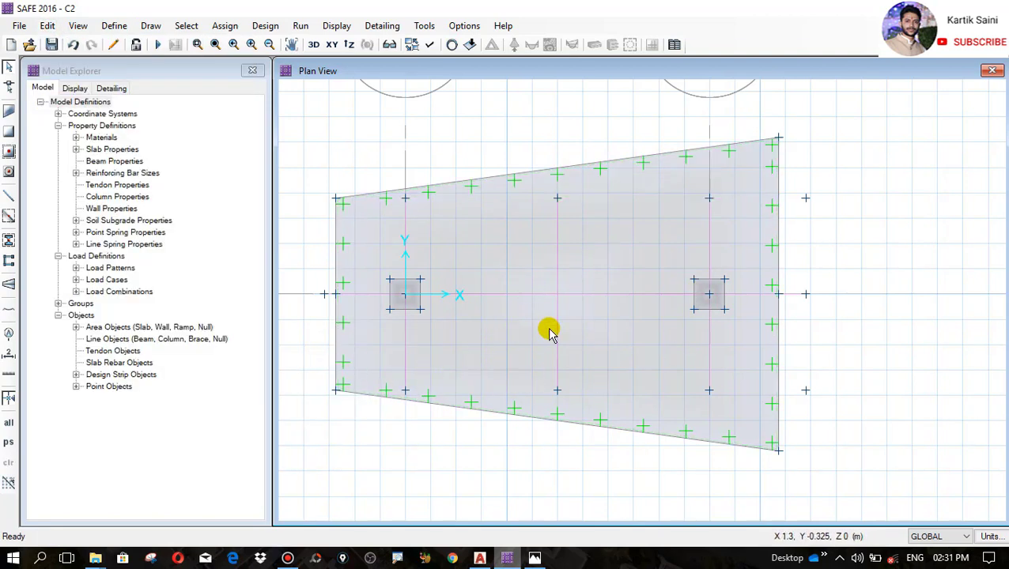
Examine the merged trapezoidal footing slab around the columns on grids A and B
{"action": "scroll", "coordinate": [717, 204], "scroll_direction": "up", "scroll_amount": 2}
{"action": "scroll", "coordinate": [714, 217], "scroll_direction": "down", "scroll_amount": 1}
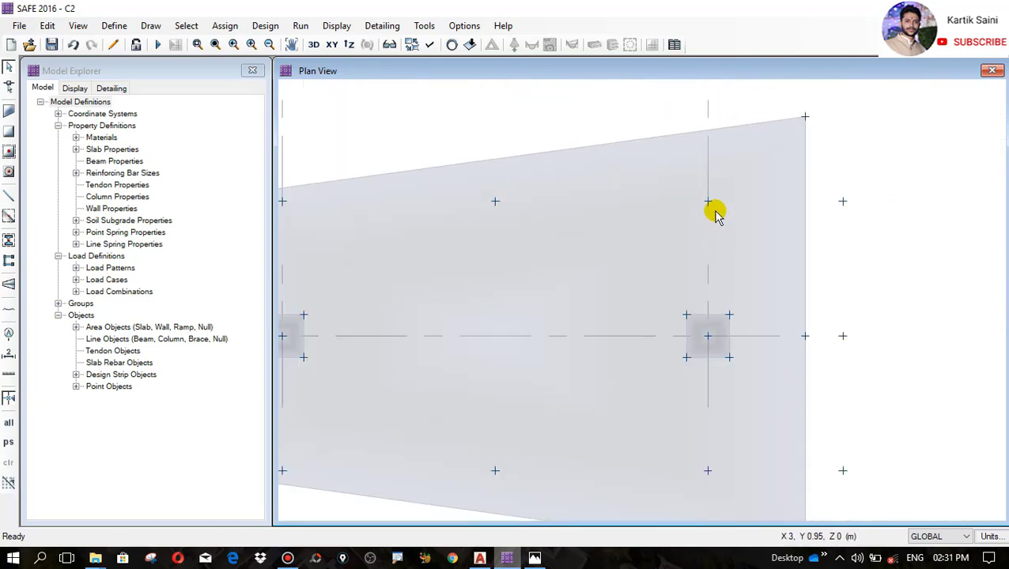
{"action": "scroll", "coordinate": [714, 213], "scroll_direction": "down", "scroll_amount": 1}
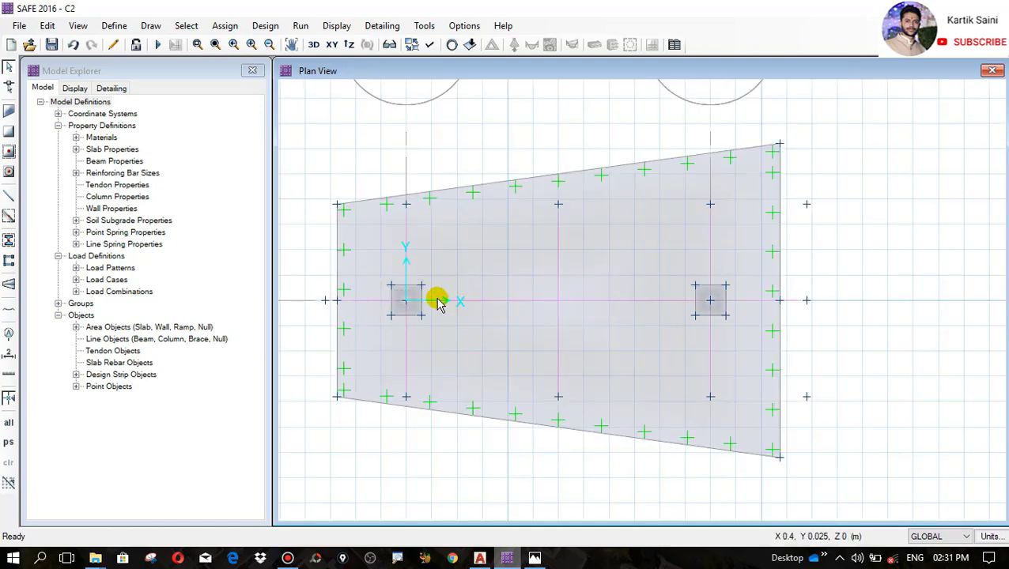
{"action": "scroll", "coordinate": [408, 297], "scroll_direction": "up", "scroll_amount": 2}
{"action": "scroll", "coordinate": [406, 294], "scroll_direction": "down", "scroll_amount": 1}
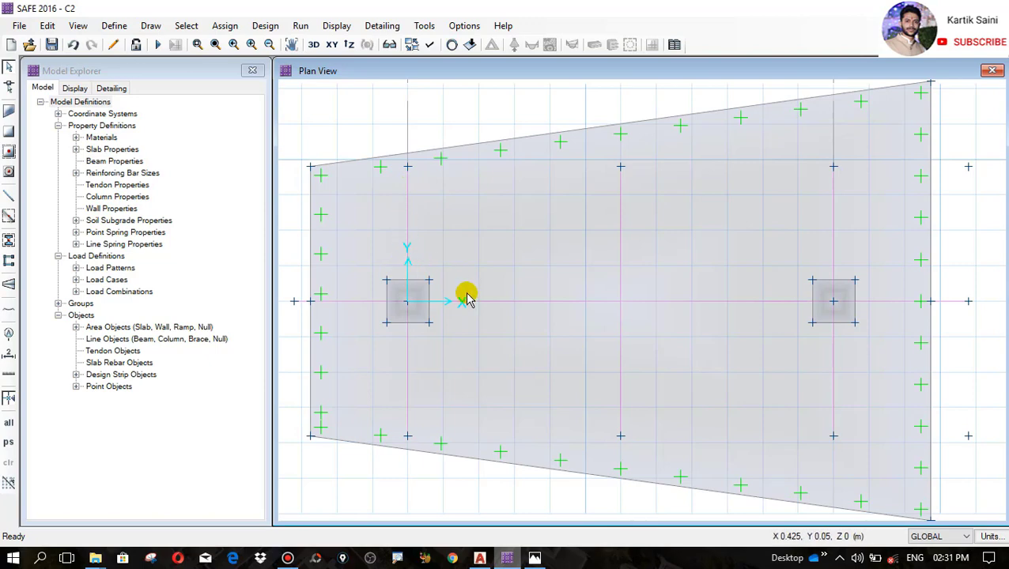
{"action": "scroll", "coordinate": [466, 299], "scroll_direction": "down", "scroll_amount": 1}
{"action": "scroll", "coordinate": [299, 325], "scroll_direction": "up", "scroll_amount": 2}
{"action": "scroll", "coordinate": [358, 322], "scroll_direction": "down", "scroll_amount": 1}
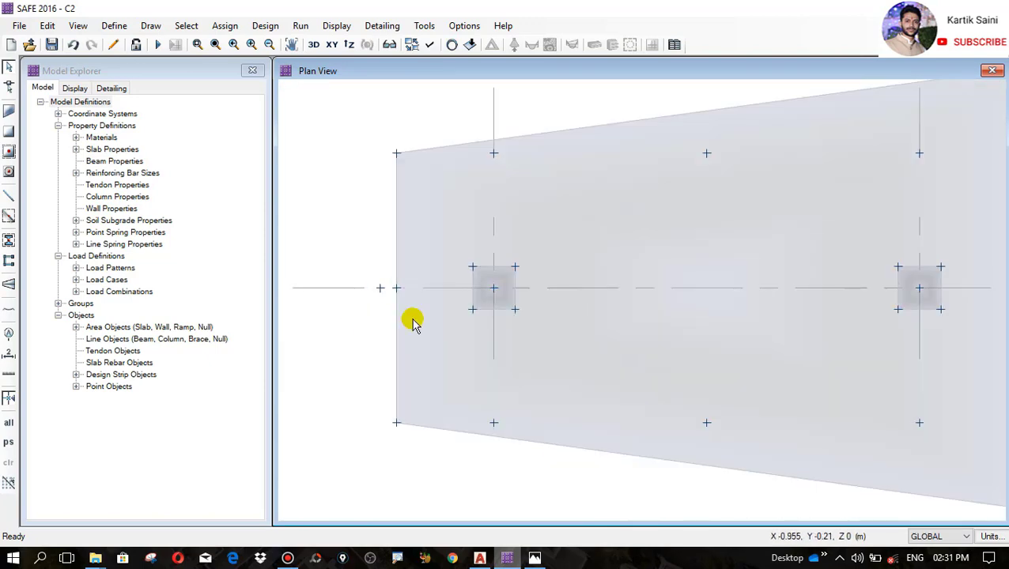
Reshape the design strip along grid line 1 by moving its end near grid A farther outward beyond the slab's short edge
{"action": "left_click", "coordinate": [8, 87]}
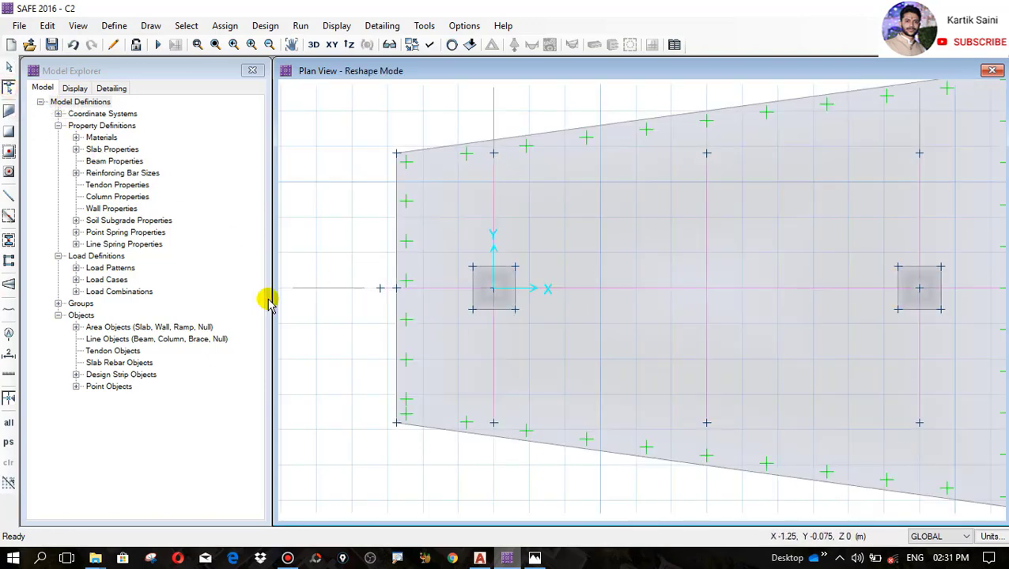
{"action": "scroll", "coordinate": [526, 336], "scroll_direction": "down", "scroll_amount": 1}
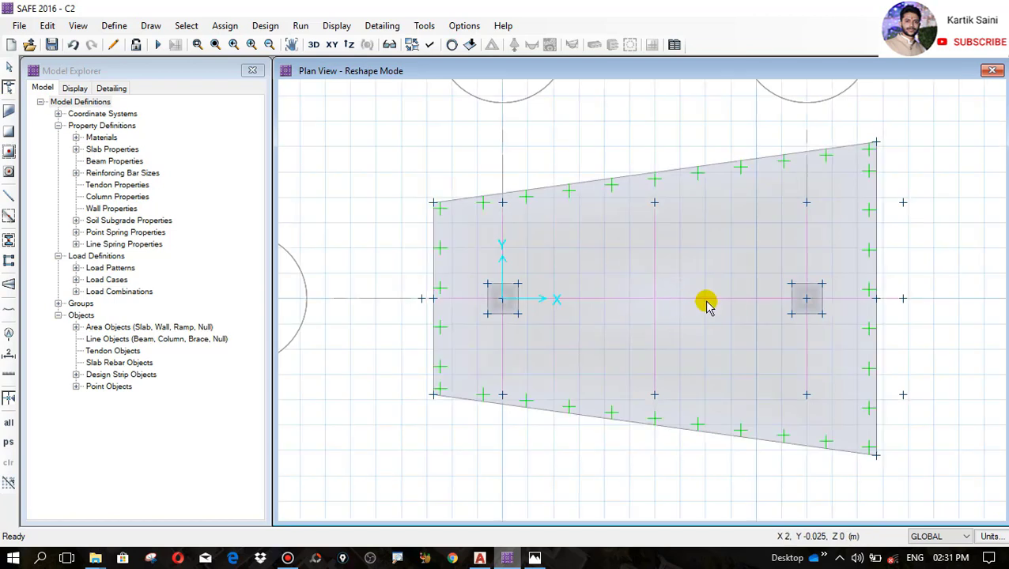
{"action": "left_click", "coordinate": [706, 300]}
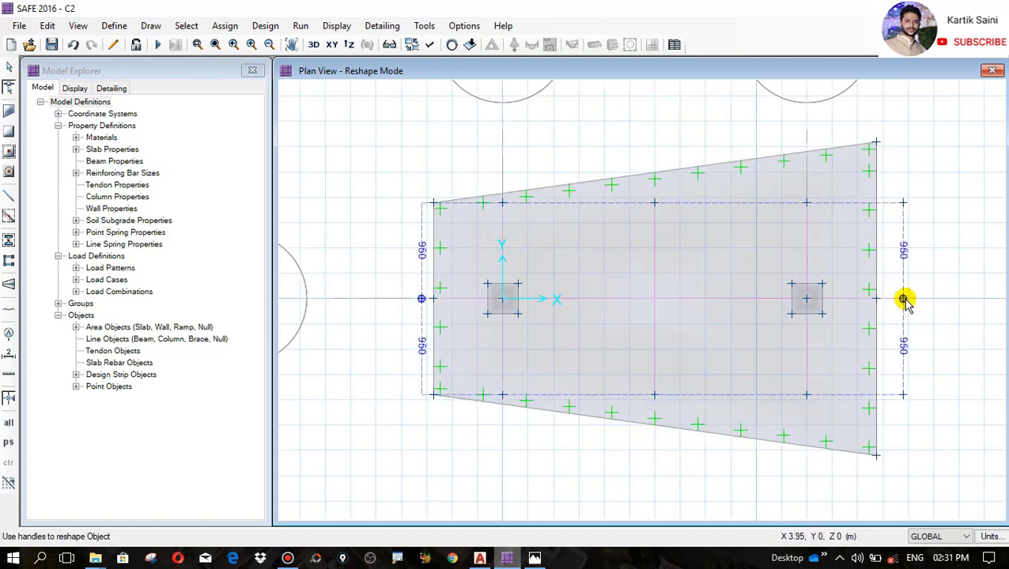
{"action": "left_click_drag", "start_coordinate": [418, 297], "coordinate": [367, 299]}
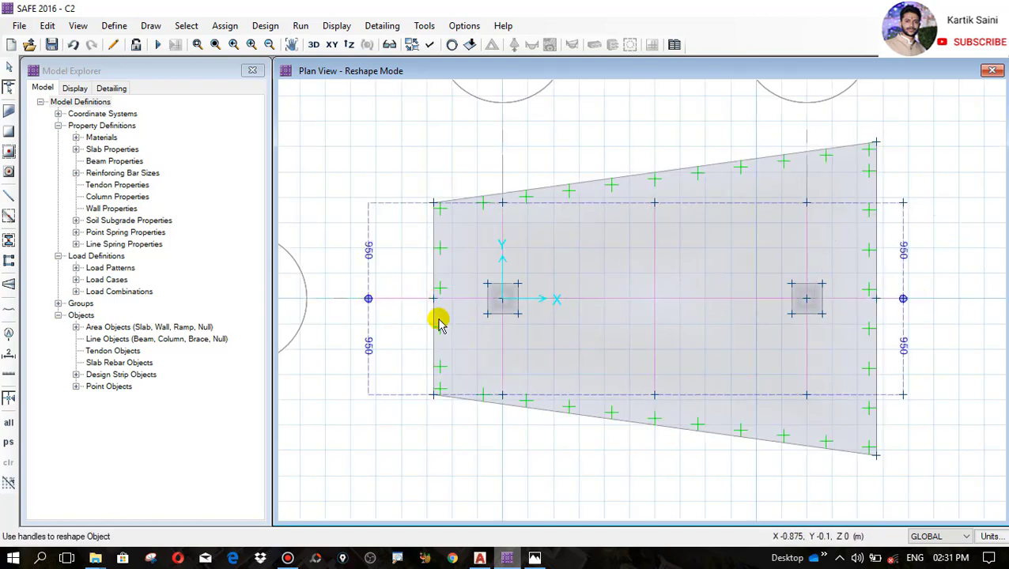
{"action": "left_click", "coordinate": [403, 251]}
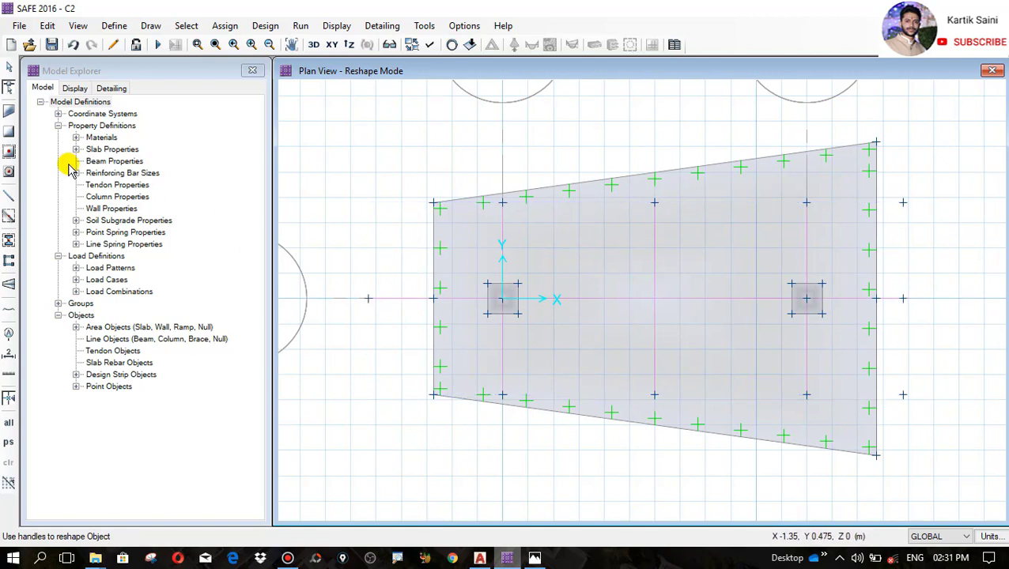
{"action": "left_click", "coordinate": [9, 87]}
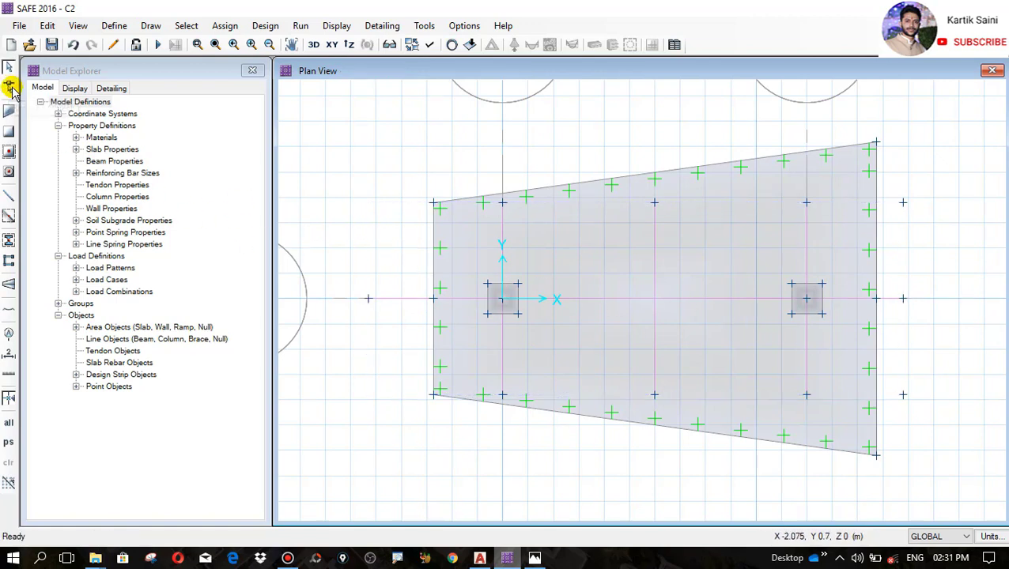
Reshape the middle design strip between grids A and B so both its ends extend beyond the slab's sloping edges
{"action": "left_click", "coordinate": [10, 87]}
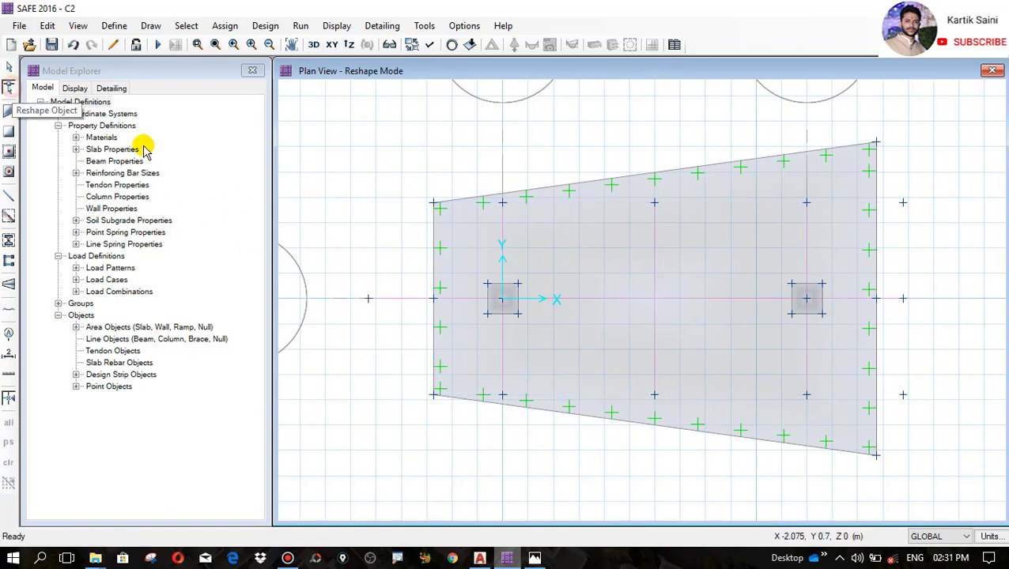
{"action": "left_click", "coordinate": [657, 239]}
{"action": "scroll", "coordinate": [660, 226], "scroll_direction": "up", "scroll_amount": 3}
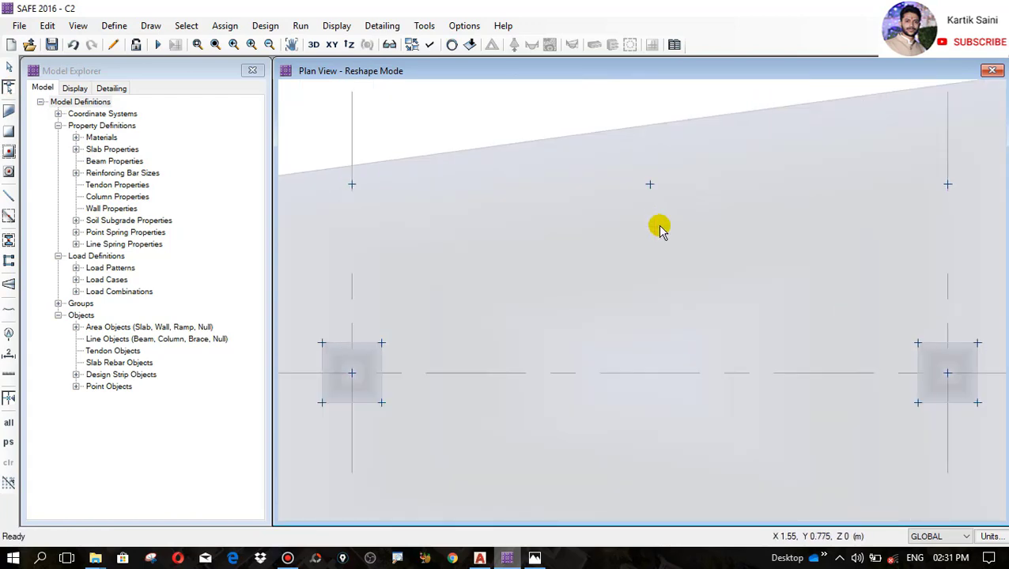
{"action": "left_click", "coordinate": [9, 87]}
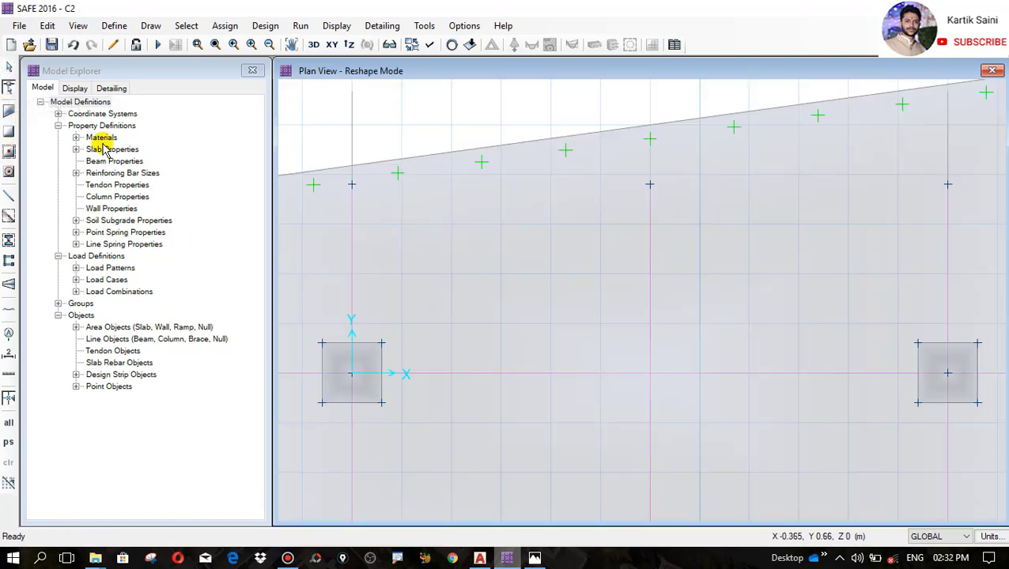
{"action": "left_click", "coordinate": [649, 242]}
{"action": "left_click_drag", "start_coordinate": [650, 184], "coordinate": [649, 113]}
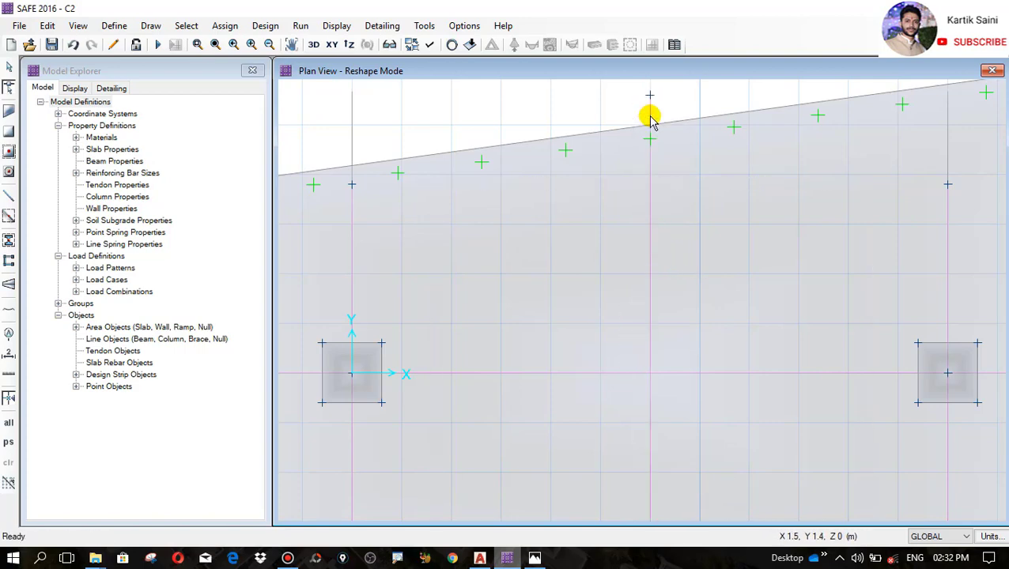
{"action": "scroll", "coordinate": [649, 150], "scroll_direction": "down", "scroll_amount": 3}
{"action": "left_click", "coordinate": [650, 354]}
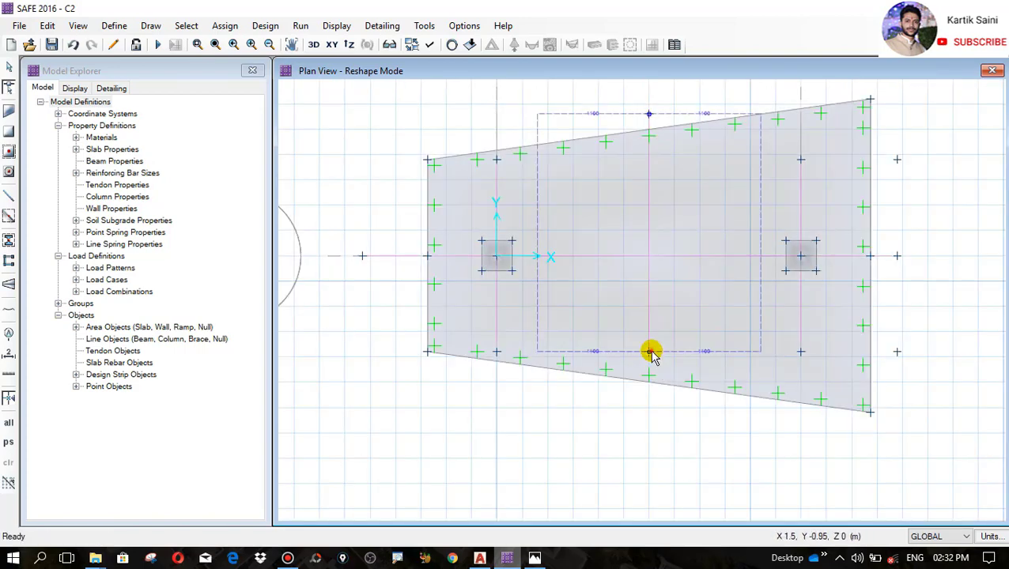
{"action": "left_click_drag", "start_coordinate": [650, 354], "coordinate": [650, 405]}
{"action": "scroll", "coordinate": [704, 249], "scroll_direction": "up", "scroll_amount": 1}
{"action": "scroll", "coordinate": [653, 363], "scroll_direction": "down", "scroll_amount": 1}
Reshape the design strip along grid A, moving both of its ends outward past the slab's sloping edges
{"action": "left_click", "coordinate": [481, 288]}
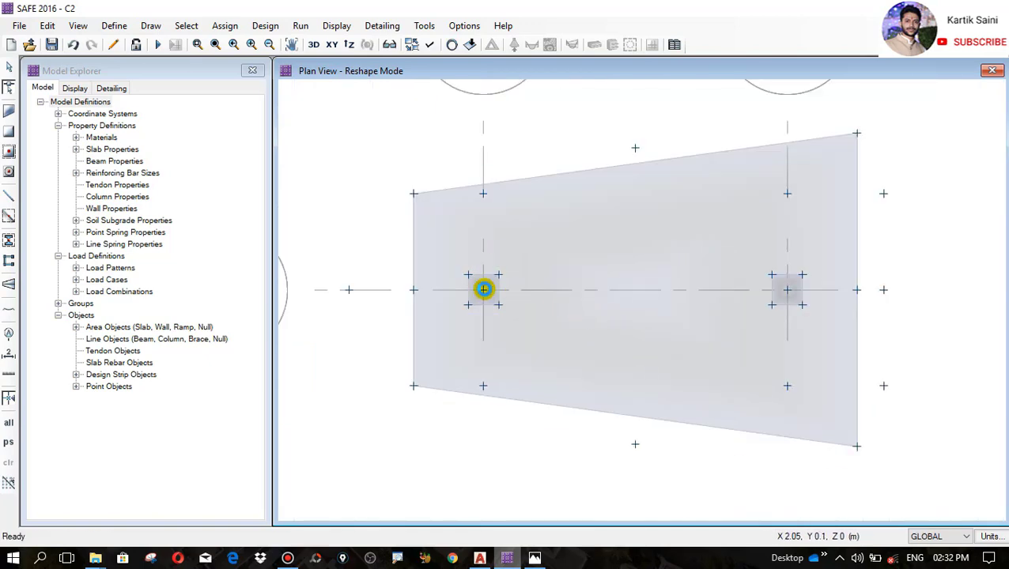
{"action": "scroll", "coordinate": [483, 227], "scroll_direction": "up", "scroll_amount": 1}
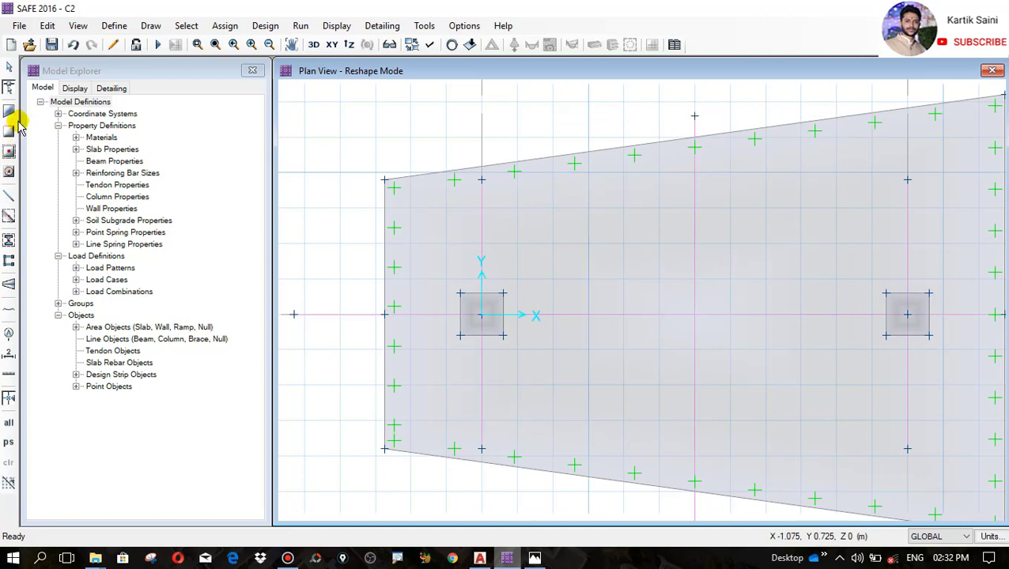
{"action": "left_click", "coordinate": [9, 89]}
{"action": "left_click", "coordinate": [472, 231]}
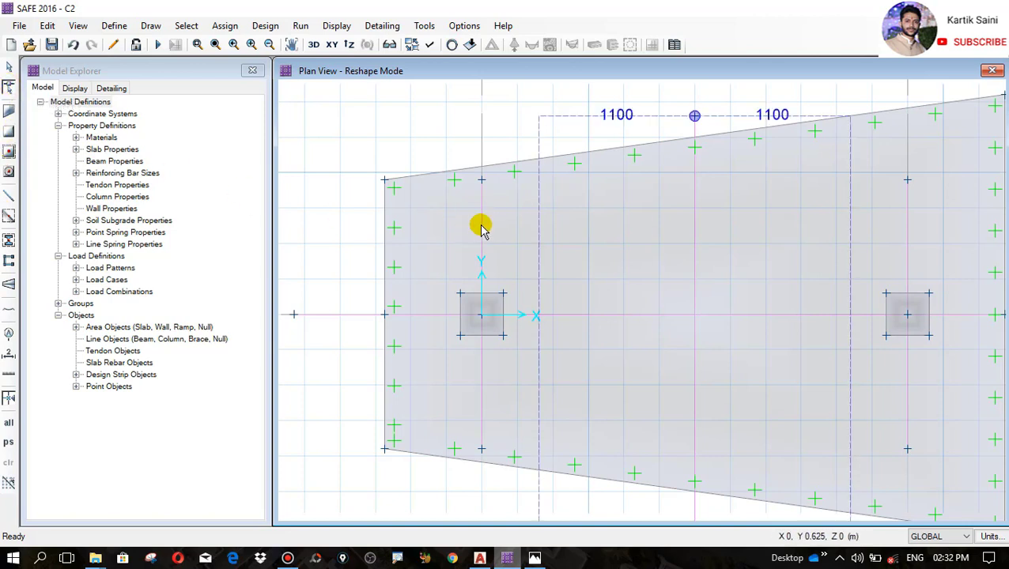
{"action": "left_click", "coordinate": [480, 227]}
{"action": "left_click", "coordinate": [480, 178]}
{"action": "left_click_drag", "start_coordinate": [479, 178], "coordinate": [487, 133]}
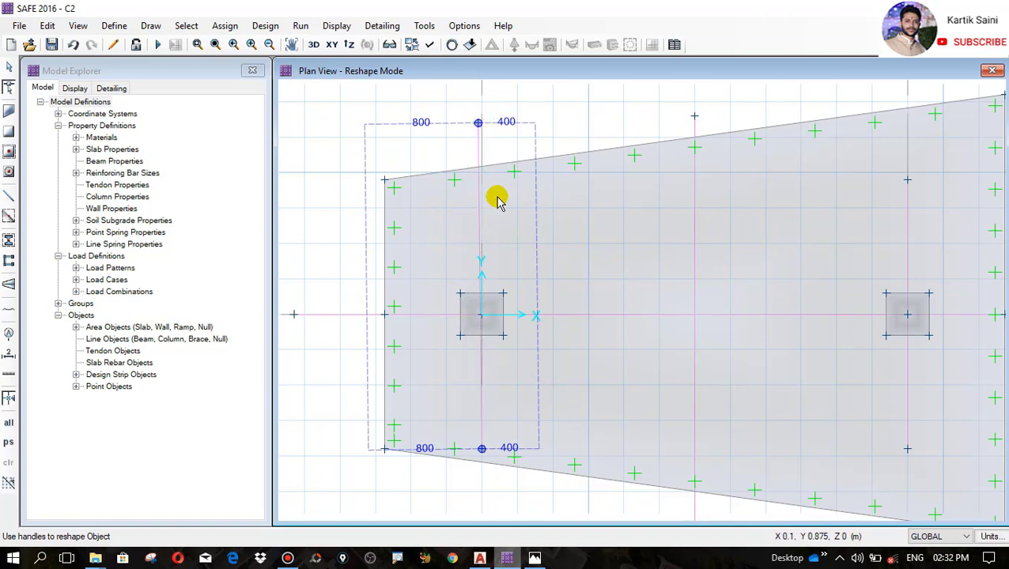
{"action": "left_click_drag", "start_coordinate": [480, 448], "coordinate": [479, 506]}
{"action": "scroll", "coordinate": [411, 314], "scroll_direction": "down", "scroll_amount": 3}
{"action": "key", "text": "Escape"}
Extend both ends of the design strip along grid B beyond the slab's sloping edges and leave reshape mode
{"action": "scroll", "coordinate": [661, 264], "scroll_direction": "up", "scroll_amount": 3}
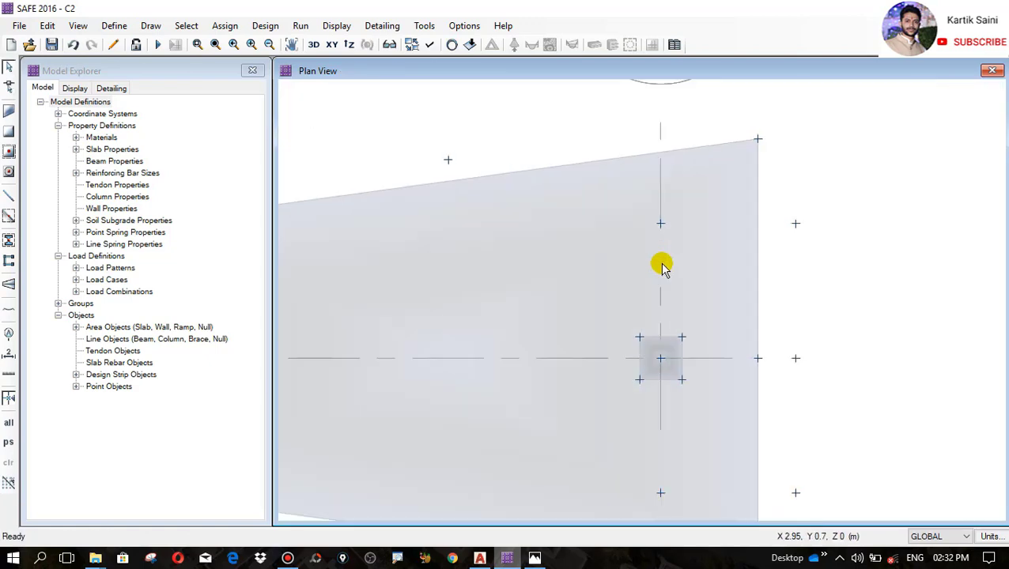
{"action": "left_click", "coordinate": [9, 111]}
{"action": "left_click", "coordinate": [10, 87]}
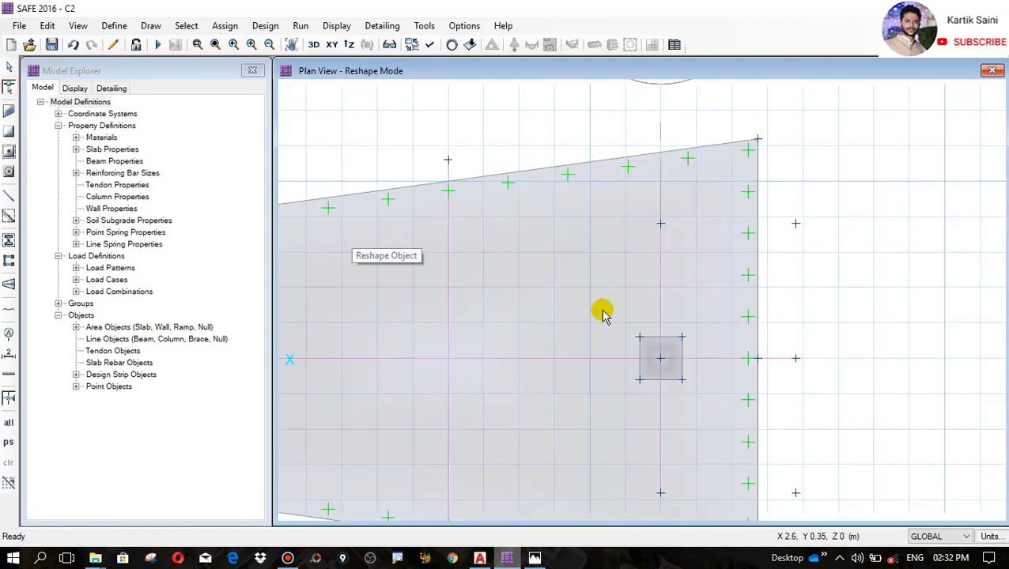
{"action": "left_click", "coordinate": [663, 291]}
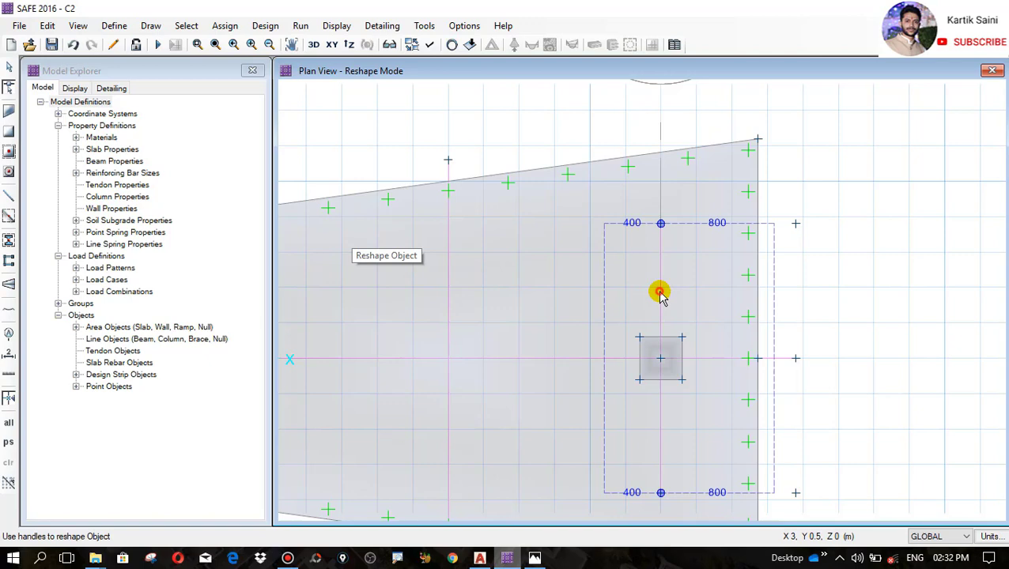
{"action": "left_click_drag", "start_coordinate": [662, 223], "coordinate": [659, 108]}
{"action": "scroll", "coordinate": [657, 243], "scroll_direction": "down", "scroll_amount": 2}
{"action": "left_click", "coordinate": [657, 243]}
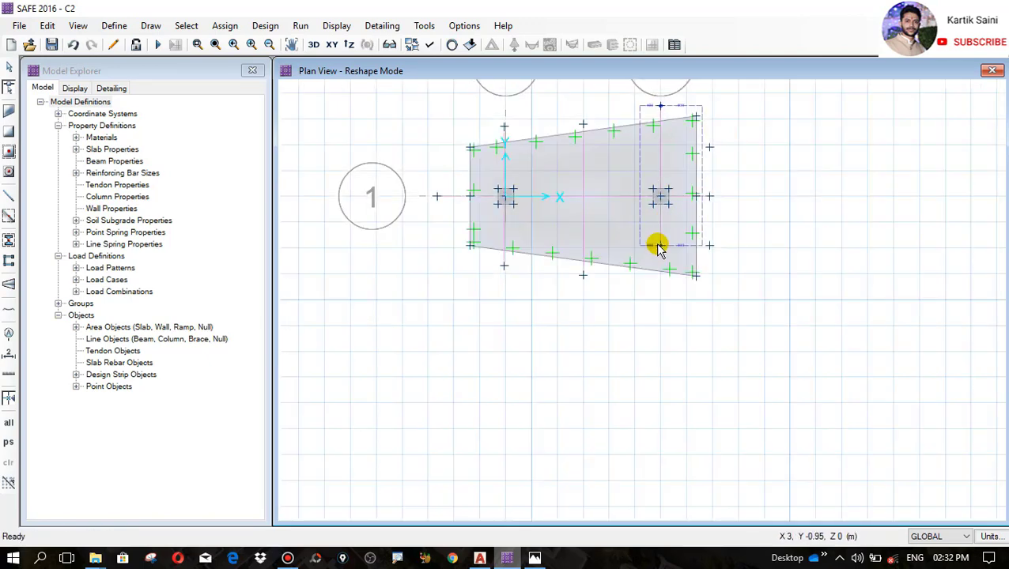
{"action": "scroll", "coordinate": [669, 259], "scroll_direction": "up", "scroll_amount": 4}
{"action": "left_click_drag", "start_coordinate": [666, 249], "coordinate": [665, 356]}
{"action": "scroll", "coordinate": [656, 427], "scroll_direction": "down", "scroll_amount": 2}
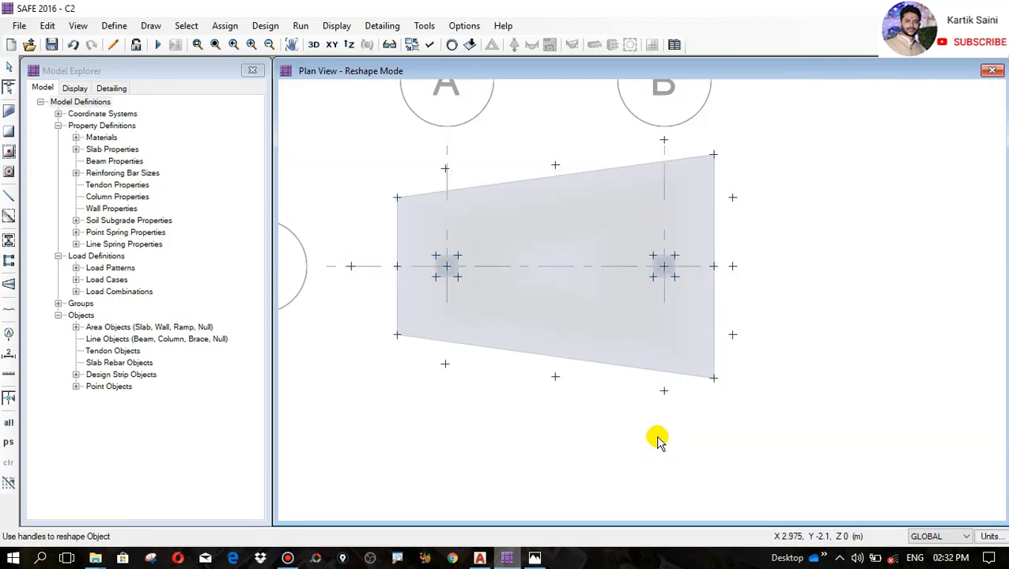
{"action": "left_click", "coordinate": [648, 426]}
{"action": "scroll", "coordinate": [553, 336], "scroll_direction": "up", "scroll_amount": 3}
{"action": "left_click", "coordinate": [580, 390]}
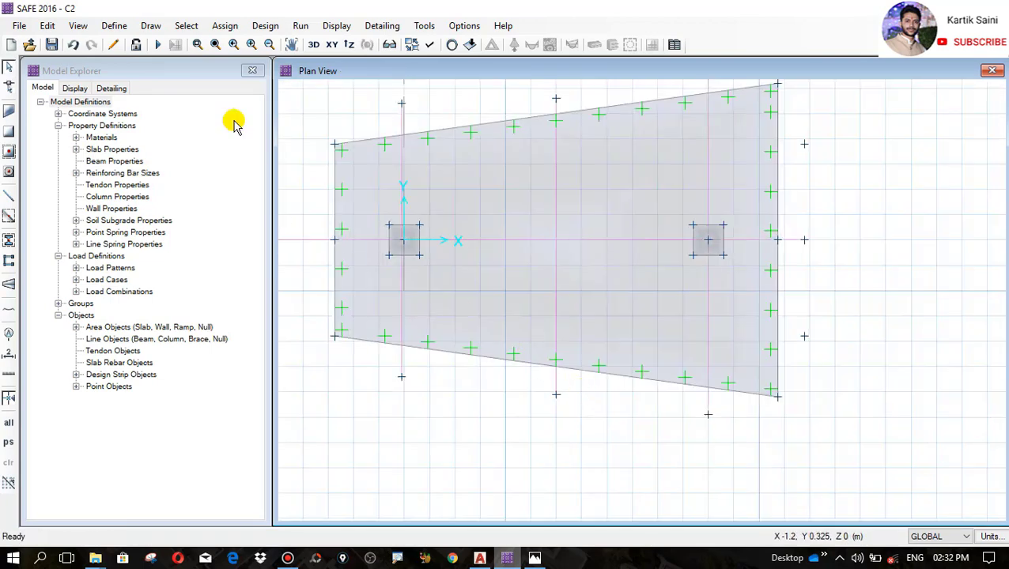
Run the analysis and design of the trapezoidal footing
{"action": "left_click", "coordinate": [300, 25]}
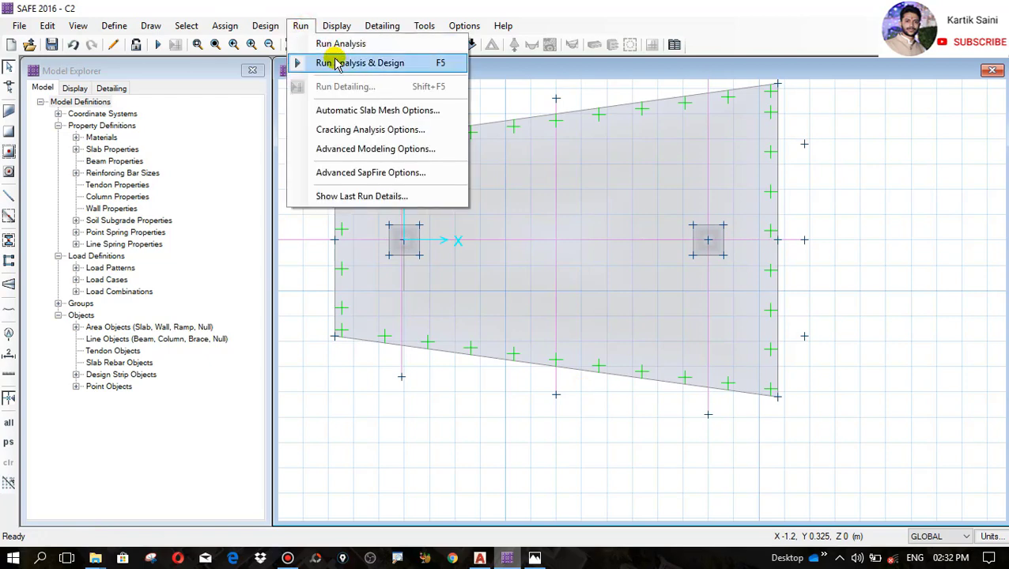
{"action": "left_click", "coordinate": [329, 61]}
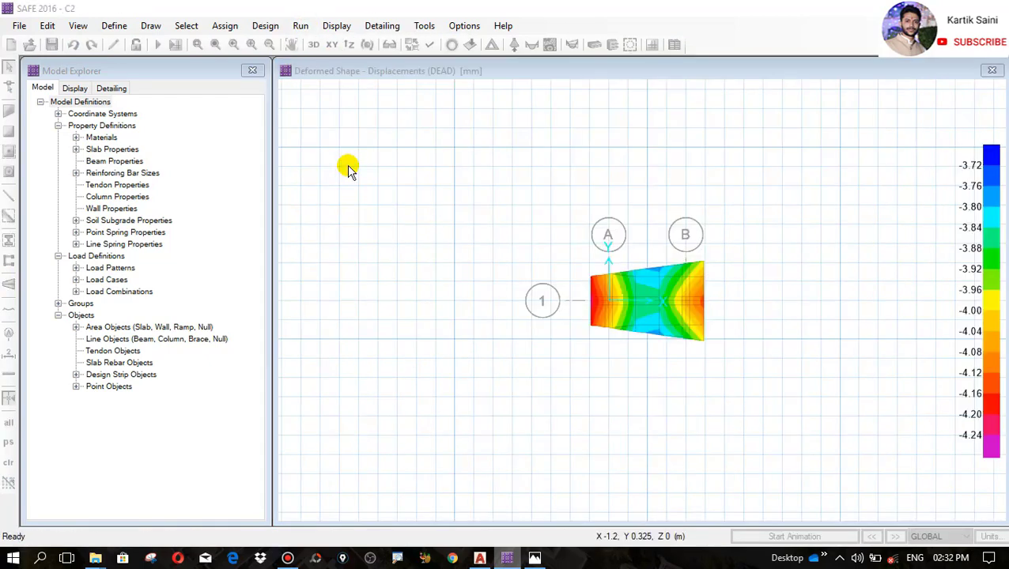
{"action": "mouse_move", "coordinate": [684, 300]}
{"action": "scroll", "coordinate": [685, 300], "scroll_direction": "up", "scroll_amount": 3}
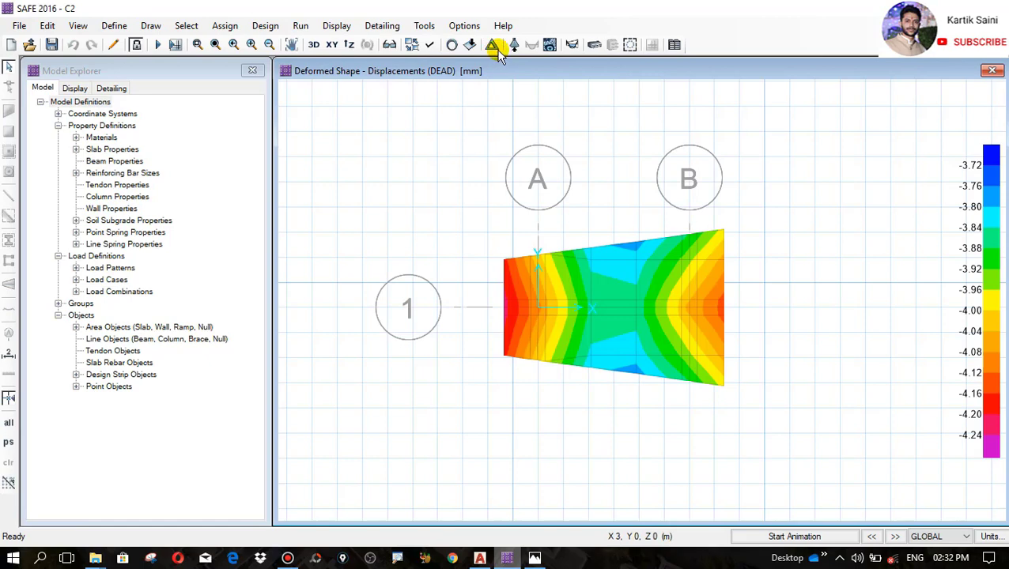
Display the footing's deformed shape contours for the LL+DL load combination
{"action": "left_click", "coordinate": [495, 48]}
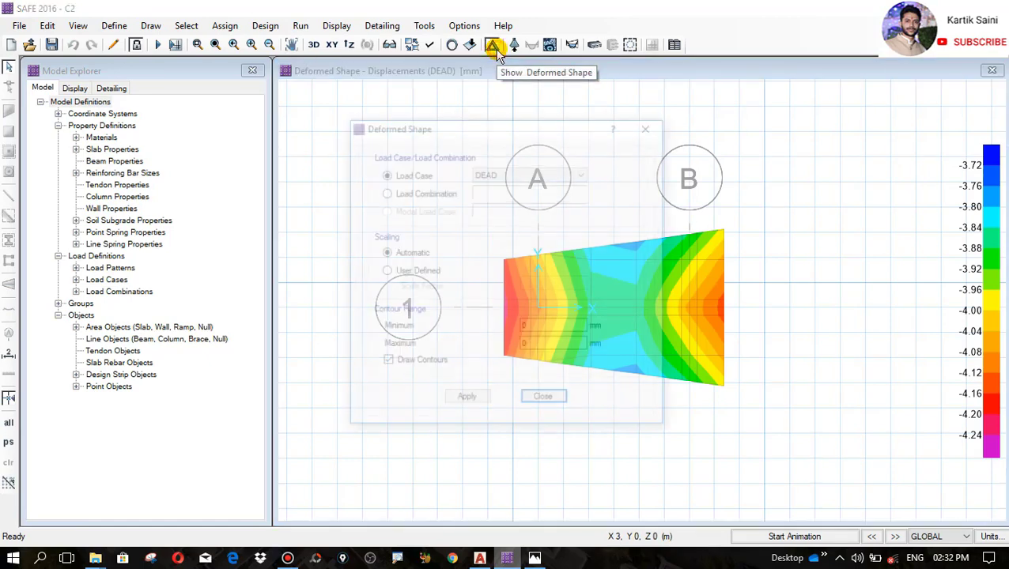
{"action": "left_click", "coordinate": [417, 192]}
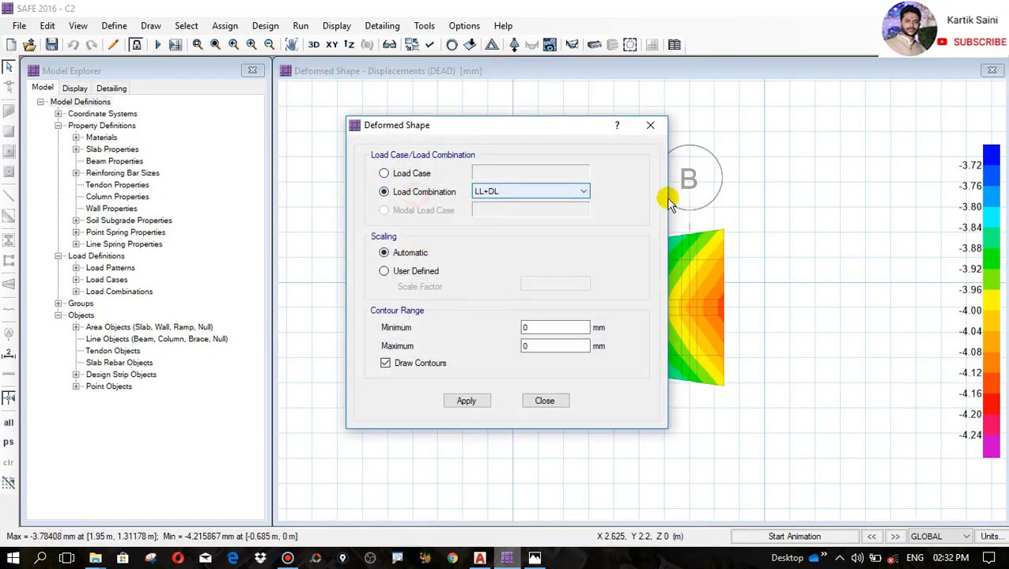
{"action": "left_click", "coordinate": [466, 404]}
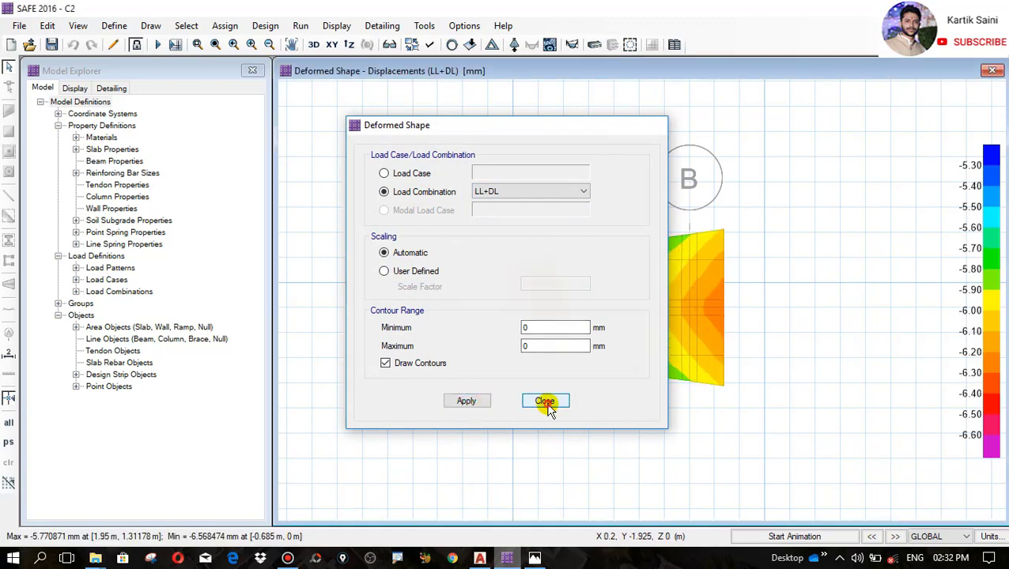
{"action": "left_click", "coordinate": [545, 404]}
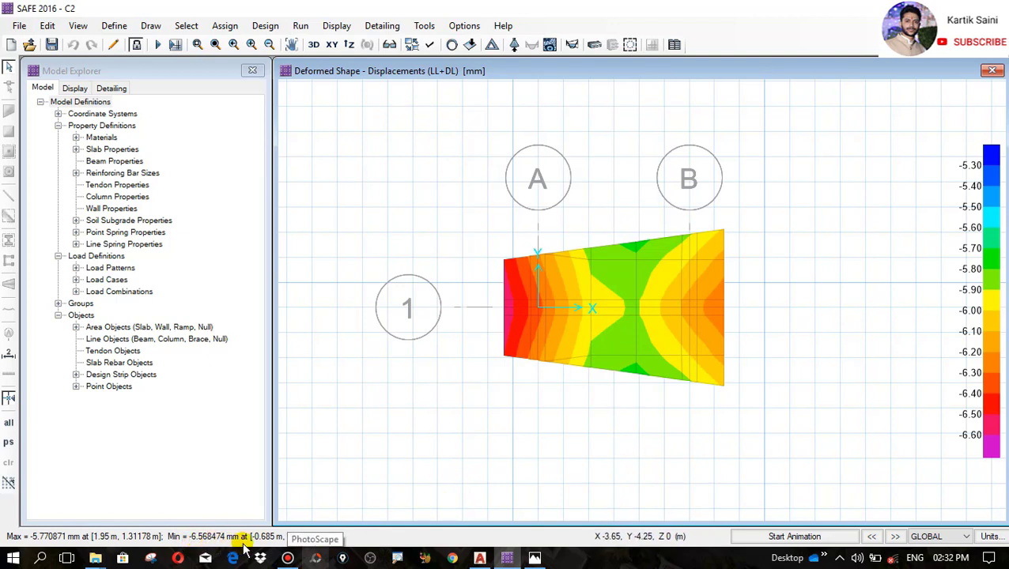
Display the soil pressure contours on the deformed shape for the LL+DL load combination
{"action": "left_click", "coordinate": [514, 45]}
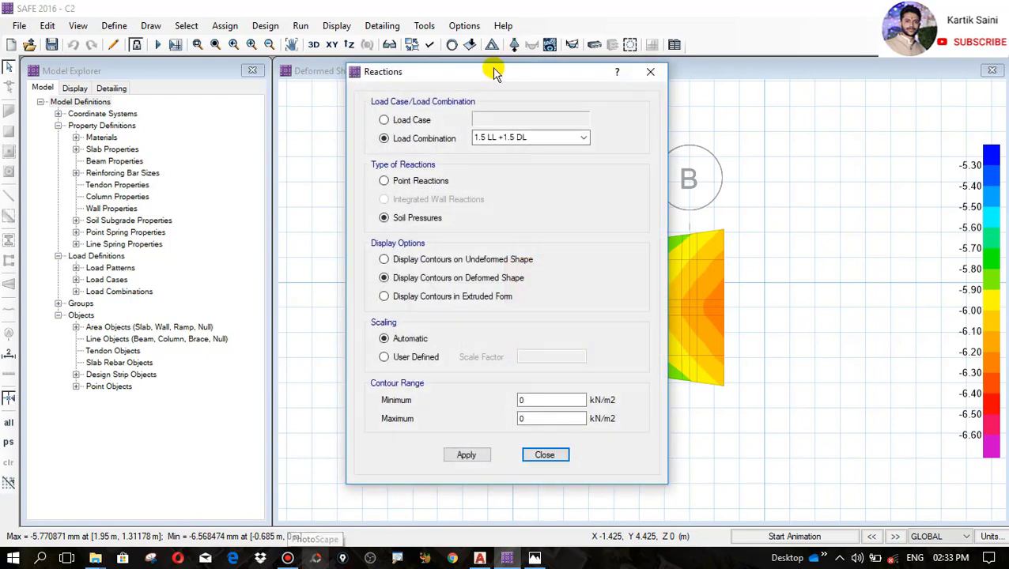
{"action": "left_click_drag", "start_coordinate": [479, 75], "coordinate": [193, 86]}
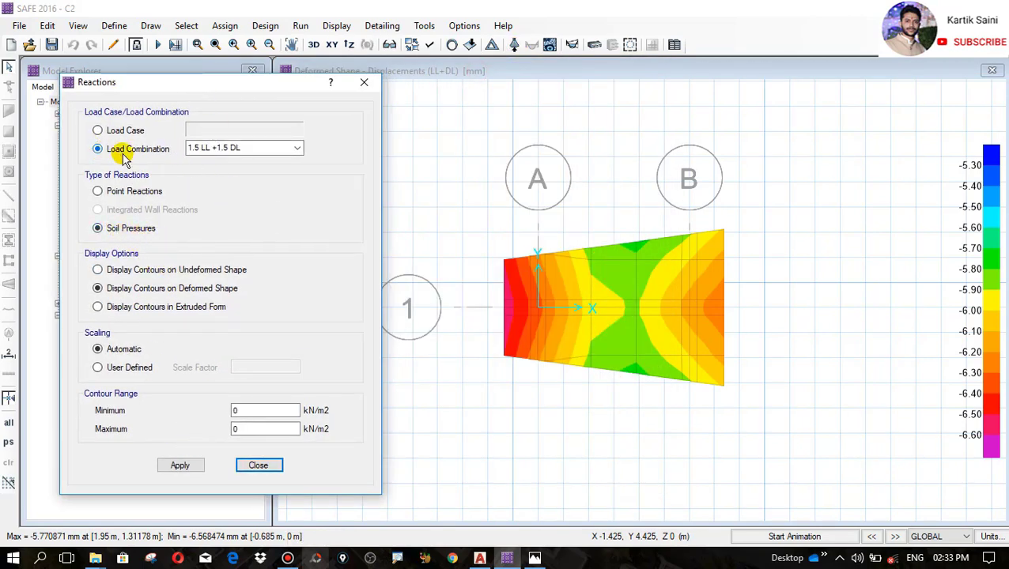
{"action": "left_click", "coordinate": [298, 148]}
{"action": "left_click", "coordinate": [224, 159]}
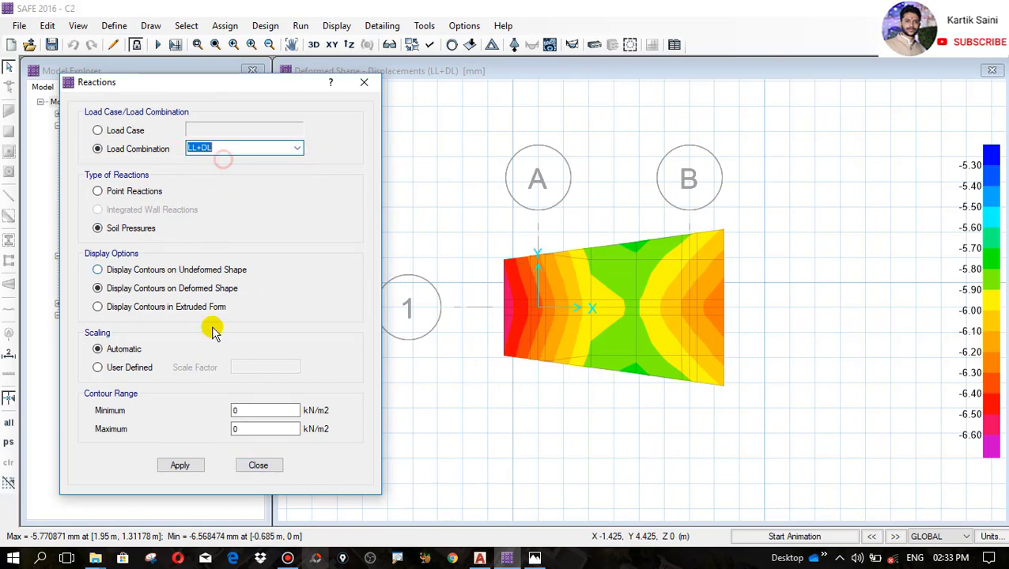
{"action": "left_click", "coordinate": [179, 465]}
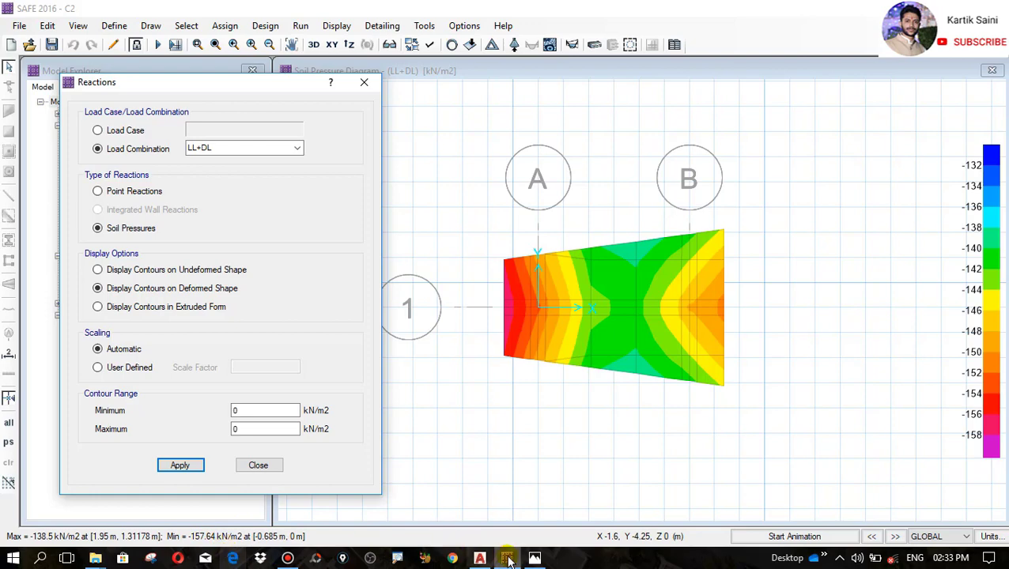
Look up the SBC note in the METER.dwg drawing in AutoCAD and return to the SAFE model
{"action": "left_click", "coordinate": [479, 558]}
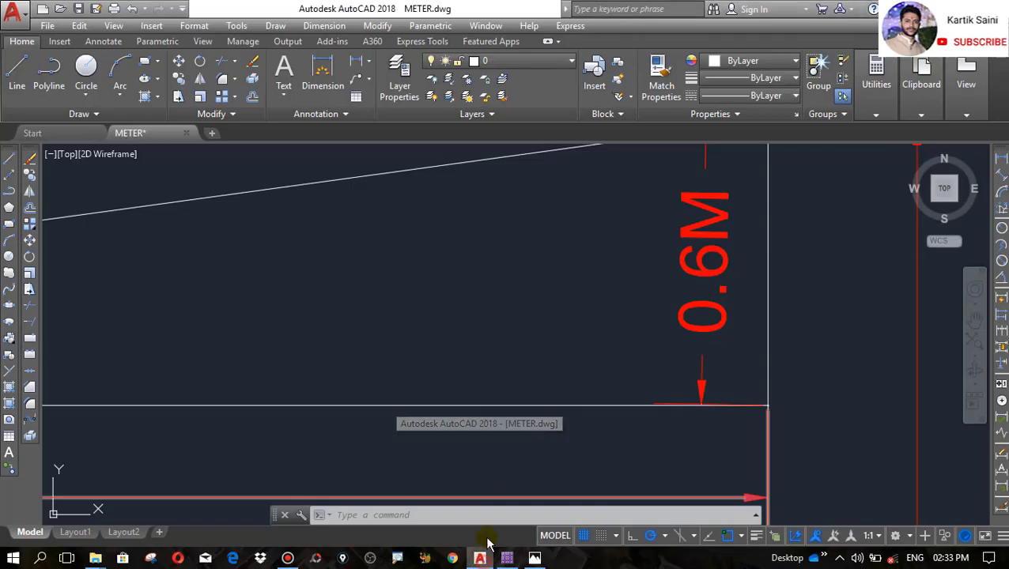
{"action": "scroll", "coordinate": [550, 332], "scroll_direction": "down", "scroll_amount": 5}
{"action": "scroll", "coordinate": [519, 314], "scroll_direction": "down", "scroll_amount": 2}
{"action": "scroll", "coordinate": [348, 225], "scroll_direction": "up", "scroll_amount": 12}
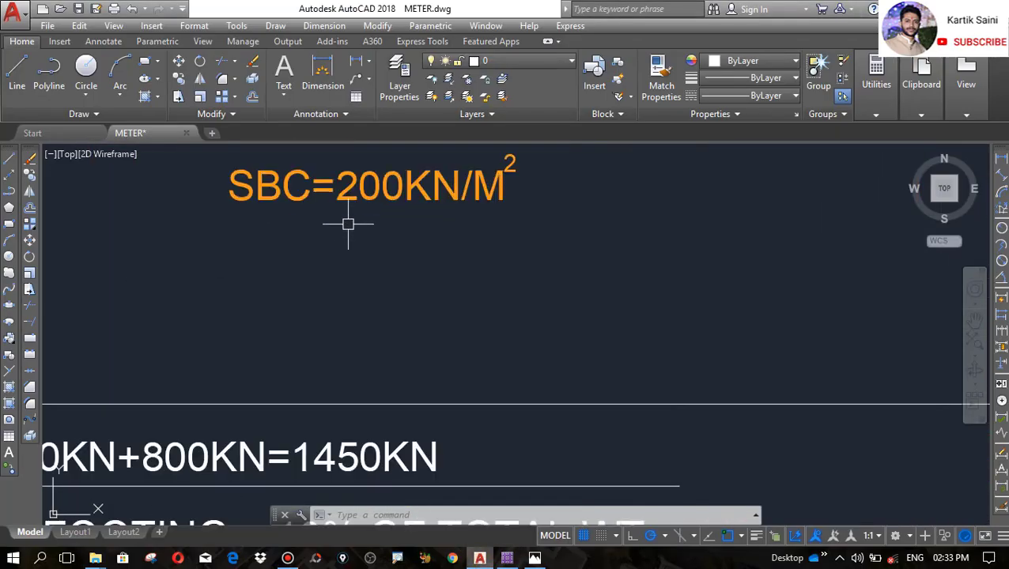
{"action": "left_click", "coordinate": [510, 559]}
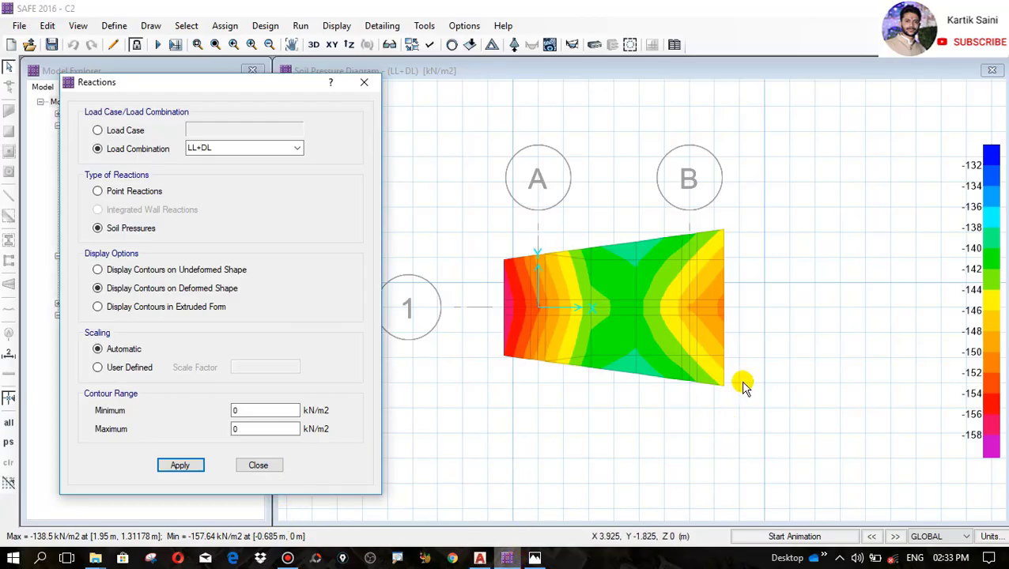
Inspect the LL+DL soil pressure values across the footing and close the reactions settings
{"action": "left_click", "coordinate": [712, 245]}
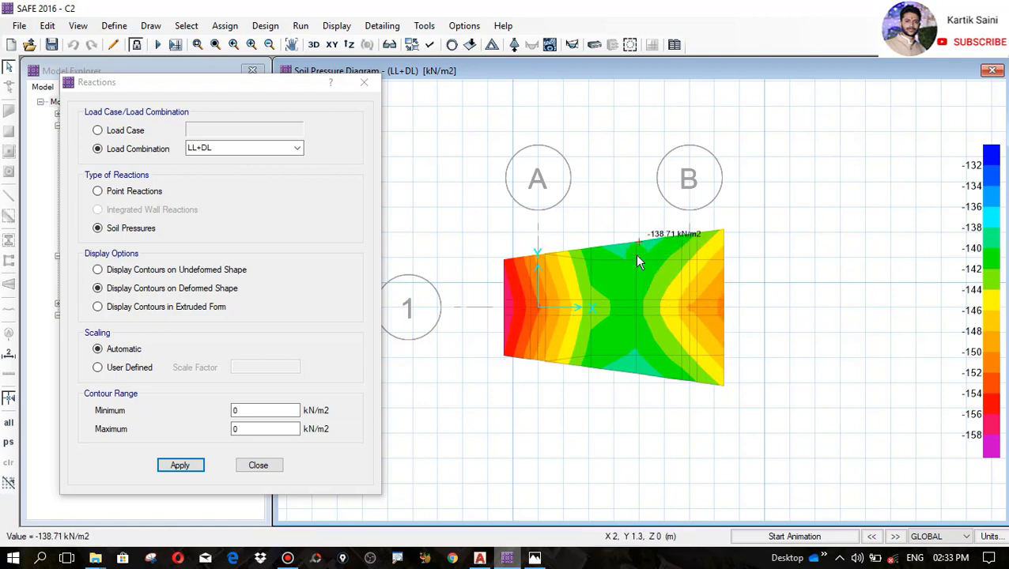
{"action": "left_click", "coordinate": [457, 413]}
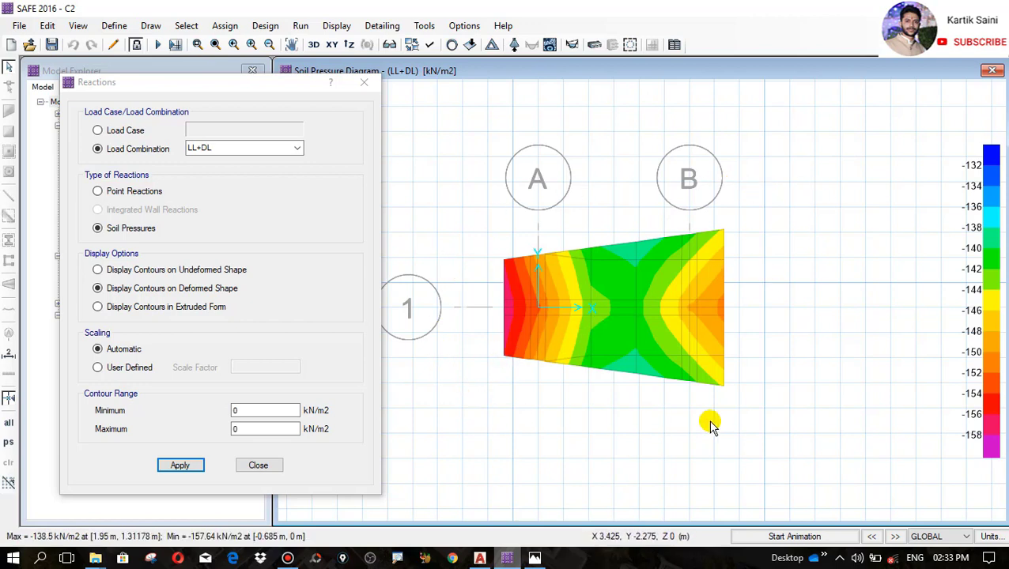
{"action": "left_click", "coordinate": [264, 466]}
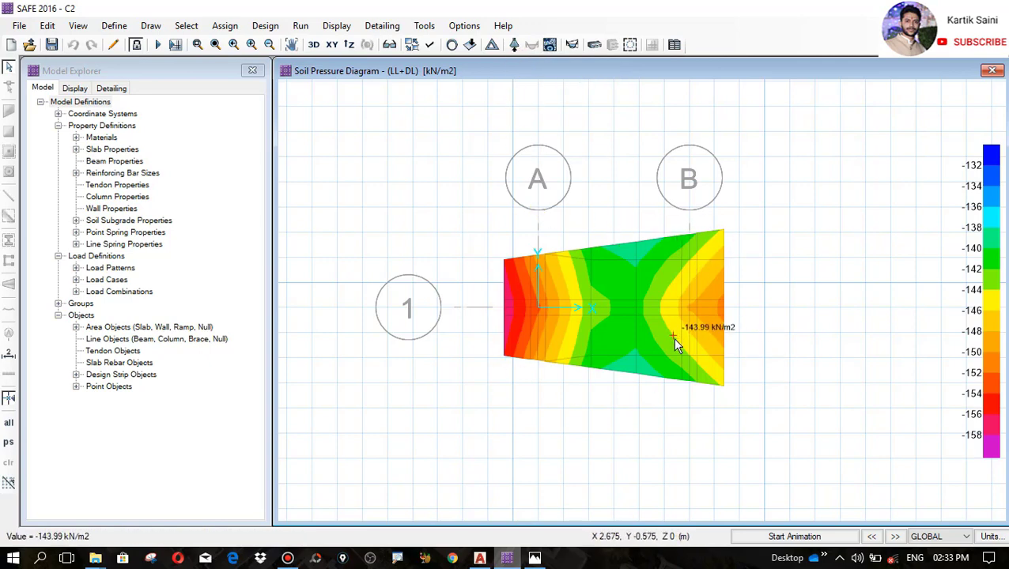
{"action": "scroll", "coordinate": [673, 345], "scroll_direction": "up", "scroll_amount": 3}
{"action": "scroll", "coordinate": [642, 353], "scroll_direction": "down", "scroll_amount": 1}
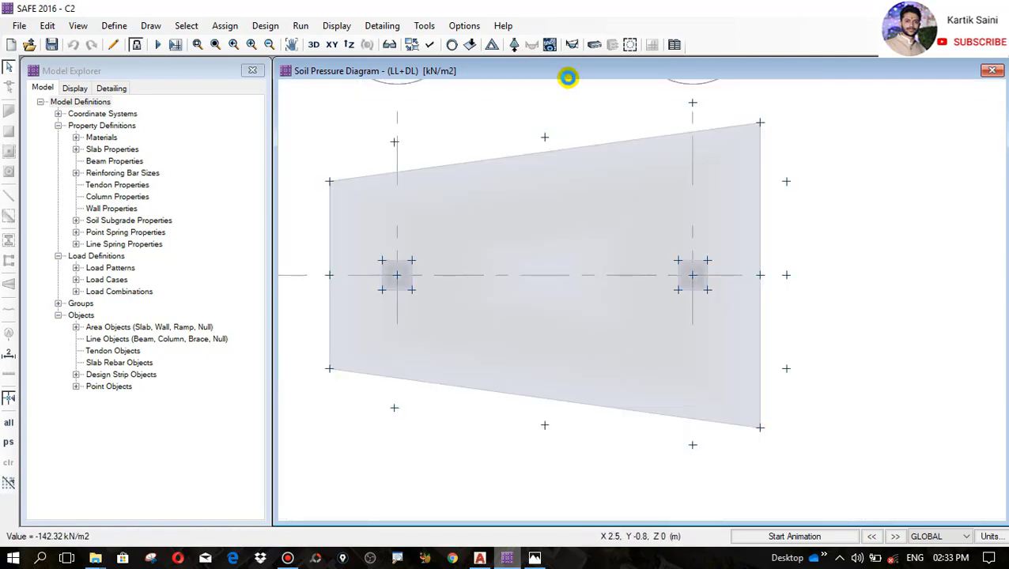
Display the enveloping flexural reinforcement for strip layers A and B, showing top and bottom rebar with no typical reinforcing deducted
{"action": "left_click", "coordinate": [598, 45]}
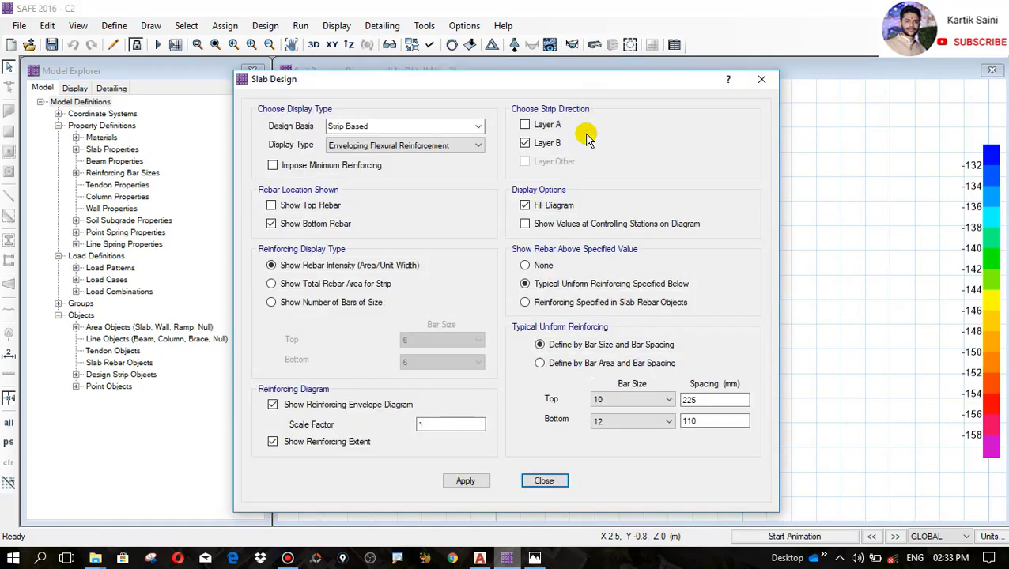
{"action": "left_click_drag", "start_coordinate": [481, 89], "coordinate": [301, 65]}
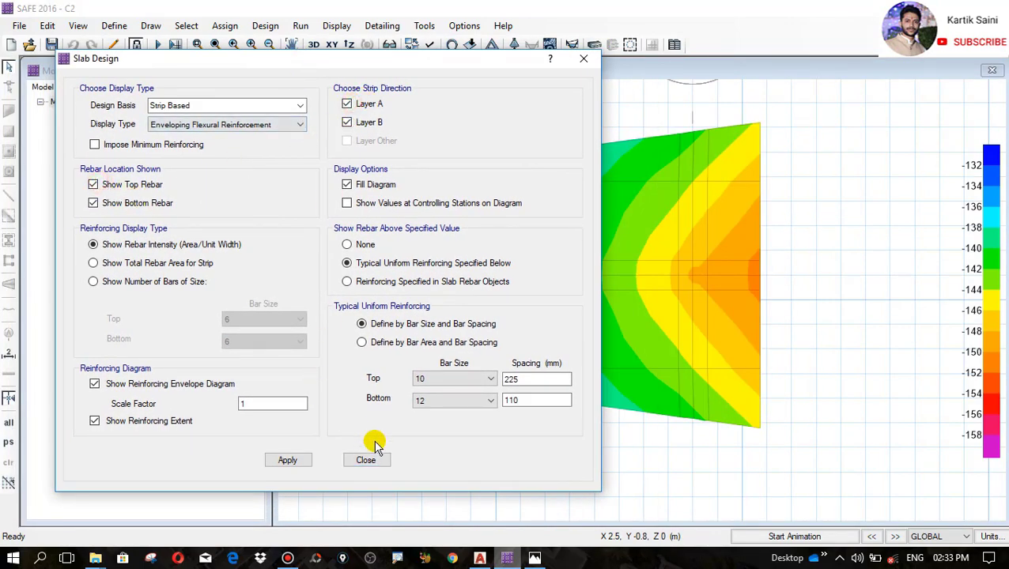
{"action": "left_click", "coordinate": [364, 246]}
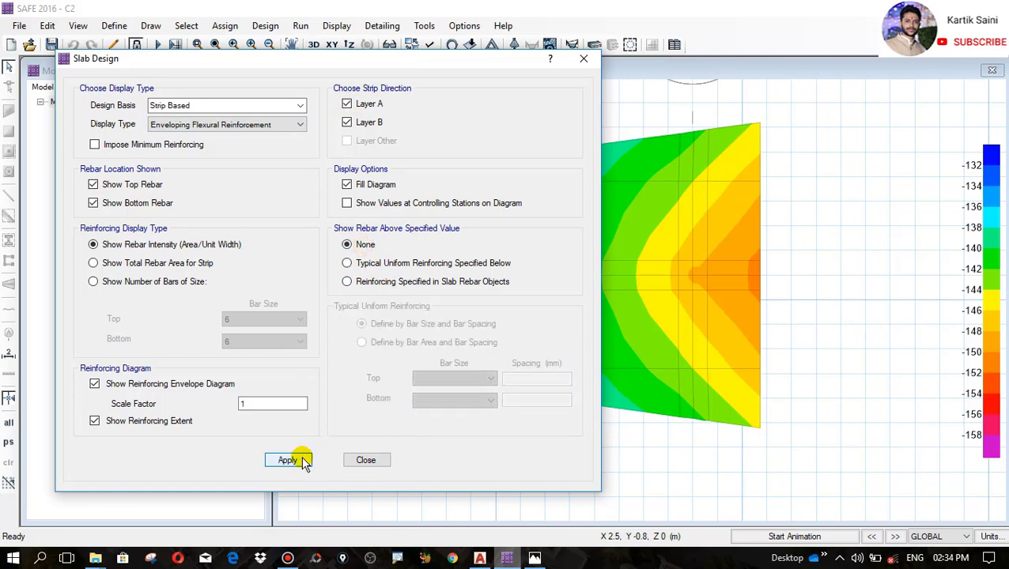
{"action": "left_click", "coordinate": [302, 460]}
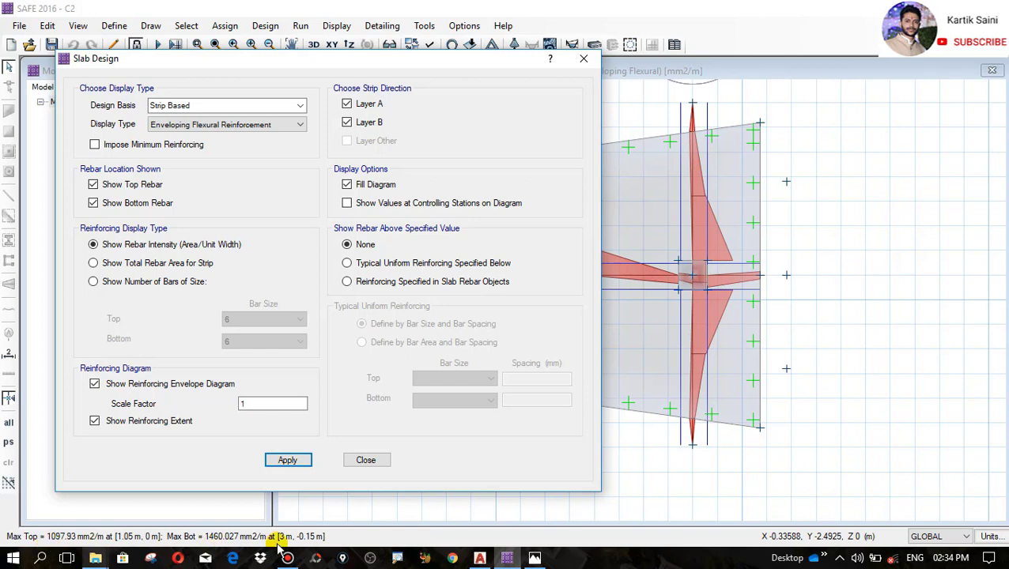
Show the rebar needed beyond typical uniform reinforcing of size 12 bars at 150 mm spacing, top and bottom, and inspect the strips
{"action": "left_click", "coordinate": [372, 264]}
{"action": "left_click", "coordinate": [447, 380]}
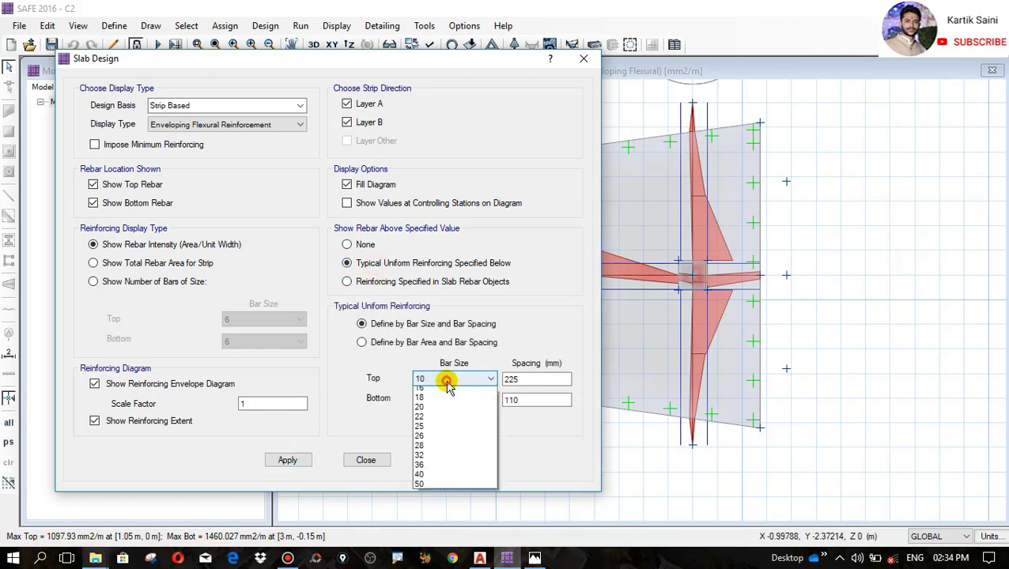
{"action": "left_click", "coordinate": [447, 410]}
{"action": "left_click", "coordinate": [540, 379]}
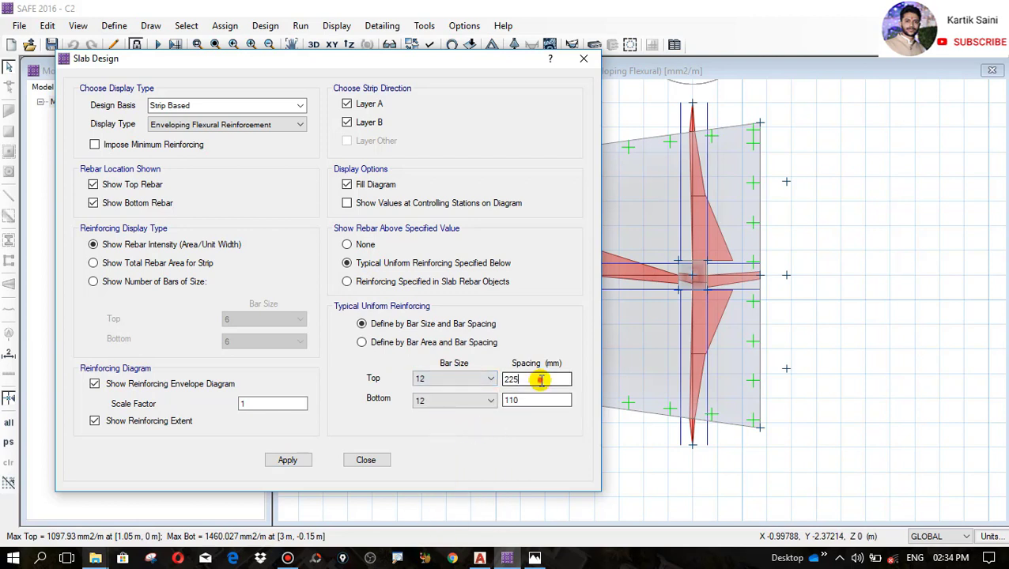
{"action": "left_click_drag", "start_coordinate": [540, 379], "coordinate": [472, 378]}
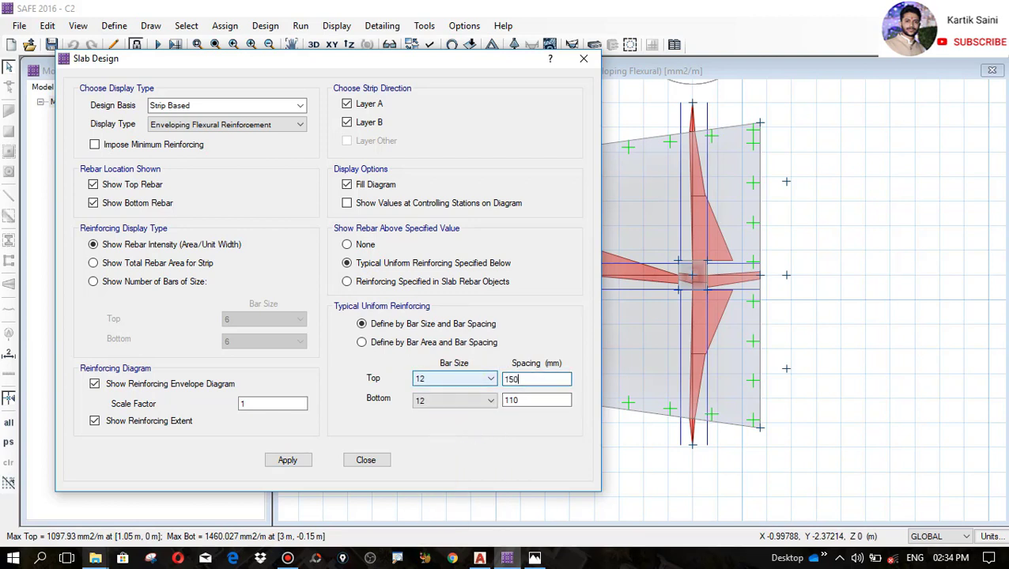
{"action": "left_click_drag", "start_coordinate": [529, 401], "coordinate": [490, 401]}
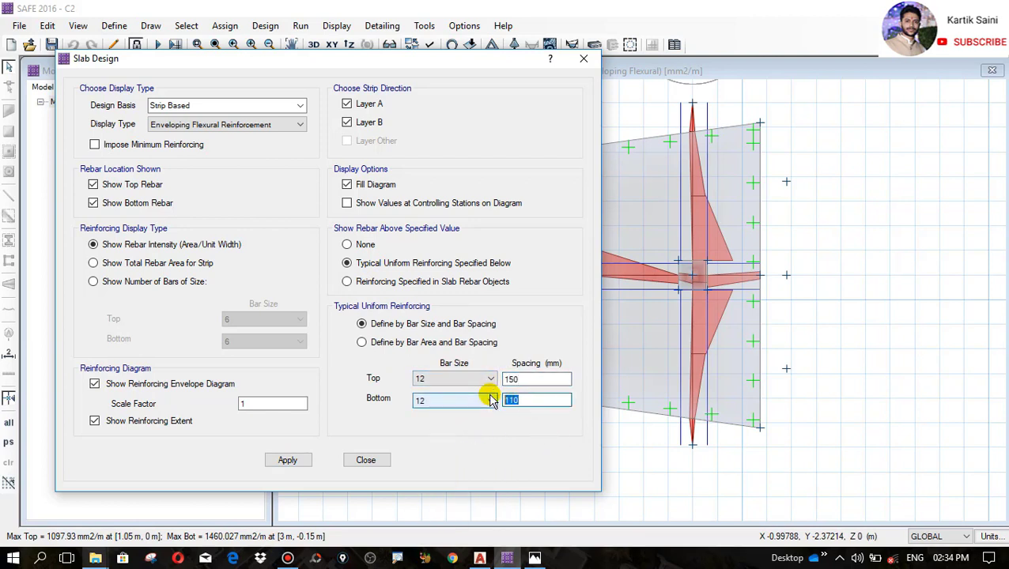
{"action": "left_click", "coordinate": [287, 460]}
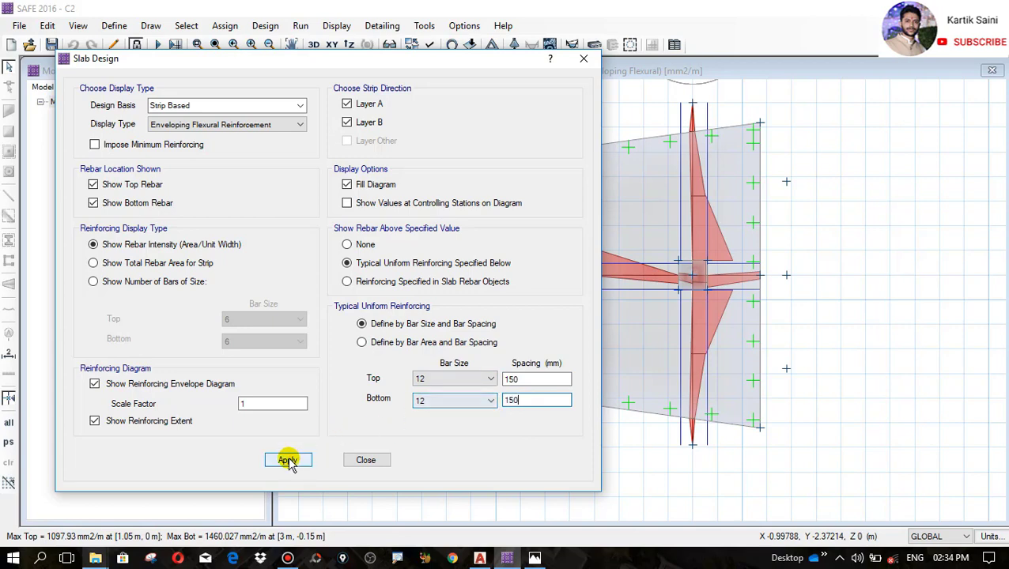
{"action": "left_click_drag", "start_coordinate": [336, 57], "coordinate": [1008, 113]}
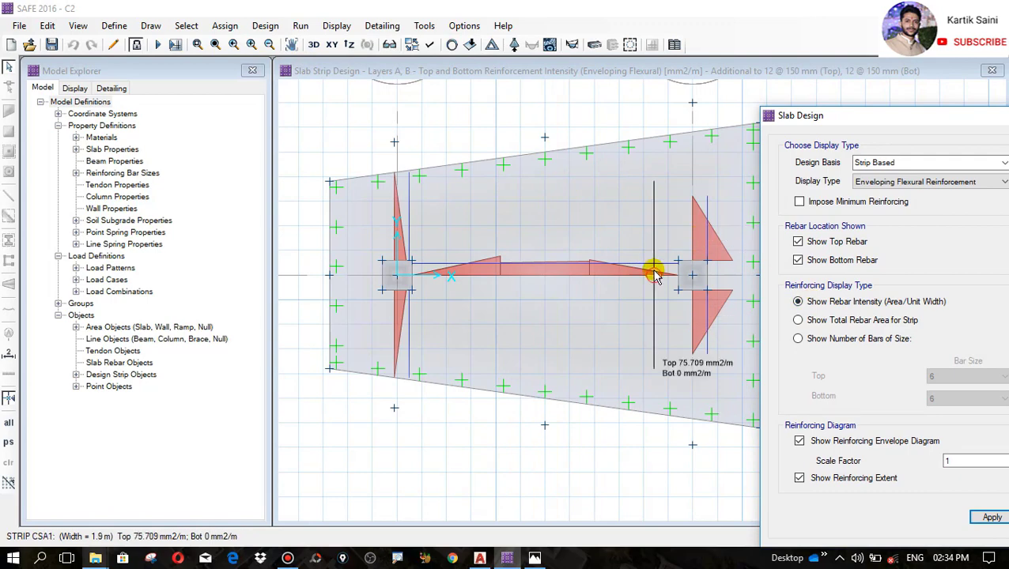
{"action": "left_click_drag", "start_coordinate": [867, 126], "coordinate": [10, 139]}
{"action": "left_click_drag", "start_coordinate": [228, 128], "coordinate": [110, 110]}
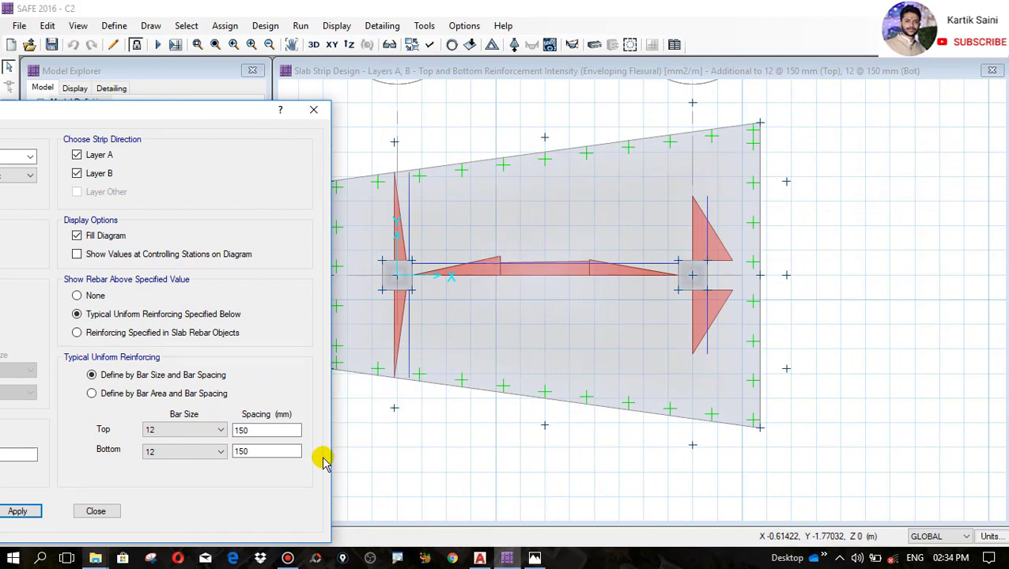
Try a typical reinforcing spacing of 120 mm for the bottom bars and the top bars
{"action": "double_click", "coordinate": [267, 453]}
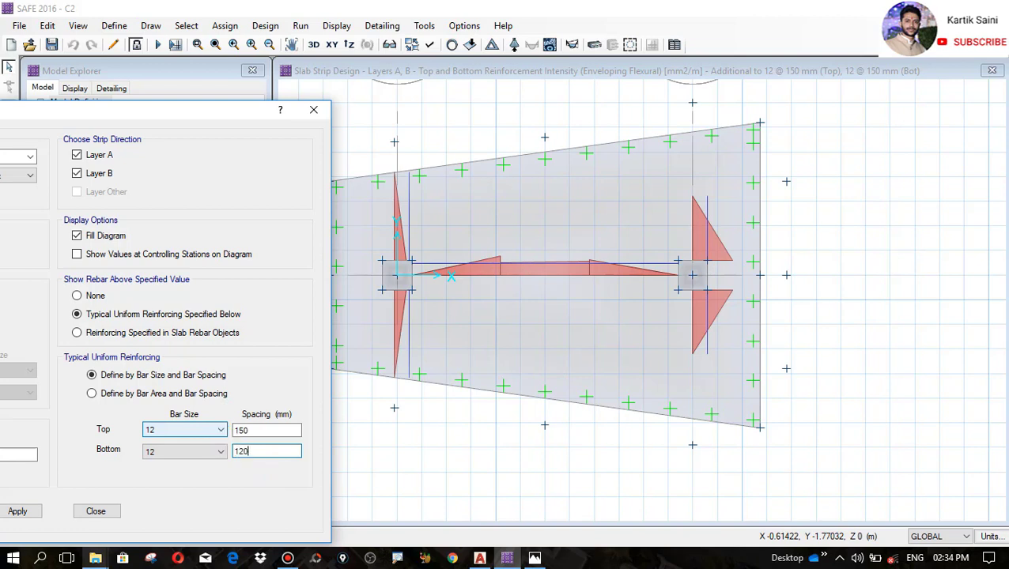
{"action": "left_click", "coordinate": [18, 511]}
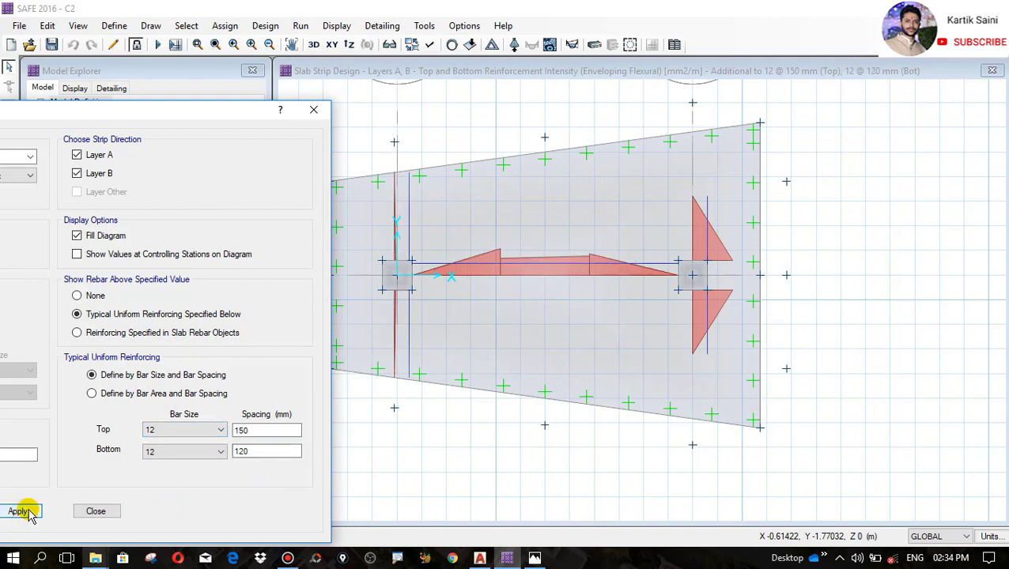
{"action": "double_click", "coordinate": [264, 454]}
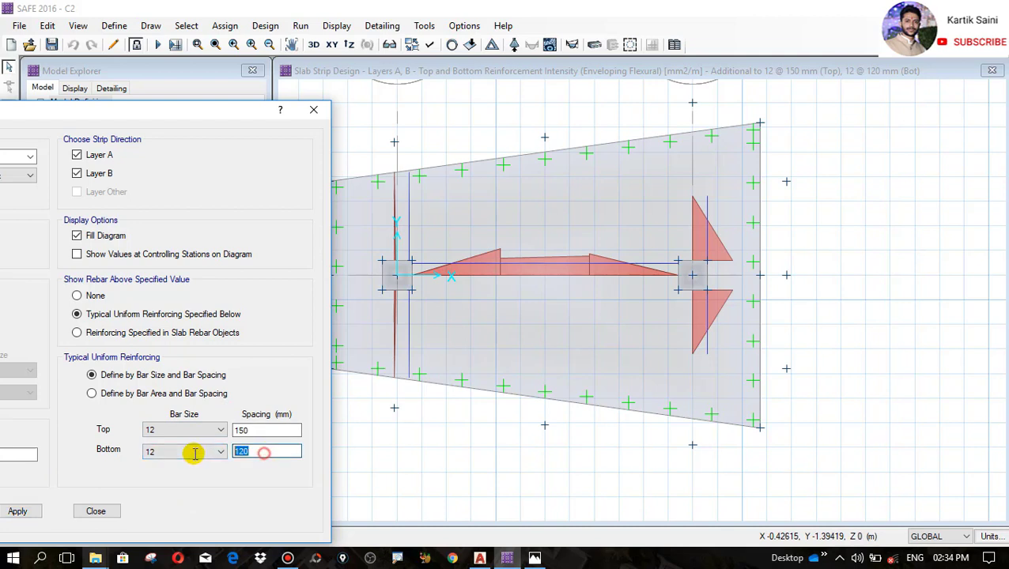
{"action": "double_click", "coordinate": [266, 431]}
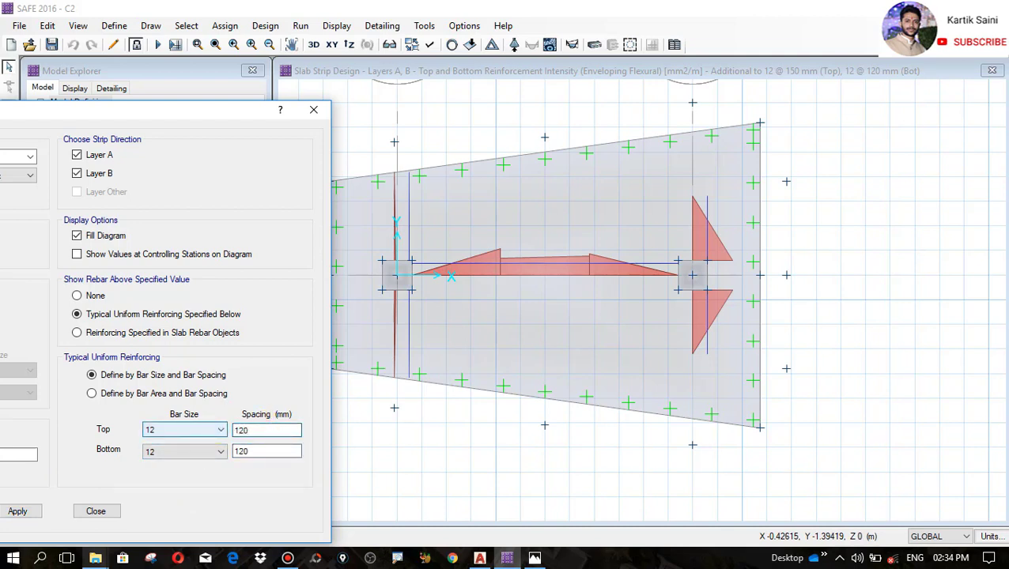
{"action": "left_click", "coordinate": [17, 511]}
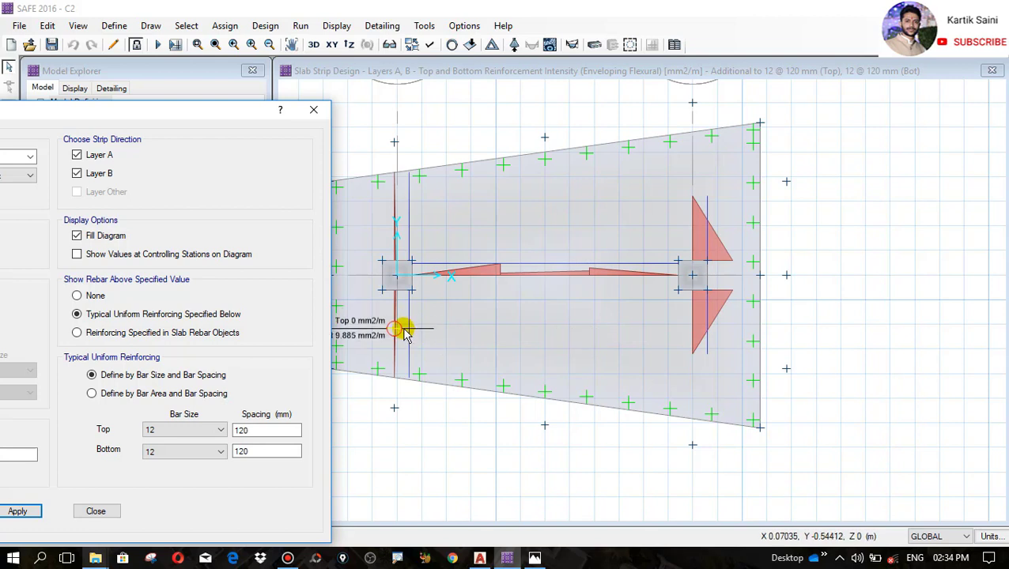
Set the typical top and bottom bar spacing to 100 mm and check the remaining reinforcement demand across the footing
{"action": "left_click", "coordinate": [207, 451]}
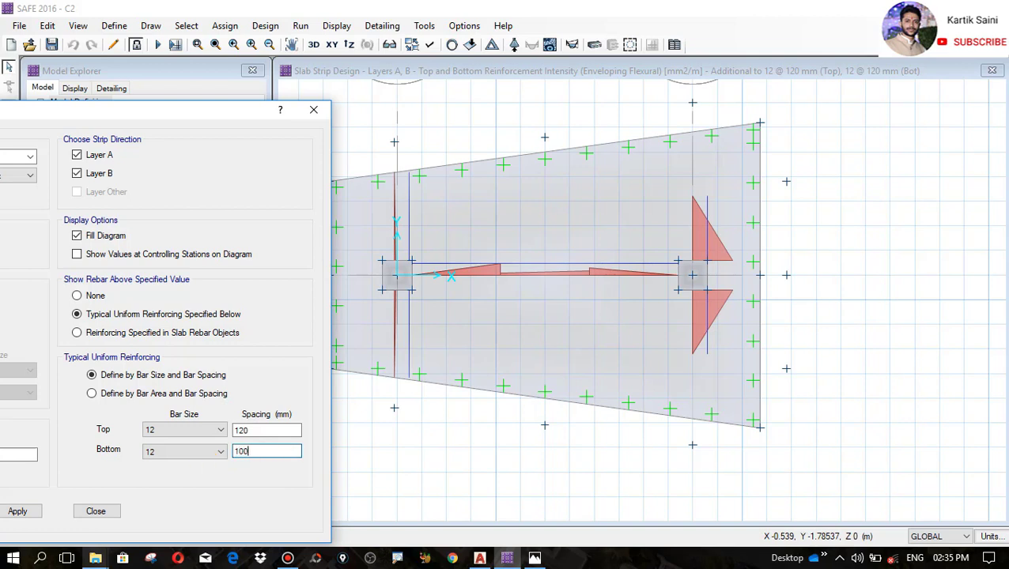
{"action": "left_click", "coordinate": [269, 434]}
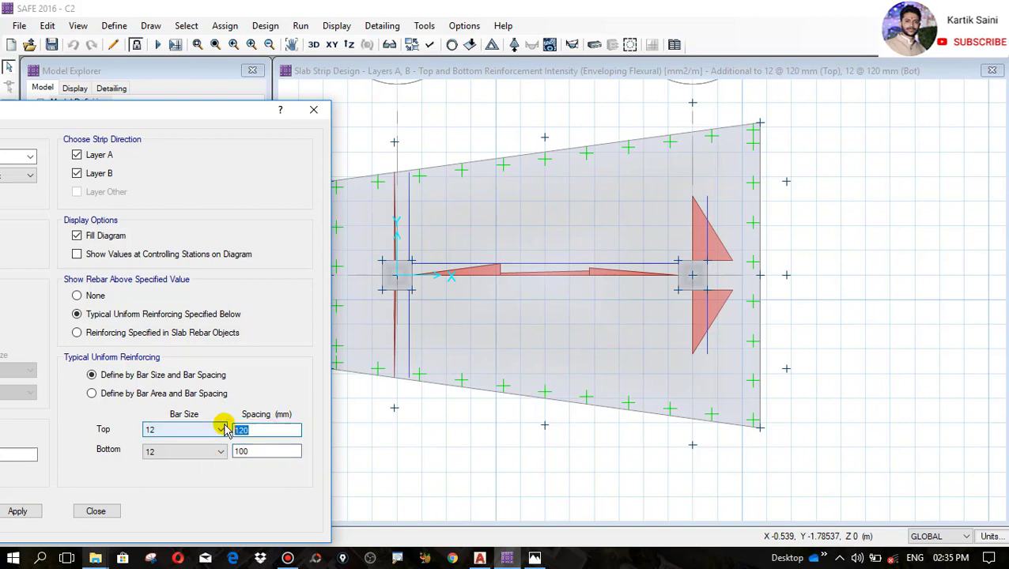
{"action": "left_click", "coordinate": [29, 512]}
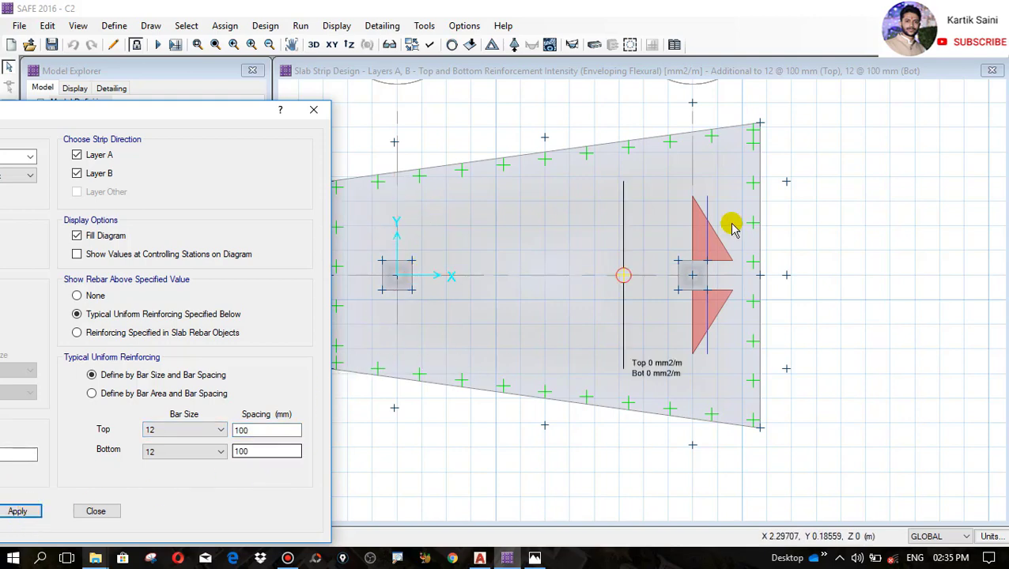
{"action": "scroll", "coordinate": [826, 227], "scroll_direction": "down", "scroll_amount": 2}
{"action": "scroll", "coordinate": [685, 259], "scroll_direction": "up", "scroll_amount": 2}
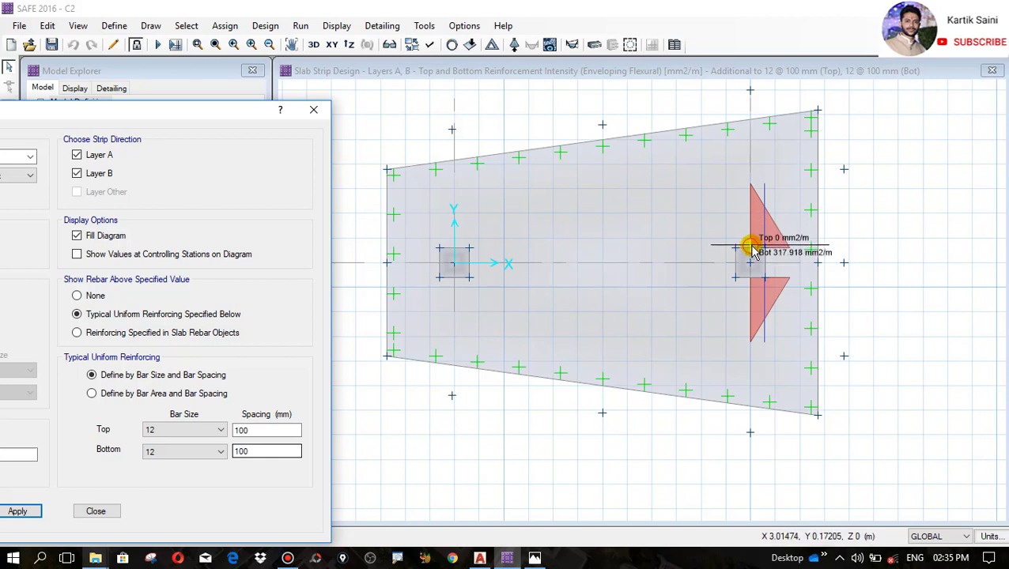
Change the typical bottom reinforcing to bar size 16 at 150 mm spacing and apply it to the strip diagram
{"action": "left_click", "coordinate": [195, 459]}
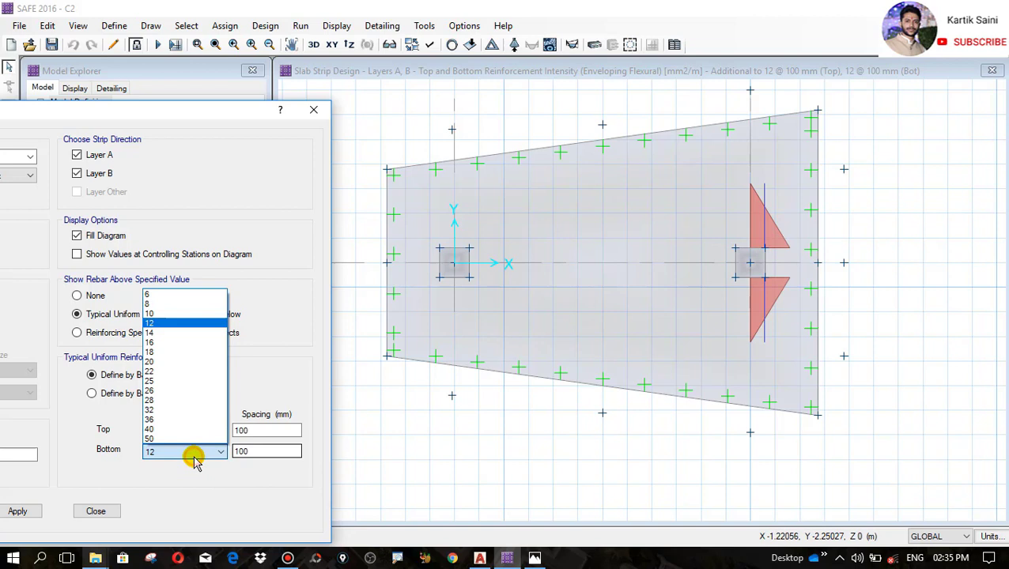
{"action": "left_click", "coordinate": [161, 343]}
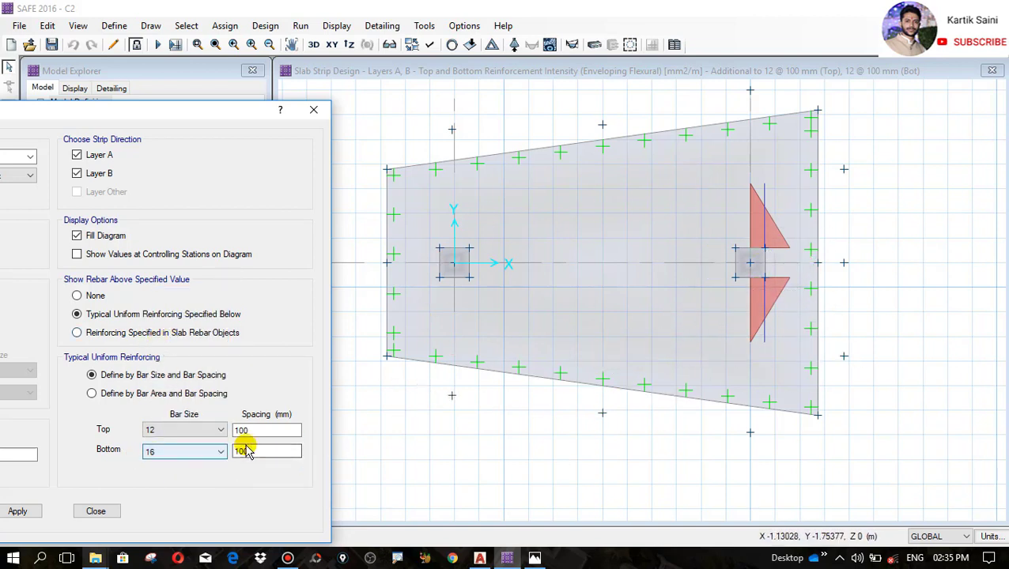
{"action": "left_click_drag", "start_coordinate": [264, 451], "coordinate": [227, 452]}
{"action": "left_click", "coordinate": [23, 511]}
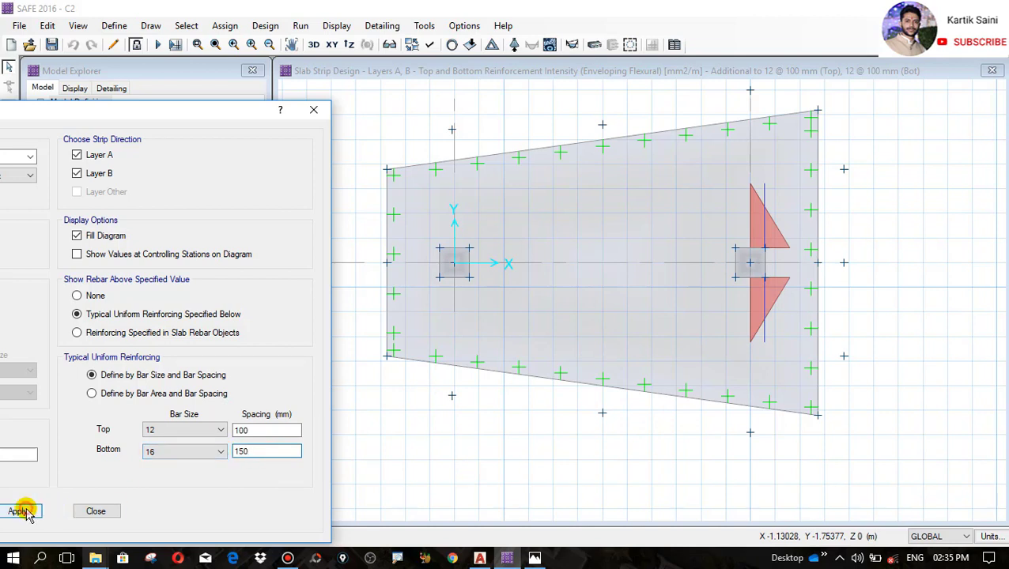
Set the bottom bar spacing to 125 mm and inspect the additional reinforcement along the strips
{"action": "left_click_drag", "start_coordinate": [264, 449], "coordinate": [181, 457]}
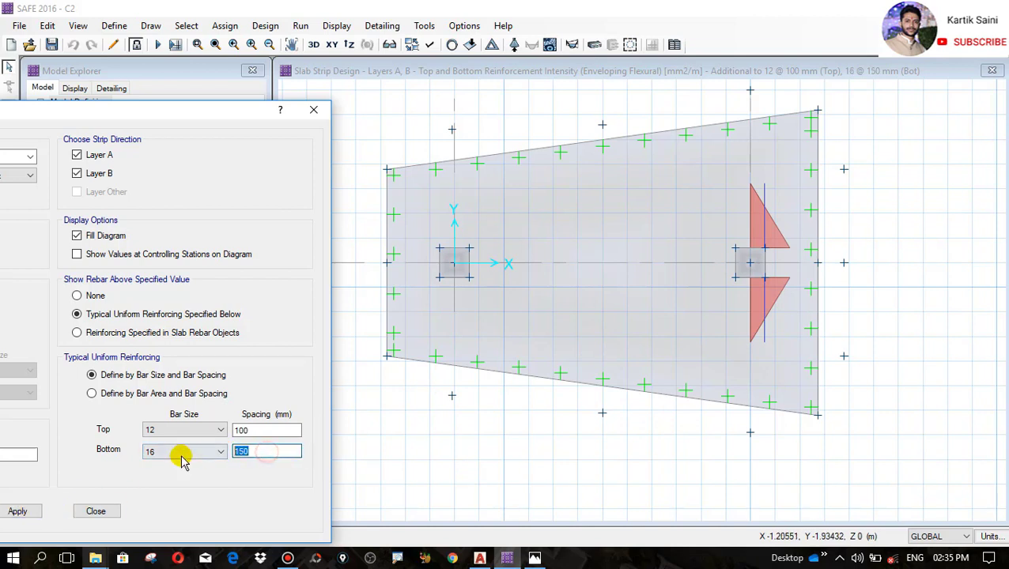
{"action": "type", "text": "1"}
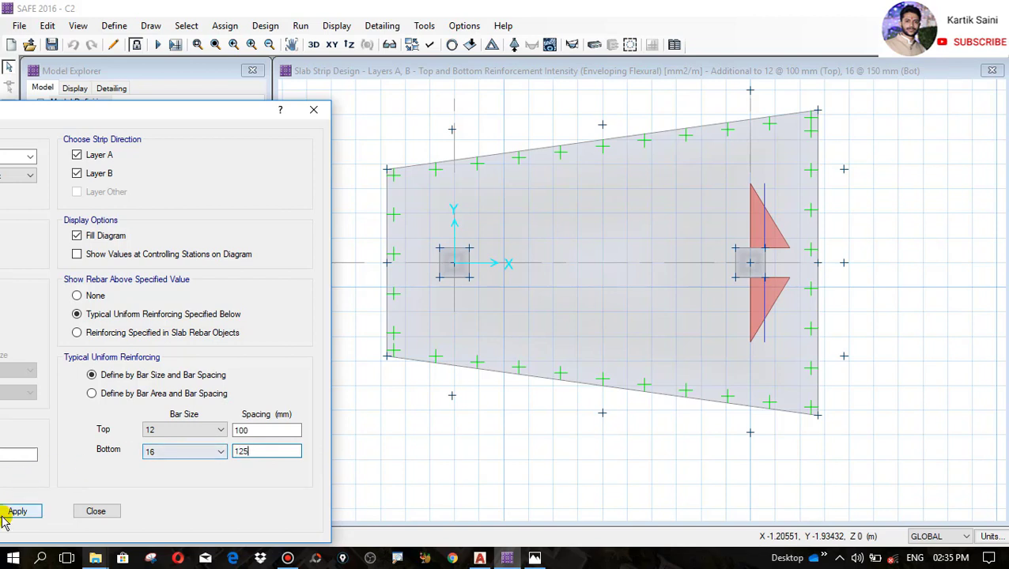
{"action": "left_click", "coordinate": [16, 512]}
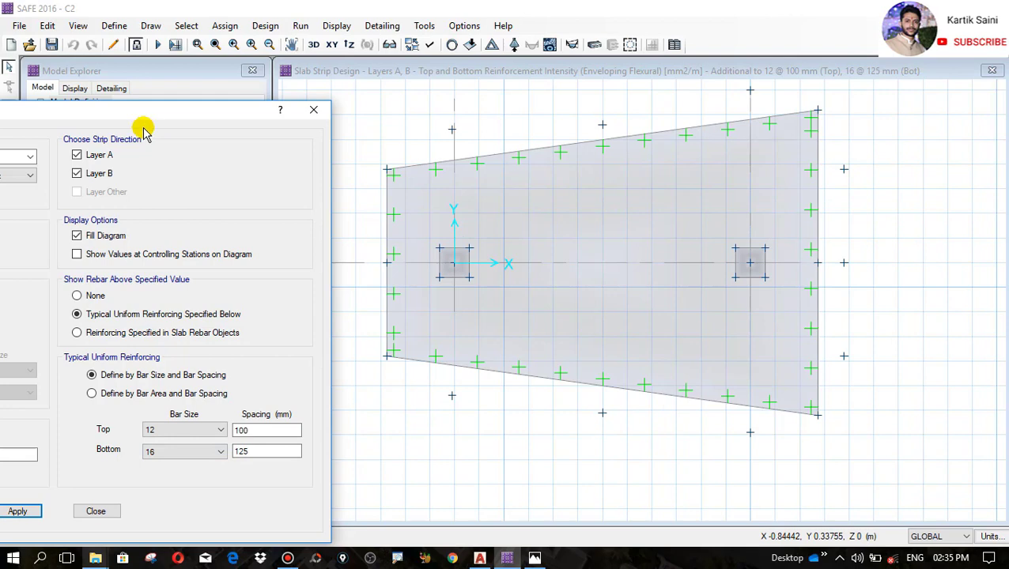
{"action": "left_click_drag", "start_coordinate": [128, 117], "coordinate": [277, 29]}
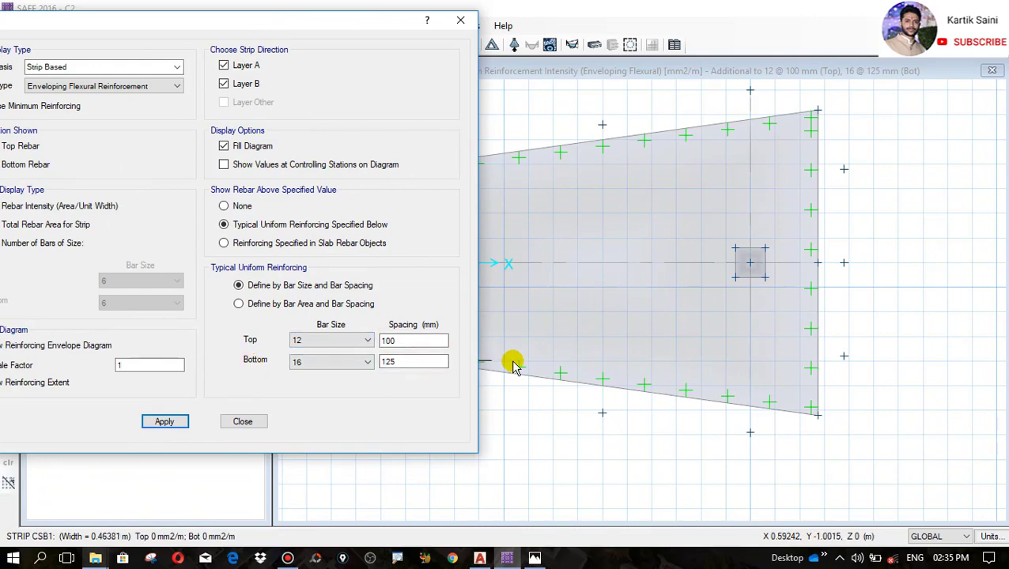
{"action": "left_click_drag", "start_coordinate": [178, 29], "coordinate": [249, 43]}
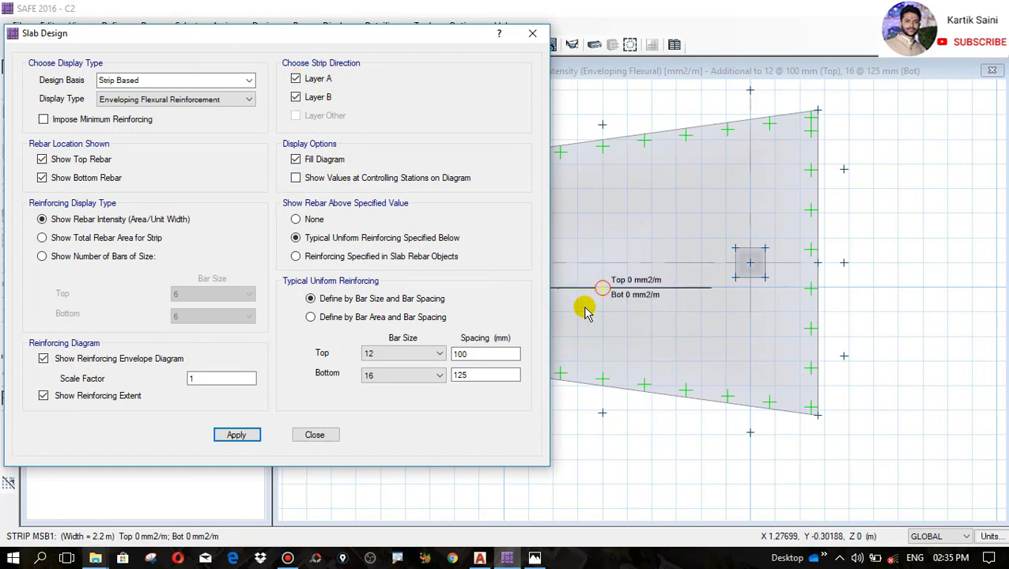
Check the additional reinforcement by separate strip layer, ending with Layer B displayed, and close the slab design settings
{"action": "left_click", "coordinate": [295, 81]}
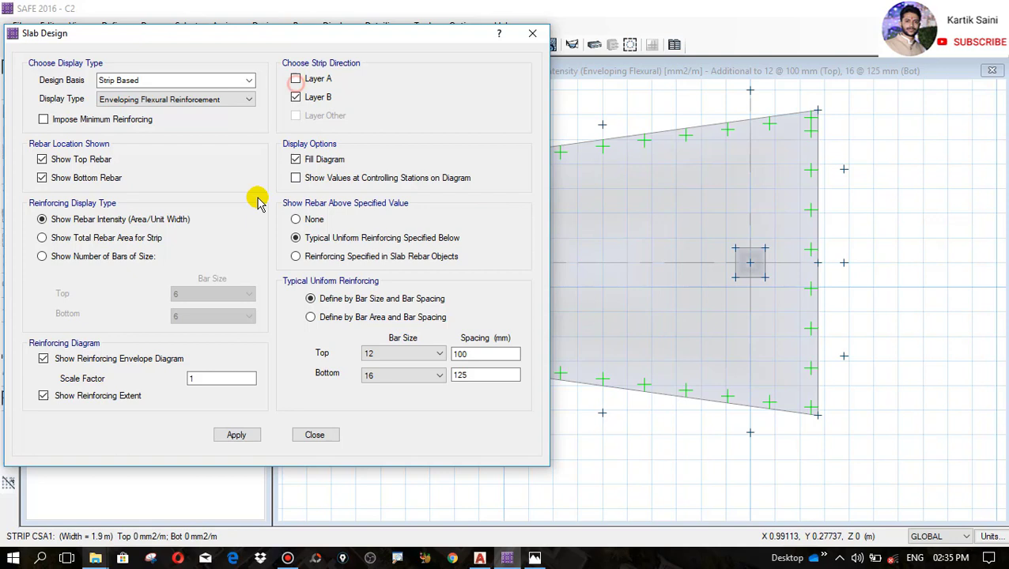
{"action": "left_click", "coordinate": [242, 435]}
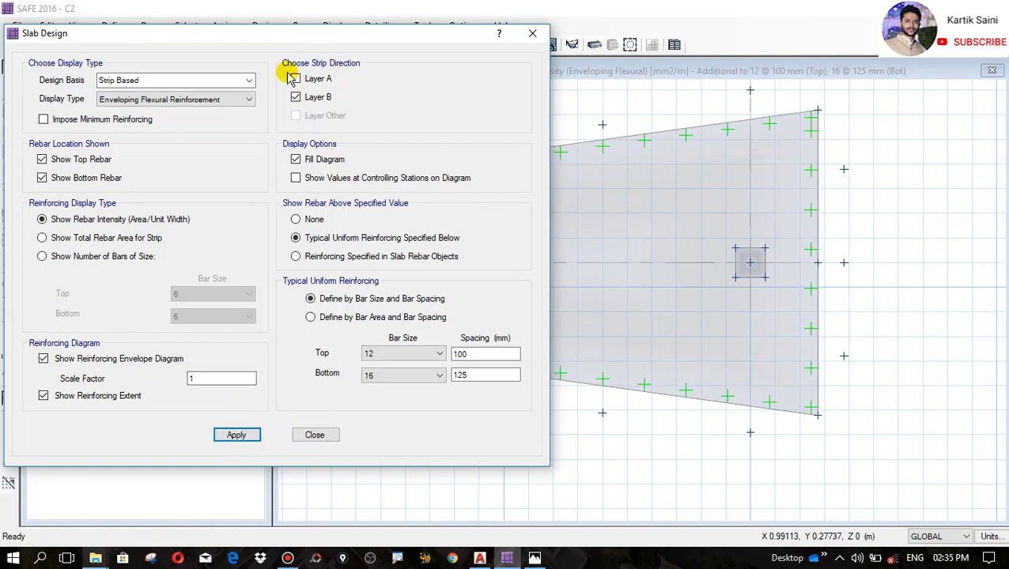
{"action": "left_click", "coordinate": [296, 97]}
{"action": "left_click", "coordinate": [245, 435]}
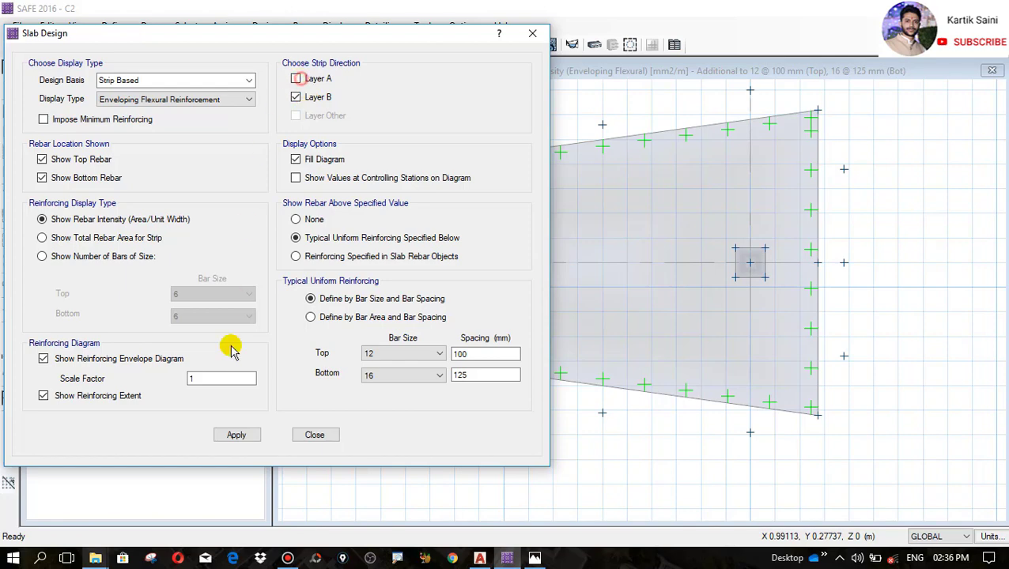
{"action": "left_click", "coordinate": [311, 435]}
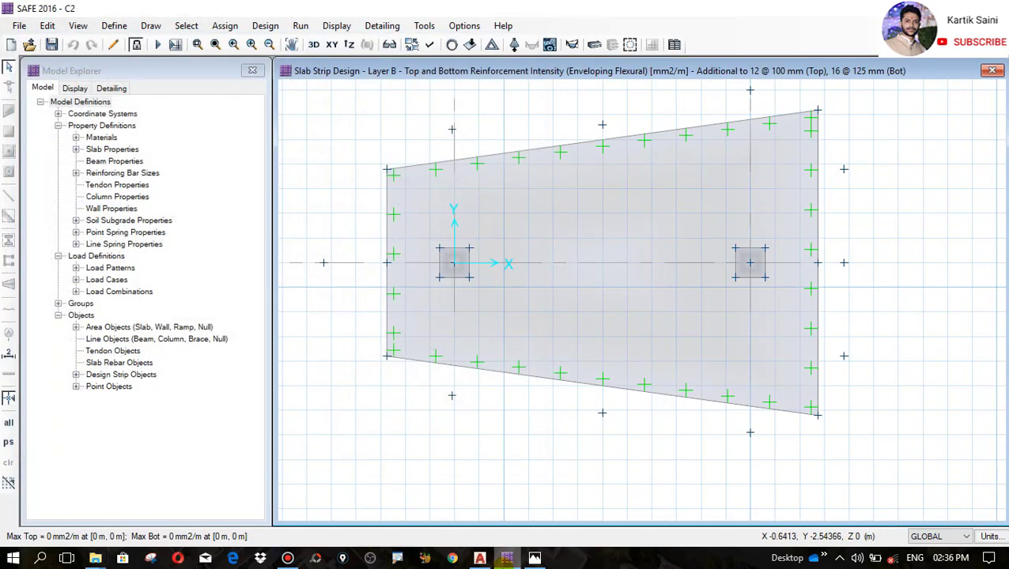
Review the reinforced footing section in METER.dwg in AutoCAD and bring up the 2.JPG combined footing diagram in Photos
{"action": "left_click", "coordinate": [480, 559]}
{"action": "scroll", "coordinate": [527, 330], "scroll_direction": "down", "scroll_amount": 12}
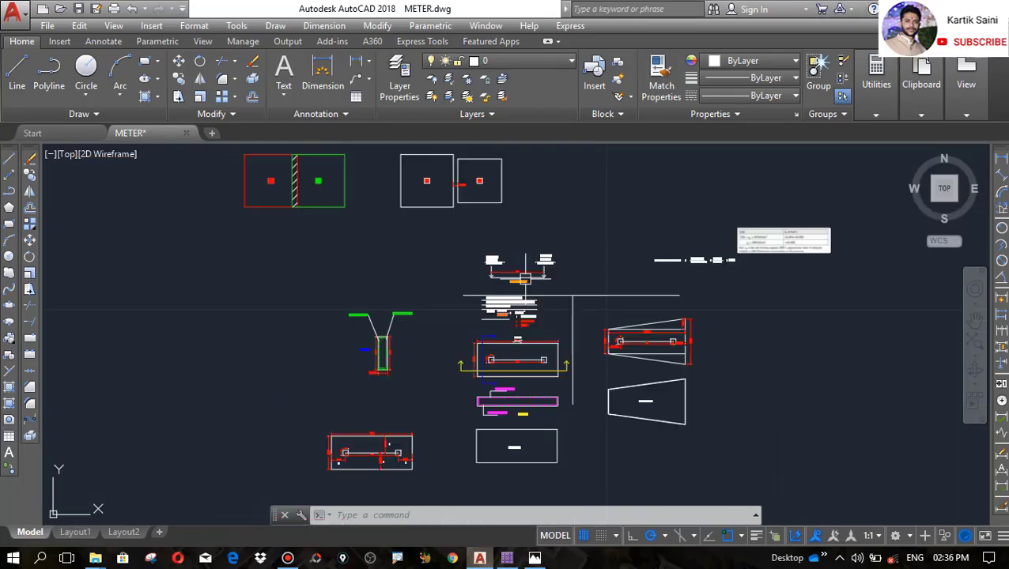
{"action": "scroll", "coordinate": [601, 451], "scroll_direction": "up", "scroll_amount": 4}
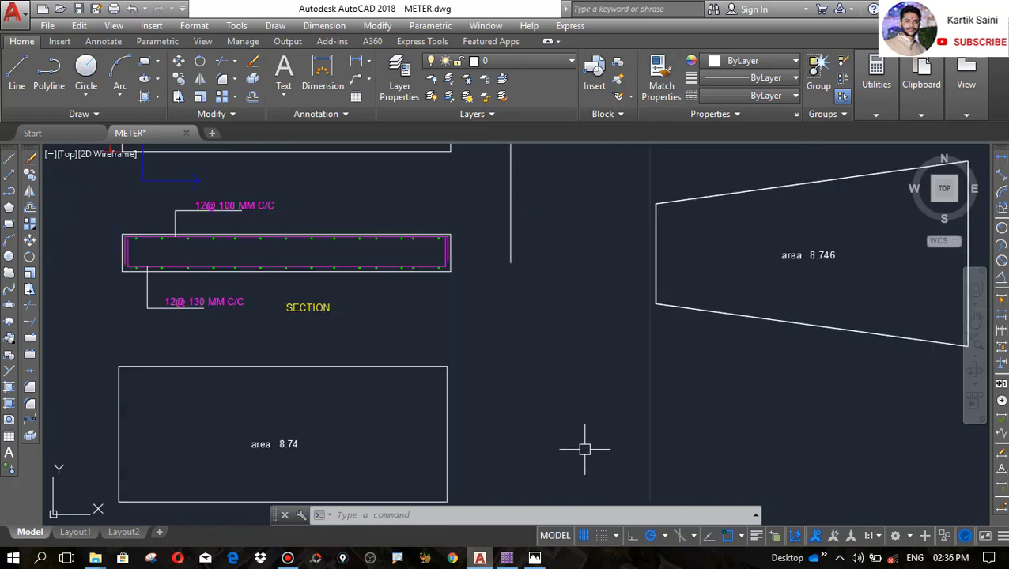
{"action": "left_click", "coordinate": [535, 559]}
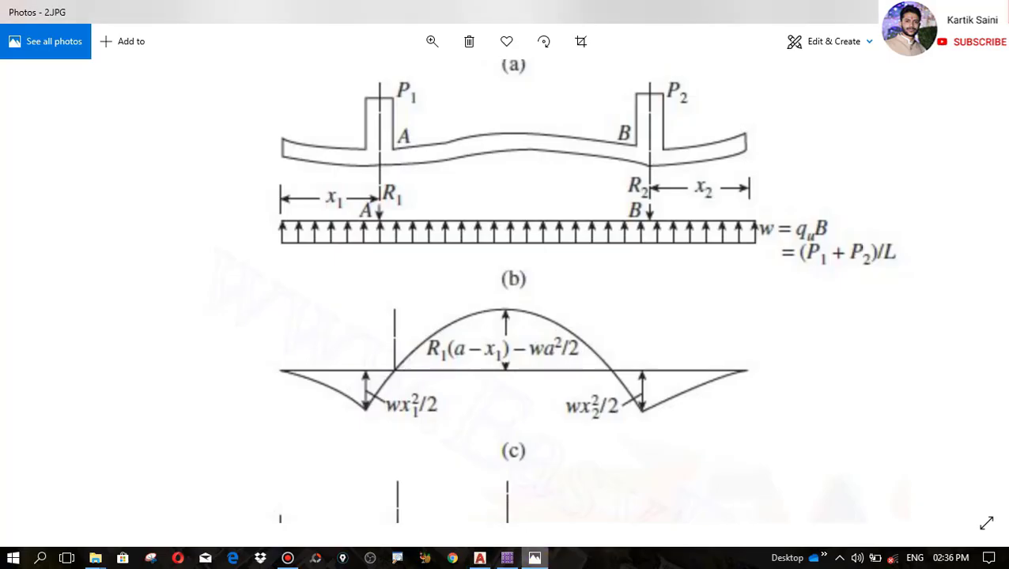
Close the 2.JPG diagram and go back to the "you tube structure" folder in File Explorer
{"action": "left_click", "coordinate": [993, 11]}
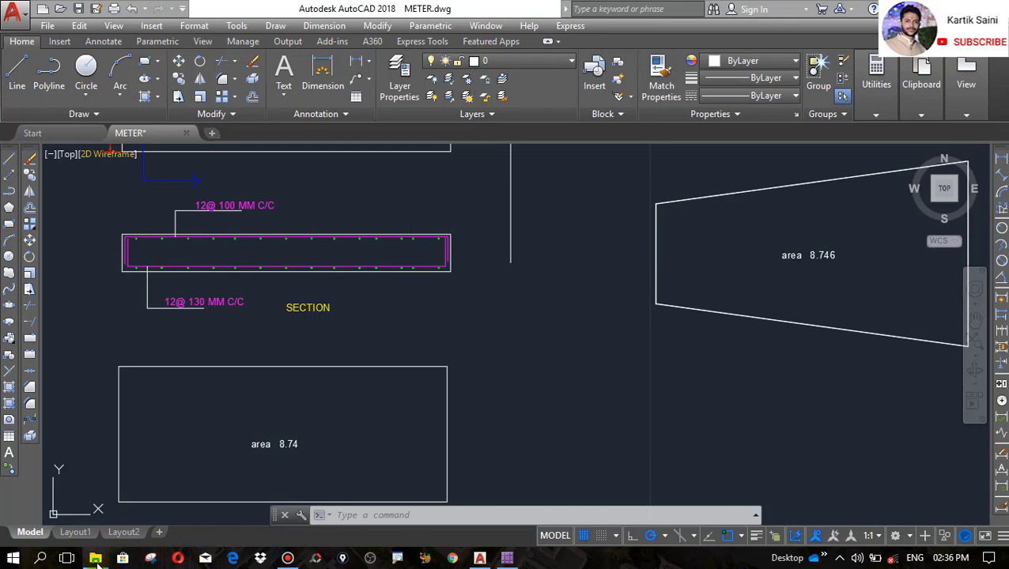
{"action": "mouse_move", "coordinate": [95, 558]}
{"action": "left_click", "coordinate": [126, 518]}
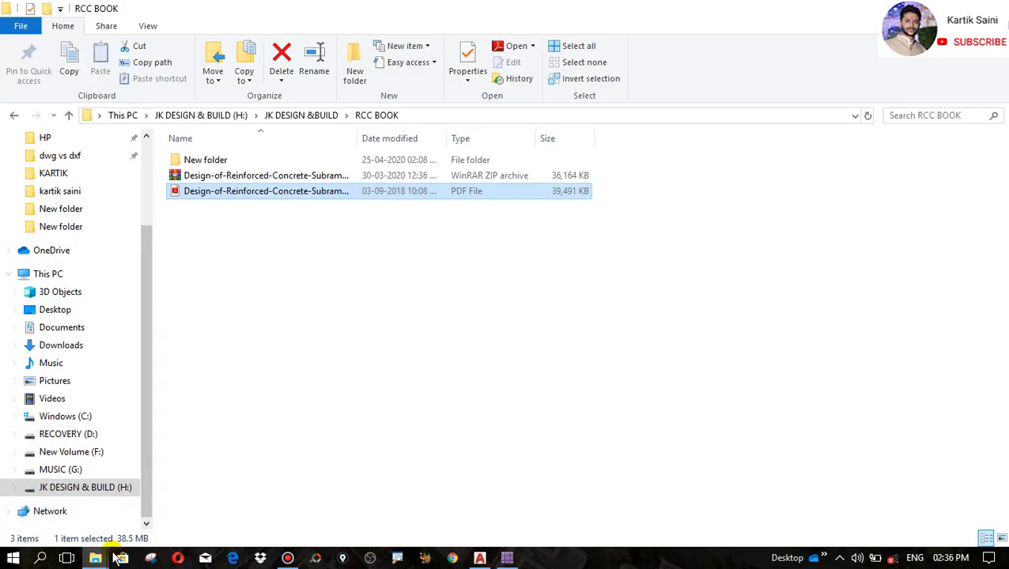
{"action": "left_click", "coordinate": [304, 506]}
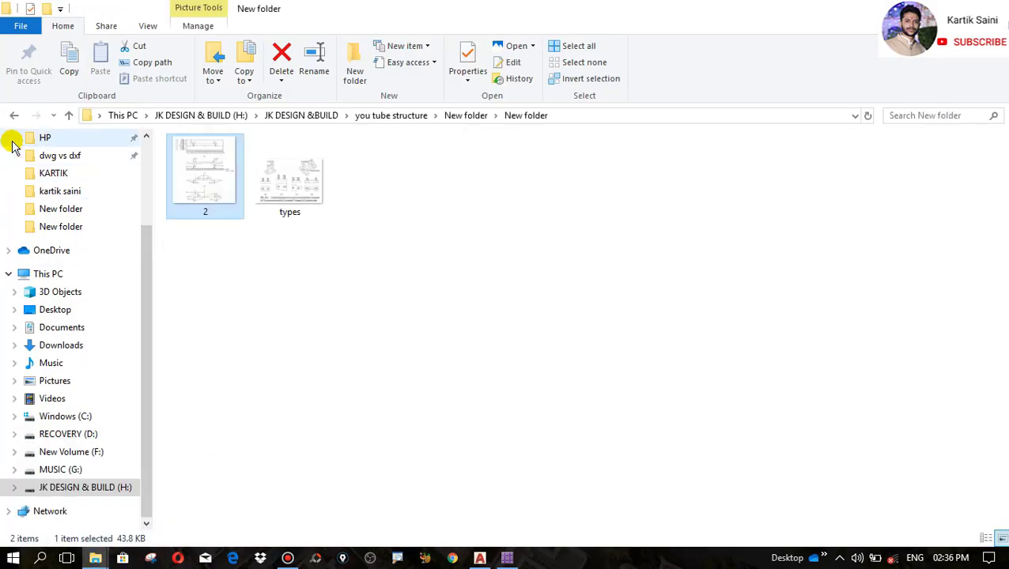
{"action": "left_click", "coordinate": [13, 116]}
{"action": "left_click", "coordinate": [15, 119]}
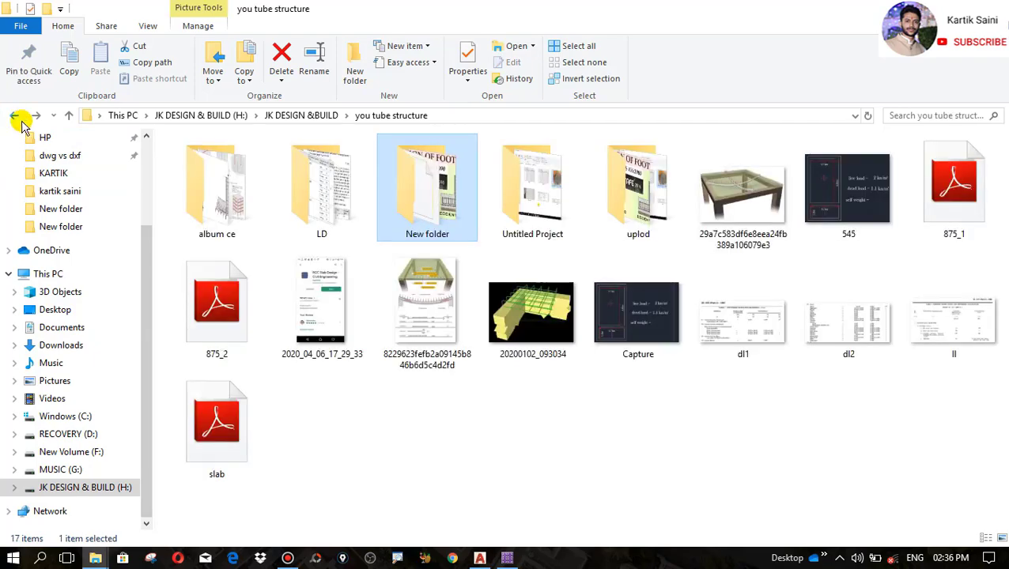
Open a07d372780c7050fbc2715f88e7266e6.jpg from the subfolder inside "album ce" and examine its strap footing section and perspective view
{"action": "double_click", "coordinate": [240, 215]}
{"action": "double_click", "coordinate": [212, 188]}
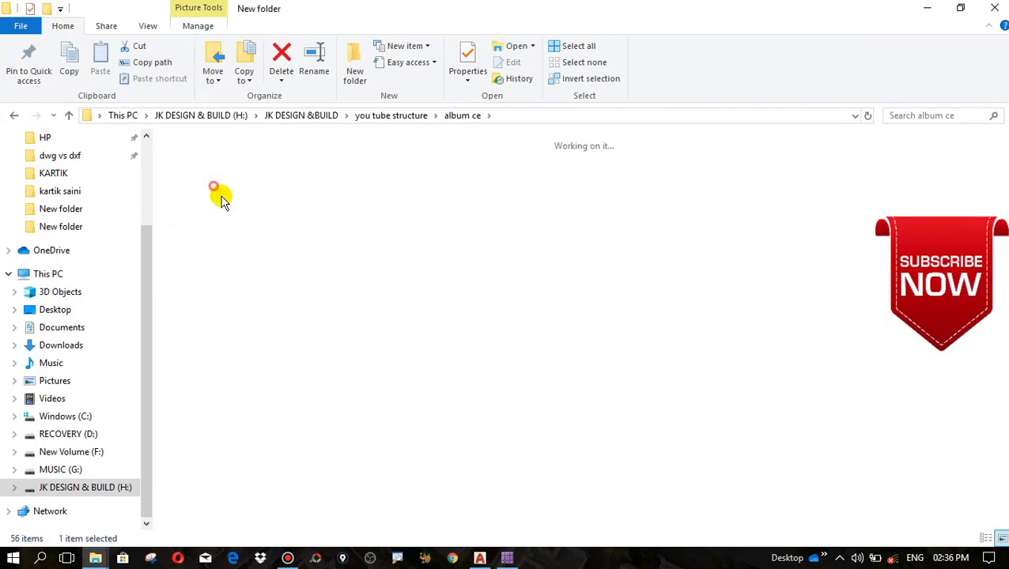
{"action": "double_click", "coordinate": [301, 199]}
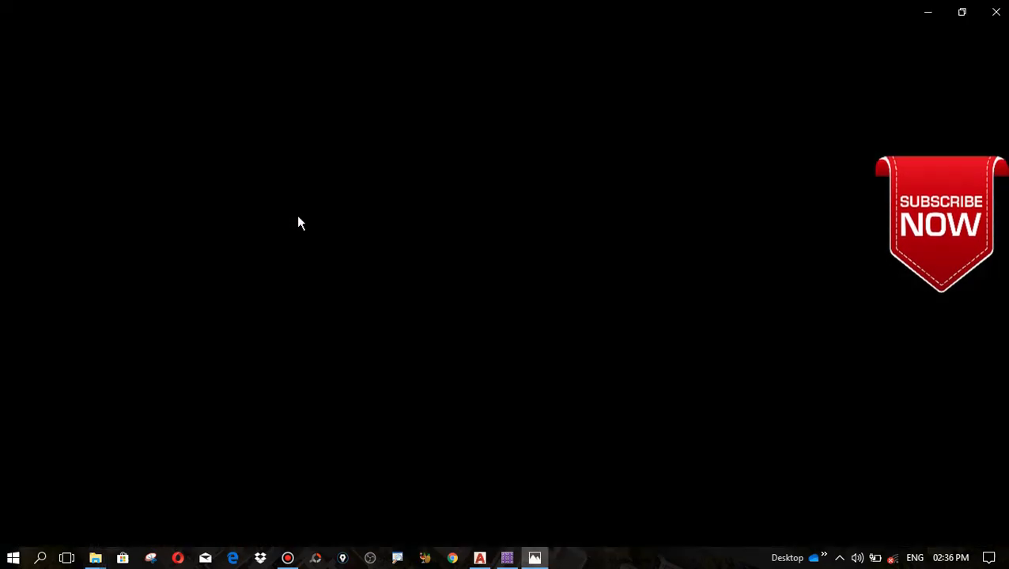
{"action": "scroll", "coordinate": [474, 381], "scroll_direction": "up", "scroll_amount": 3}
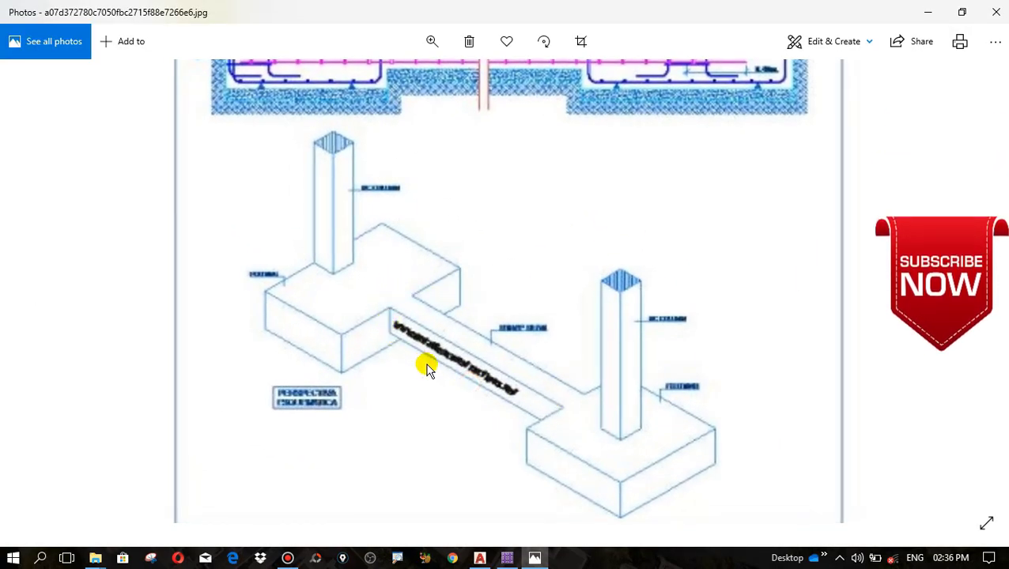
{"action": "scroll", "coordinate": [475, 380], "scroll_direction": "down", "scroll_amount": 2}
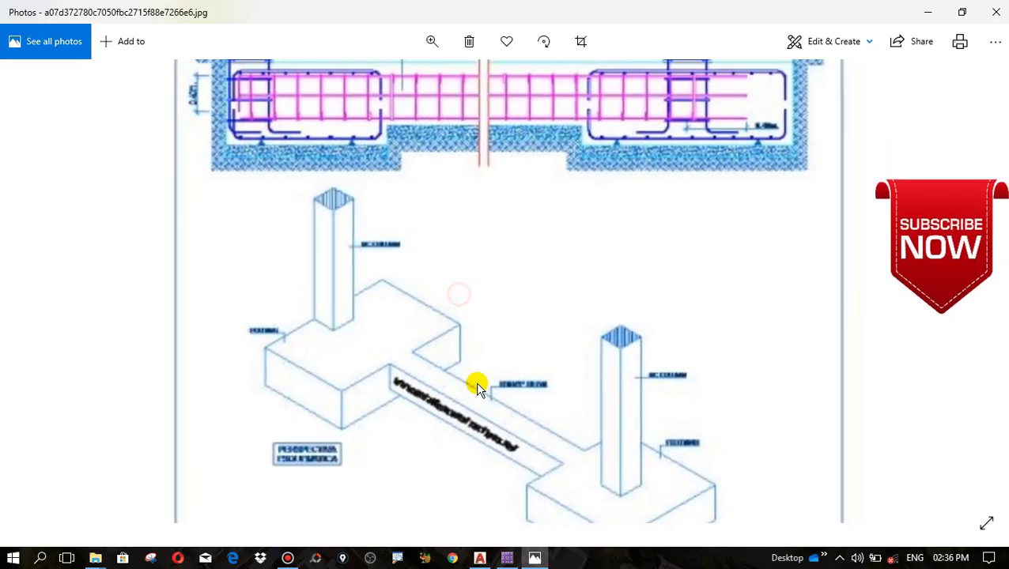
{"action": "scroll", "coordinate": [471, 401], "scroll_direction": "down", "scroll_amount": 2}
{"action": "scroll", "coordinate": [453, 354], "scroll_direction": "up", "scroll_amount": 2}
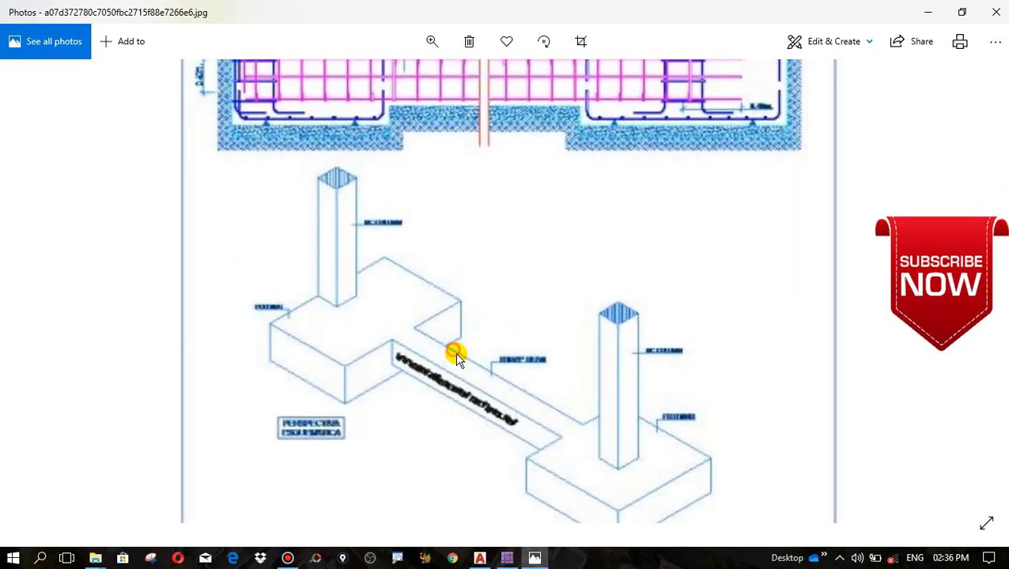